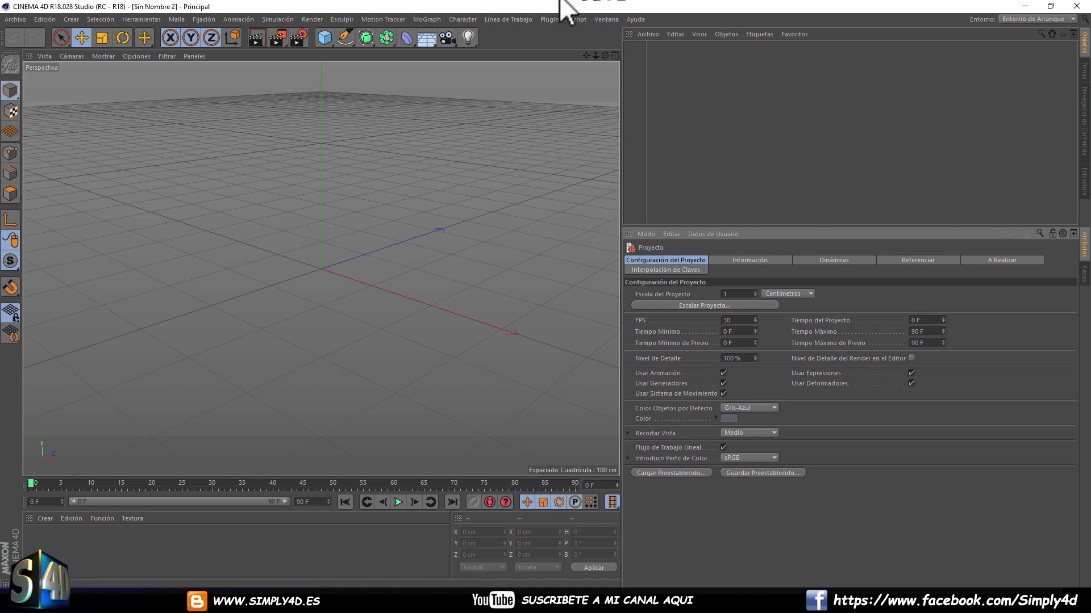
- Create a Character object with the Advanced Biped template, building root, spine and both legs
click(471, 22)
click(509, 86)
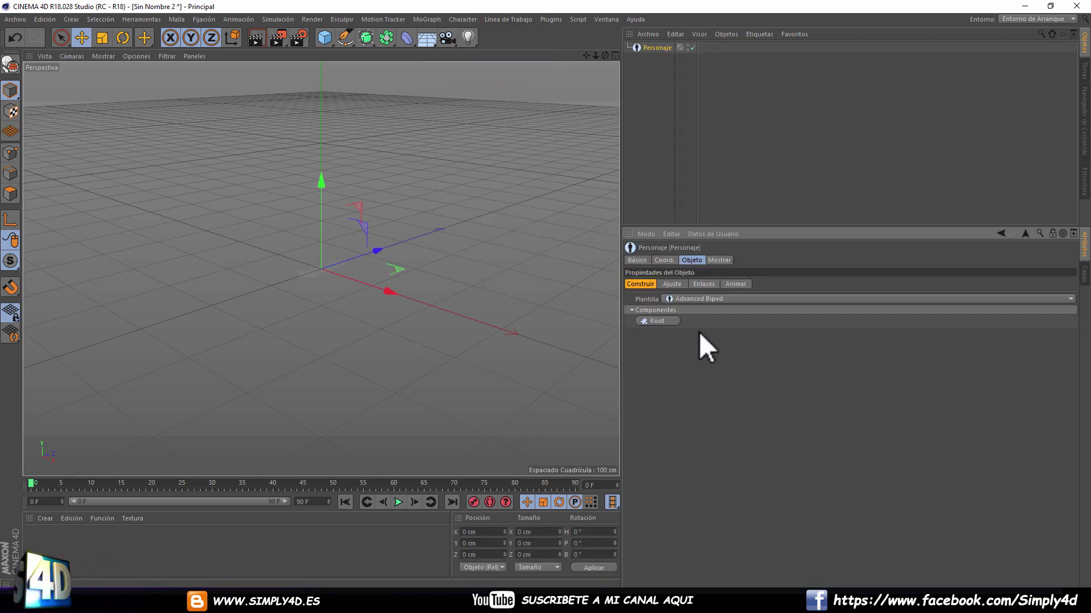
click(695, 298)
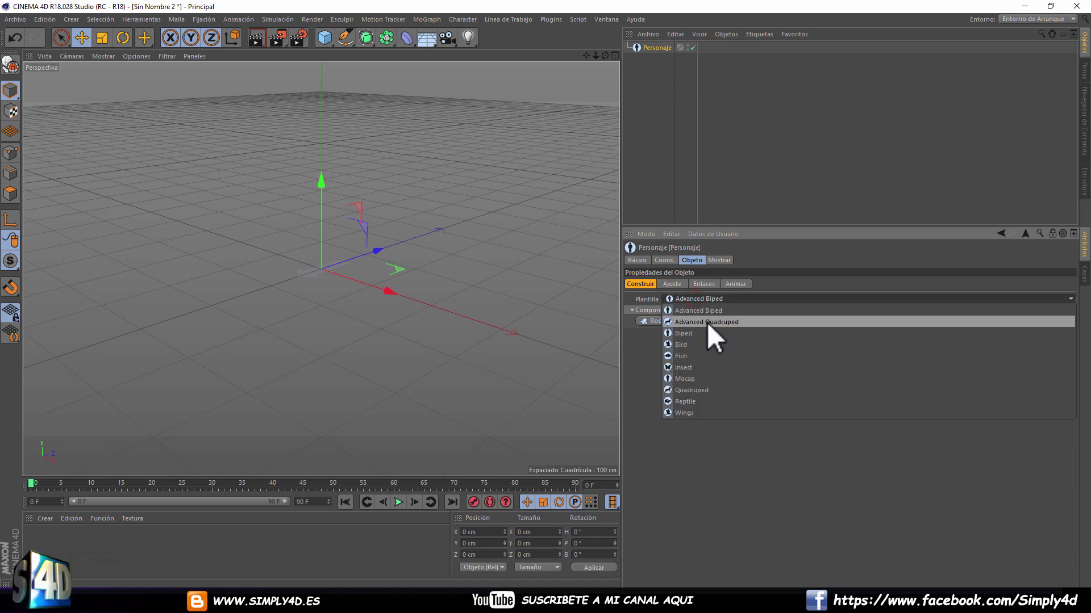
click(714, 312)
click(659, 320)
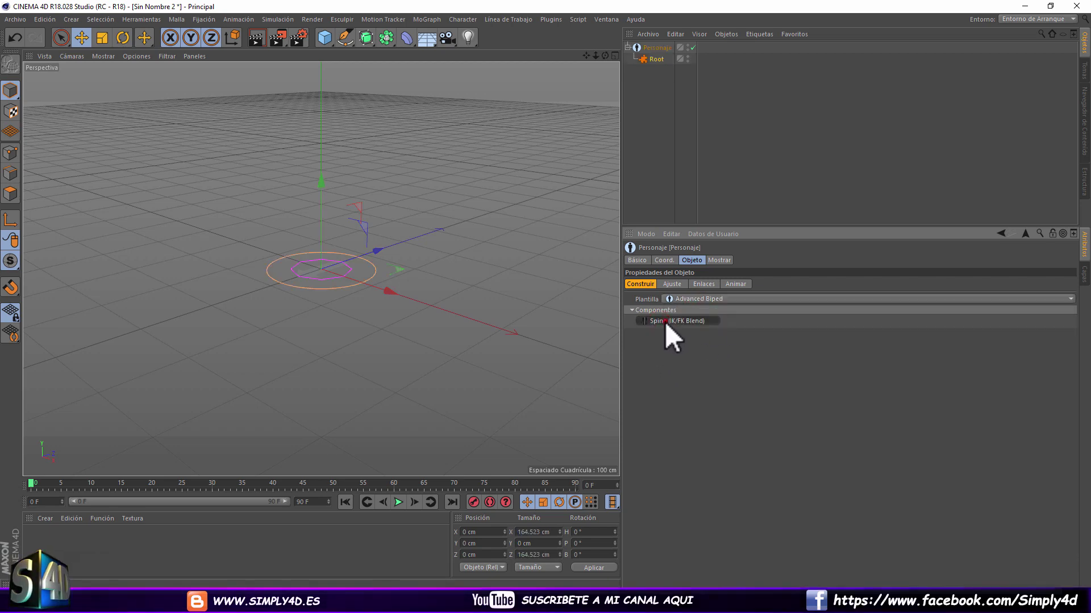
click(664, 321)
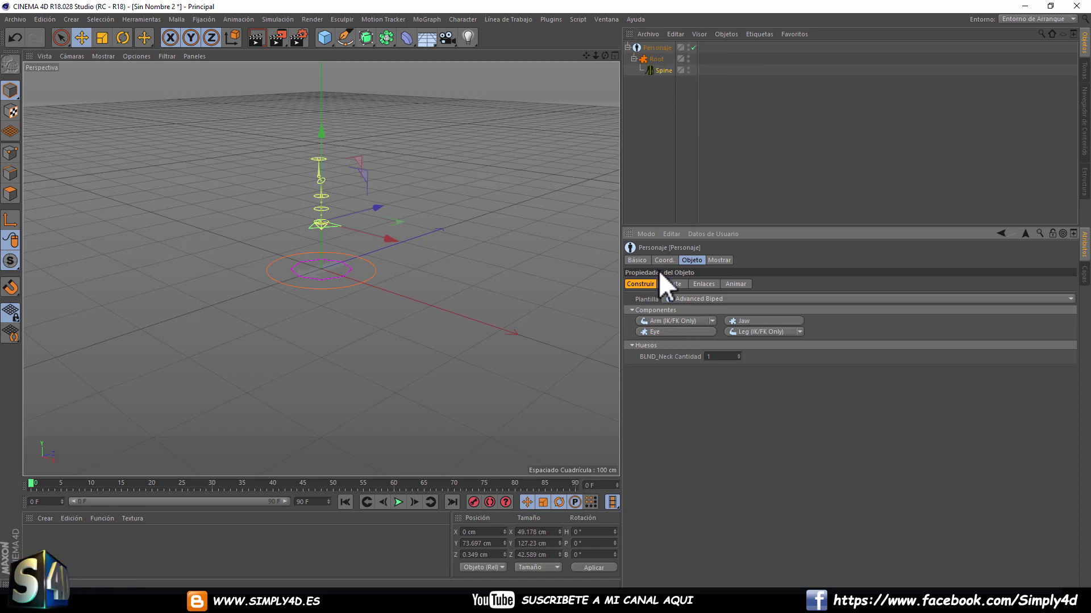
click(774, 332)
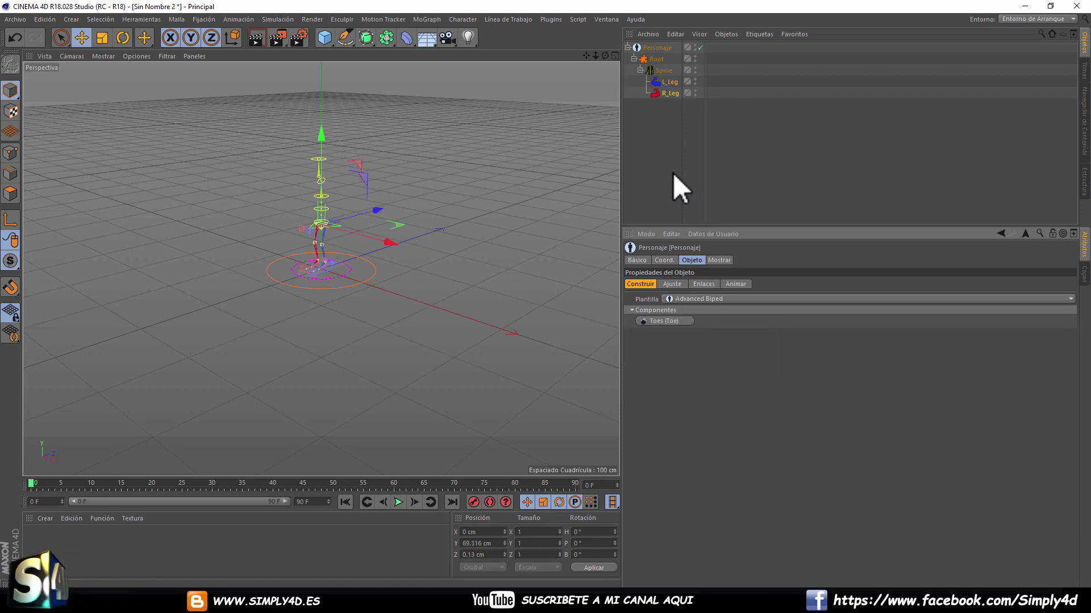
- Reselect the Personaje character object and show its Animar controller options
click(657, 48)
scroll(312, 197, up, 3)
scroll(340, 231, up, 3)
scroll(340, 231, up, 1)
click(649, 49)
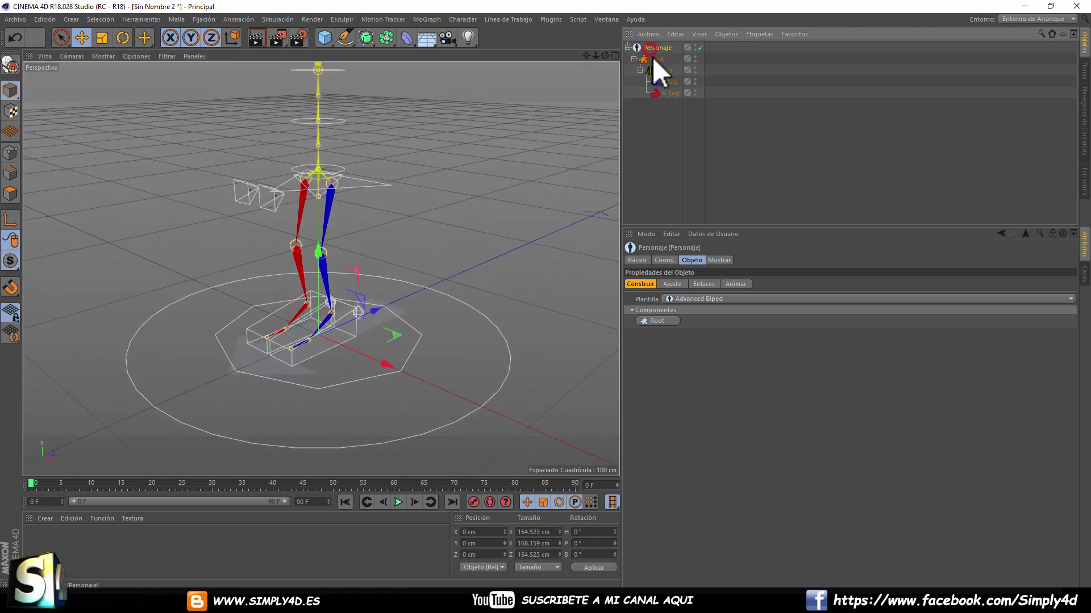
click(736, 285)
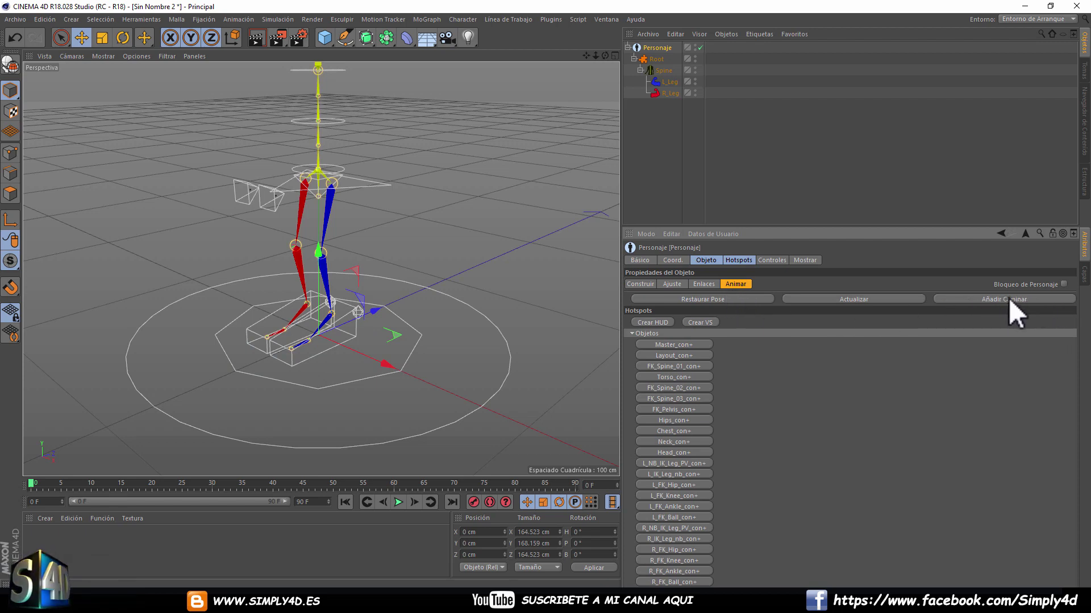
- Add a walk cycle to the biped and play it, orbiting to watch it walk
click(991, 300)
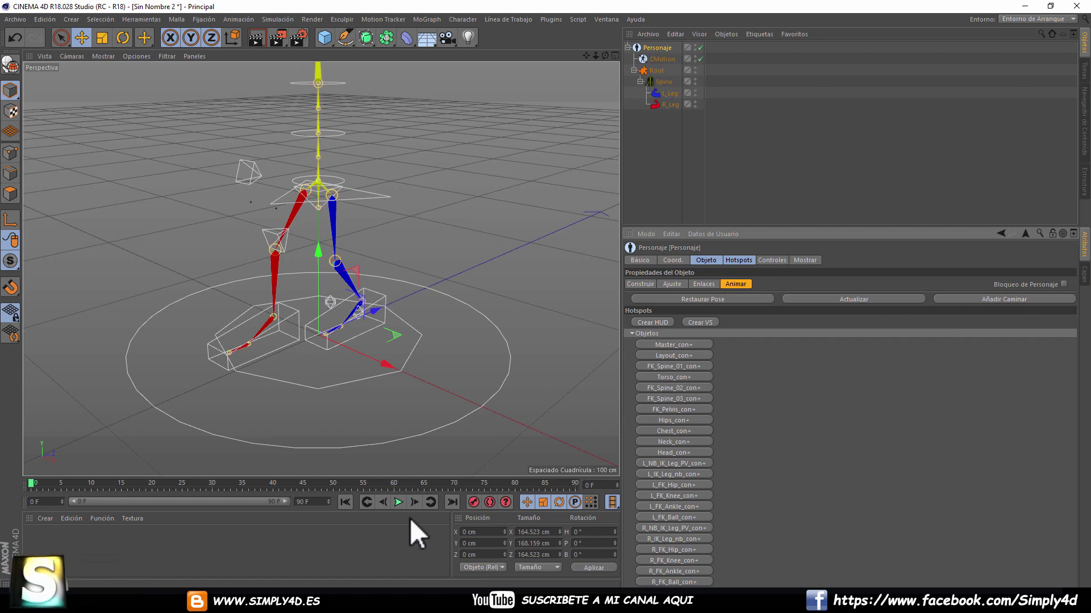
click(399, 503)
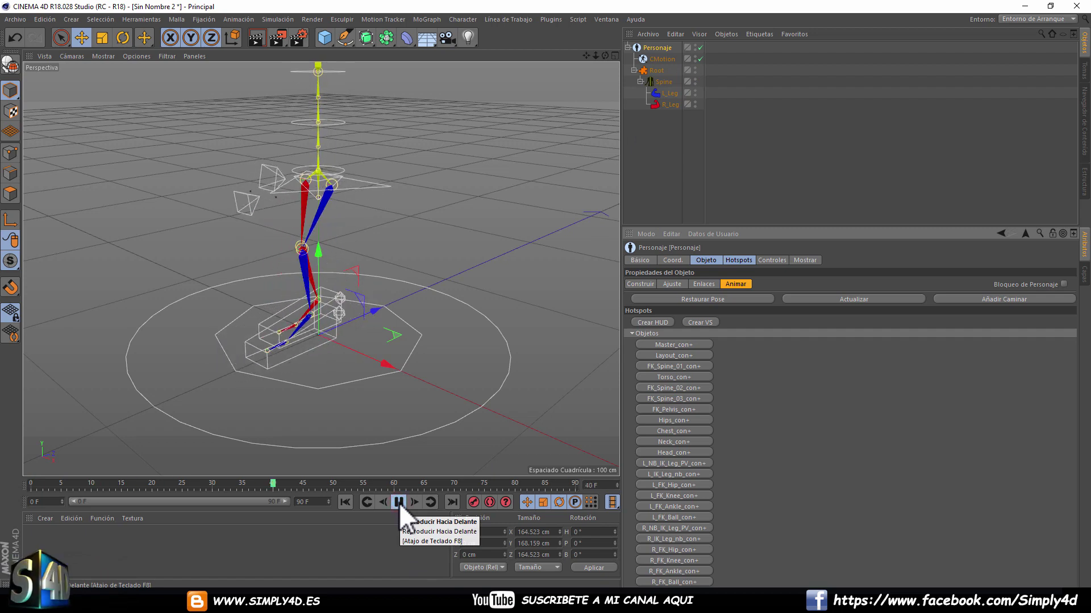
scroll(284, 335, up, 3)
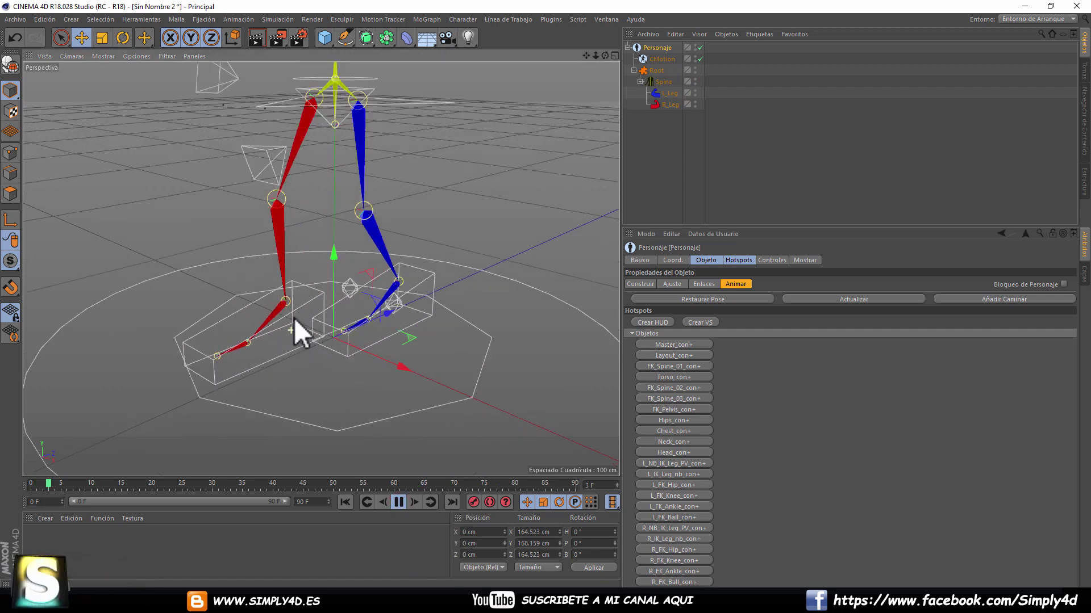
mouse_move(308, 285)
alt+mouse_down()
mouse_move(424, 252)
mouse_move(421, 278)
alt+mouse_up()
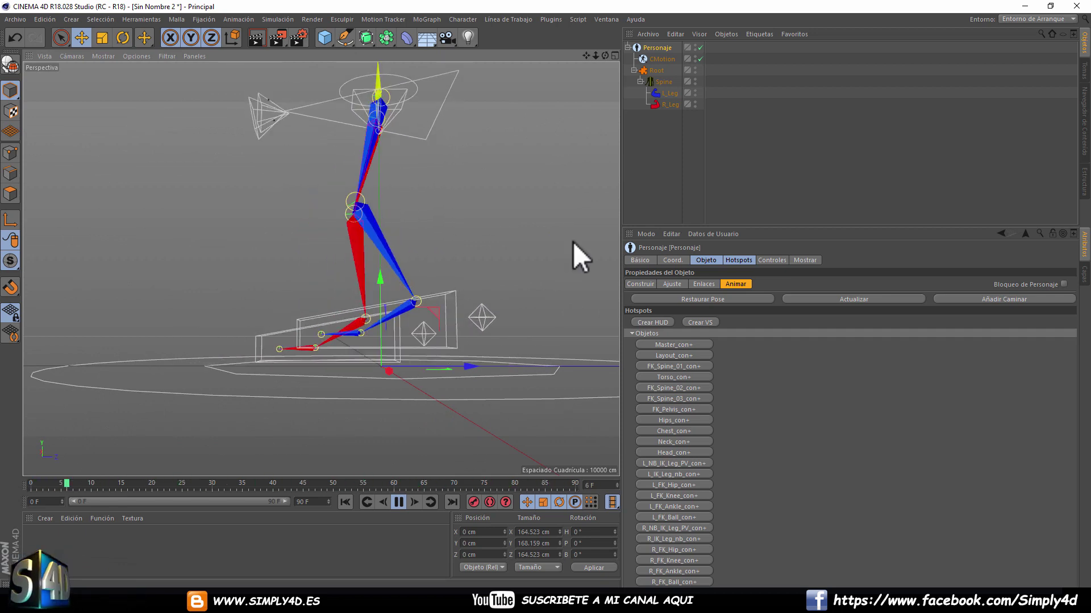
- Inspect the CMotion object, then delete the whole Personaje character
click(648, 59)
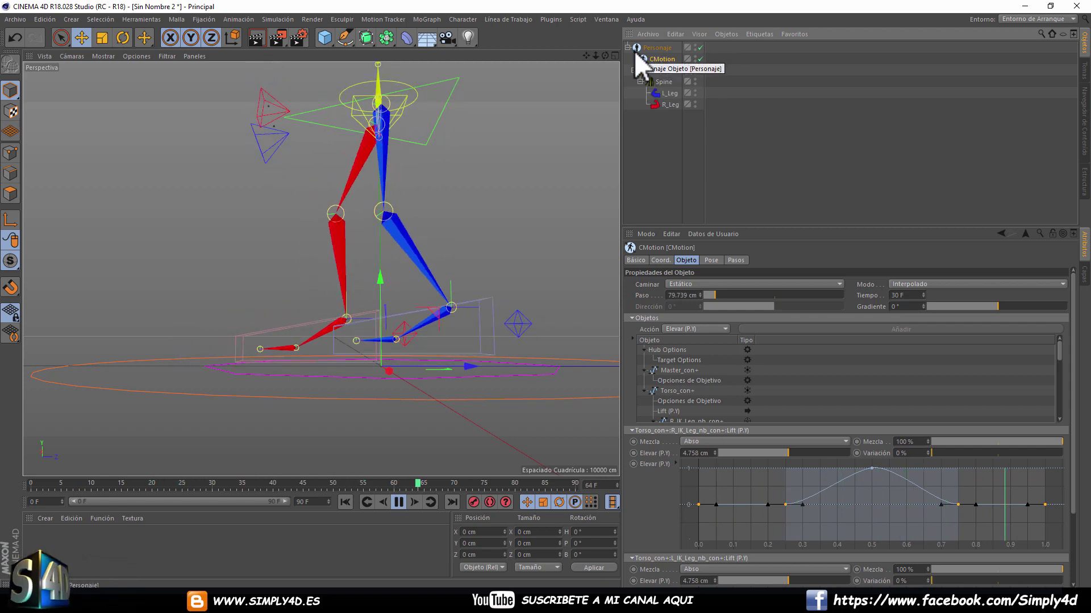
click(653, 48)
key(Delete)
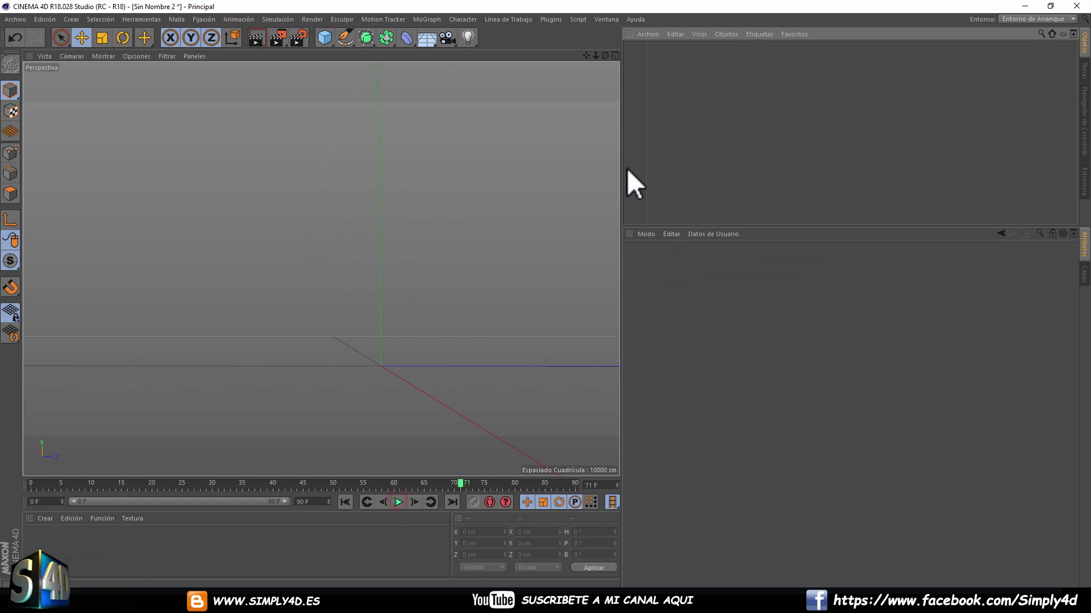
- Widen the 3D view, move in close over the empty grid, and open the Character menu
drag(625, 173, 771, 173)
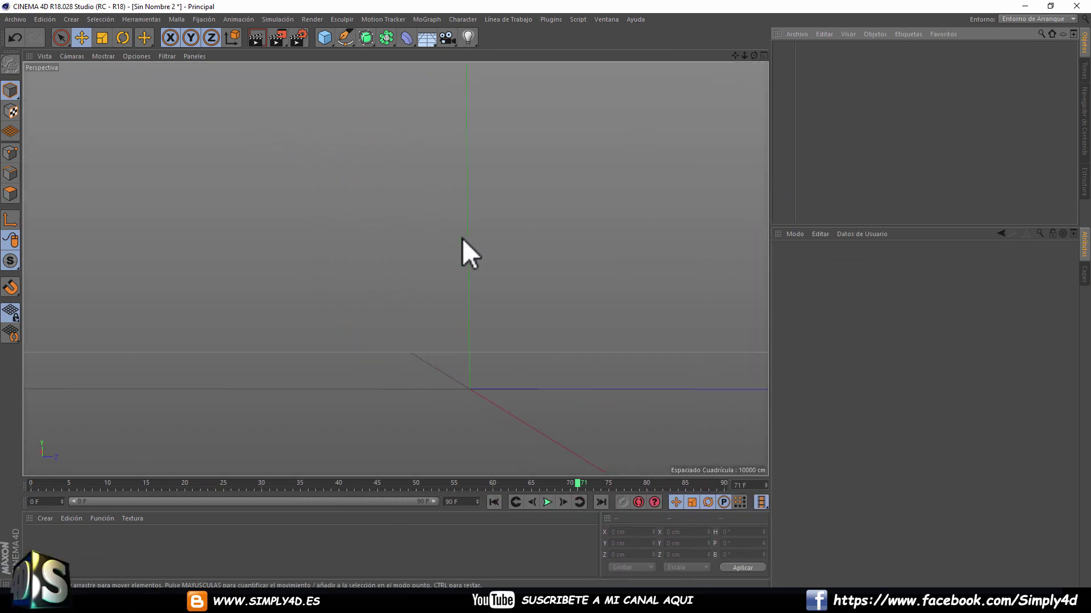
scroll(440, 179, up, 10)
alt+drag(440, 178, 431, 165)
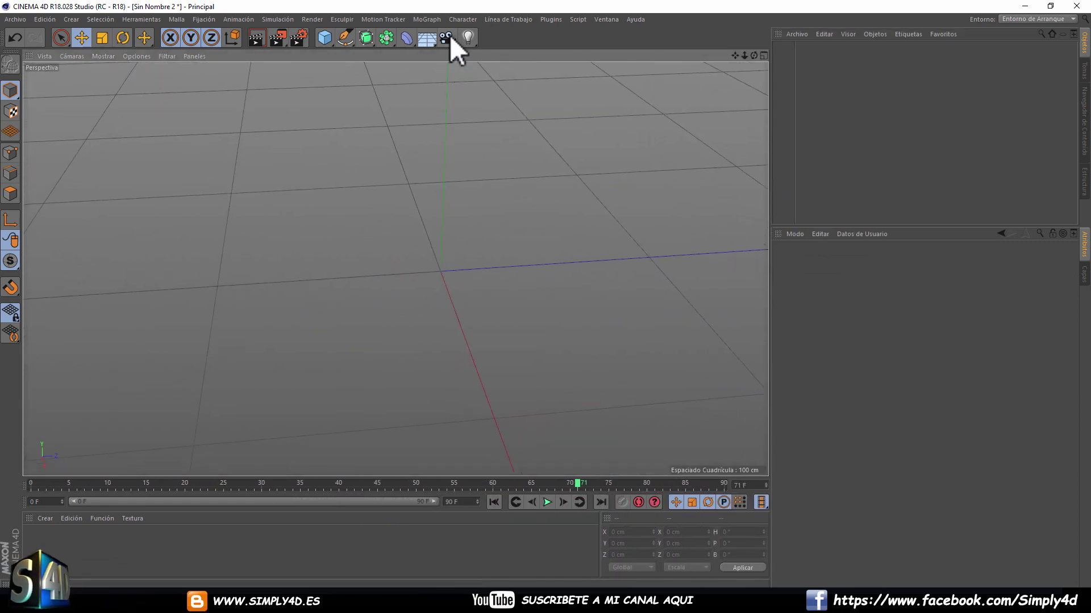
click(456, 20)
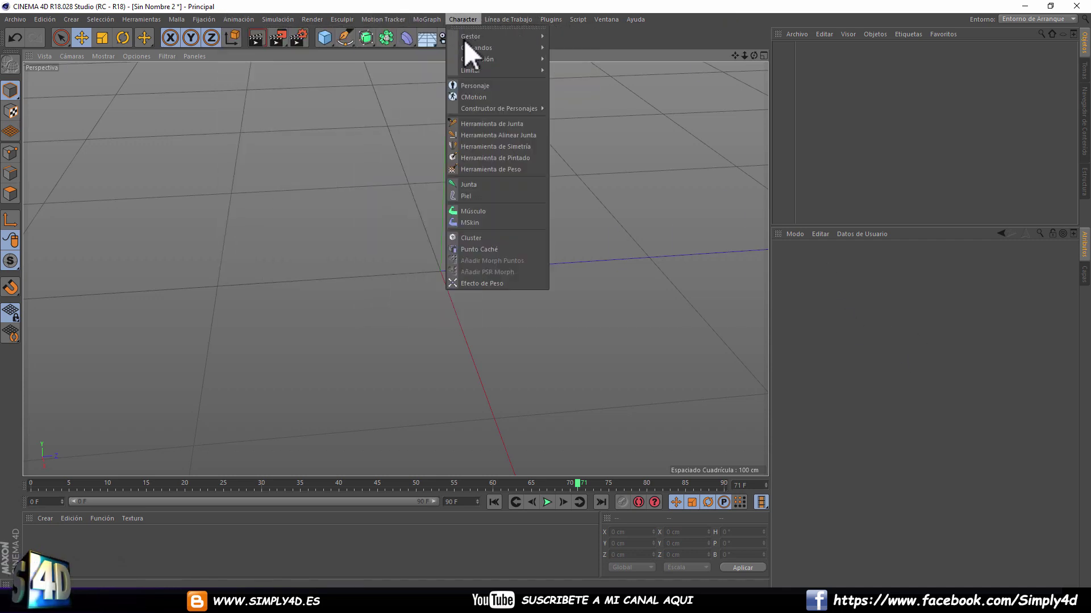
- Add a standalone CMotion object with default Static walk and 100 cm step, adjusting panel widths
click(470, 96)
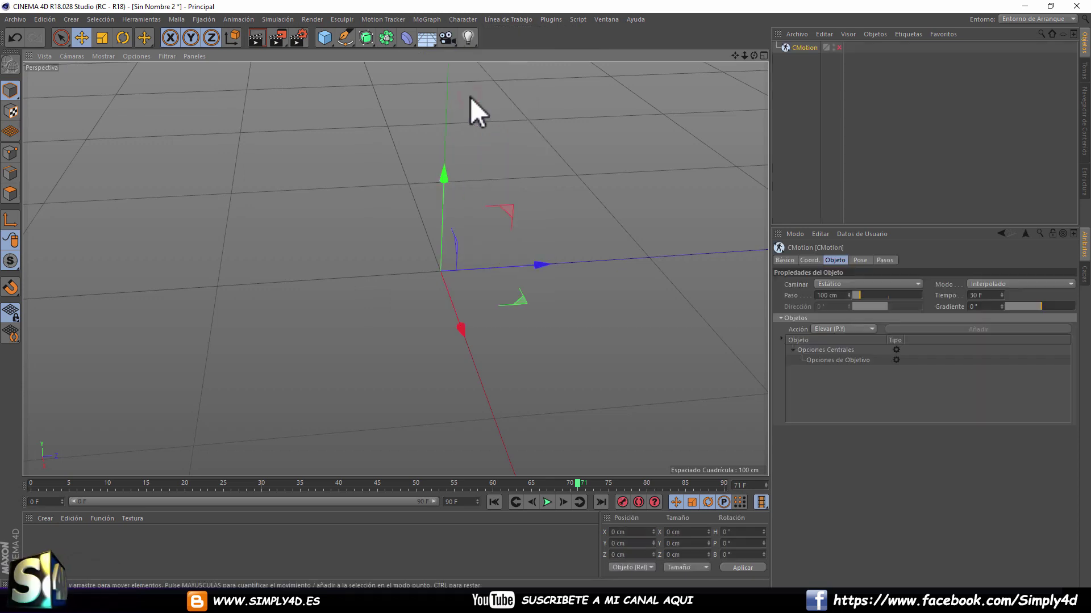
drag(770, 89, 616, 85)
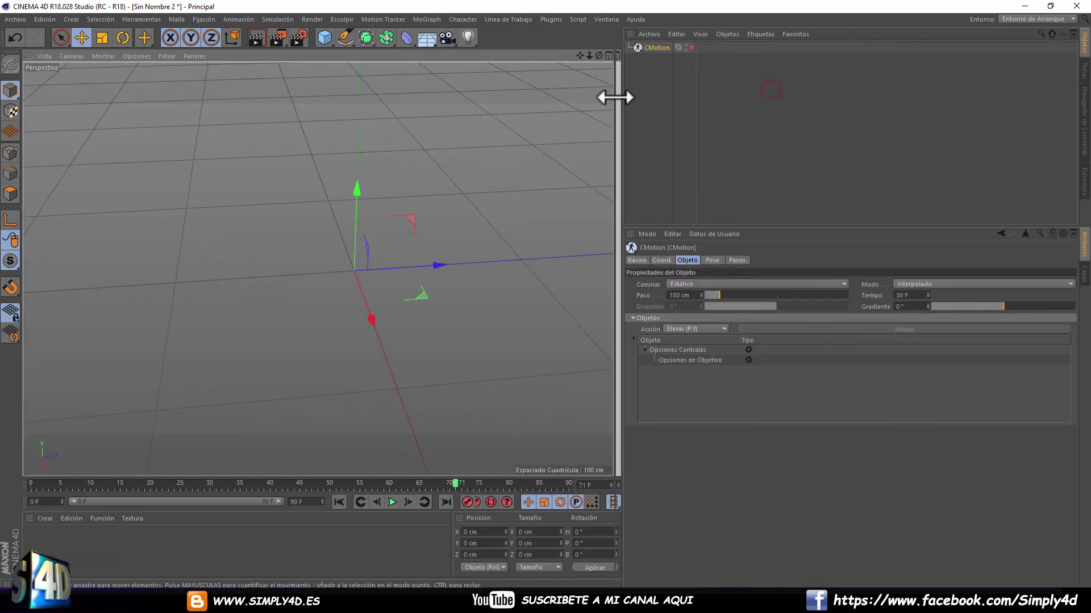
click(646, 79)
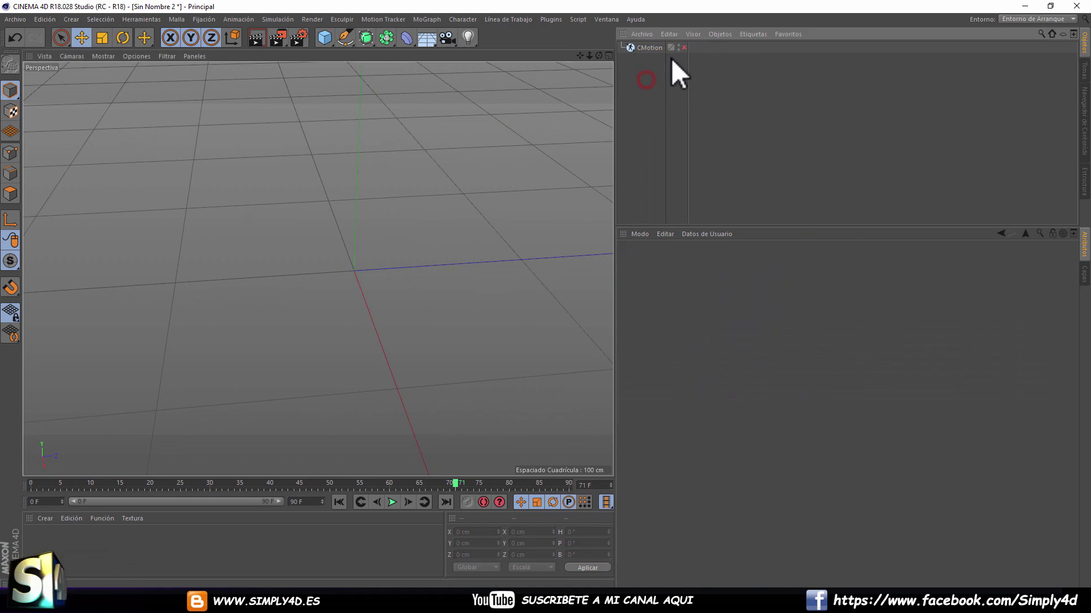
click(660, 47)
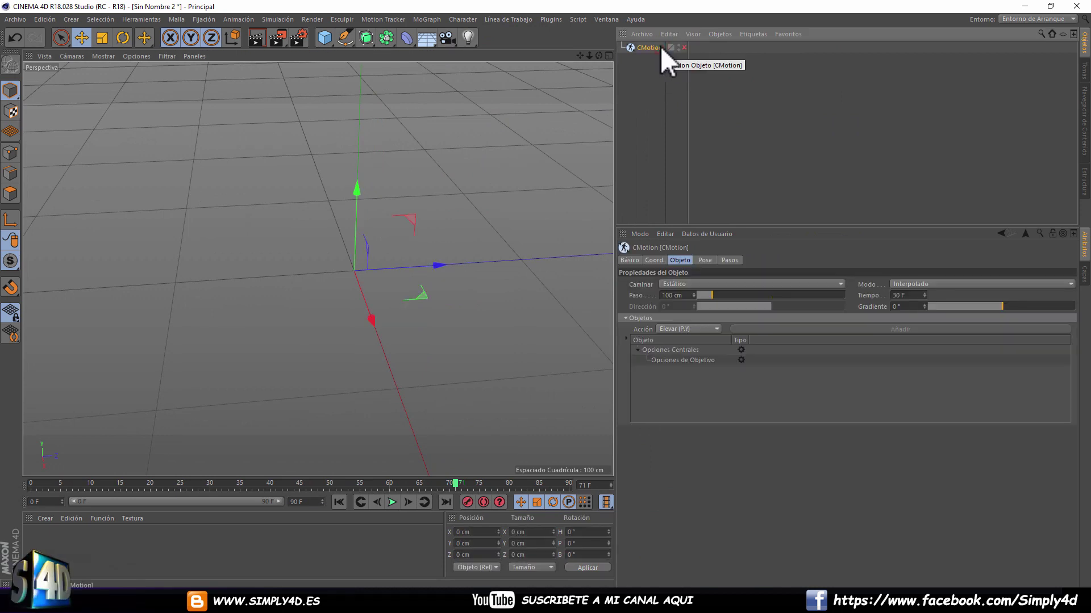
click(645, 80)
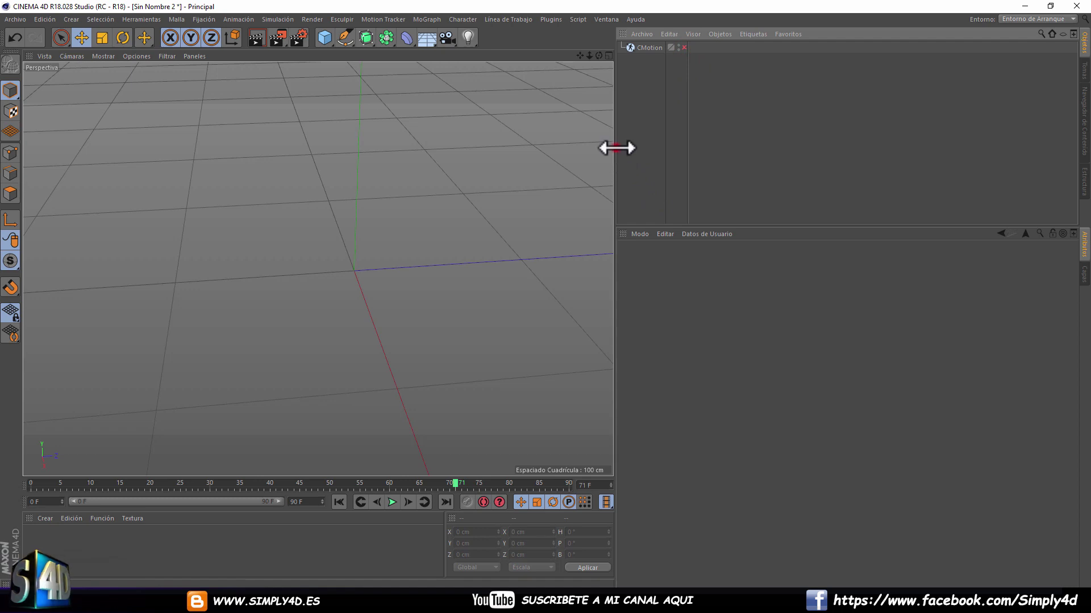
drag(617, 148, 658, 145)
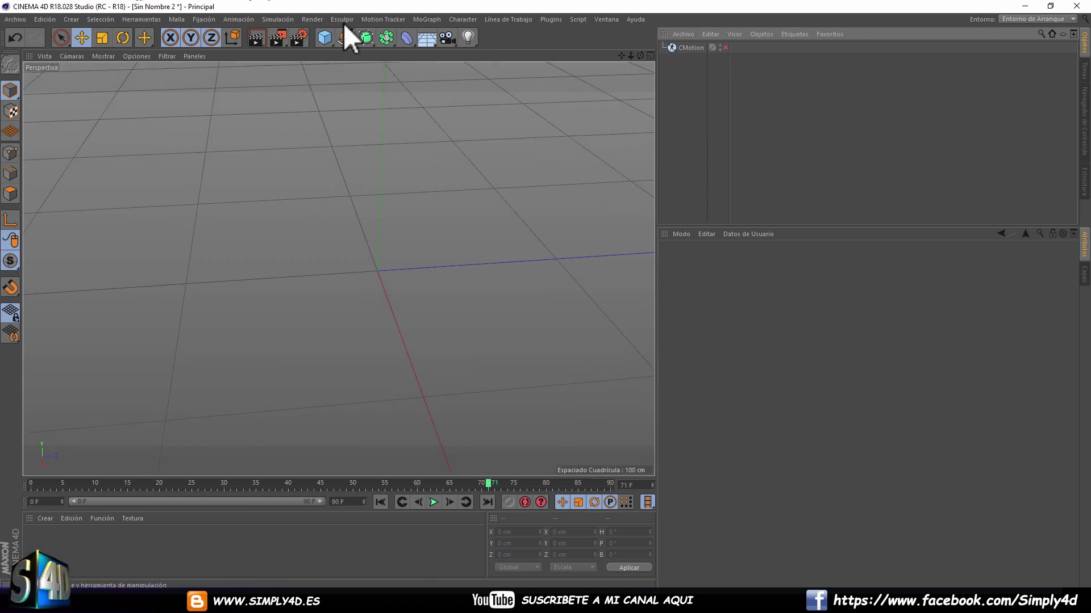
- Add a sphere primitive to the scene
click(326, 36)
click(633, 75)
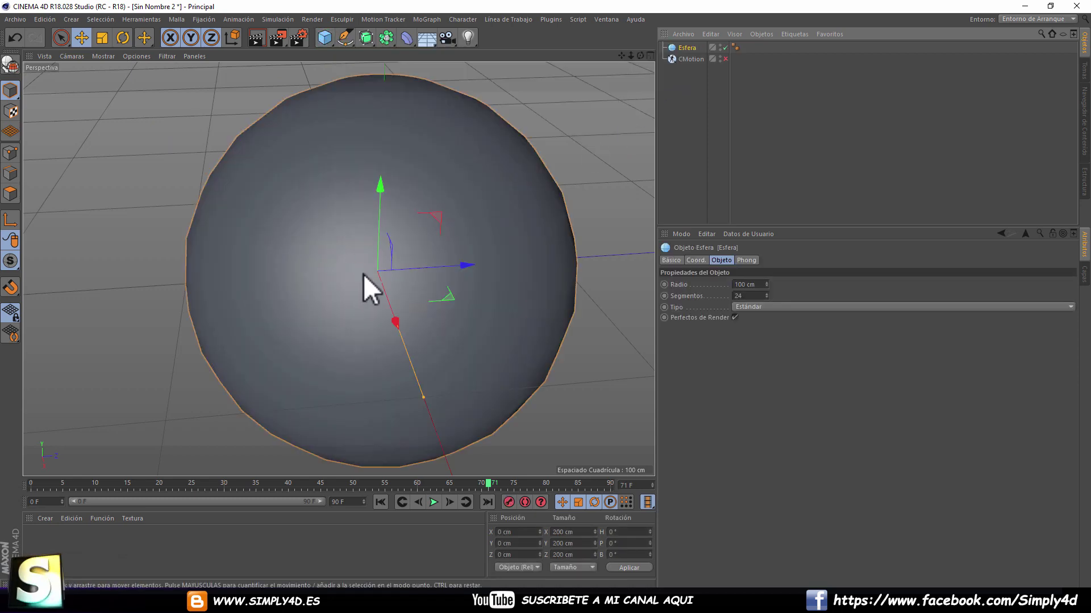
scroll(349, 240, down, 3)
scroll(349, 240, down, 3)
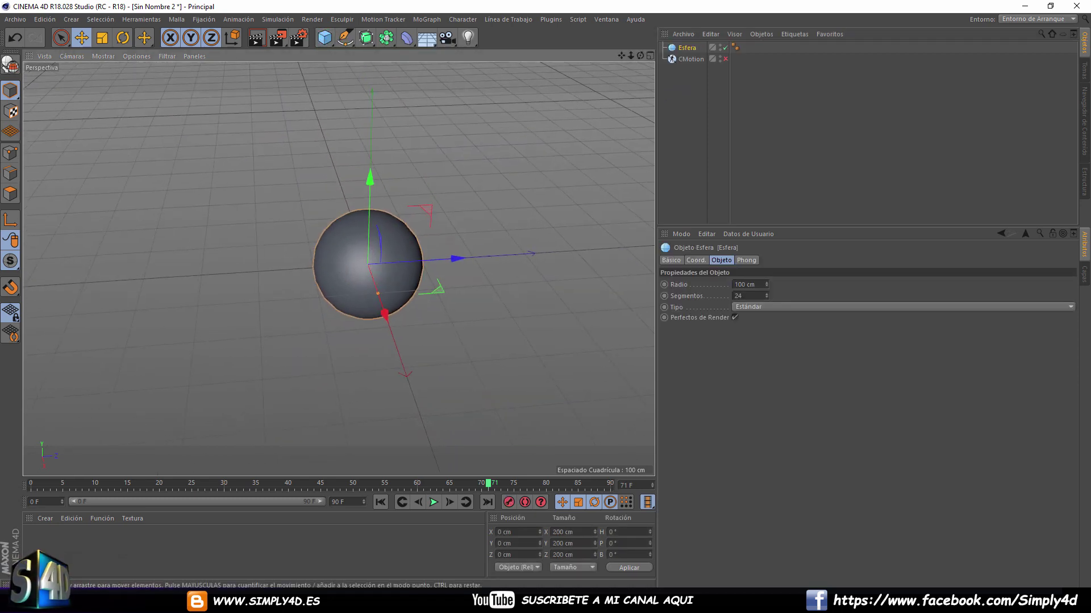
- Create a bright yellow material, Mat, and apply it to the sphere
double_click(71, 537)
click(352, 135)
click(308, 136)
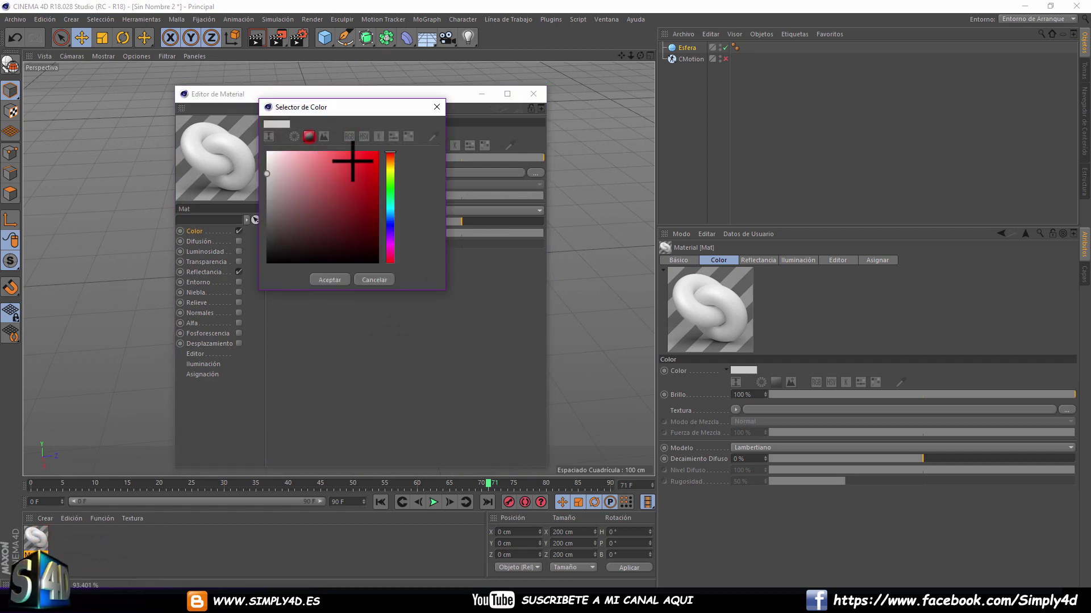
drag(390, 154, 391, 166)
click(372, 159)
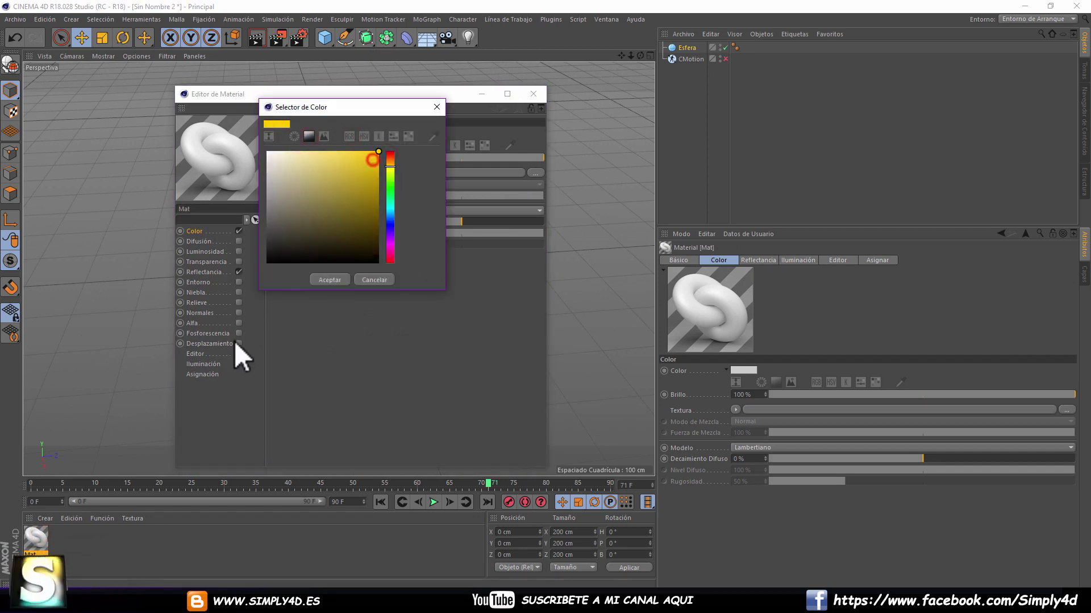
click(326, 281)
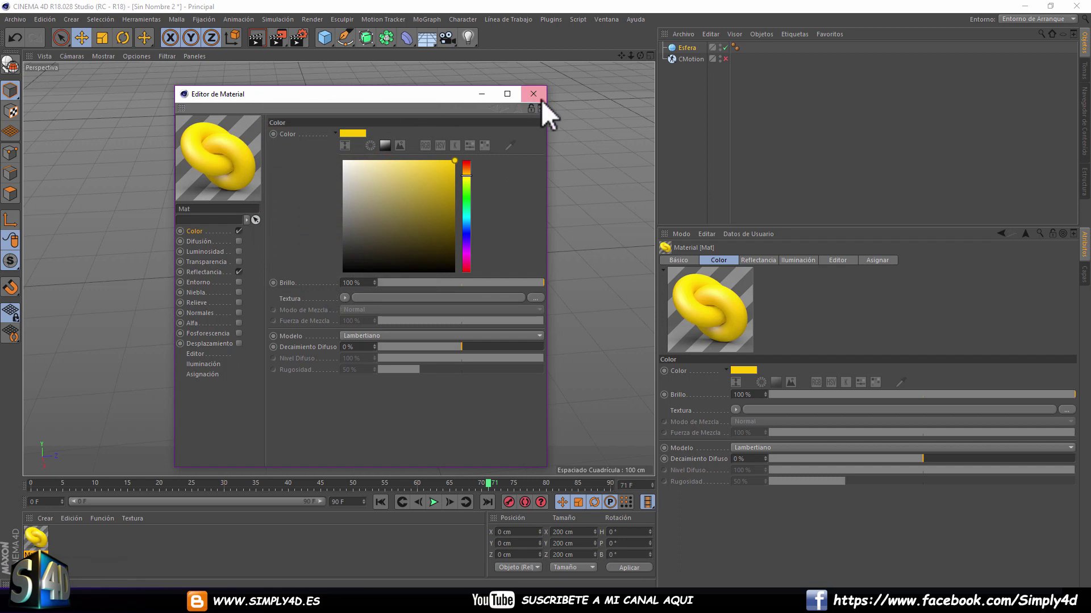
click(534, 94)
drag(36, 537, 367, 286)
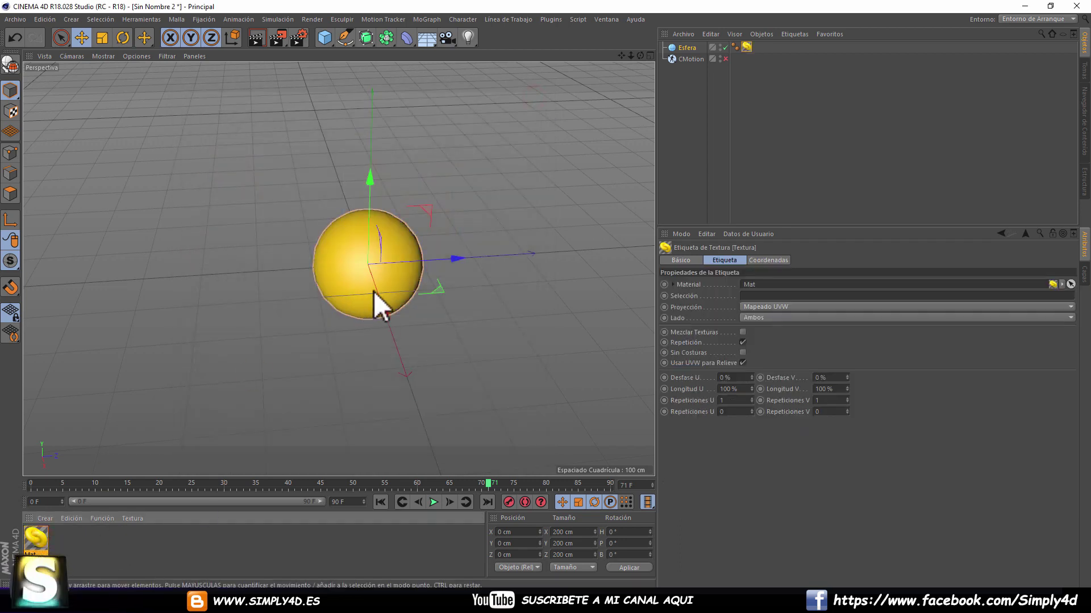
- Set the view to Gouraud Shading (Lines) and zoom in on the sphere
click(103, 55)
click(107, 83)
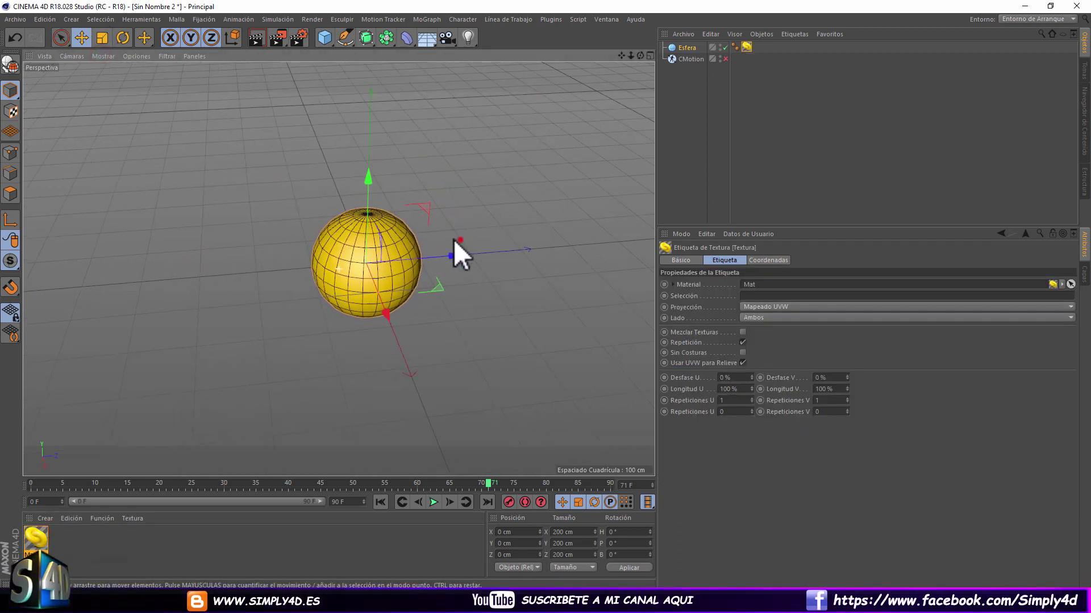
middle_click(434, 240)
middle_click(495, 368)
click(114, 54)
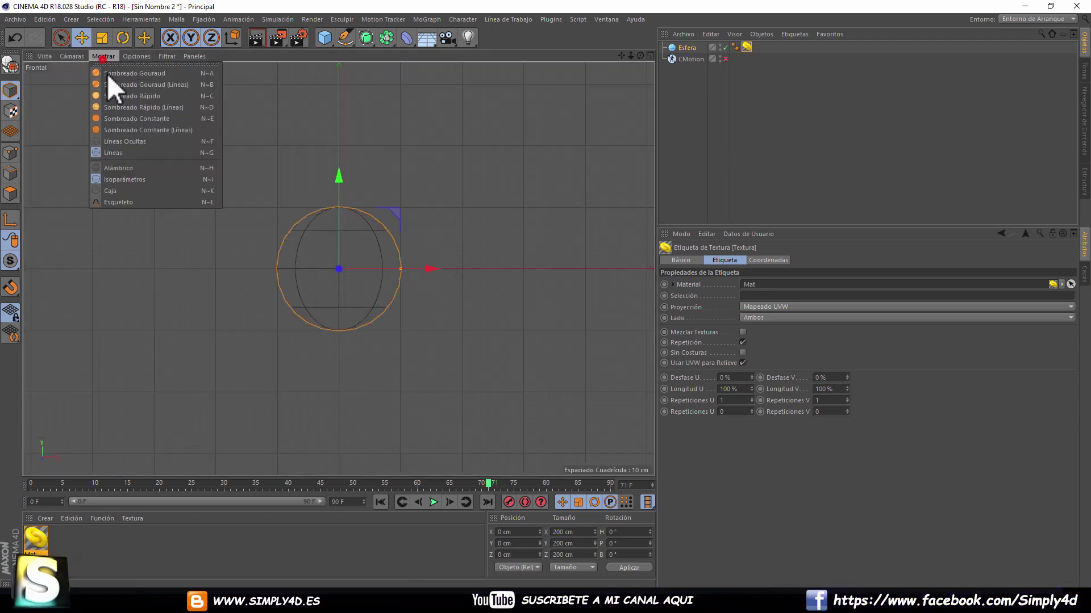
click(111, 73)
click(108, 55)
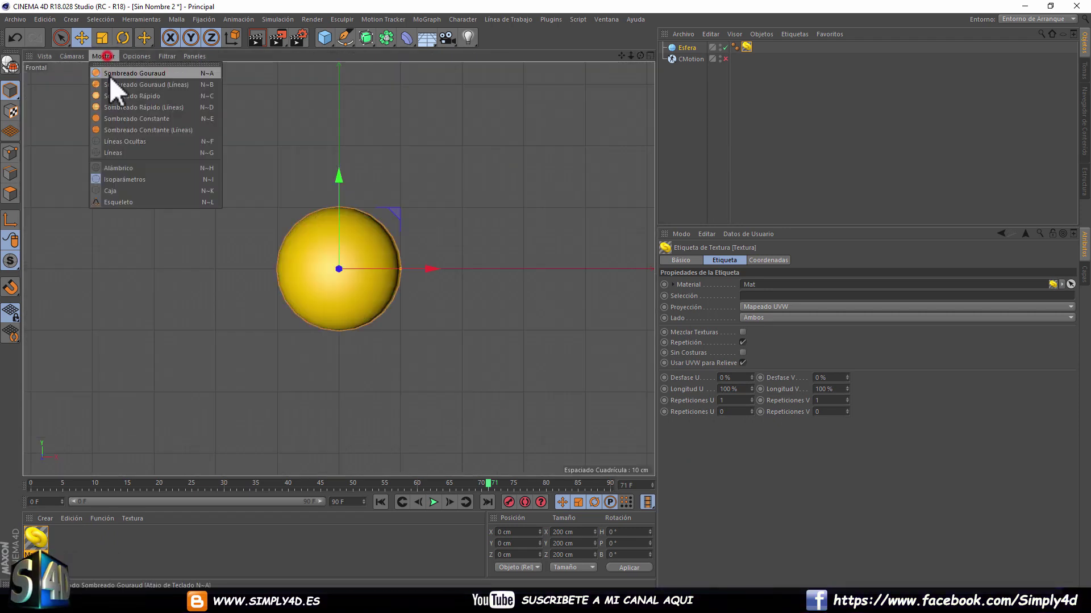
click(114, 164)
click(103, 56)
click(111, 85)
scroll(325, 228, up, 3)
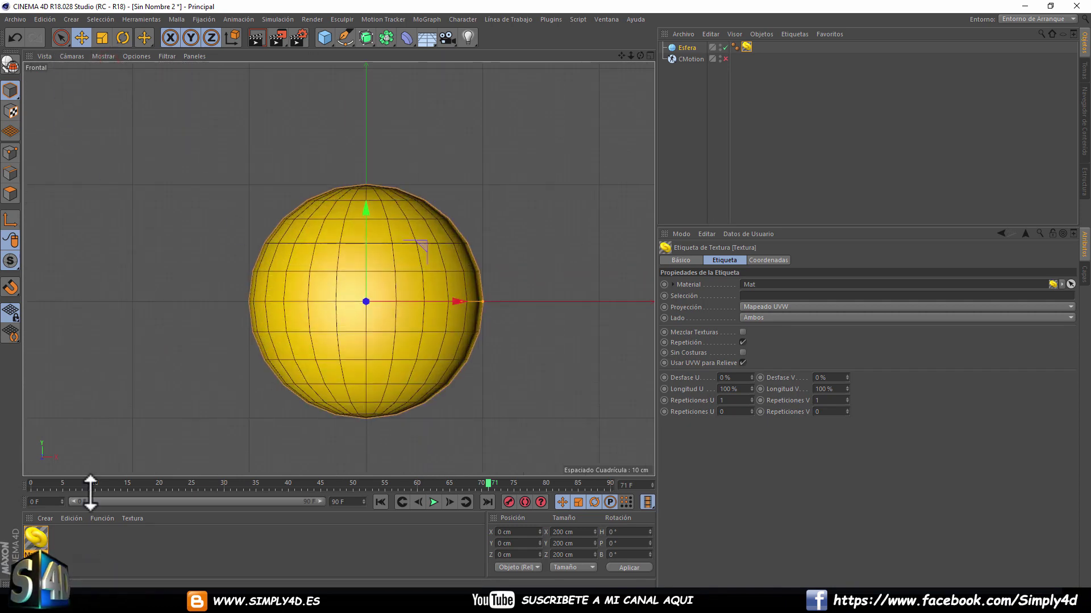
- Create a black material Mat.1 with Reflectance turned off
double_click(70, 541)
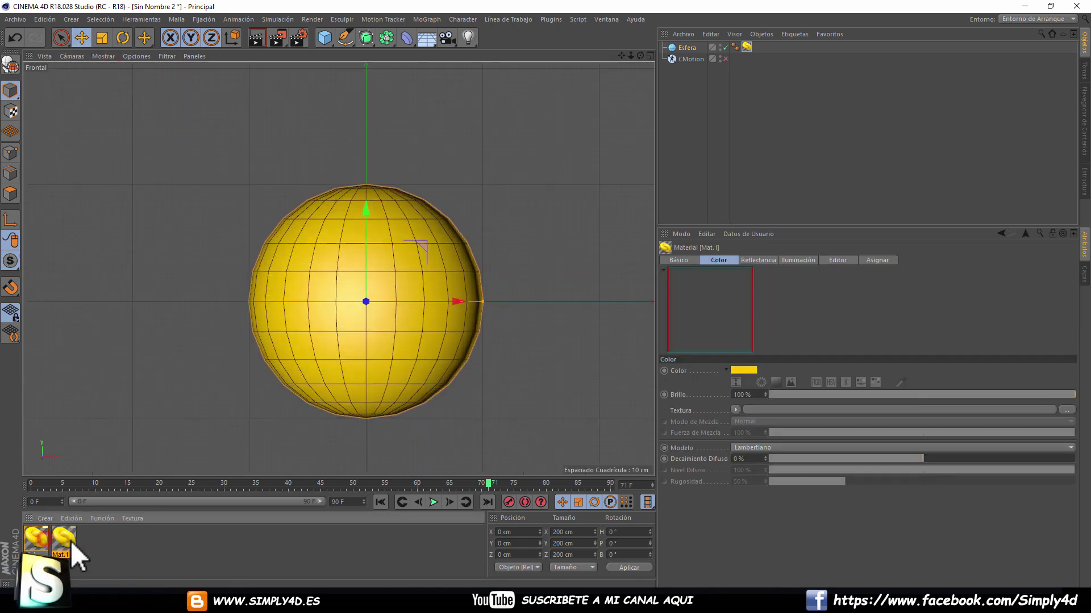
double_click(68, 538)
click(417, 205)
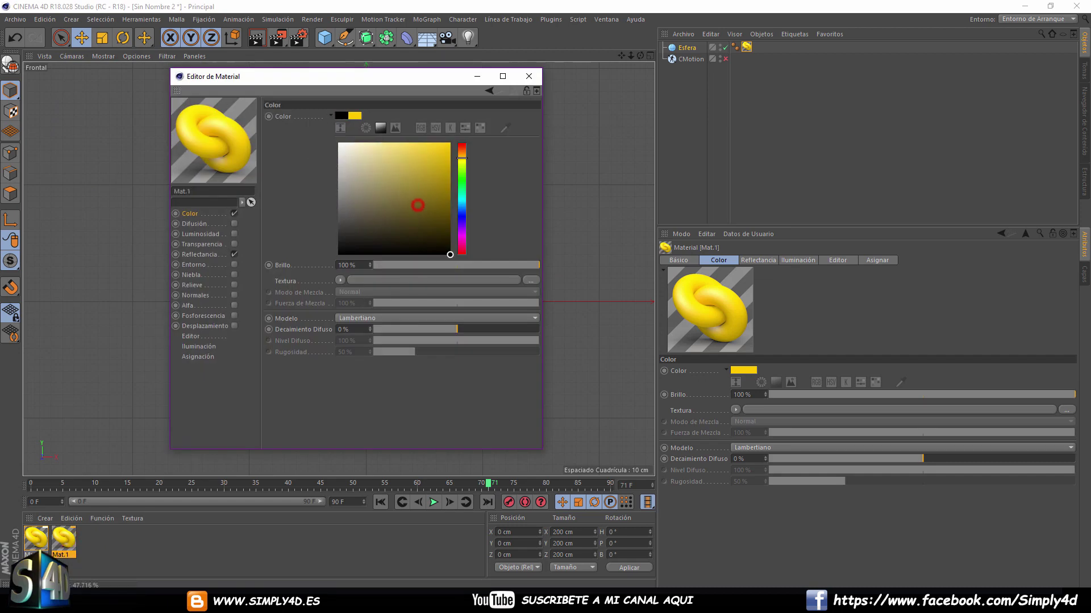
click(533, 78)
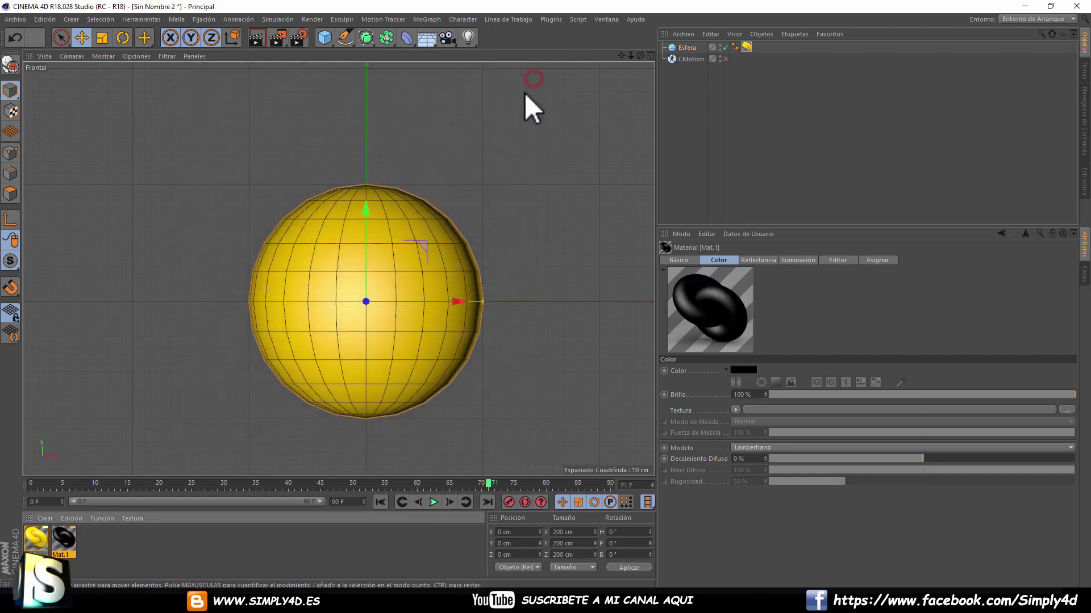
double_click(64, 539)
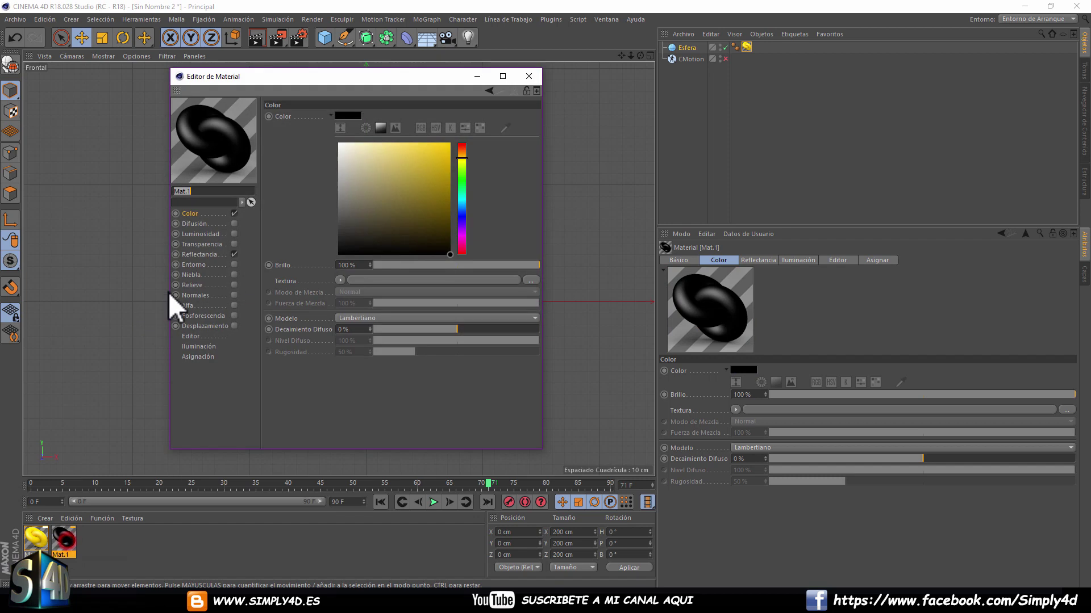
click(235, 255)
click(529, 75)
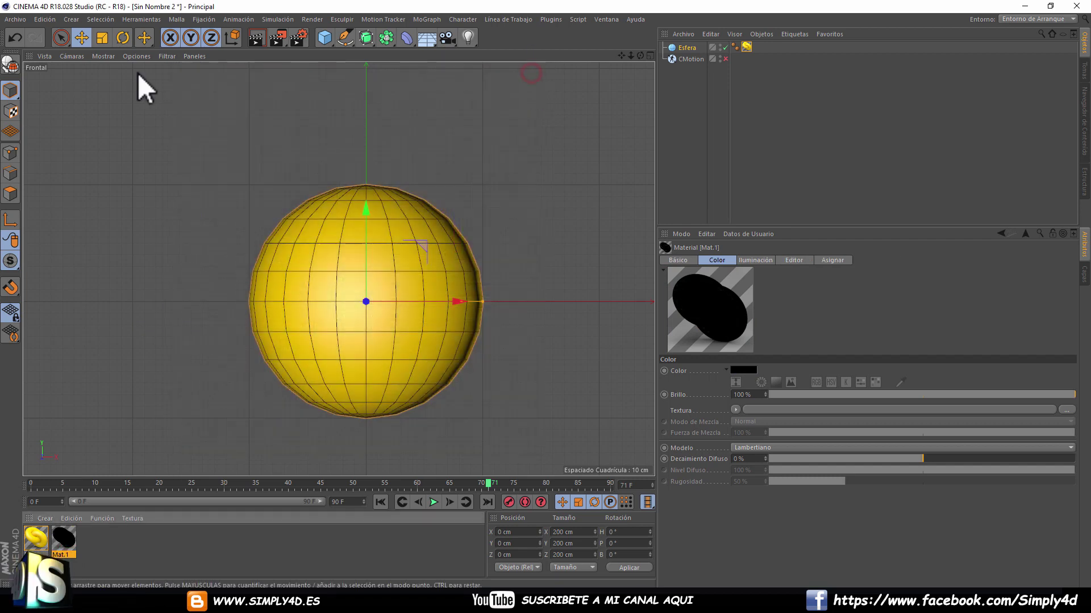
- Make the sphere editable and apply Mat.1 to selected eye and mouth polygons
click(10, 65)
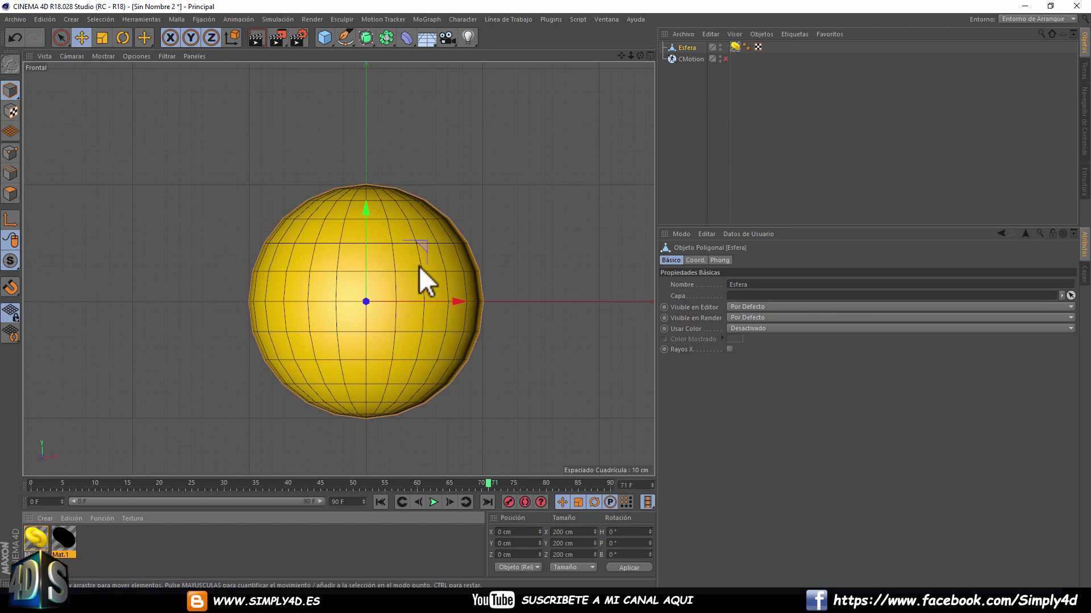
click(10, 194)
click(56, 39)
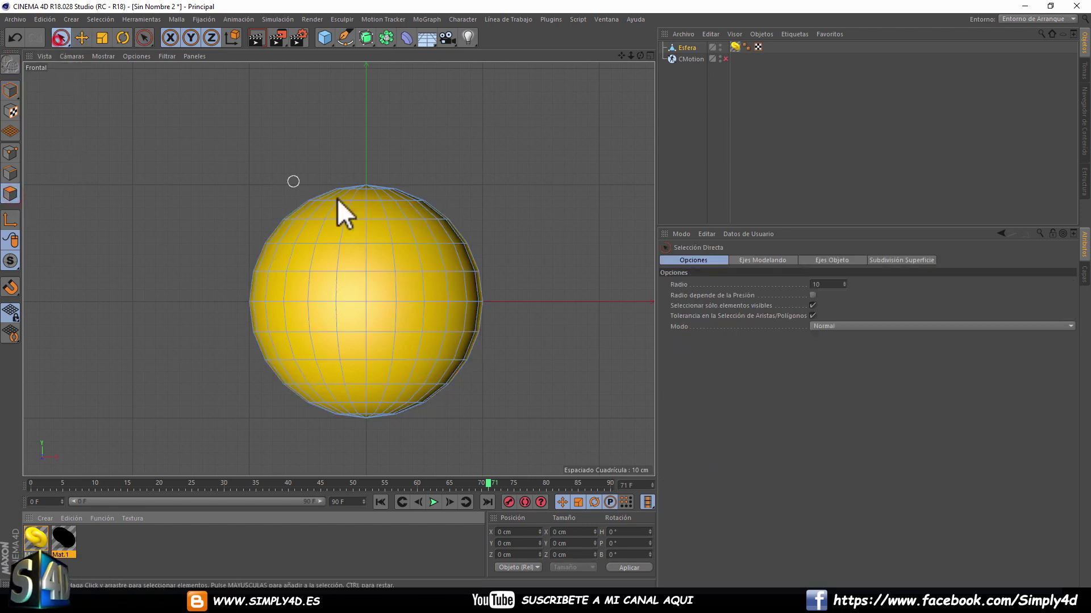
click(325, 257)
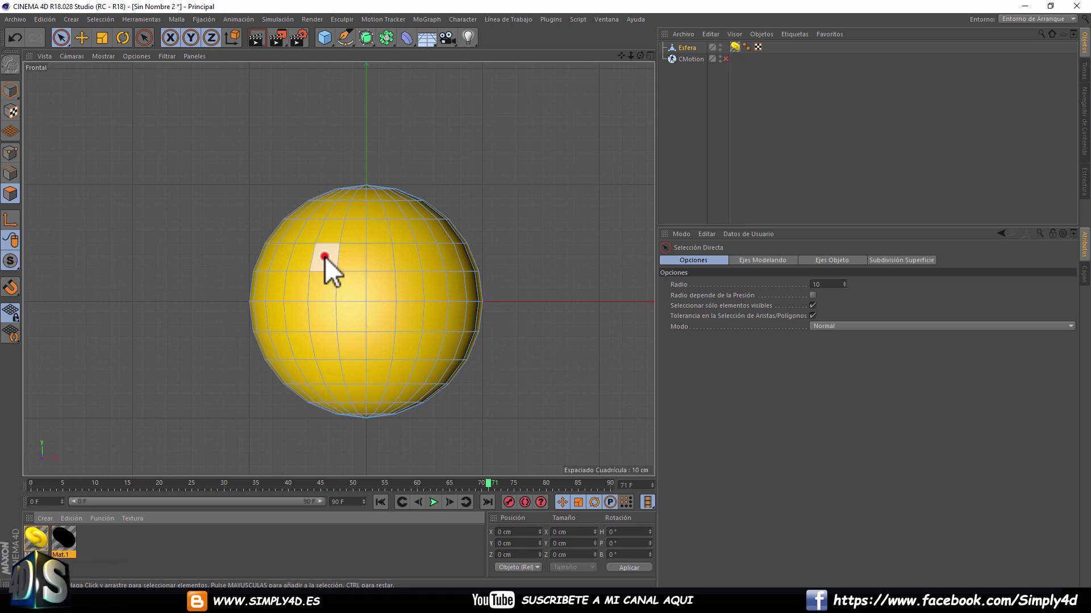
click(325, 257)
shift+click(411, 260)
shift+drag(332, 343, 394, 344)
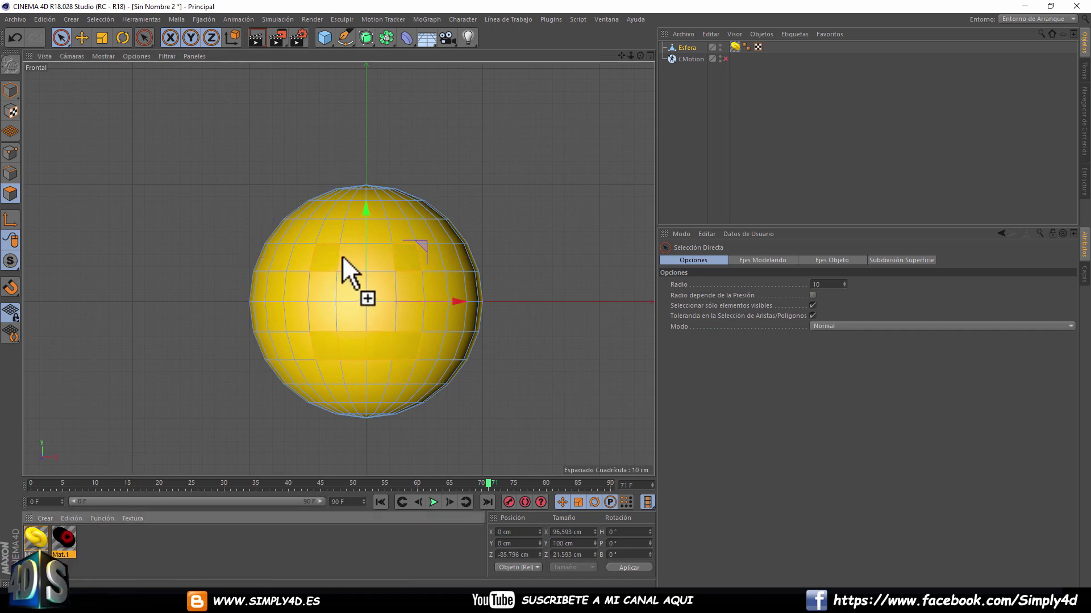
drag(342, 254, 324, 260)
- Return to the perspective view, deselect, and orbit around the smiley sphere
middle_click(544, 170)
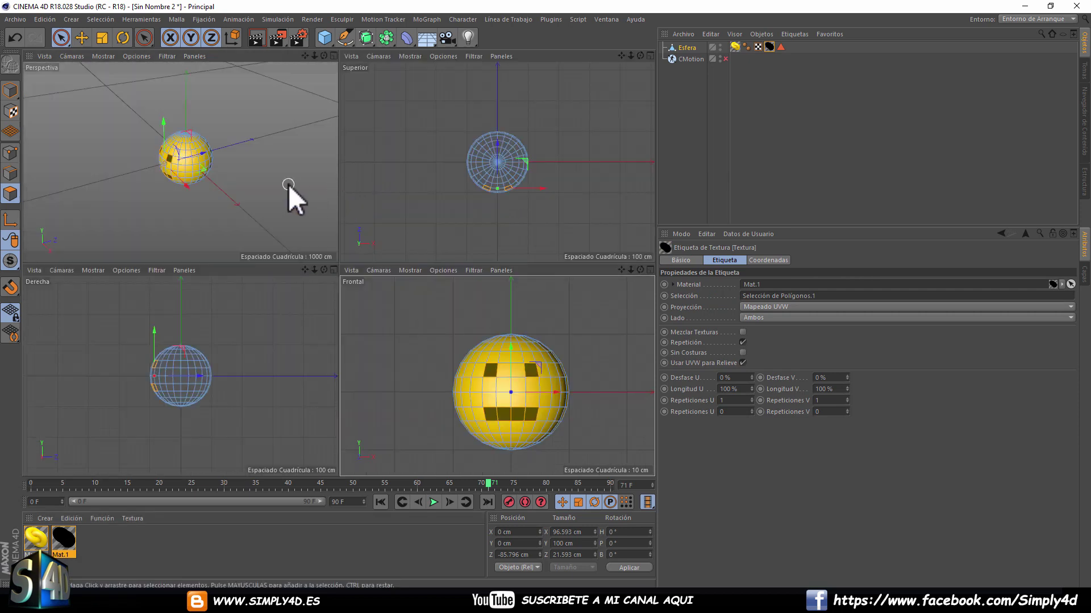
middle_click(288, 184)
click(680, 153)
alt+drag(470, 170, 402, 212)
click(104, 56)
mouse_move(334, 182)
alt+mouse_down()
mouse_move(436, 180)
mouse_move(243, 226)
mouse_move(370, 204)
mouse_move(278, 193)
alt+mouse_up()
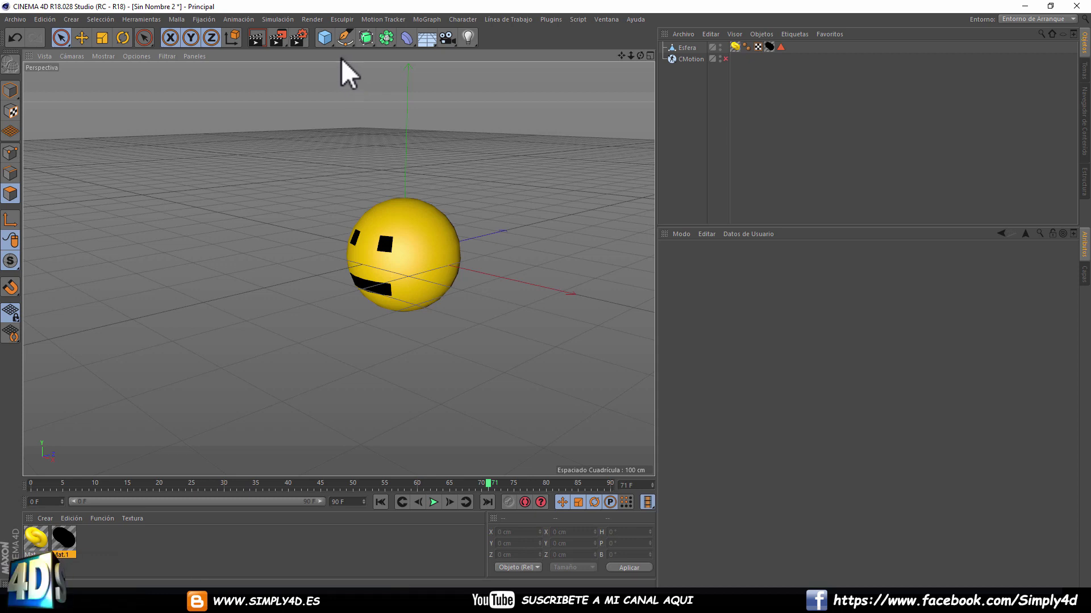
- Add an editable cylinder left of the sphere: radius 73 cm, height 19 cm, 13 rotation segments
click(329, 38)
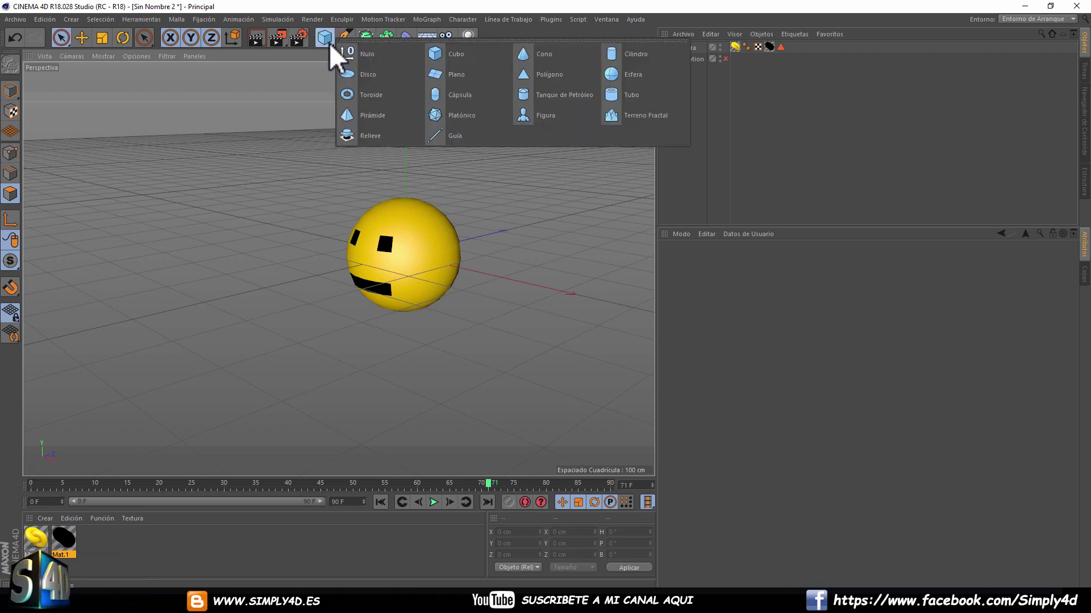
click(635, 52)
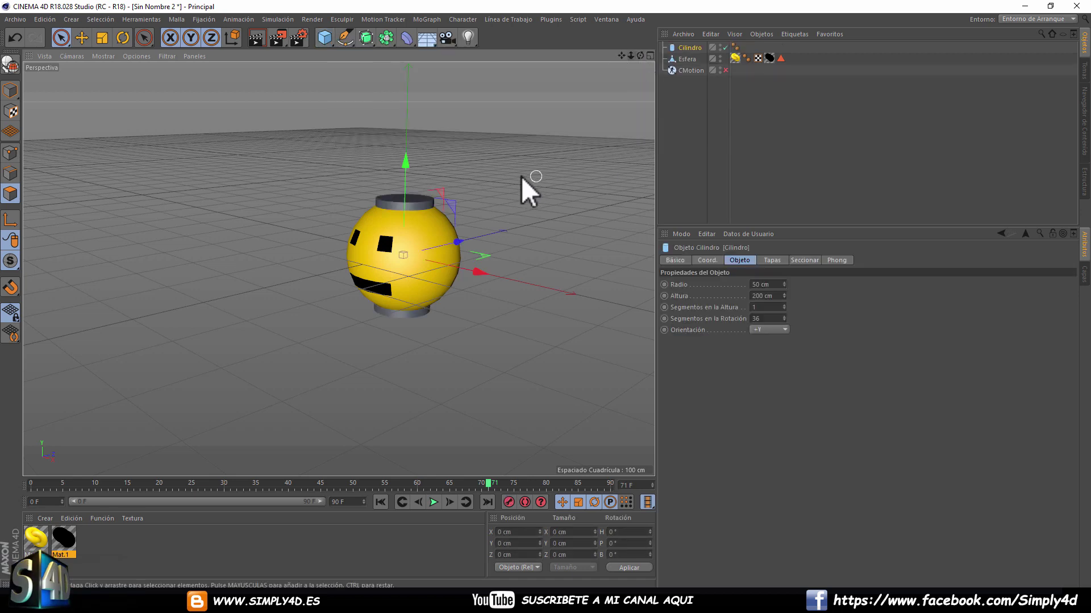
drag(452, 242, 340, 253)
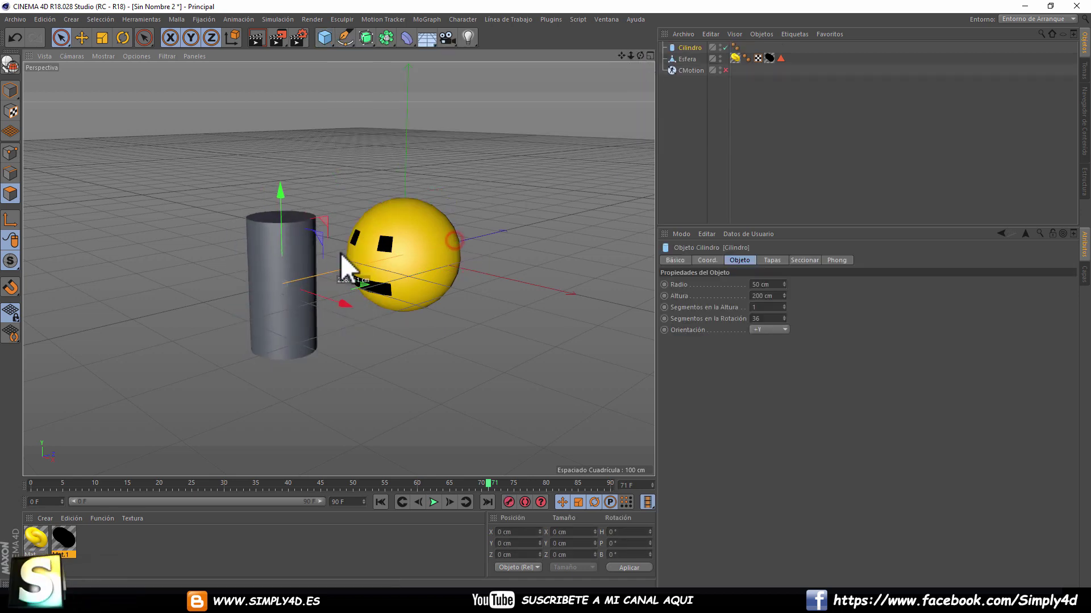
click(784, 286)
mouse_move(785, 284)
mouse_down()
mouse_move(784, 341)
mouse_move(783, 310)
mouse_up()
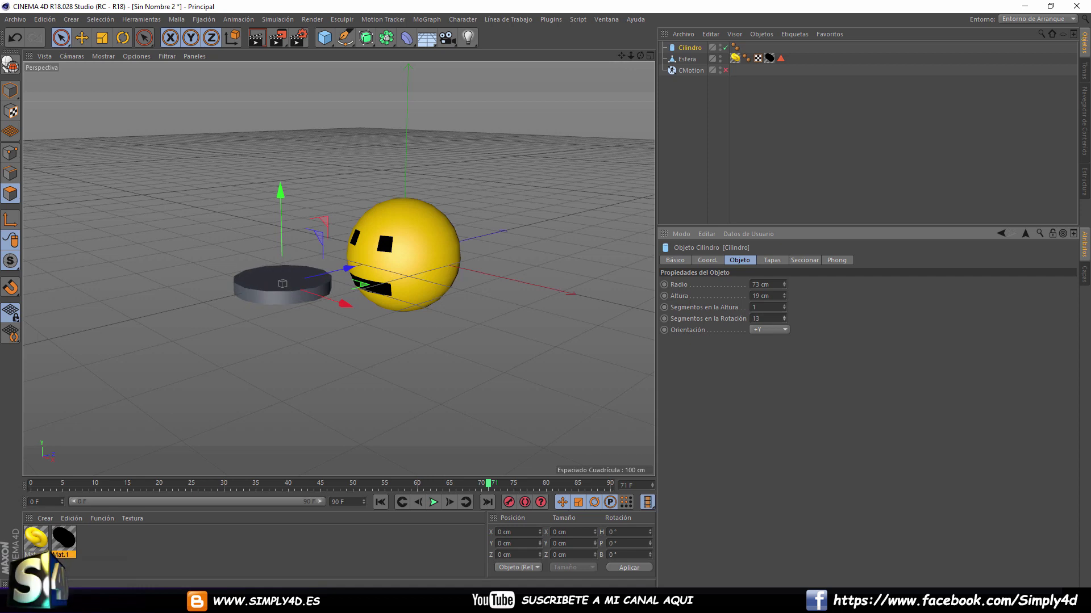
click(11, 64)
click(102, 37)
- Scale the disc to about 54% on X, then uniformly to about 79%
click(10, 90)
mouse_move(171, 148)
alt+mouse_down()
mouse_move(221, 179)
mouse_move(212, 189)
alt+mouse_up()
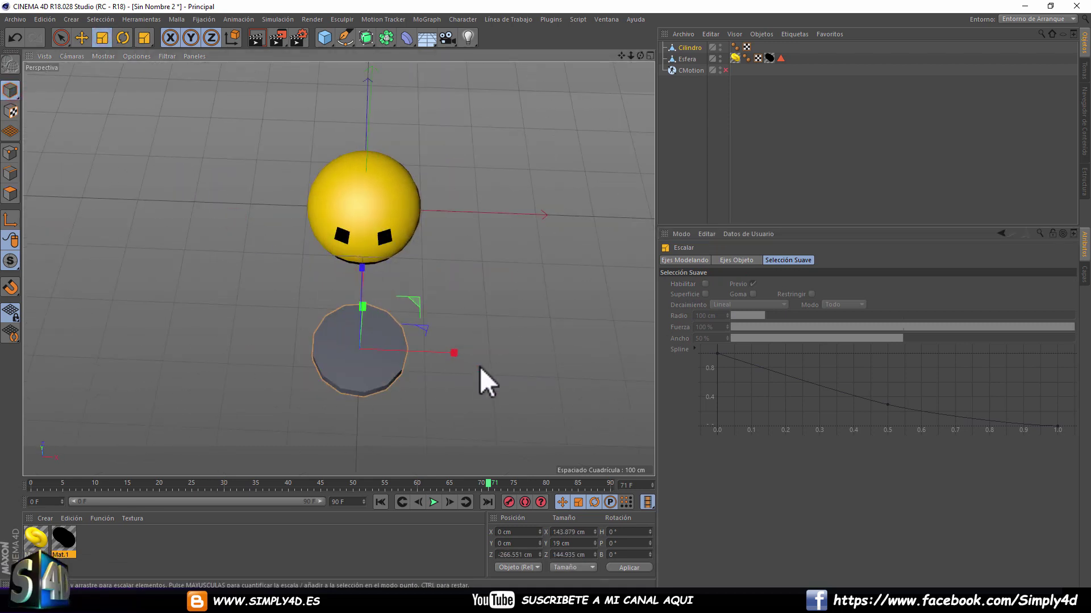
drag(452, 353, 409, 352)
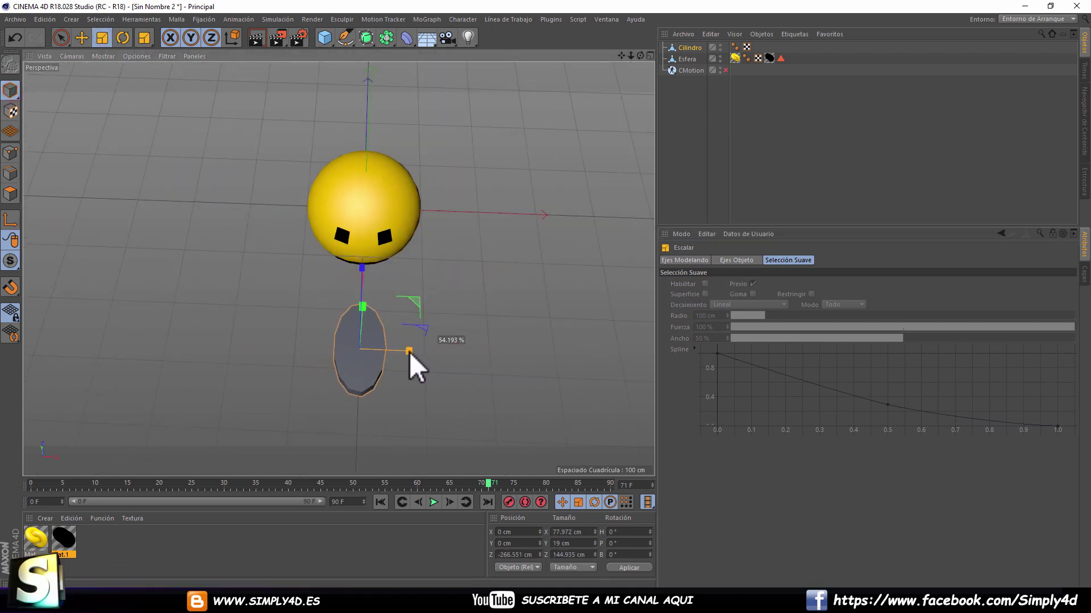
drag(475, 269, 398, 326)
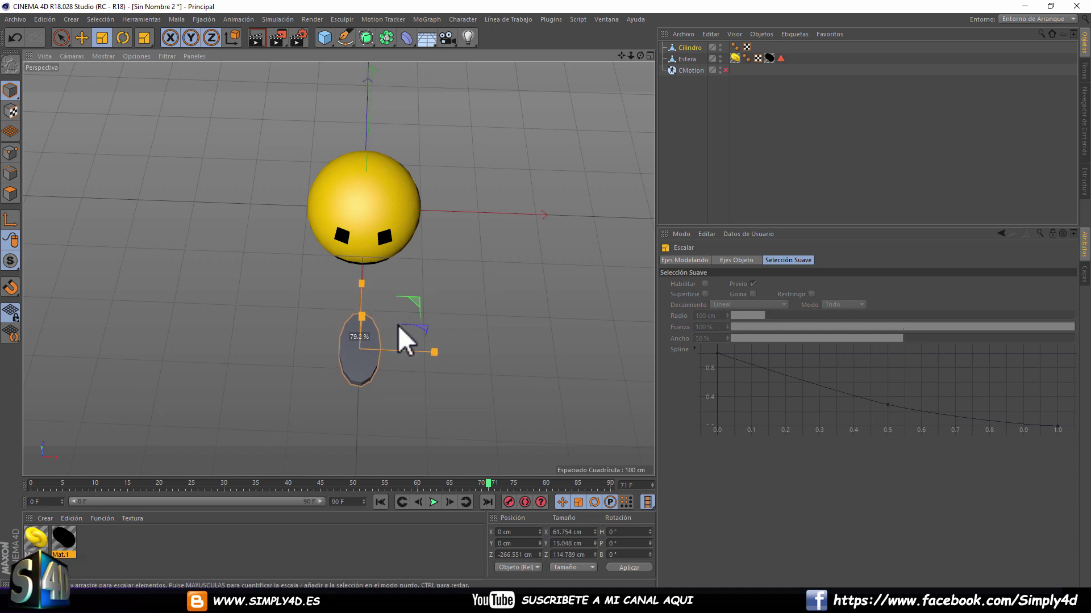
- Duplicate the yellow material into a red Mat.2 and a blue Mat.3
ctrl+drag(35, 540, 140, 539)
double_click(96, 545)
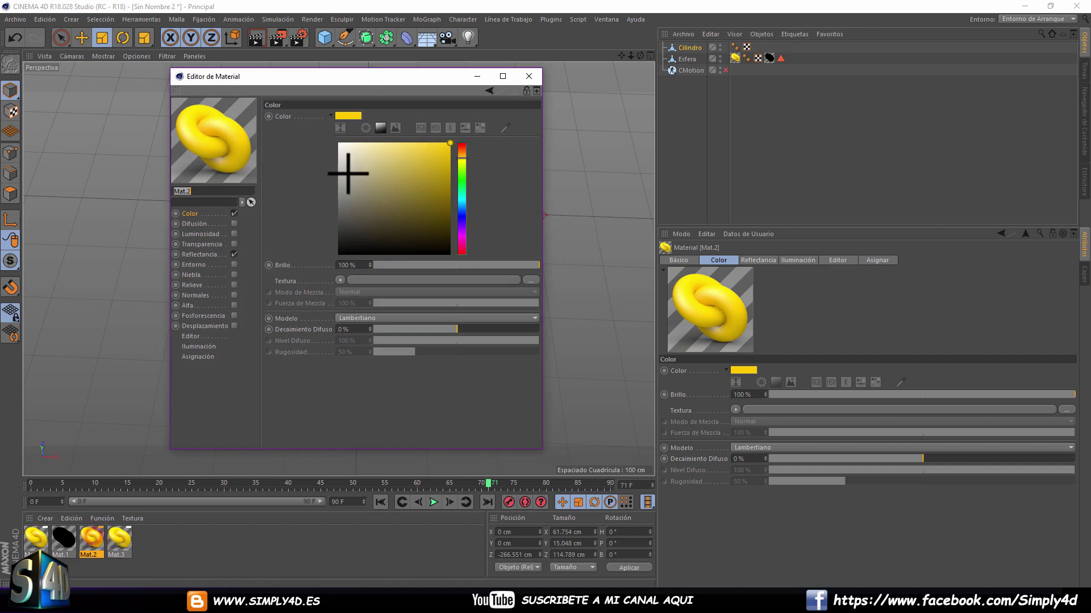
drag(462, 158, 461, 143)
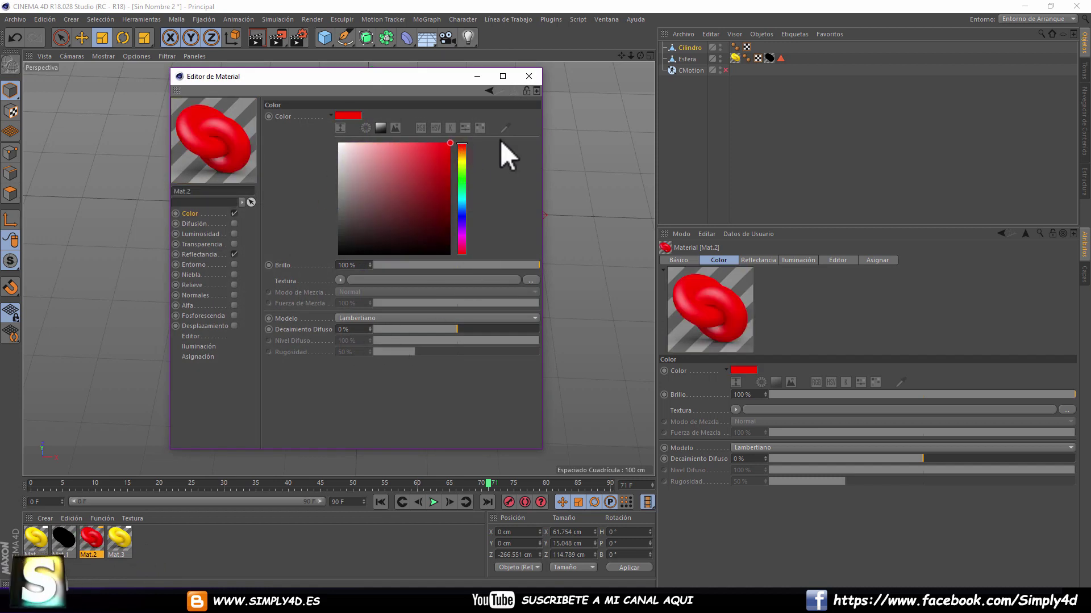
click(528, 76)
double_click(124, 539)
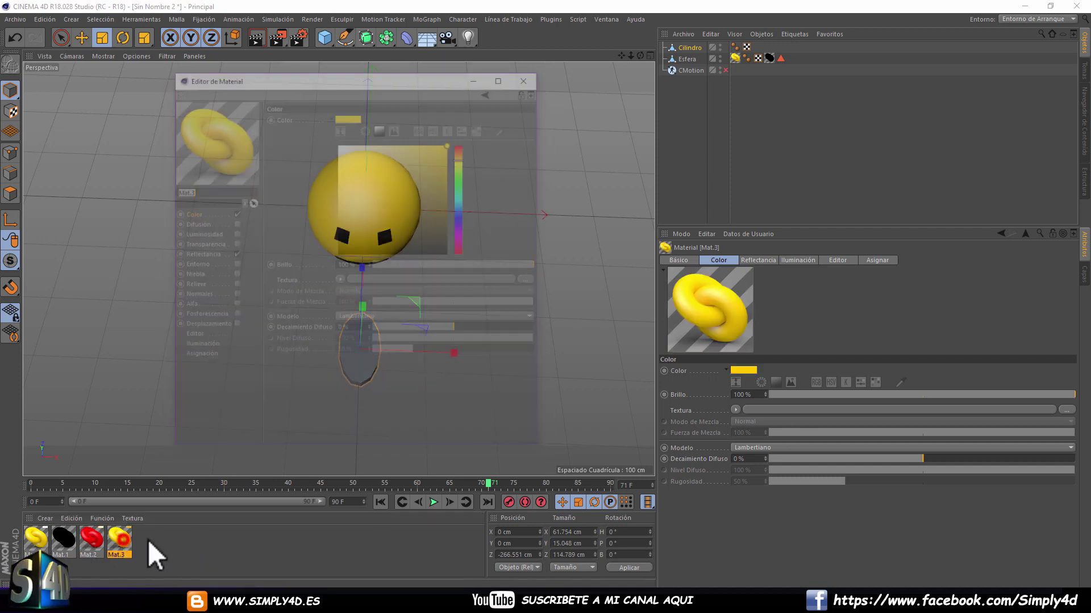
mouse_move(461, 161)
mouse_down()
mouse_move(464, 223)
mouse_move(462, 210)
mouse_up()
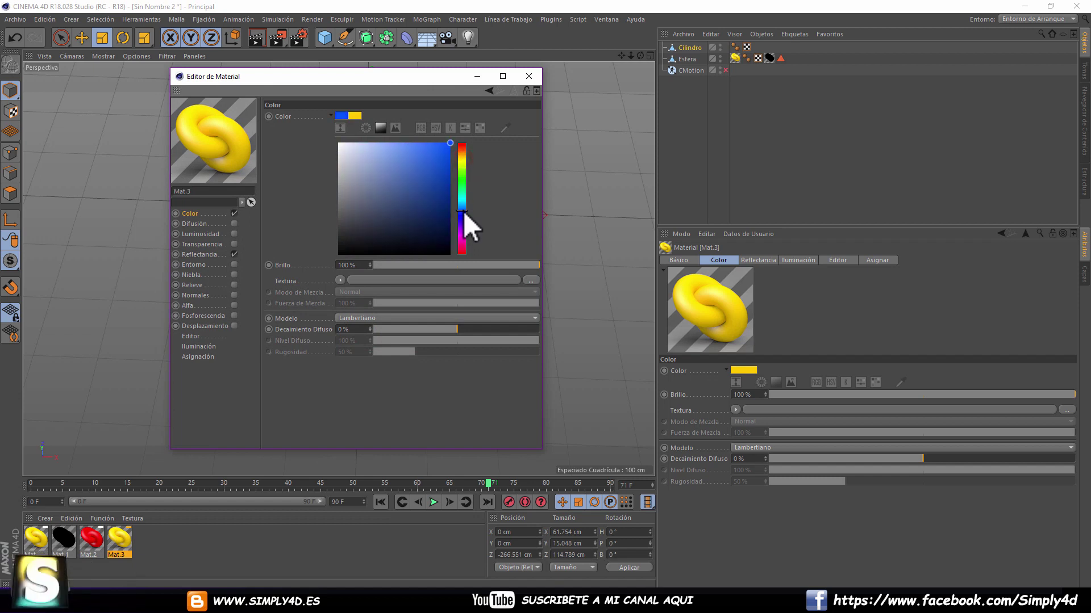
click(536, 76)
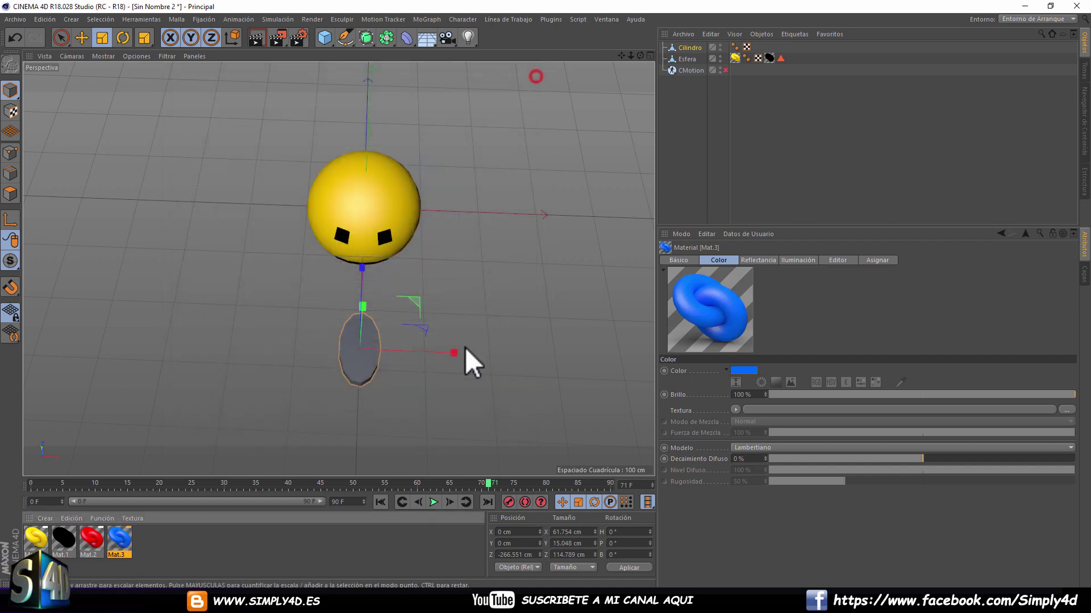
click(81, 38)
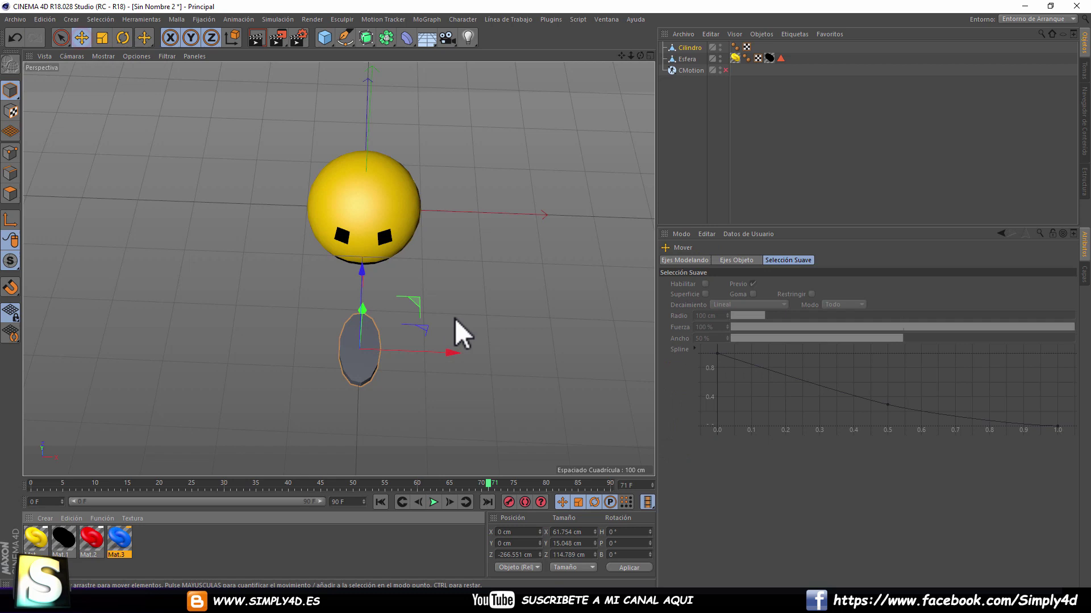
- In the top view, move the disc under the sphere to X -70 cm
middle_click(455, 318)
middle_click(540, 209)
alt+middle_drag(468, 331, 488, 215)
scroll(455, 250, up, 3)
drag(316, 227, 319, 135)
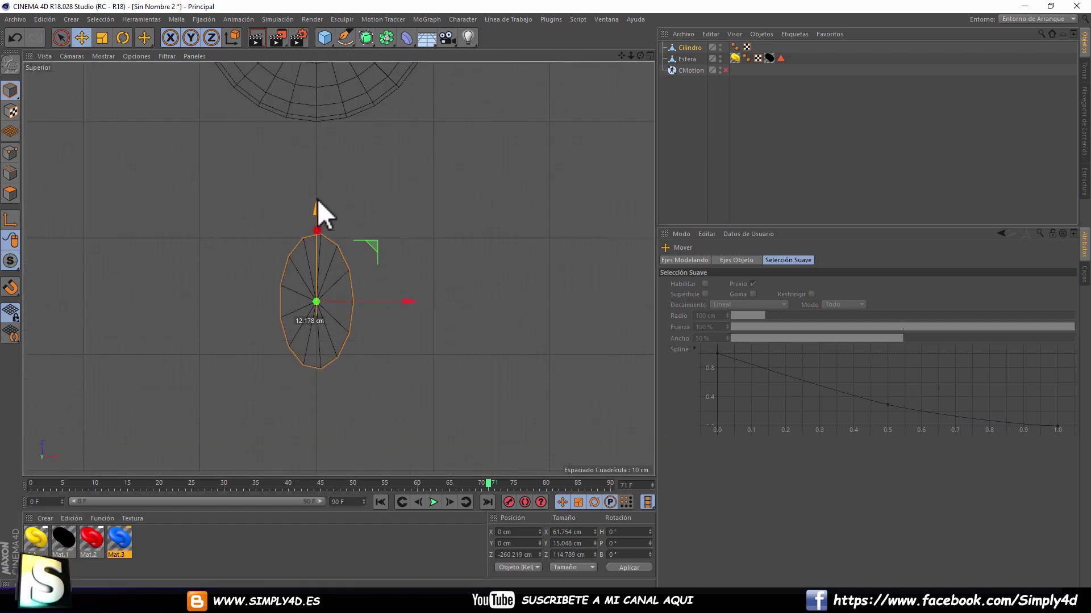
alt+middle_drag(319, 135, 401, 370)
drag(462, 455, 380, 457)
alt+middle_drag(486, 412, 454, 251)
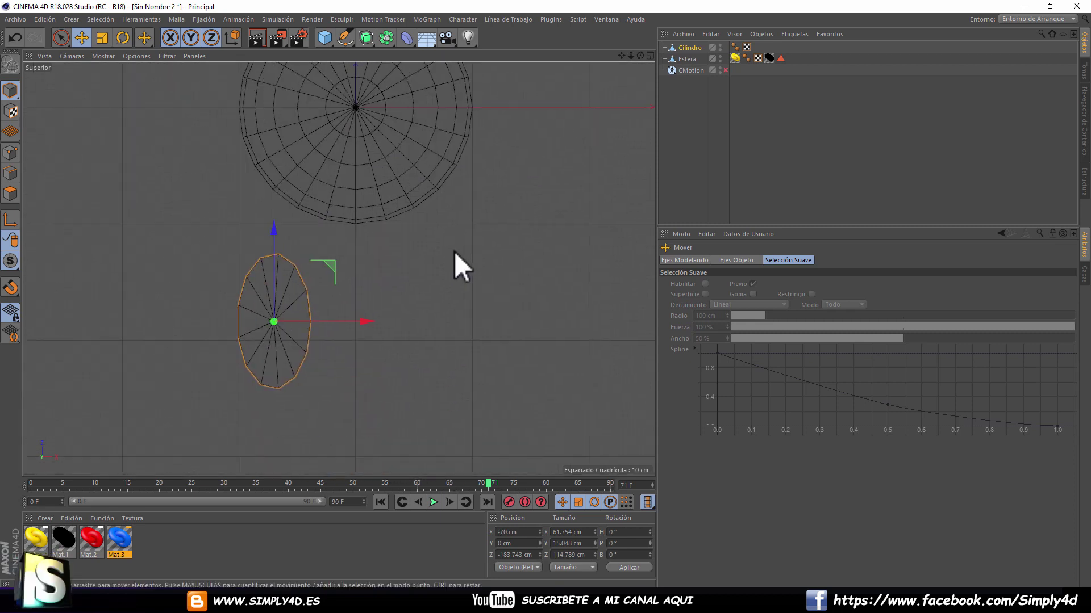
- Duplicate the disc as Cilindro.1 and move the copy to the sphere's right side
key(ctrl+c)
key(ctrl+v)
drag(359, 319, 519, 340)
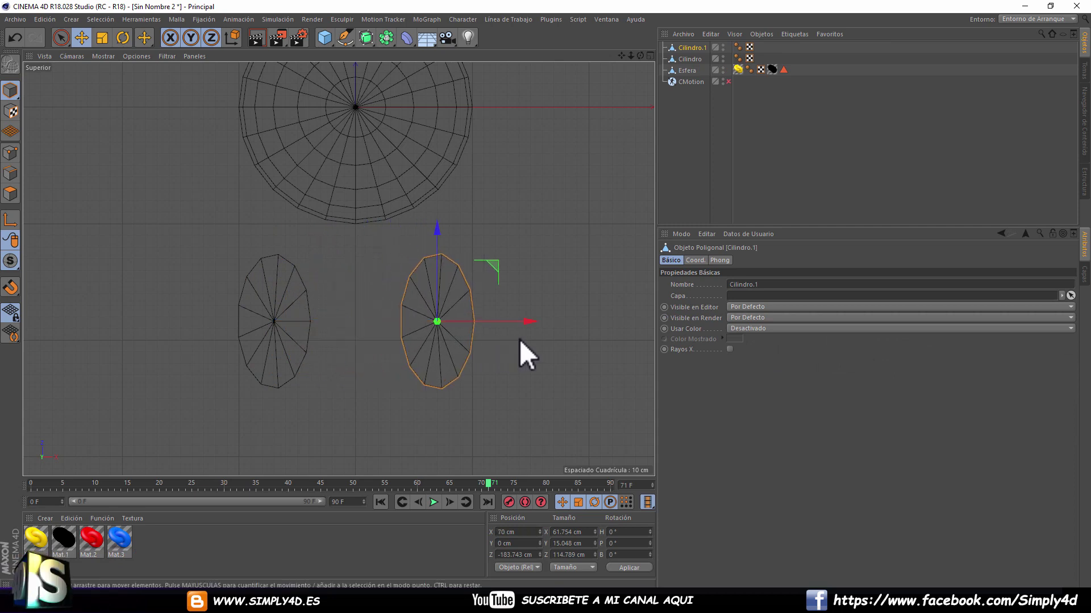
middle_click(520, 339)
middle_click(214, 207)
alt+drag(333, 264, 349, 256)
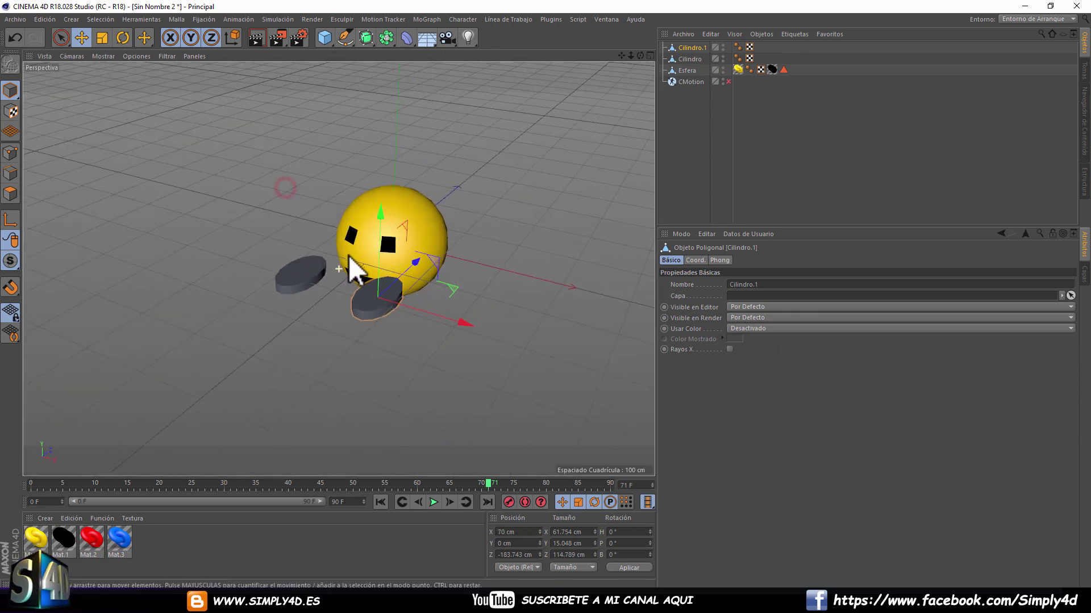
- Apply red Mat.2 and blue Mat.3 to the two discs and select both
drag(97, 542, 308, 280)
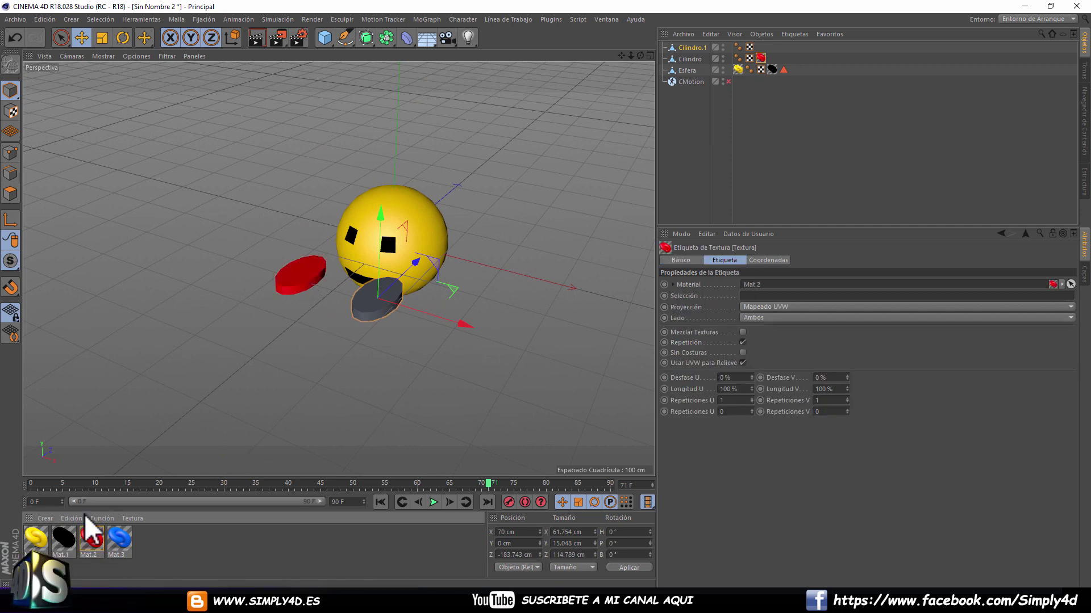
mouse_move(120, 542)
mouse_down()
mouse_move(384, 320)
mouse_move(380, 310)
mouse_up()
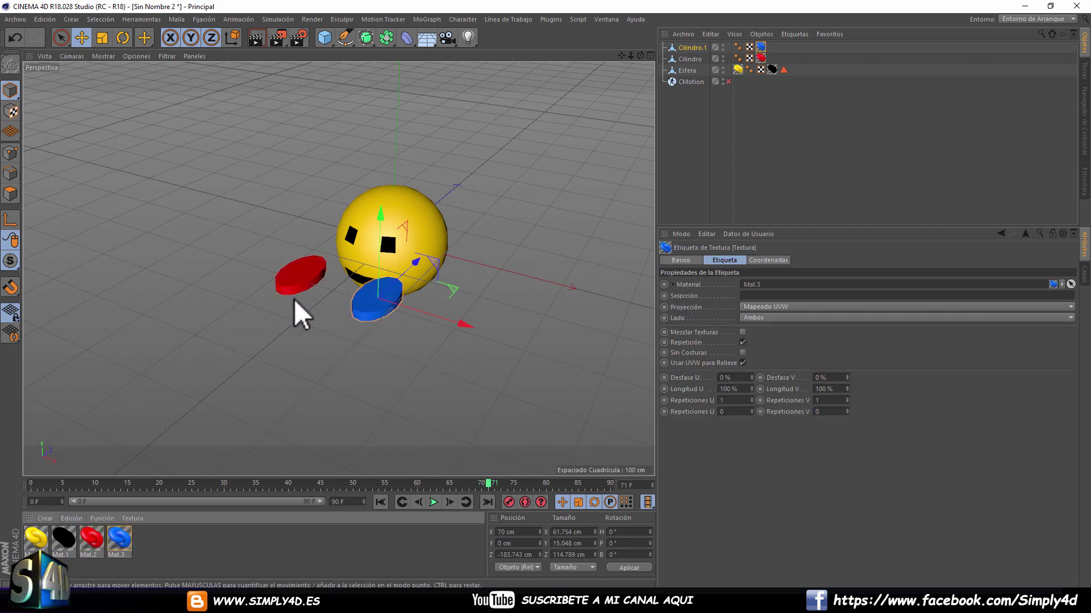
ctrl+click(683, 59)
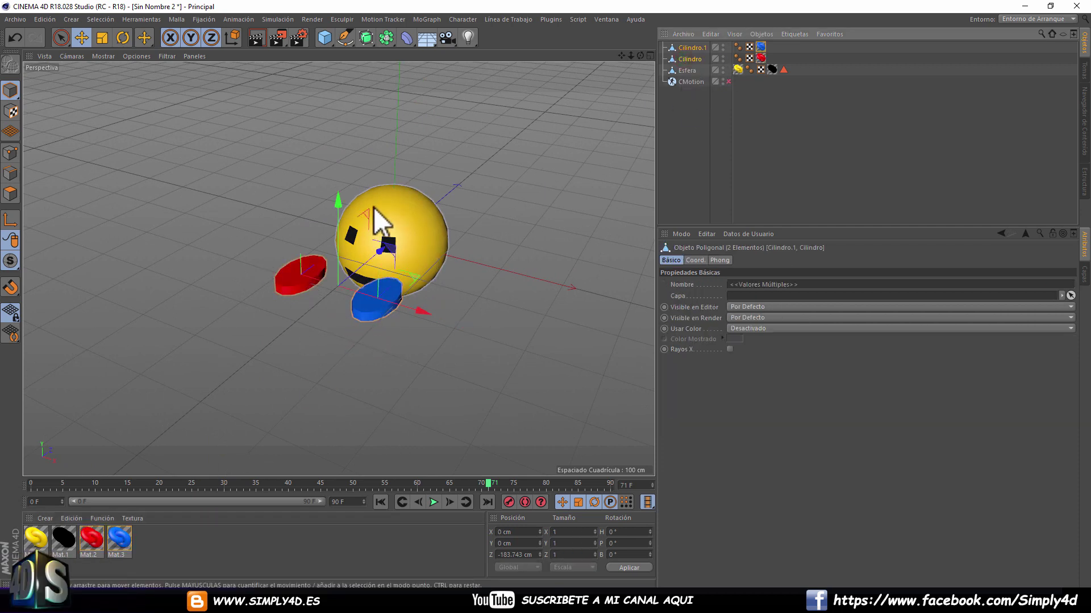
- In the right view, centre both discs in depth and lower them to about Y -210 cm
middle_click(377, 231)
middle_click(326, 347)
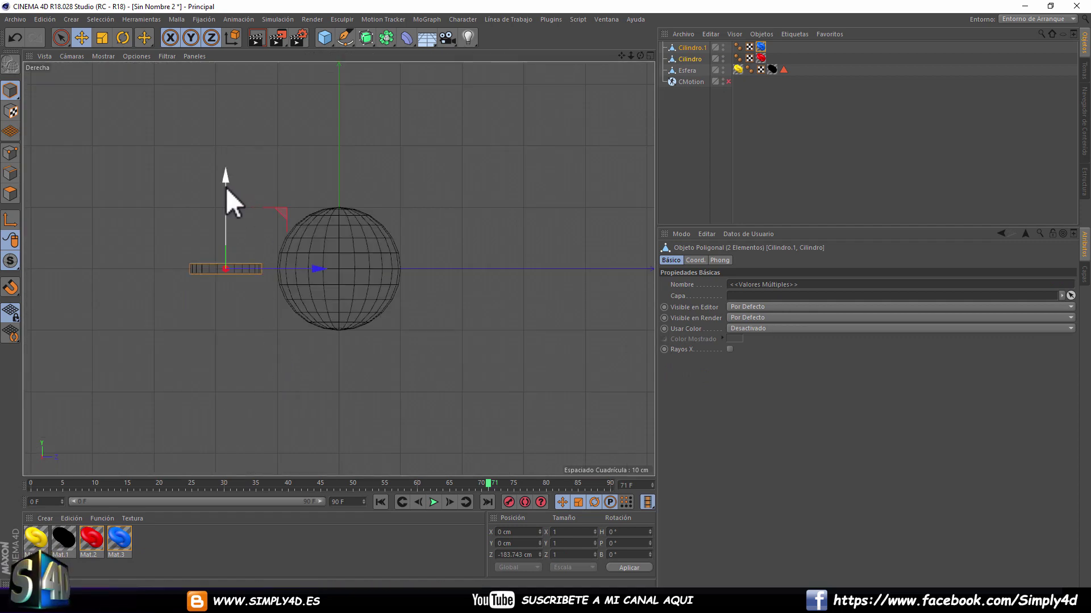
drag(318, 268, 428, 268)
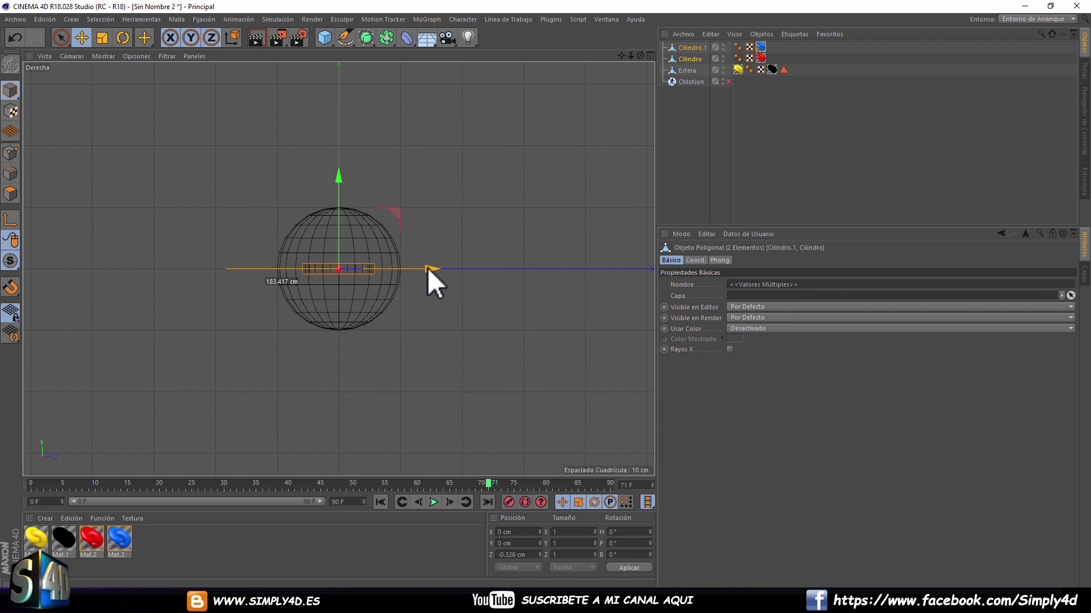
drag(339, 185, 342, 311)
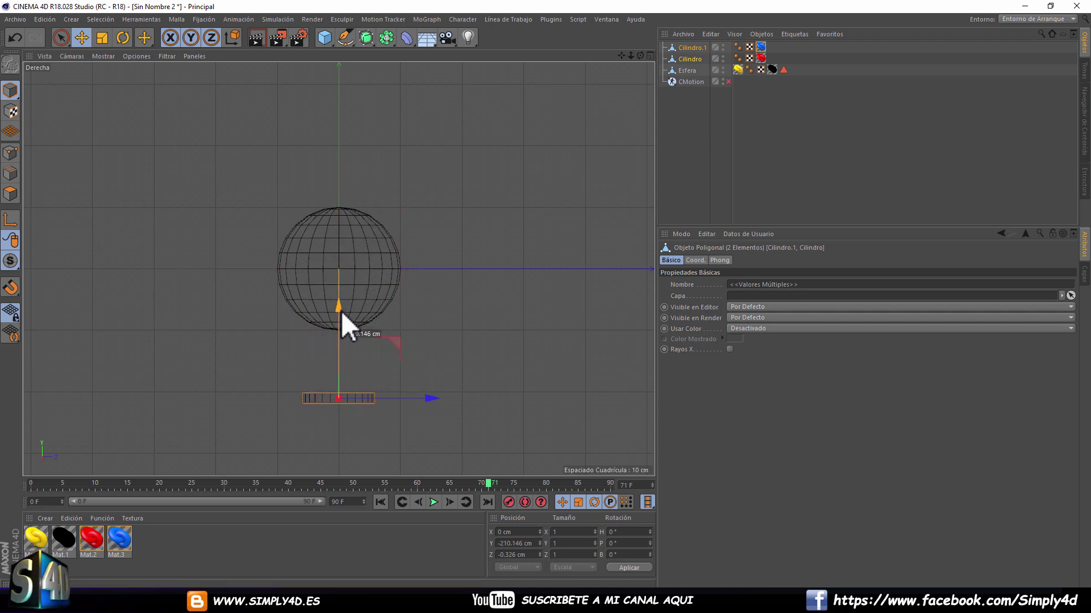
- Return to the perspective view, deselect the discs, and orbit to inspect the feet
middle_click(341, 311)
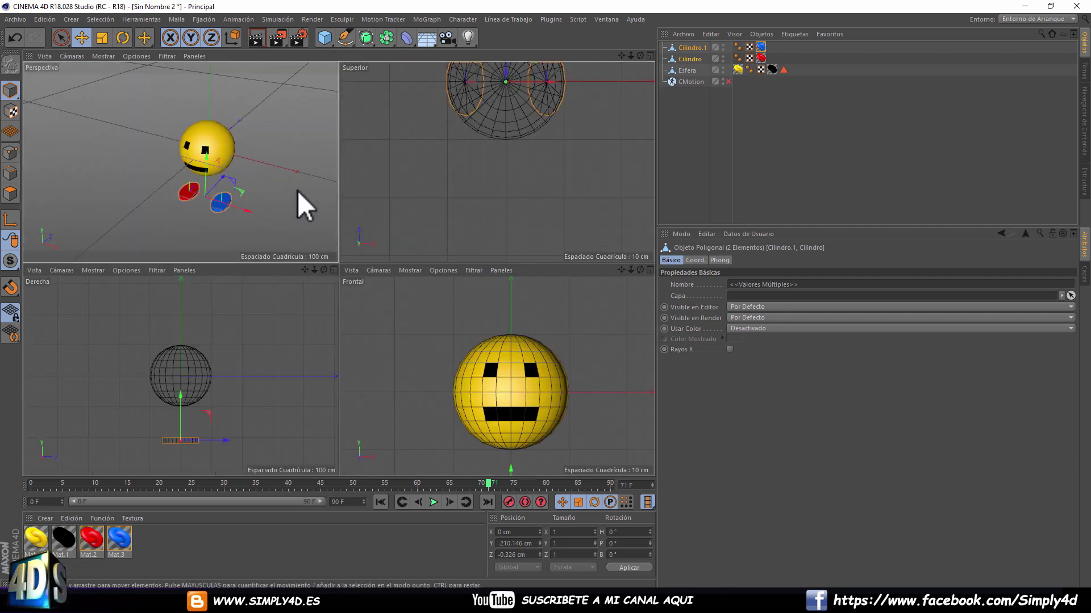
middle_click(310, 210)
mouse_move(316, 213)
alt+mouse_down()
mouse_move(516, 249)
mouse_move(480, 234)
mouse_move(248, 243)
mouse_move(438, 230)
alt+mouse_up()
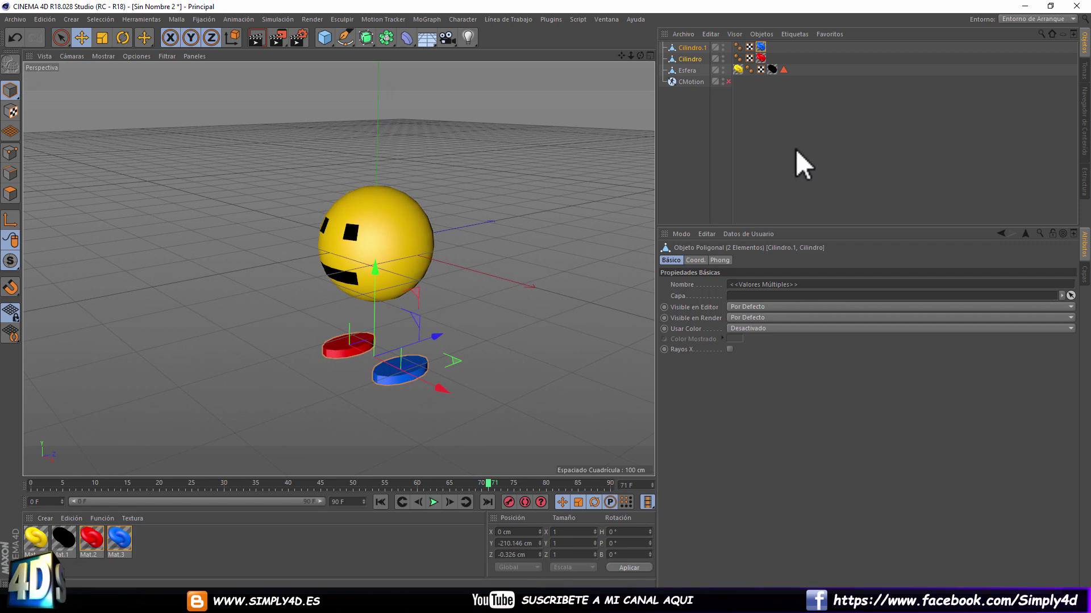
click(688, 143)
mouse_move(547, 205)
alt+mouse_down()
mouse_move(428, 227)
mouse_move(555, 213)
mouse_move(382, 213)
mouse_move(401, 216)
alt+mouse_up()
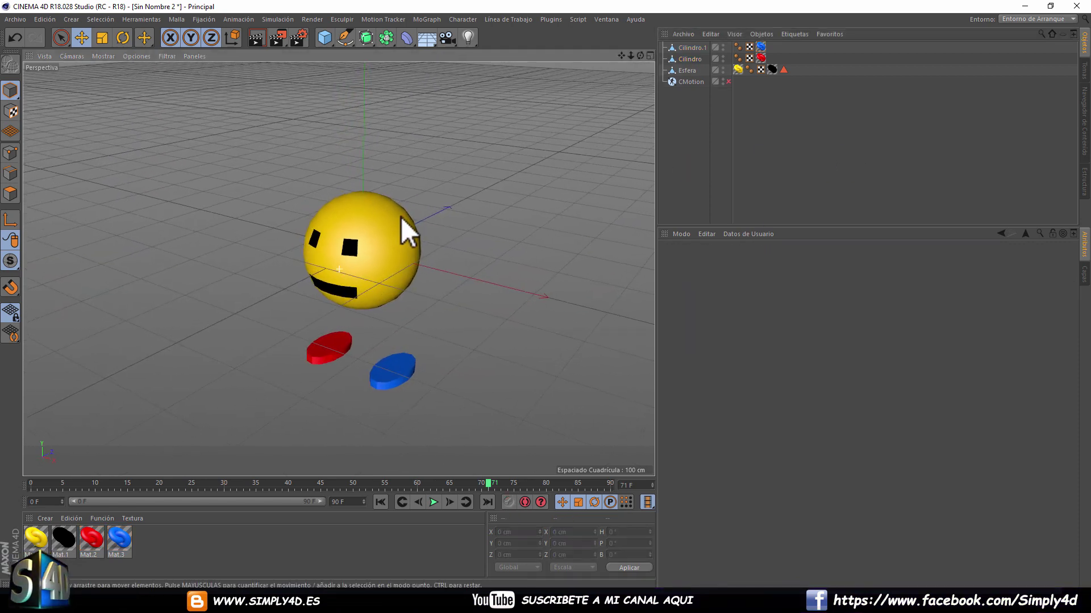
- Rename the first disc (Cilindro.1) to PIE AZUL
double_click(694, 47)
text(a)
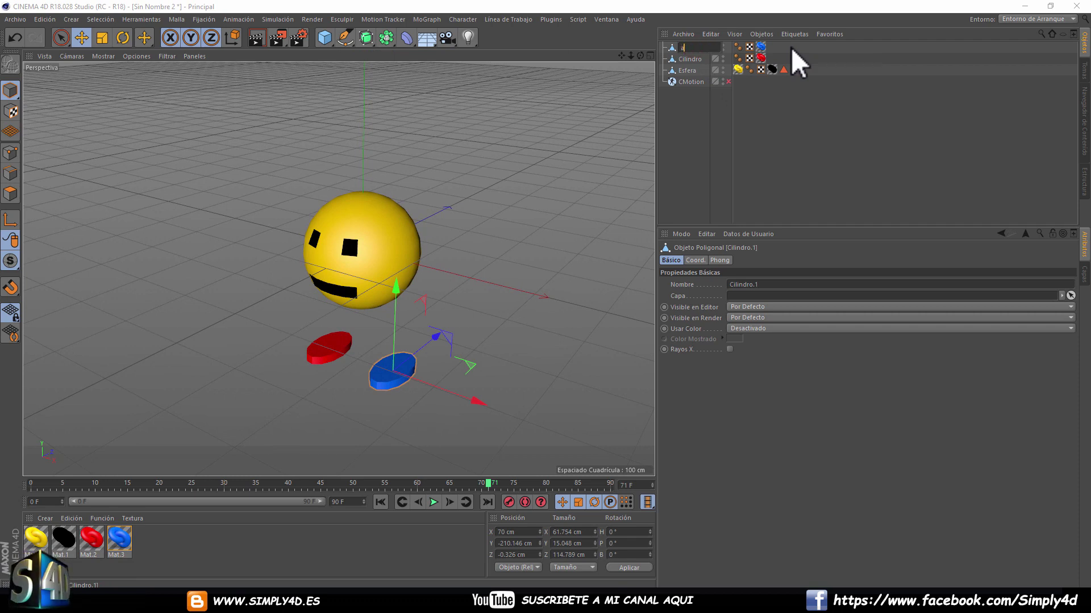
text(PIE AZUL)
key(Return)
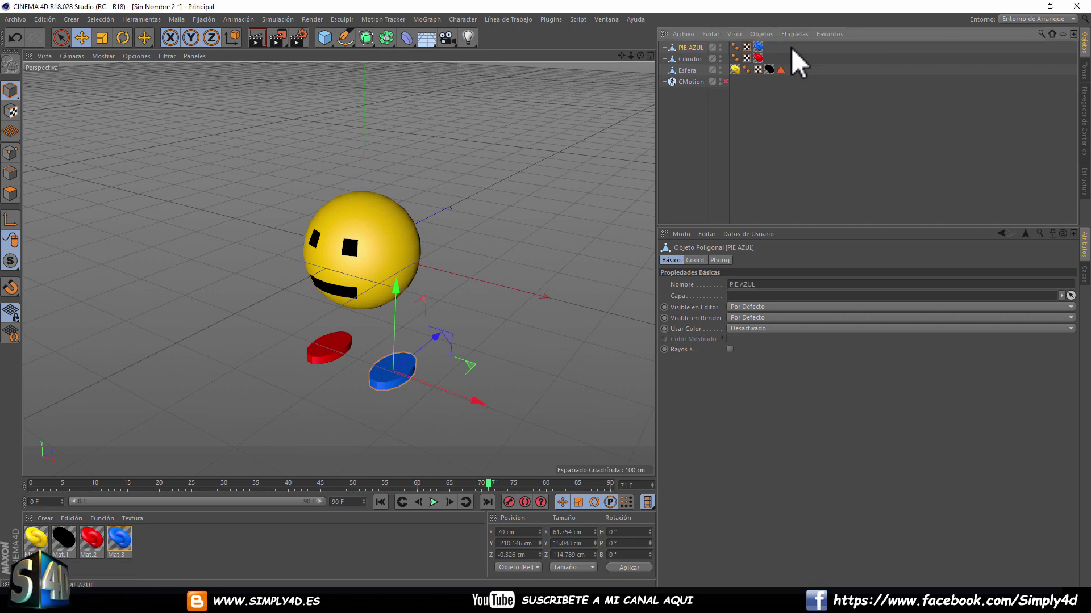
- Rename the other disc PIE ROJO, then drag both feet onto the Esfera sphere
double_click(688, 58)
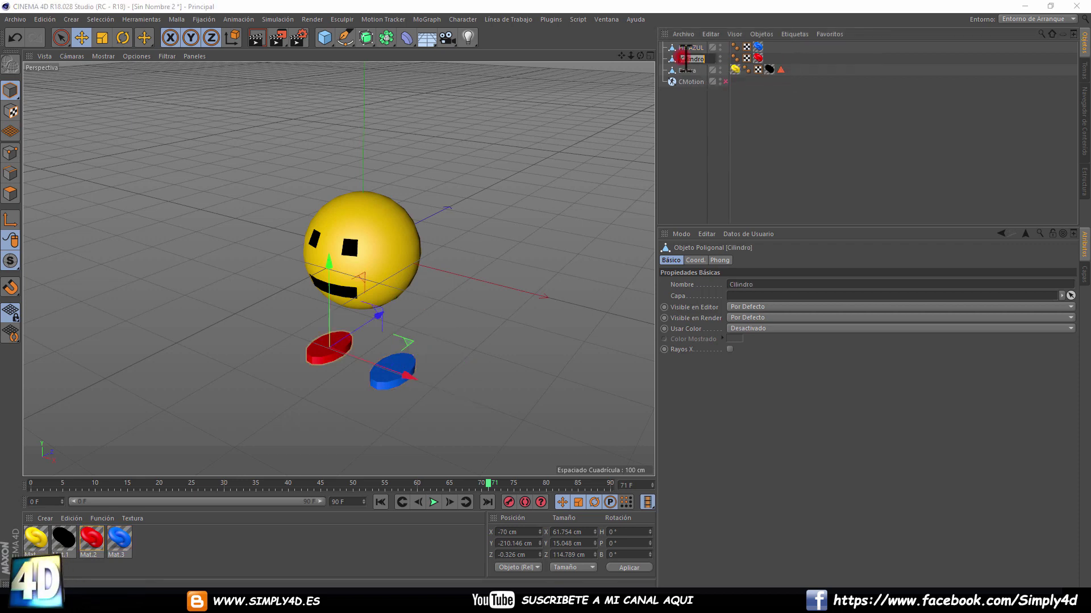
text(PIE A)
key(BackSpace)
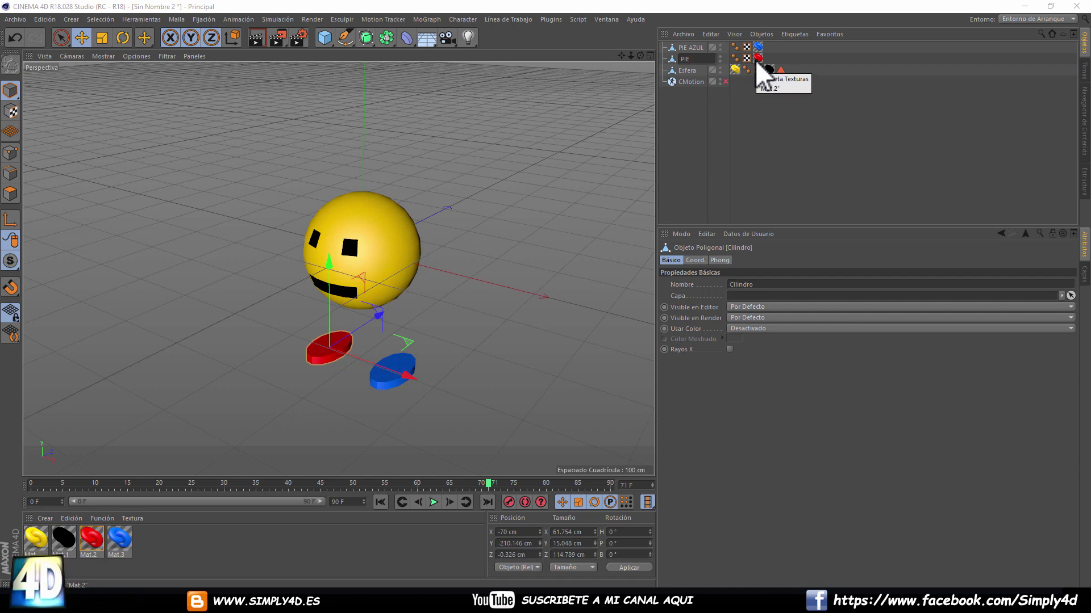
text(ROJO)
key(Return)
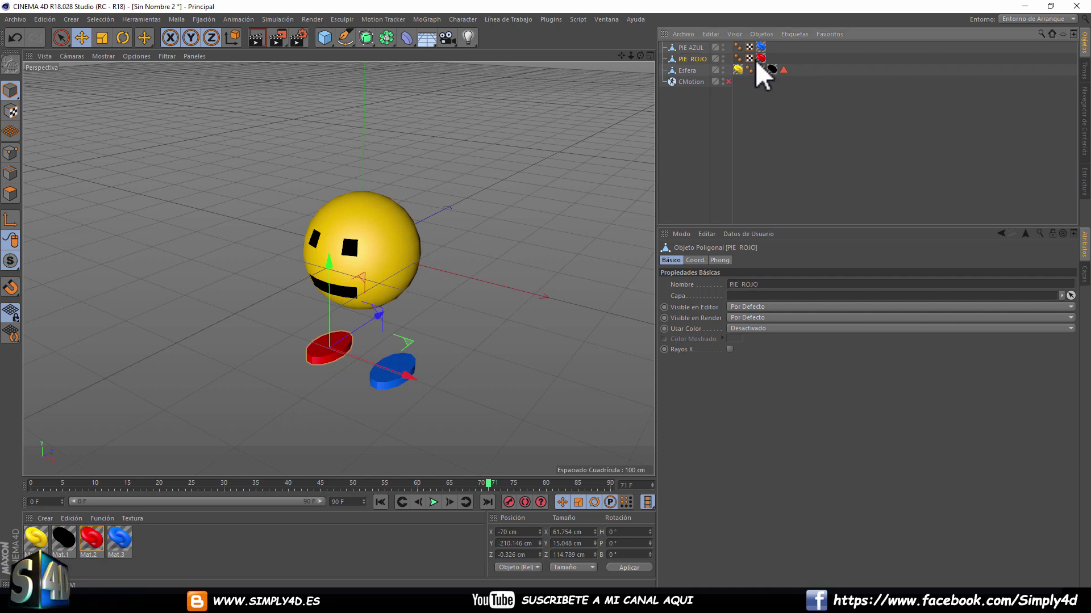
ctrl+click(695, 49)
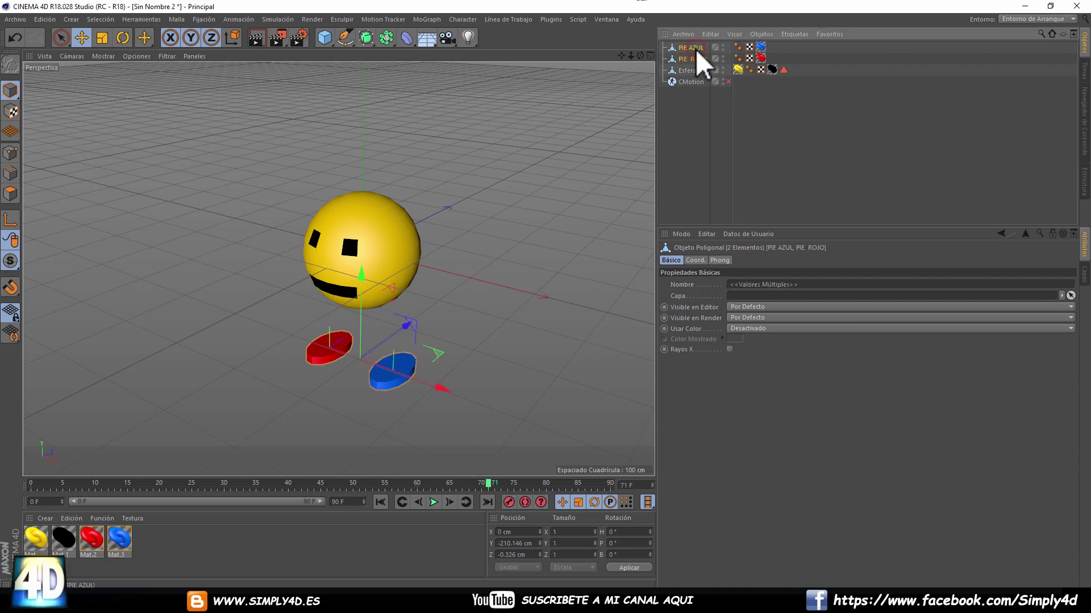
drag(684, 59, 686, 69)
- Finish parenting the feet, rename the sphere PAC MAN, and move it below CMotion
click(699, 148)
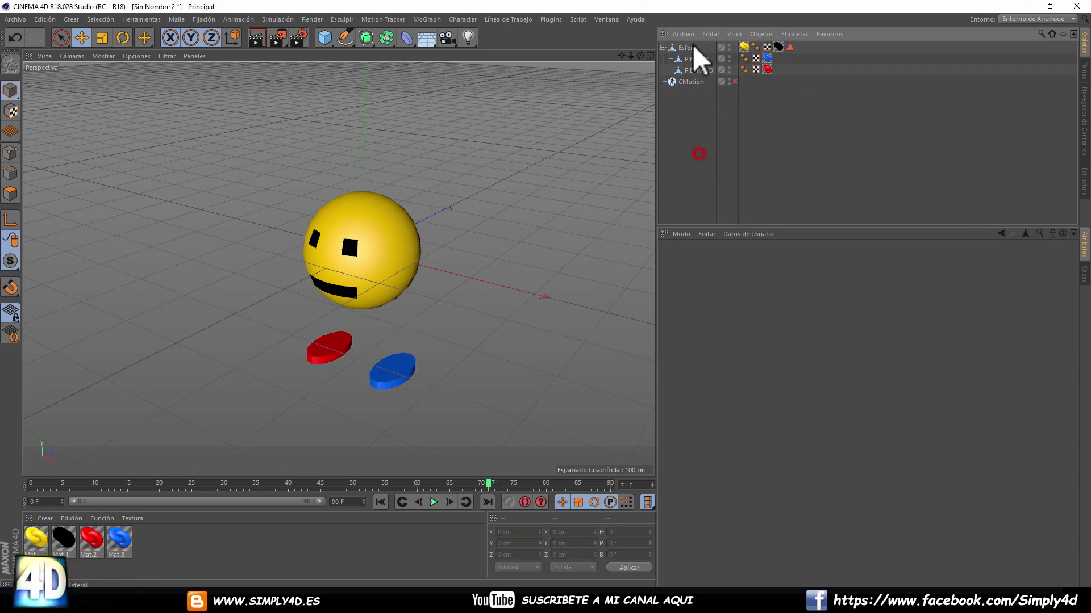
double_click(690, 47)
text(E)
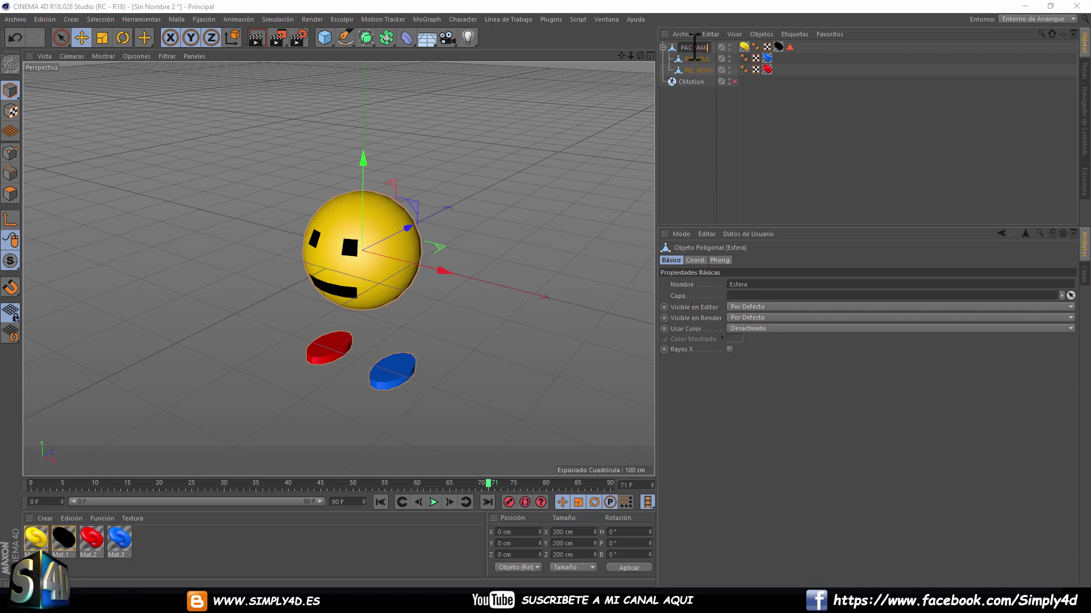
key(Return)
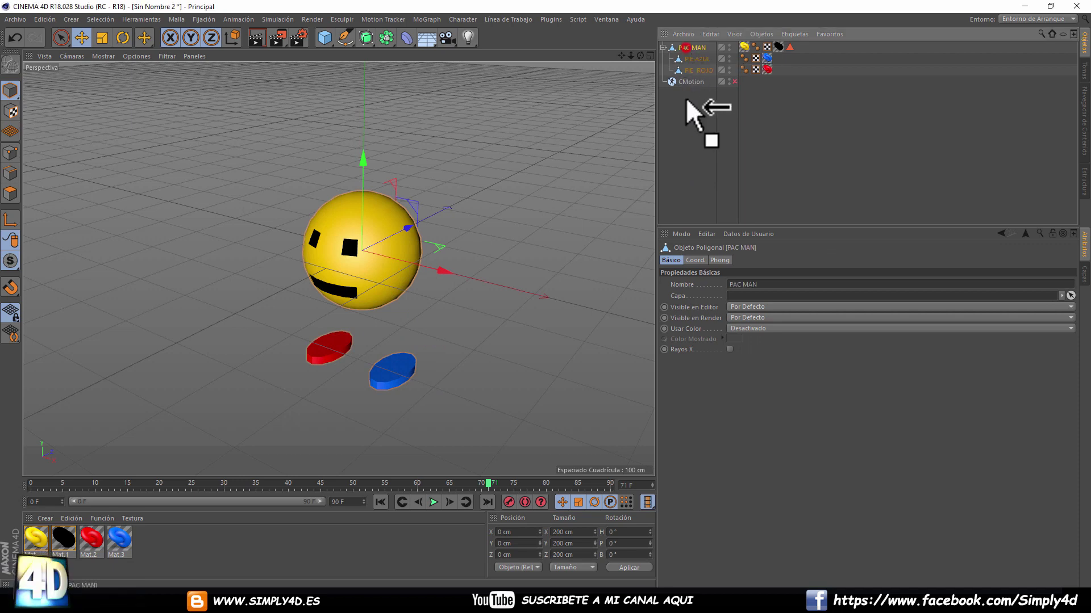
drag(684, 50, 686, 102)
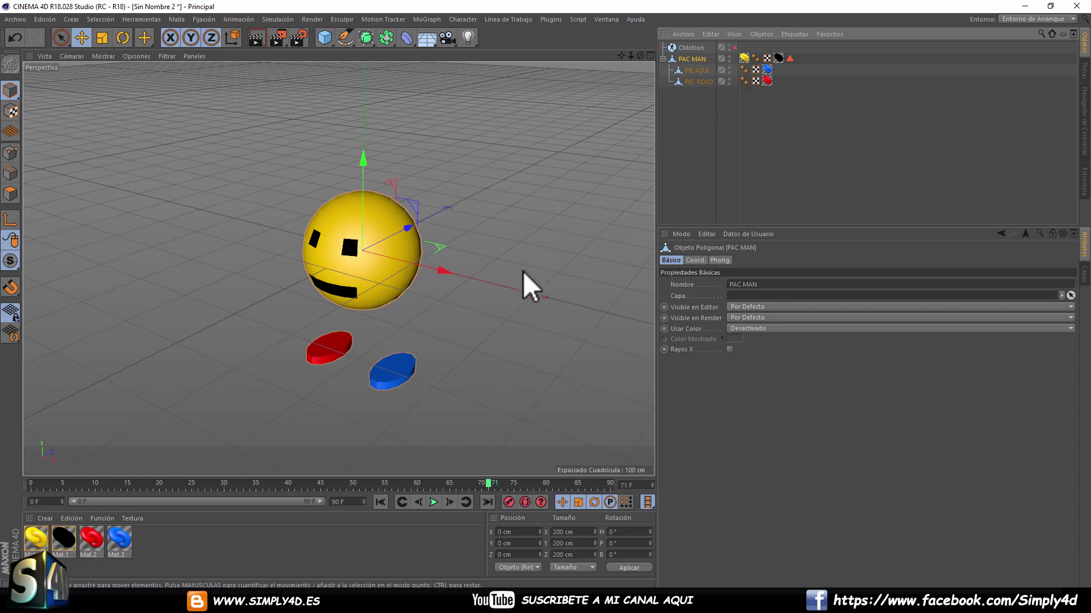
- Copy and paste both feet as duplicates, shifting the copies forward along Z
drag(696, 96, 686, 68)
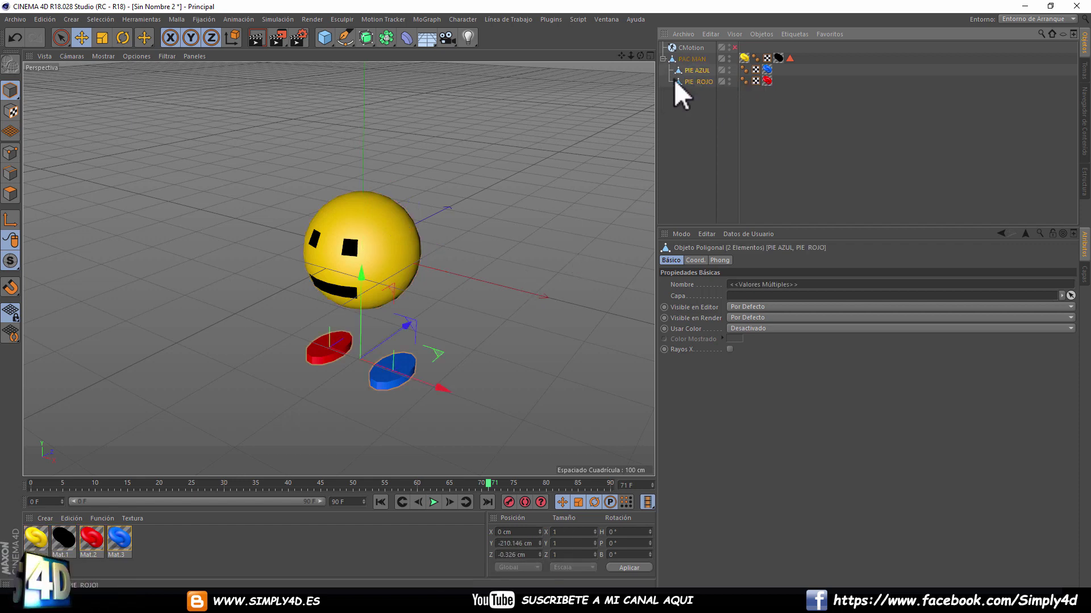
key(ctrl+c)
key(ctrl+v)
drag(404, 326, 457, 285)
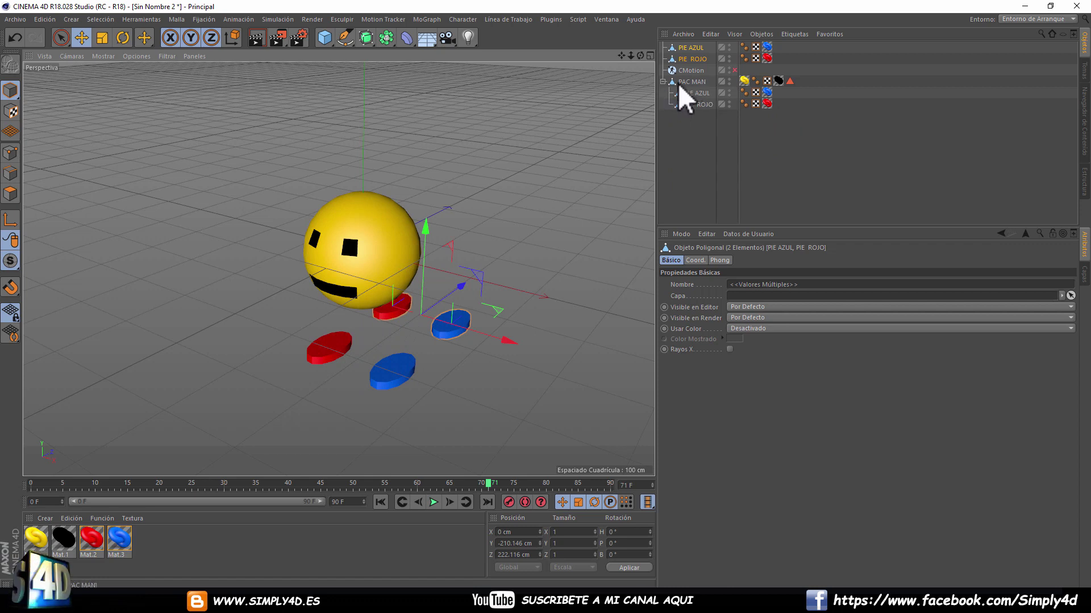
- Delete the duplicated feet and maximize the right-side view
key(Delete)
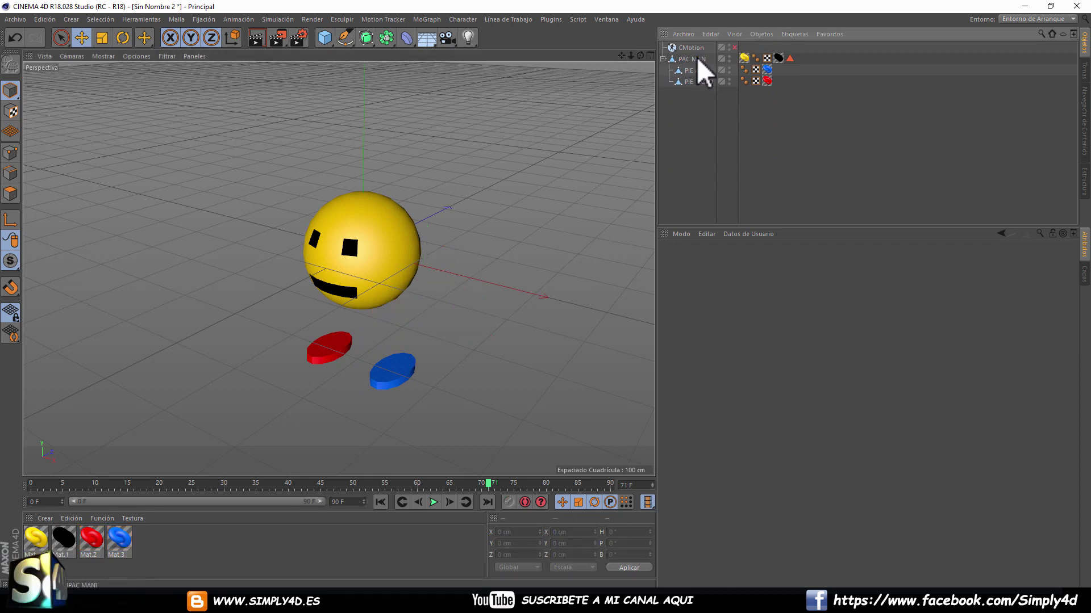
mouse_move(355, 291)
alt+mouse_down()
mouse_move(276, 259)
mouse_move(346, 300)
mouse_move(381, 248)
alt+mouse_up()
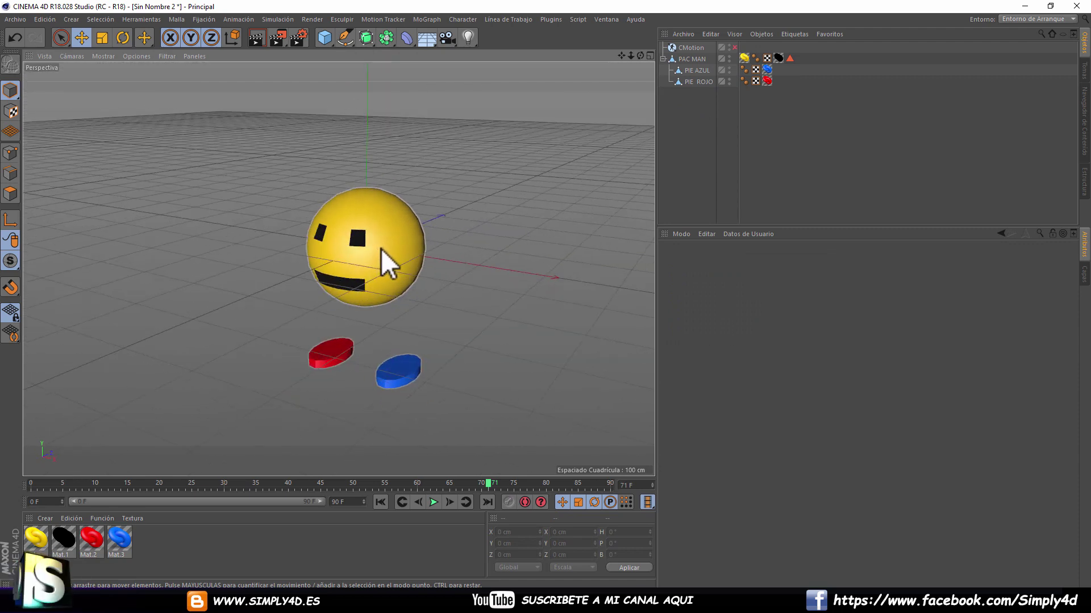
drag(699, 110, 685, 71)
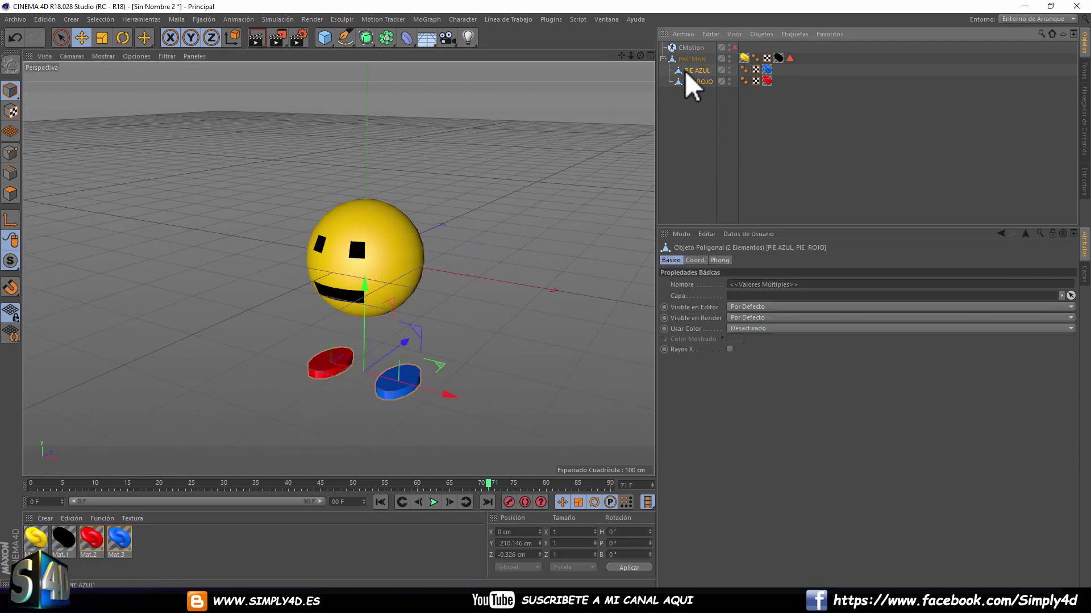
middle_click(380, 335)
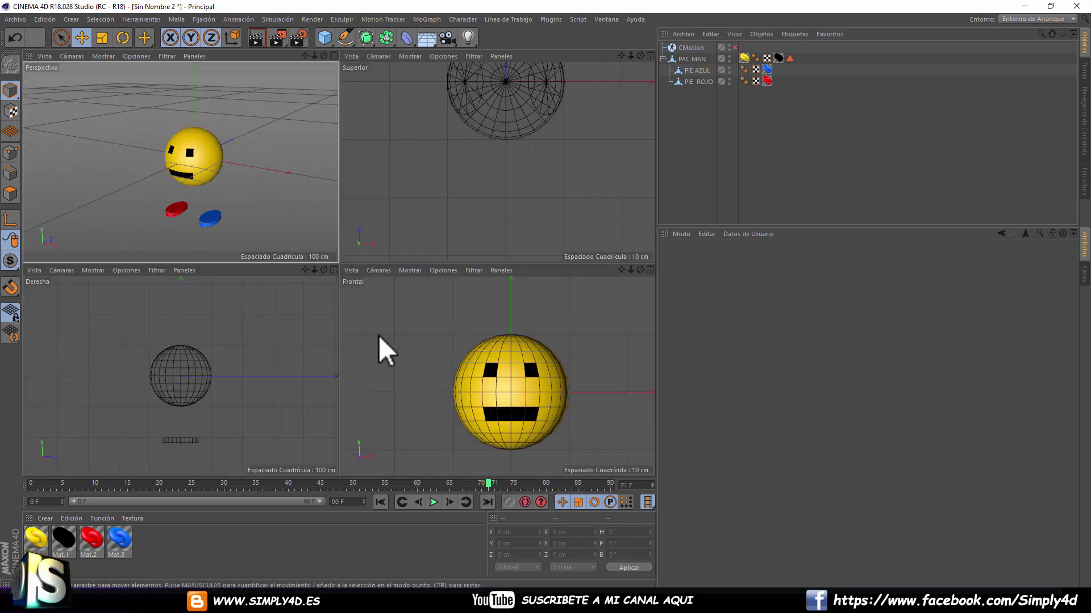
middle_click(332, 338)
- Raise PAC MAN, lift both feet beneath it, then lower PAC MAN to about Y 170.8 cm
click(698, 56)
scroll(335, 339, down, 3)
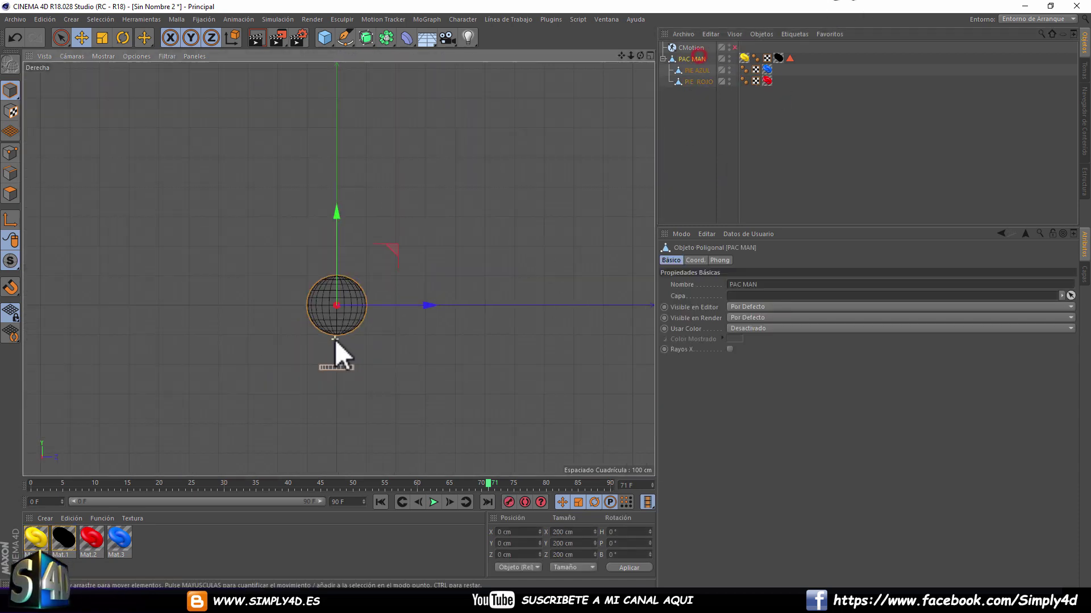
mouse_move(338, 223)
mouse_down()
mouse_move(336, 137)
mouse_move(336, 156)
mouse_move(349, 144)
mouse_up()
drag(693, 102, 670, 66)
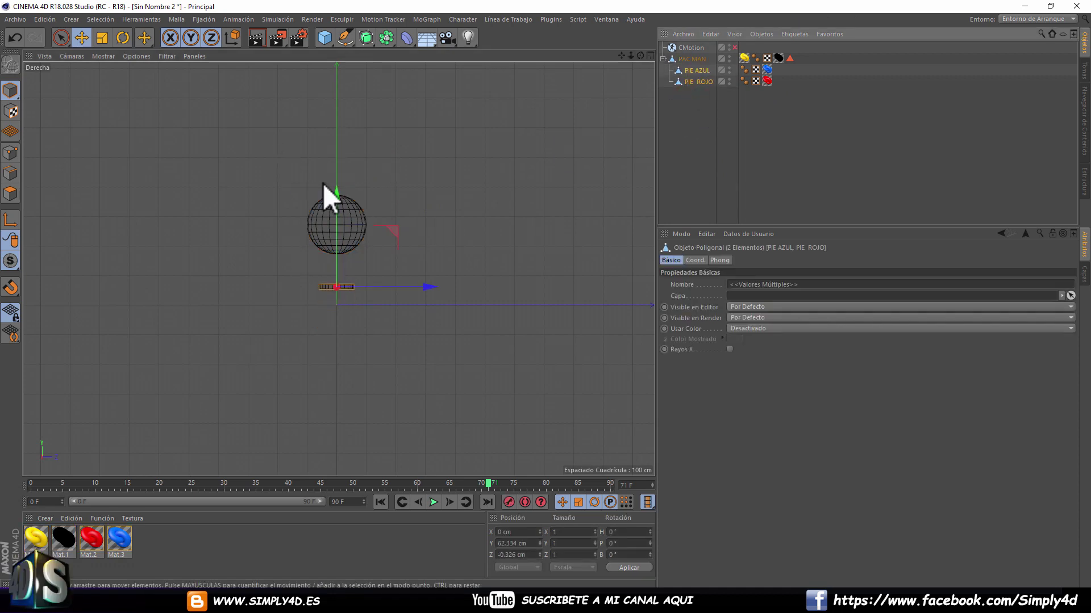
drag(336, 185, 353, 179)
click(690, 59)
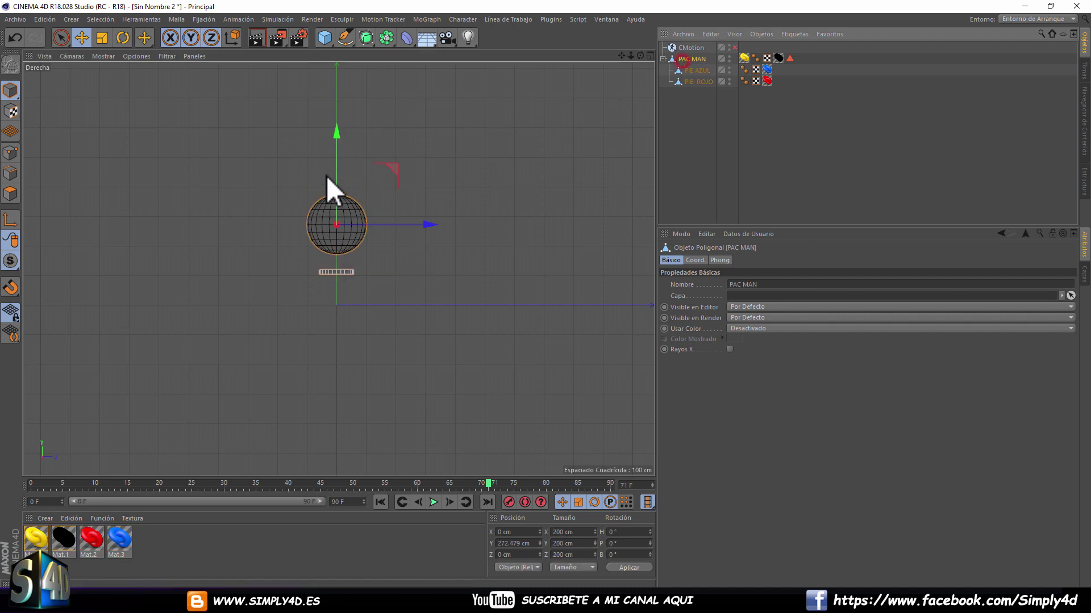
drag(338, 136, 337, 166)
- Return to the Perspective view and orbit to check PAC MAN's placement
key(F1)
mouse_move(354, 223)
alt+mouse_down()
mouse_move(452, 183)
mouse_move(407, 189)
mouse_move(410, 202)
alt+mouse_up()
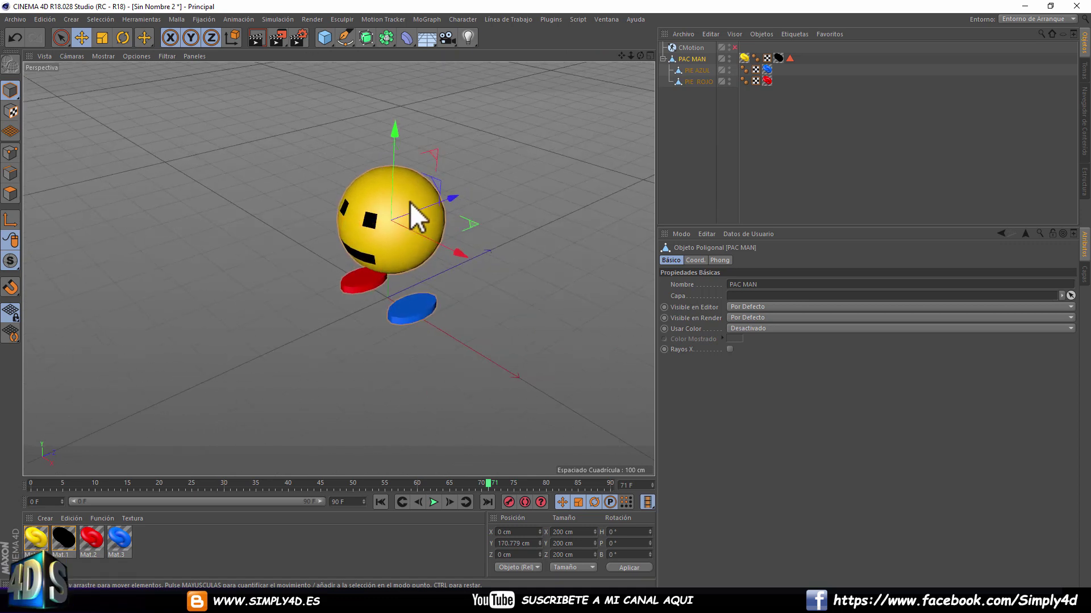
click(693, 142)
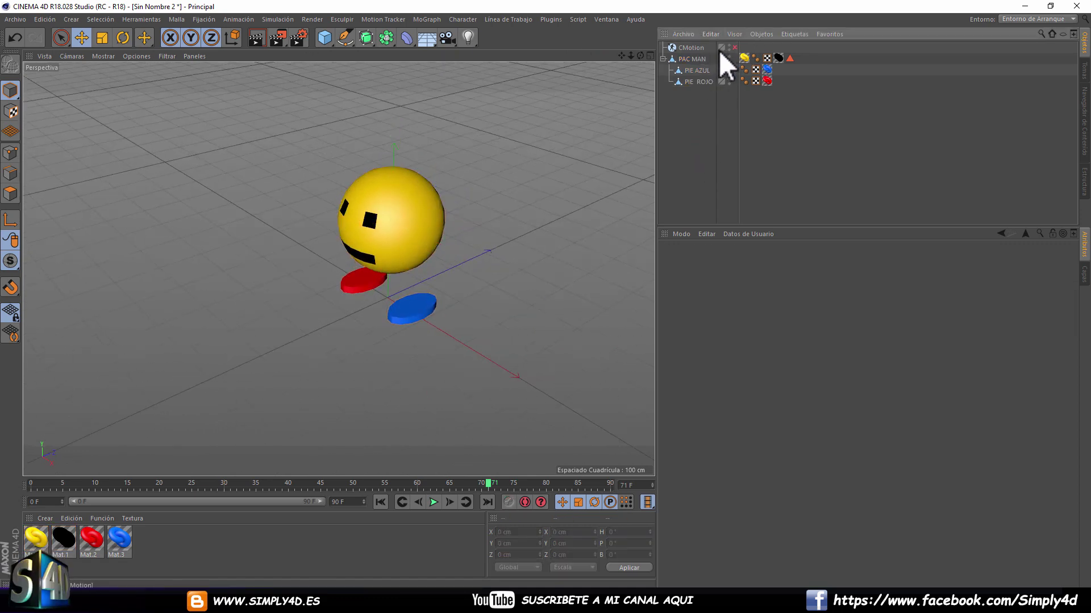
- Select the CMotion object and re-confirm its existing name
click(687, 46)
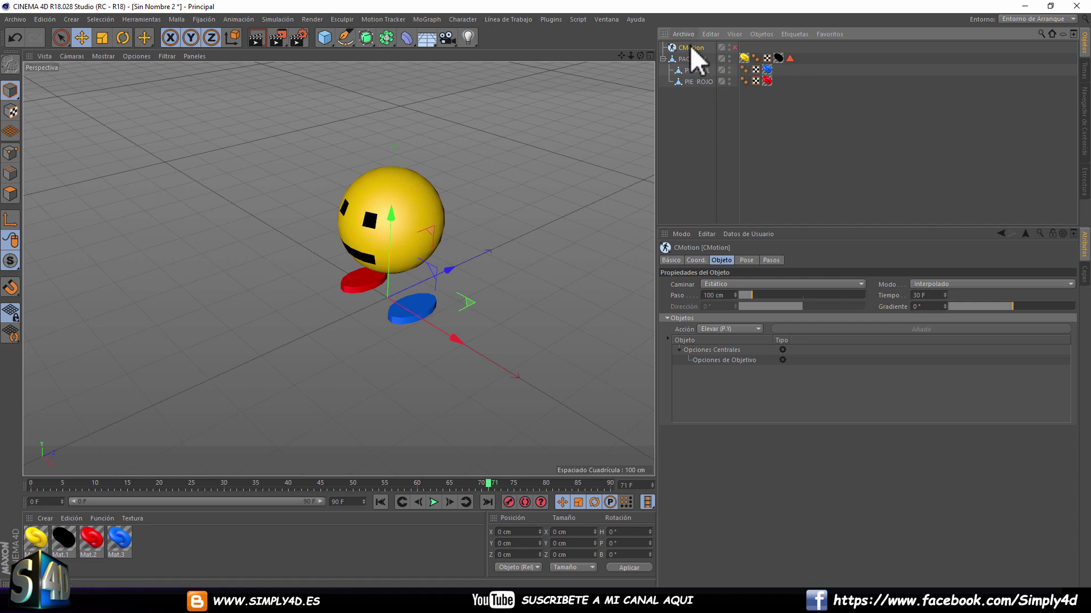
double_click(691, 46)
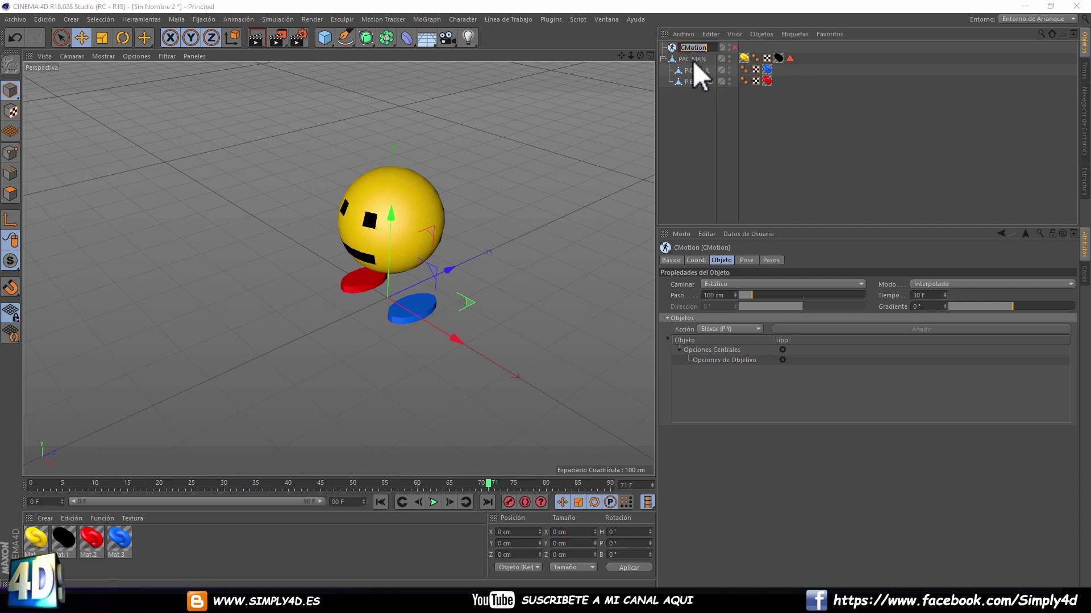
key(Return)
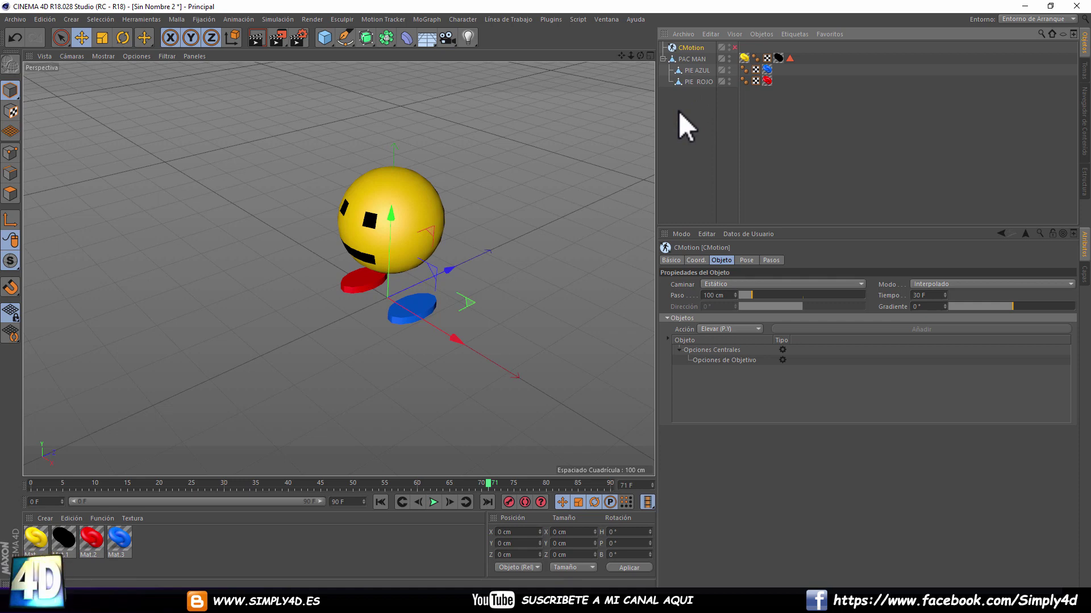
- Group CMotion, PAC MAN and both feet under a new null named PERSONAJE
drag(683, 110, 669, 29)
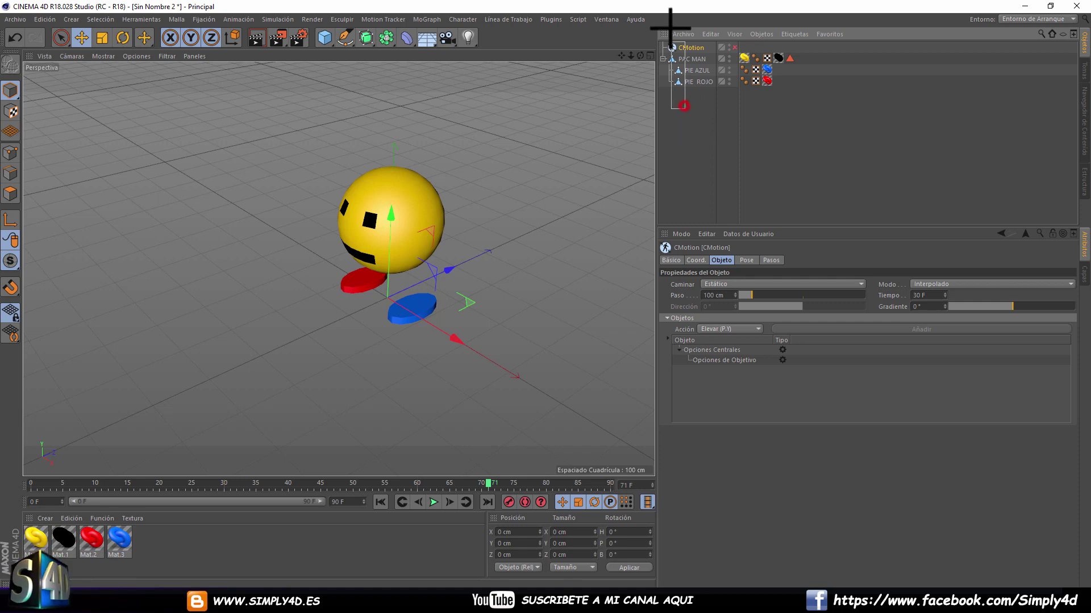
key(alt+g)
click(661, 48)
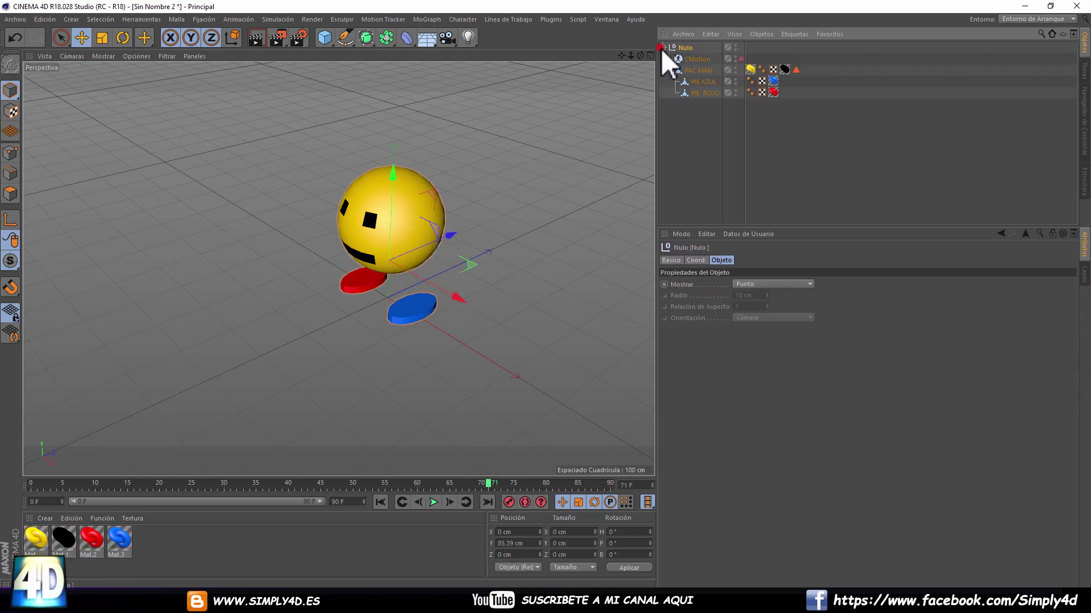
double_click(685, 48)
text(PERSO)
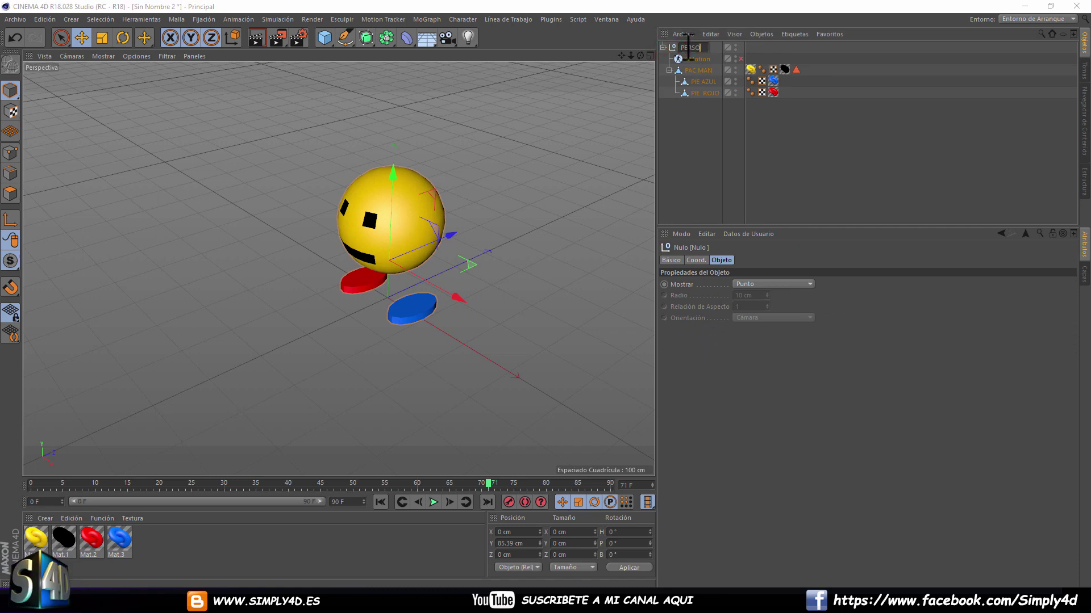
text(NAJEE)
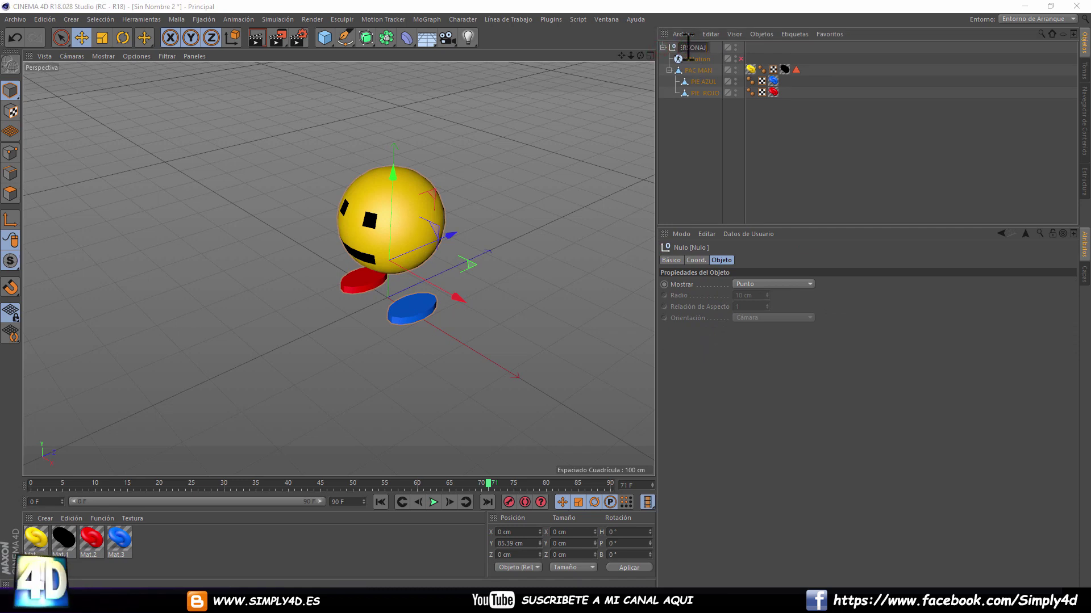
key(Return)
click(693, 132)
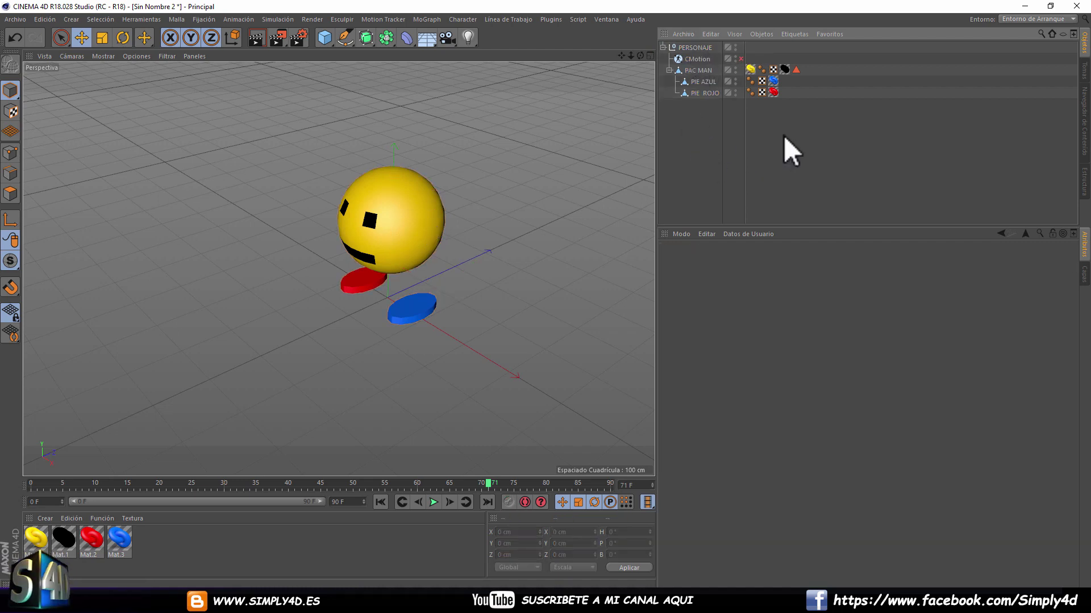
- Move CMotion out of PERSONAJE, delete the null, and place CMotion above PAC MAN
click(695, 70)
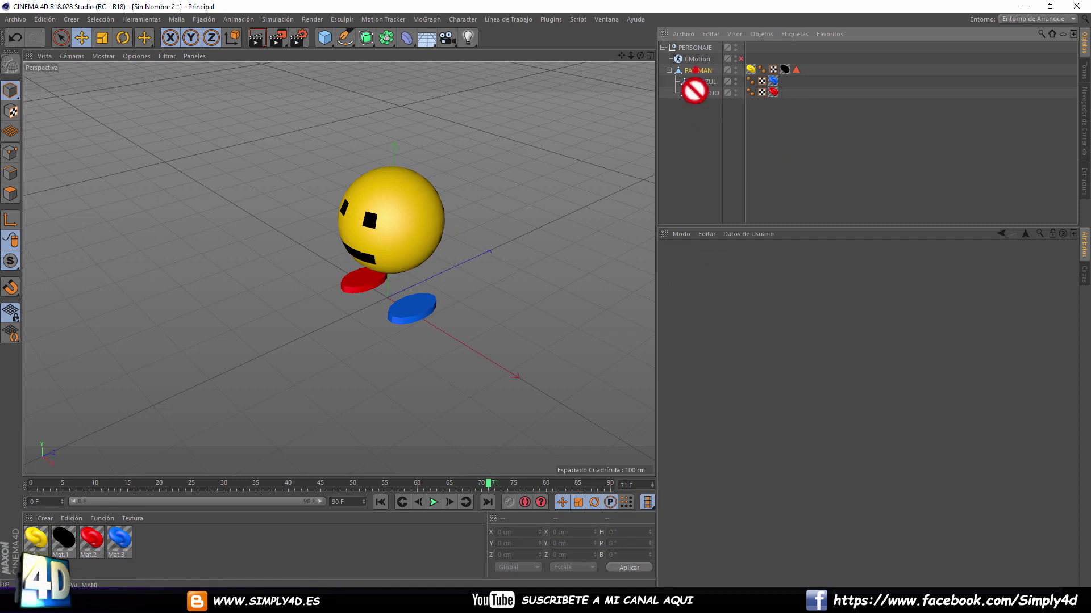
drag(694, 66, 694, 49)
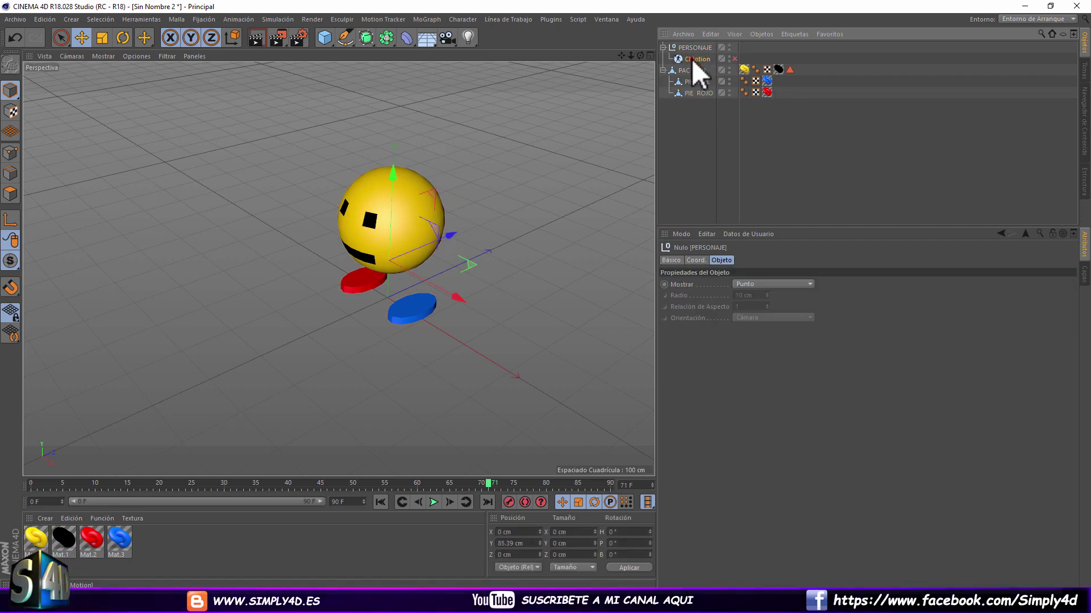
click(691, 49)
key(Delete)
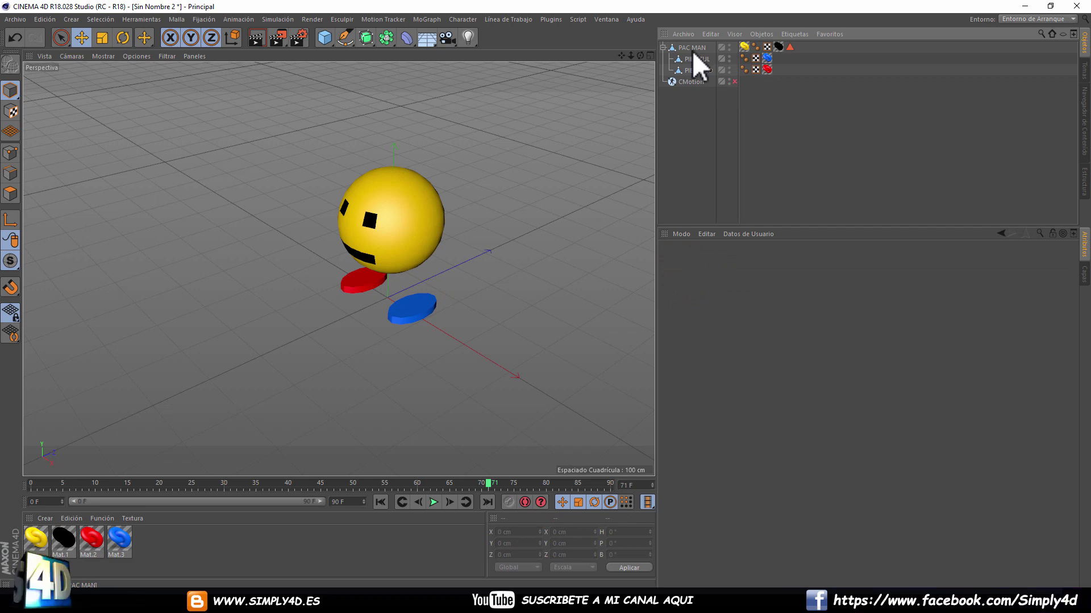
drag(690, 81, 685, 44)
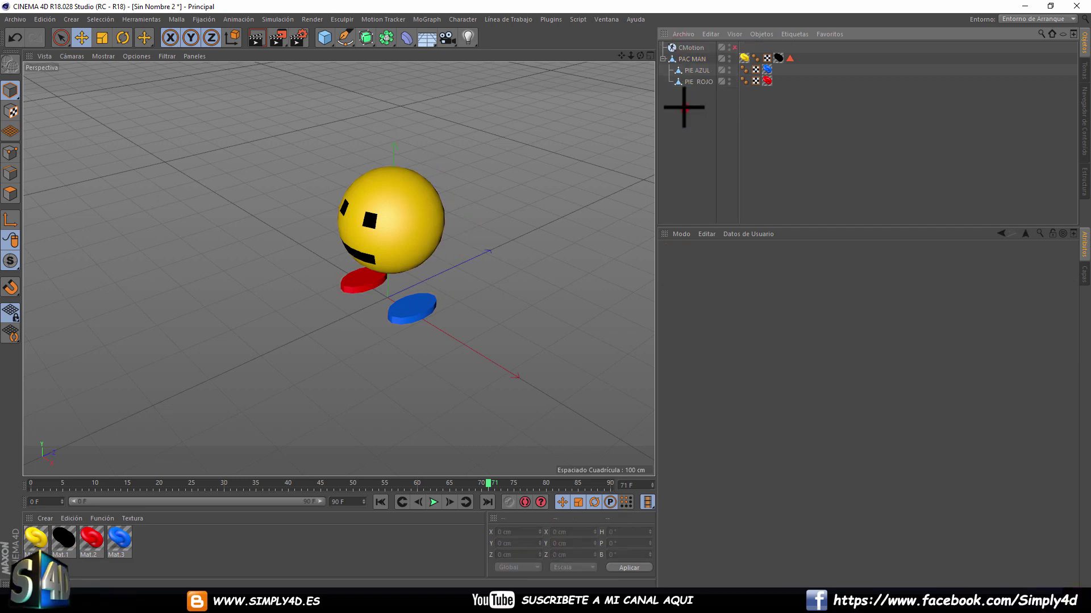
- Enlarge CMotion's Attributes panel and review Básico, Coord. and Pasos before returning to Objeto
click(690, 48)
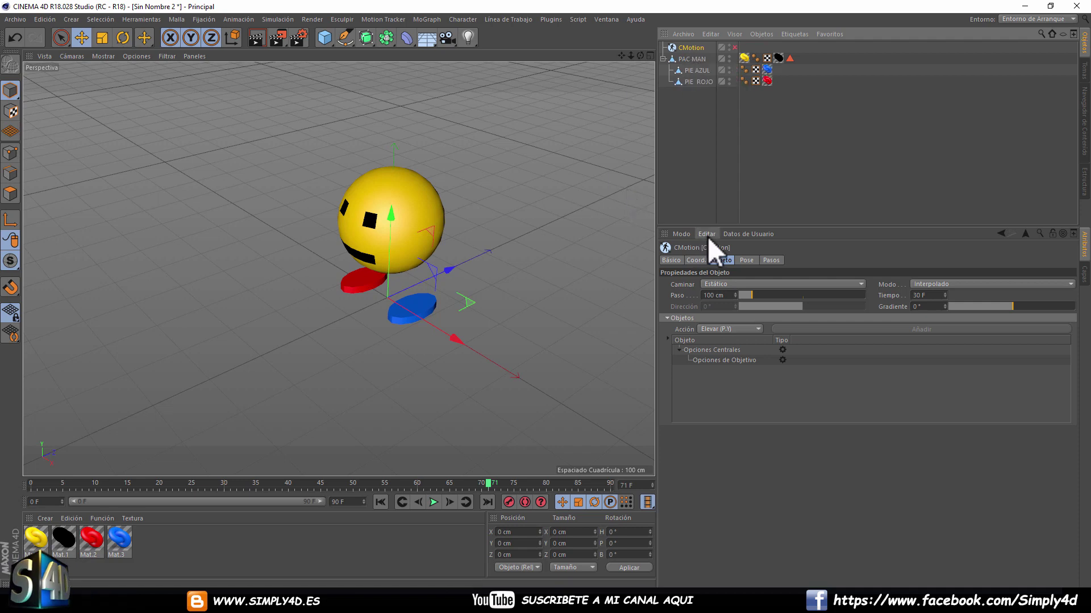
drag(707, 225, 706, 144)
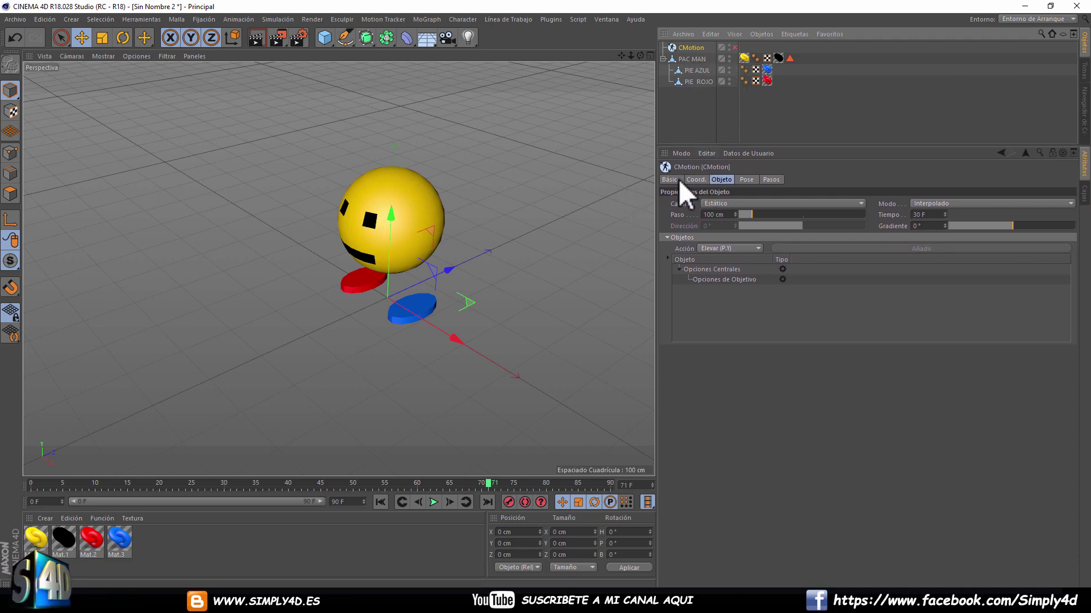
click(671, 180)
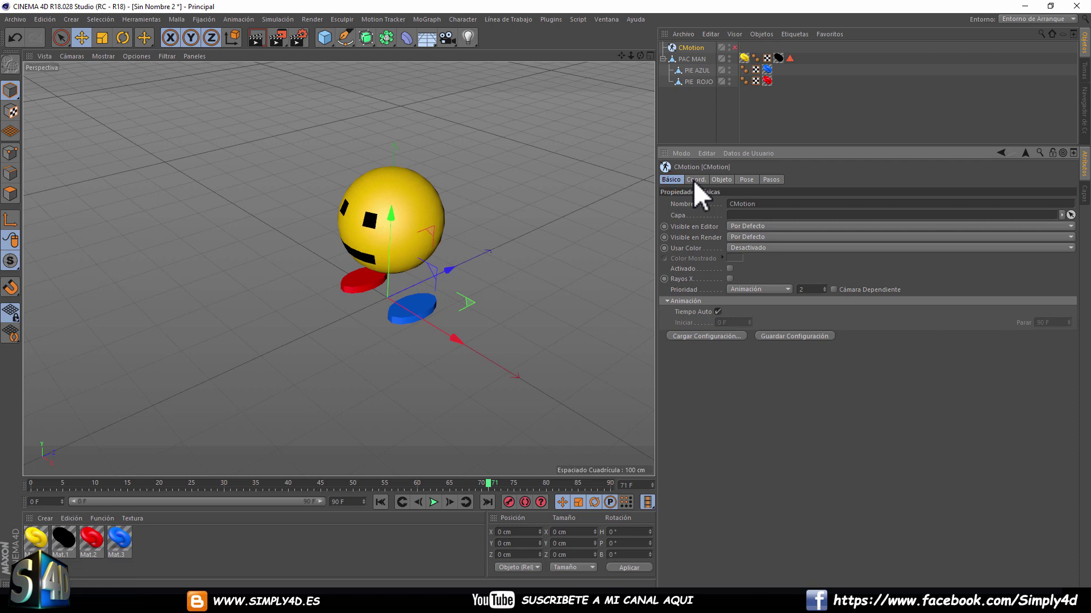
click(695, 180)
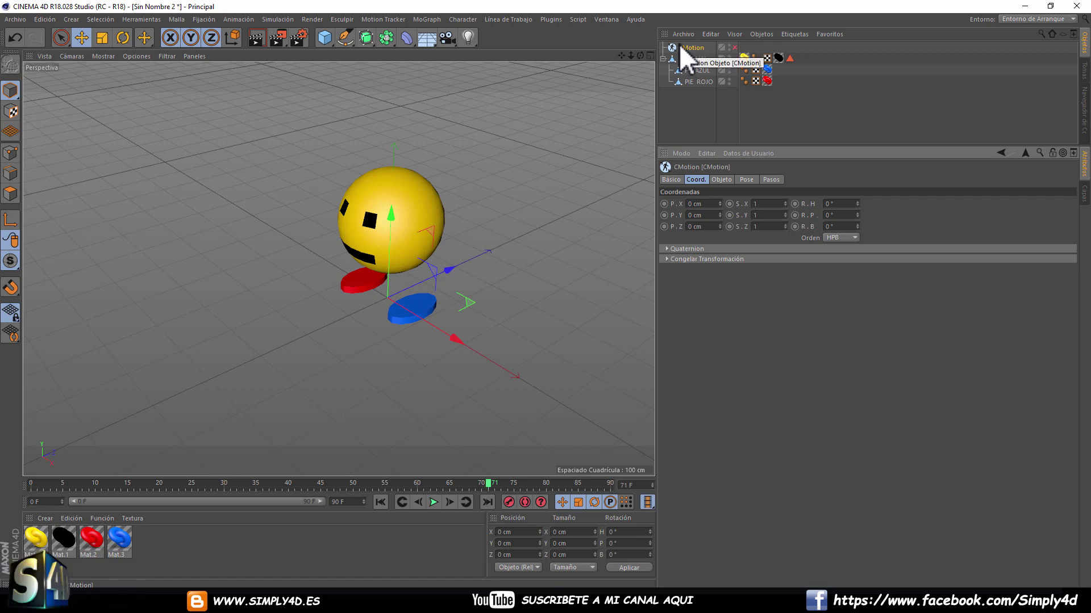
click(729, 179)
click(770, 180)
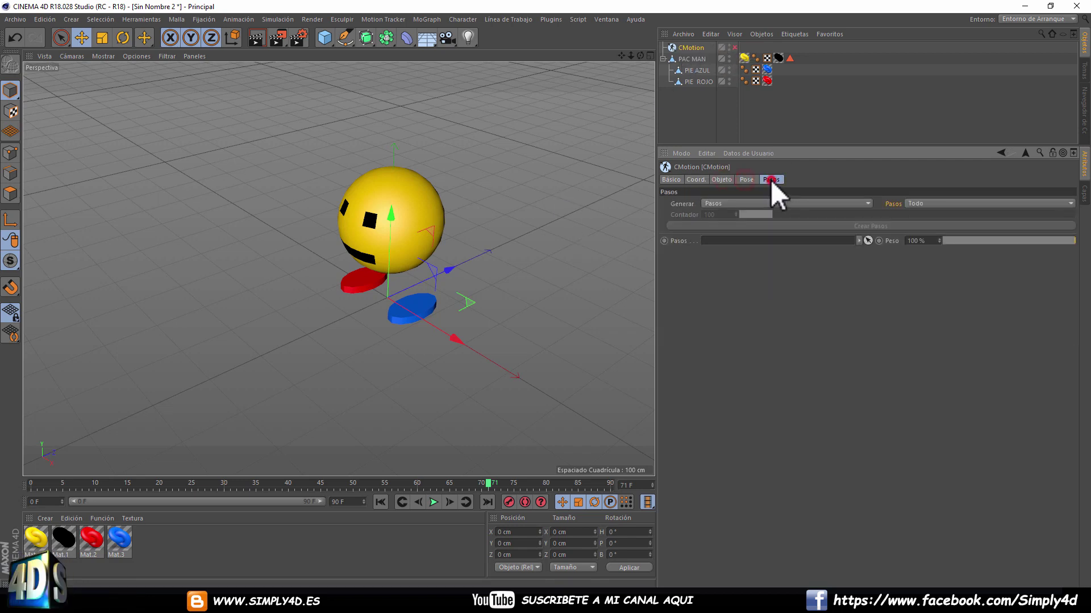
click(722, 179)
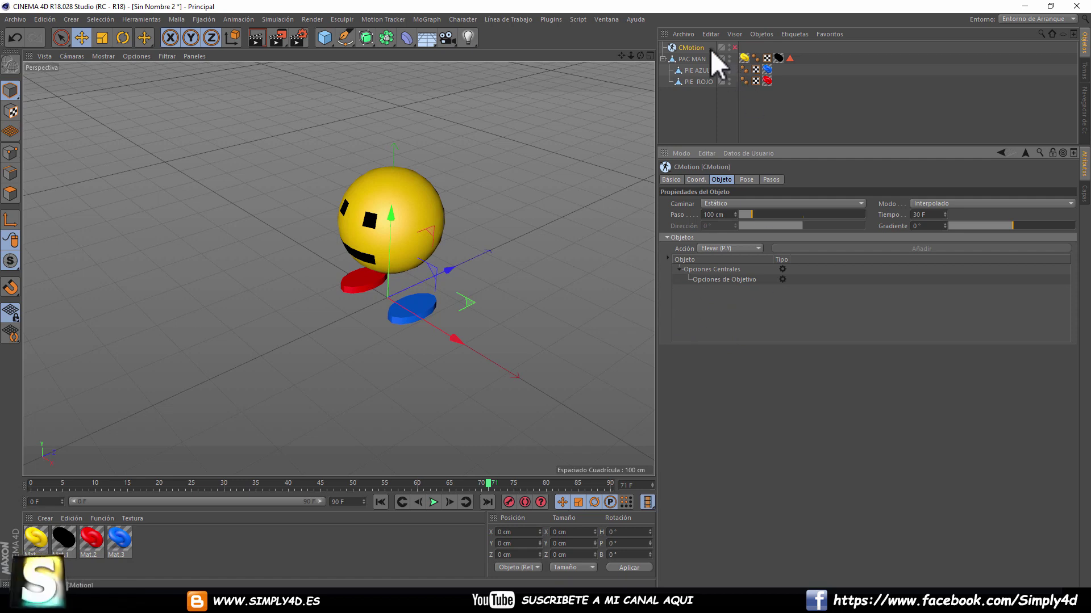
- Add PAC MAN to CMotion's Objetos list, preview the animation from frame 0, and leave Acción on Elevar
drag(683, 60, 710, 291)
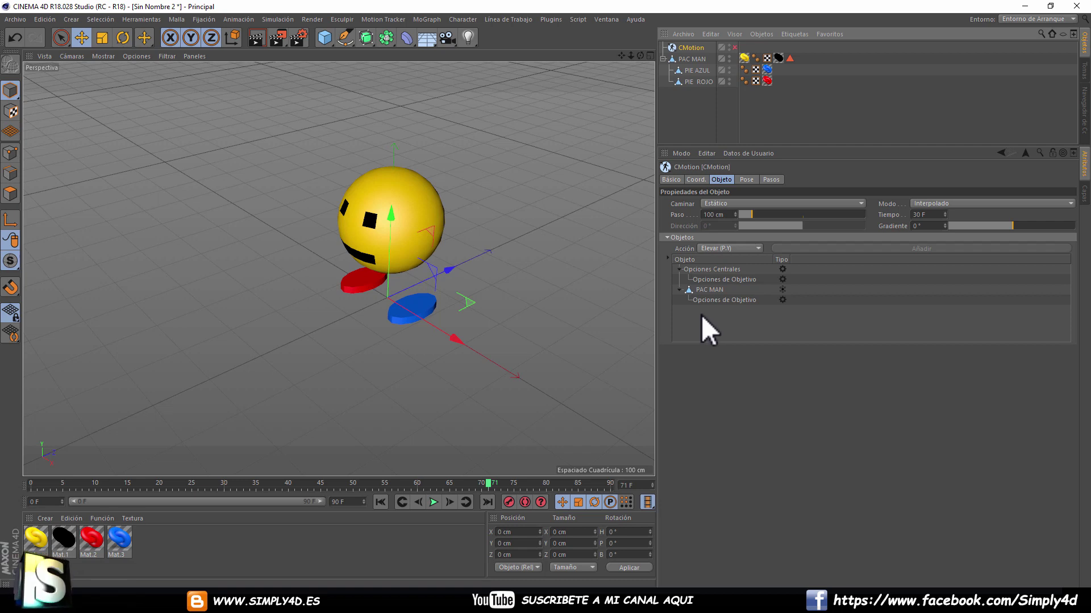
click(380, 502)
click(433, 502)
click(433, 502)
click(379, 502)
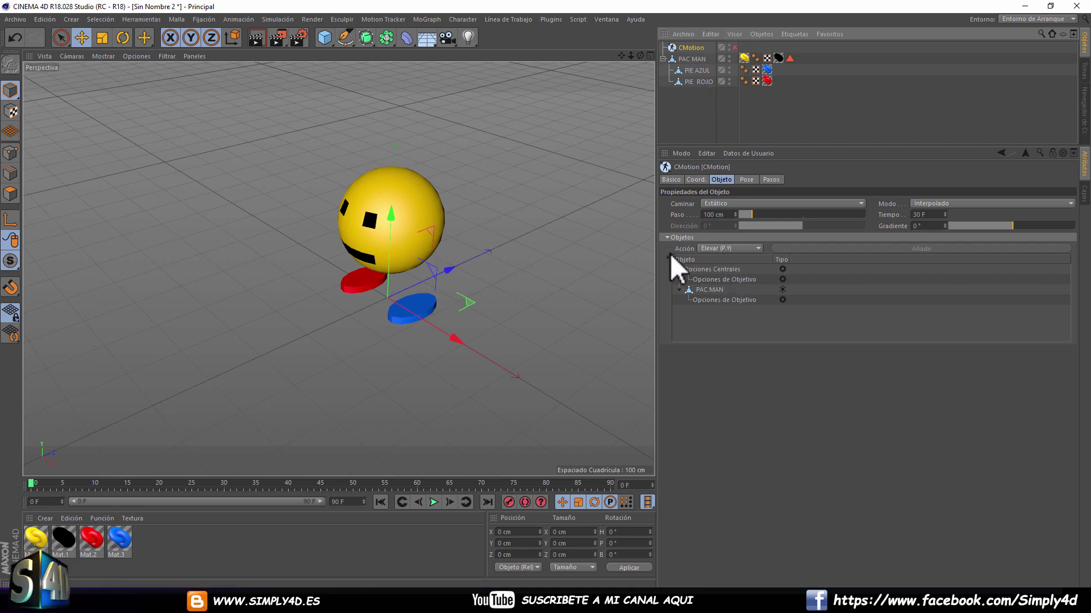
click(754, 249)
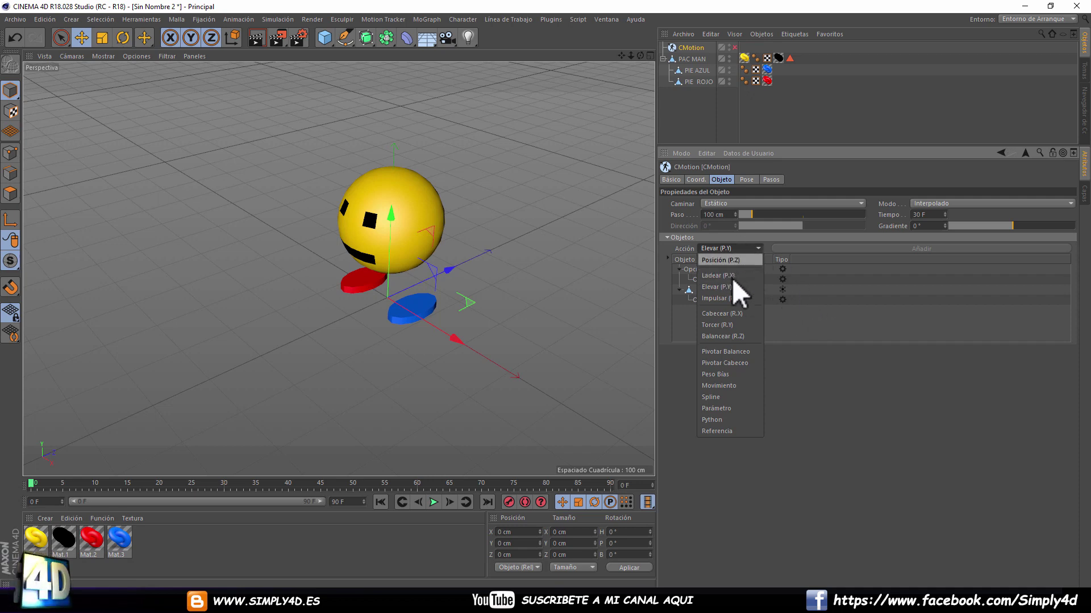
click(849, 302)
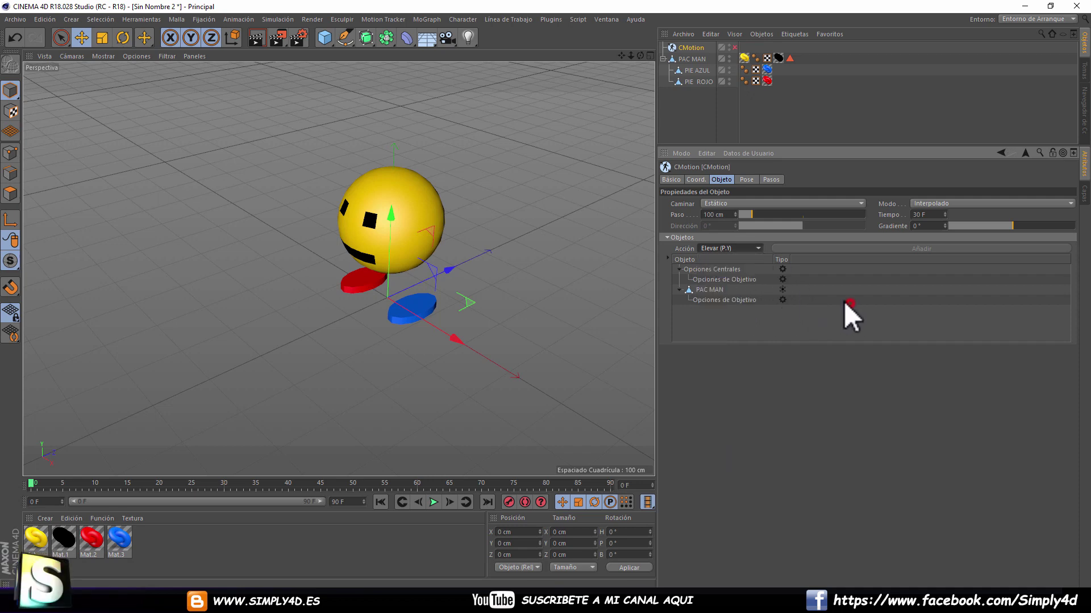
- Inspect the PAC MAN entry and the sphere's material, then reselect CMotion
click(715, 290)
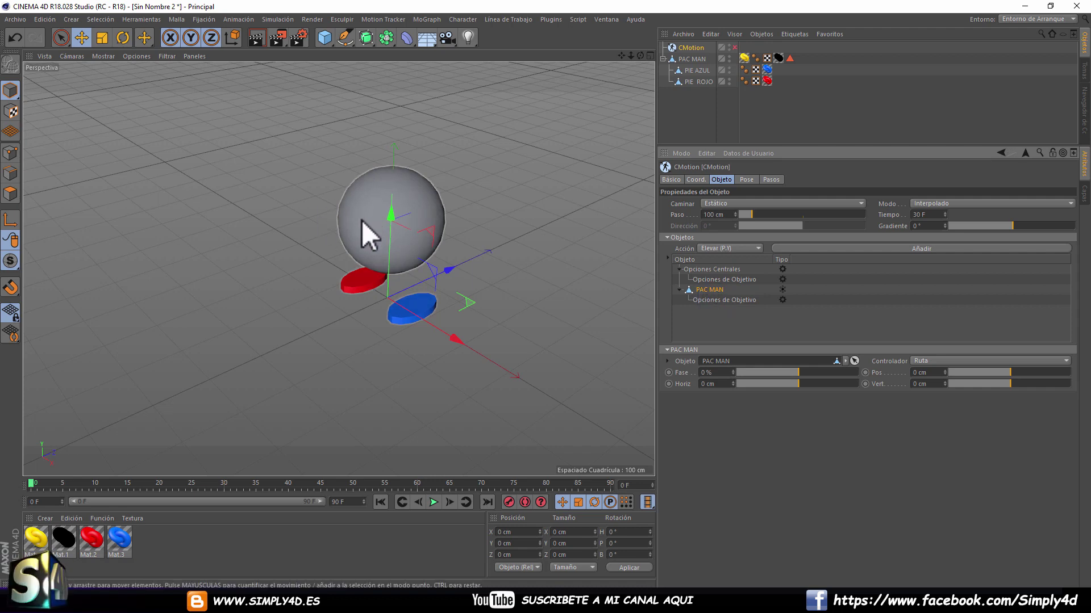
click(551, 330)
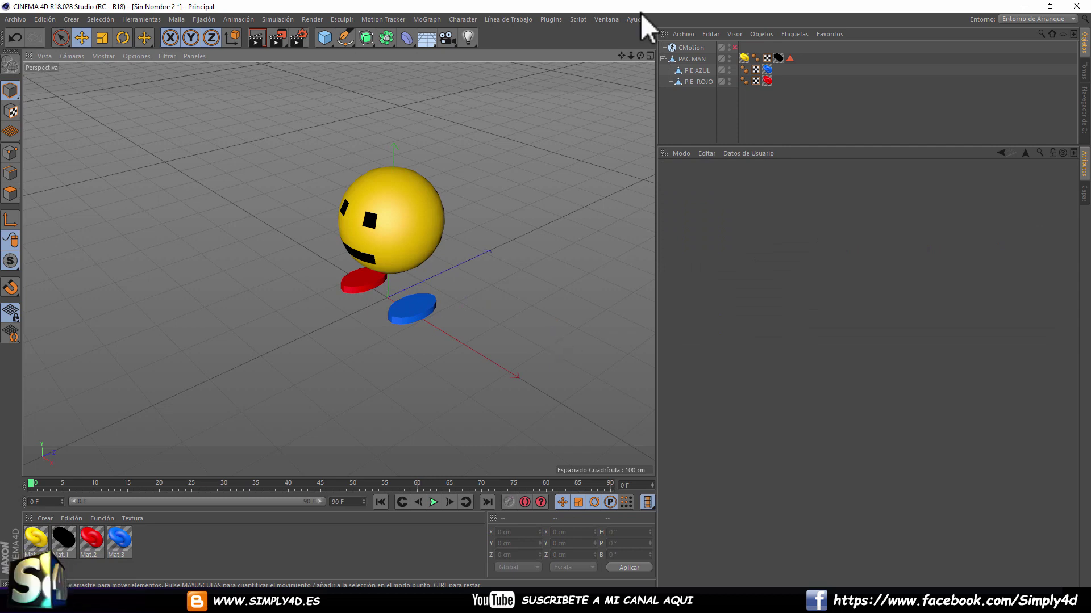
click(700, 47)
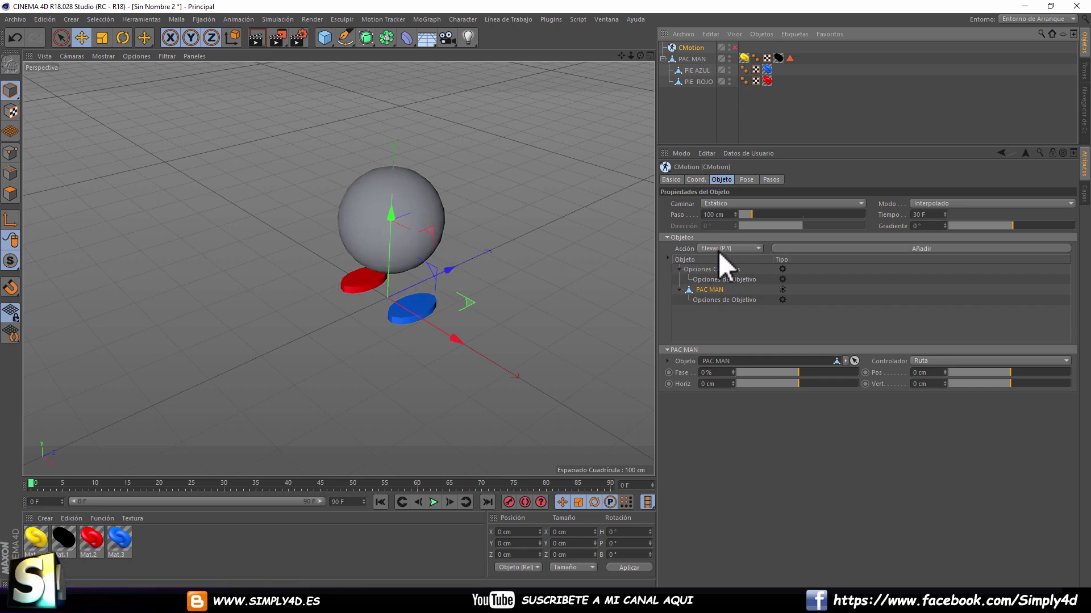
- Try the Ladear, Posición and Elevar actions, keeping Elevar (P.Y), and add a lift action
click(745, 249)
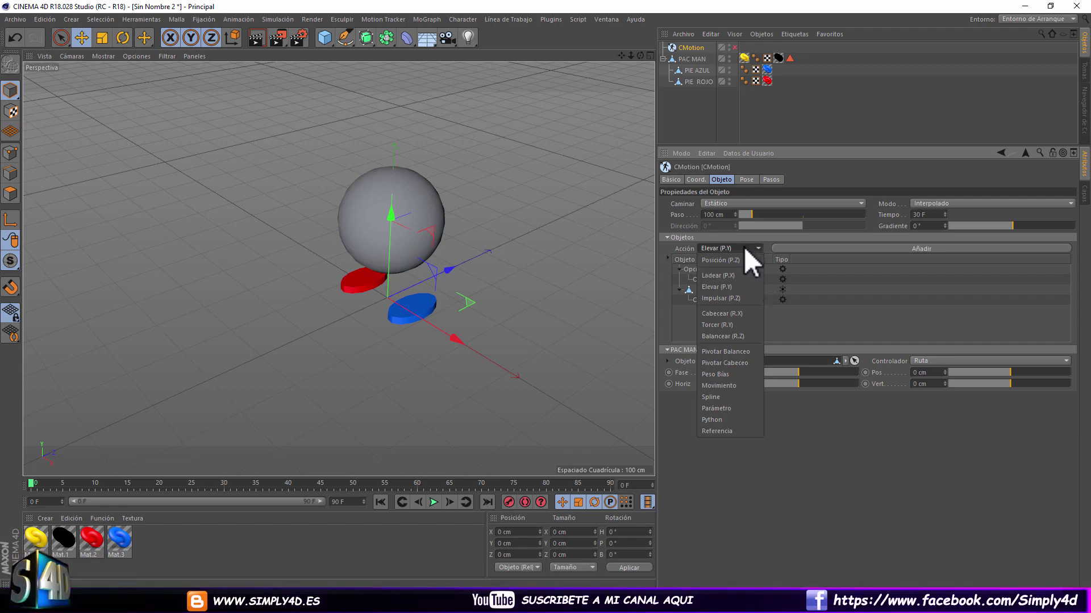
click(721, 274)
click(744, 249)
click(698, 262)
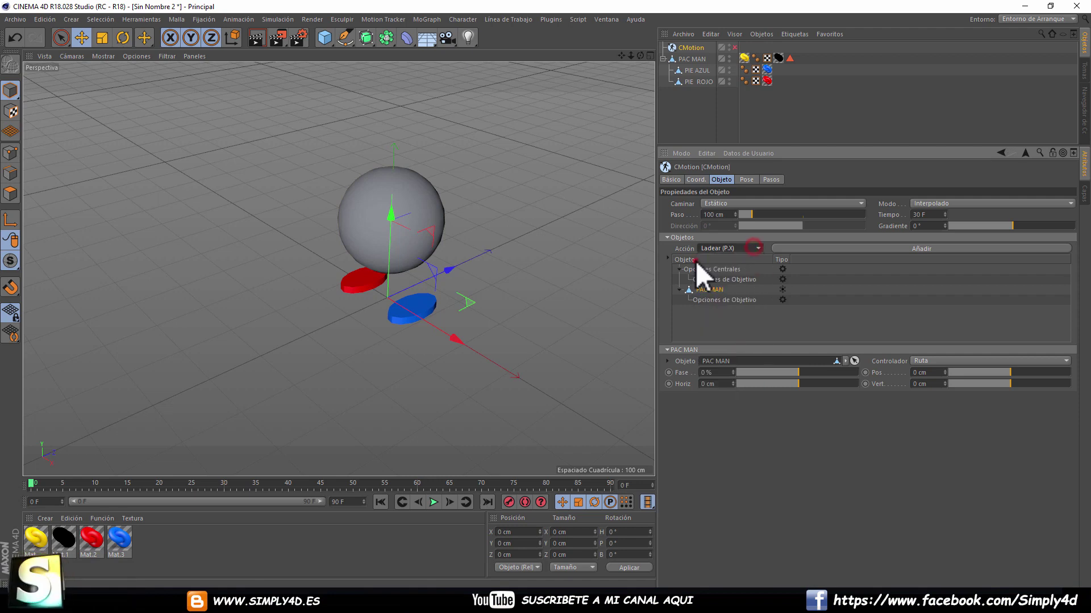
click(740, 249)
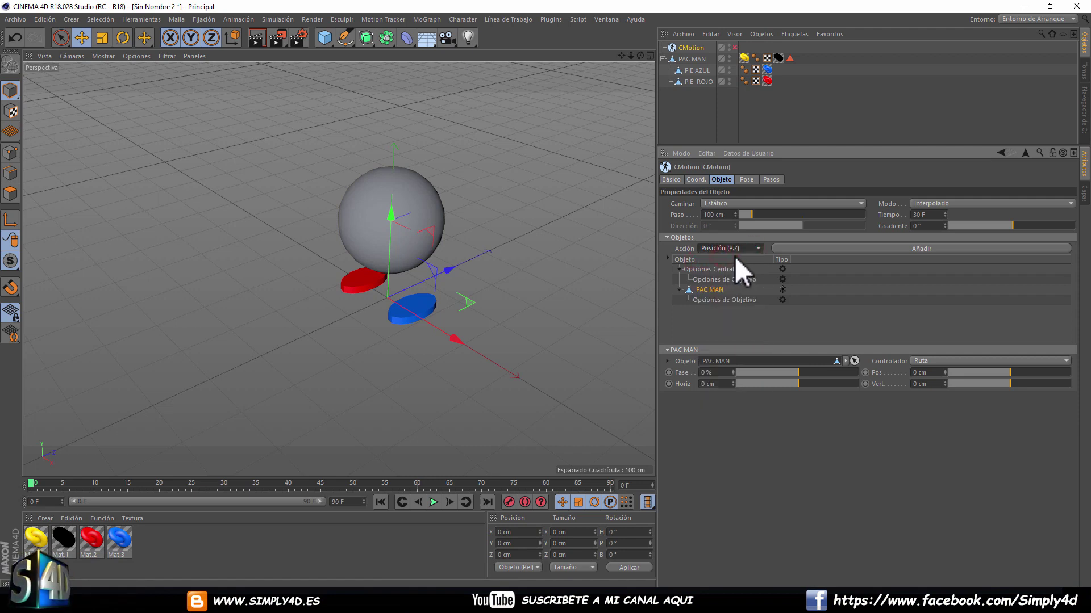
click(755, 249)
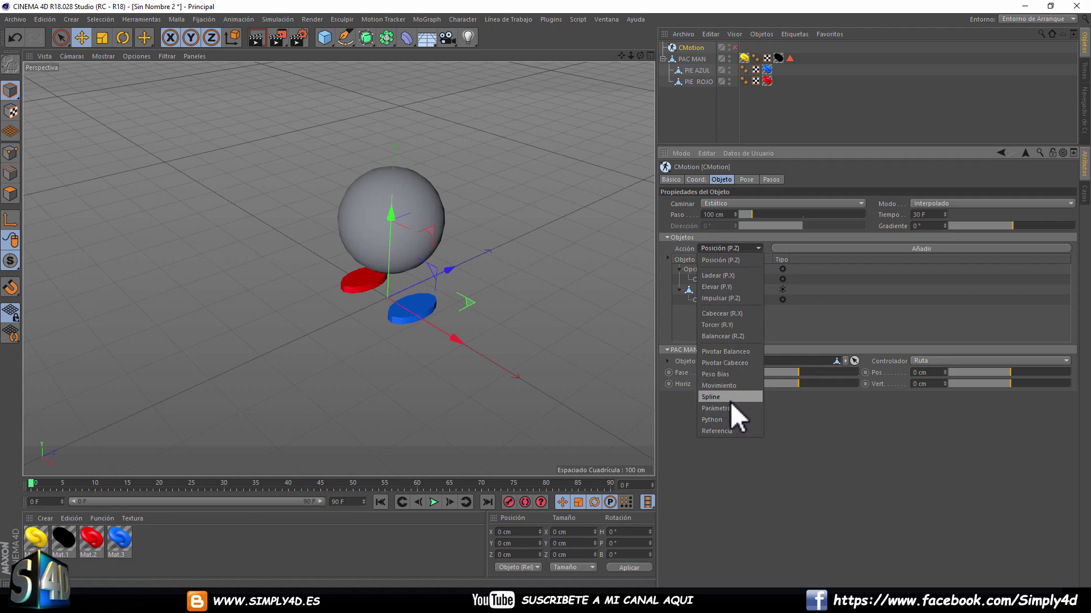
click(717, 285)
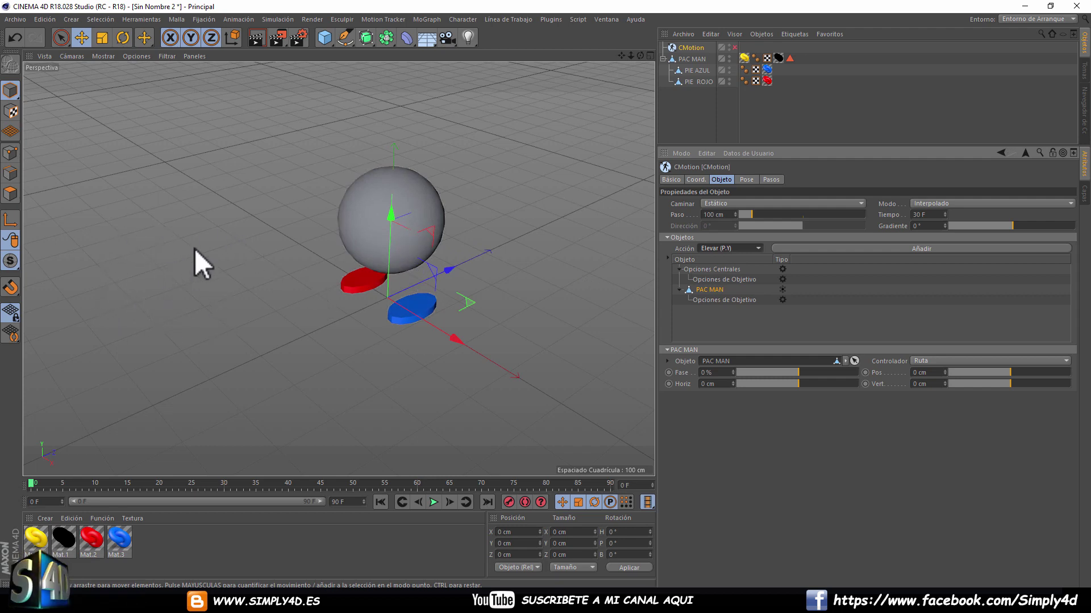
click(929, 250)
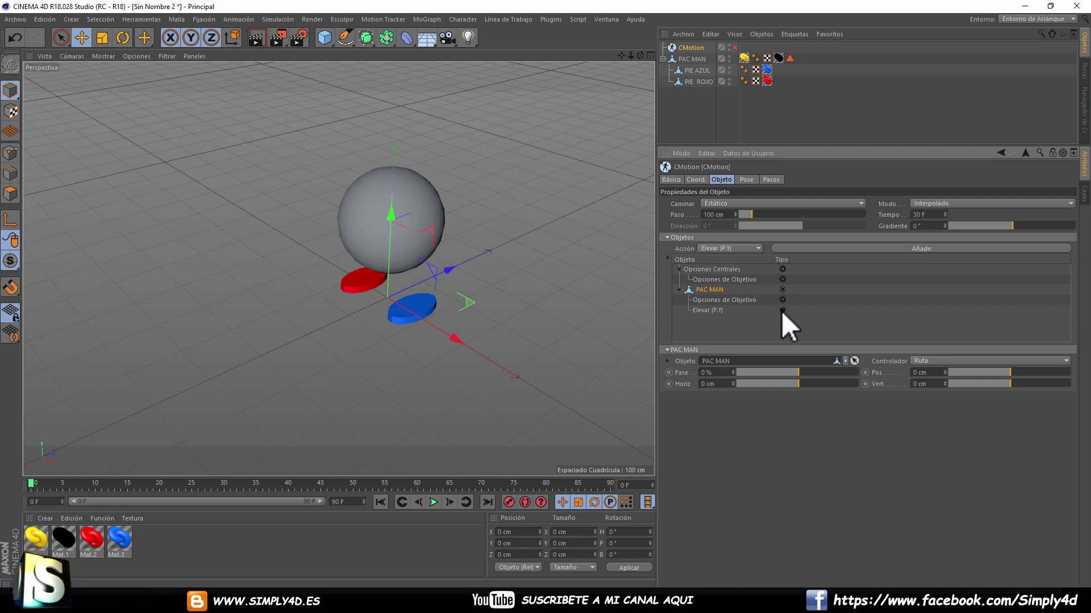
- Raise PAC MAN slightly, then undo the move
click(369, 200)
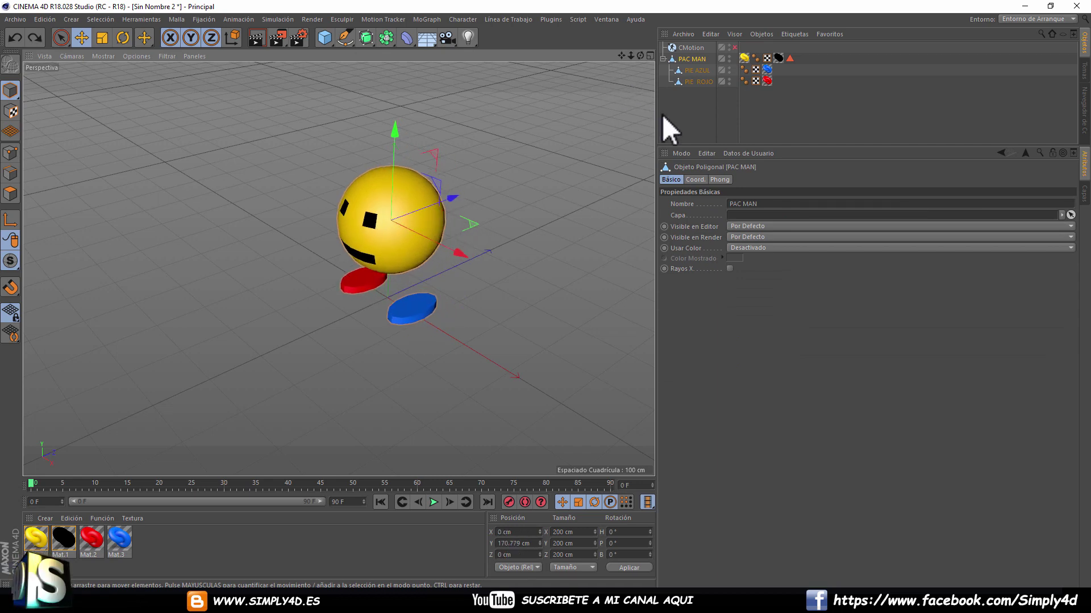
drag(398, 164, 395, 147)
key(ctrl+z)
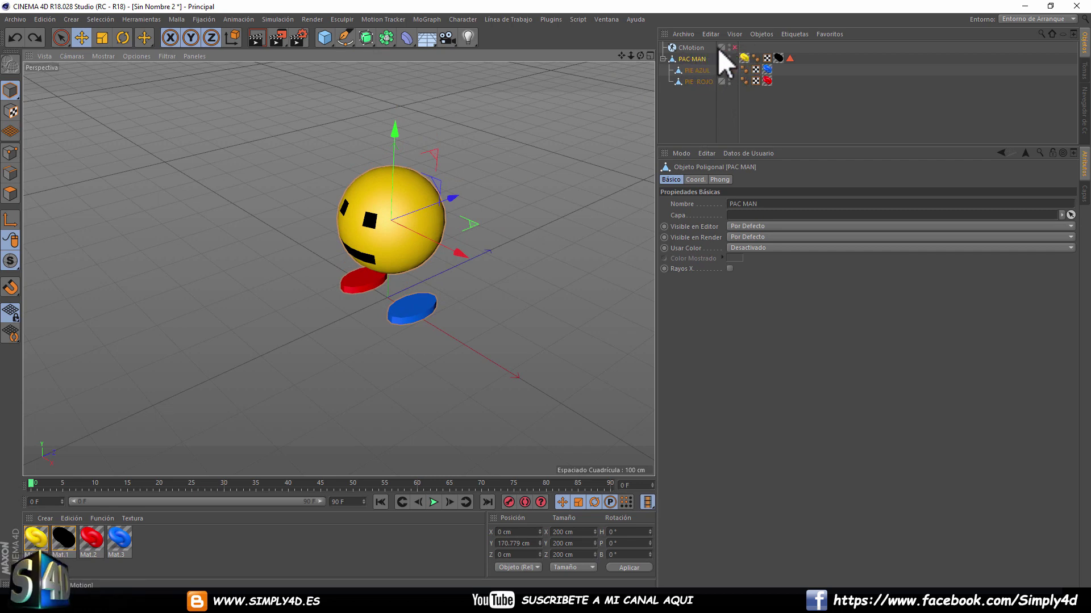
- Nudge PAC MAN along Z to -11.951 cm and switch CMotion back on
click(734, 48)
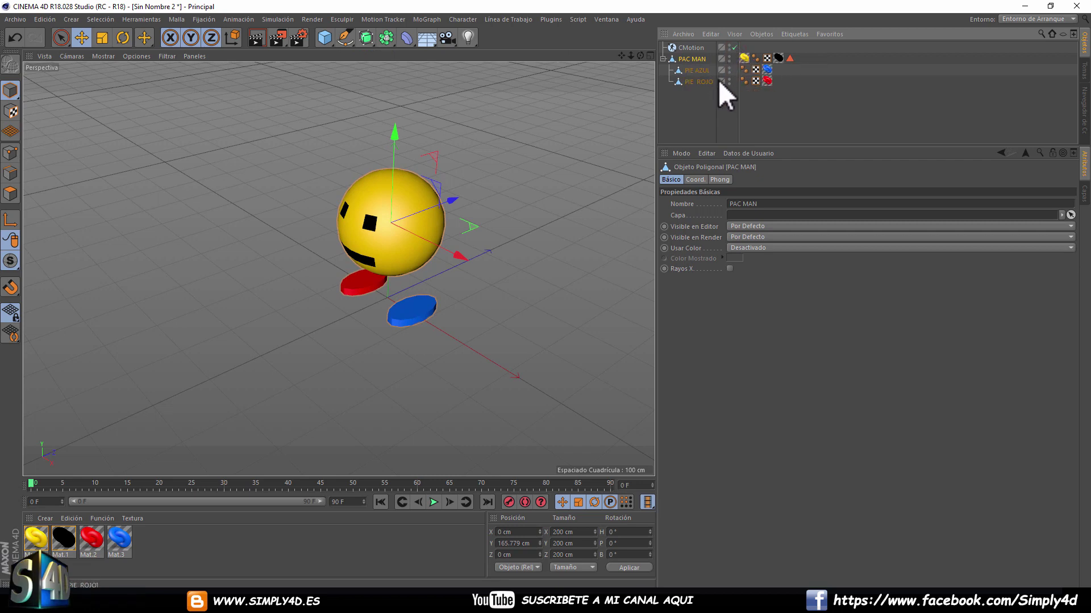
click(692, 49)
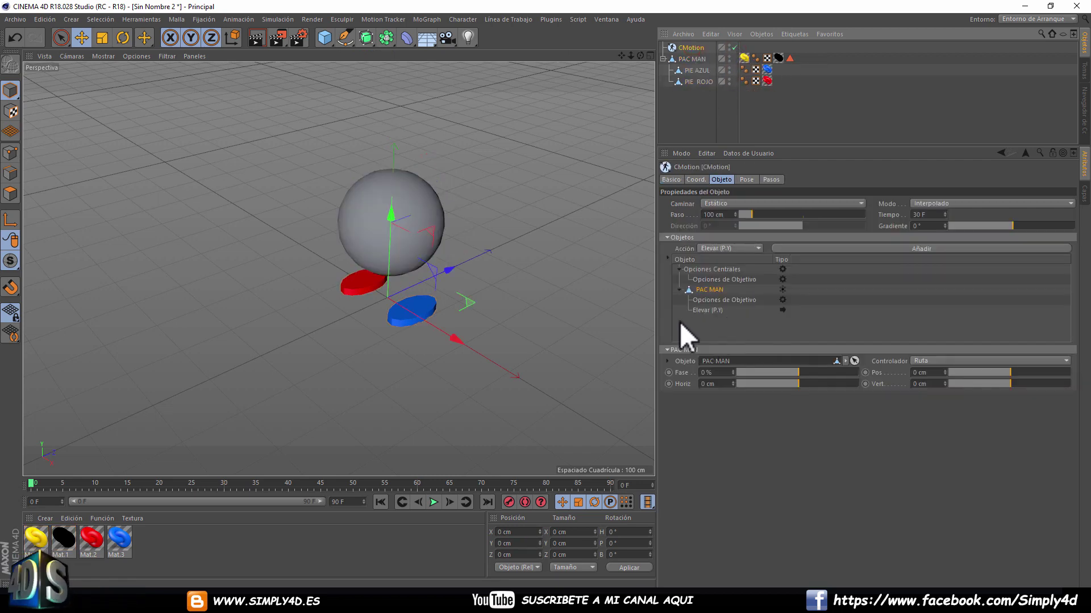
click(407, 198)
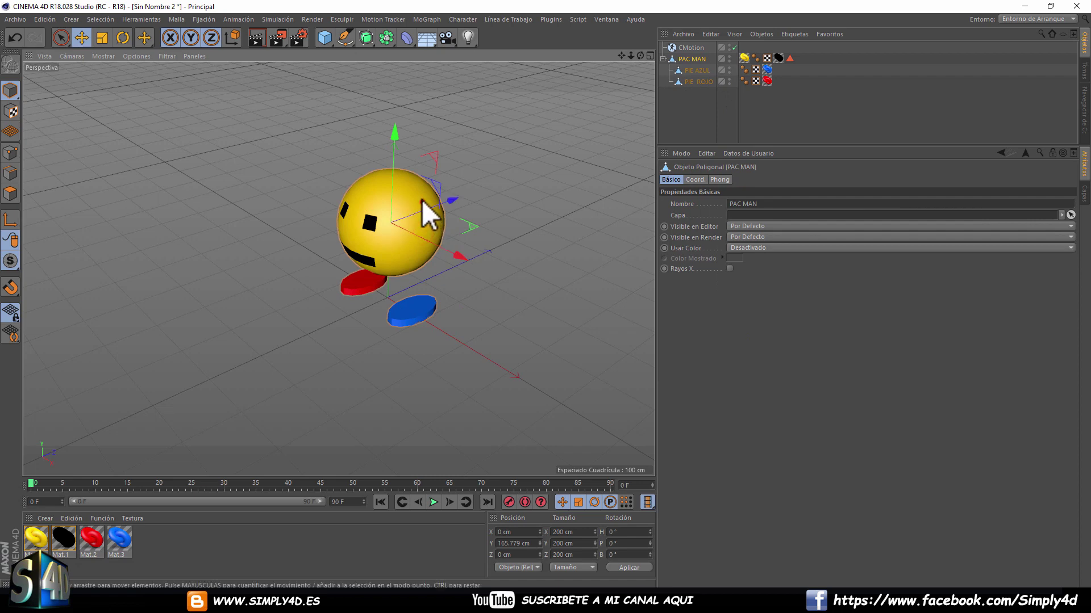
mouse_move(405, 198)
mouse_down()
mouse_move(448, 207)
mouse_move(360, 220)
mouse_up()
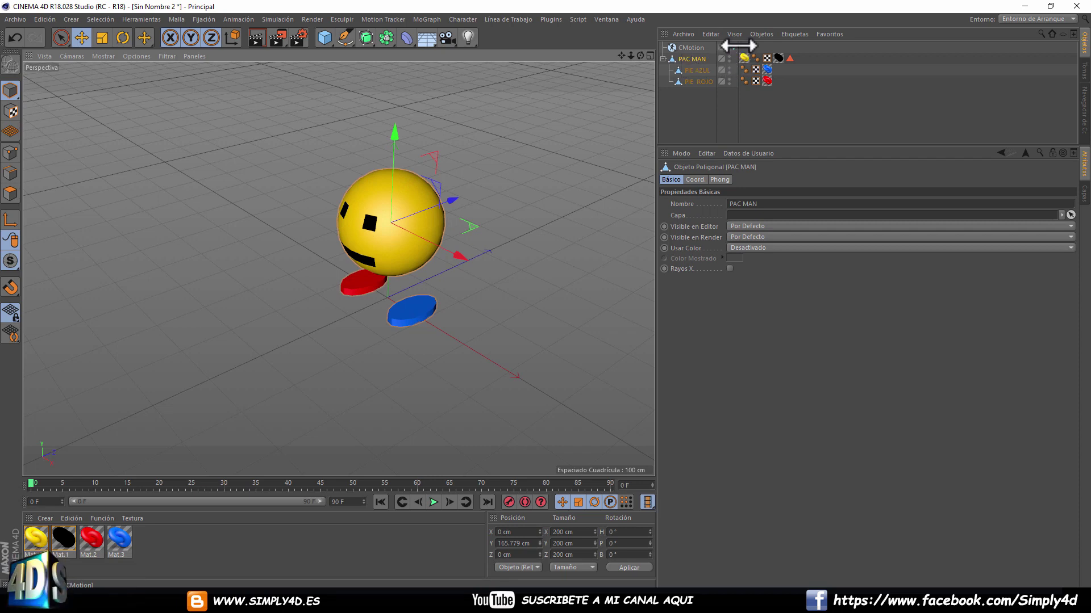
mouse_move(454, 199)
mouse_down()
mouse_move(575, 159)
mouse_move(454, 194)
mouse_up()
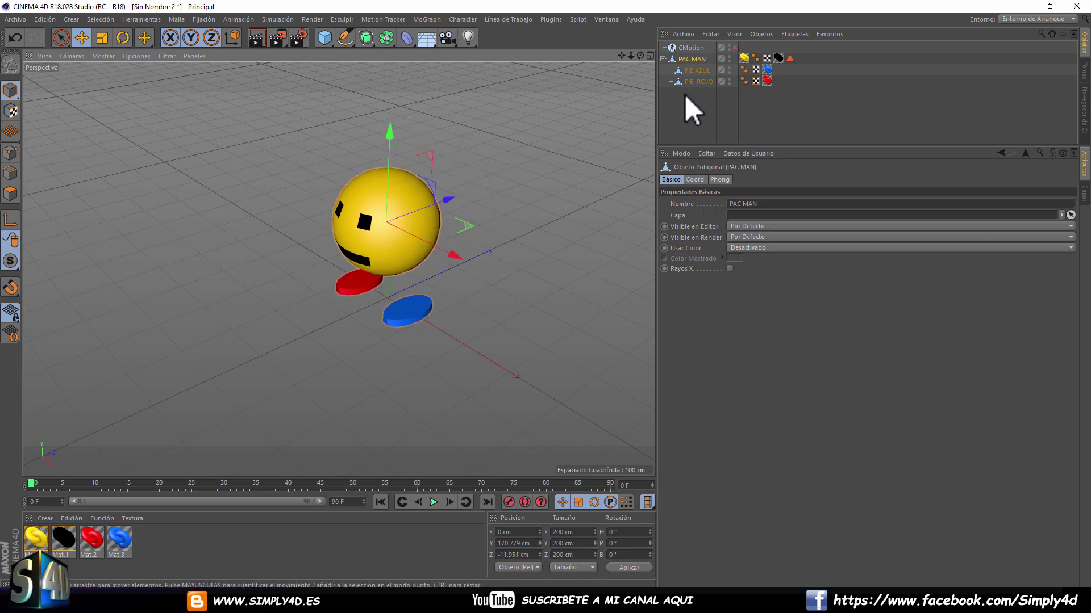
click(734, 48)
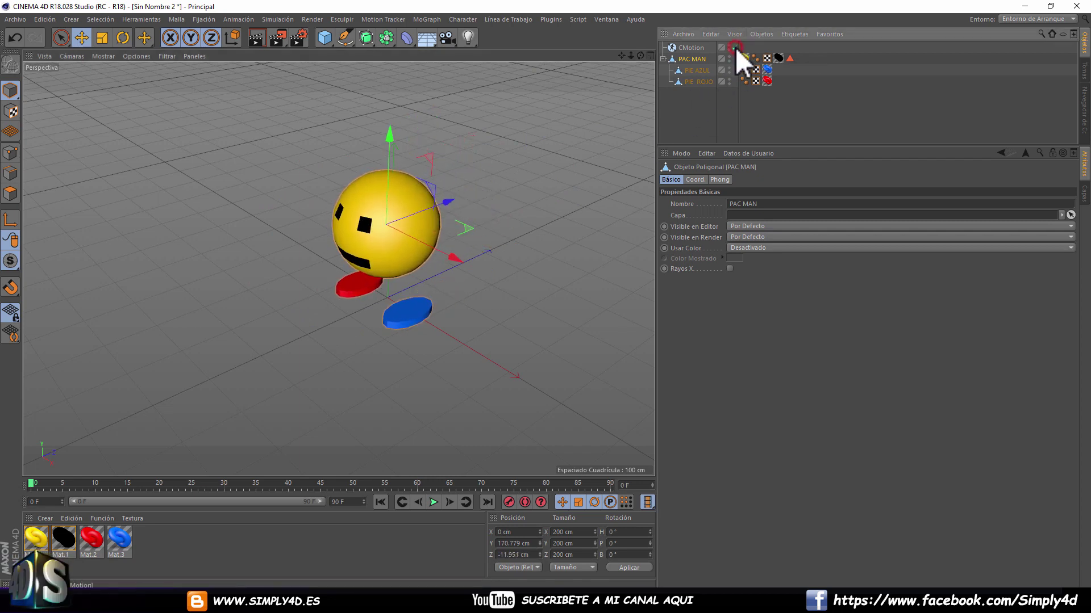
- Start playback and extend the scene end frame and preview range to 500 frames
click(435, 502)
mouse_move(442, 185)
alt+mouse_down()
mouse_move(405, 215)
mouse_move(385, 269)
mouse_move(432, 405)
alt+mouse_up()
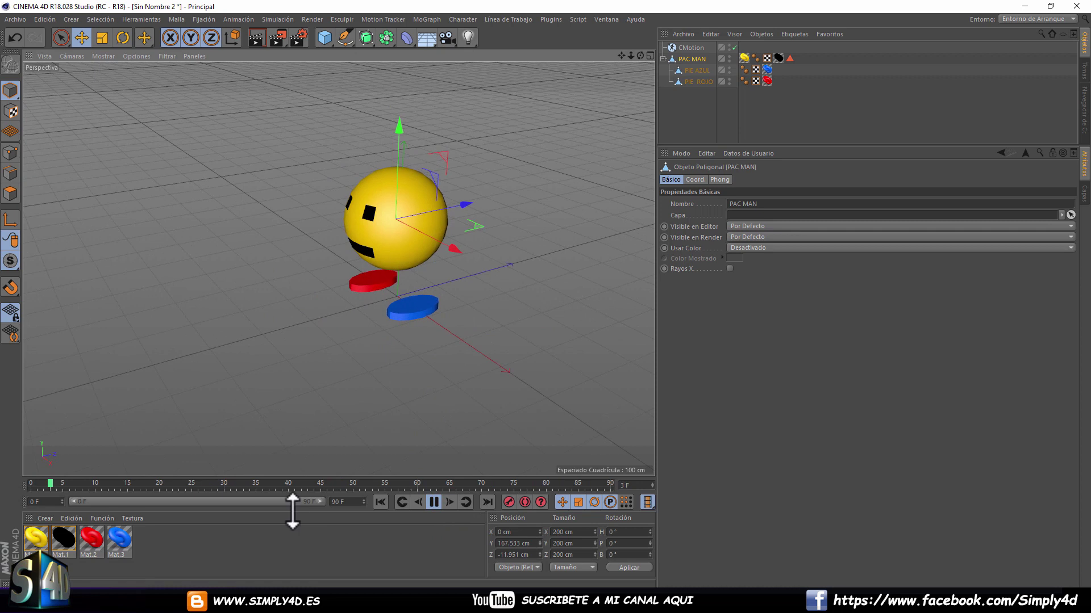
double_click(347, 502)
text(30500)
key(Return)
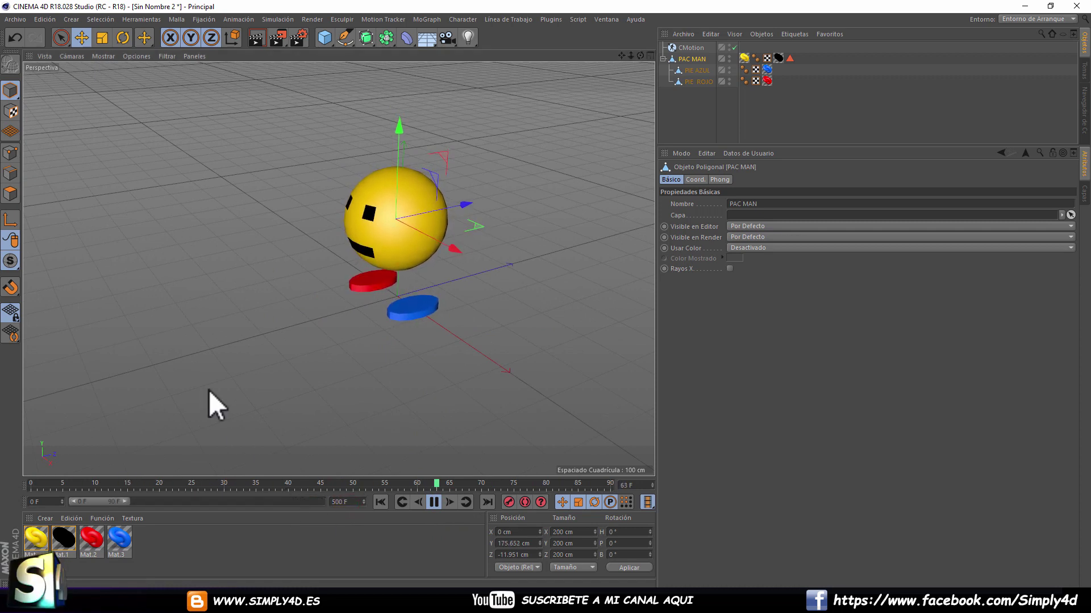
drag(135, 500, 324, 501)
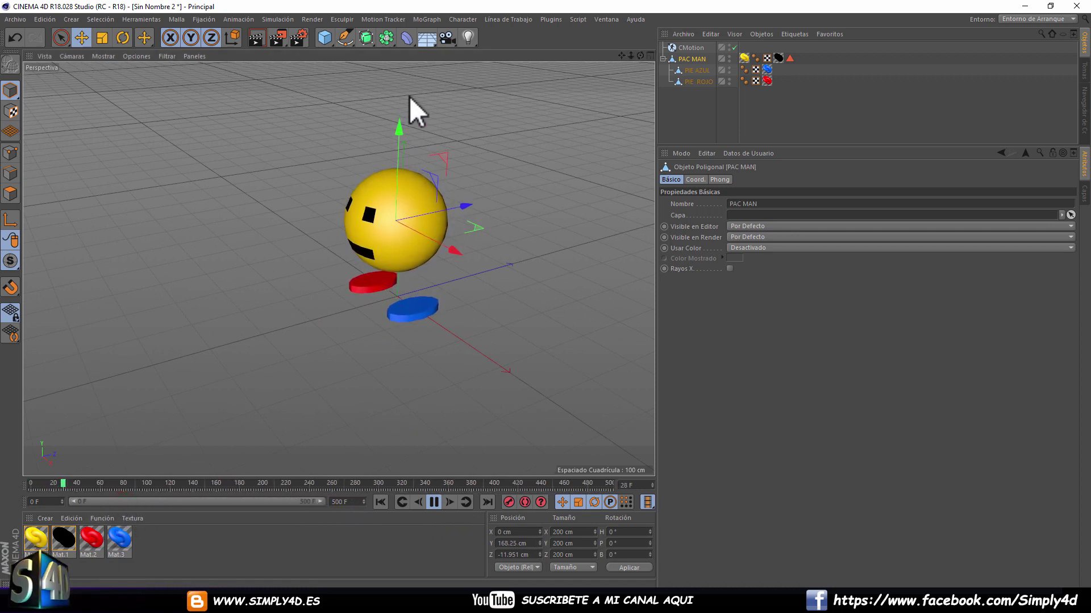
- Watch the walk in the maximized, shaded right-side view, then stop and rewind to frame 0
alt+drag(435, 206, 502, 243)
middle_click(503, 243)
middle_click(332, 352)
click(104, 55)
alt+middle_drag(431, 190, 530, 209)
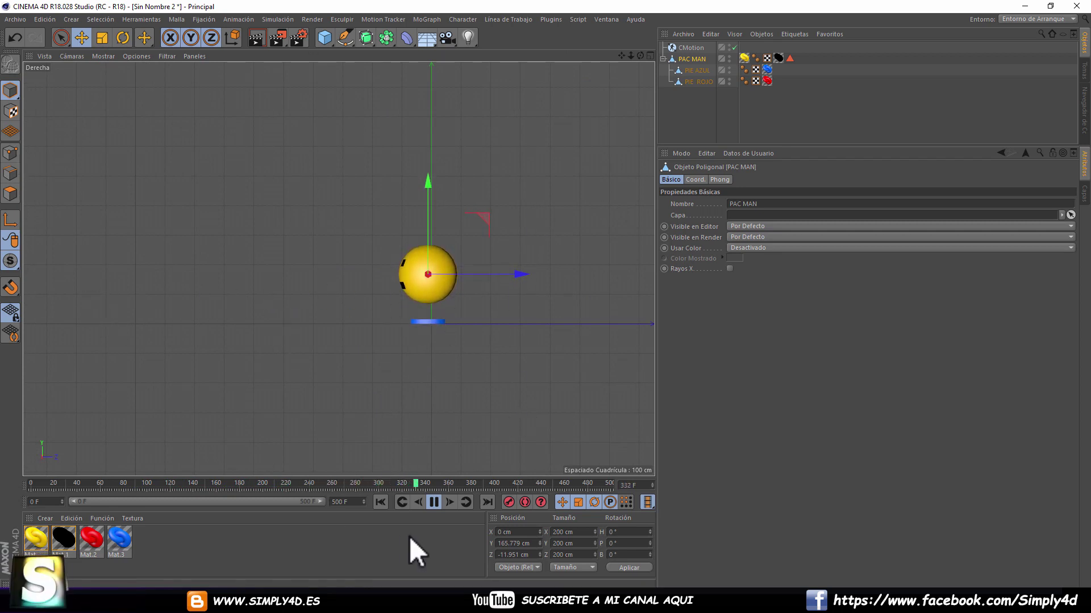
click(434, 503)
click(378, 502)
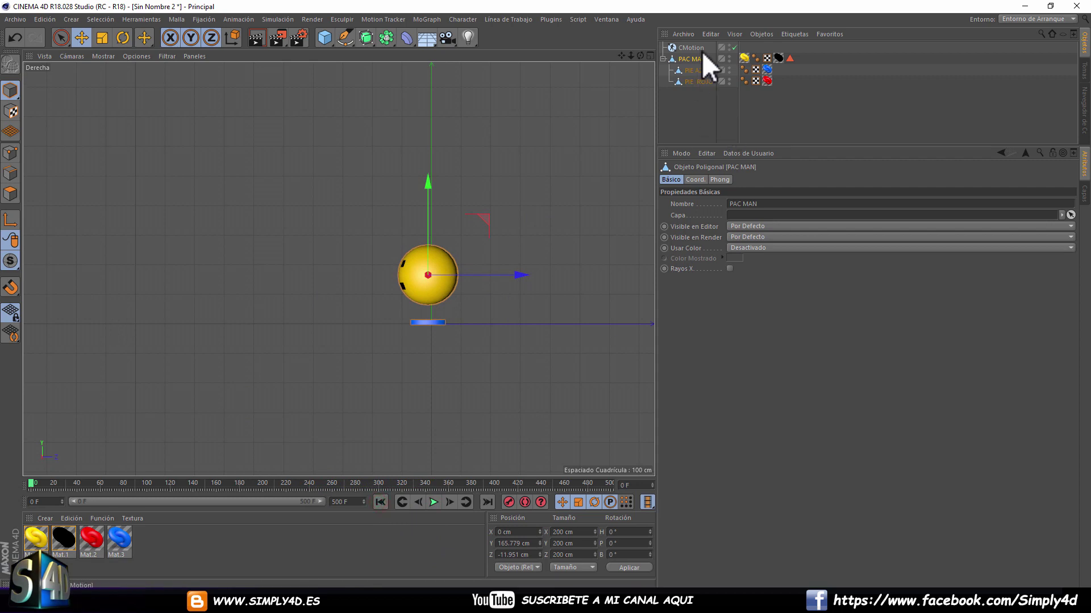
- Set CMotion's Caminar mode to Línea and play PAC MAN walking in a straight line
click(694, 49)
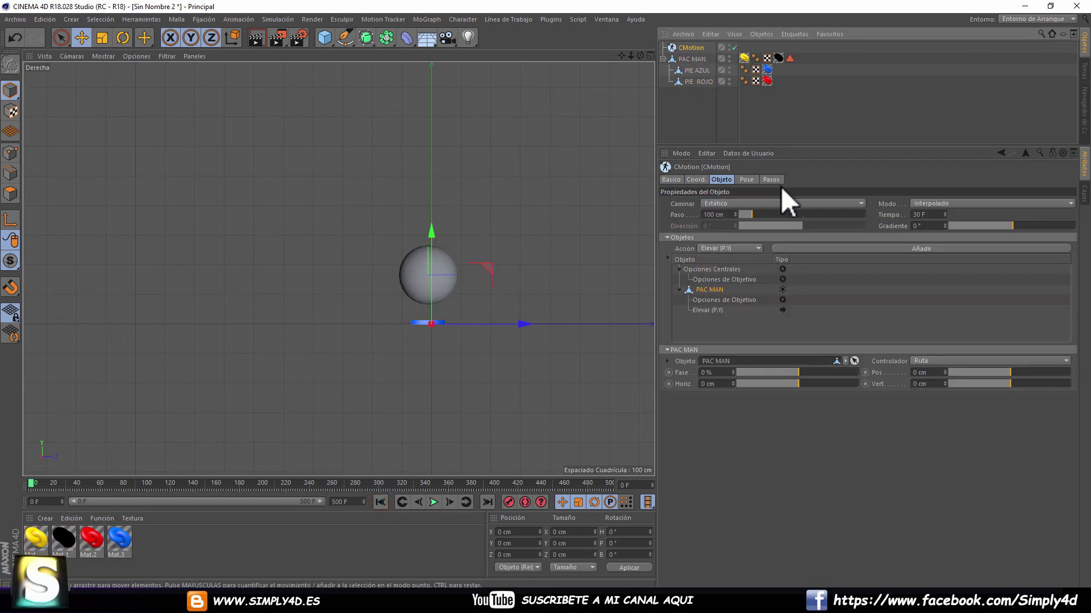
click(729, 204)
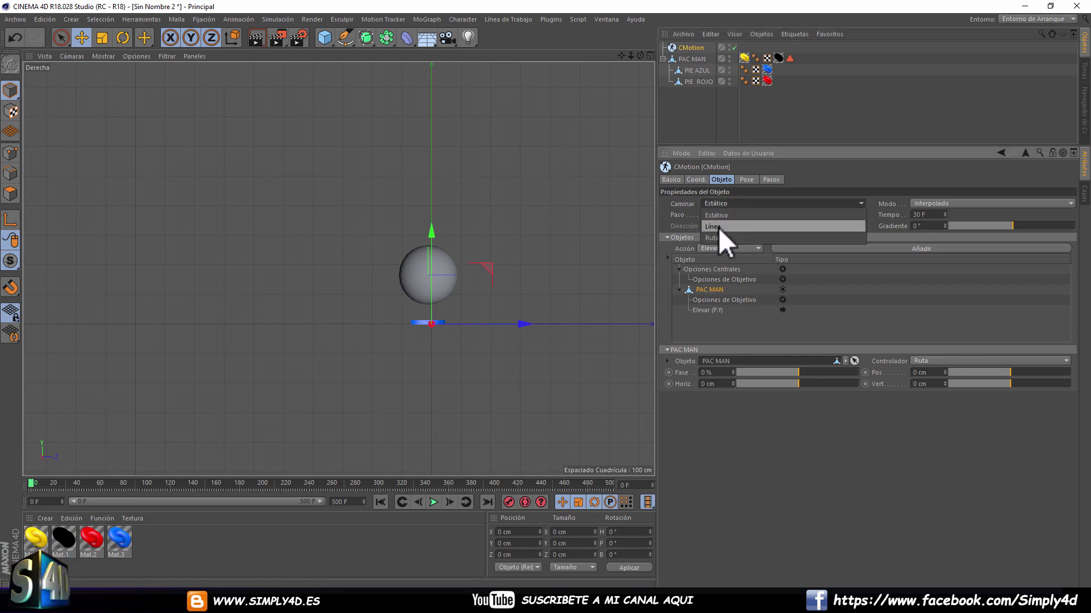
click(724, 214)
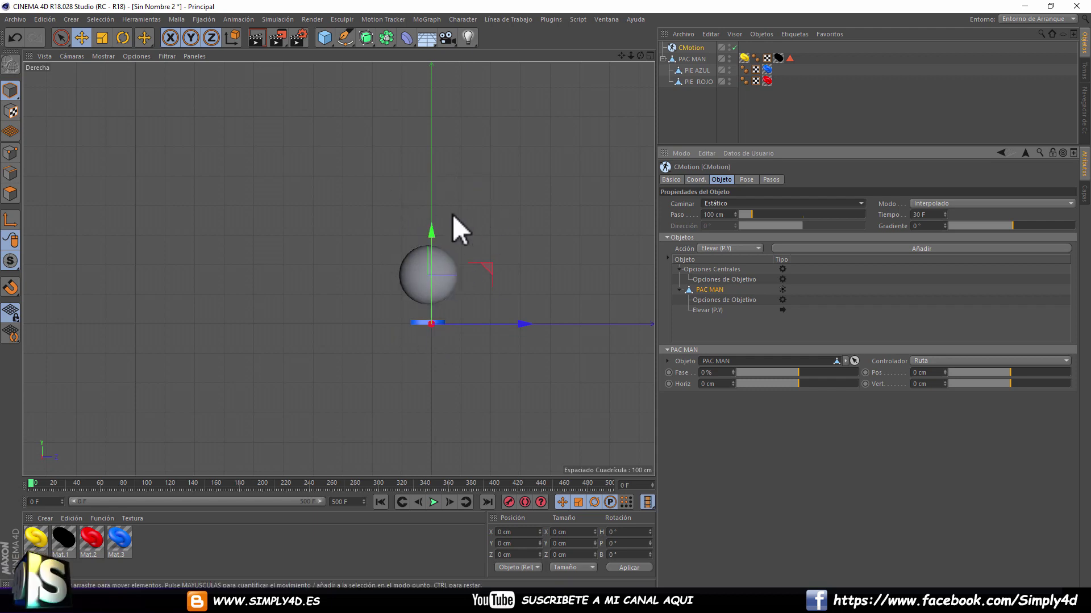
click(747, 203)
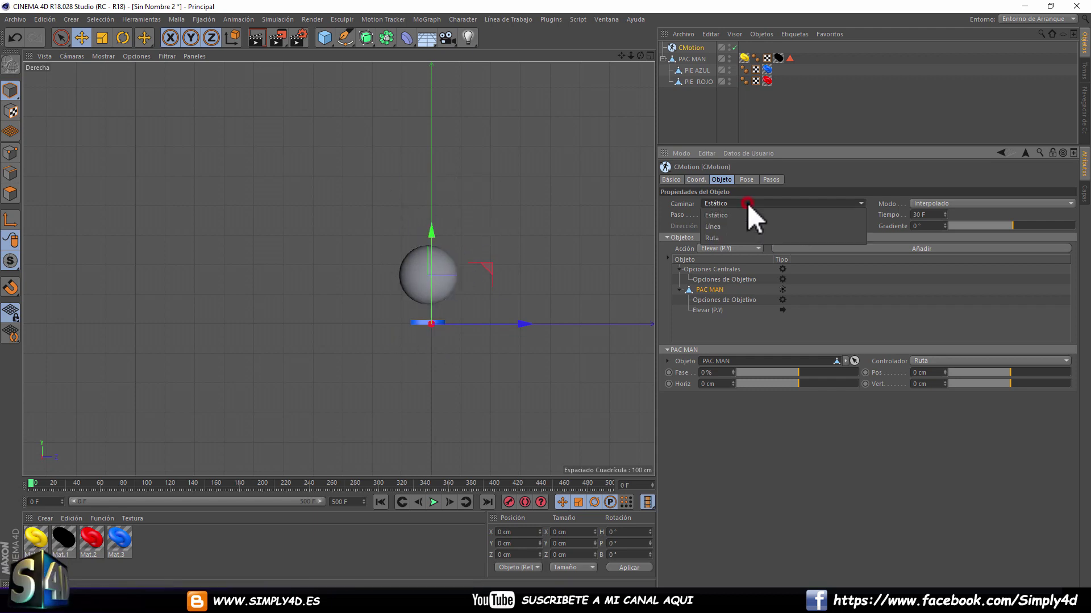
click(717, 226)
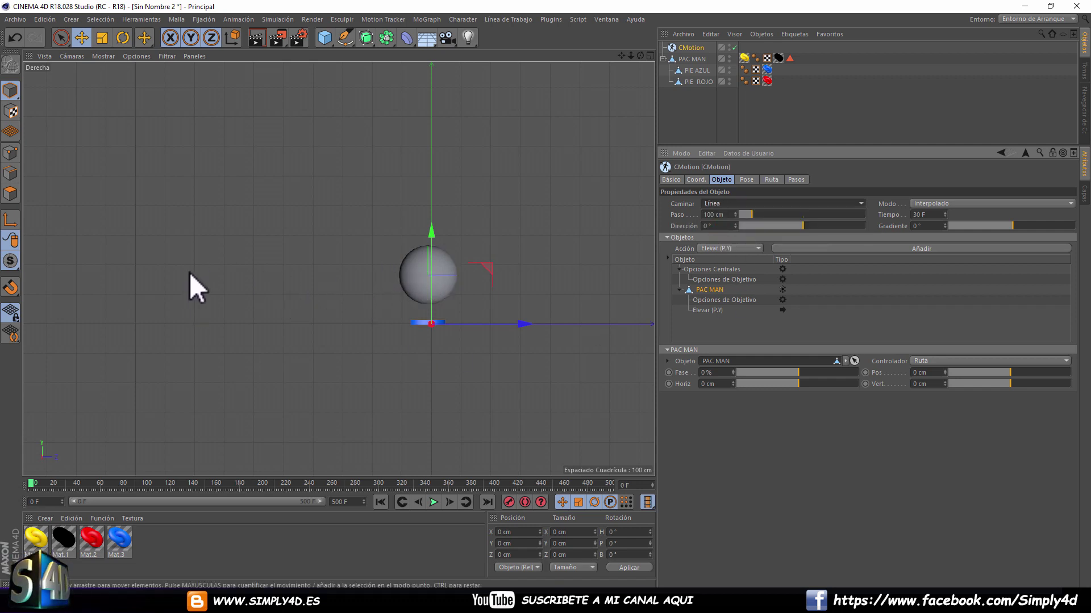
click(435, 502)
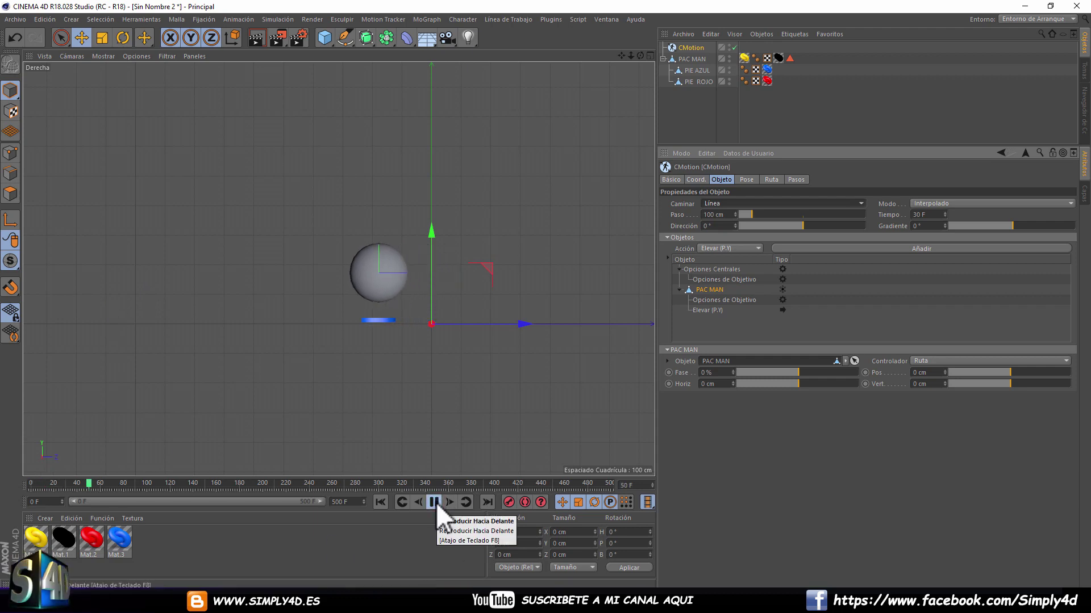
- Maximize the perspective view and orbit to a lower, closer view of PAC MAN
middle_click(465, 330)
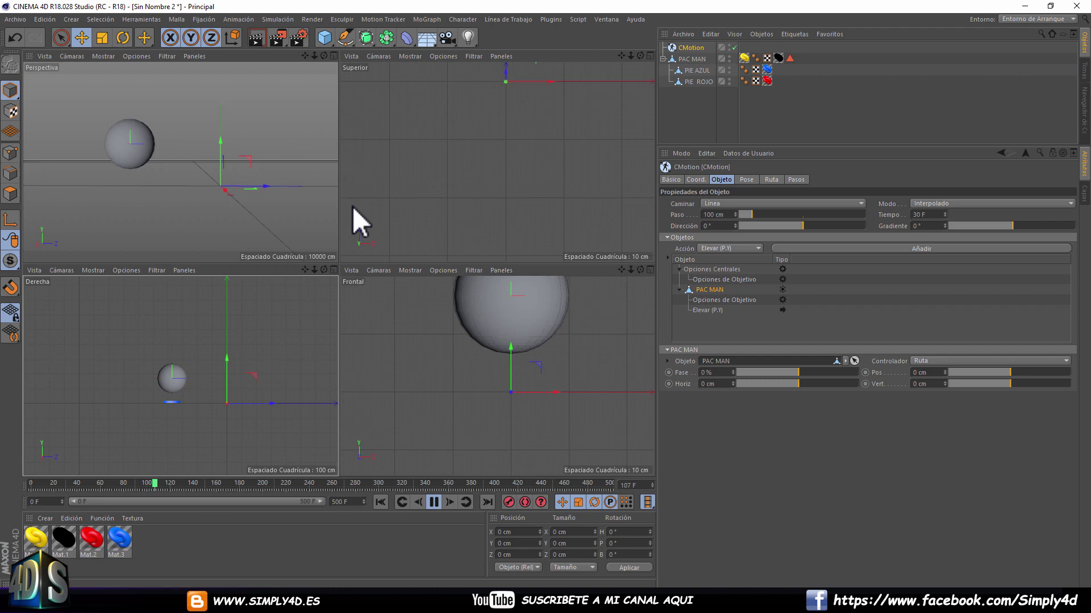
middle_click(343, 213)
click(671, 138)
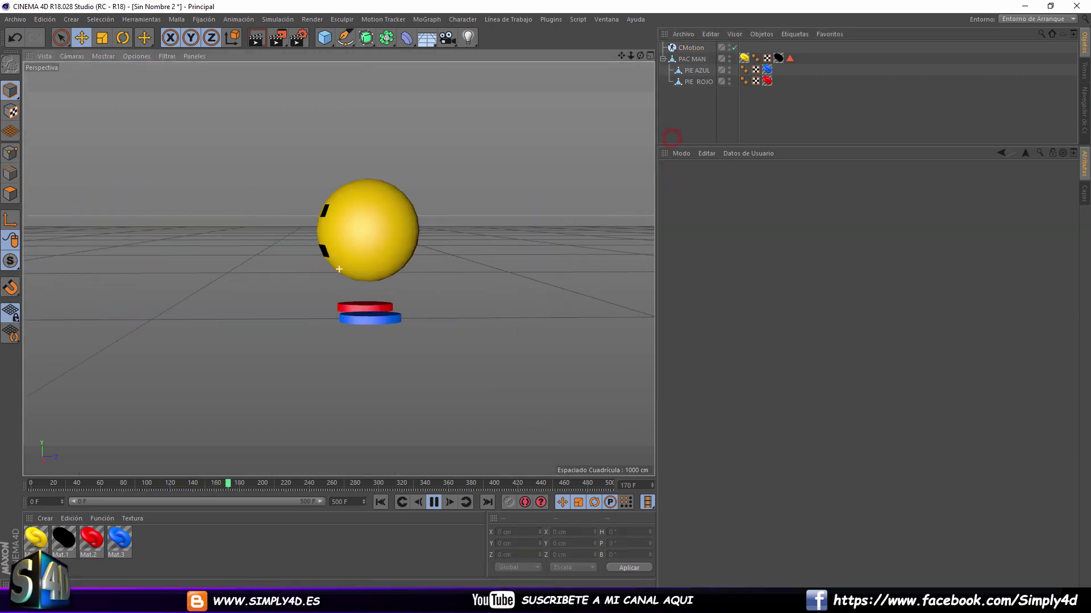
alt+drag(406, 247, 267, 197)
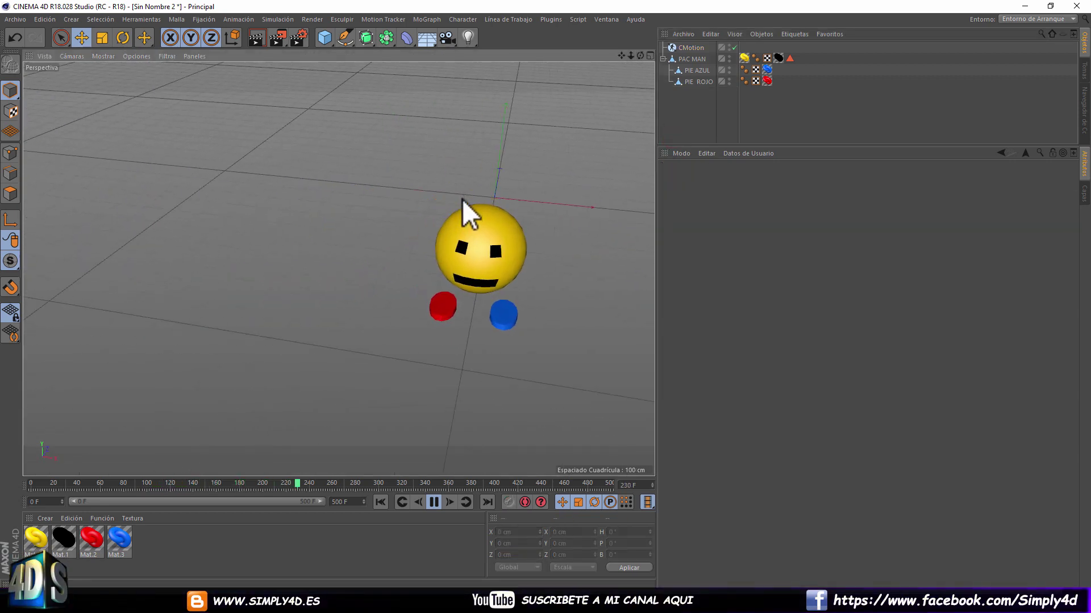
alt+drag(394, 236, 488, 232)
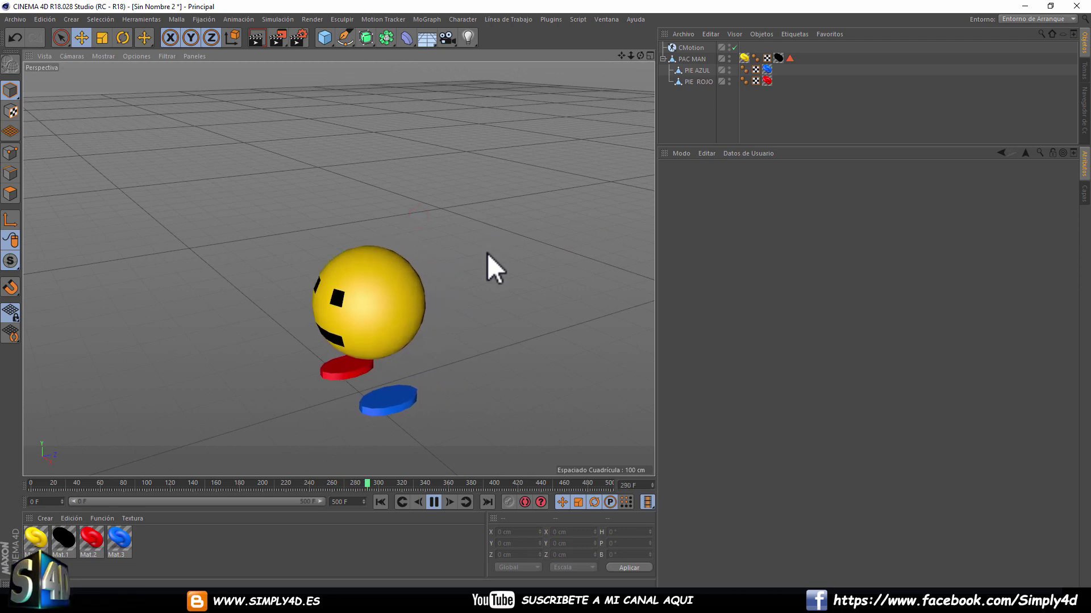
- Stop and rewind playback, then set CMotion's Caminar mode back to Estático
click(434, 503)
click(380, 502)
mouse_move(34, 483)
mouse_down()
mouse_move(339, 492)
mouse_move(32, 482)
mouse_up()
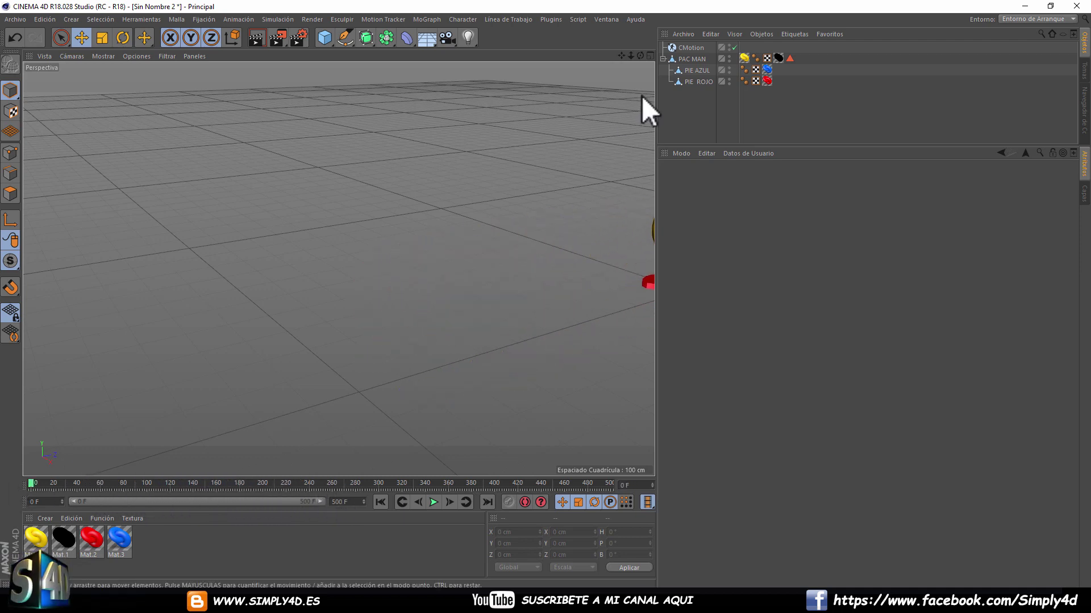
click(691, 48)
click(728, 204)
click(729, 214)
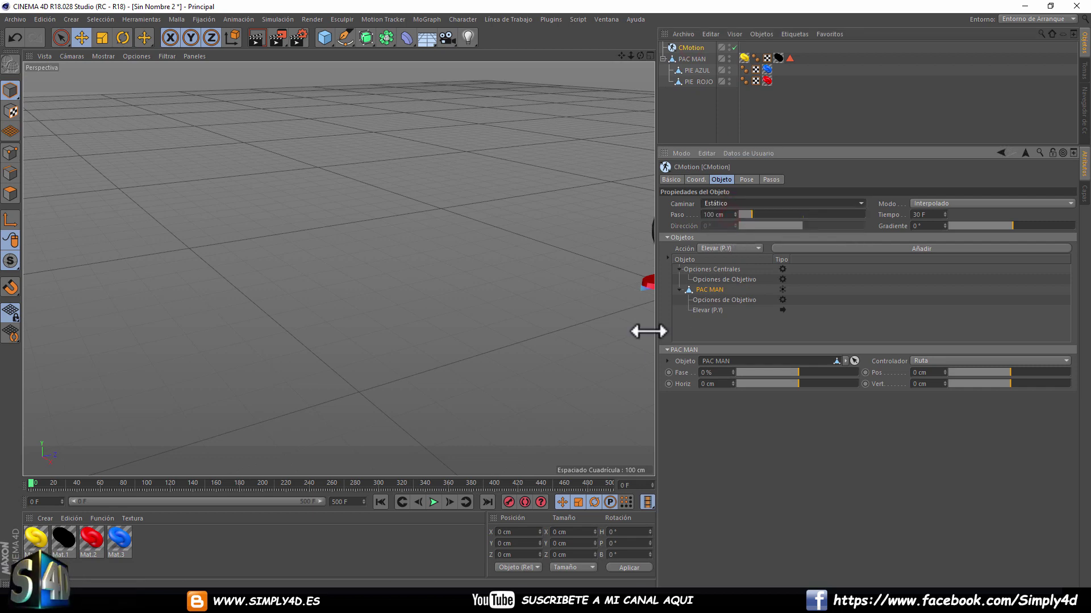
- Frame the PAC MAN sphere in the view, pull back, and reselect the CMotion rig
click(693, 59)
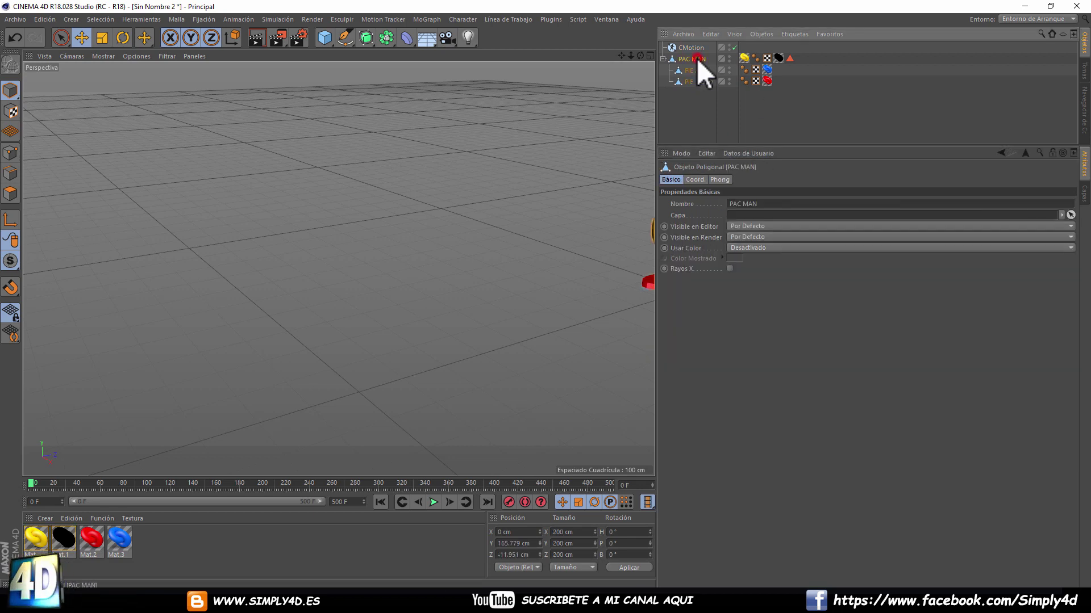
key(s)
mouse_move(369, 291)
alt+mouse_down()
mouse_move(425, 246)
mouse_move(377, 253)
alt+mouse_up()
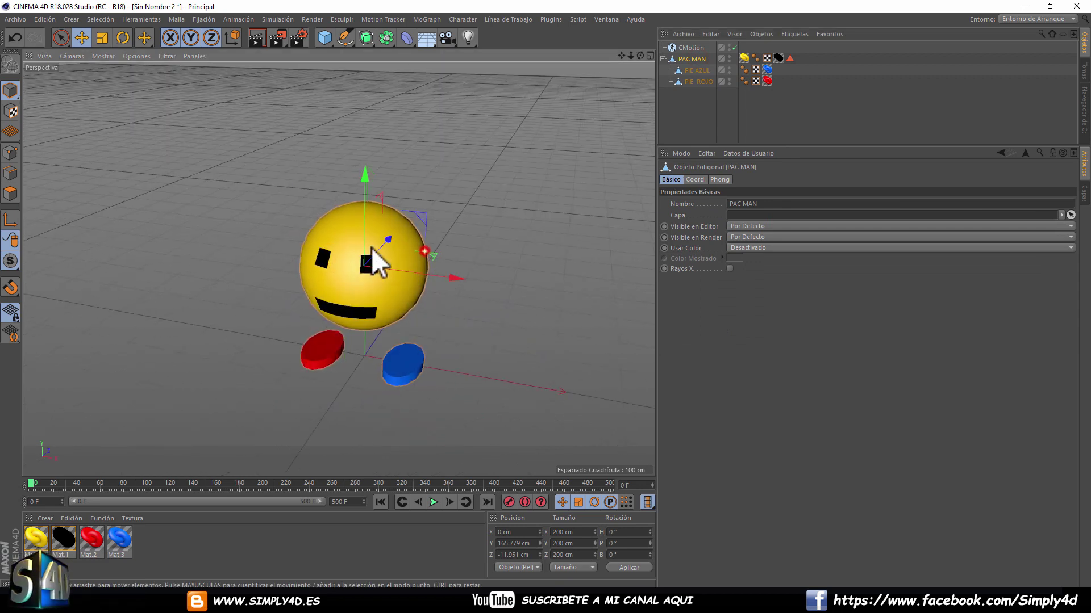
click(695, 47)
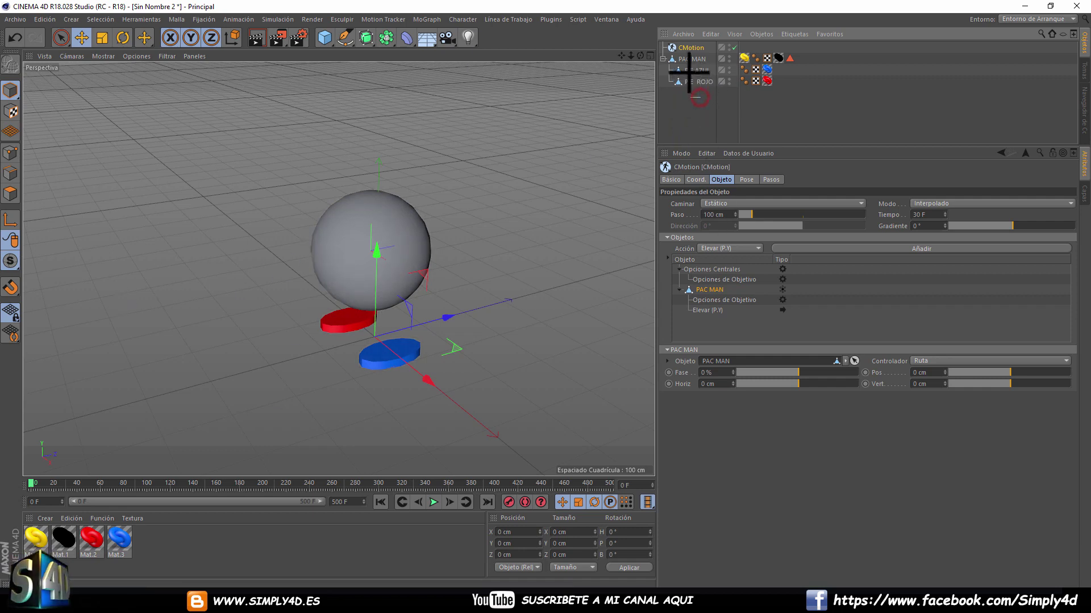
click(692, 123)
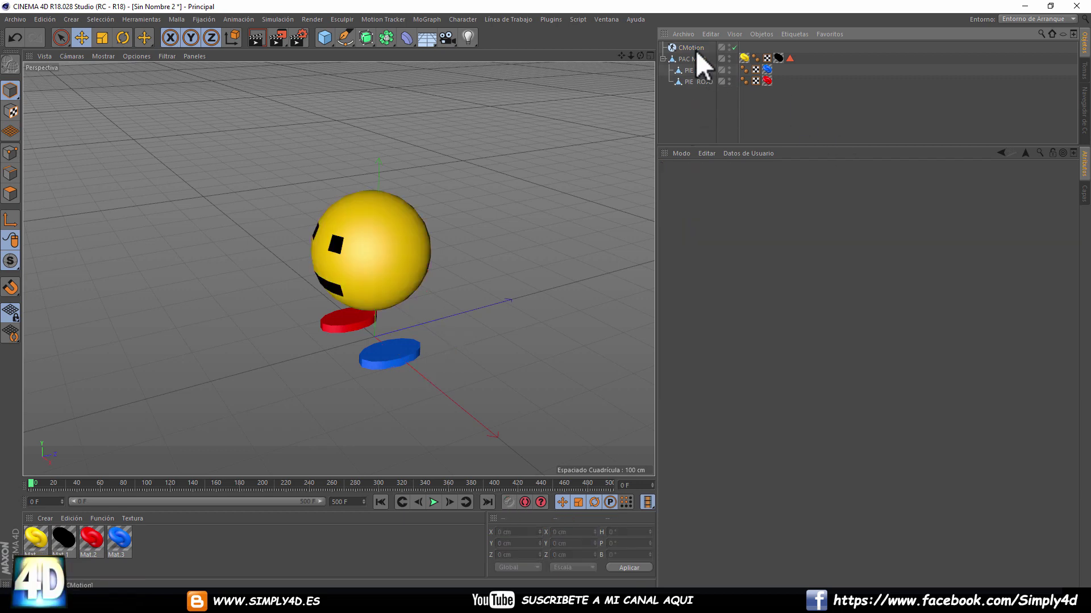
- Pin CMotion's settings, add PAC MAN and both feet to its Objetos list, and play
click(694, 49)
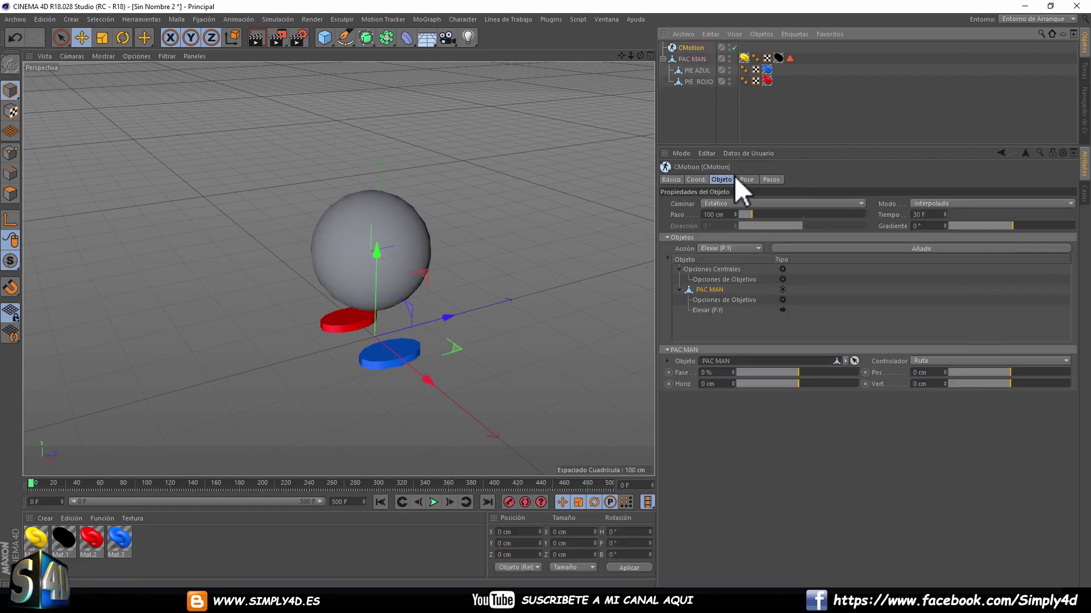
click(1052, 153)
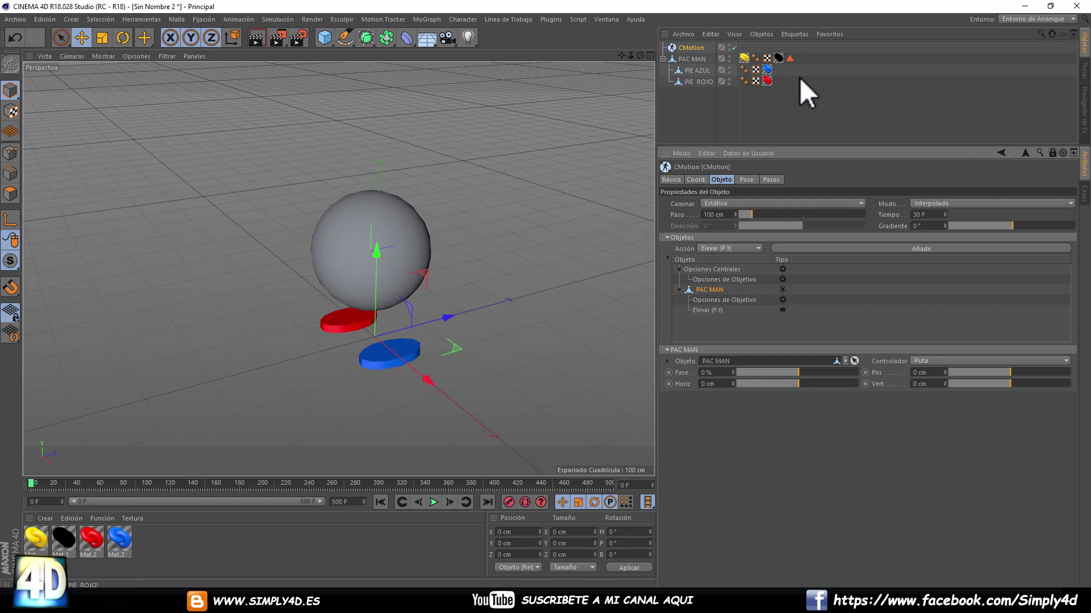
mouse_move(700, 90)
mouse_down()
mouse_move(689, 72)
mouse_move(707, 332)
mouse_up()
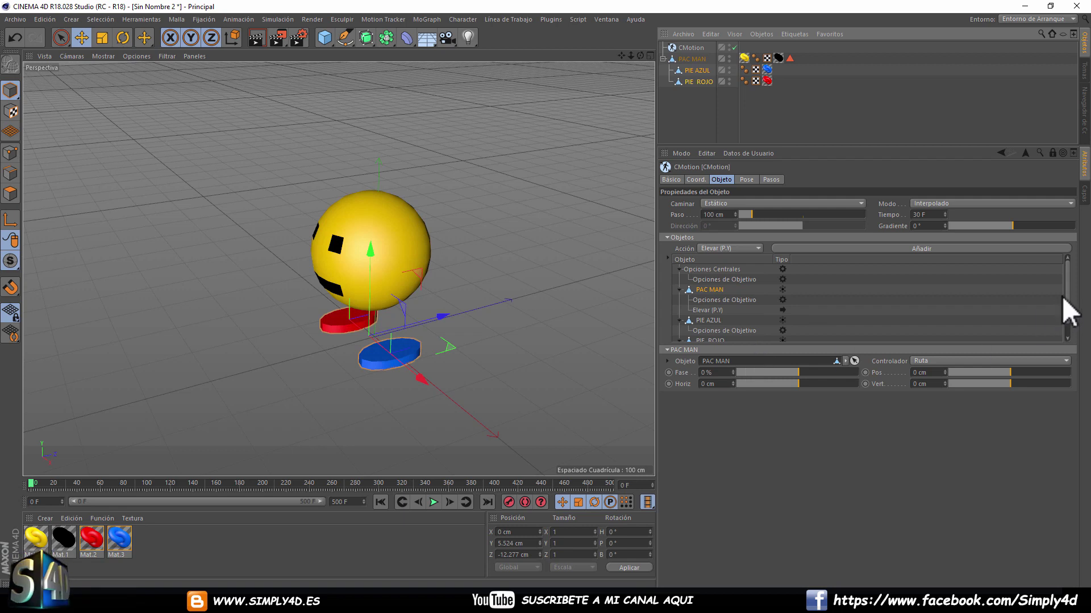
drag(1066, 301, 1068, 316)
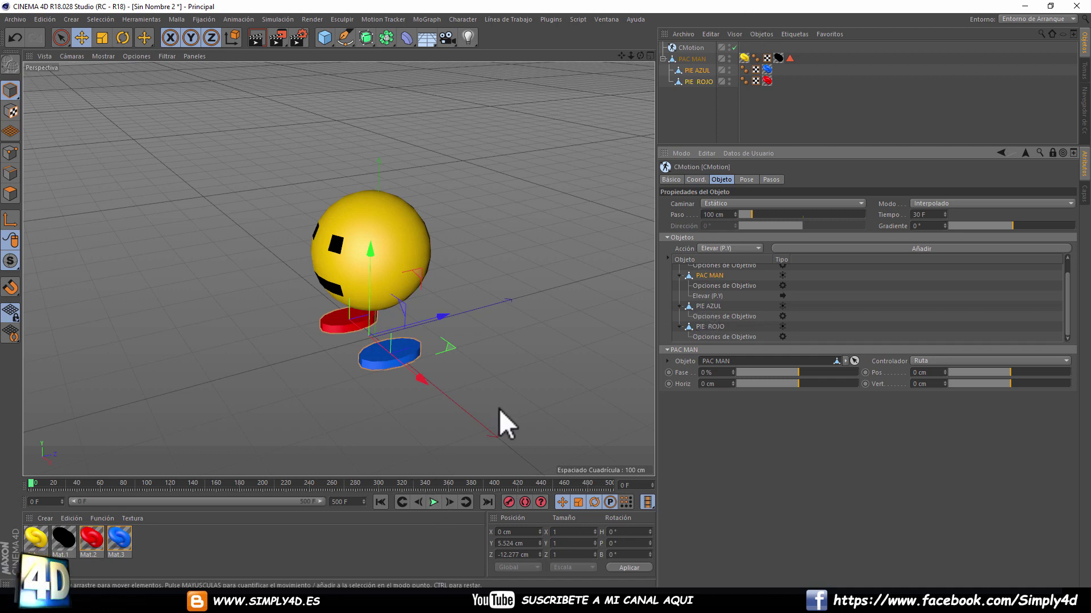
click(434, 501)
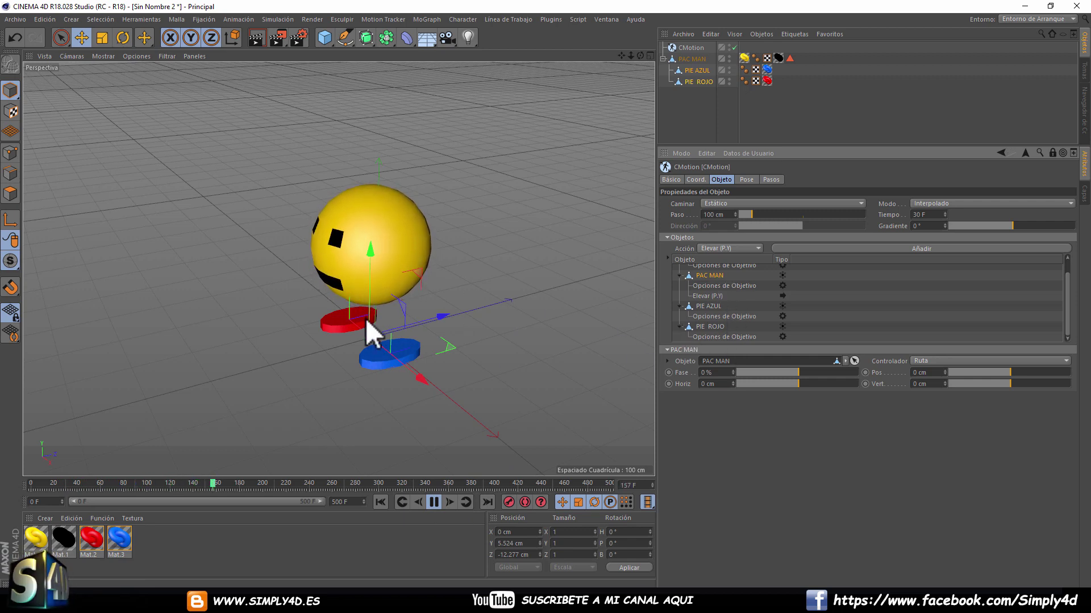
- Set Caminar to Línea and preview the walk from the first frame
click(727, 203)
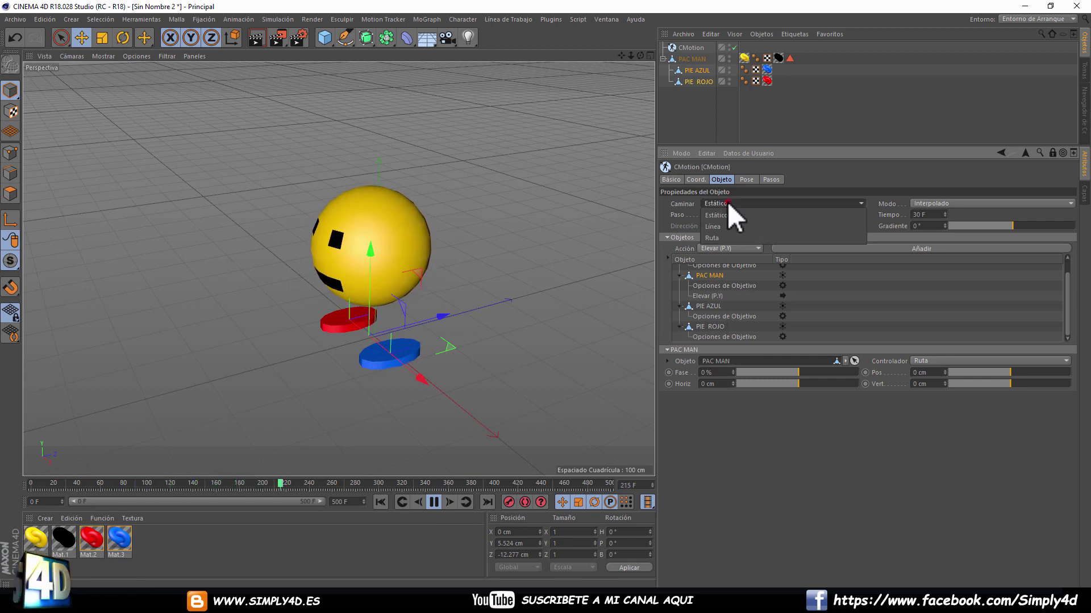
click(727, 225)
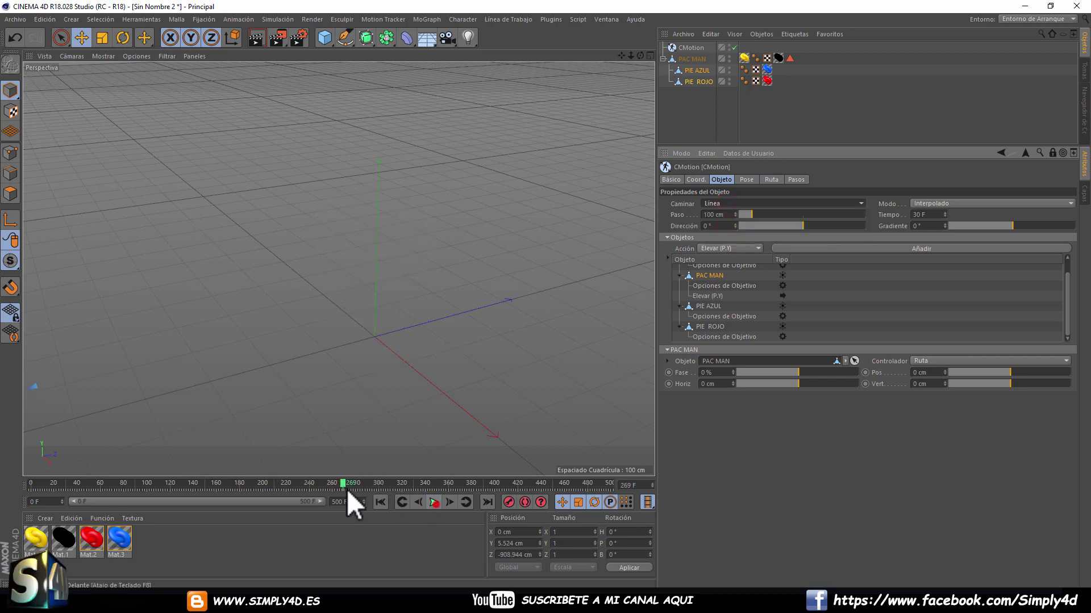
drag(303, 482, 1, 476)
click(433, 502)
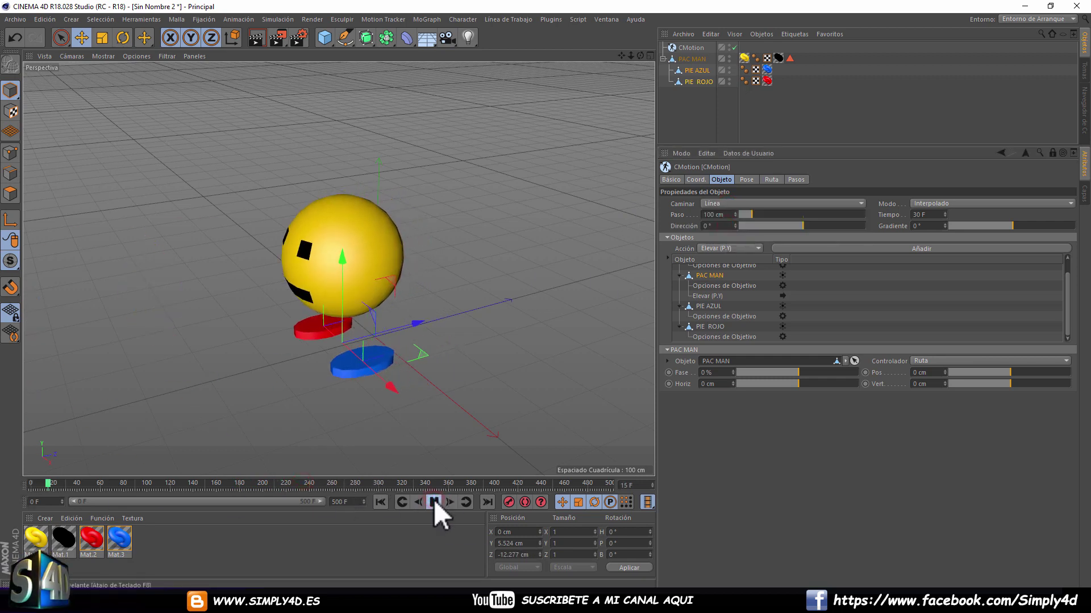
mouse_move(414, 312)
alt+mouse_down()
mouse_move(597, 236)
mouse_move(565, 236)
alt+mouse_up()
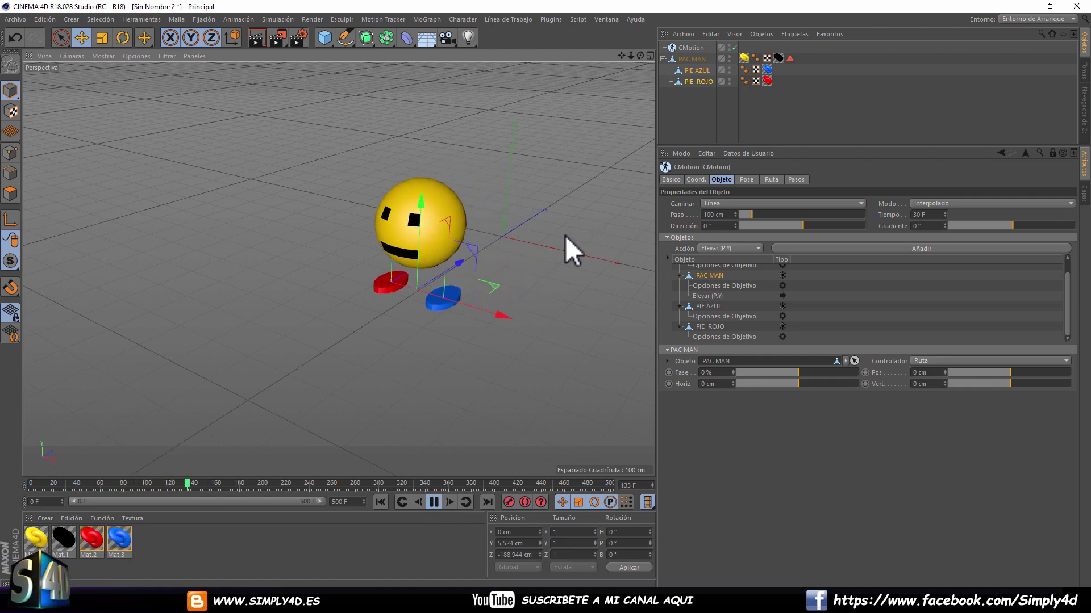
click(434, 502)
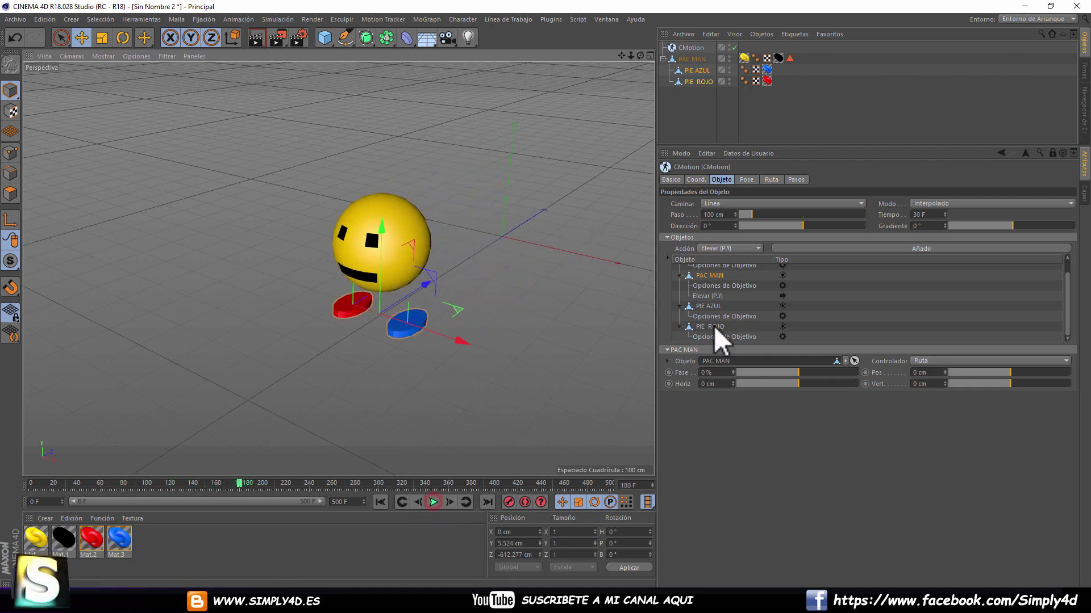
- Select PIE AZUL and PIE ROJO in the Objetos list and drag them toward PAC MAN
click(714, 307)
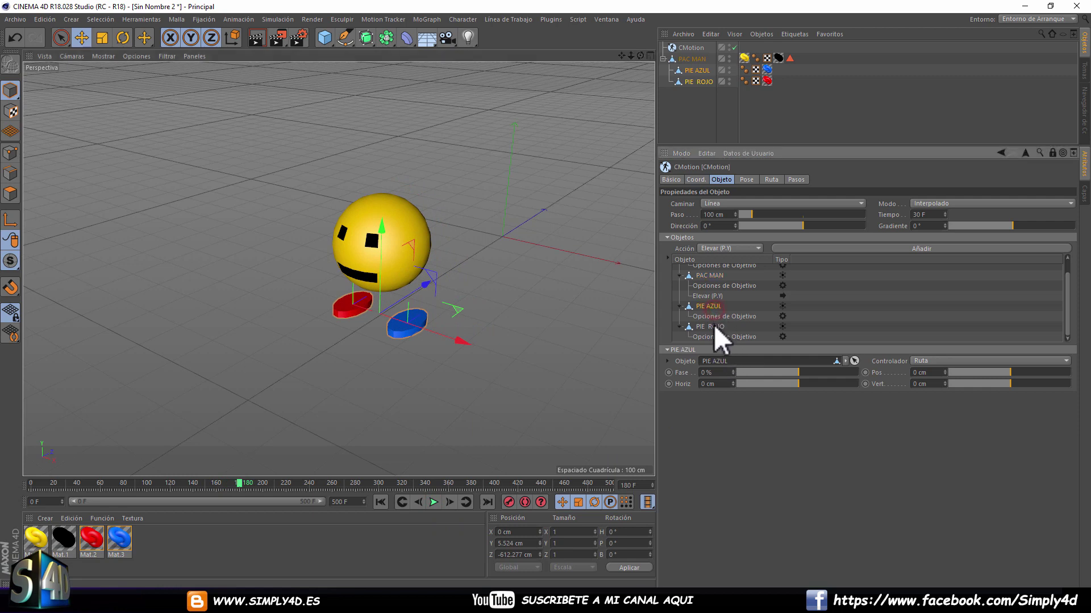
ctrl+click(714, 326)
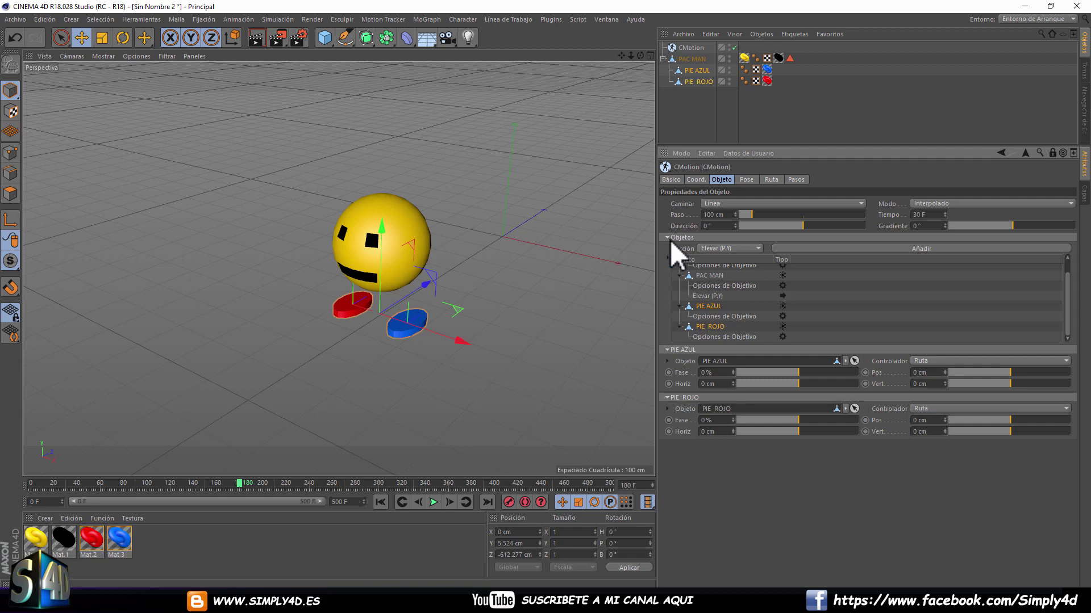
drag(700, 307, 708, 274)
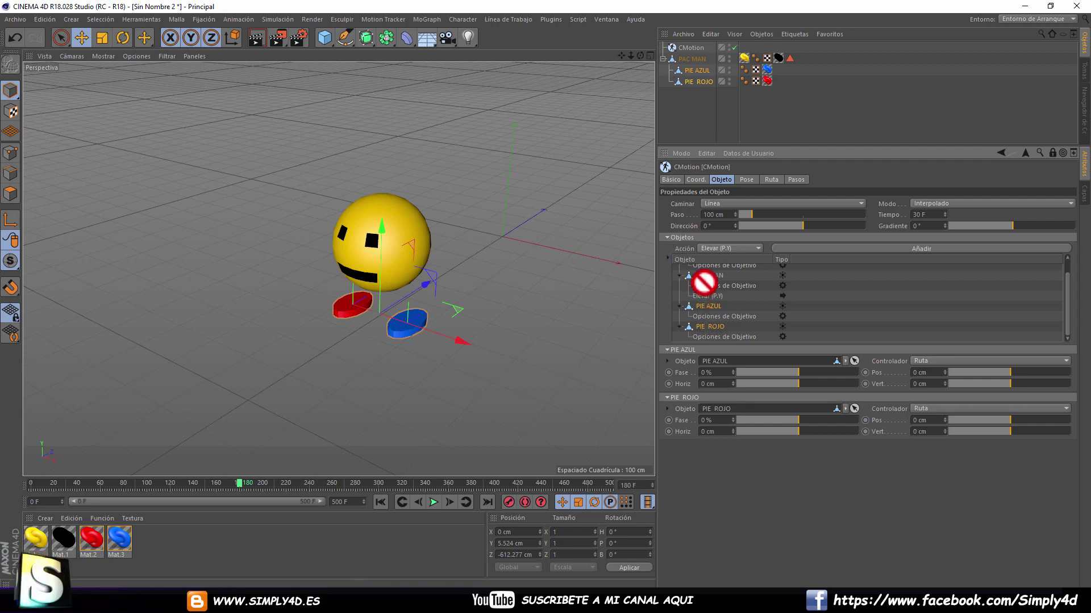
- Try dragging the feet entries under PAC MAN's Elevar (P.Y) action in the list
drag(708, 278, 905, 305)
drag(688, 309, 714, 321)
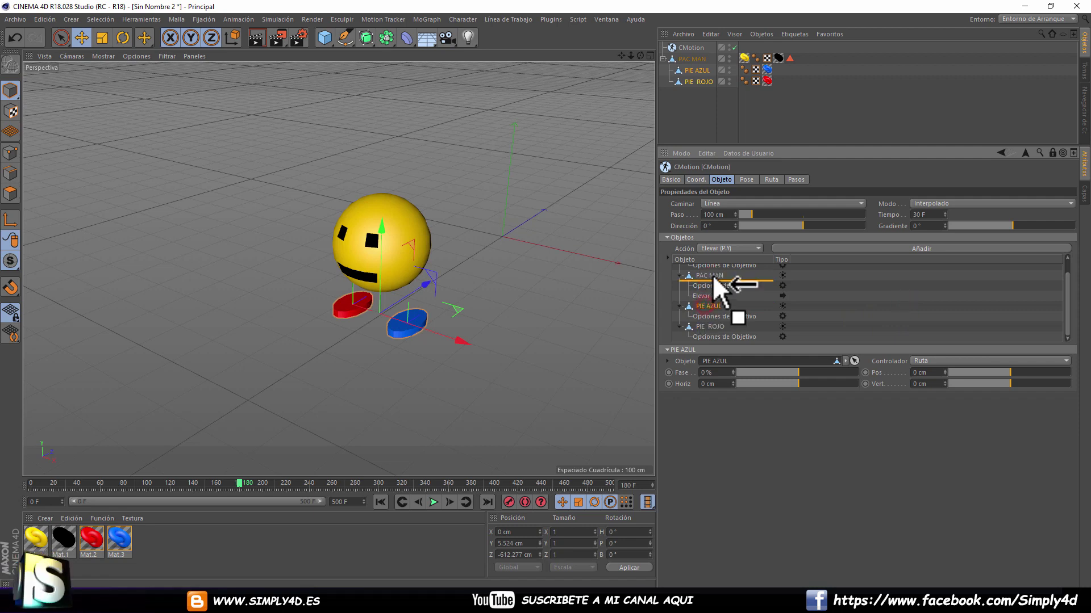
mouse_move(705, 329)
mouse_down()
mouse_move(705, 296)
mouse_move(713, 312)
mouse_move(717, 283)
mouse_up()
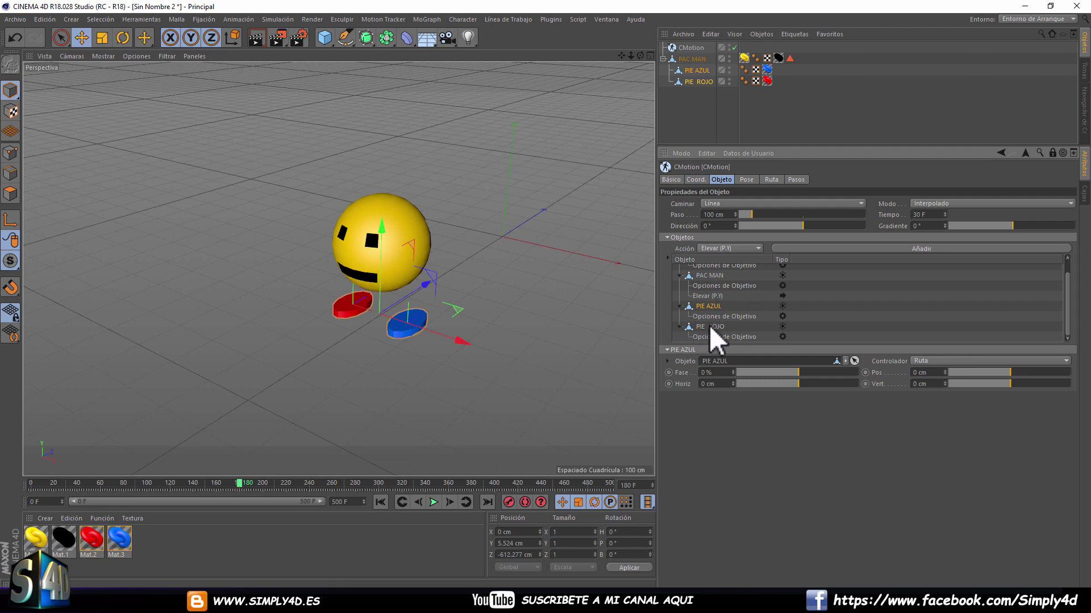
drag(711, 328, 713, 318)
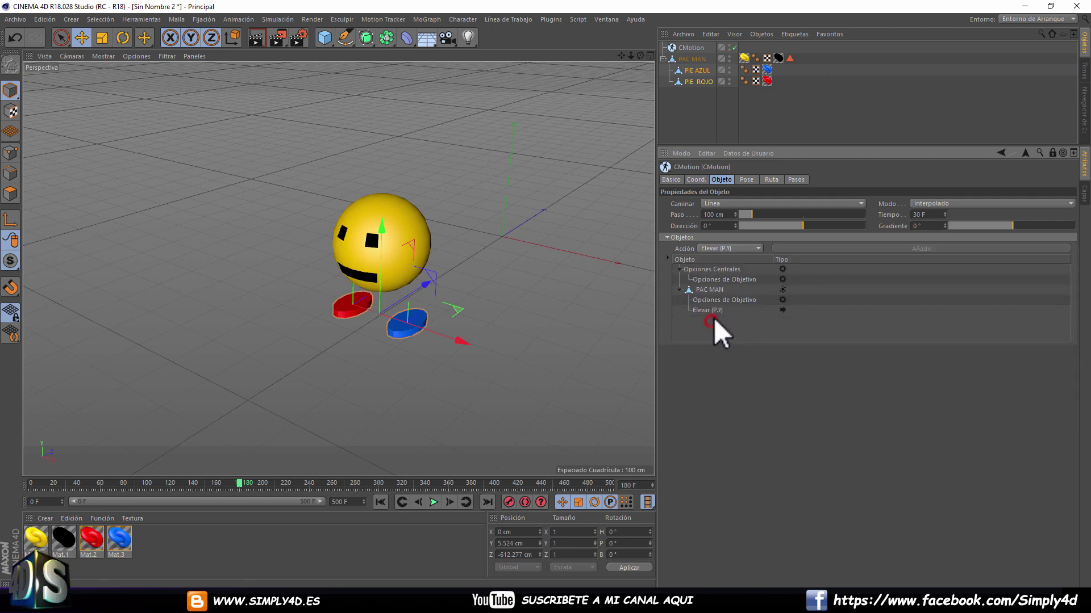
drag(690, 68, 709, 289)
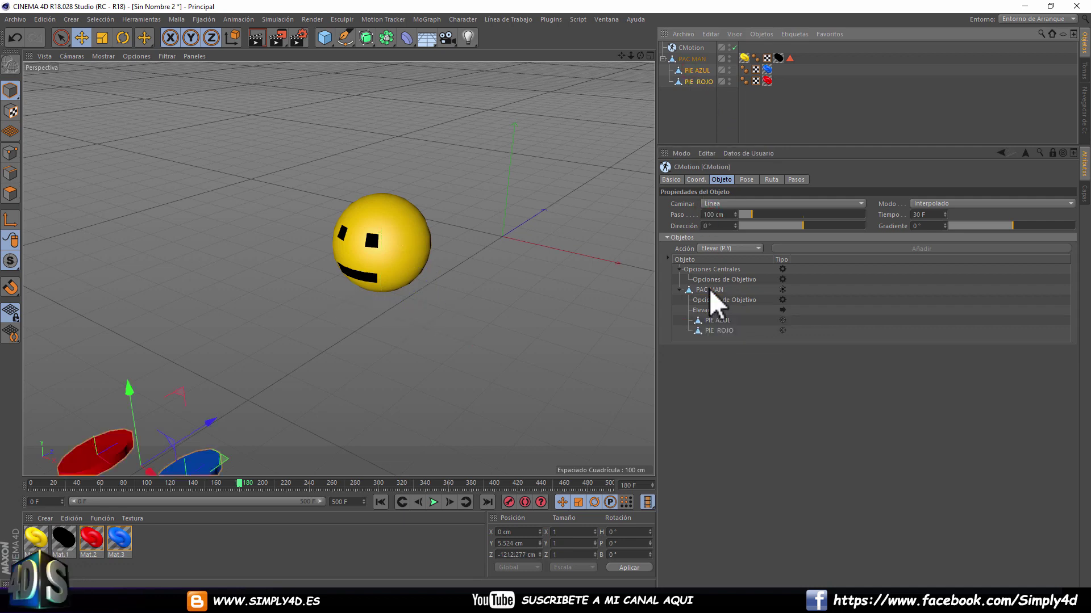
- Rewind to frame 0, disable CMotion and delete both PIE entries from its list
click(380, 502)
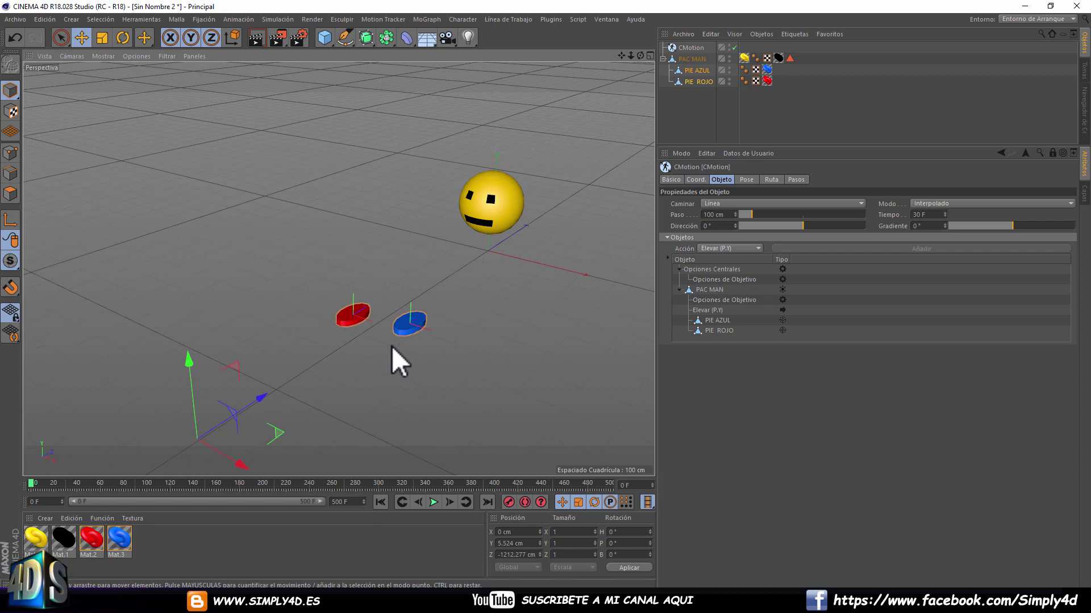
click(734, 48)
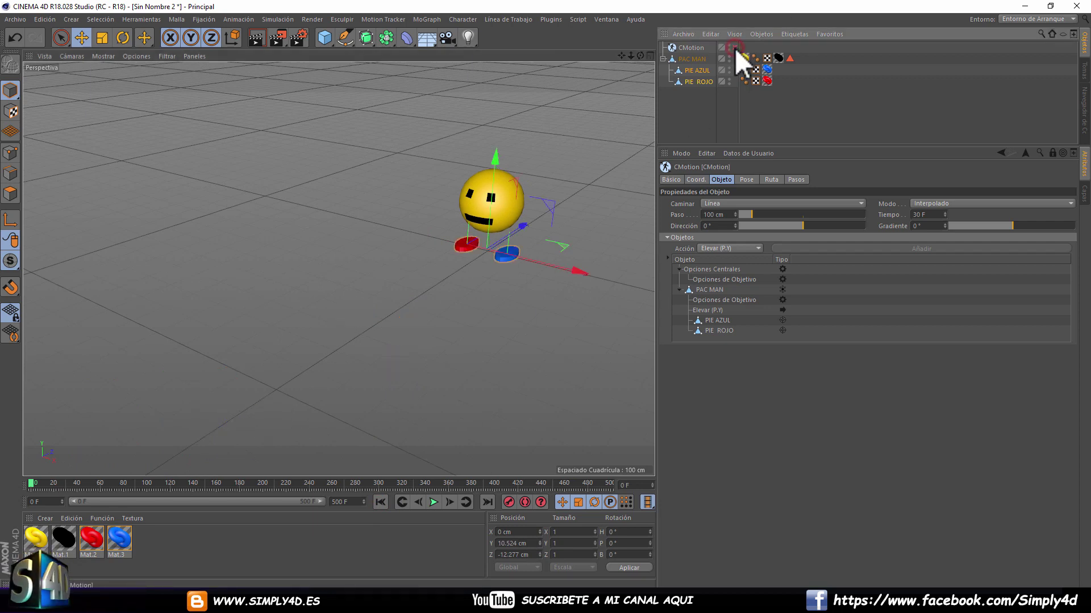
click(725, 322)
key(Delete)
click(724, 321)
key(Delete)
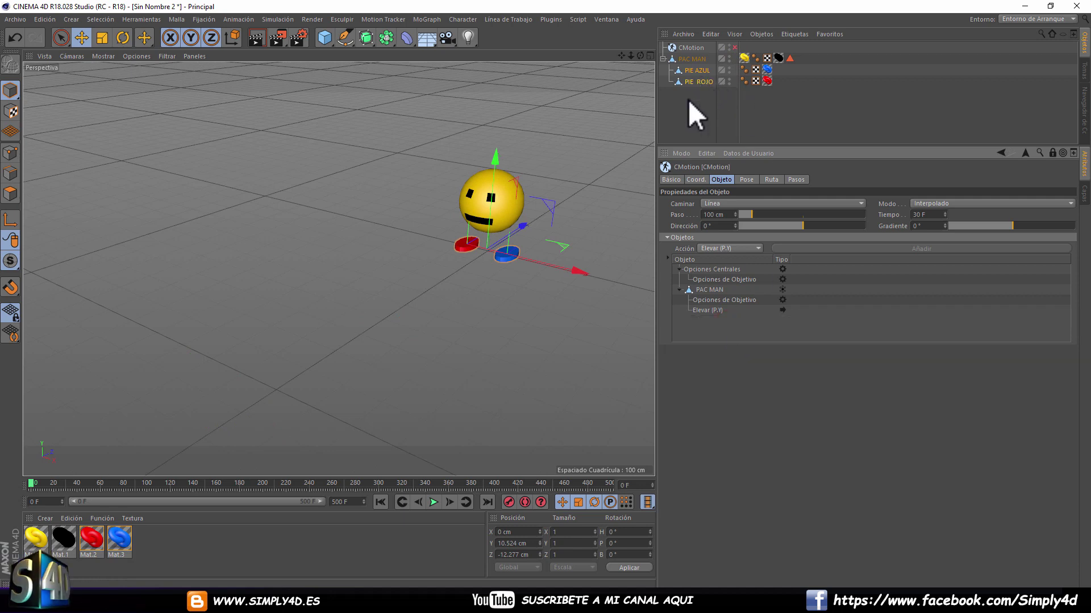
- Drag PIE AZUL and PIE ROJO from the Object Manager under PAC MAN, then re-enable CMotion
click(695, 80)
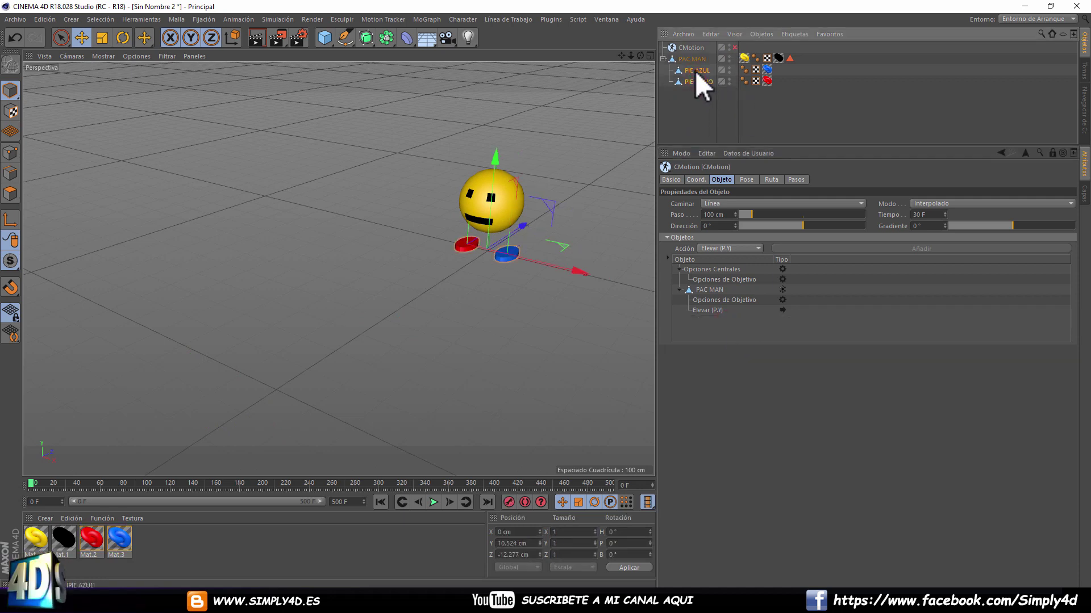
drag(694, 70, 703, 288)
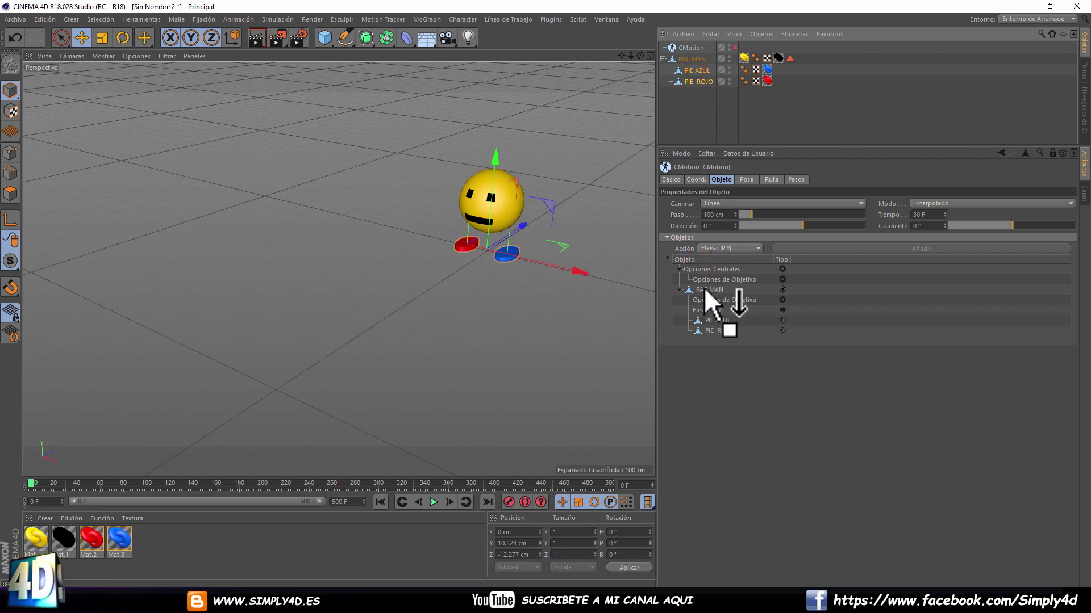
click(735, 46)
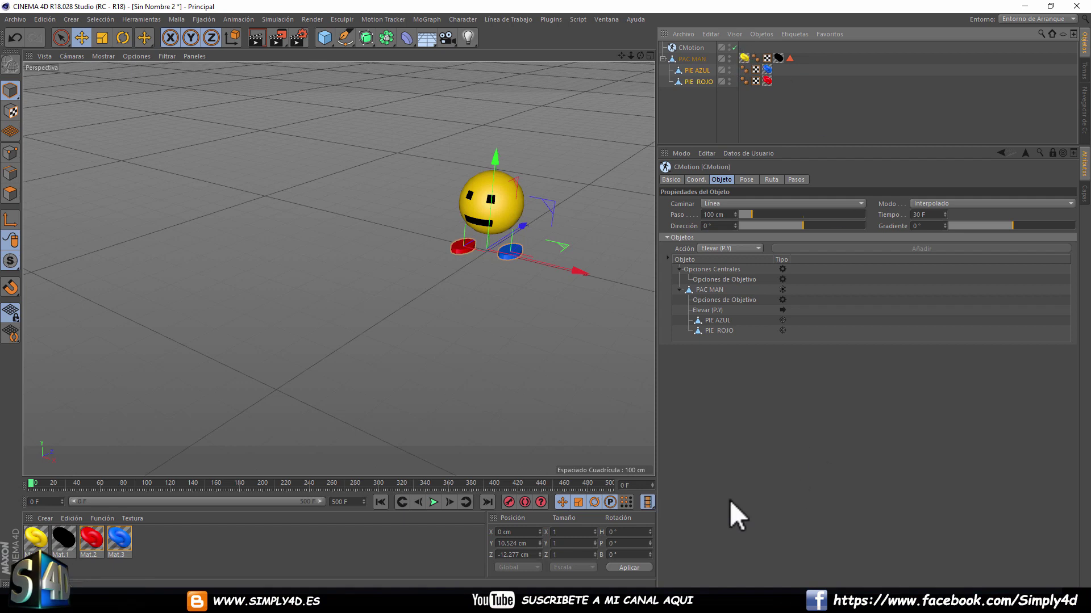
- Play the walk and orbit to a low side view of PAC MAN stepping
click(434, 503)
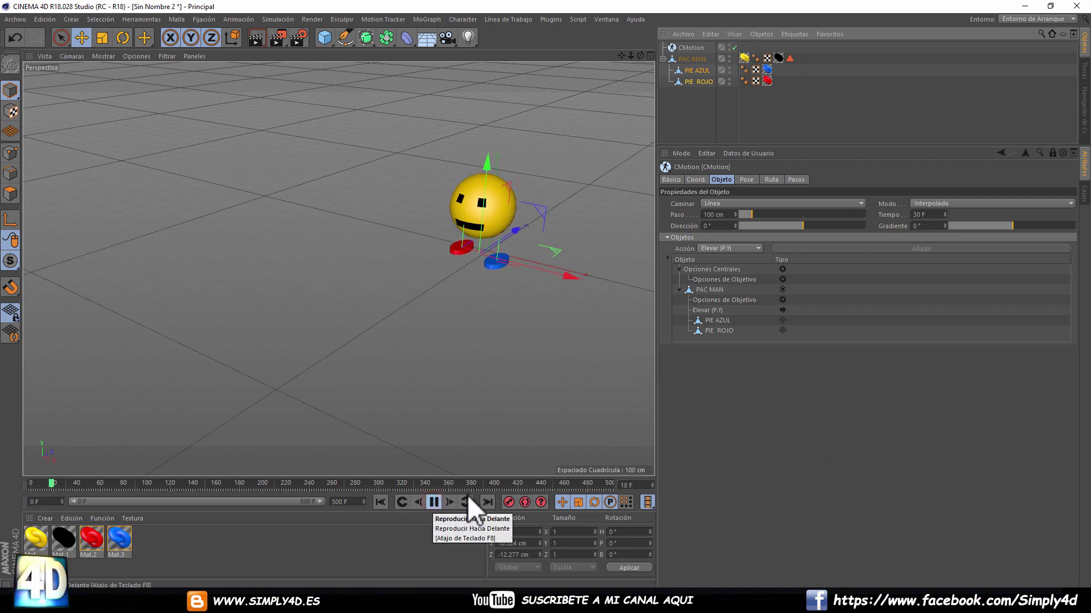
mouse_move(480, 223)
alt+mouse_down()
mouse_move(524, 216)
mouse_move(458, 154)
alt+mouse_up()
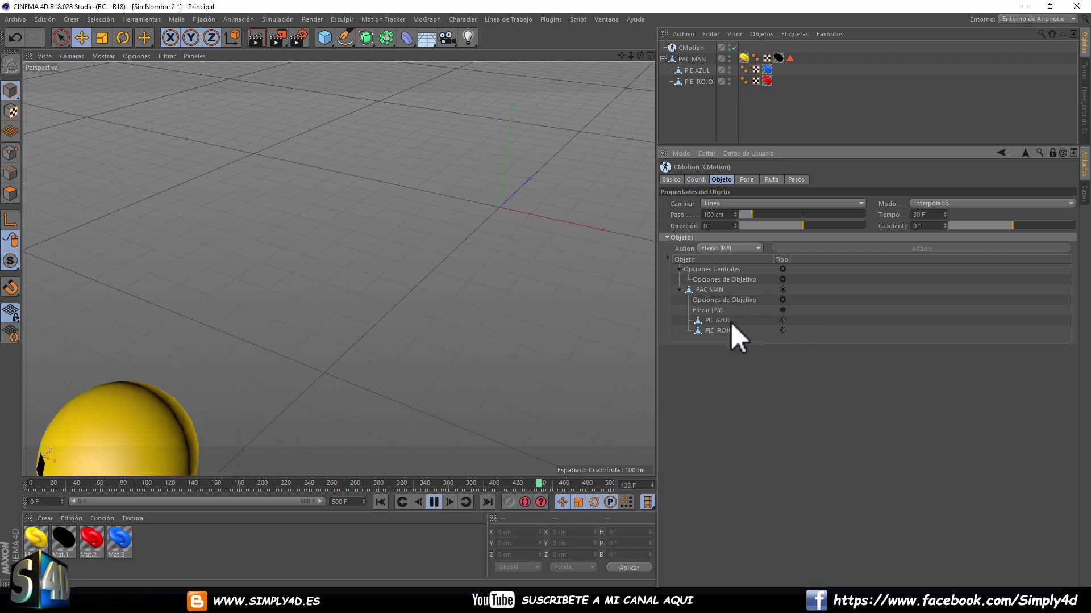
- Pause playback and compare PIE AZUL's 25% phase with PIE ROJO's -25% phase
scroll(479, 305, down, 3)
scroll(495, 155, down, 3)
scroll(492, 178, down, 3)
click(435, 502)
click(714, 320)
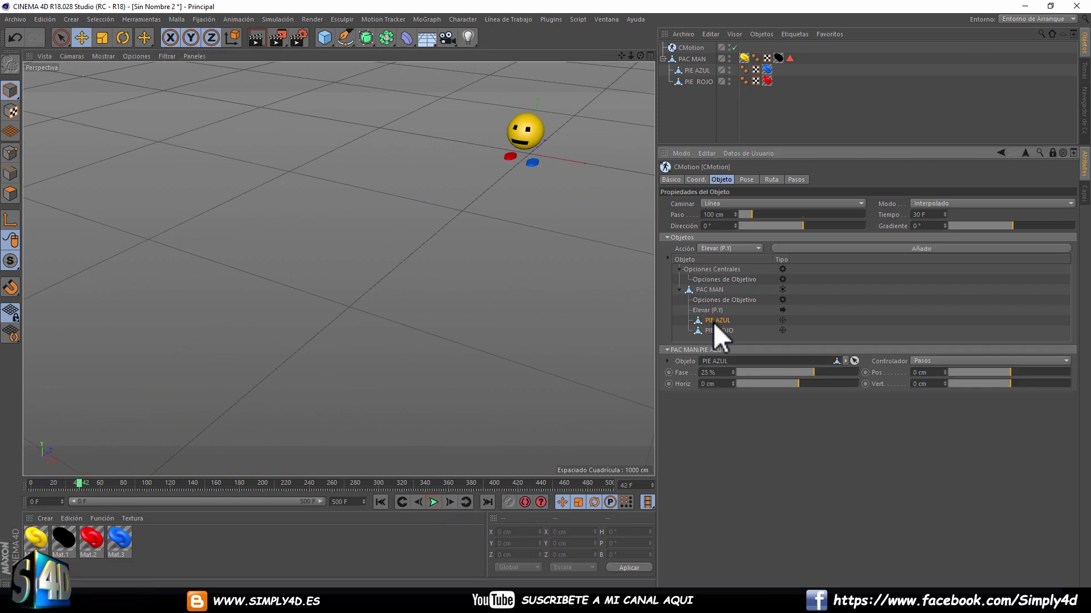
click(718, 329)
click(718, 332)
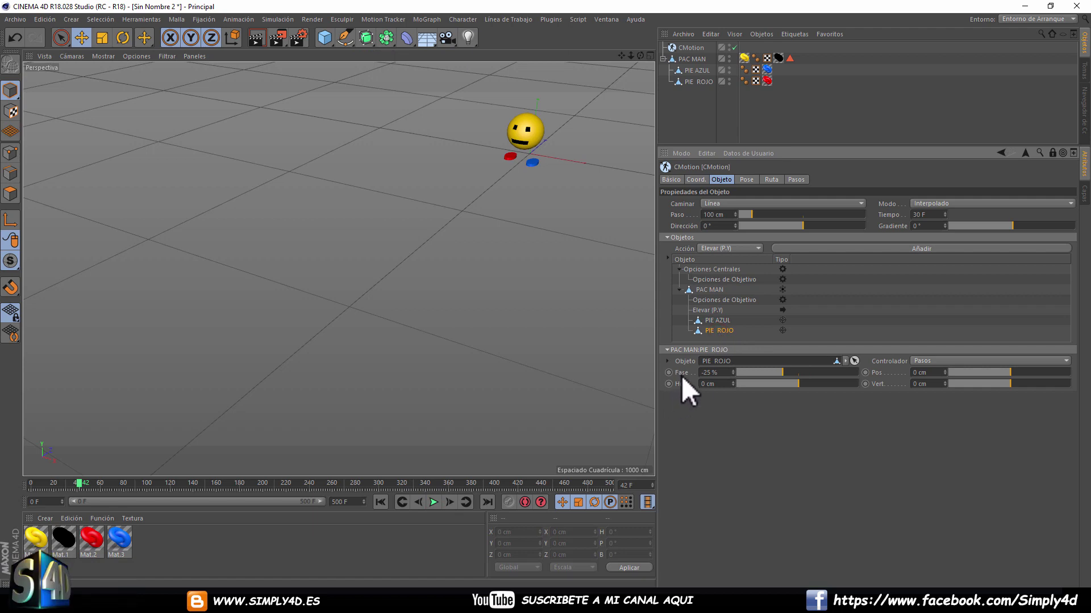
click(718, 320)
click(713, 330)
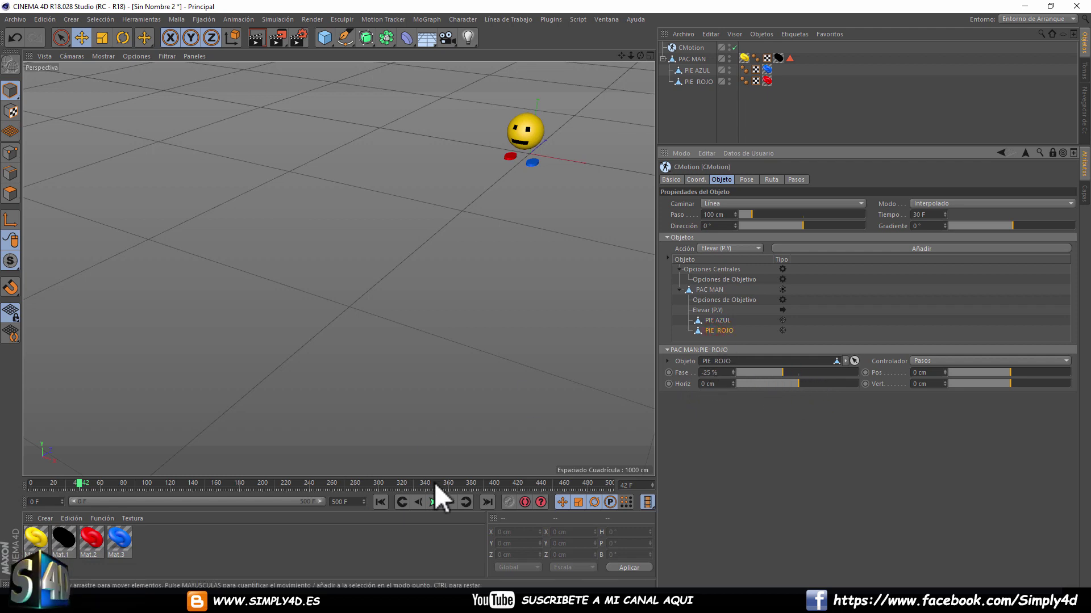
- Resume playback and orbit to a close, low front view of Pac-Man
click(433, 502)
scroll(442, 273, up, 5)
mouse_move(442, 272)
alt+mouse_down()
mouse_move(559, 266)
mouse_move(526, 234)
mouse_move(407, 256)
mouse_move(408, 237)
alt+mouse_up()
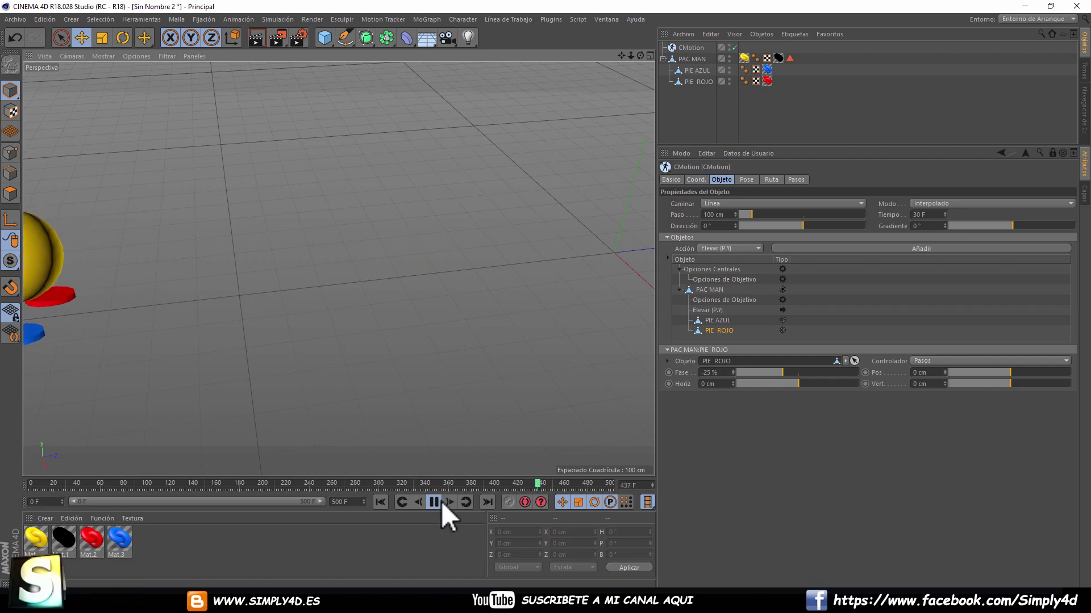
- Scrub the timeline back and drag the Paso slider up to 233 cm
drag(541, 484, 32, 464)
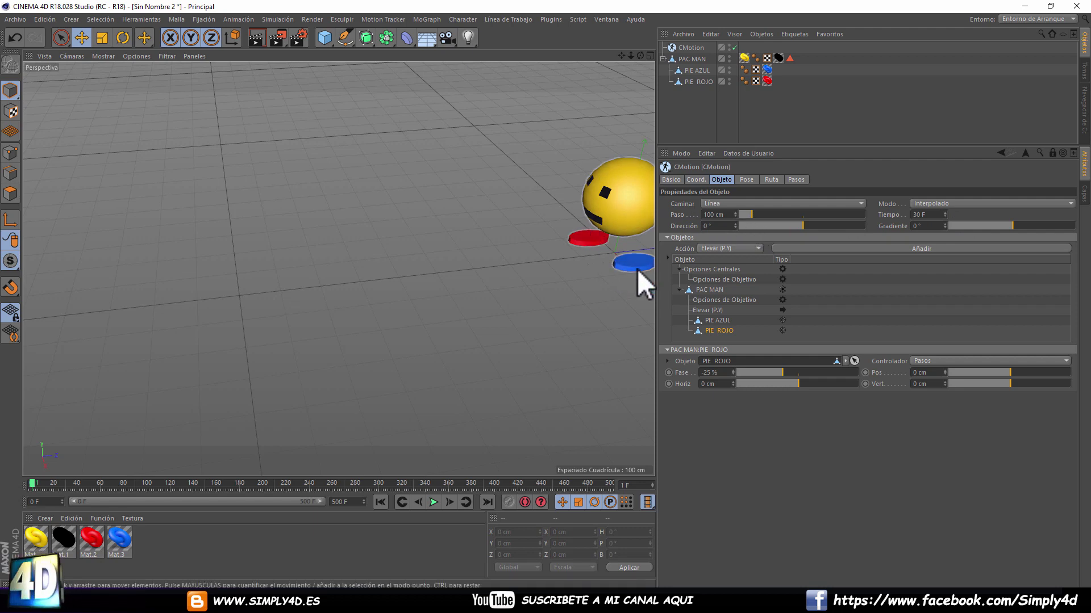
mouse_move(754, 214)
mouse_down()
mouse_move(783, 214)
mouse_move(746, 214)
mouse_move(788, 216)
mouse_move(741, 216)
mouse_move(792, 215)
mouse_move(748, 216)
mouse_move(772, 216)
mouse_up()
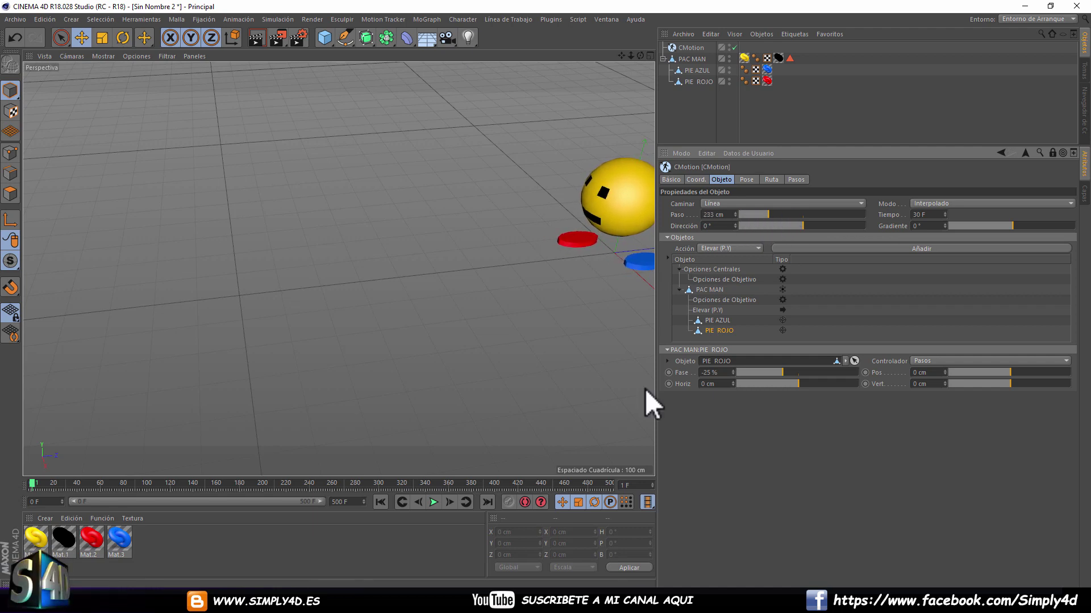
- Preview the longer stride, then raise the step length to about 327 cm
click(435, 502)
mouse_move(449, 341)
alt+mouse_down()
mouse_move(560, 294)
mouse_move(554, 266)
alt+mouse_up()
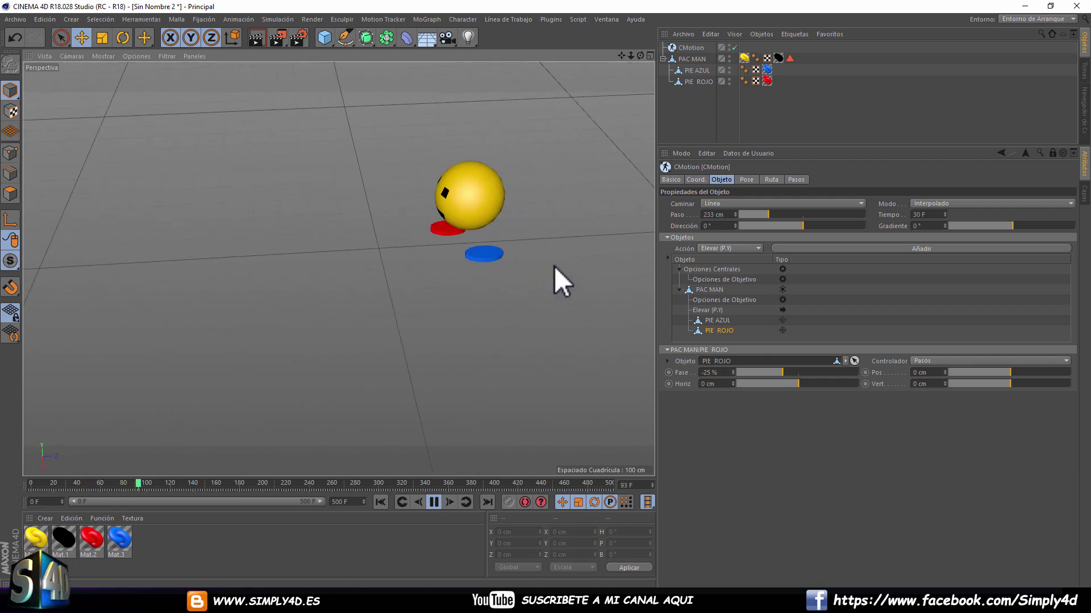
click(434, 502)
drag(755, 216, 780, 213)
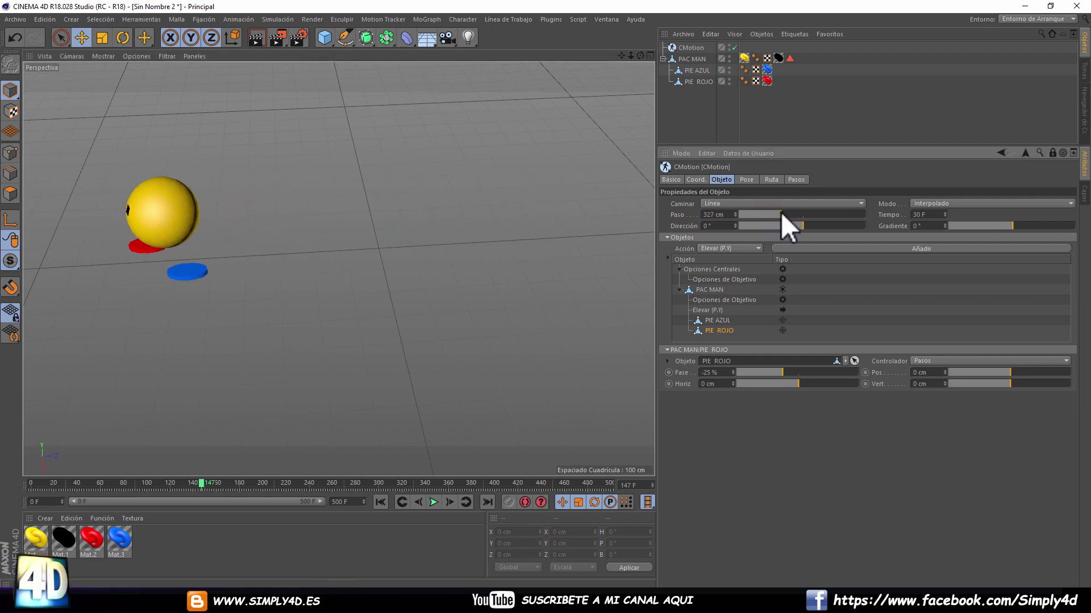
mouse_move(192, 483)
mouse_down()
mouse_move(54, 487)
mouse_move(100, 480)
mouse_up()
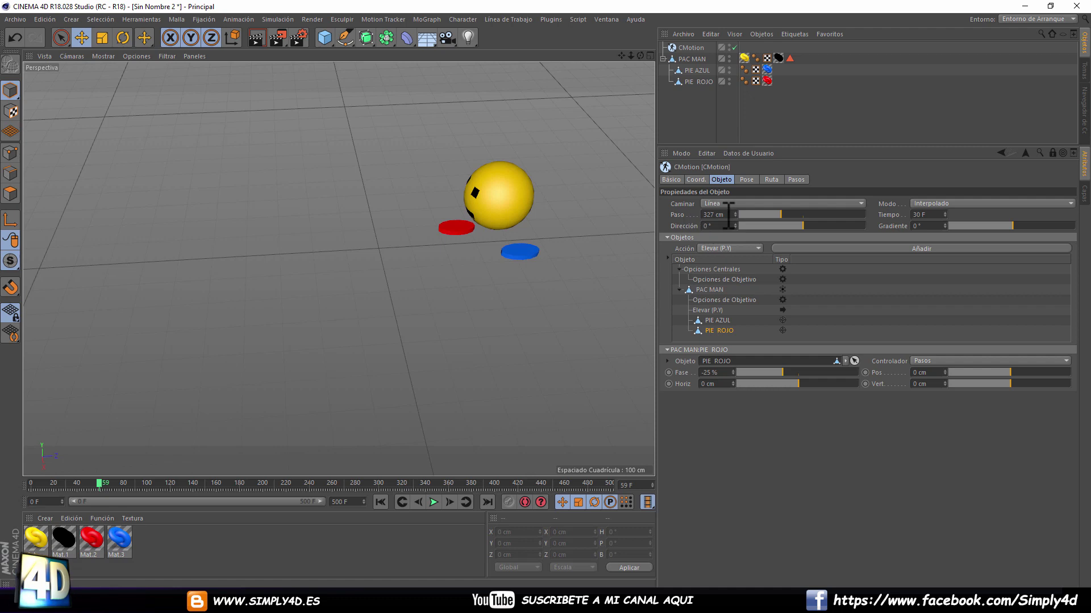
- Raise the step time to 80 frames and replay the walk from frame 0
double_click(920, 215)
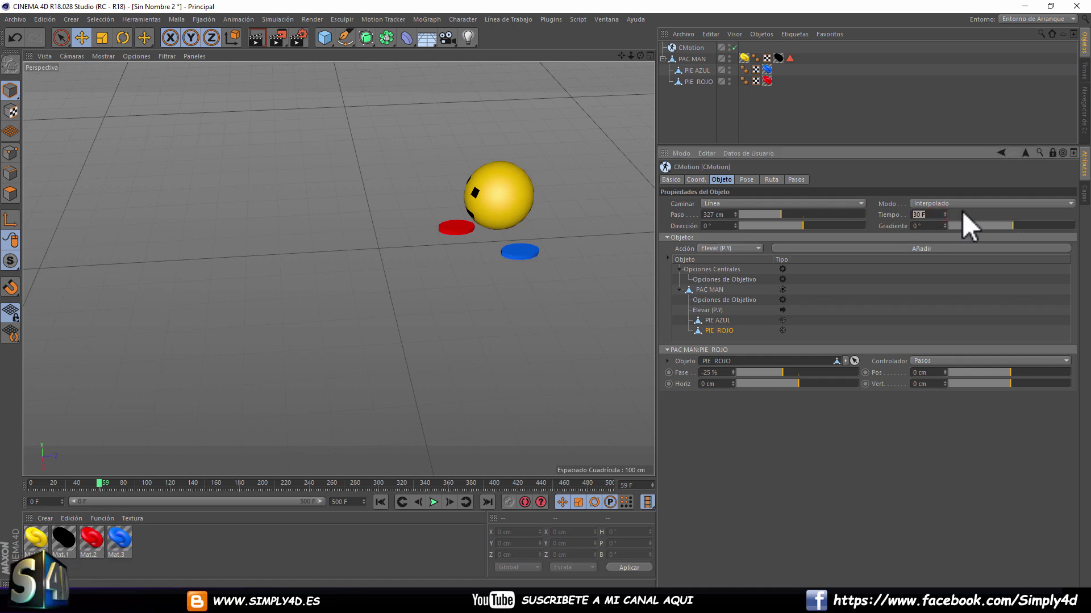
drag(946, 212, 945, 182)
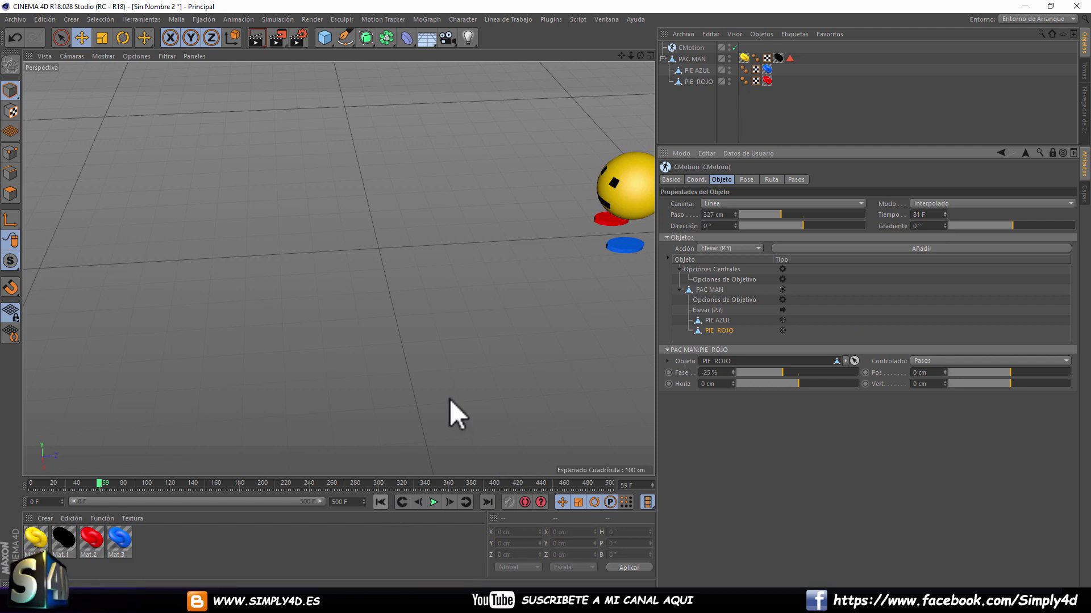
click(381, 502)
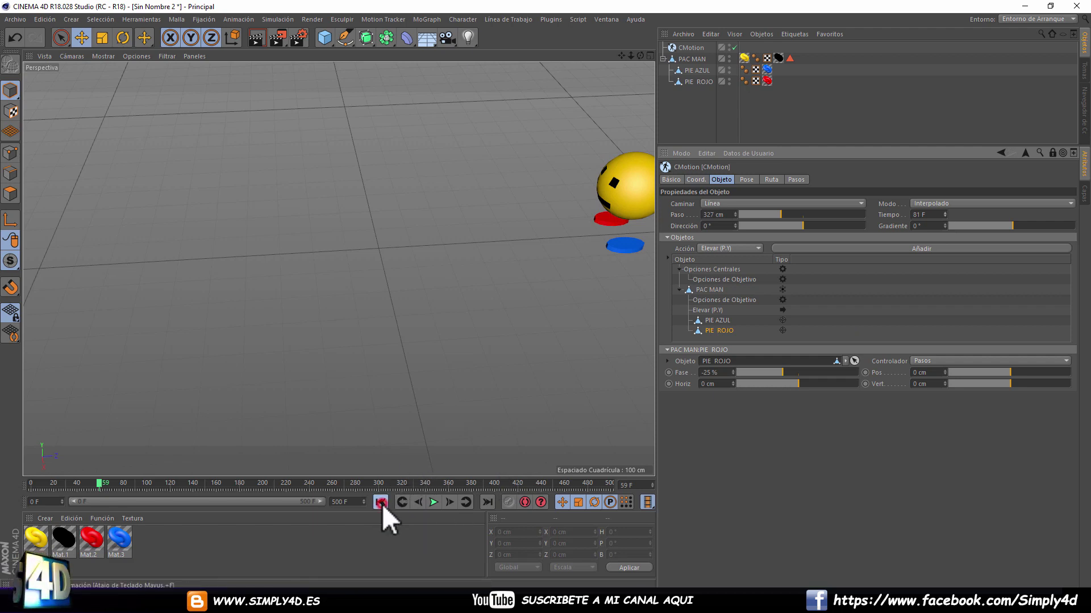
click(435, 502)
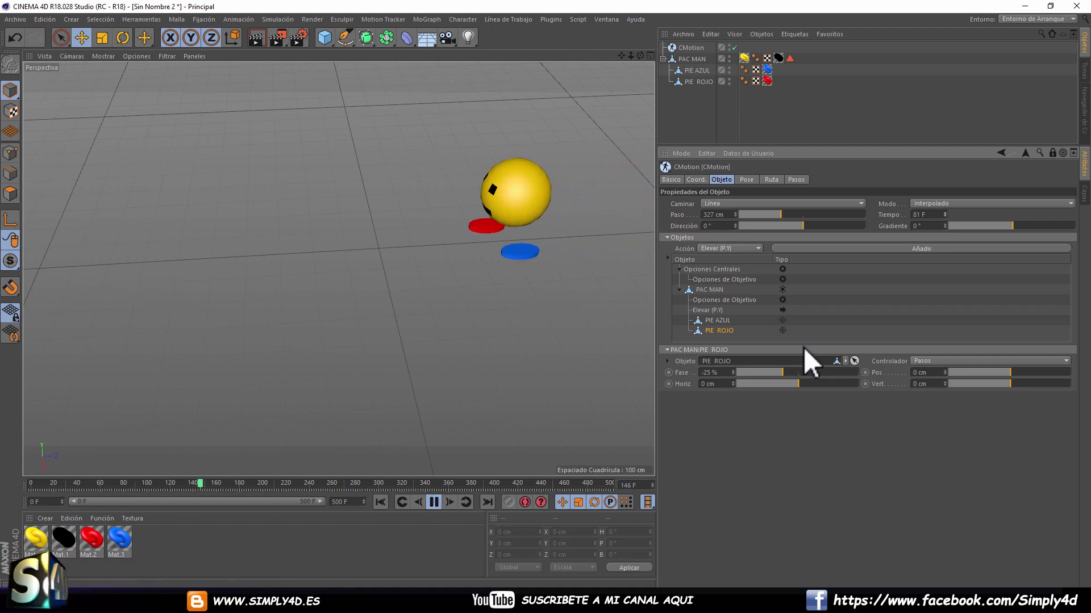
click(435, 502)
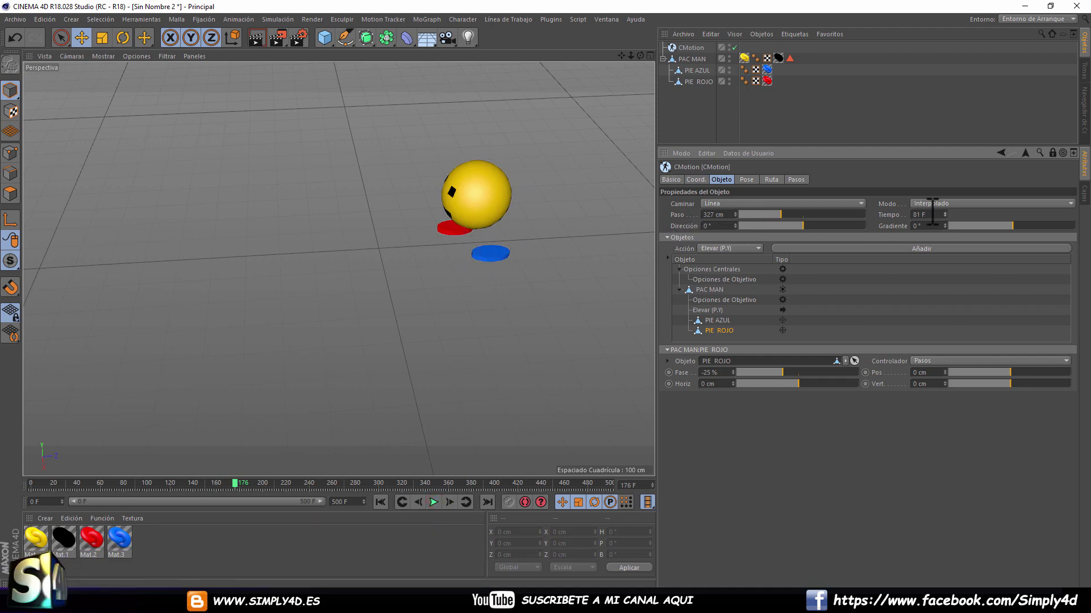
- Shorten both the step time and step length, replaying the walk to compare
drag(944, 214, 940, 225)
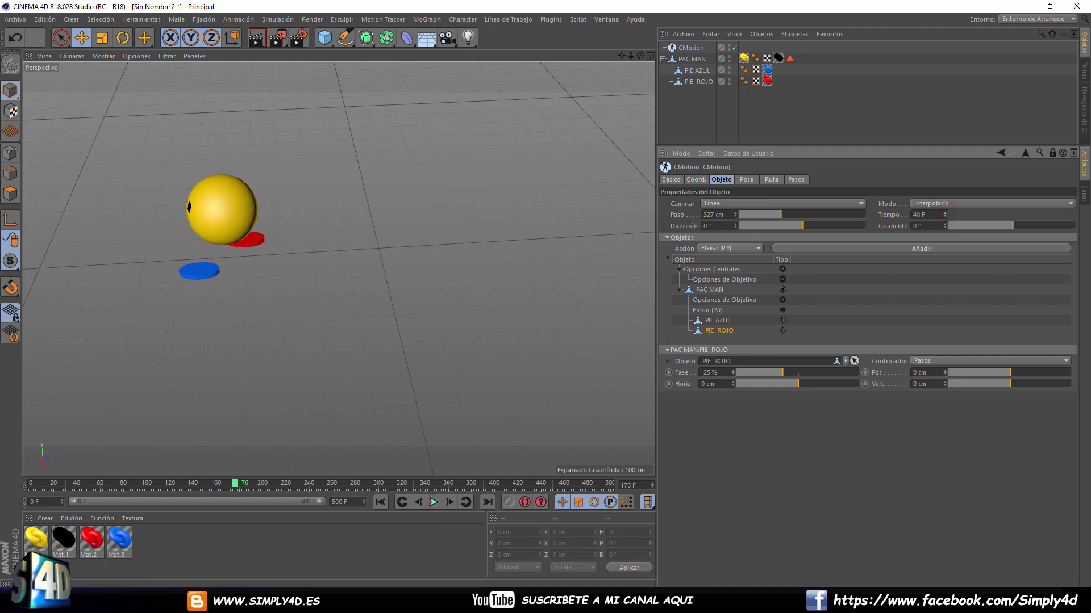
click(381, 502)
click(434, 502)
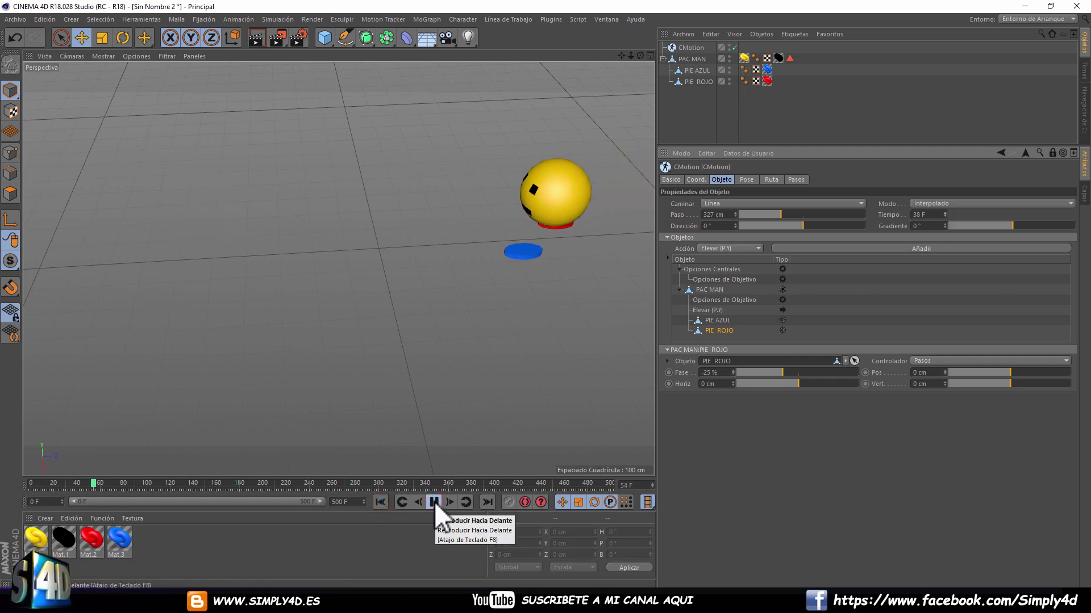
click(434, 502)
drag(781, 215, 748, 214)
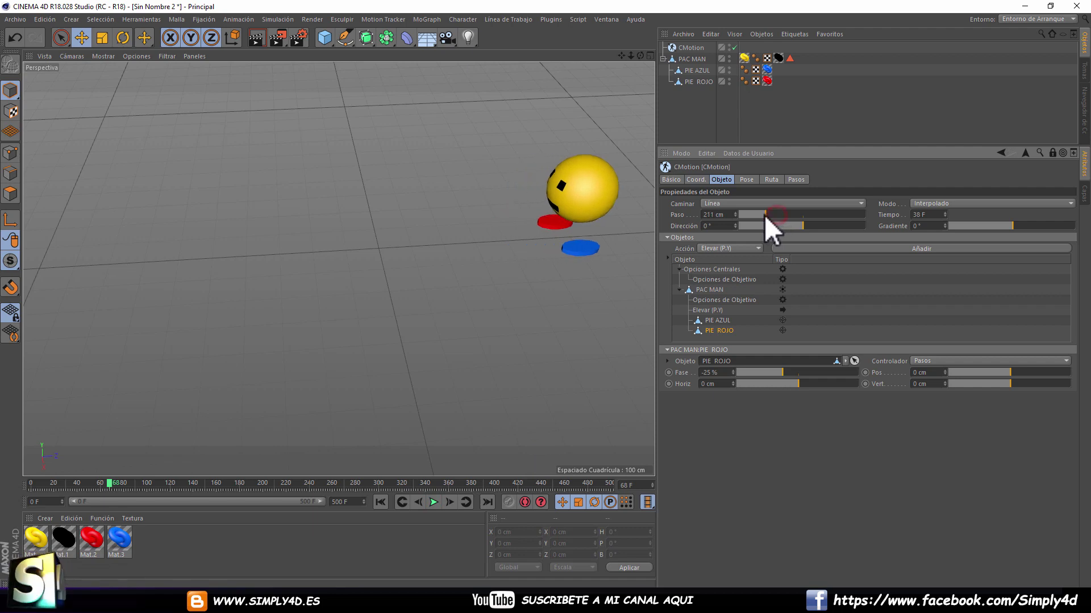
click(434, 502)
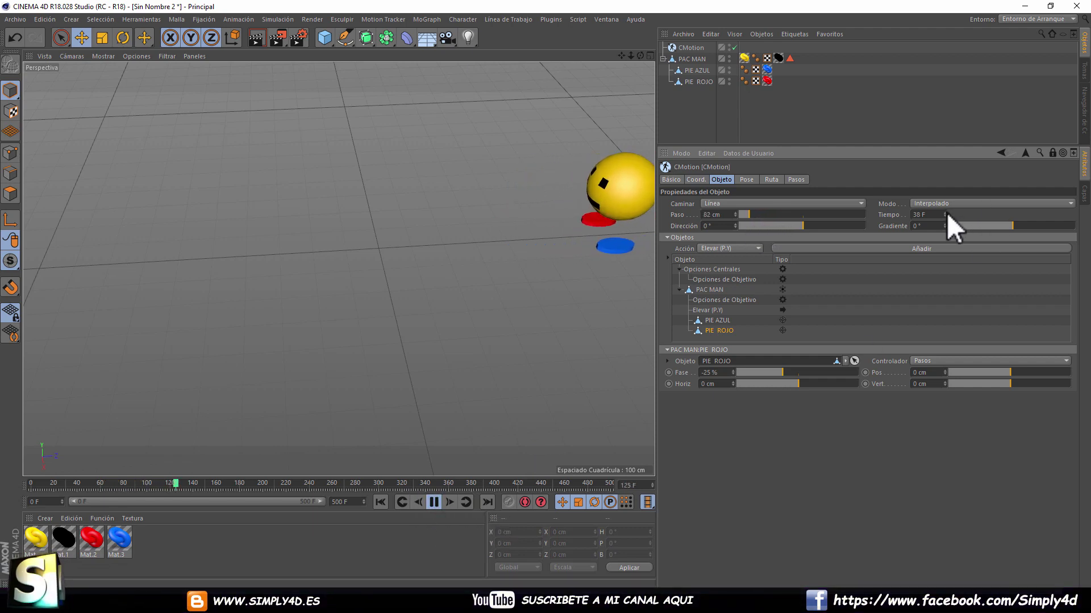
- Set the step time to 30 F and step length to 153 cm, then rewind
drag(945, 215, 944, 228)
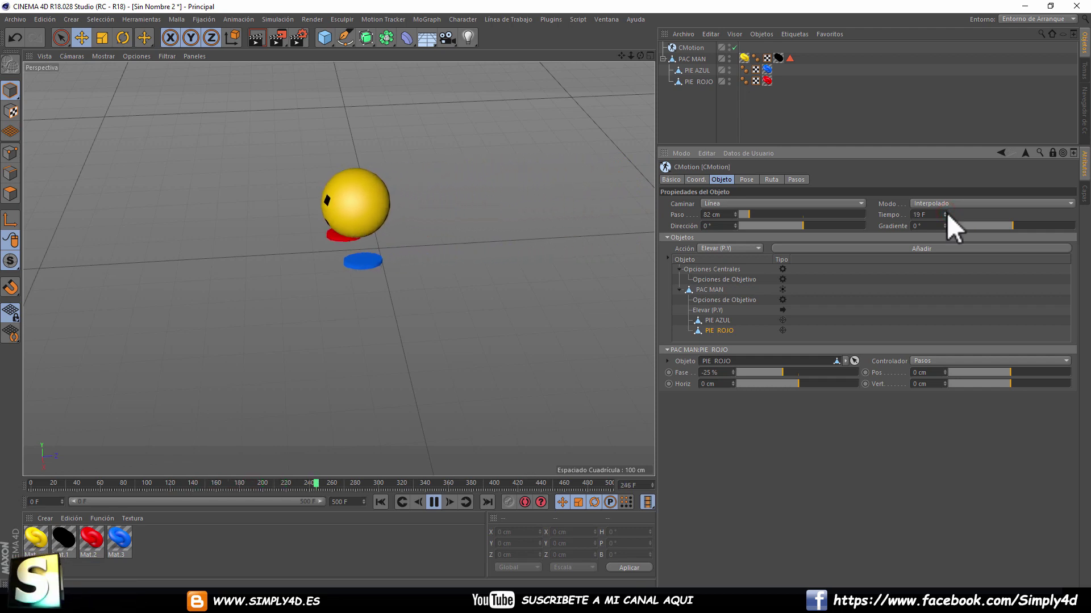
drag(945, 214, 945, 205)
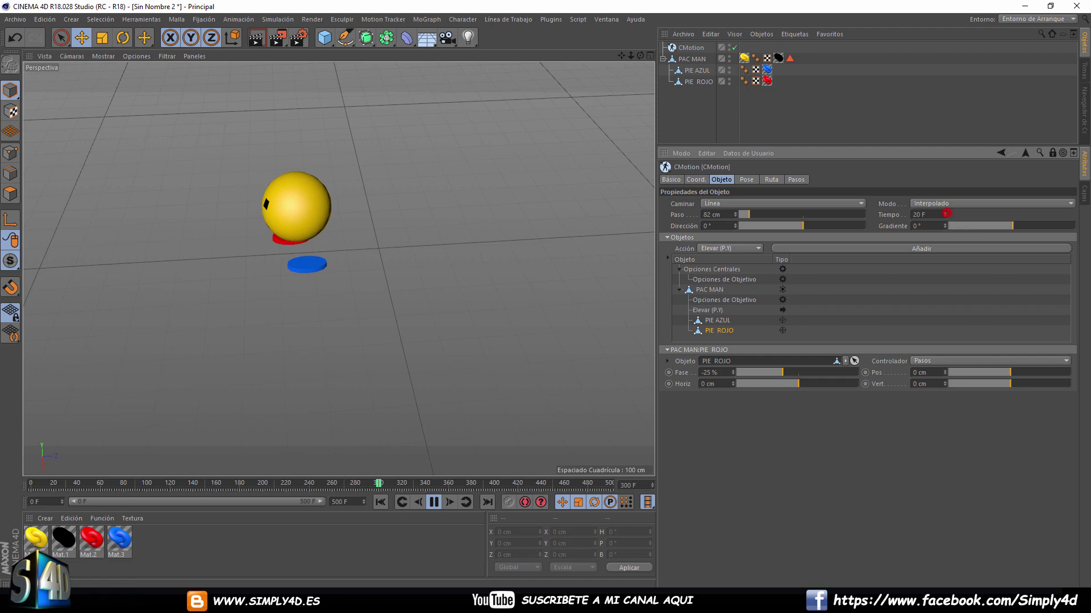
click(757, 214)
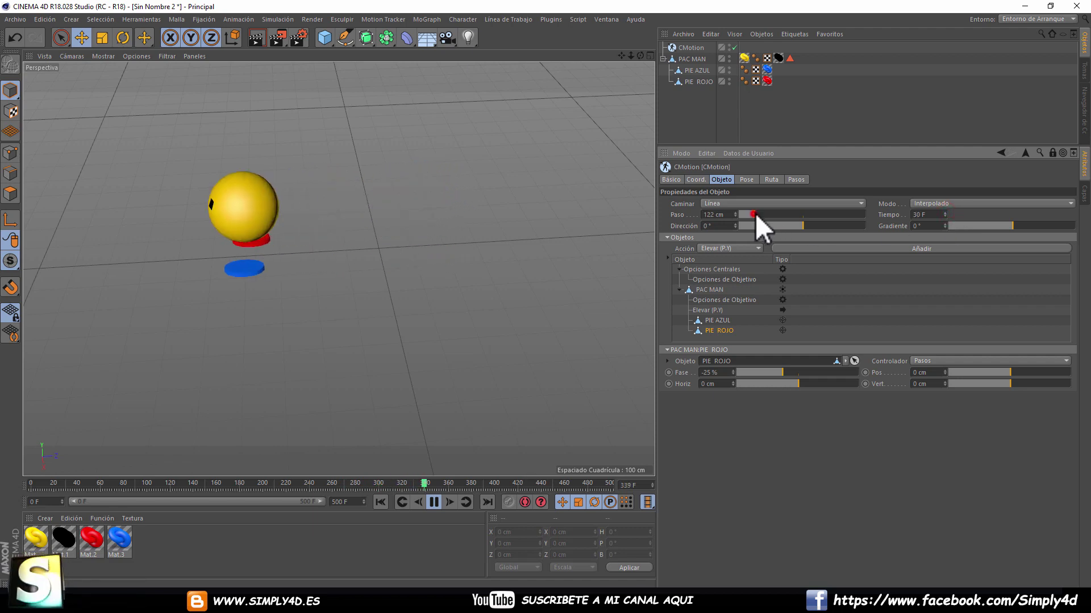
click(418, 503)
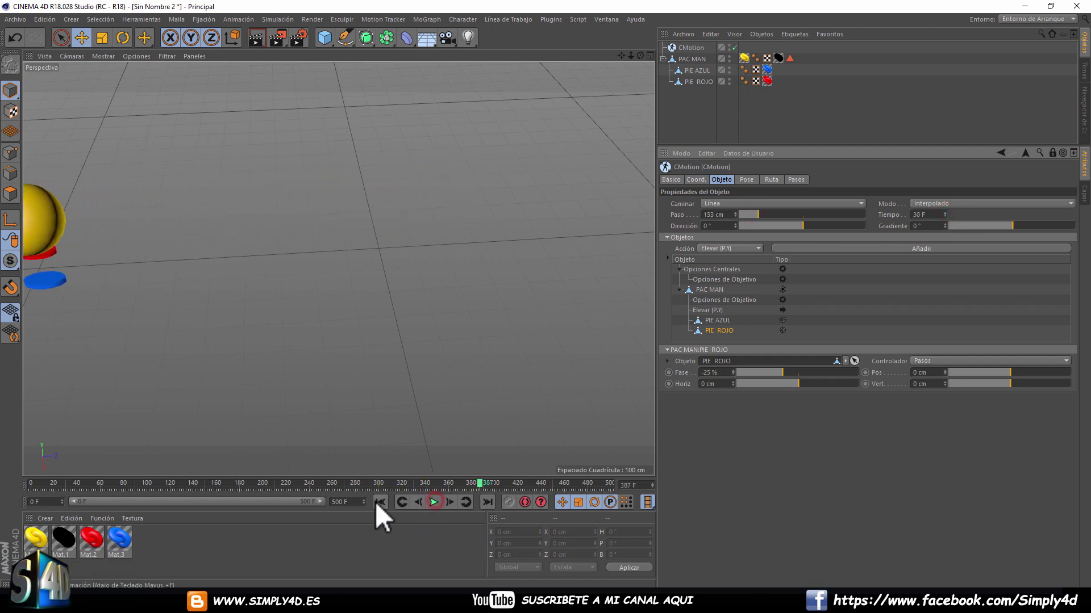
click(380, 502)
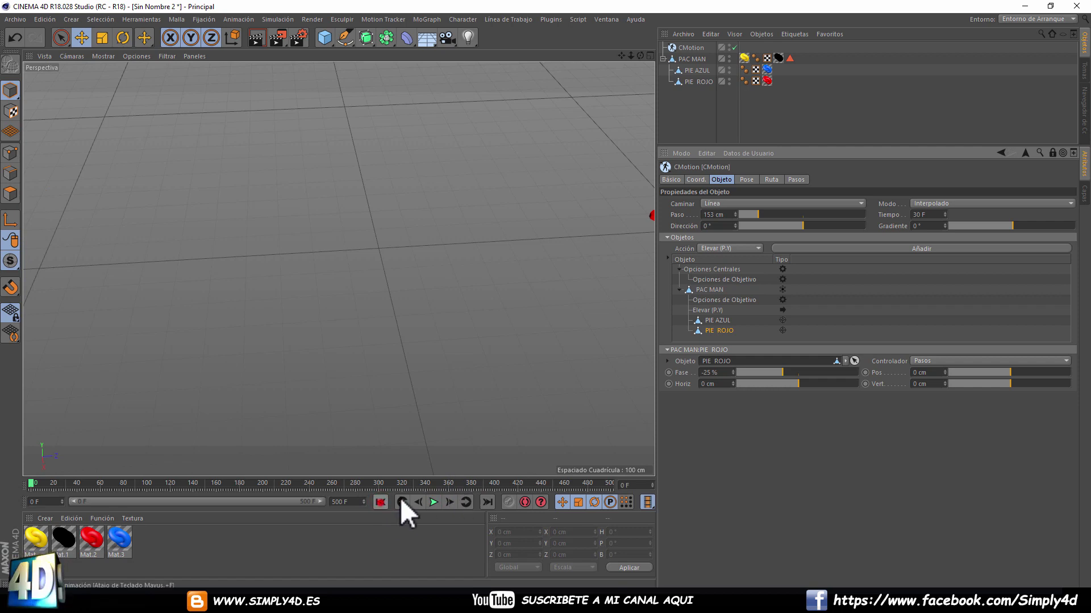
- Orbit to a new angle, preview the walk to frame 146, and scrub back to 0
scroll(462, 279, down, 3)
mouse_move(462, 279)
alt+mouse_down()
mouse_move(363, 287)
mouse_move(414, 305)
mouse_move(482, 241)
mouse_move(471, 289)
mouse_move(489, 427)
alt+mouse_up()
click(434, 502)
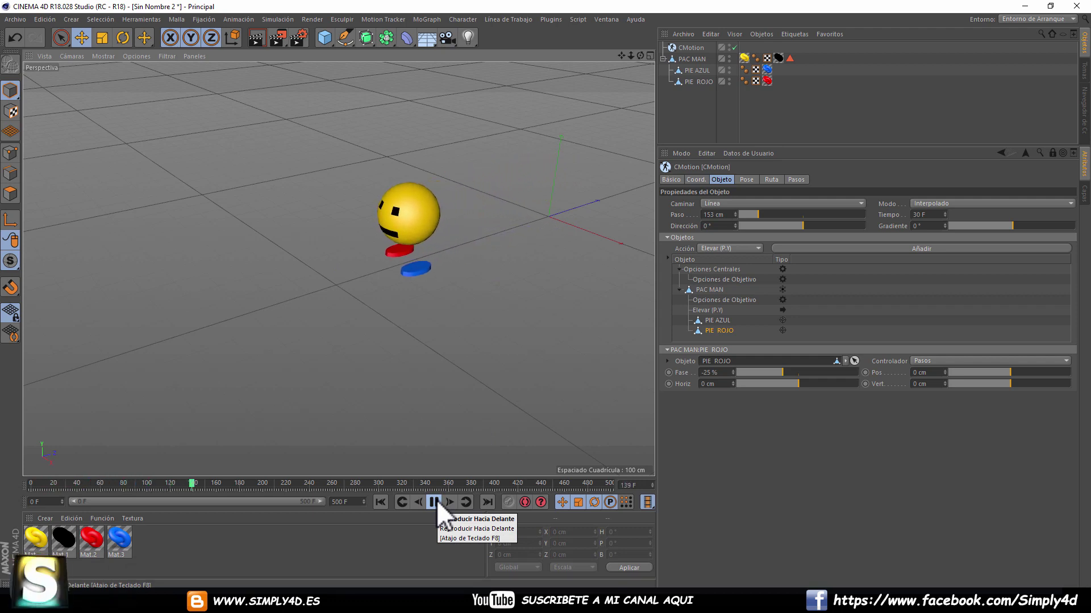
click(435, 502)
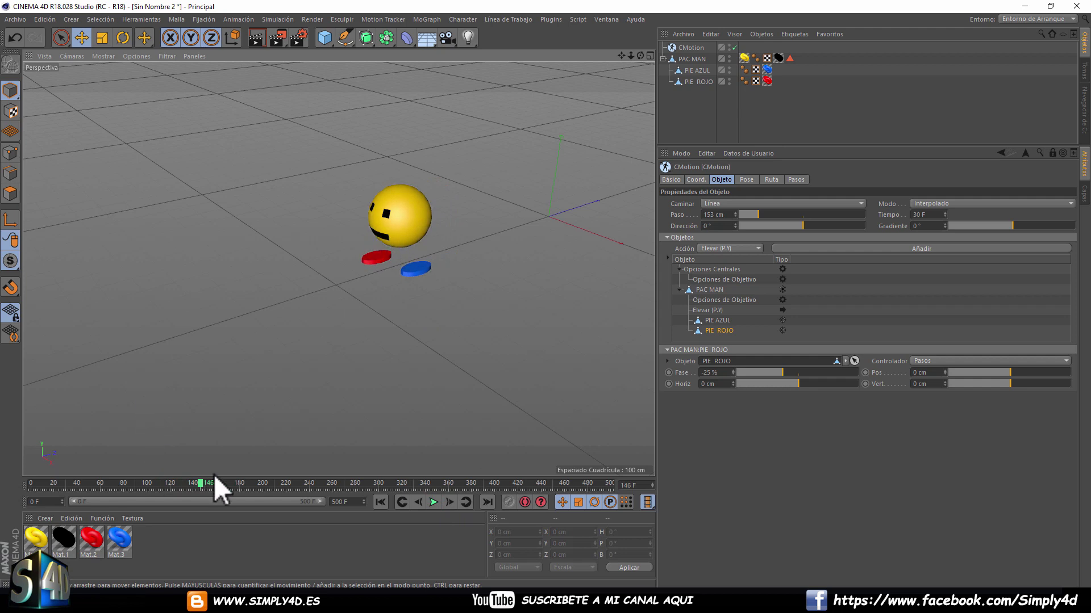
drag(205, 483, 4, 480)
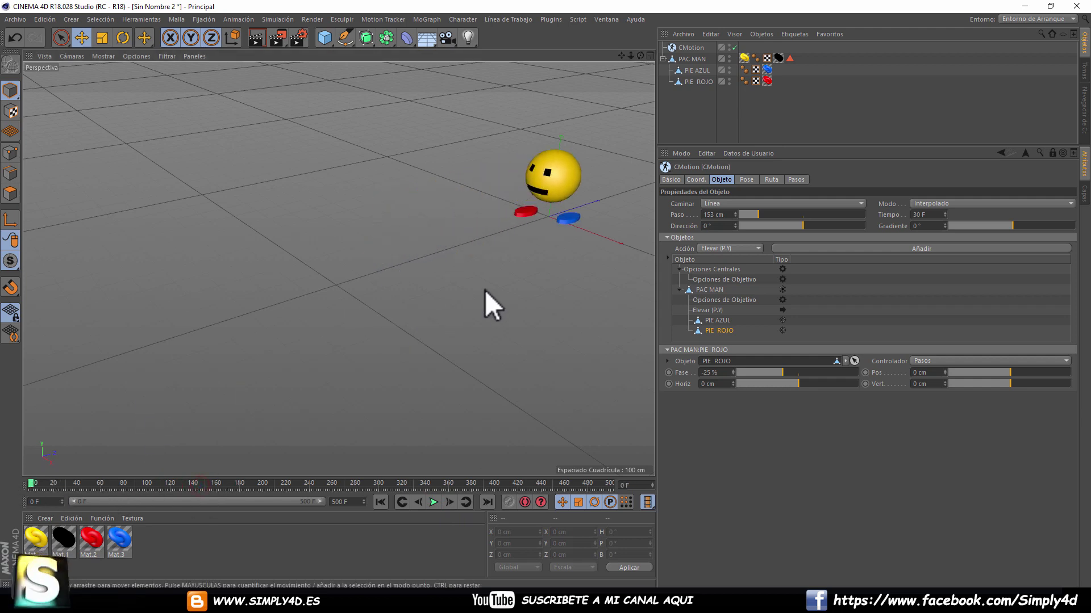
- Add the Balancear (R.Z) swing action to PAC MAN in CMotion's Objetos list
click(690, 48)
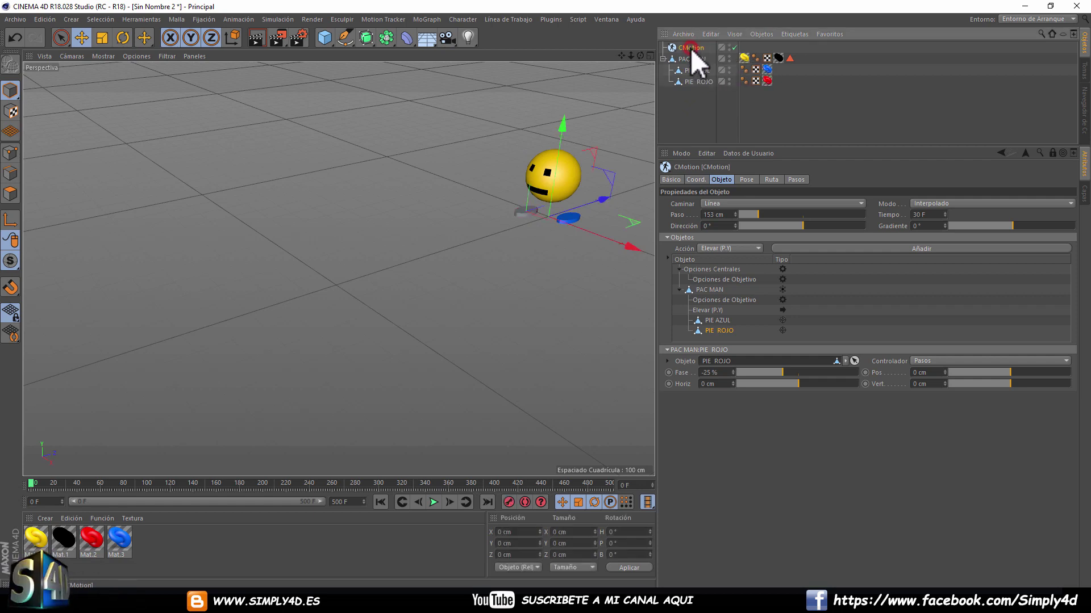
click(708, 290)
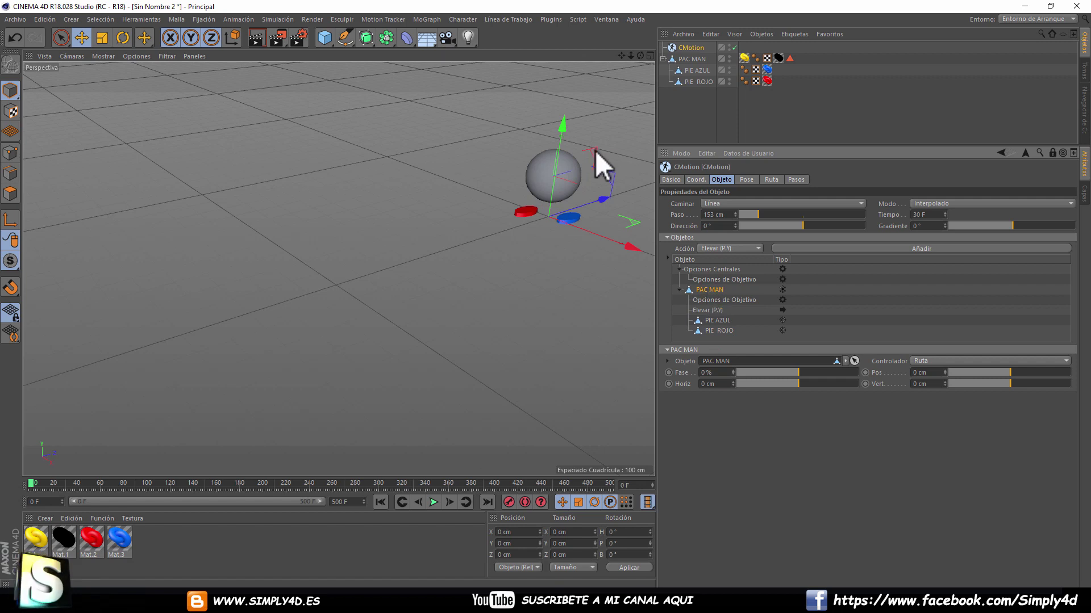
scroll(574, 221, up, 2)
scroll(574, 221, up, 3)
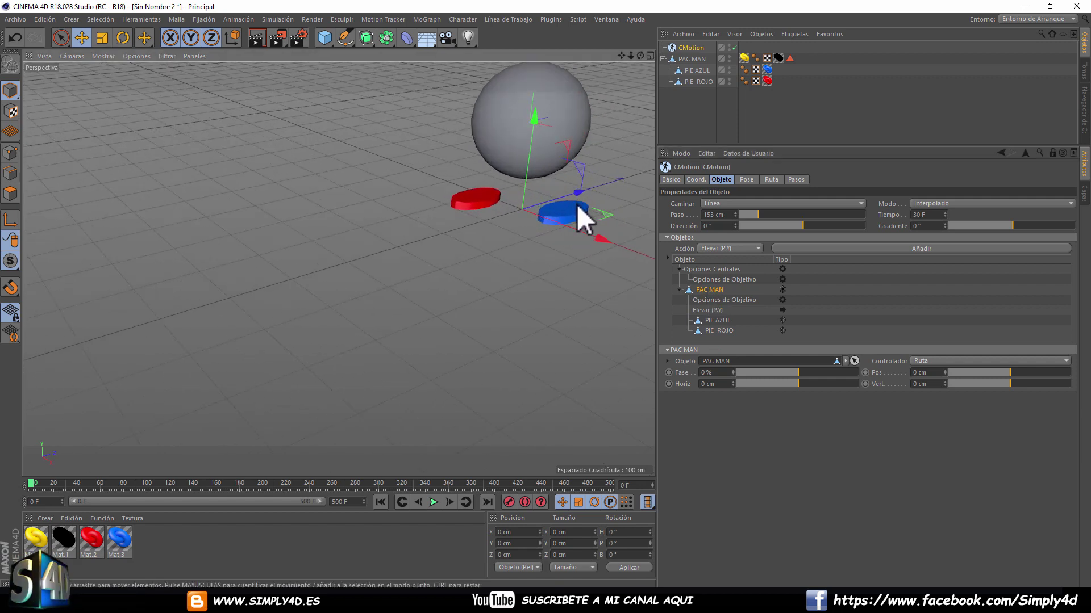
scroll(580, 219, down, 2)
click(757, 248)
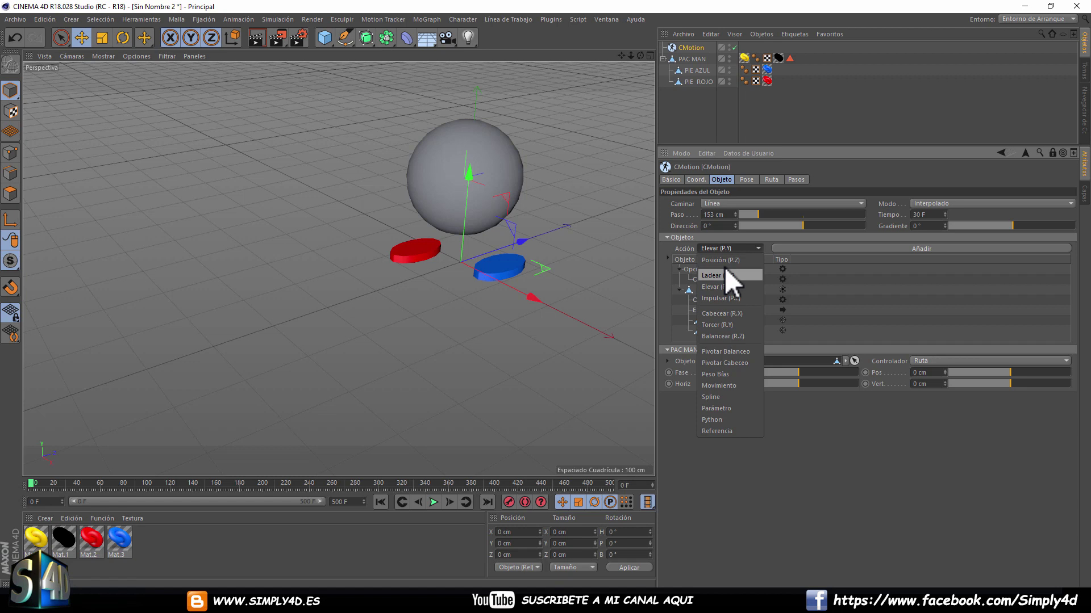
click(717, 336)
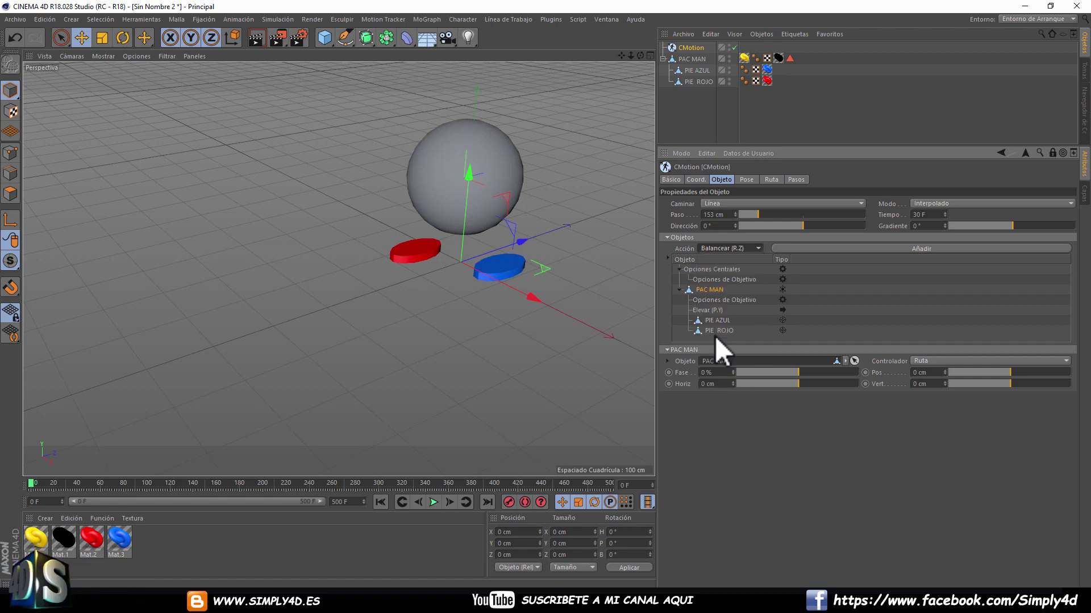
click(923, 249)
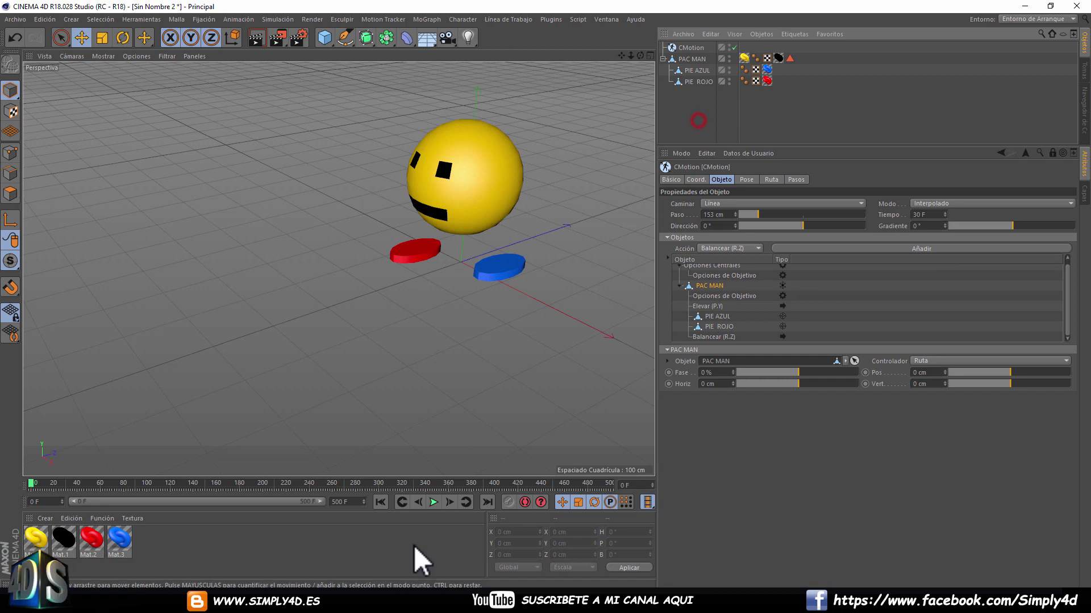
- Preview the swing, pick the Torcer (R.Y) twist action, and replay to frame 183
click(433, 502)
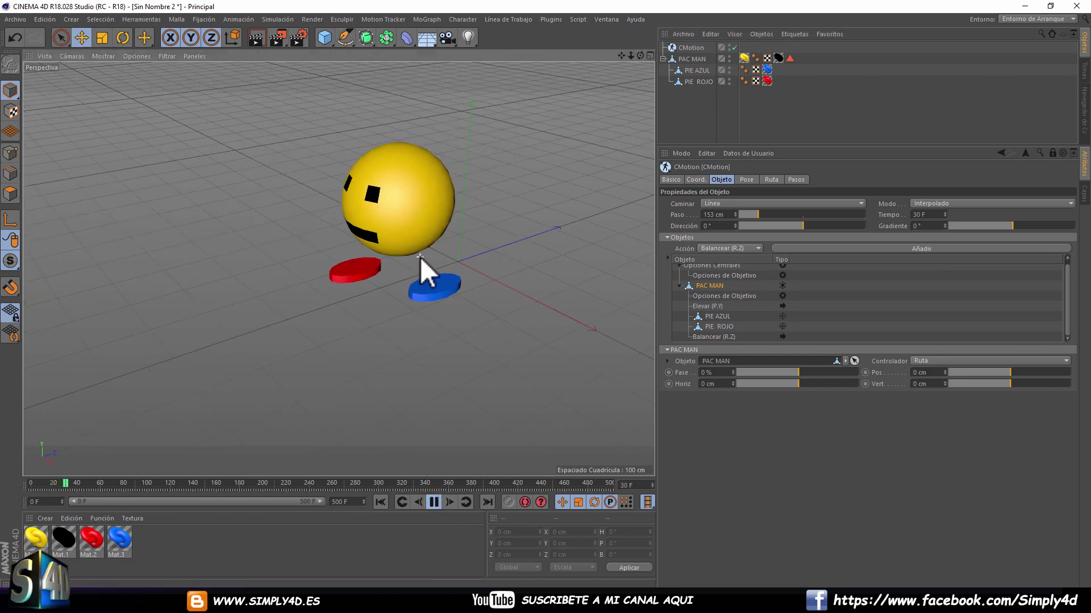
alt+drag(520, 205, 503, 221)
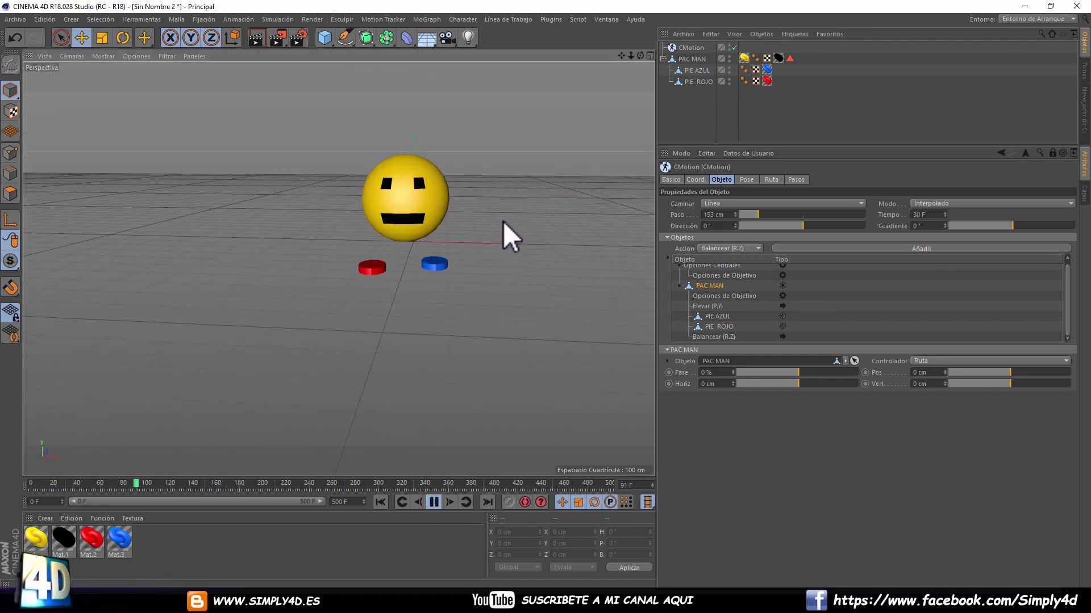
click(433, 501)
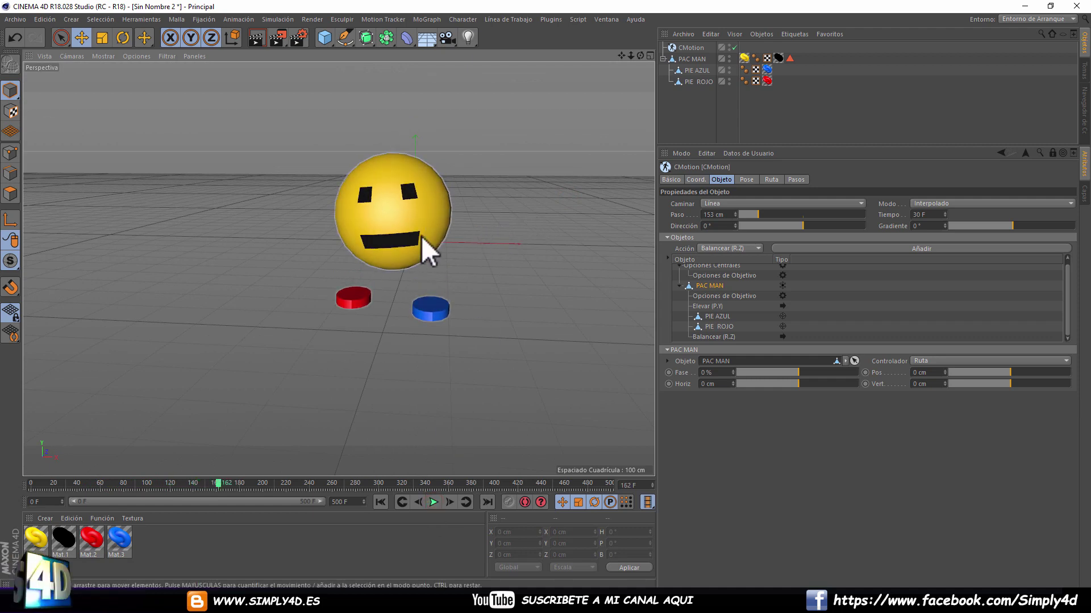
click(731, 251)
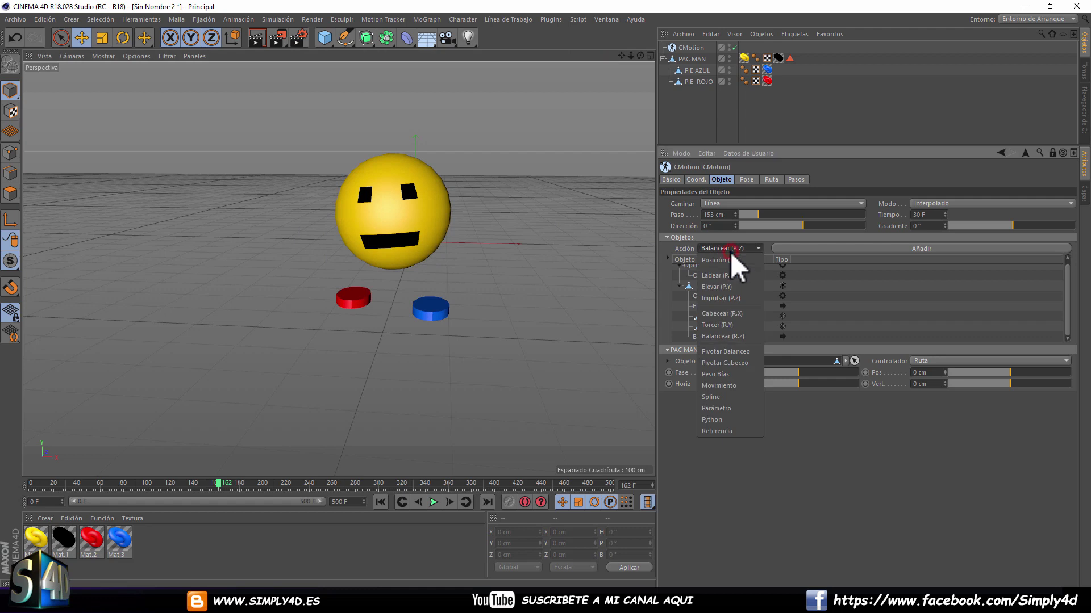
click(716, 324)
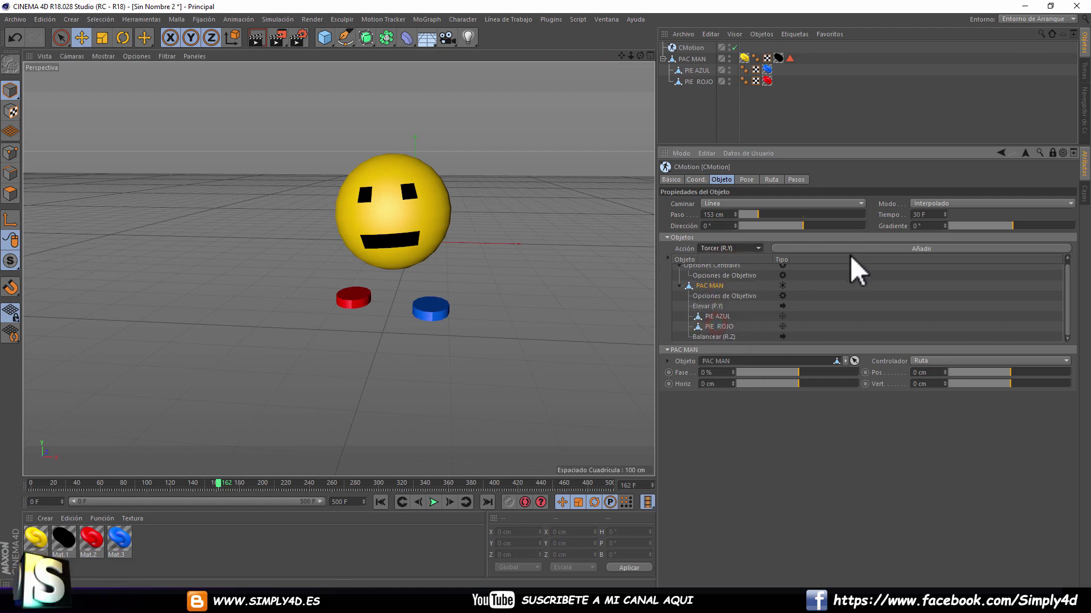
click(380, 502)
click(433, 501)
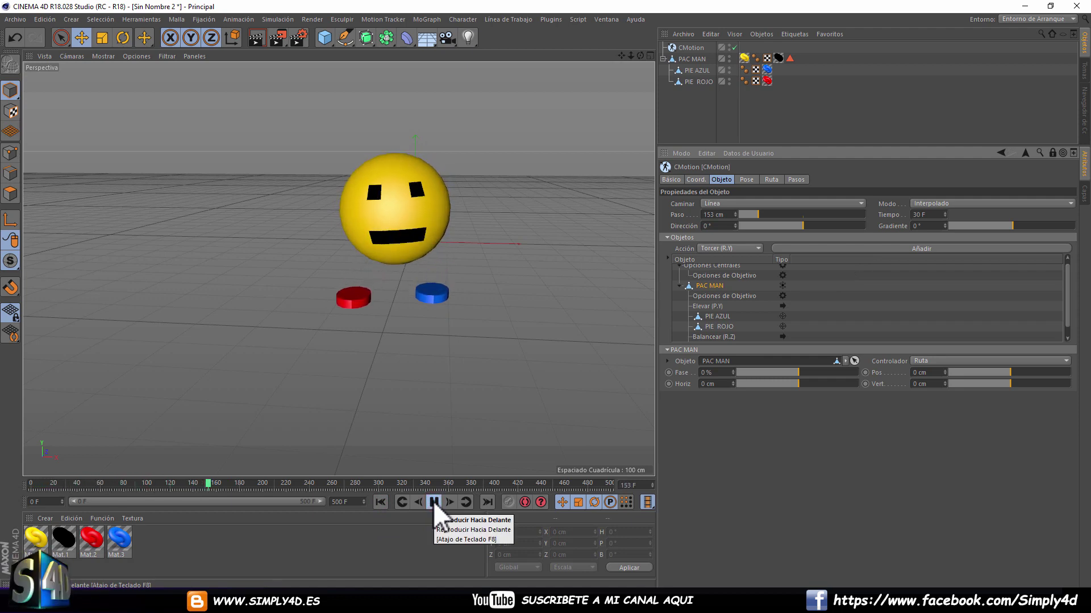
click(433, 501)
- Add the Elevar (P.Y) lift action to PAC MAN and rewind the timeline
click(728, 250)
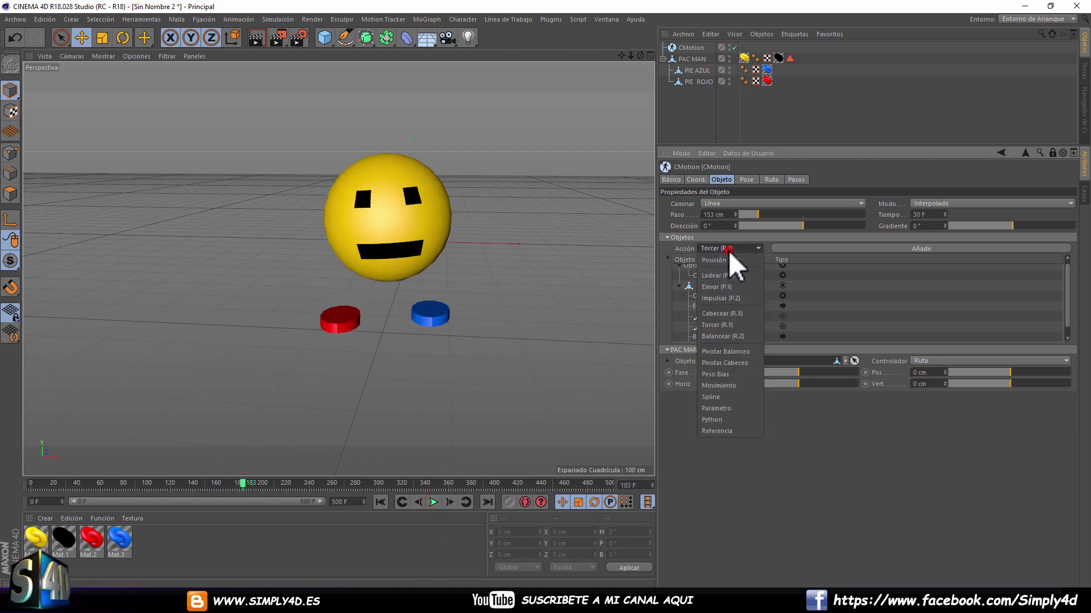
click(716, 287)
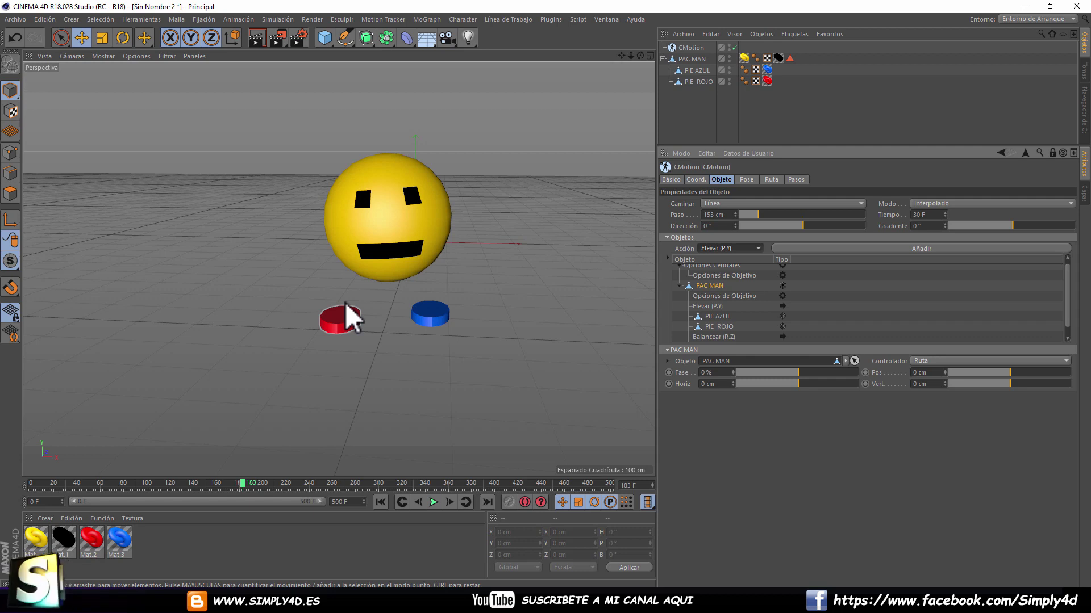
click(909, 248)
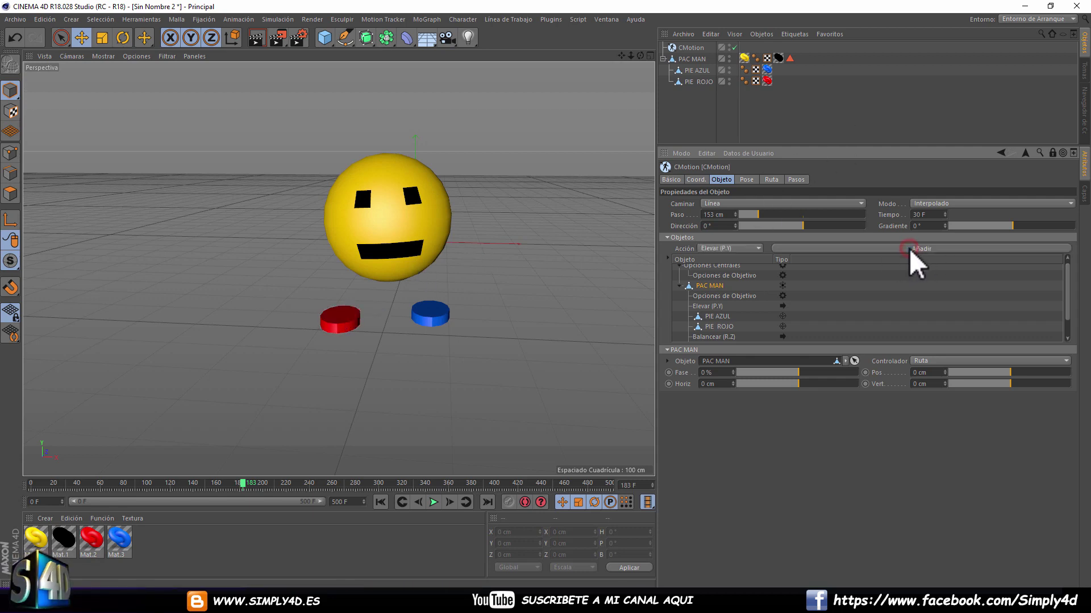
click(382, 502)
- Play the walk, switch to the maximised Right view, and pause
click(433, 502)
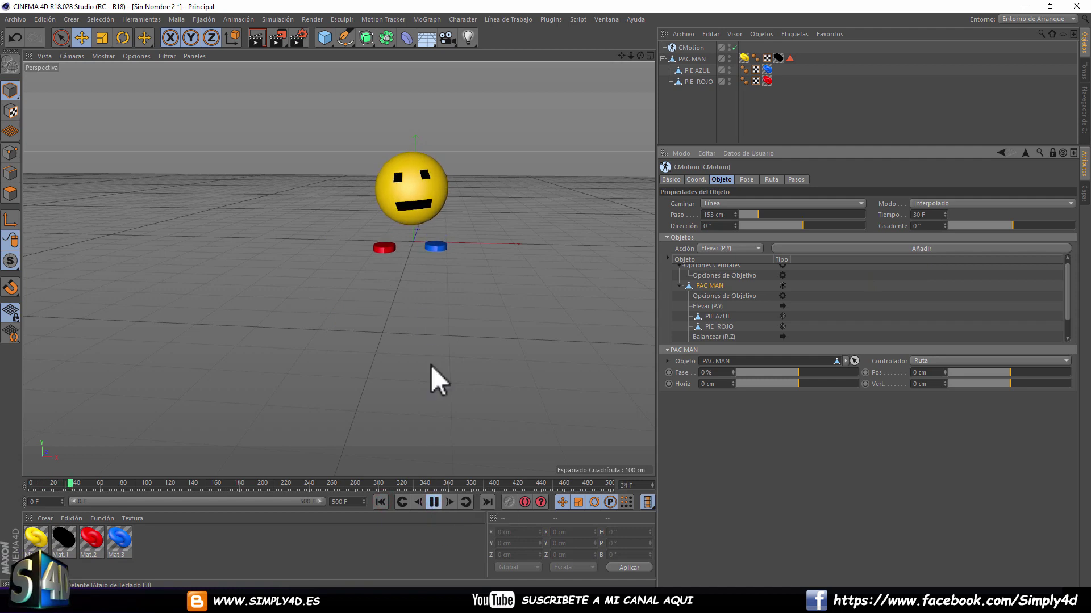
alt+drag(302, 219, 452, 238)
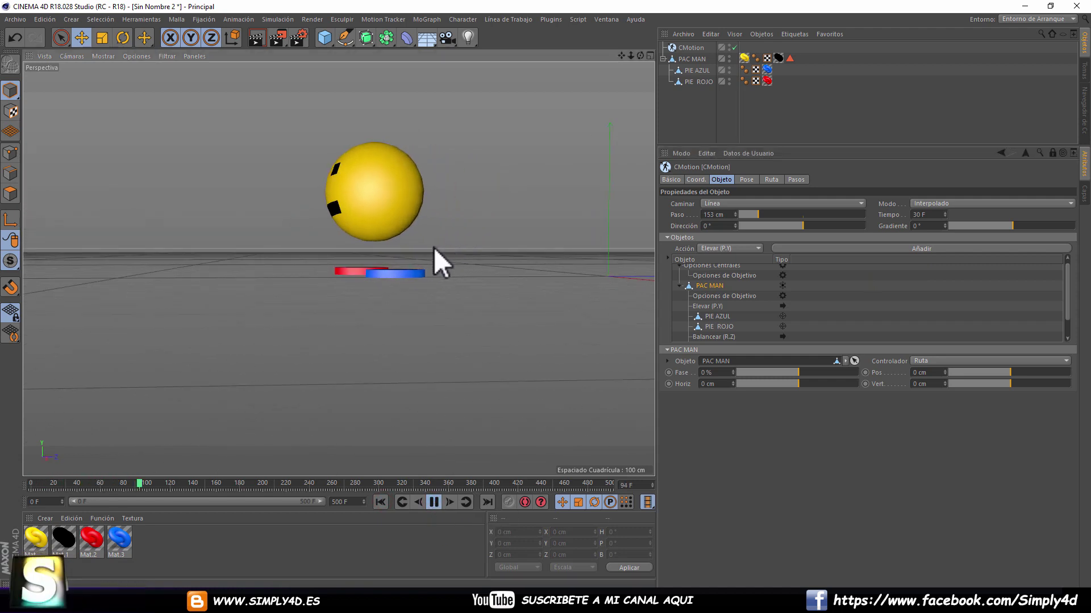
middle_click(434, 247)
middle_click(309, 324)
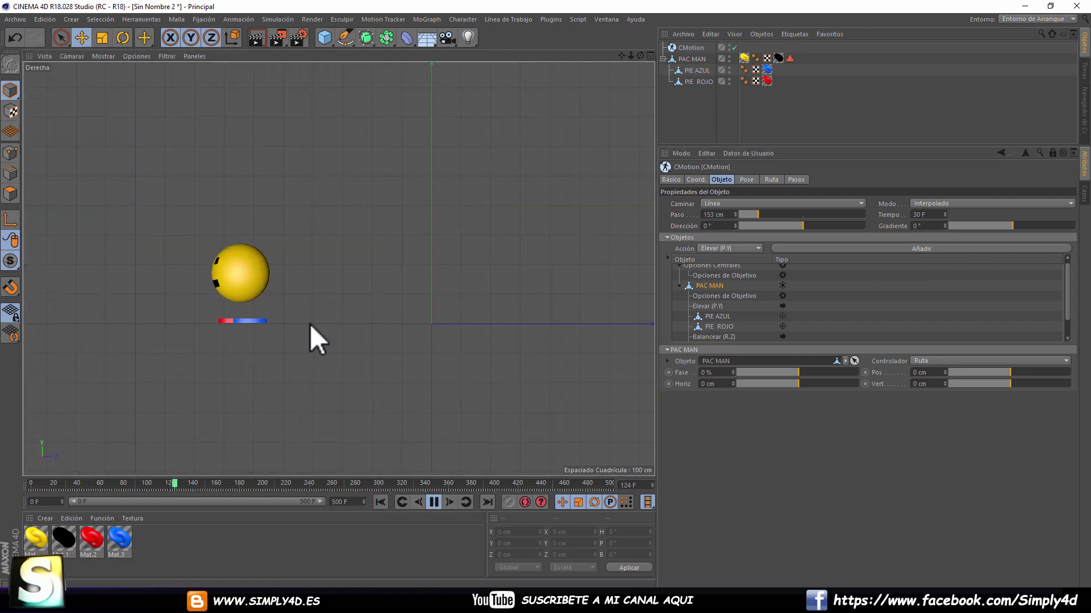
click(434, 502)
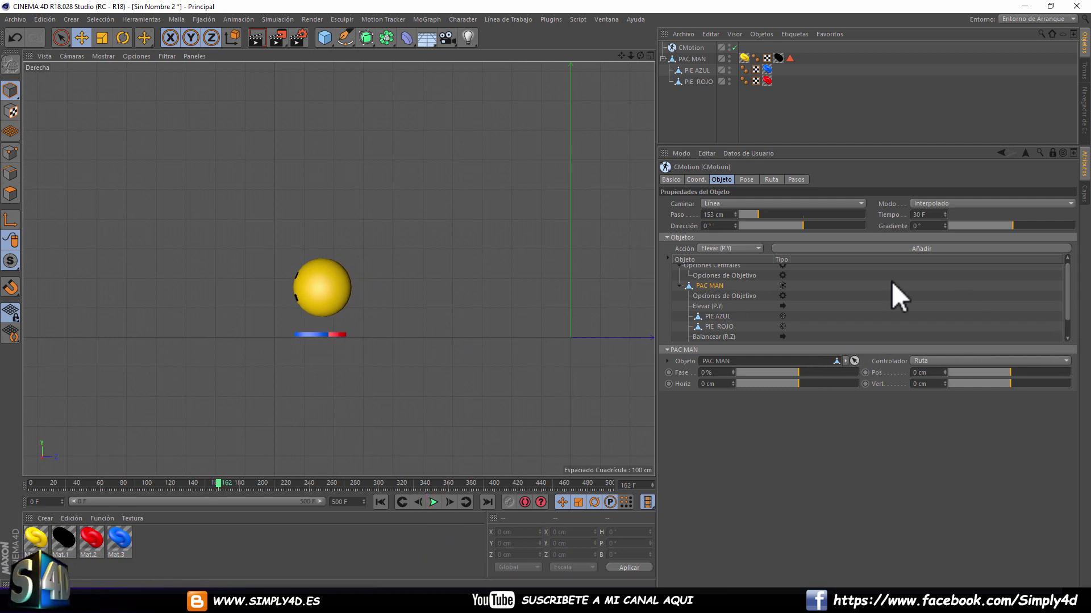
- Move PIE AZUL and PIE ROJO below the last Elevar (P.Y) action and toggle Torcer (R.Y)
drag(1066, 293, 1069, 306)
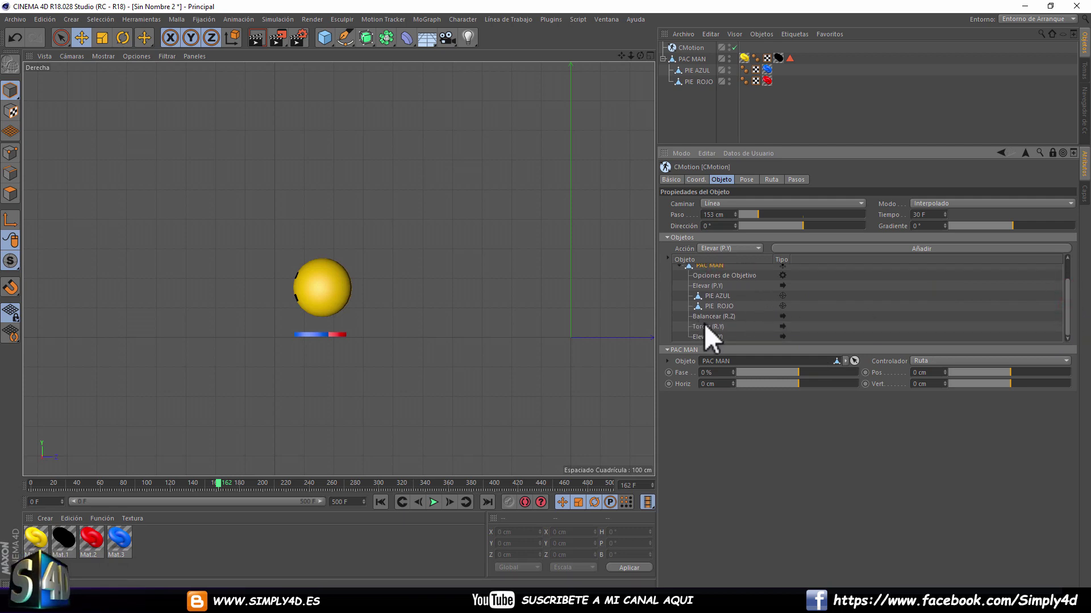
drag(748, 298, 725, 291)
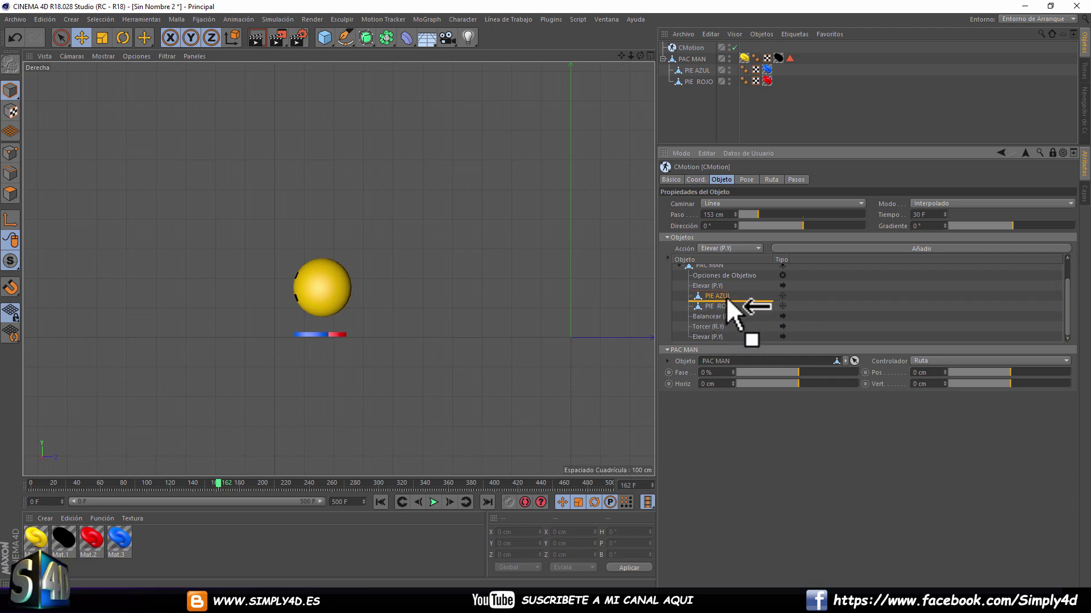
drag(723, 291, 724, 327)
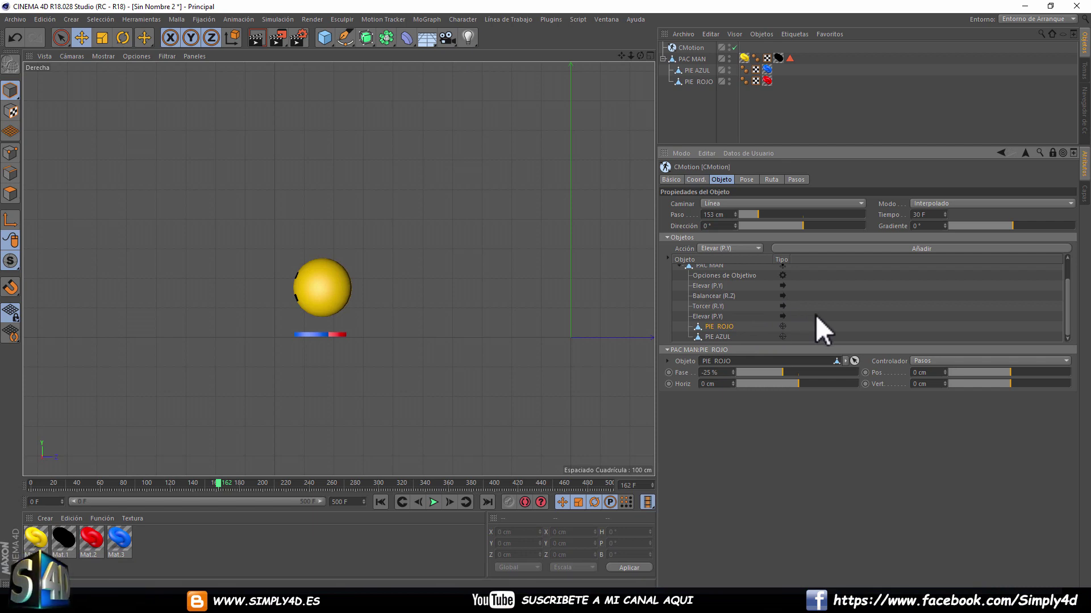
click(782, 306)
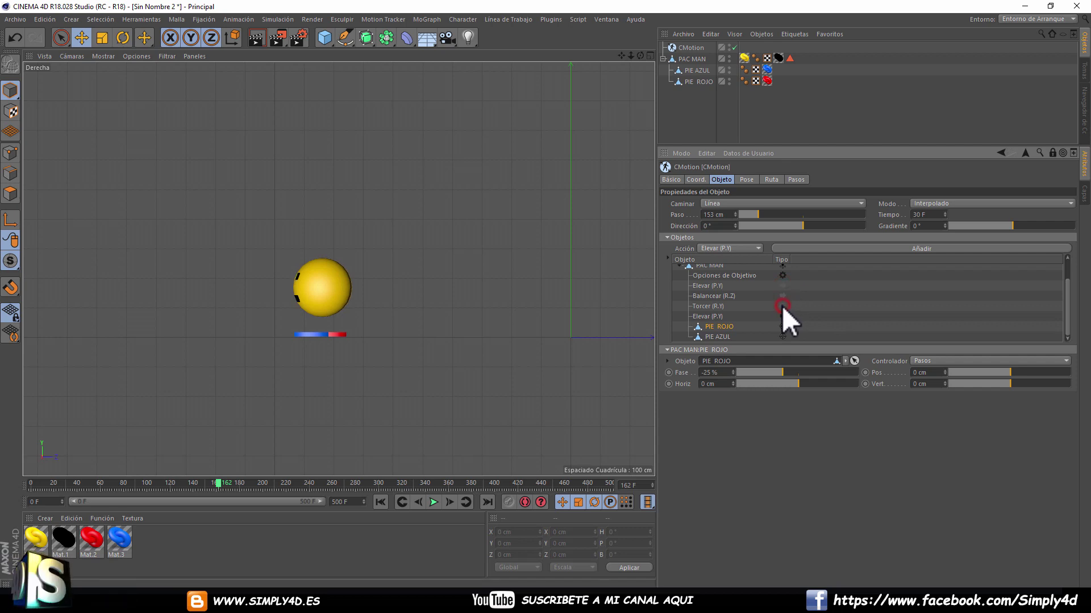
- Replay the walk to check the new order and inspect the last Elevar (P.Y) settings
click(381, 502)
click(433, 501)
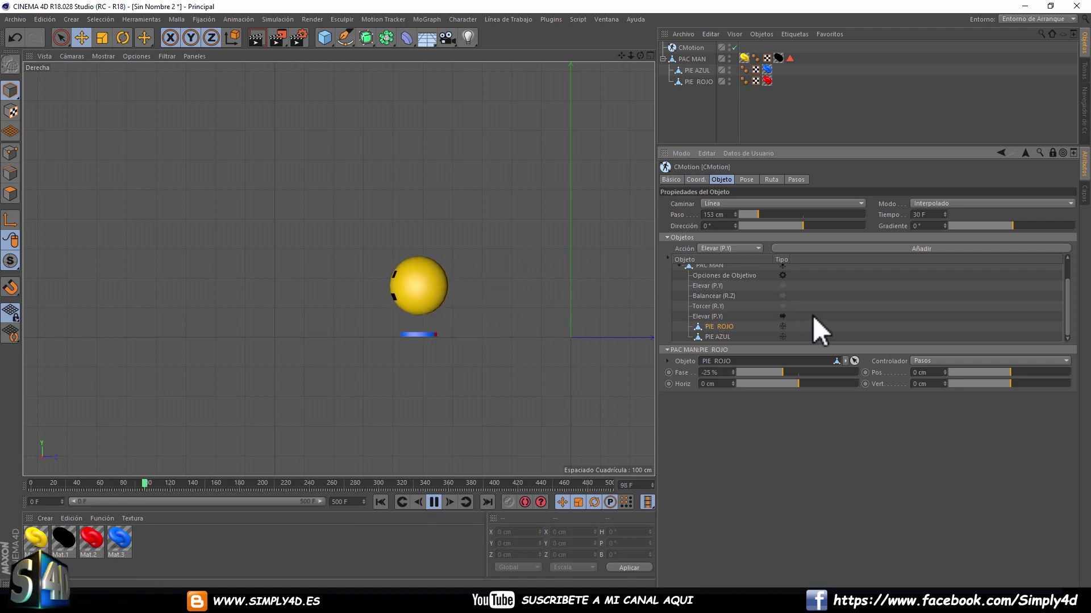
scroll(359, 299, up, 3)
scroll(366, 281, up, 3)
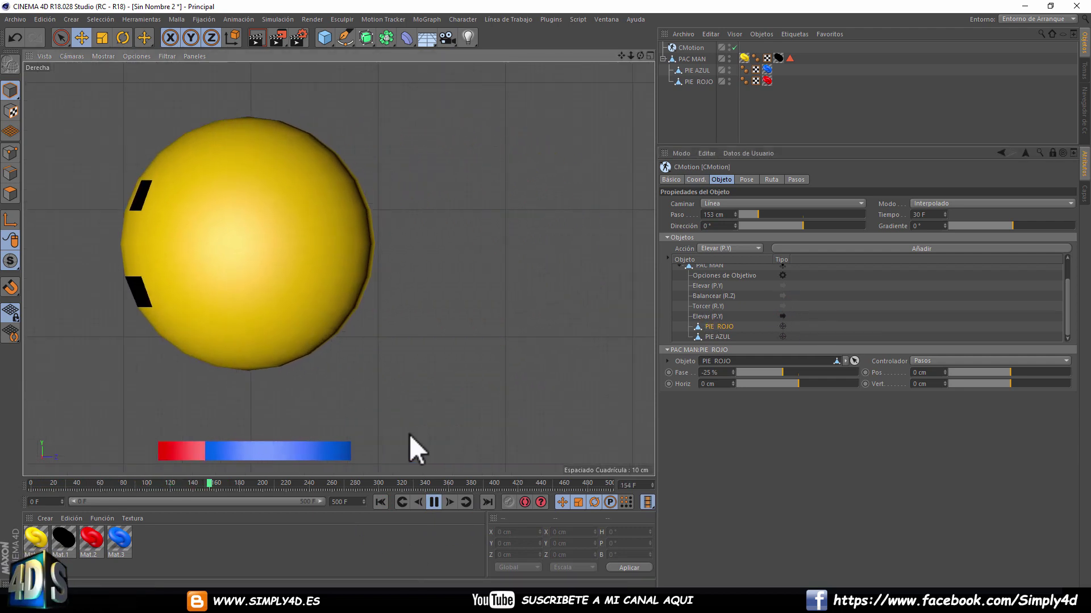
click(434, 502)
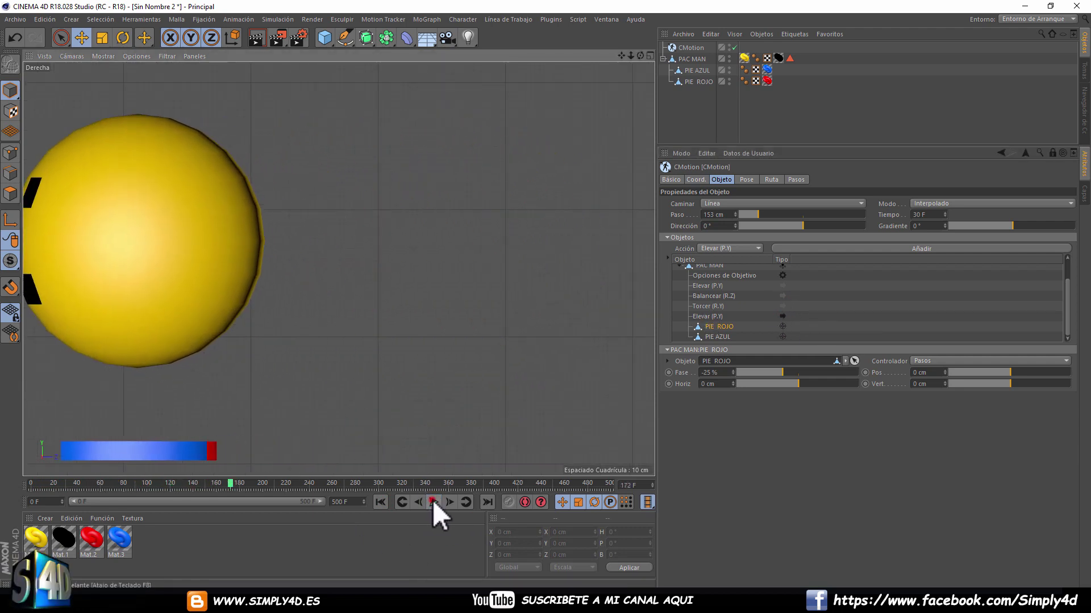
click(715, 317)
scroll(455, 296, down, 5)
alt+middle_drag(448, 293, 502, 293)
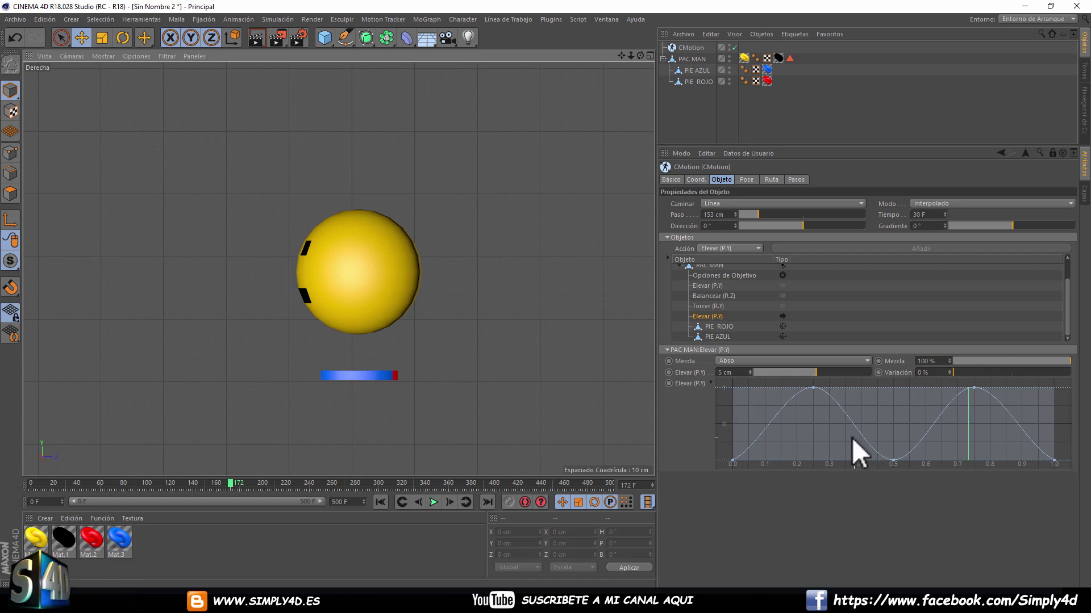
- Review the Balancear (R.Z) swing and Torcer (R.Y) twist actions in the CMotion list
click(707, 295)
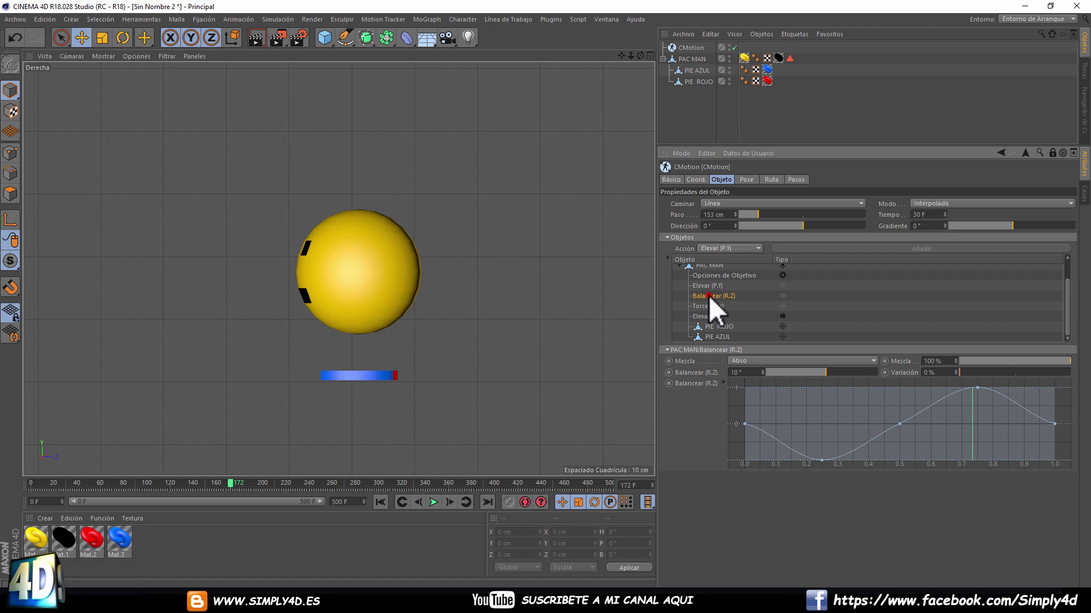
click(707, 306)
click(712, 316)
click(714, 306)
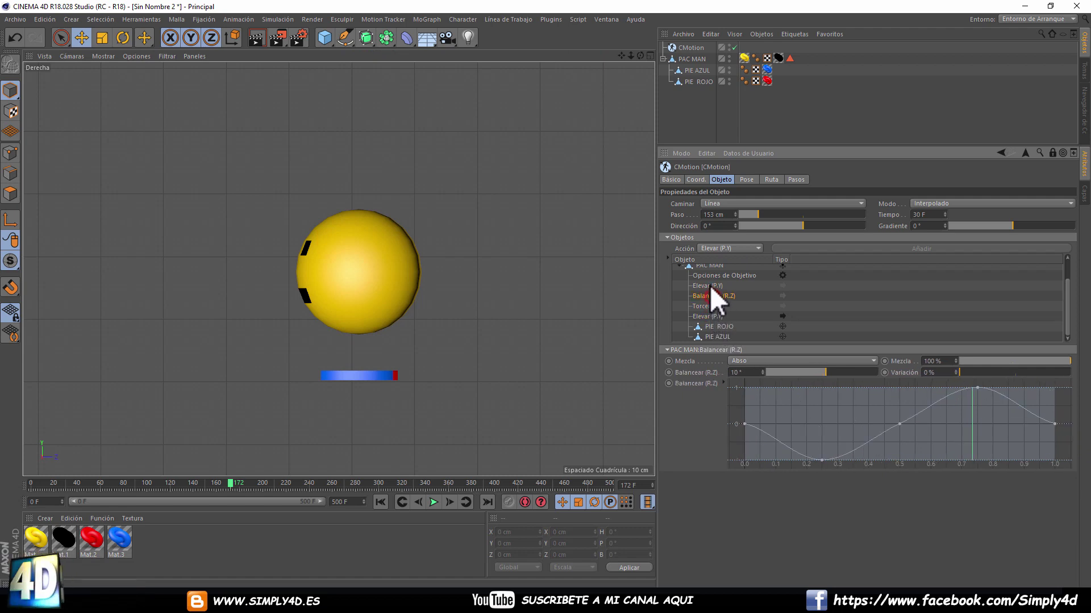
click(710, 292)
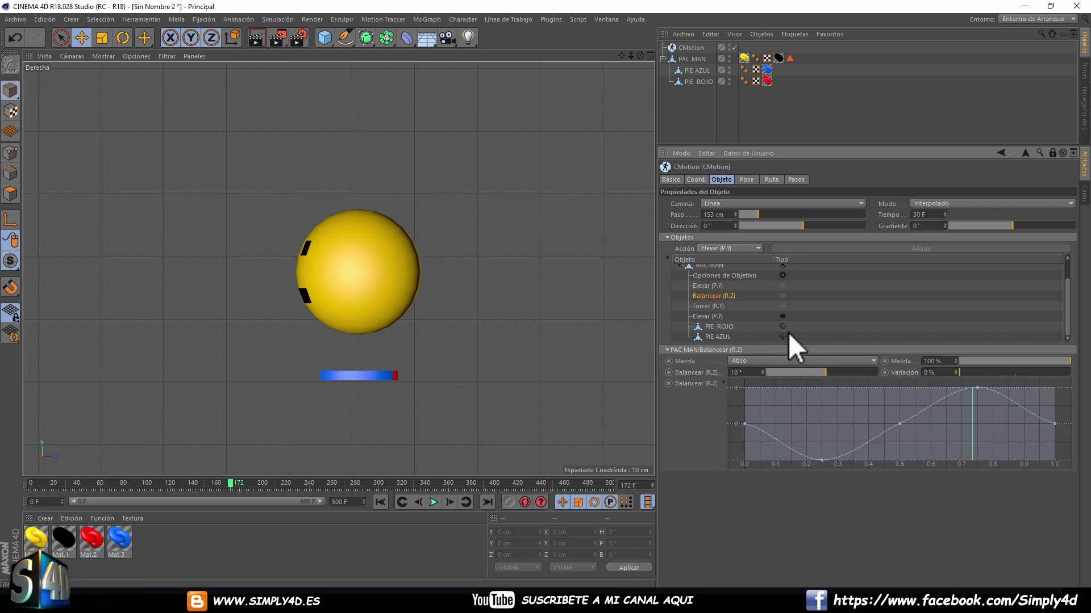
- Raise the Elevar (P.Y) lift to 23.3 cm and play the walk to check it
click(704, 316)
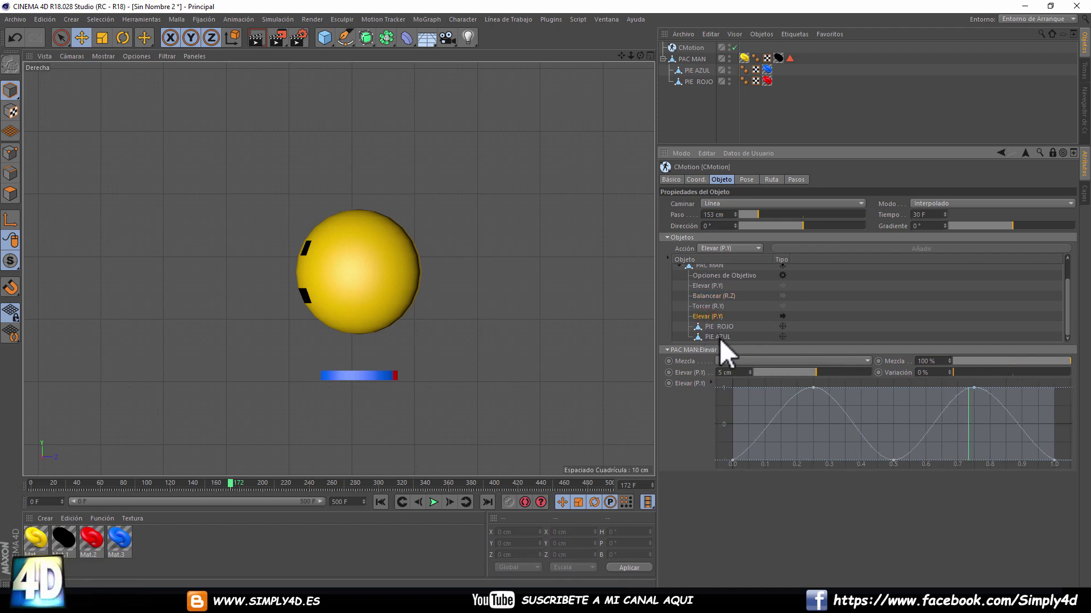
drag(817, 374, 827, 372)
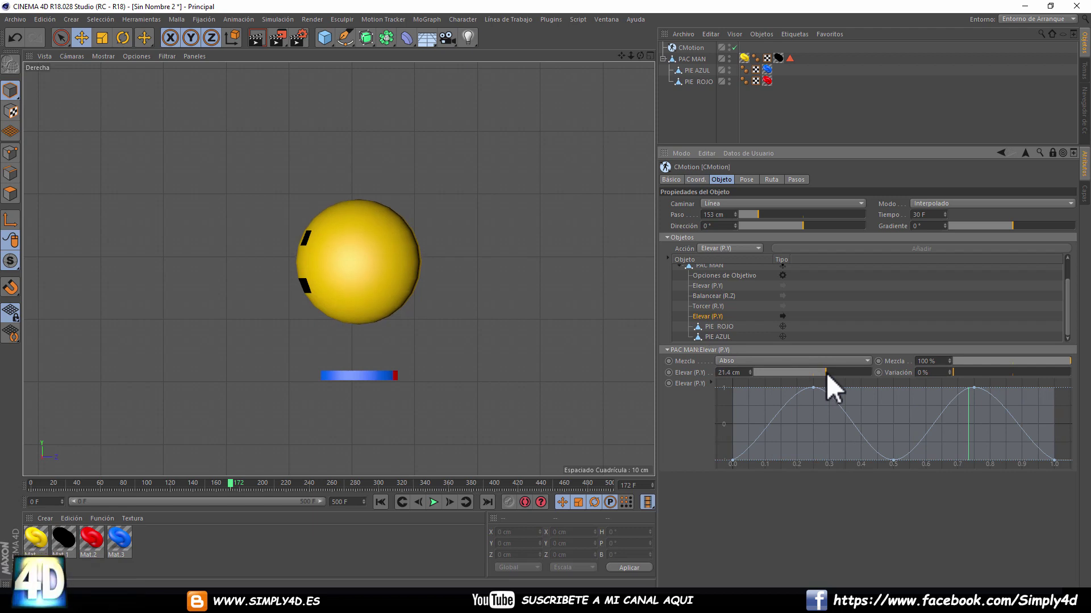
click(385, 502)
click(432, 502)
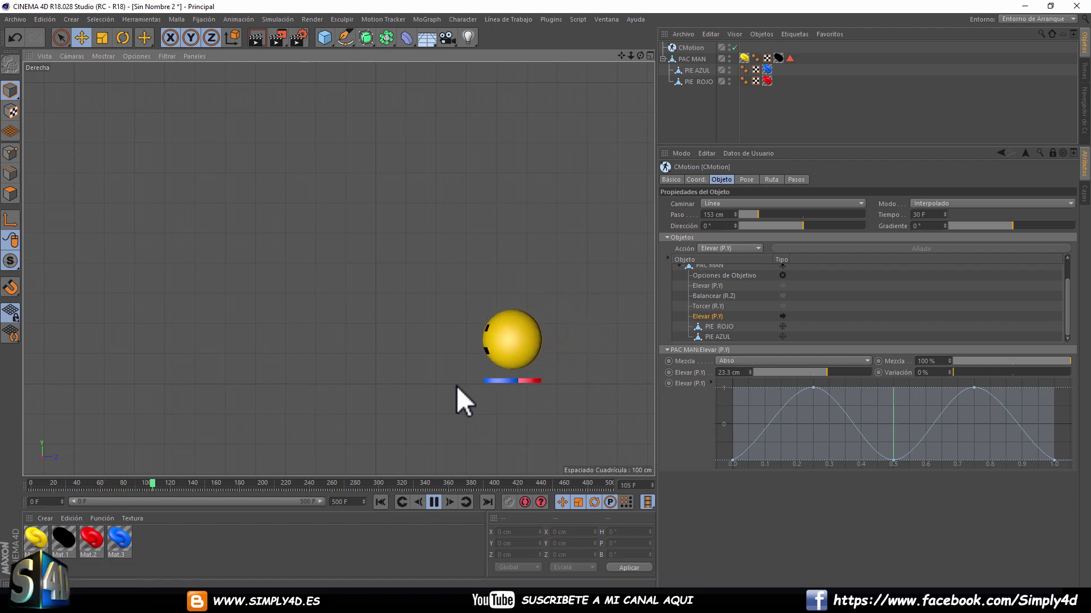
click(433, 502)
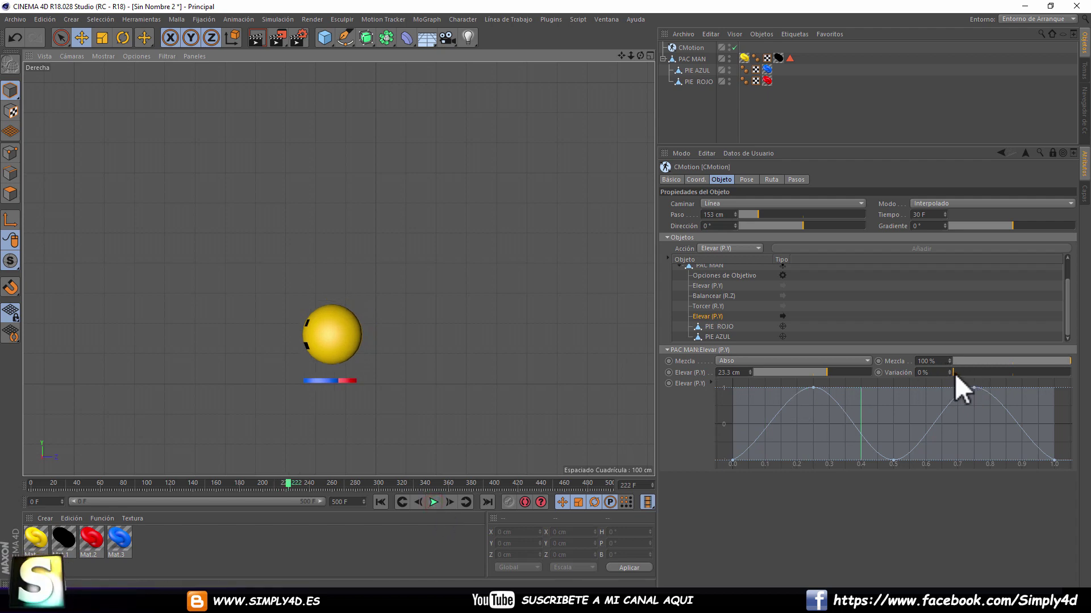
- Try 100% lift variation and replay the walk from frame 0 to compare
drag(954, 373, 1073, 373)
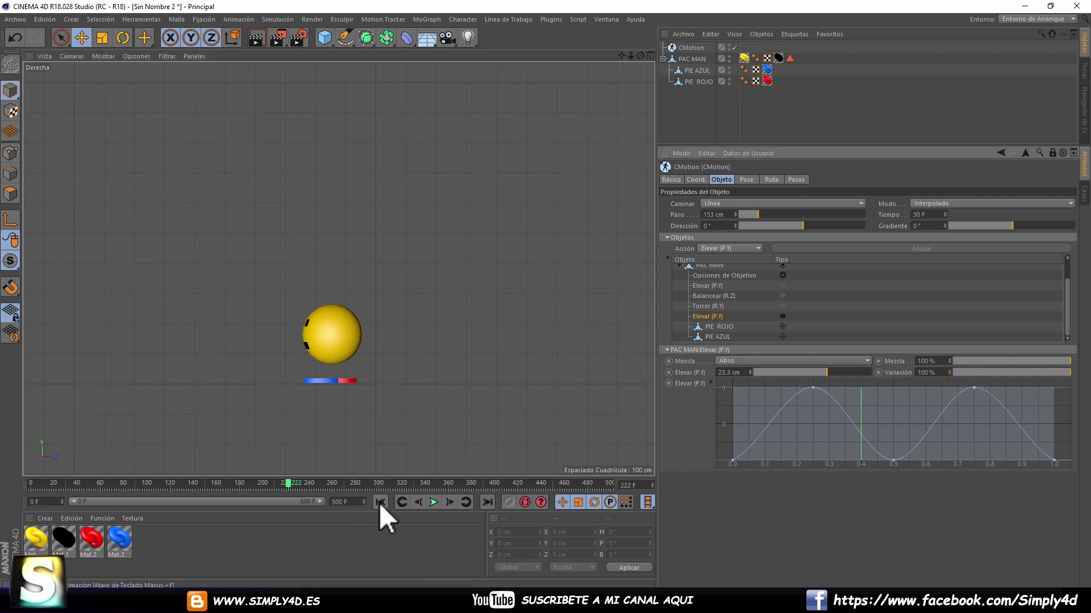
click(380, 503)
click(435, 502)
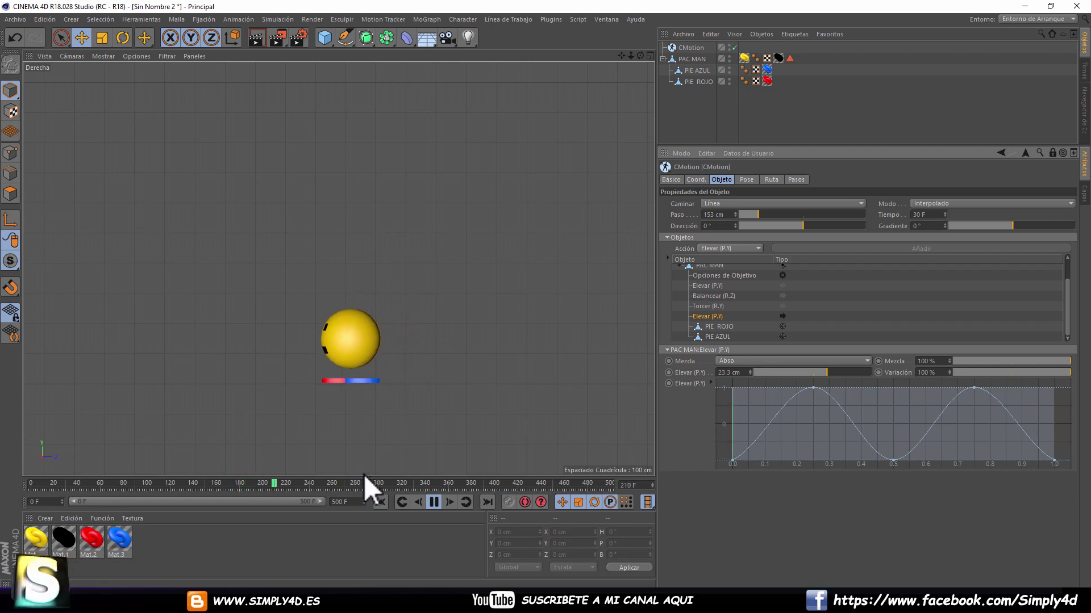
click(434, 502)
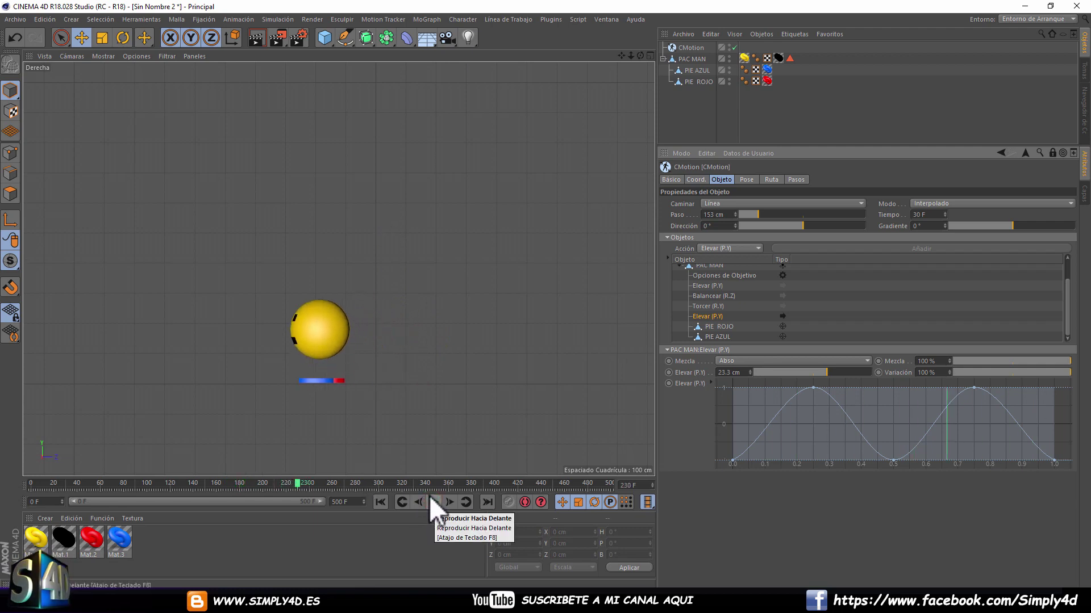
- Set the lift variation back to 0% and keep the Abso blend mode
drag(1055, 373, 764, 377)
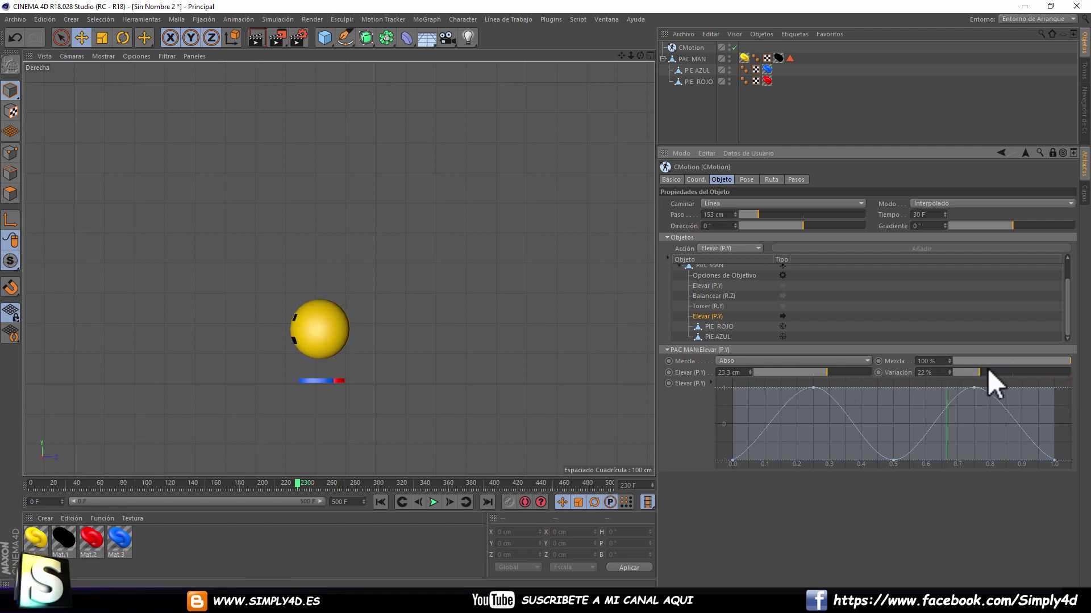
drag(974, 372, 916, 375)
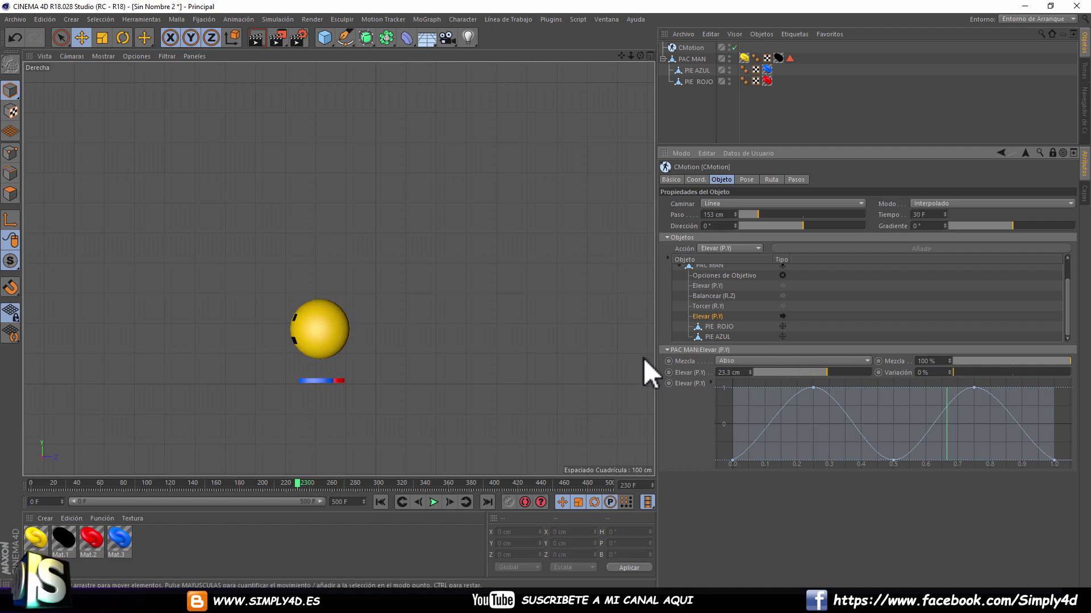
click(744, 361)
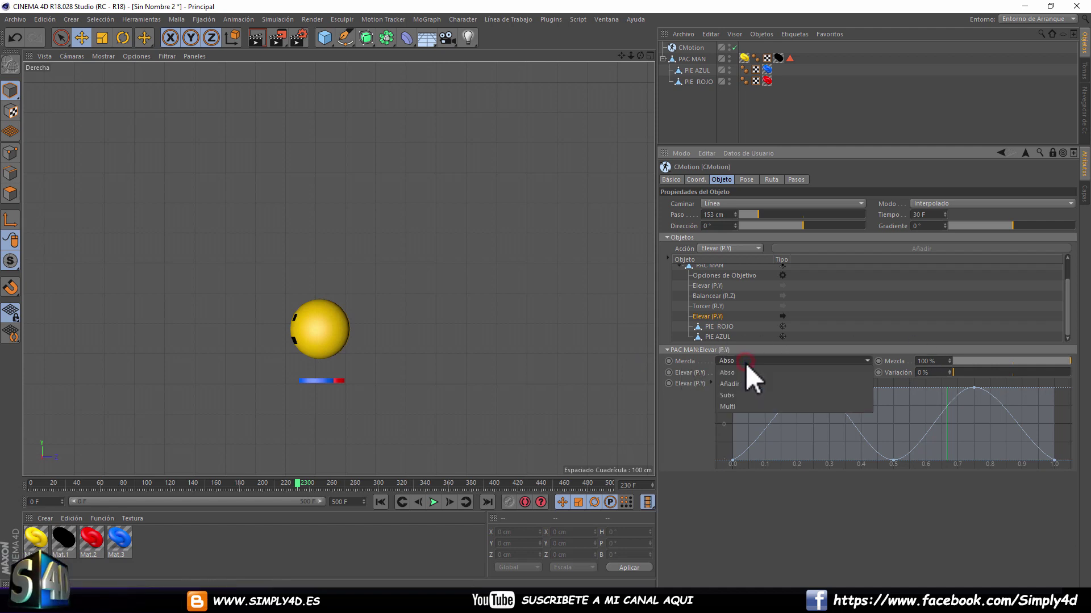
click(698, 406)
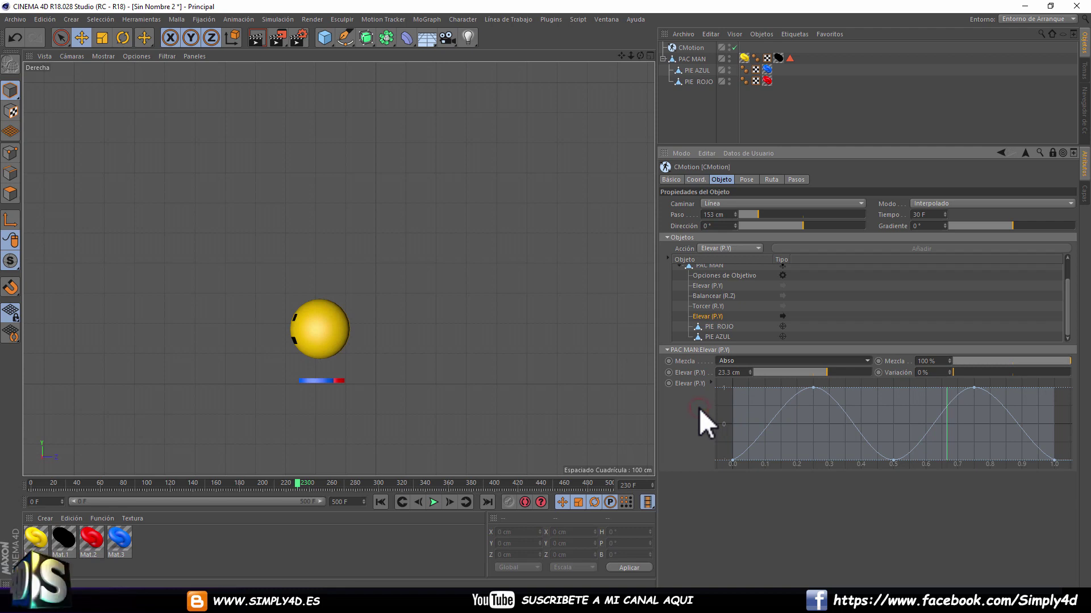
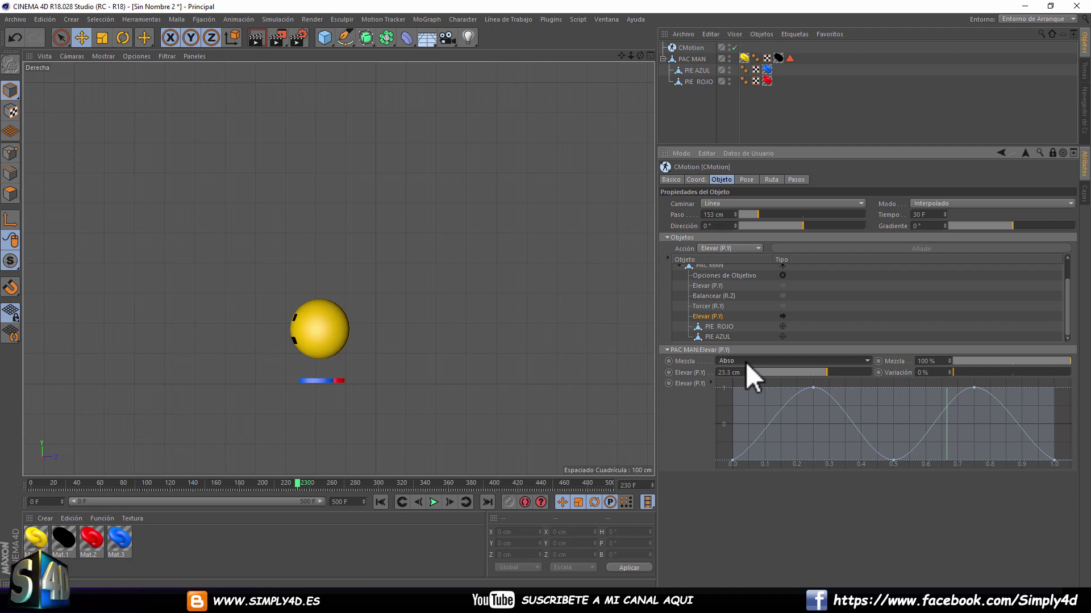
- Play Pac-Man's walk in the perspective view, orbiting to watch it from above
click(379, 502)
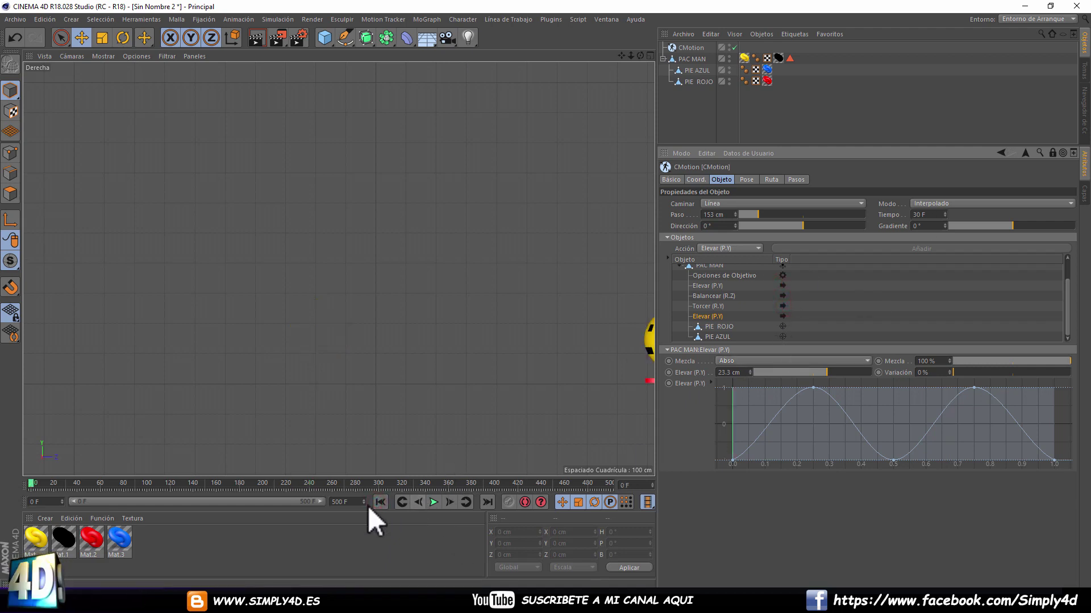
scroll(488, 404, down, 1)
click(433, 502)
middle_click(455, 372)
middle_click(321, 179)
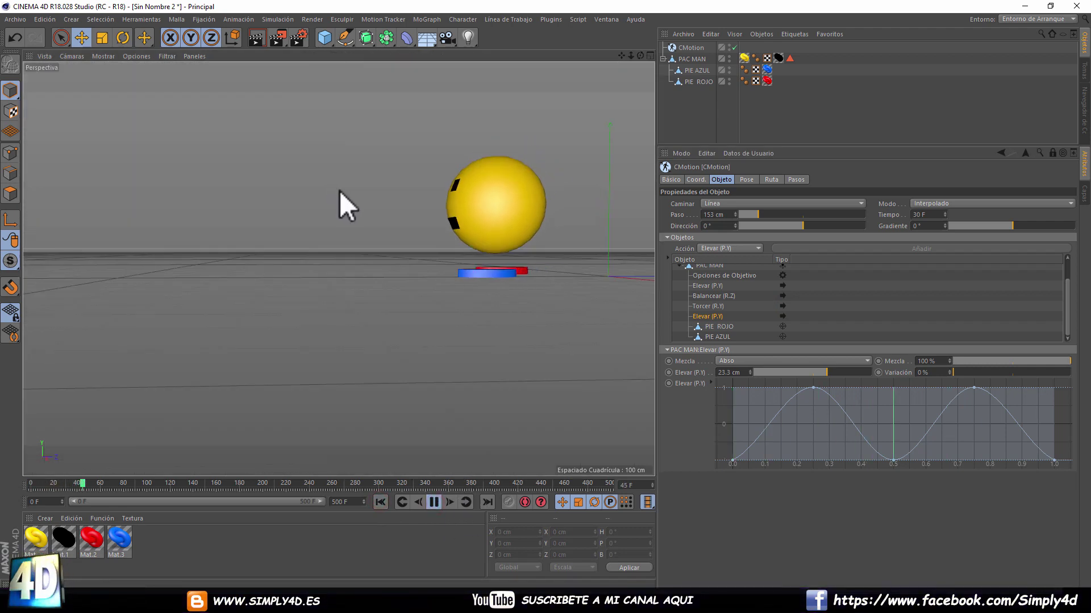
alt+drag(500, 188, 406, 174)
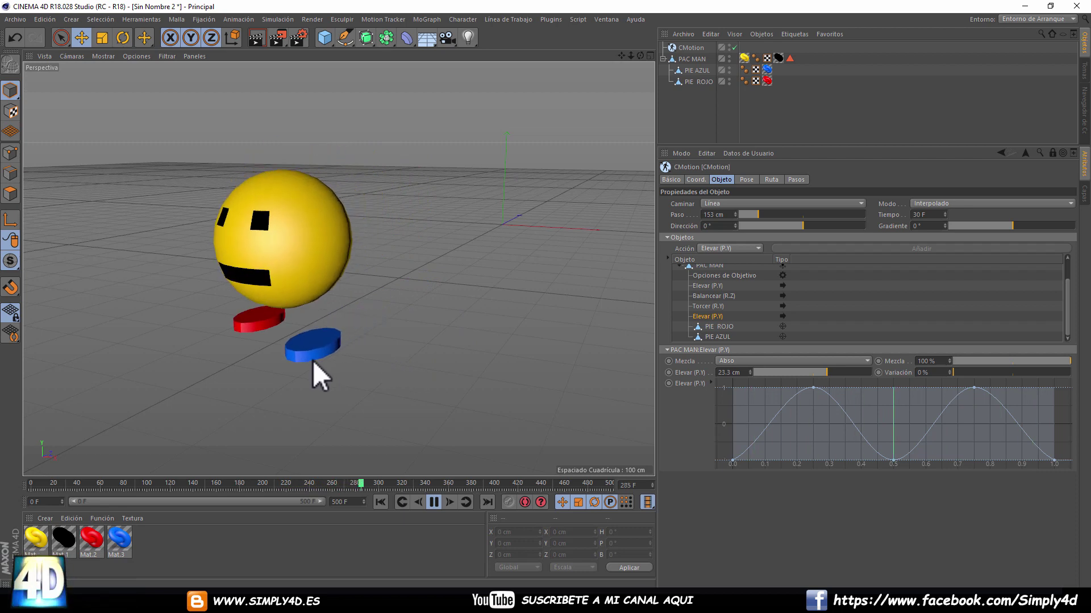
click(434, 503)
click(380, 501)
mouse_move(425, 261)
alt+mouse_down()
mouse_move(500, 253)
mouse_move(295, 290)
alt+mouse_up()
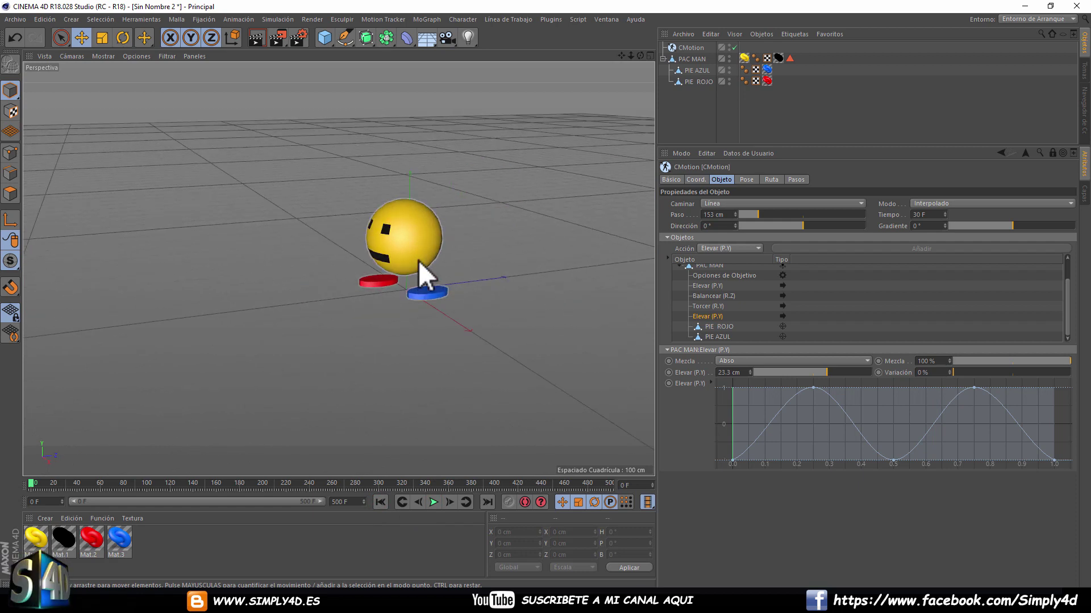
- Maximize the right view and centre Pac-Man in it
middle_click(319, 359)
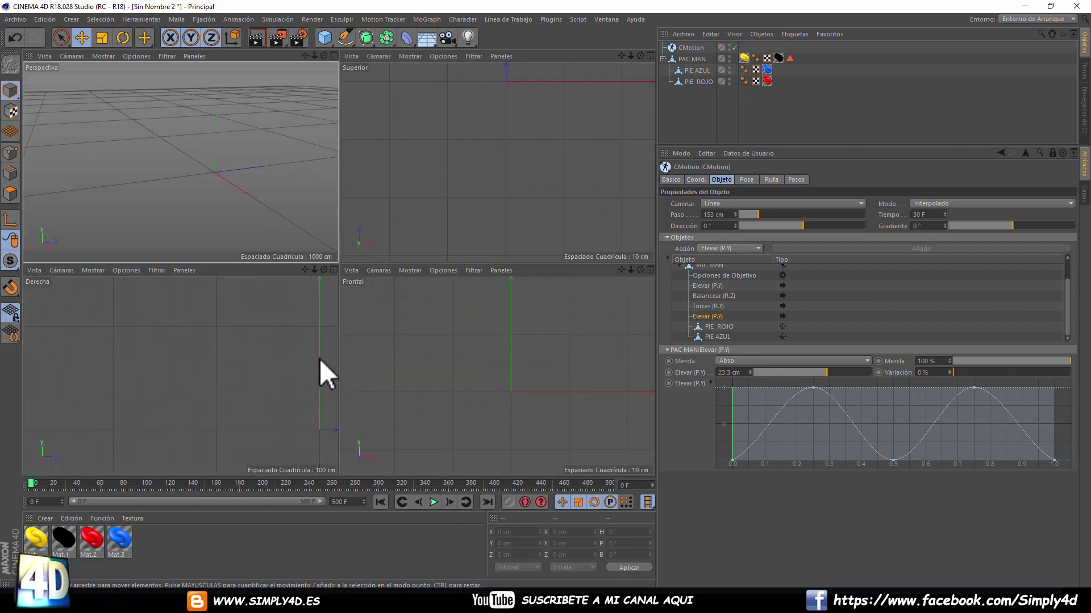
middle_click(267, 390)
alt+middle_drag(432, 356, 387, 332)
scroll(367, 340, up, 3)
scroll(367, 341, up, 2)
alt+middle_drag(237, 291, 378, 358)
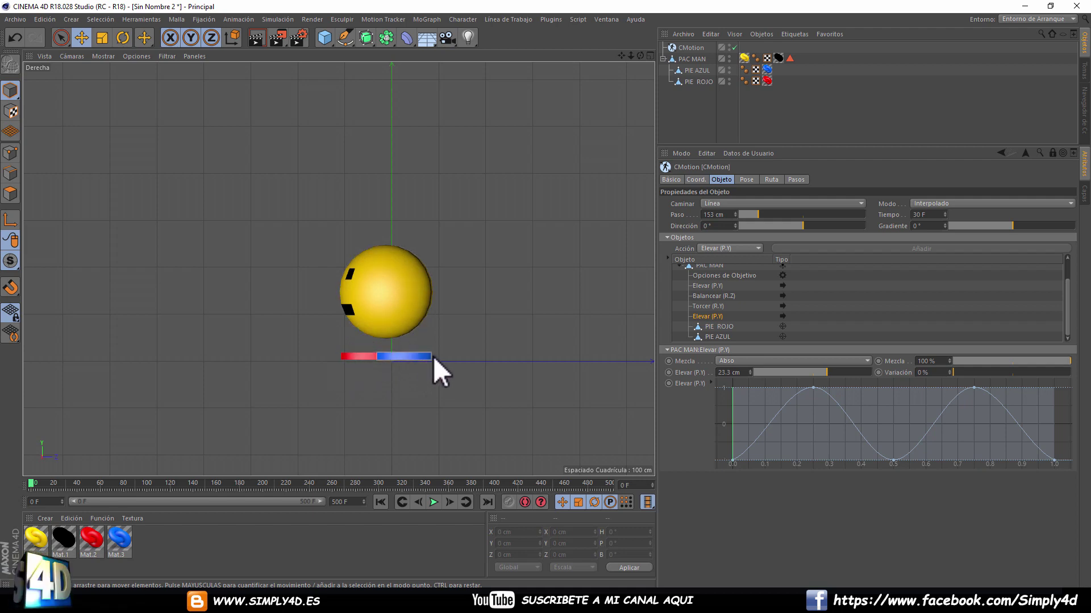
- Replay the walk to frame 25, rewind, and select PIE ROJO in CMotion's Objects list
click(381, 503)
click(433, 502)
click(433, 501)
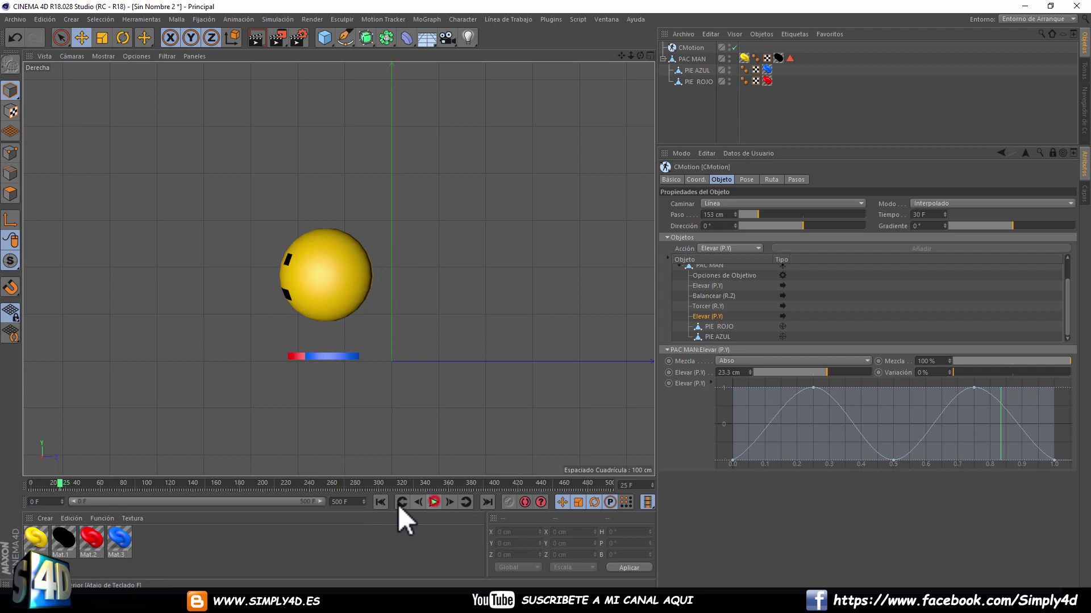
click(382, 502)
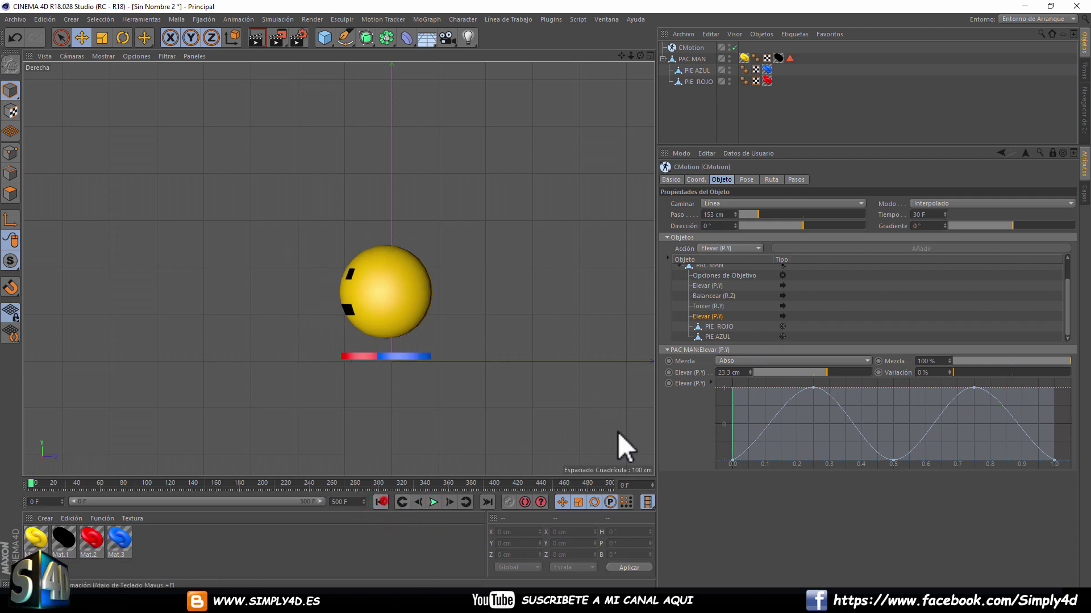
click(1068, 303)
click(728, 326)
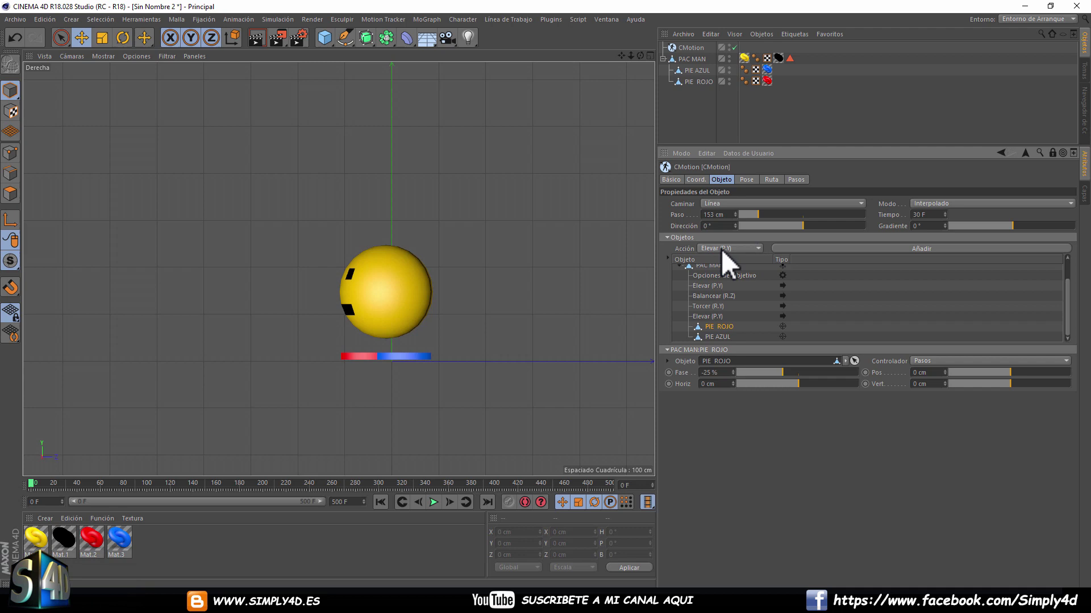
- Add an Elevar (P.Y) action to PIE ROJO and to PIE AZUL, then select PIE ROJO's
click(922, 248)
scroll(1068, 301, down, 1)
click(717, 336)
click(860, 249)
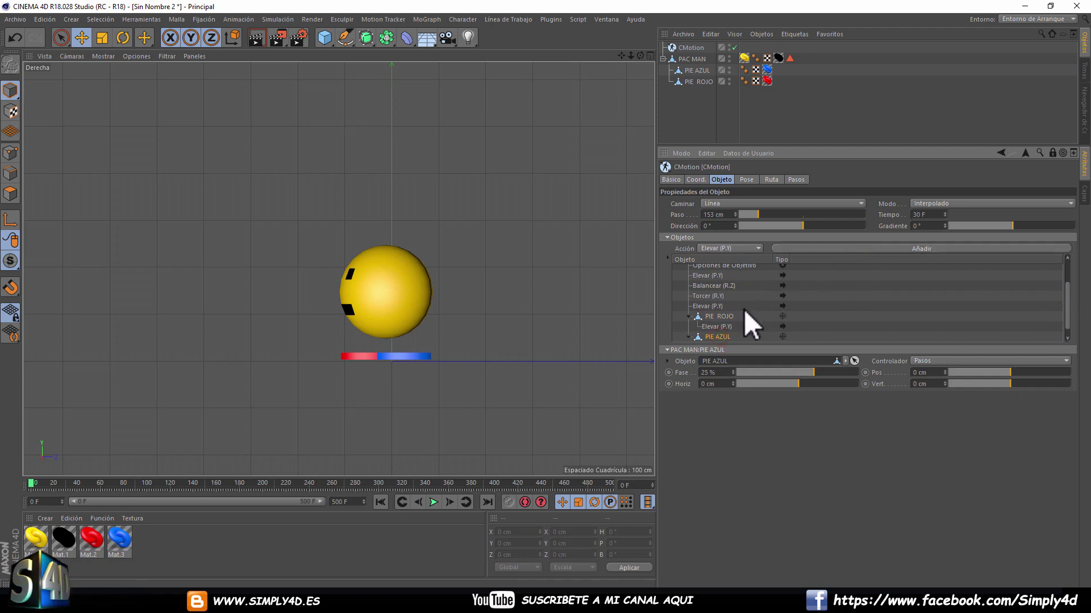
drag(1062, 282, 1065, 291)
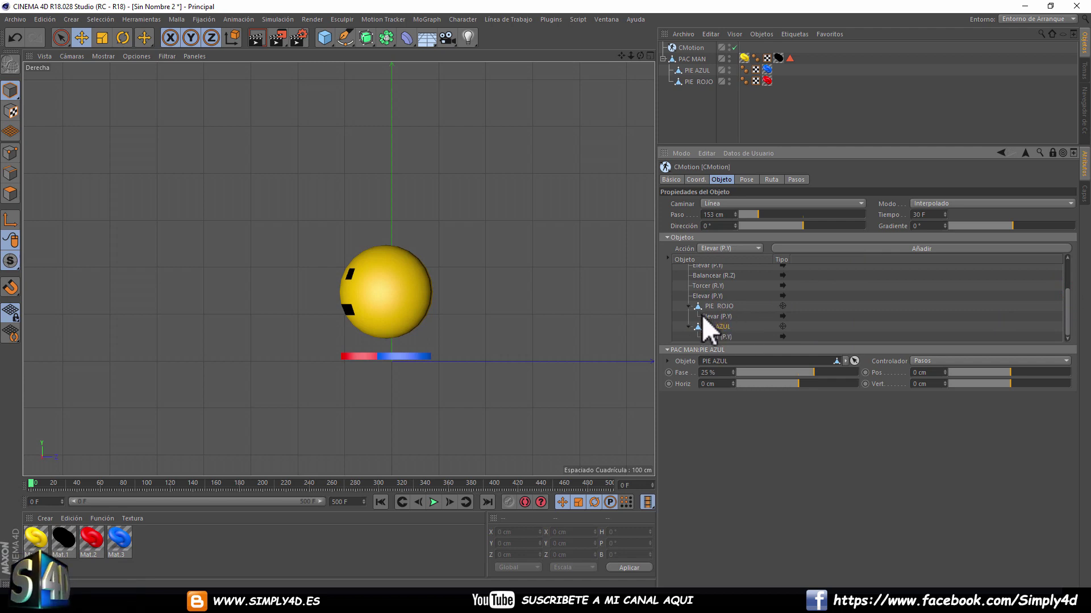
click(721, 316)
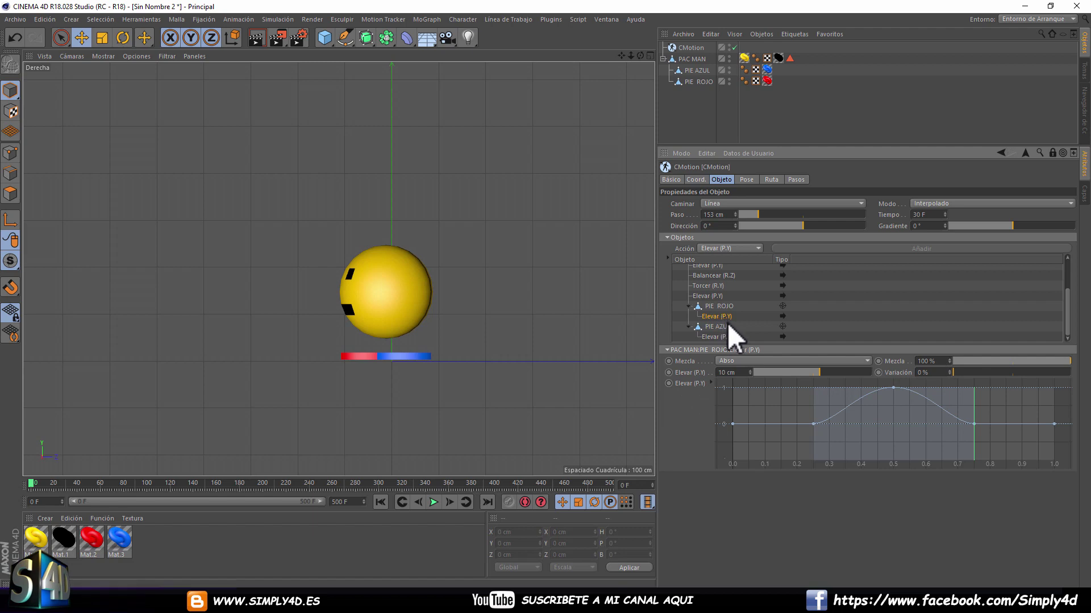
- Compare the Elevar lift settings of PIE AZUL and PIE ROJO
click(724, 336)
click(725, 317)
click(724, 336)
click(722, 316)
click(721, 338)
click(724, 317)
click(721, 316)
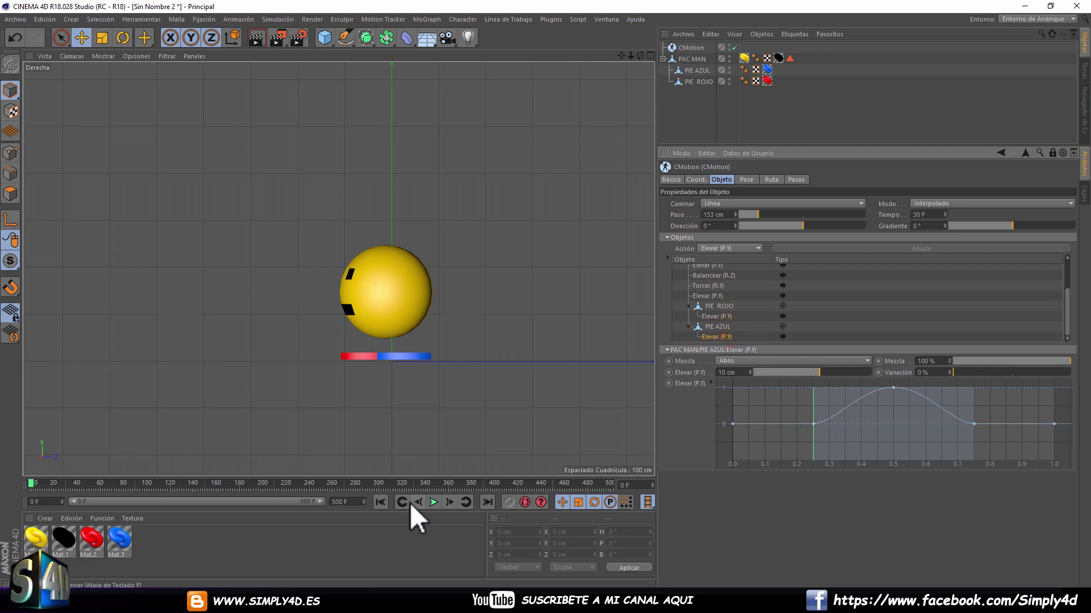
- Play the walk to watch the feet lift, select the 0.25 and 0.75 curve keys, scrub to frame 202
click(435, 501)
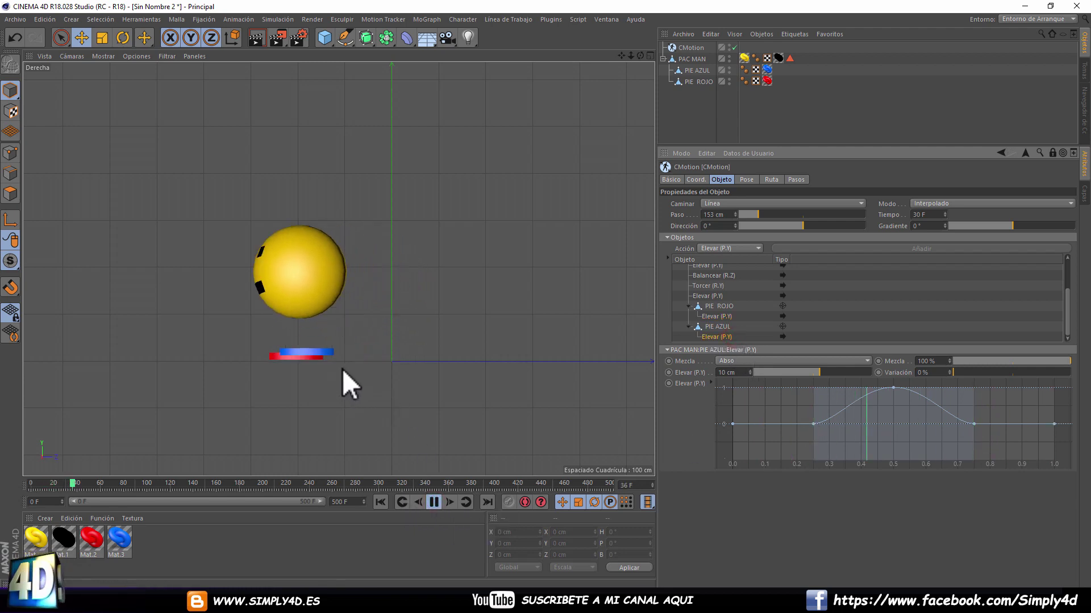
middle_click(270, 188)
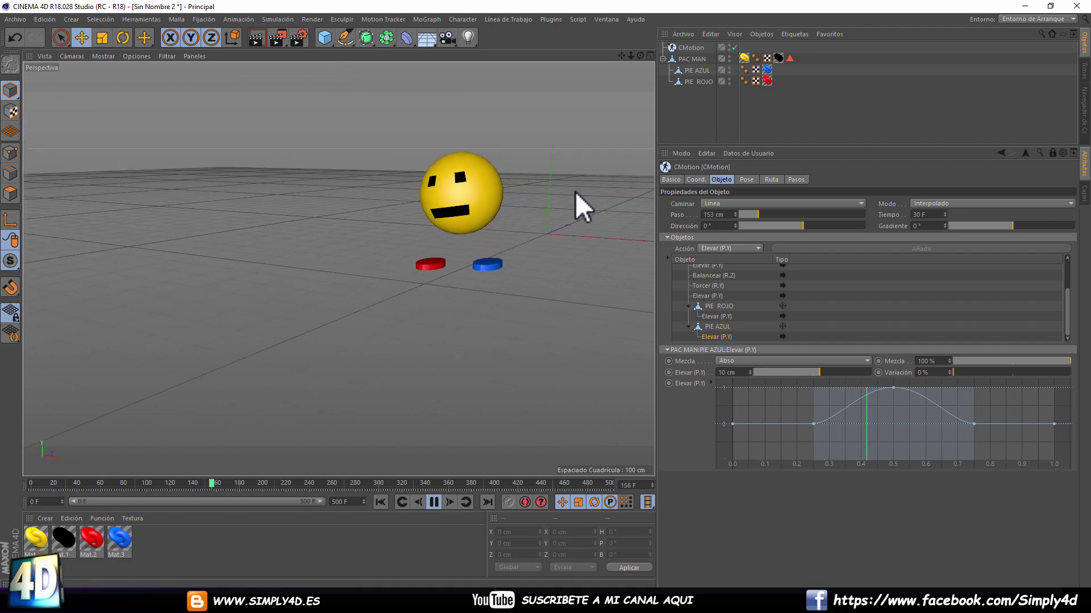
click(433, 502)
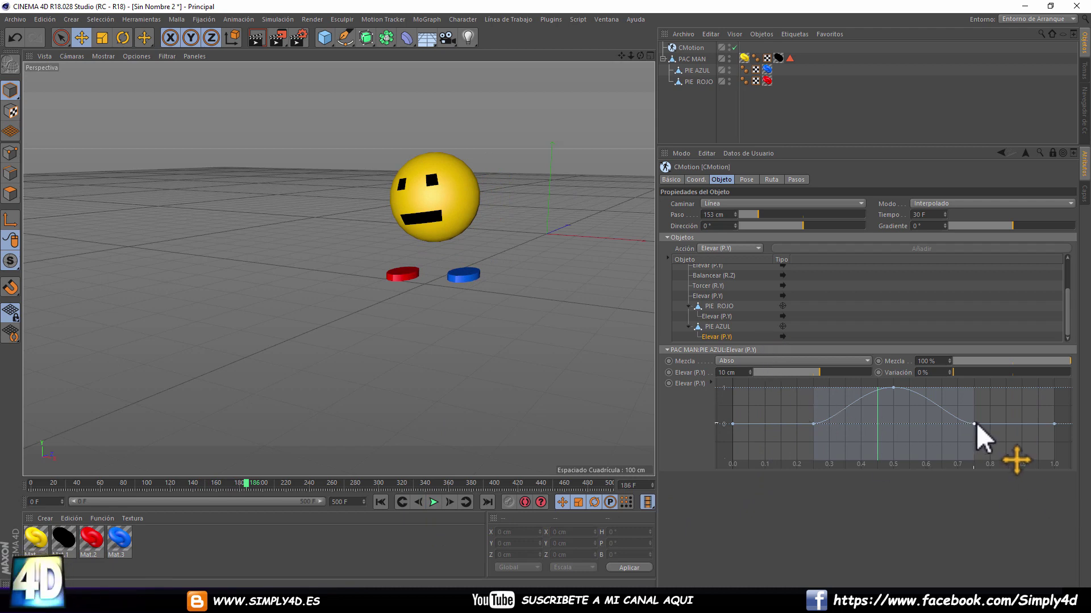
drag(1005, 432, 842, 441)
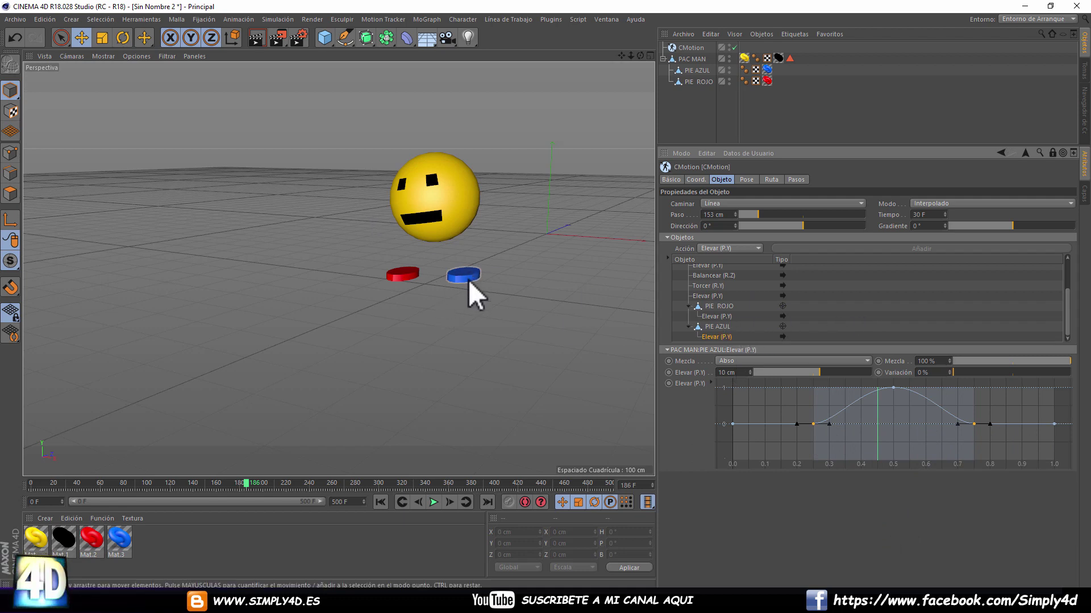
drag(249, 484, 273, 484)
- Show PIE ROJO's lift settings and preview the walk from a low, level angle
ctrl+click(724, 316)
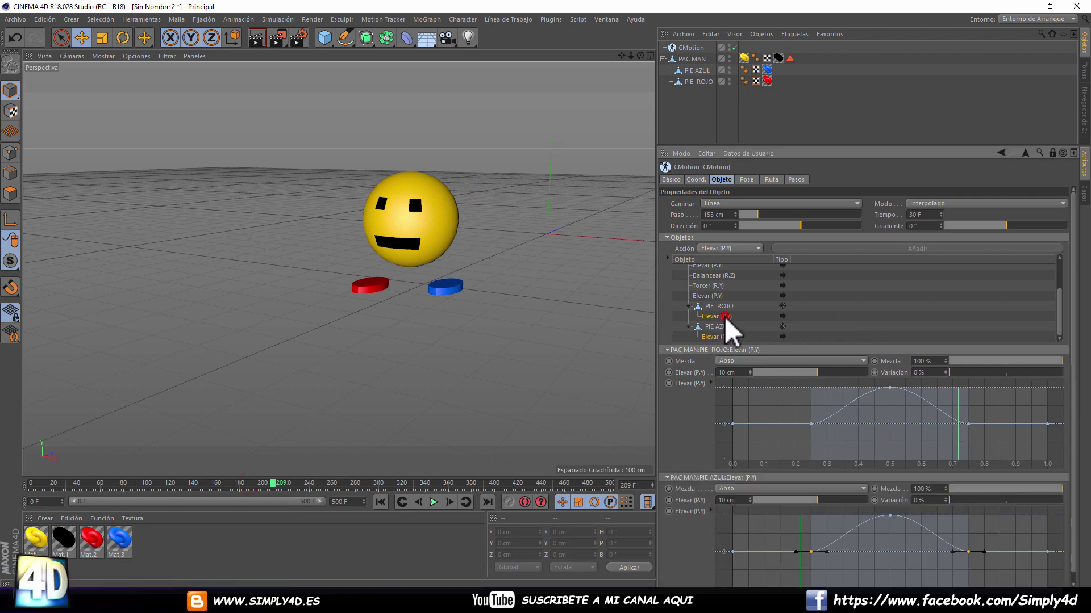
scroll(1075, 313, down, 1)
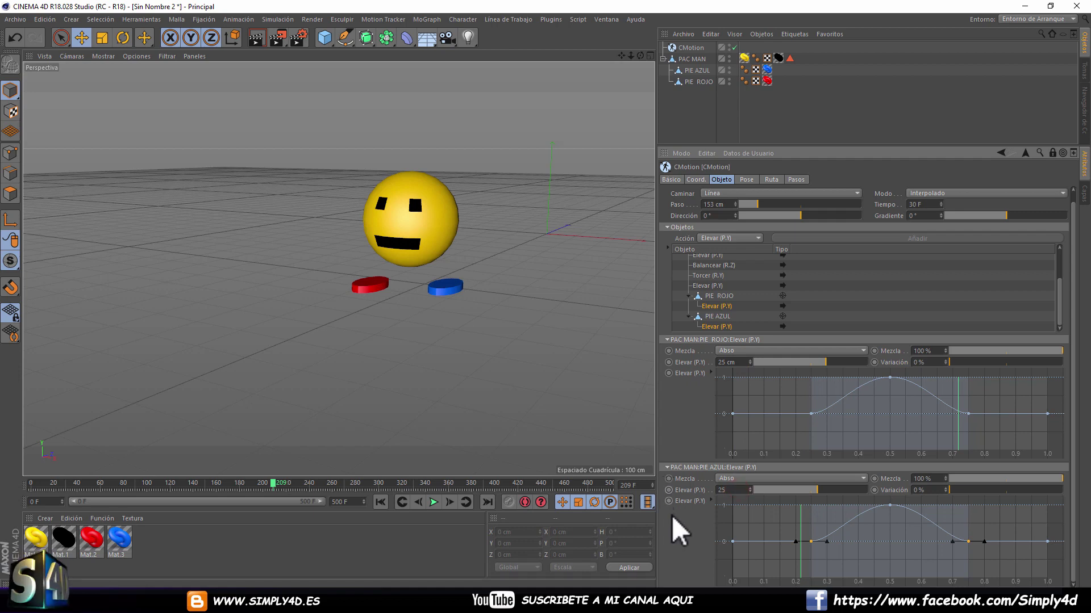
click(433, 503)
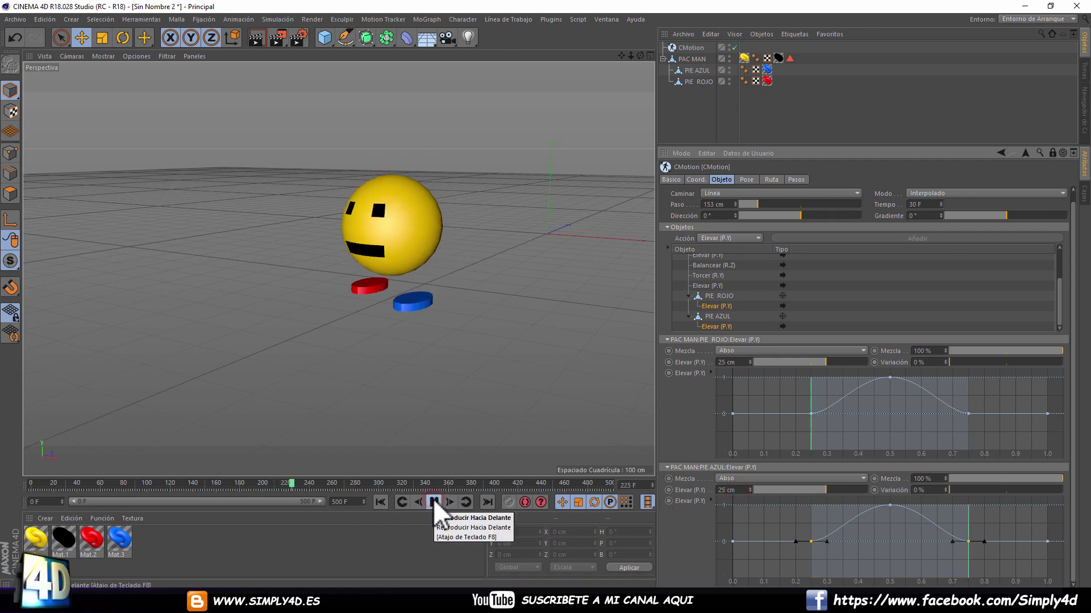
mouse_move(435, 381)
alt+mouse_down()
mouse_move(411, 309)
mouse_move(456, 227)
mouse_move(432, 237)
mouse_move(555, 237)
alt+mouse_up()
click(434, 502)
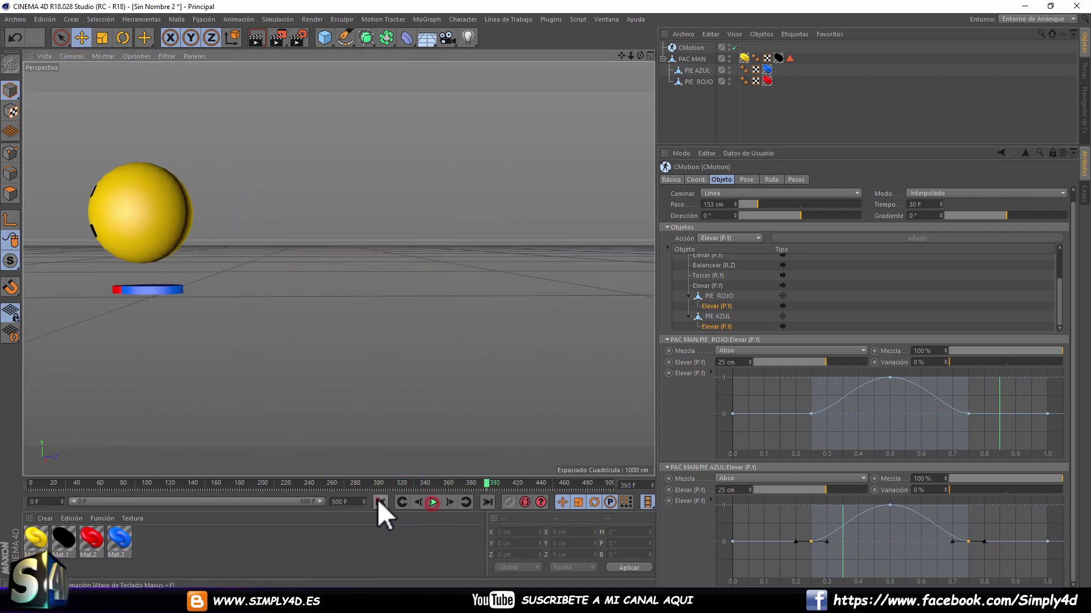
click(380, 502)
- Set the red foot's Elevar (P.Y) lift to 10 cm and play the walk
double_click(730, 362)
text(10)
click(568, 369)
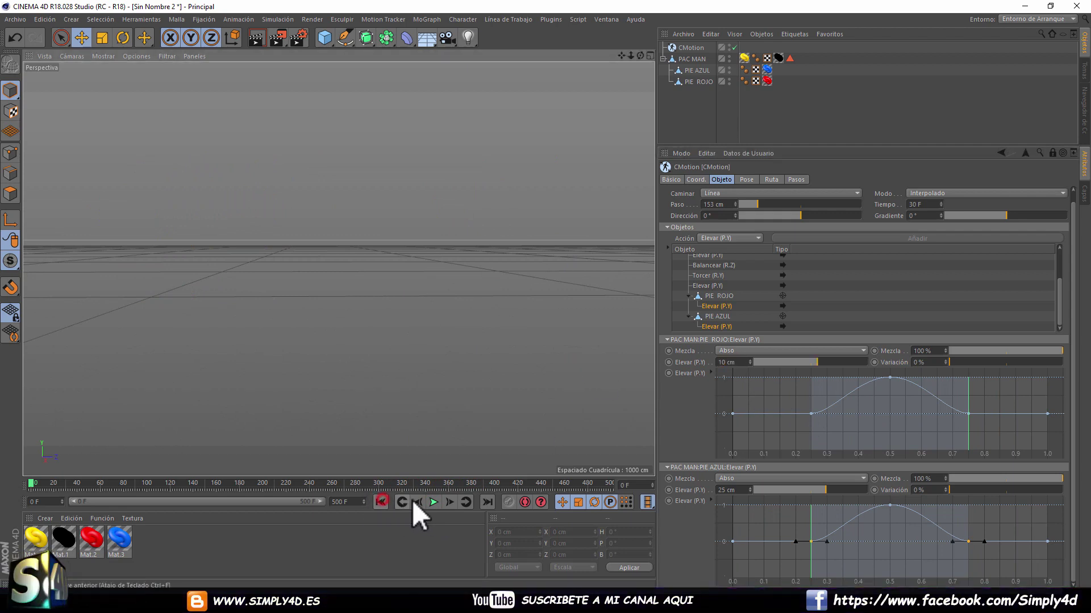
click(435, 499)
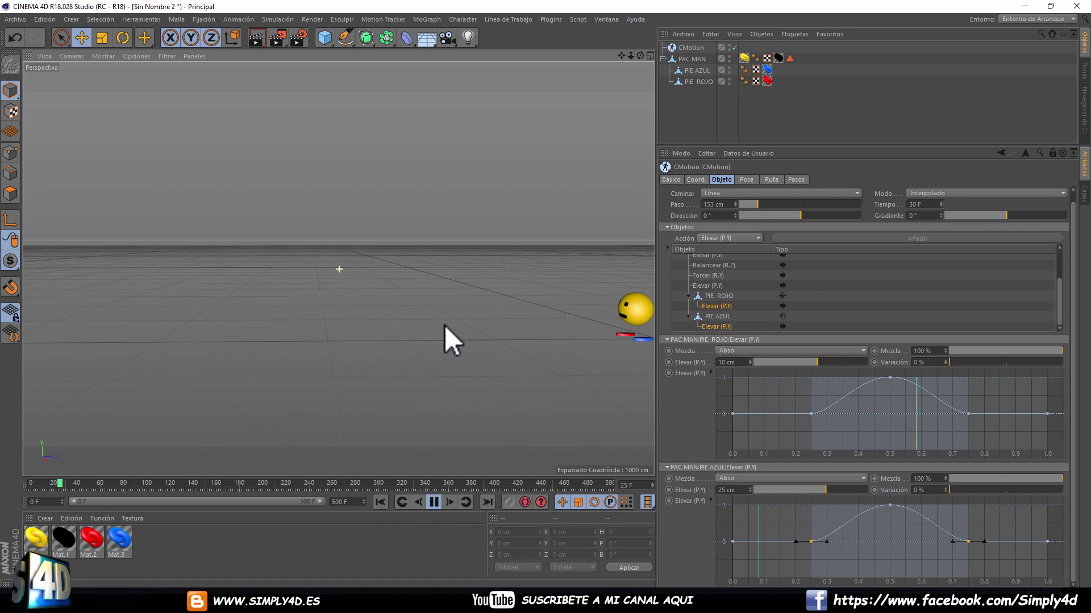
scroll(441, 319, up, 3)
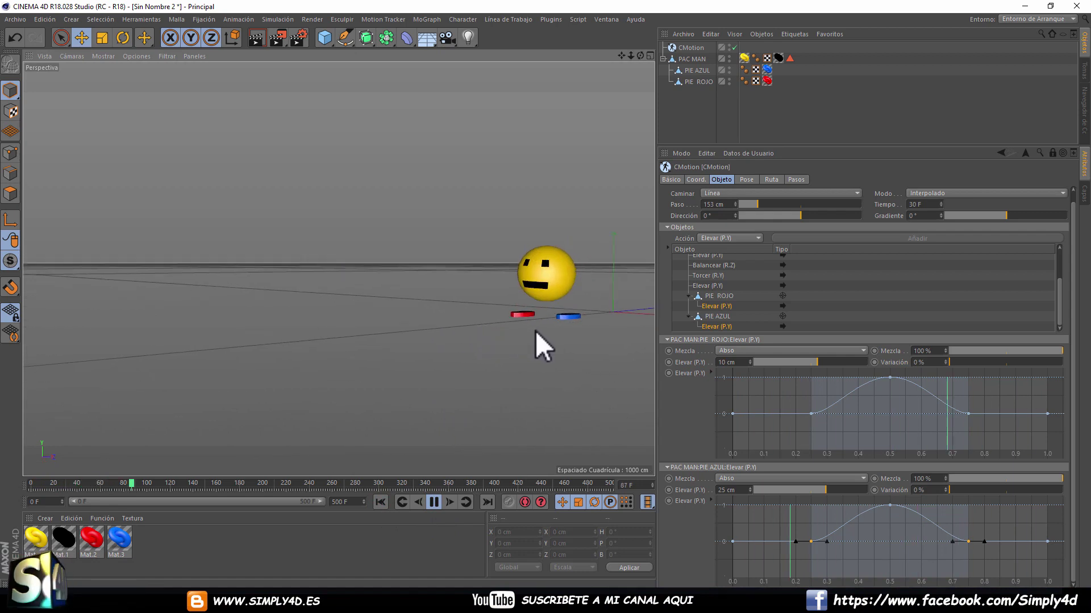
scroll(513, 329, up, 2)
scroll(513, 329, up, 2)
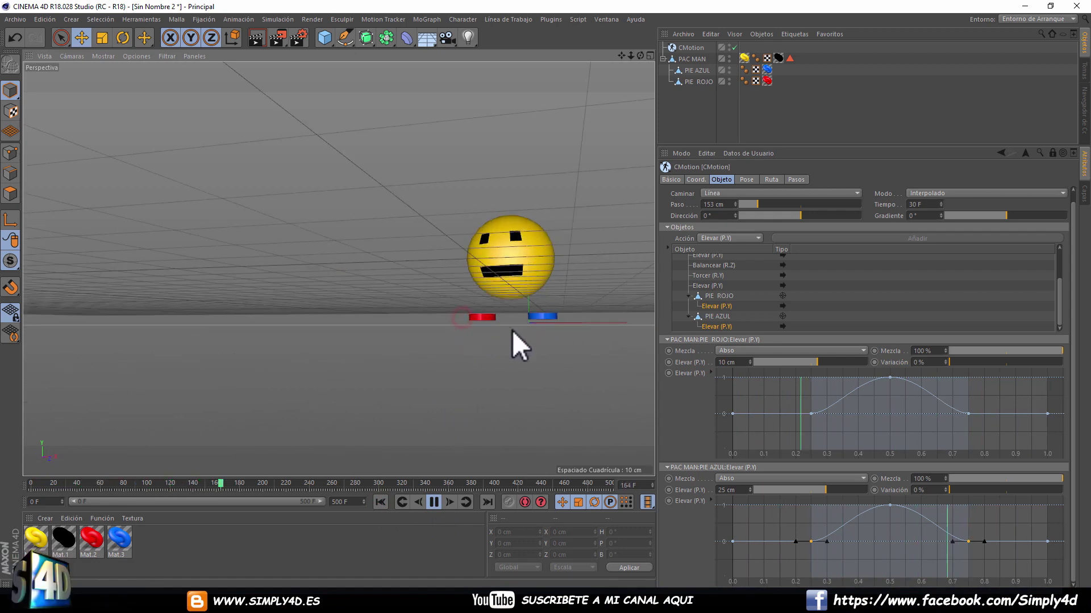
click(699, 552)
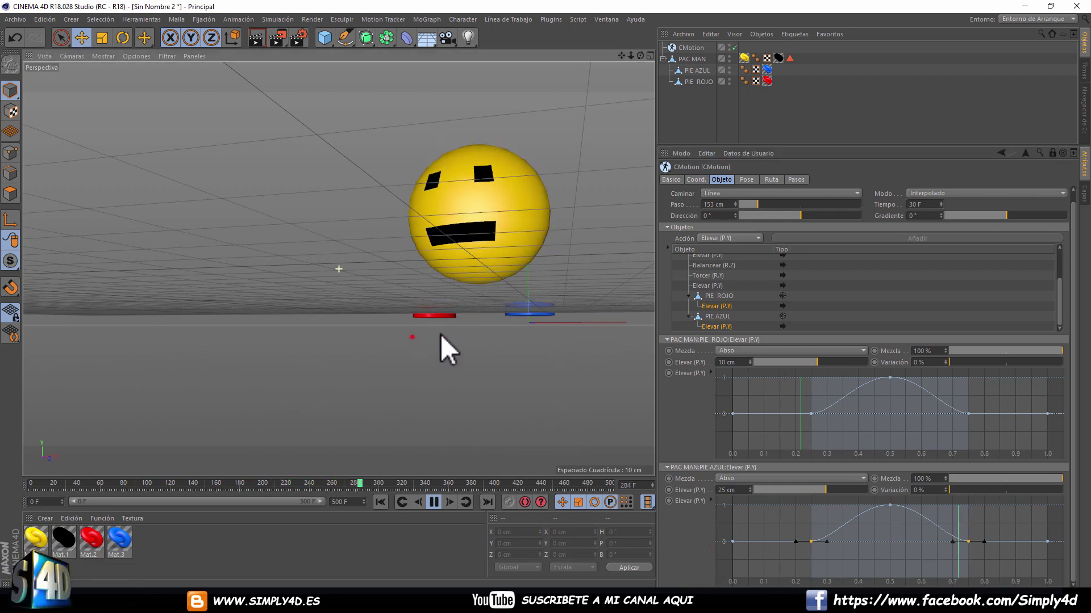
- Watch the walk in the full-size right view, then scrub to frame 276
scroll(440, 335, down, 5)
scroll(499, 341, down, 2)
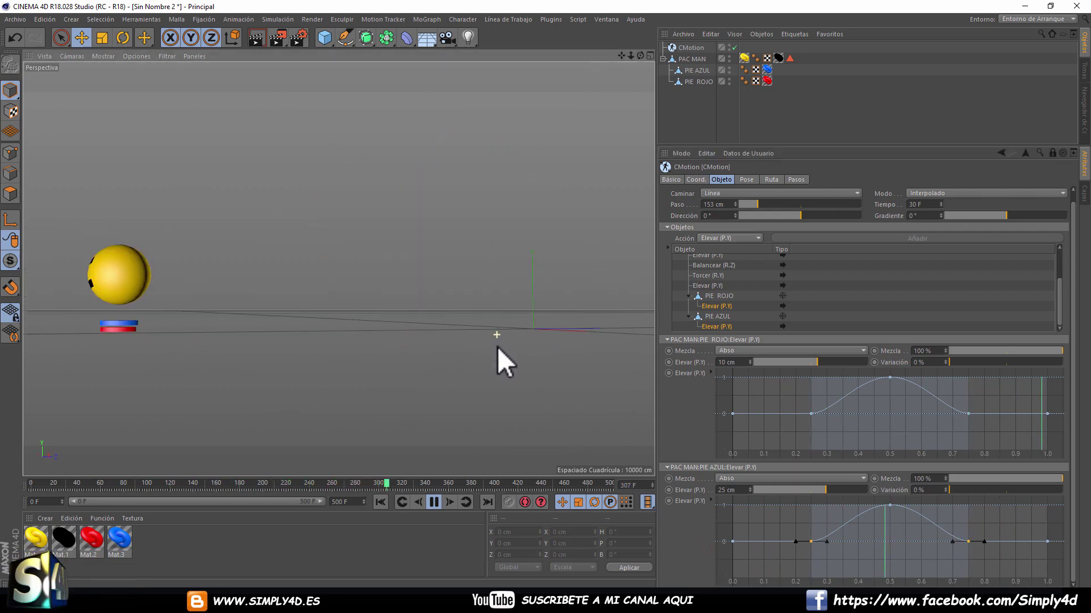
middle_click(418, 305)
middle_click(277, 359)
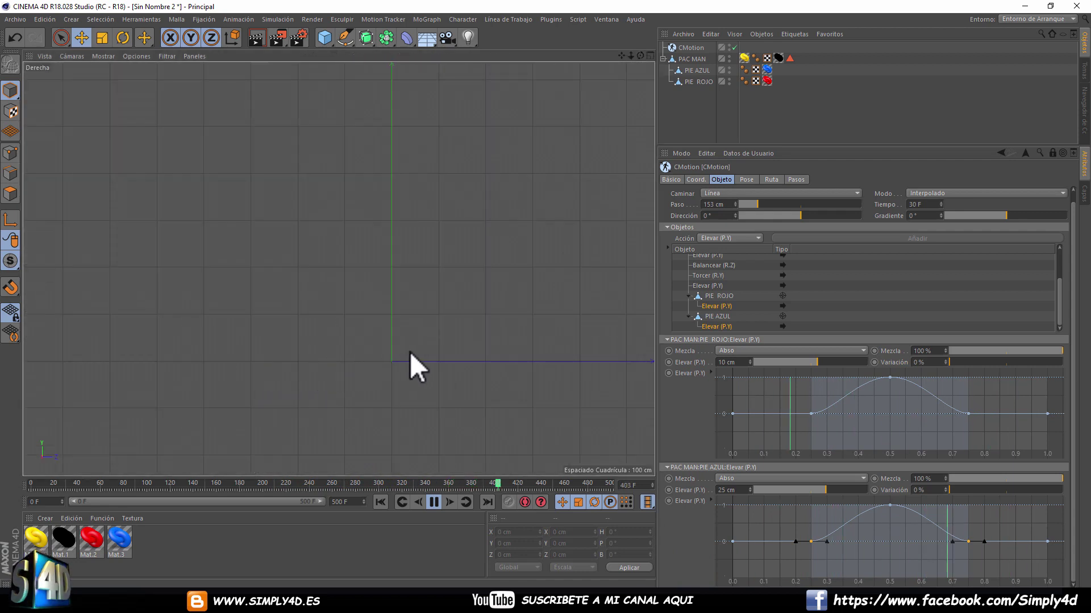
alt+middle_drag(414, 352, 437, 336)
click(415, 501)
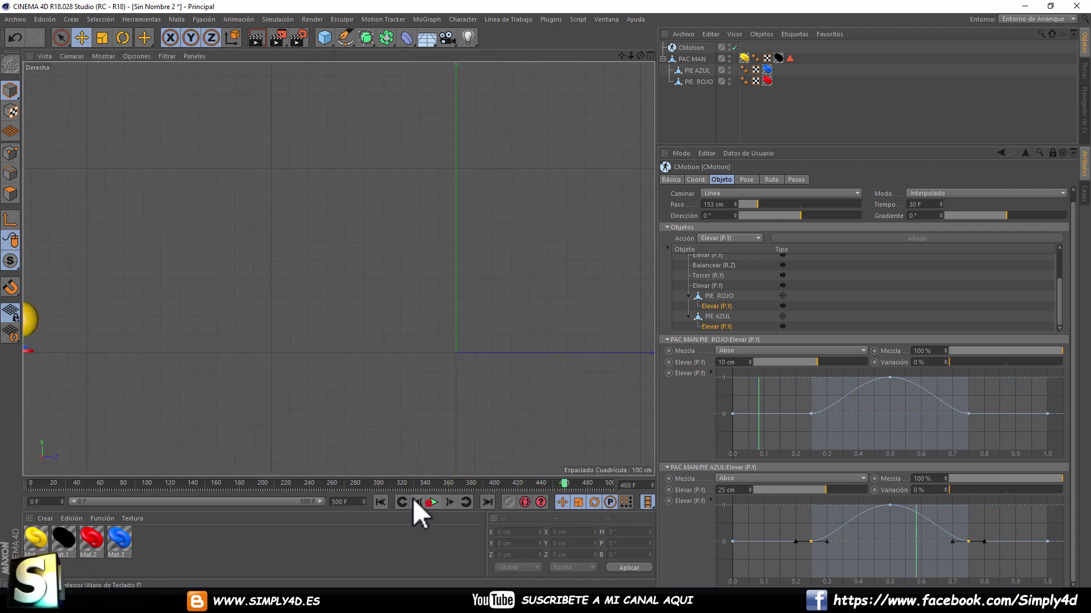
drag(361, 485, 46, 465)
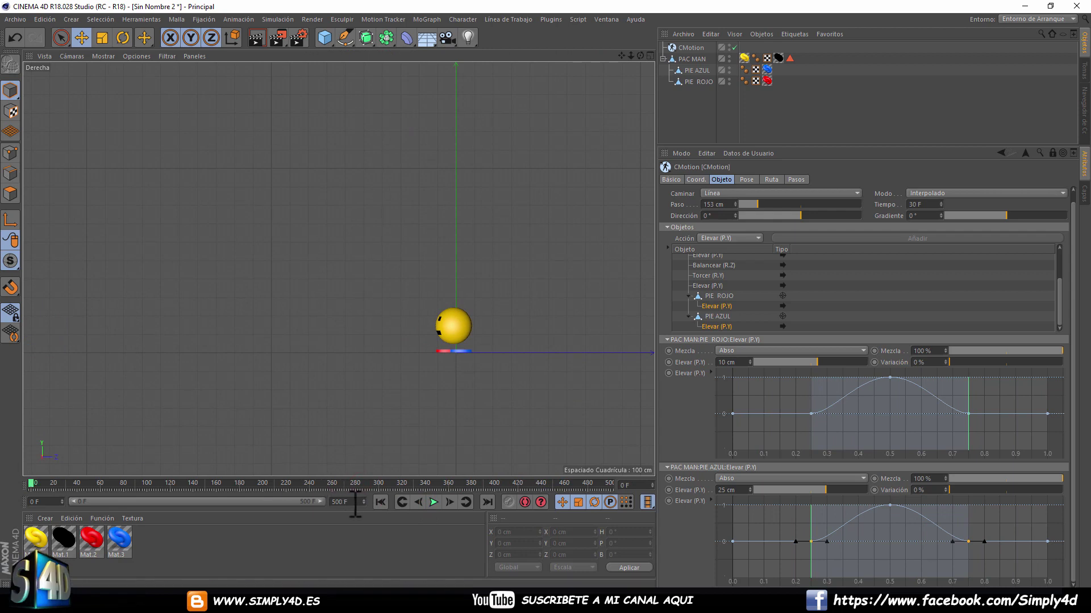
mouse_move(377, 442)
alt+middle_down()
mouse_move(421, 419)
mouse_move(457, 424)
alt+middle_up()
scroll(425, 415, up, 3)
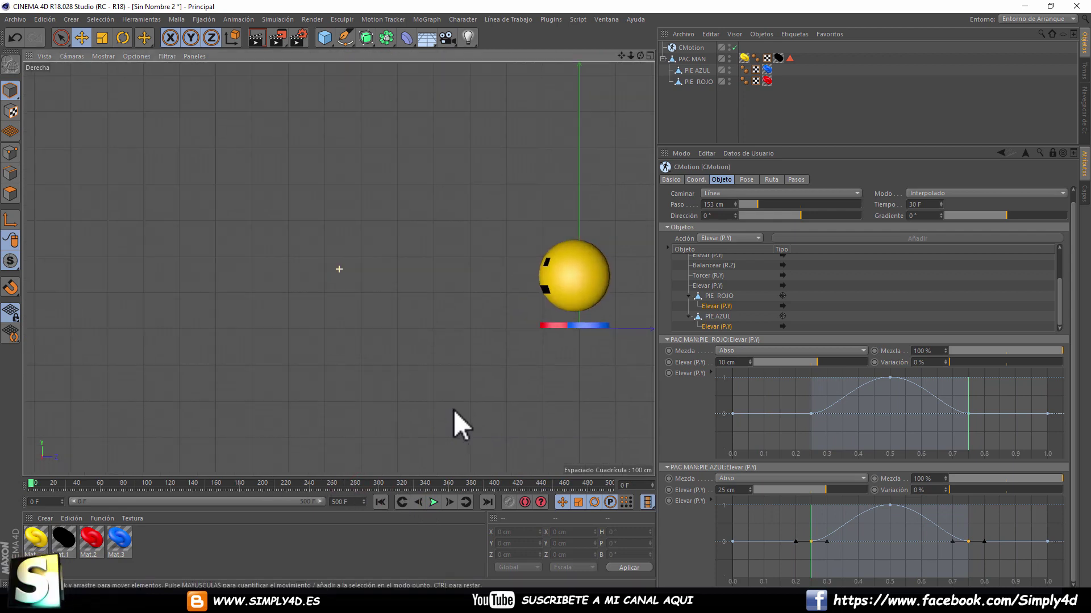
drag(54, 484, 345, 487)
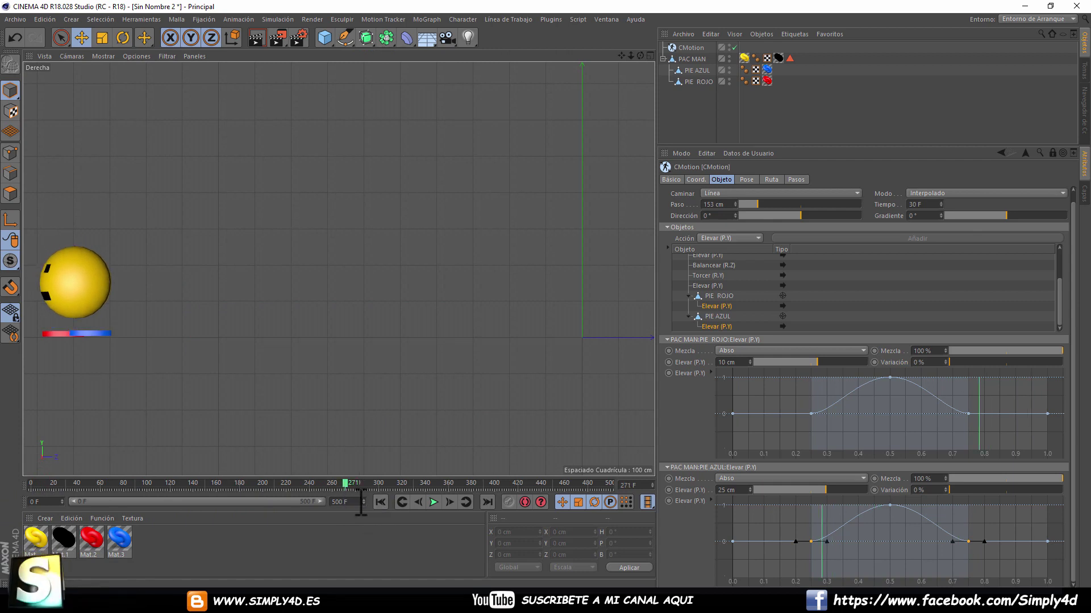
- Set the animation end to 270 frames, replay the walk, and raise PIE AZUL's lift to 72.9 cm
text(270)
key(Return)
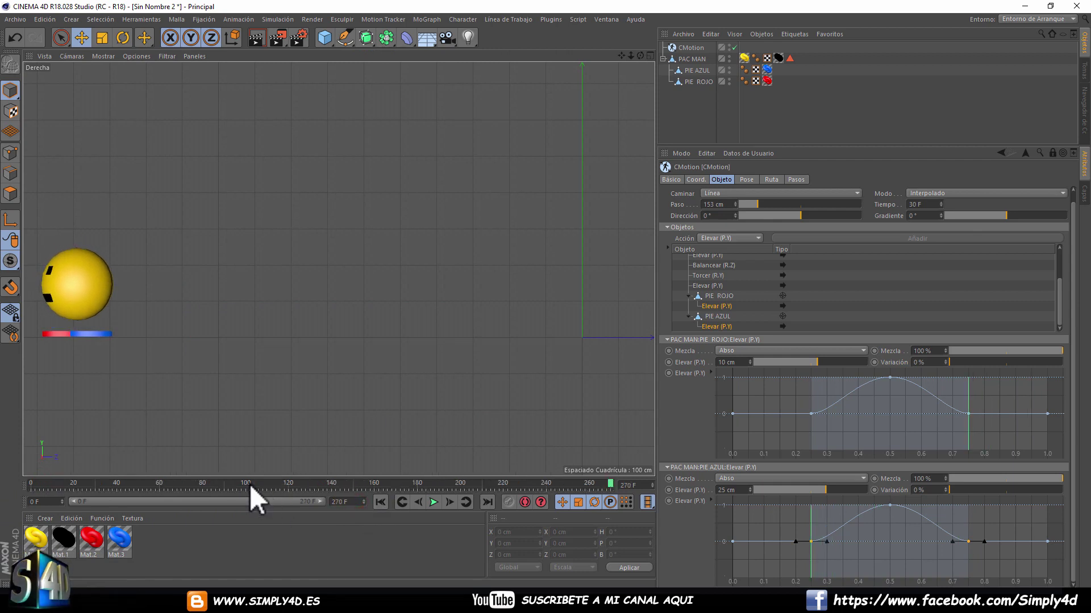
click(380, 502)
click(439, 501)
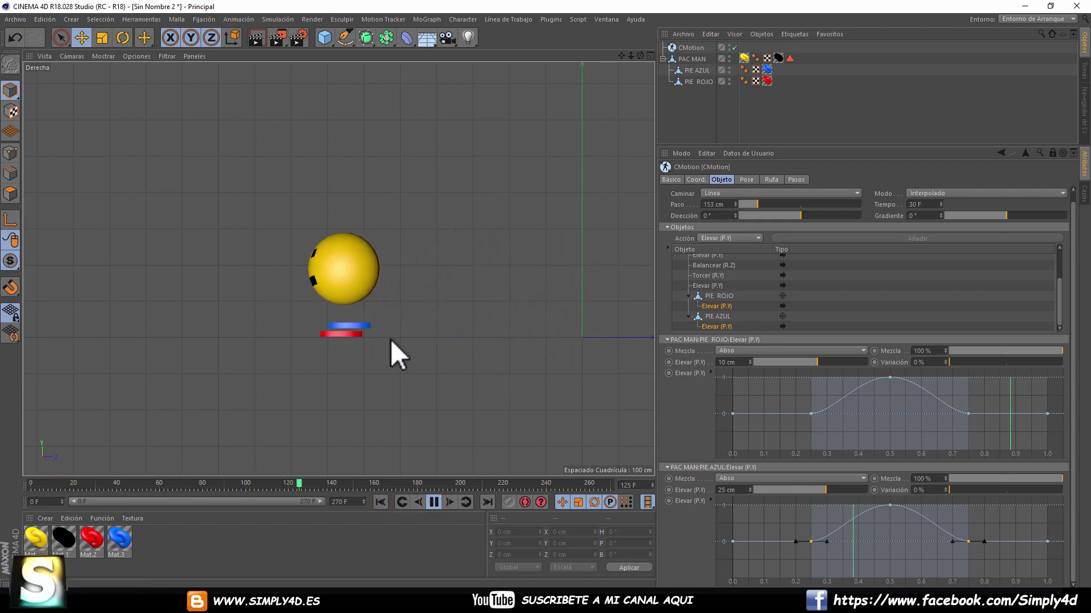
drag(821, 489, 853, 490)
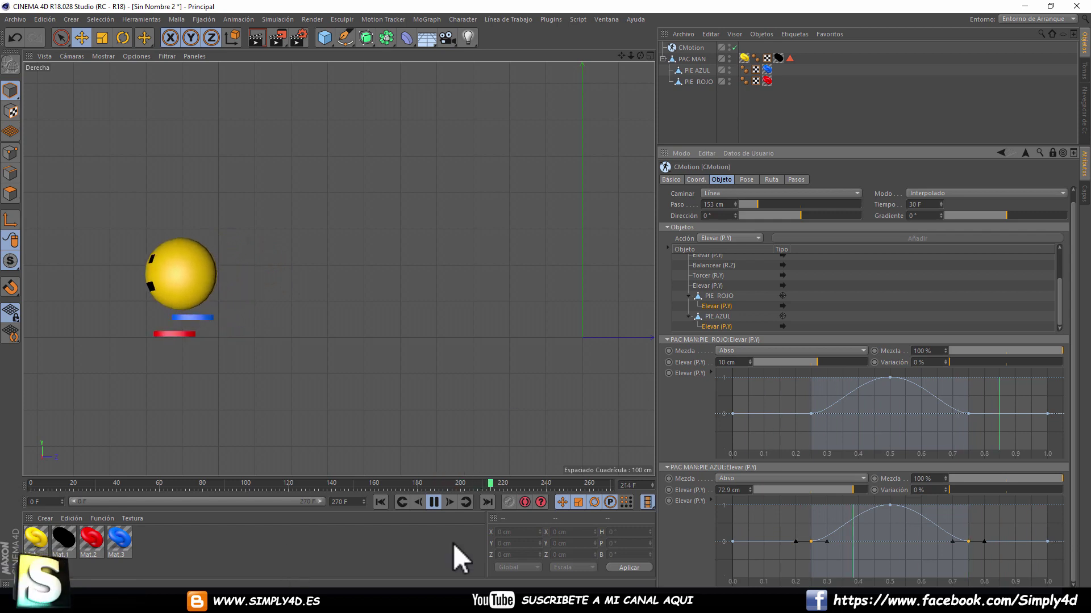
- Replay the walk from frame 0 in a single zoomed-in perspective view
click(434, 502)
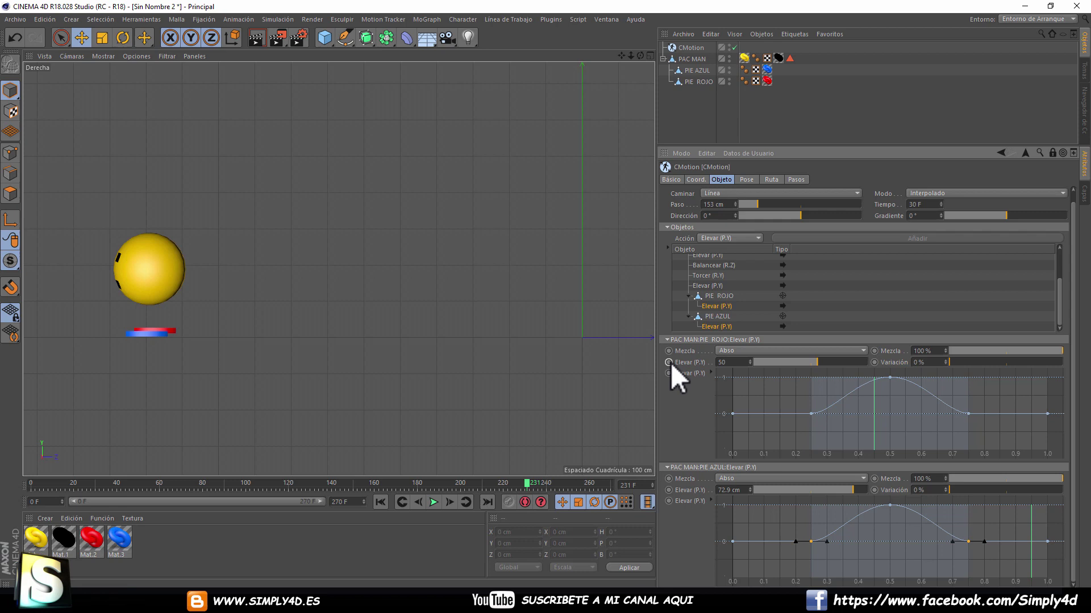
click(380, 502)
click(432, 500)
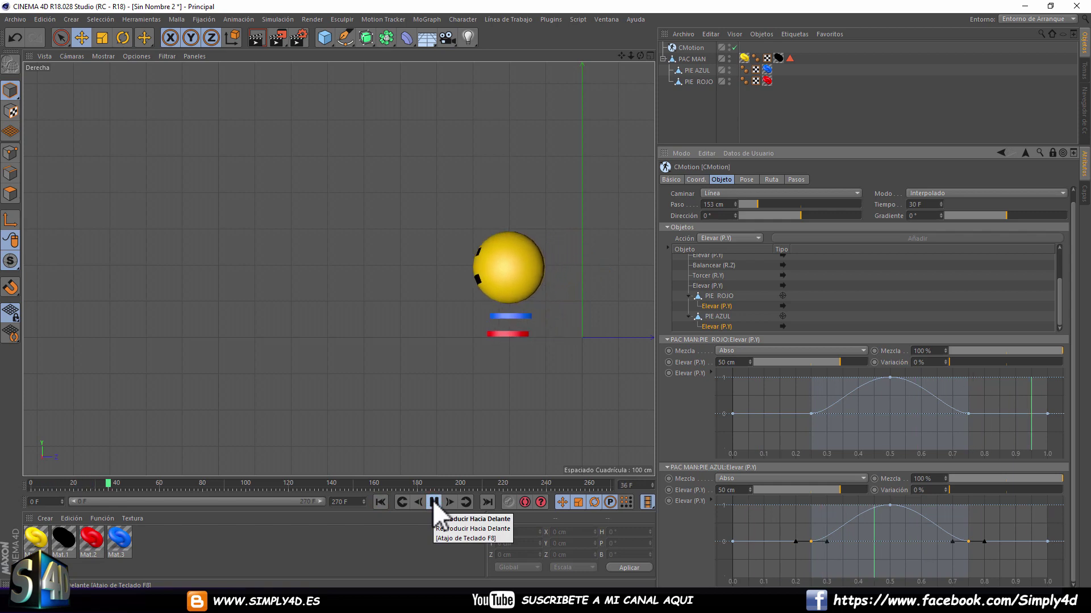
middle_click(459, 172)
key(F1)
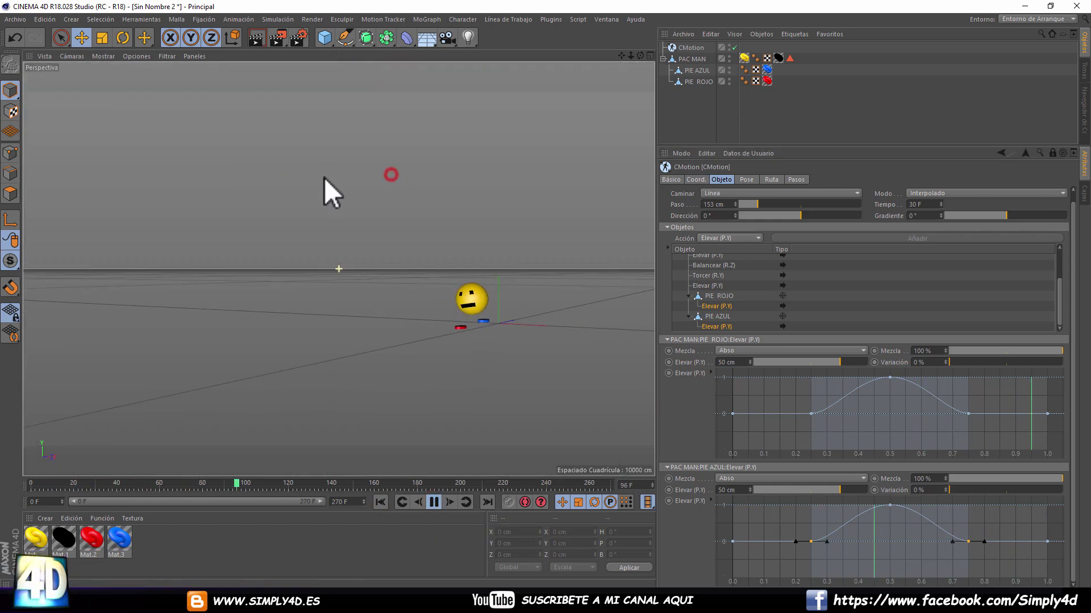
scroll(548, 209, up, 5)
scroll(568, 214, up, 3)
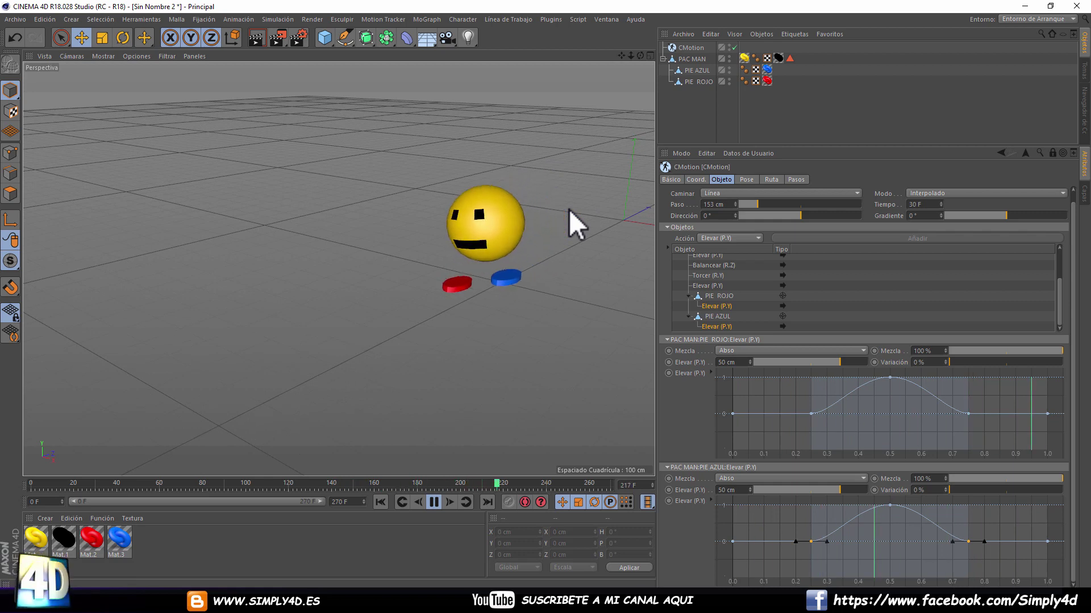
click(434, 501)
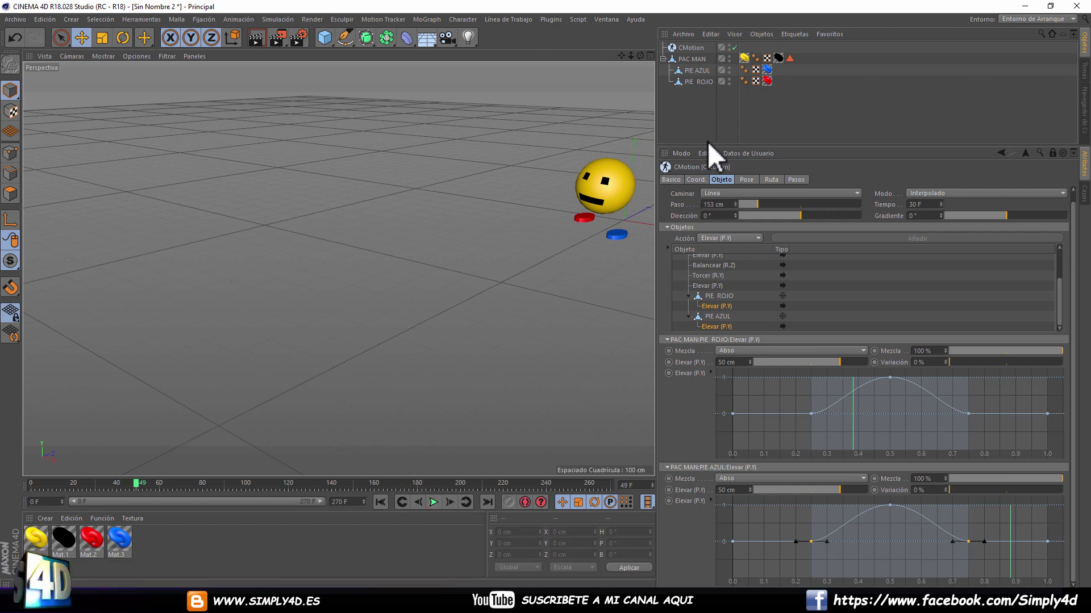
- Centre Pac-Man, return to frame 0, and switch off the CMotion object
drag(706, 145, 708, 267)
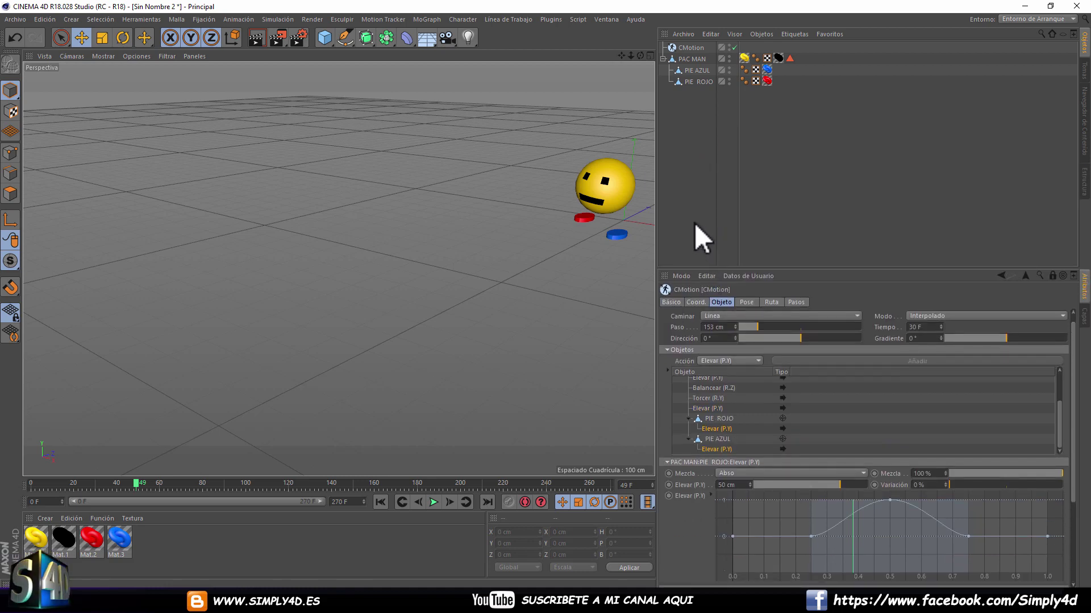
scroll(513, 220, up, 1)
alt+middle_drag(524, 215, 250, 265)
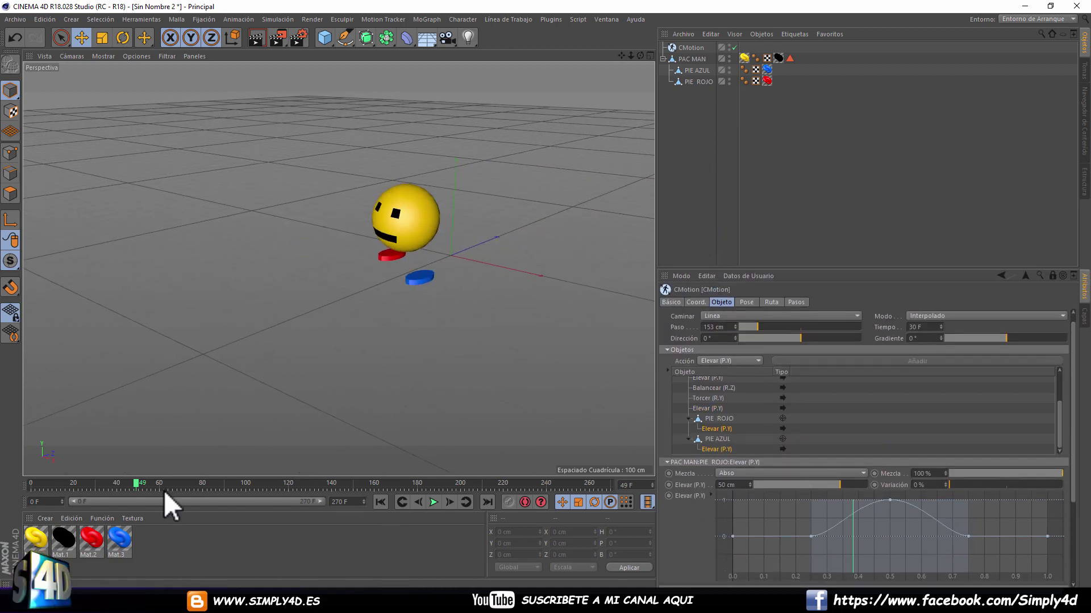
drag(142, 483, 1, 475)
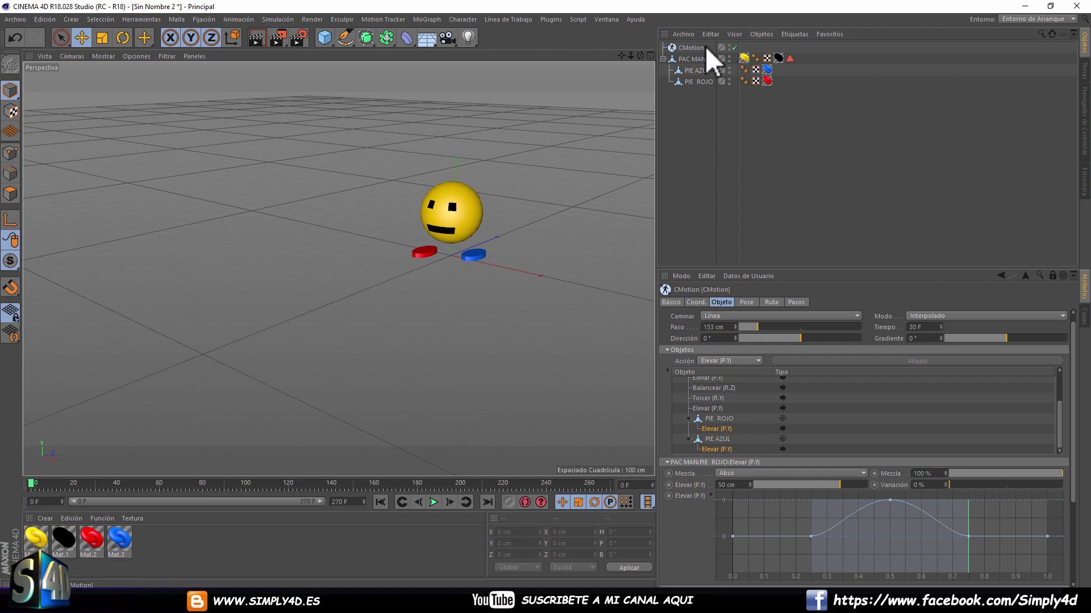
click(737, 54)
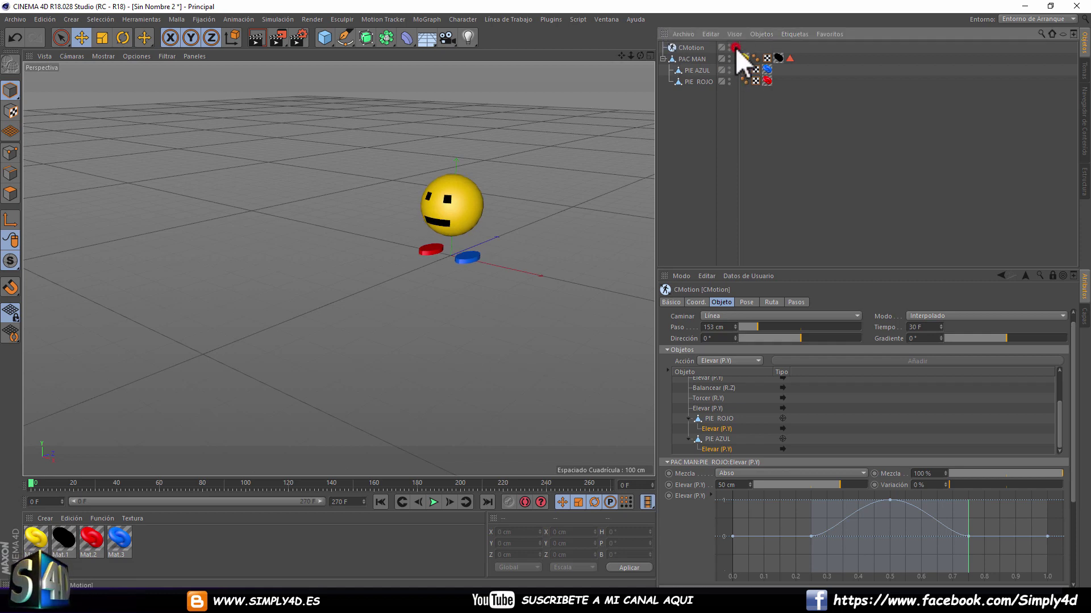
mouse_move(493, 270)
alt+mouse_down()
mouse_move(455, 247)
mouse_move(460, 214)
mouse_move(534, 256)
mouse_move(541, 214)
mouse_move(526, 221)
alt+mouse_up()
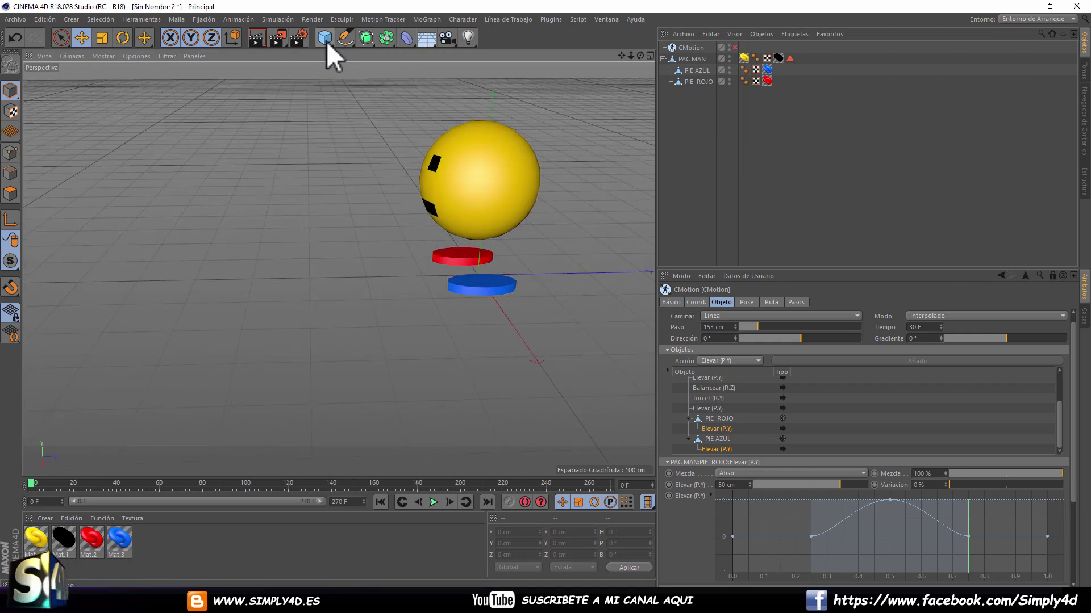
- Add a cylinder, thin it, and place it over the blue foot in the top view
drag(326, 40, 380, 53)
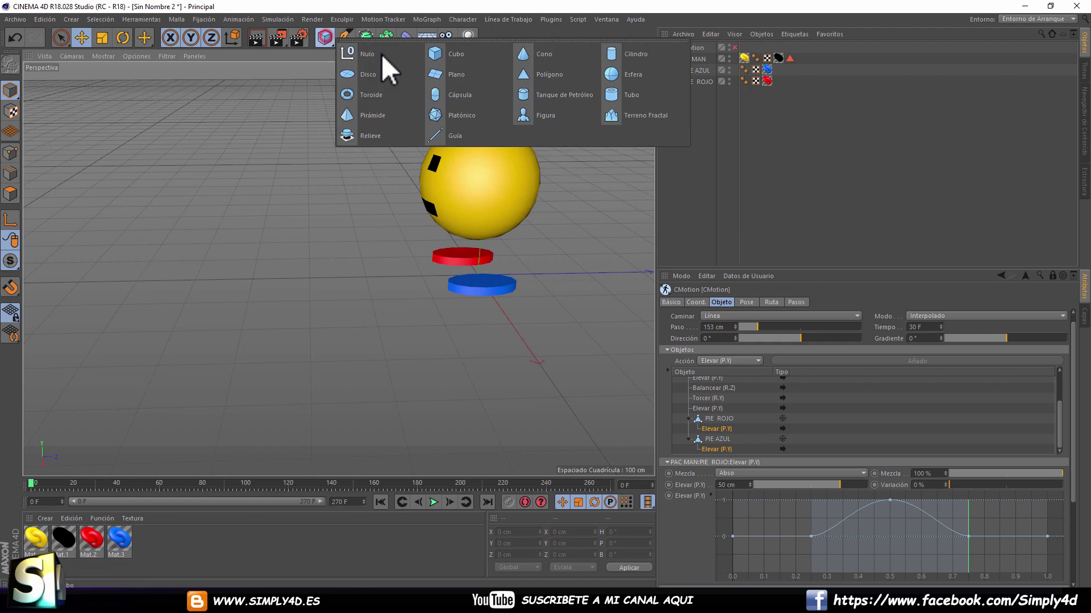
click(643, 55)
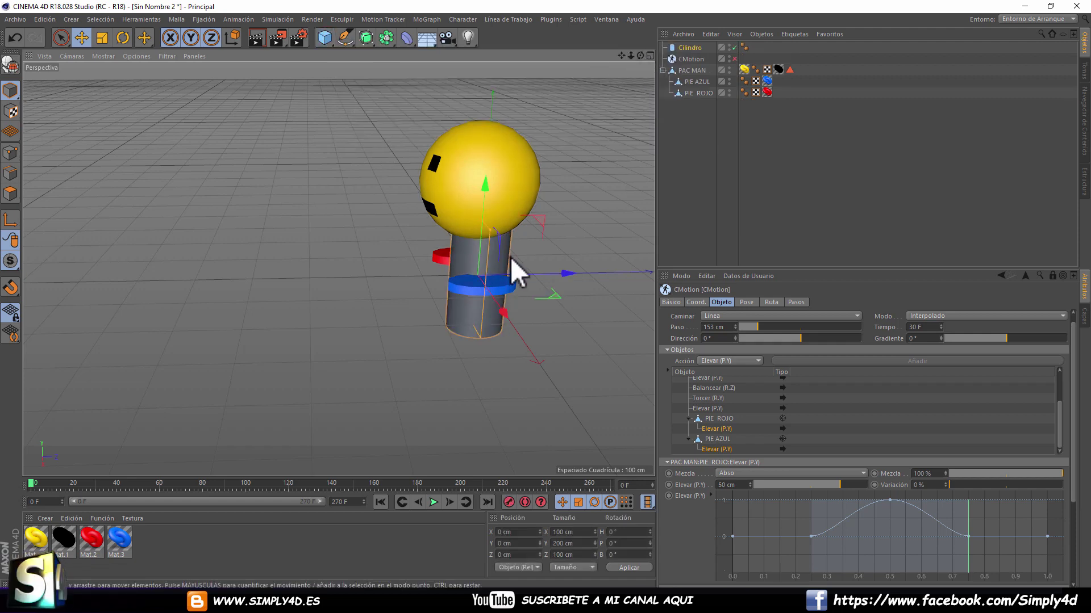
key(F5)
middle_click(447, 227)
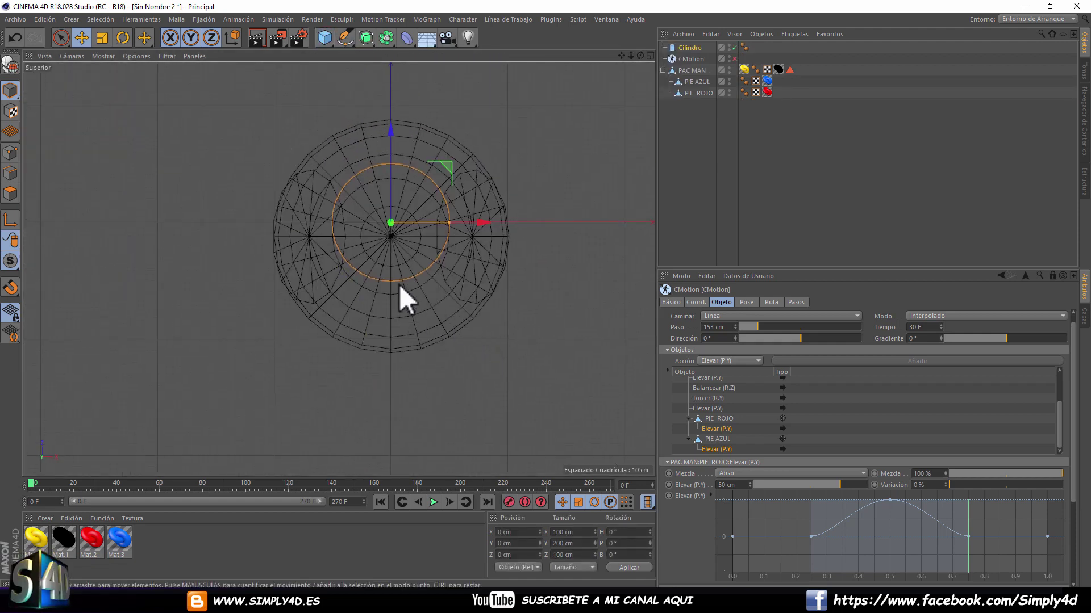
mouse_move(465, 323)
mouse_down()
mouse_move(425, 323)
mouse_move(532, 326)
mouse_up()
drag(492, 281, 492, 273)
middle_click(510, 281)
- Raise and shorten the cylinder under the ball, align it on the blue foot, and make it editable
middle_click(200, 333)
alt+middle_drag(518, 353, 345, 361)
scroll(364, 364, up, 2)
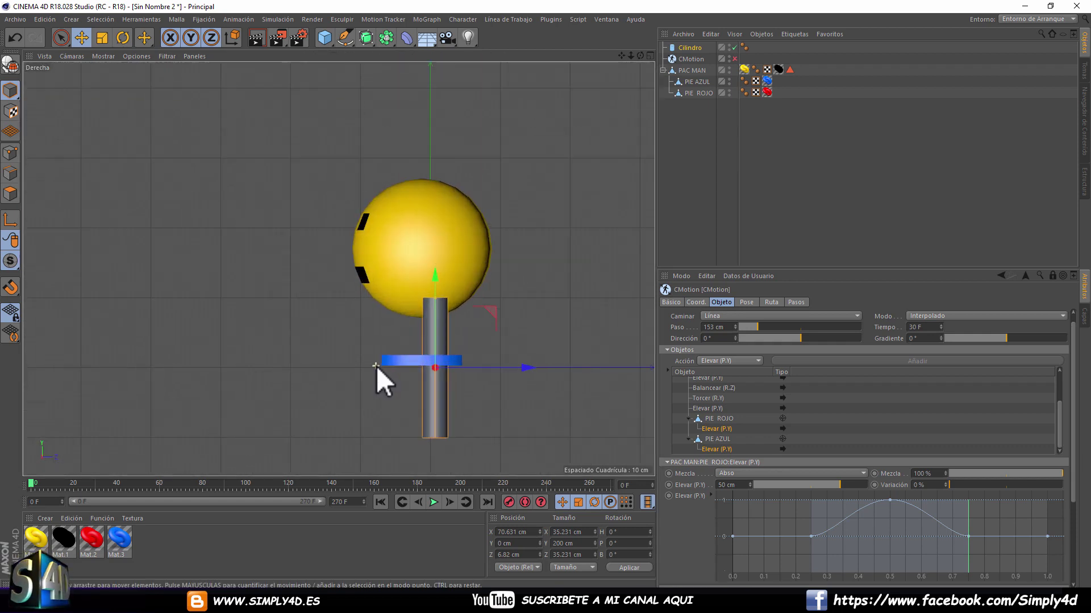
scroll(409, 362, up, 3)
drag(446, 316, 447, 234)
drag(442, 168, 443, 188)
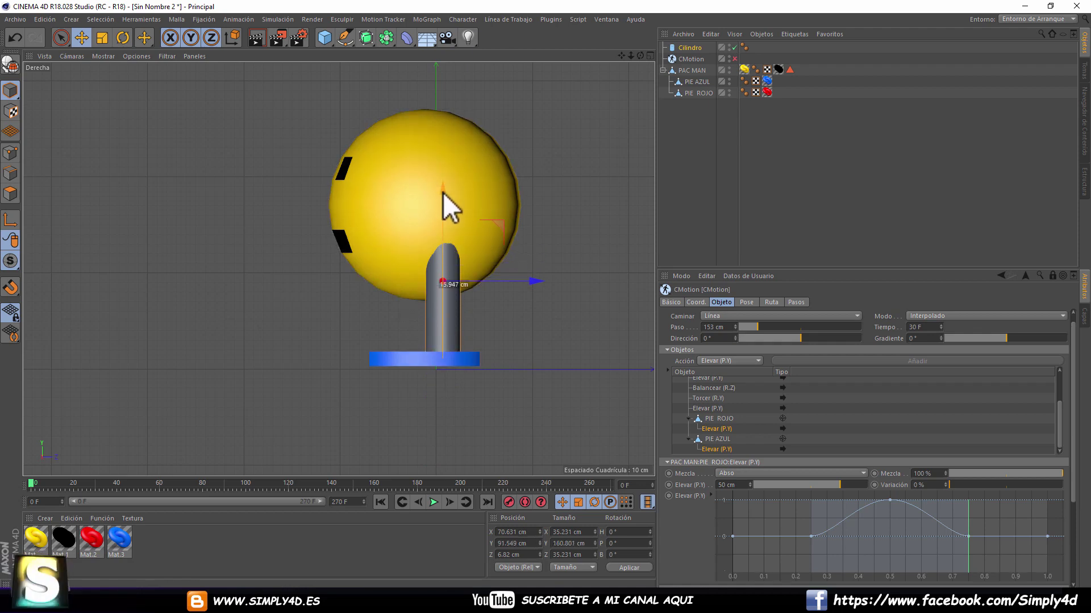
middle_click(489, 198)
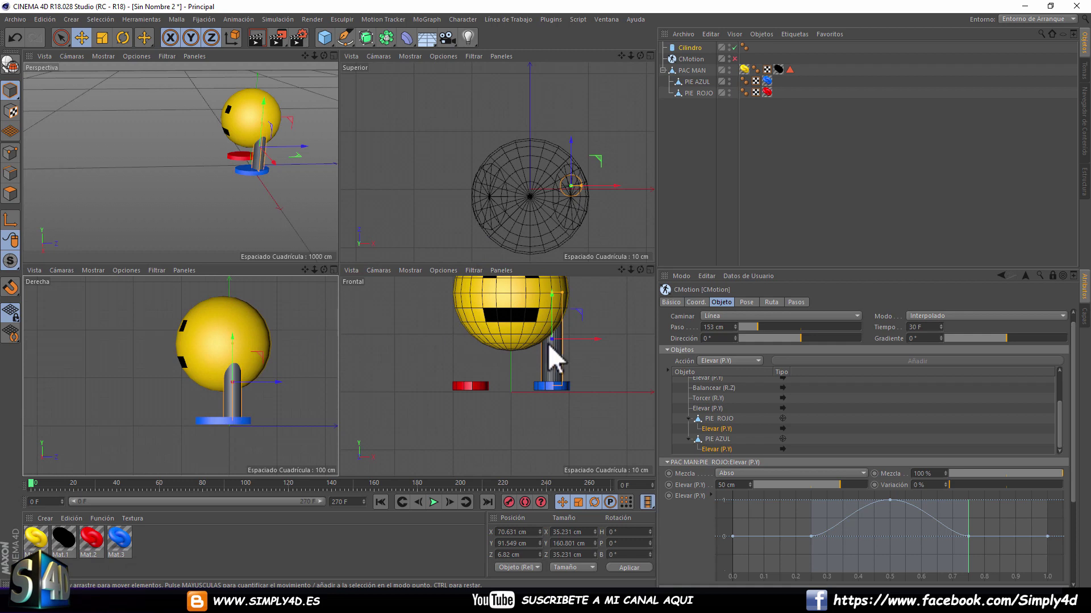
middle_click(549, 344)
drag(520, 269, 521, 261)
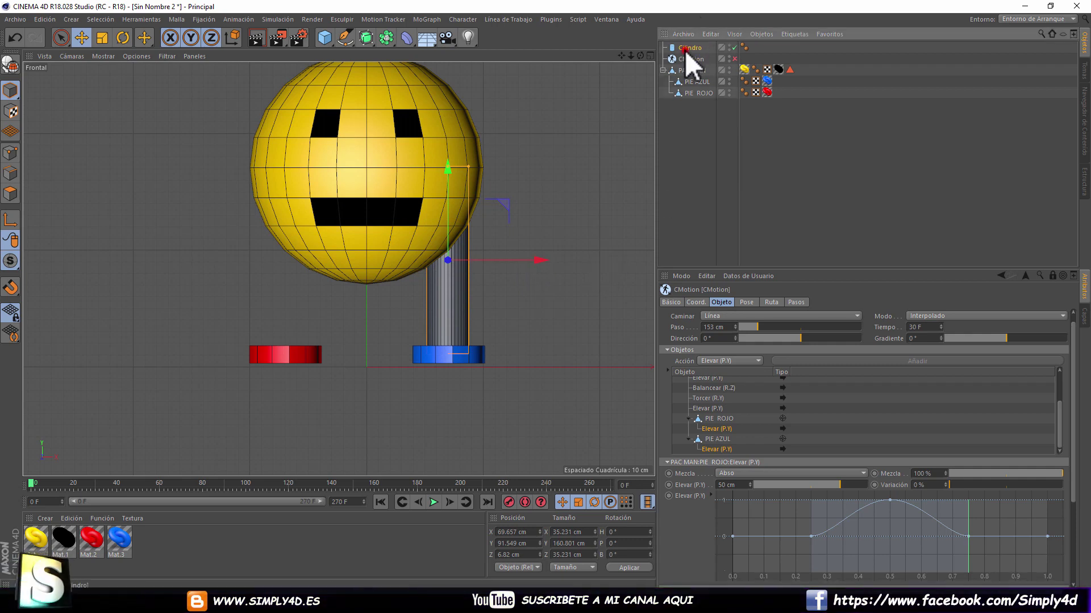
key(c)
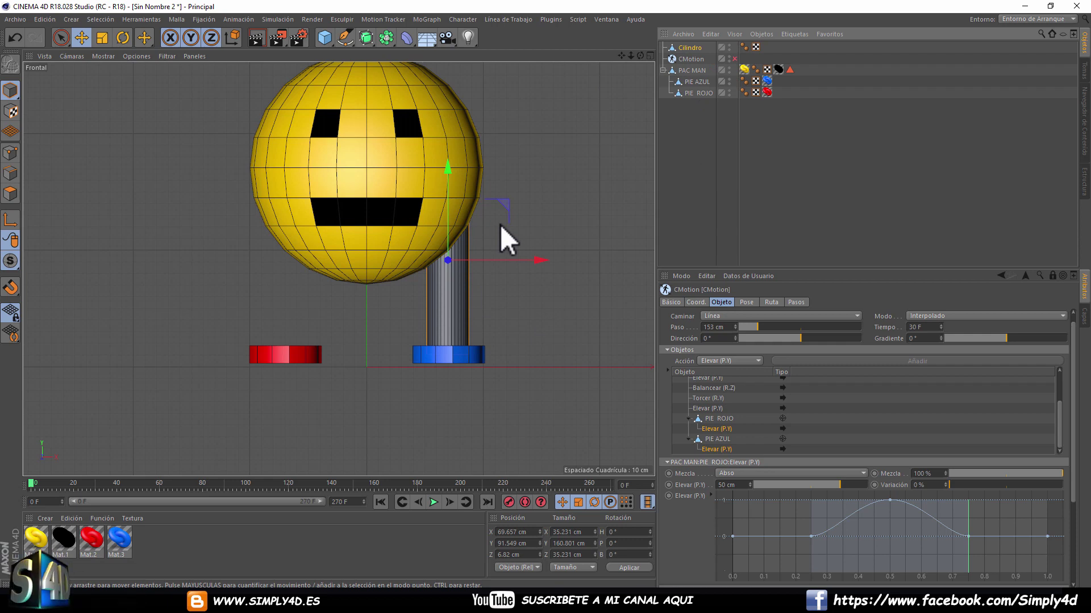
middle_click(526, 324)
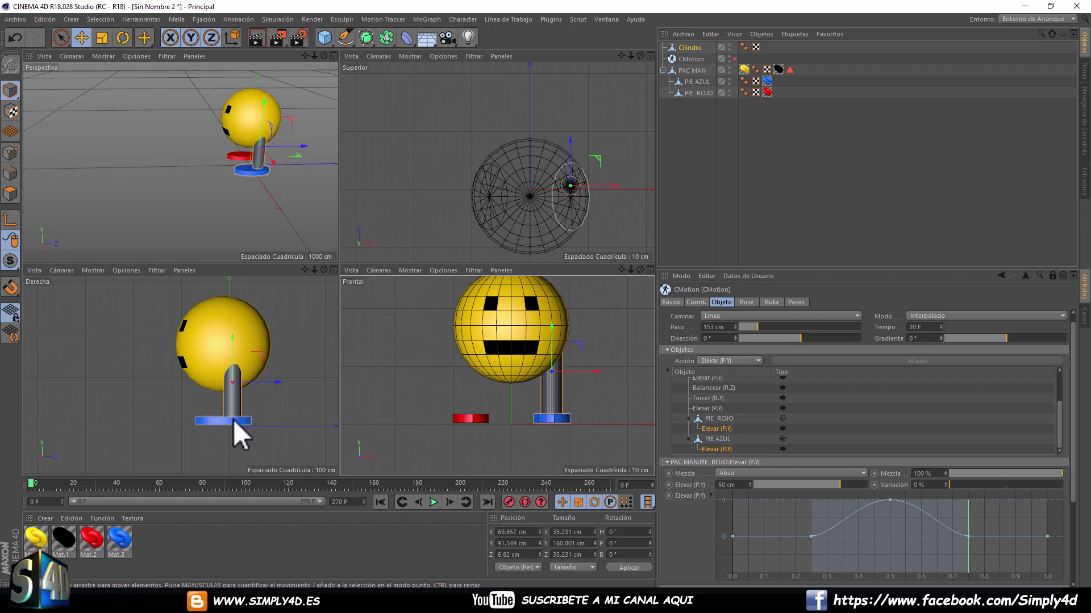
- Move the cylinder's axis to its base with Centrar Ejes at Y -100%, then apply the blue material
click(177, 20)
mouse_move(189, 124)
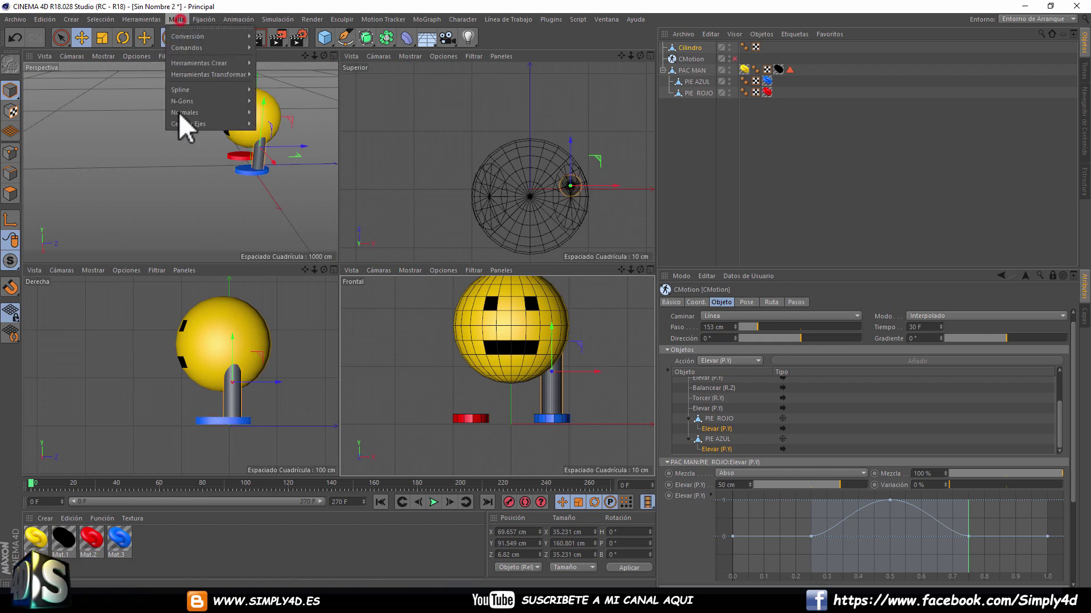
click(306, 128)
drag(247, 127, 197, 124)
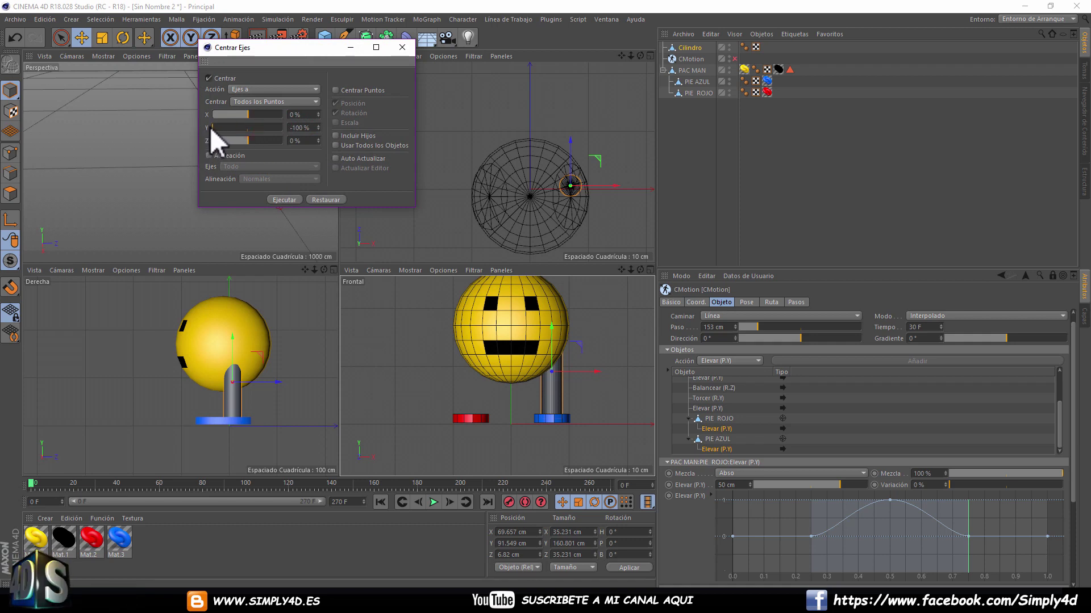
click(282, 197)
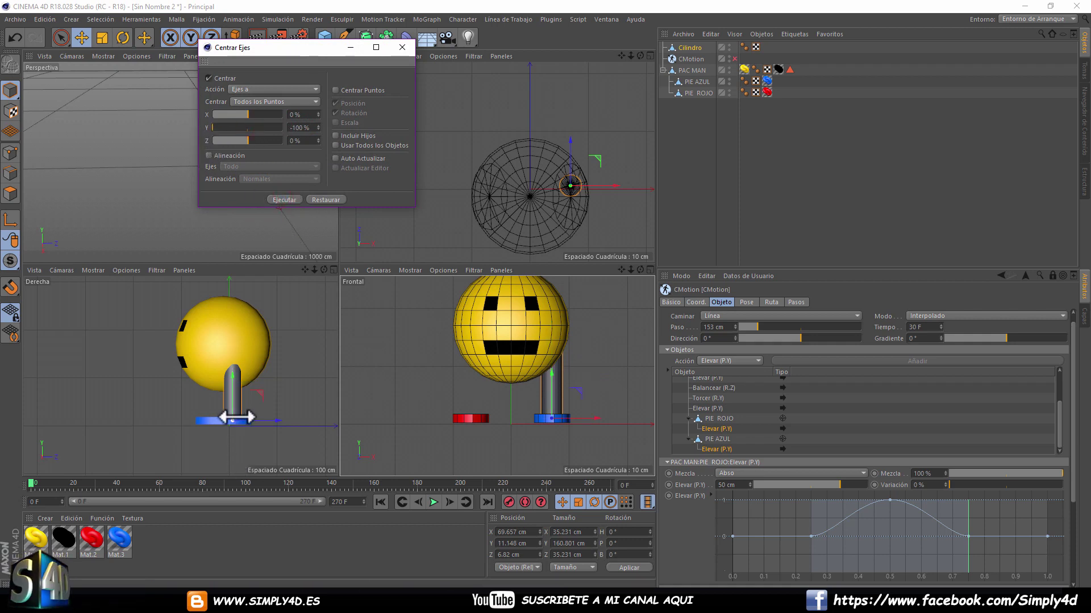
click(403, 47)
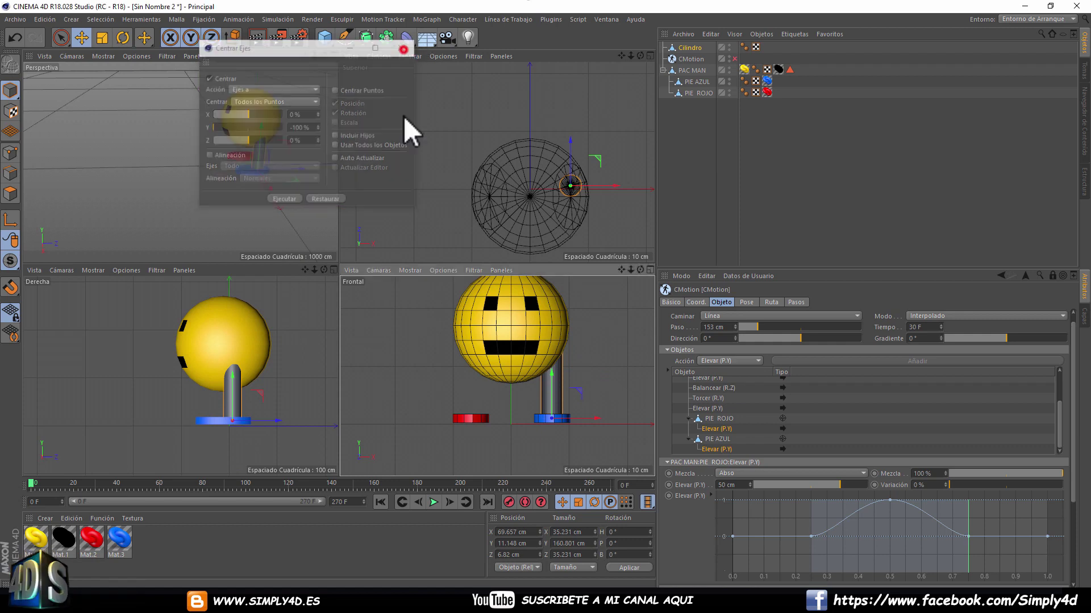
drag(122, 533, 241, 403)
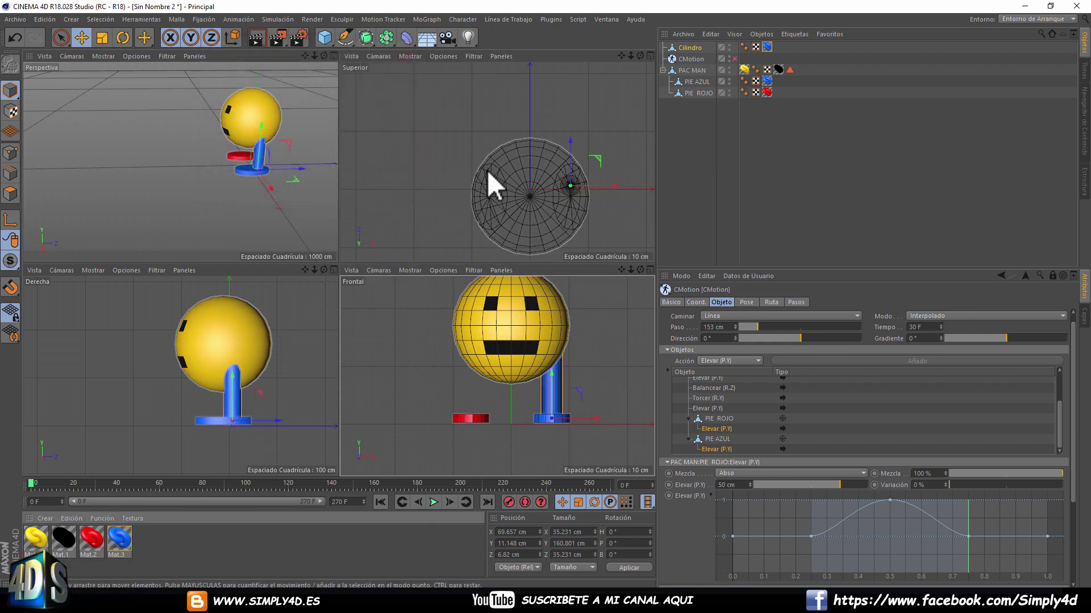
- Duplicate the leg, move the copy onto the red foot, and give it the red material
click(687, 48)
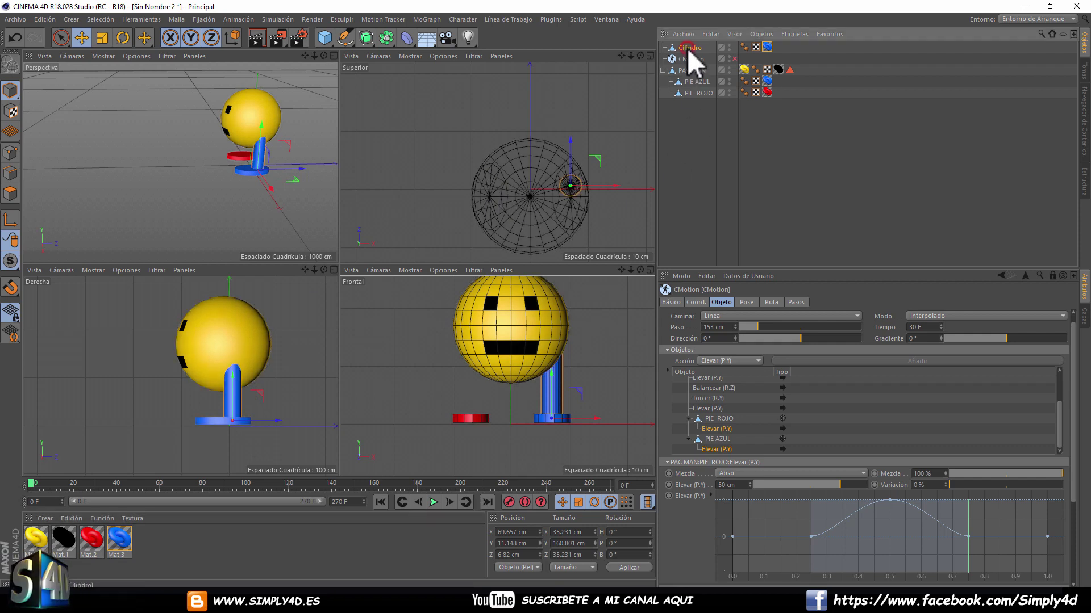
key(ctrl+c)
key(ctrl+v)
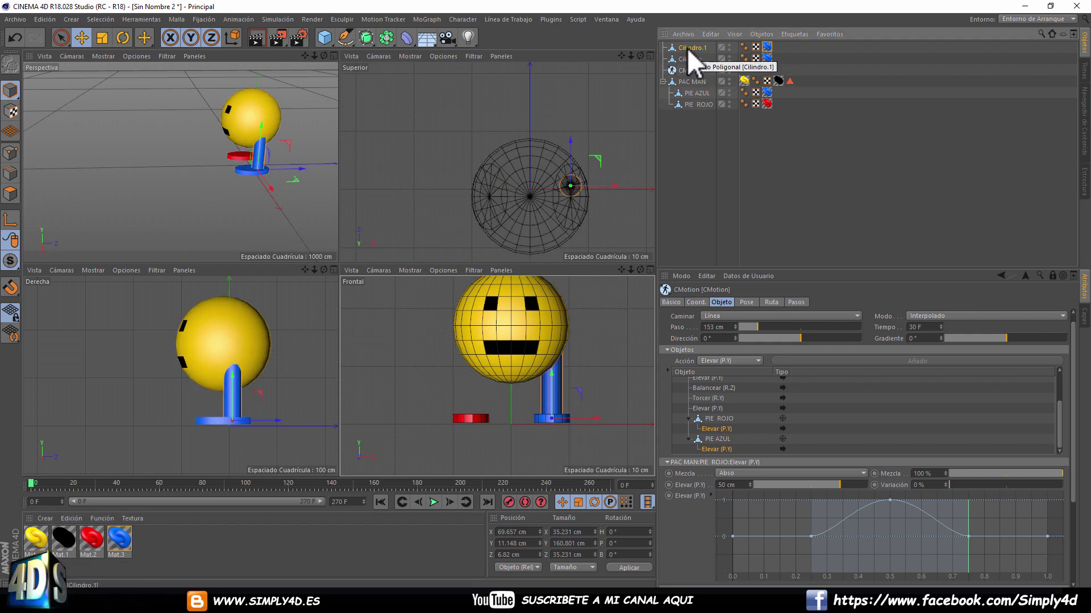
drag(588, 419, 519, 418)
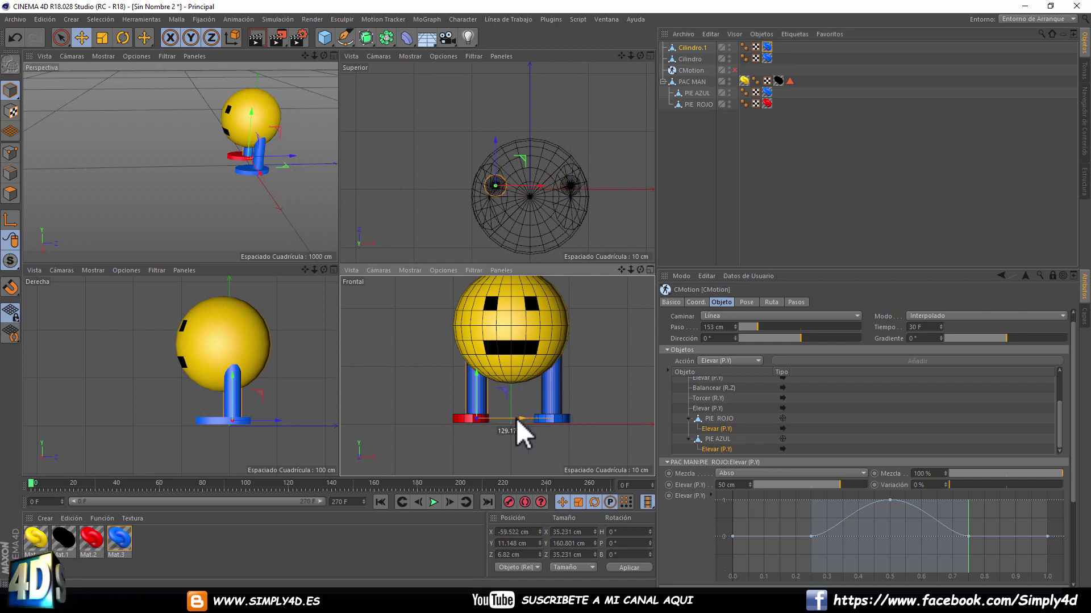
middle_click(516, 418)
scroll(353, 363, up, 3)
scroll(420, 360, up, 3)
drag(416, 366, 400, 372)
mouse_move(91, 539)
mouse_down()
mouse_move(794, 7)
mouse_move(766, 47)
mouse_up()
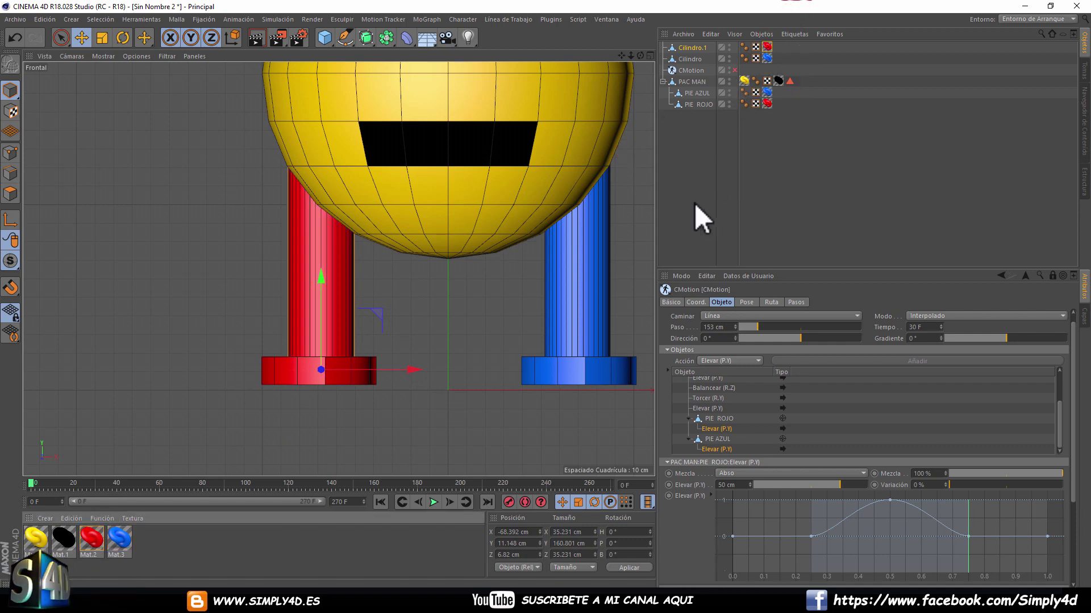
- Rename the legs PIERNA ROJA and PIERNA AZUL, then deselect and change the viewport layout
double_click(696, 47)
text(PIERNA ROJA)
key(Return)
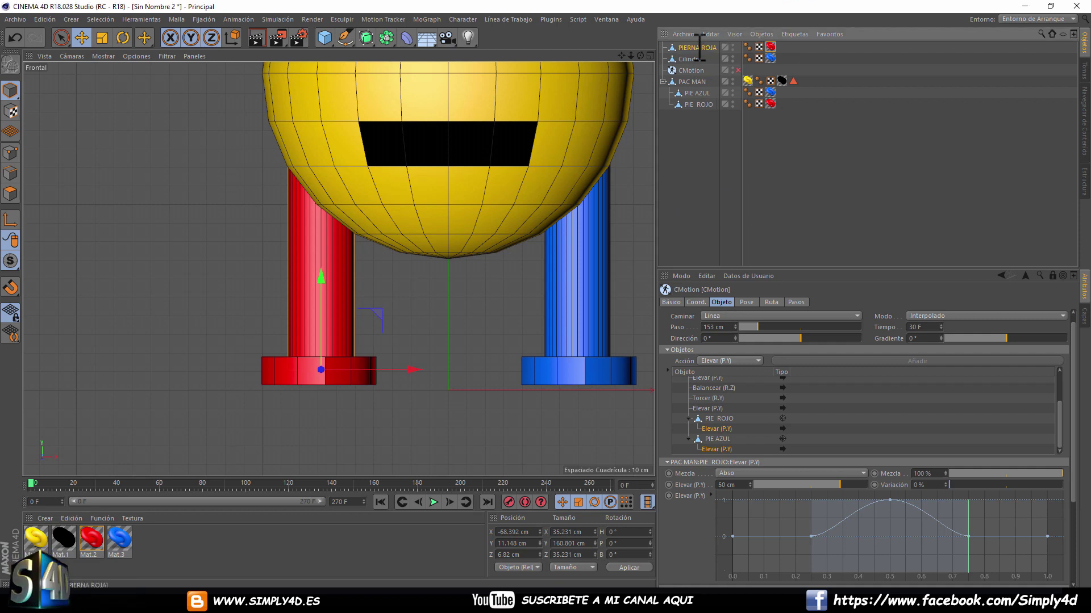
double_click(690, 58)
text(PIERNA)
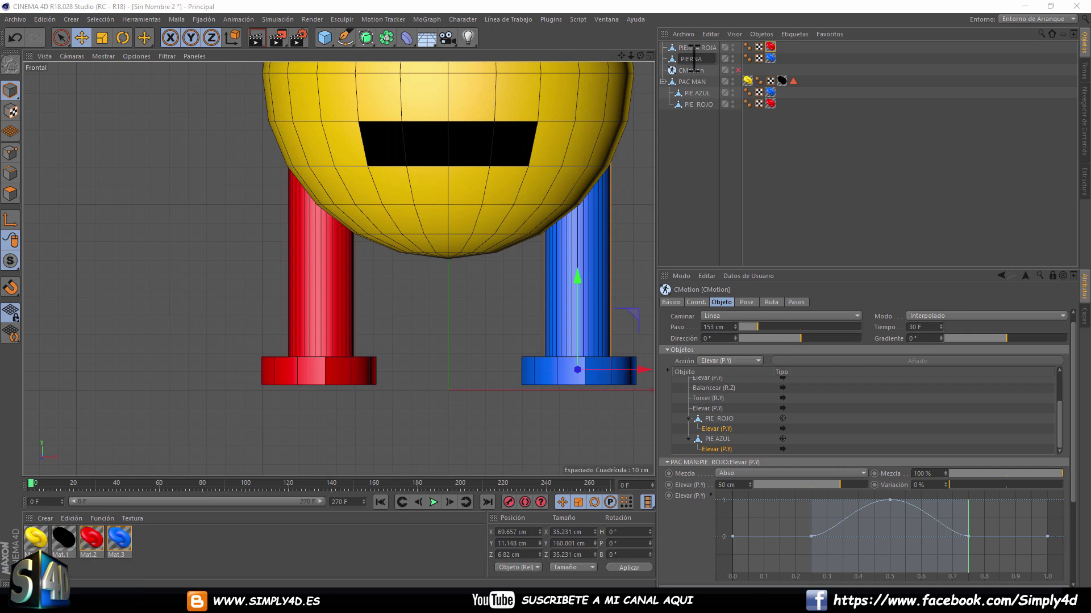
text( AZUL)
key(Return)
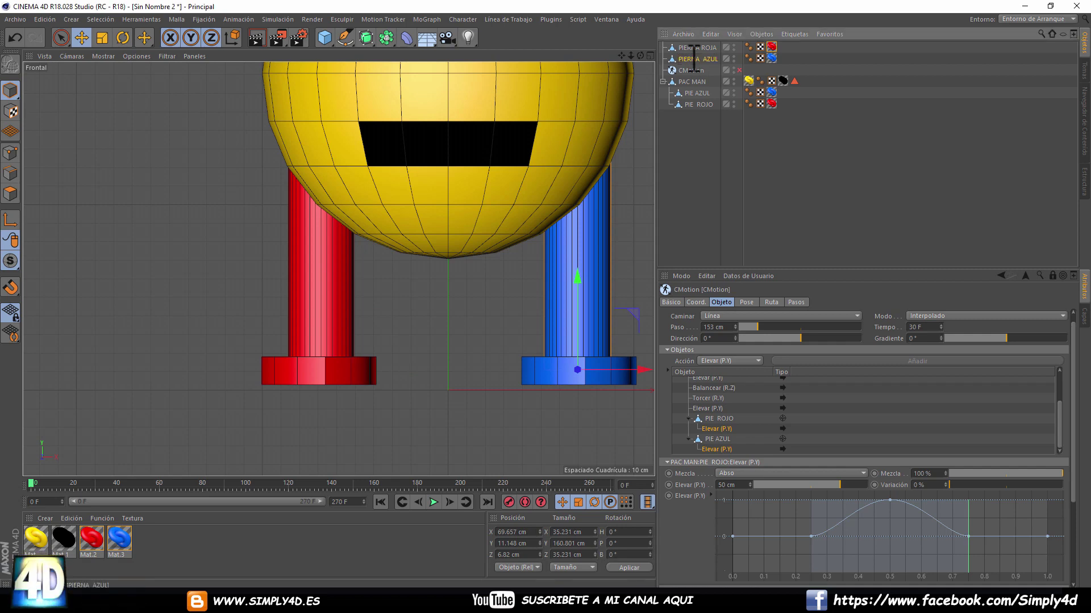
click(691, 163)
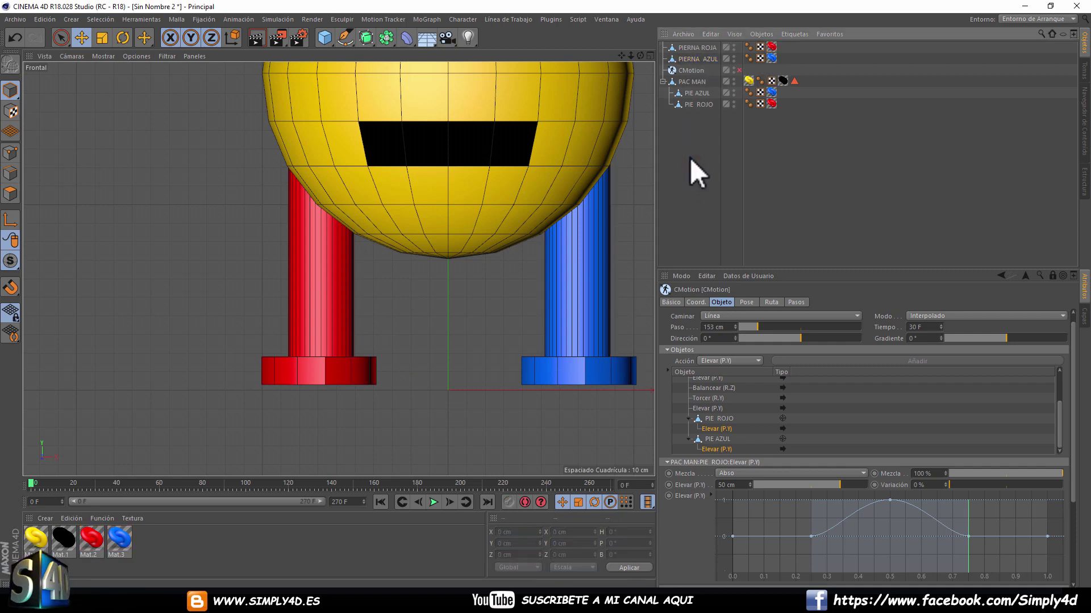
middle_click(418, 206)
- Parent PIERNA ROJA under PIE ROJO and PIERNA AZUL under PIE AZUL
middle_click(224, 199)
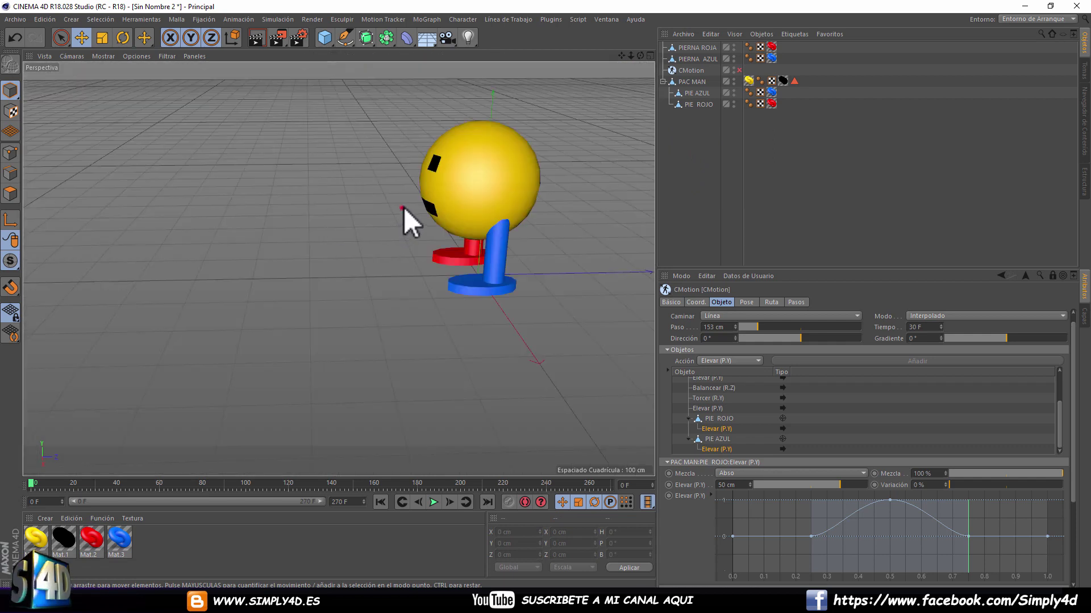
mouse_move(591, 215)
alt+mouse_down()
mouse_move(557, 224)
mouse_move(298, 206)
mouse_move(473, 216)
alt+mouse_up()
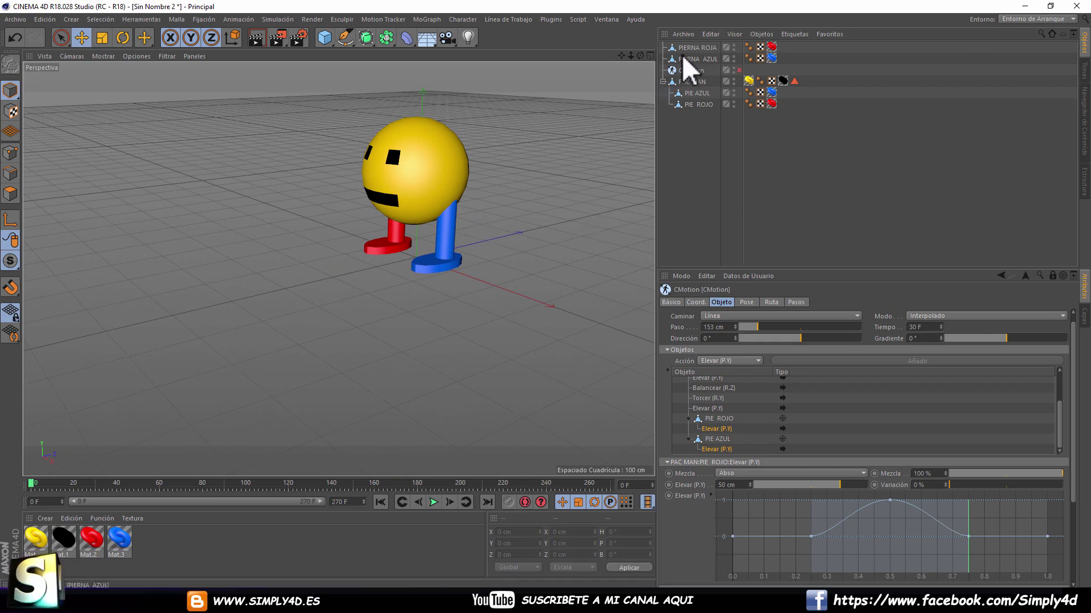
drag(691, 47, 693, 104)
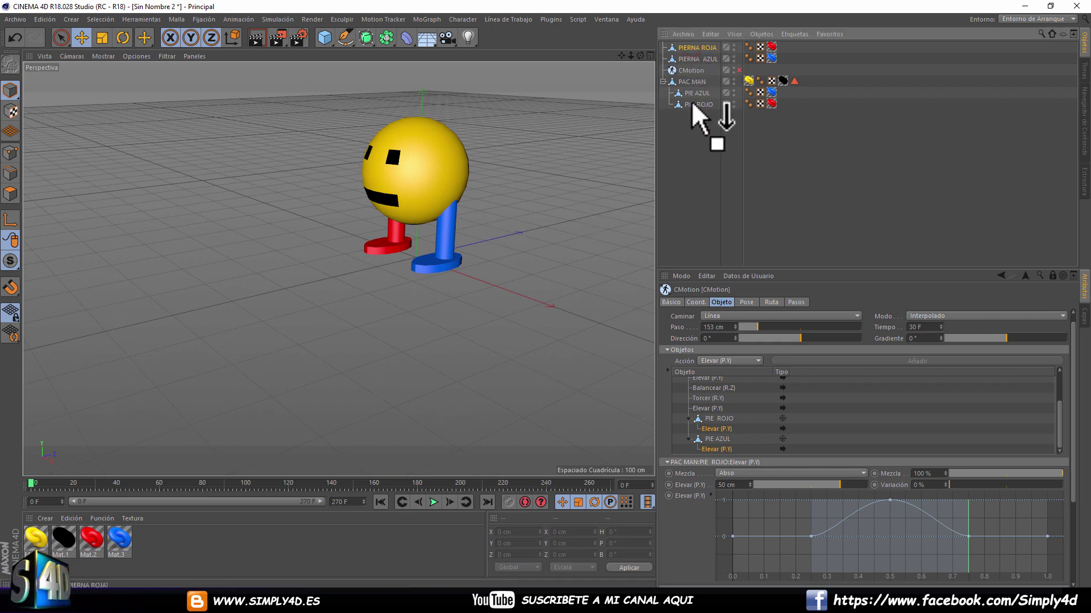
drag(689, 45, 689, 87)
click(700, 164)
- Add a Constraint tag to PIERNA AZUL with Aim on, axis Y+, targeting PAC MAN
click(705, 82)
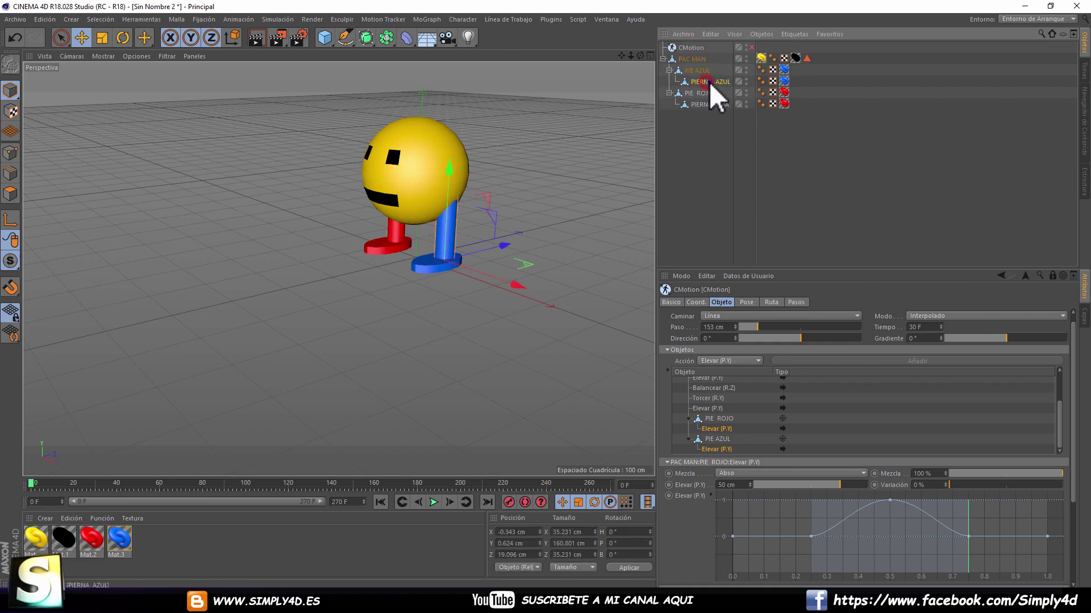
right_click(709, 82)
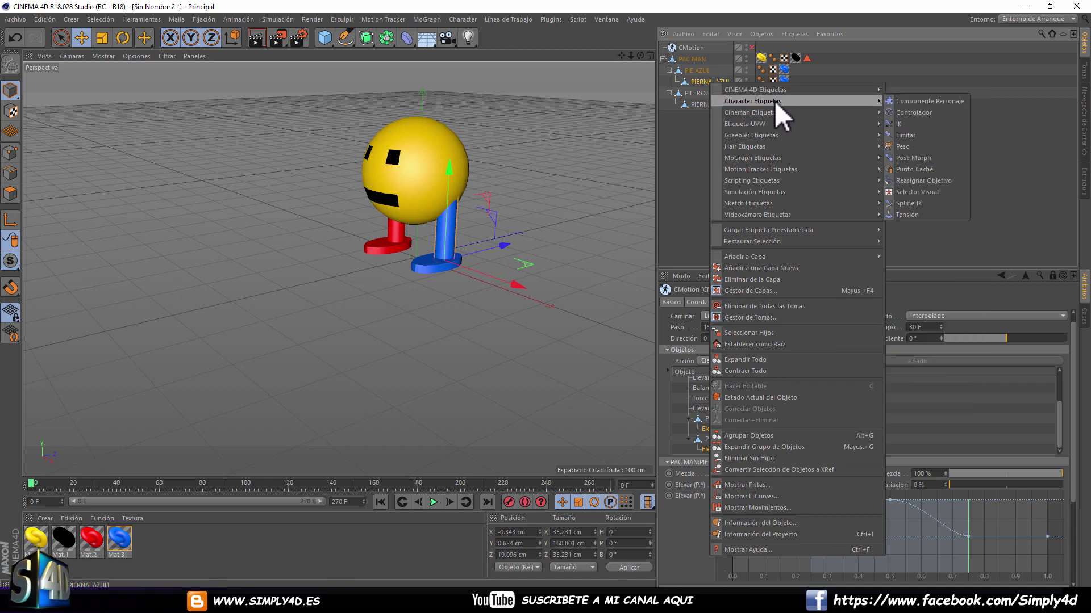
click(905, 135)
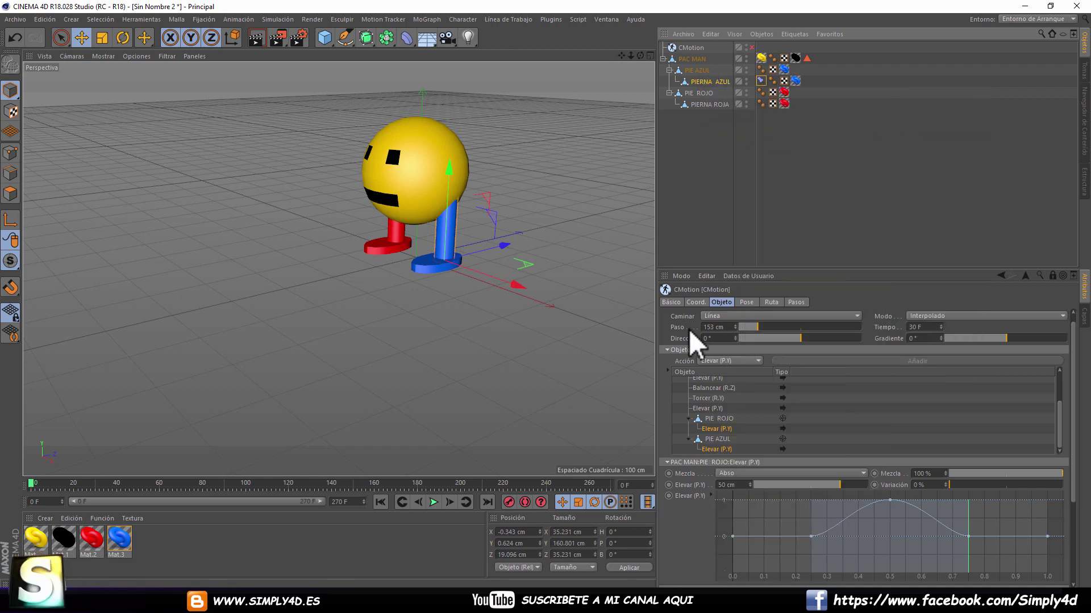
click(1052, 276)
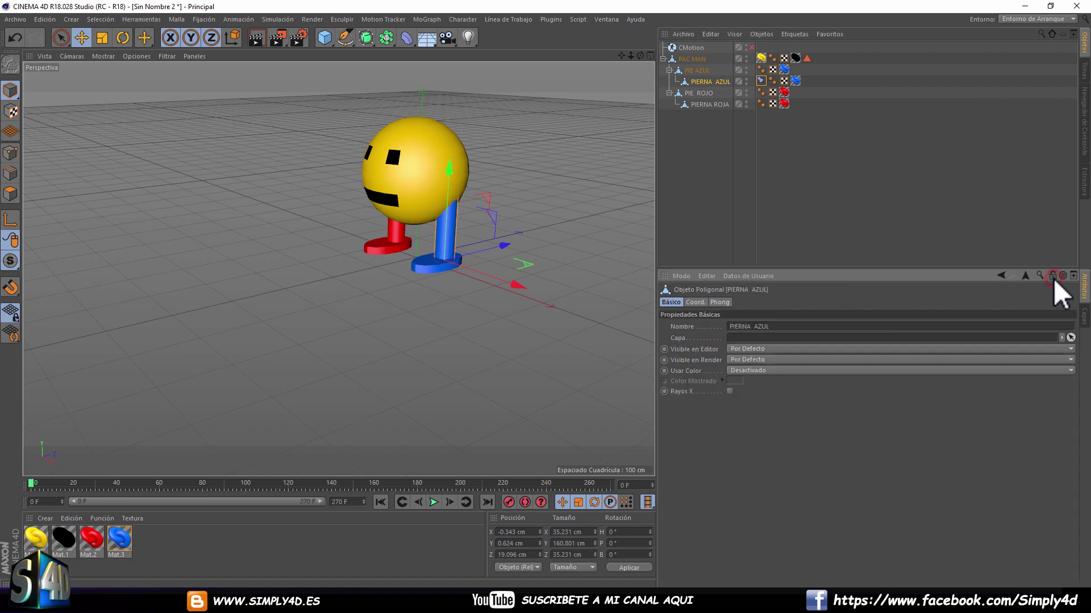
drag(761, 81, 799, 82)
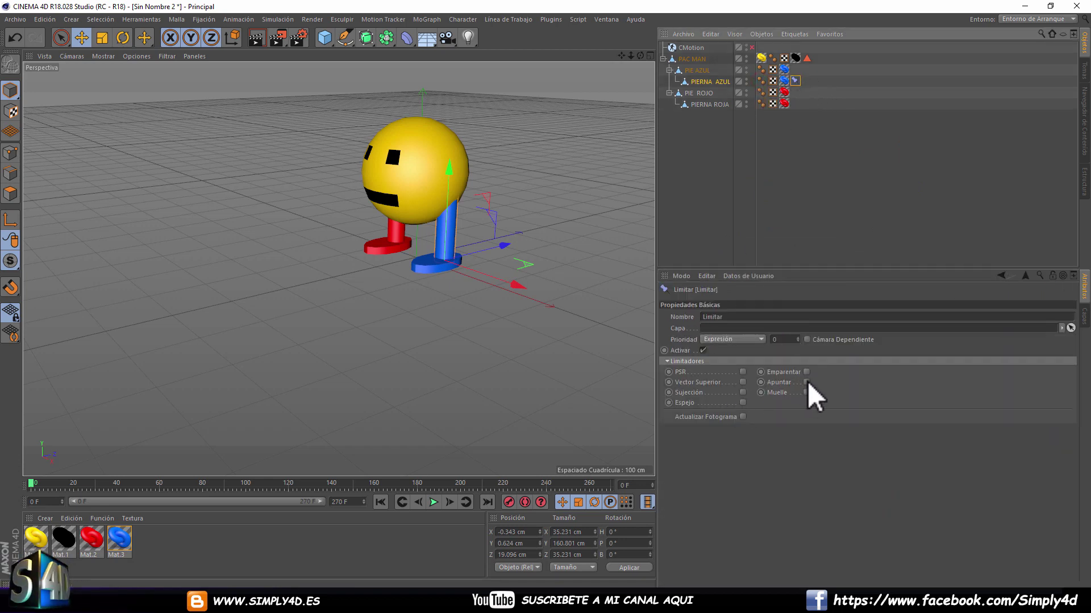
click(806, 382)
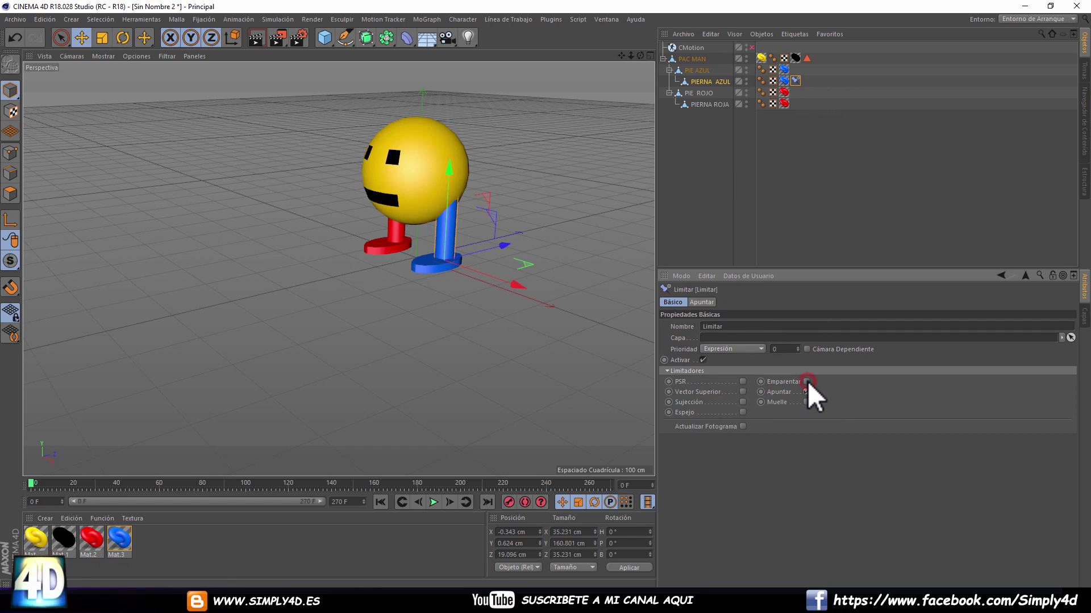
click(702, 303)
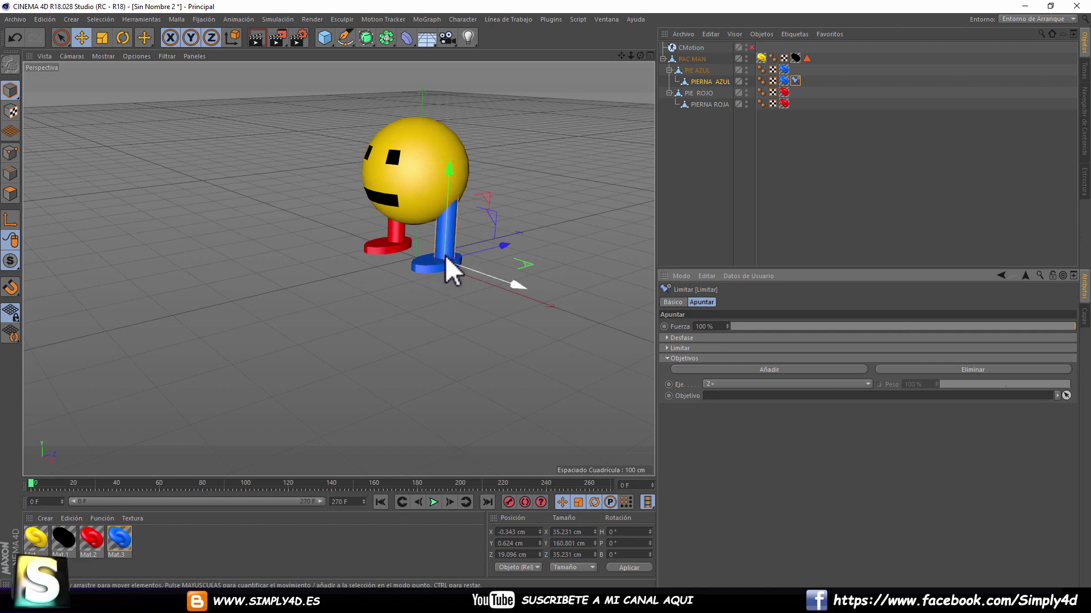
click(722, 383)
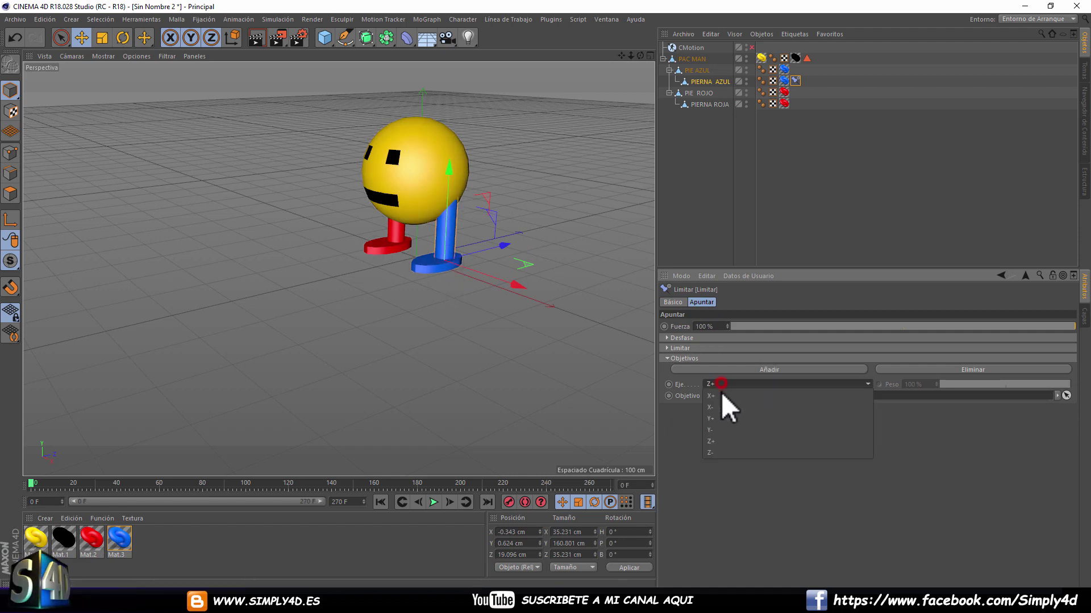
click(718, 420)
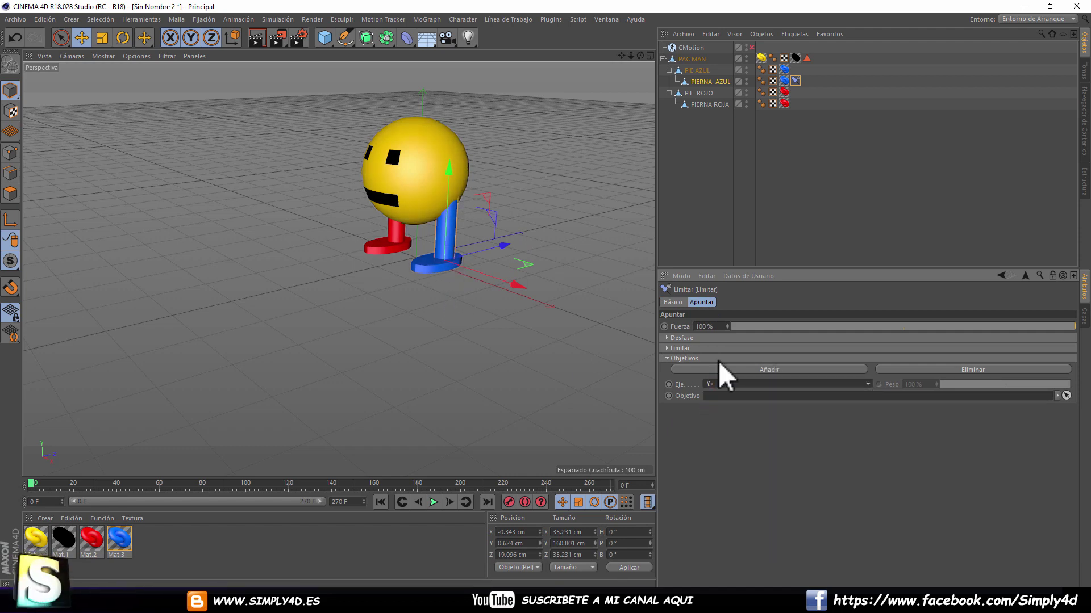
drag(692, 58, 732, 396)
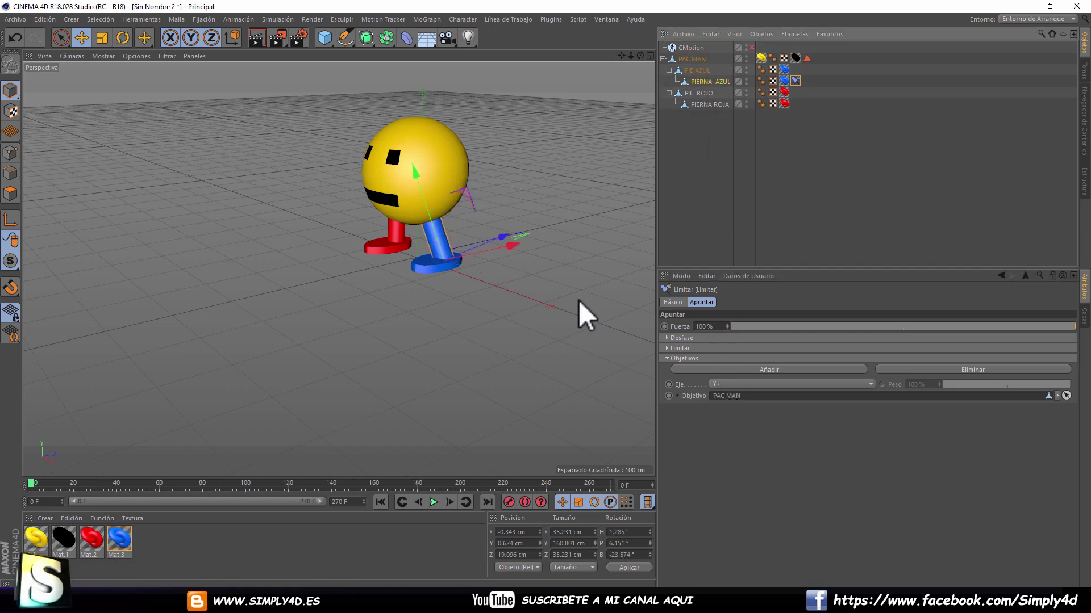
alt+drag(492, 178, 653, 191)
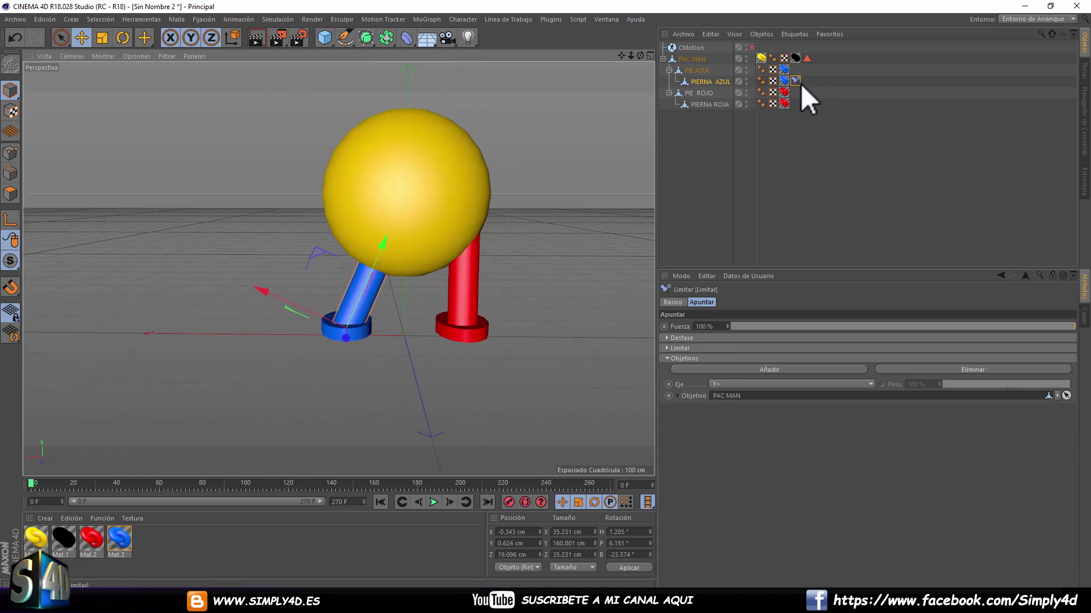
- Copy the aim constraint onto PIERNA ROJA and re-enable CMotion
ctrl+drag(799, 84, 799, 104)
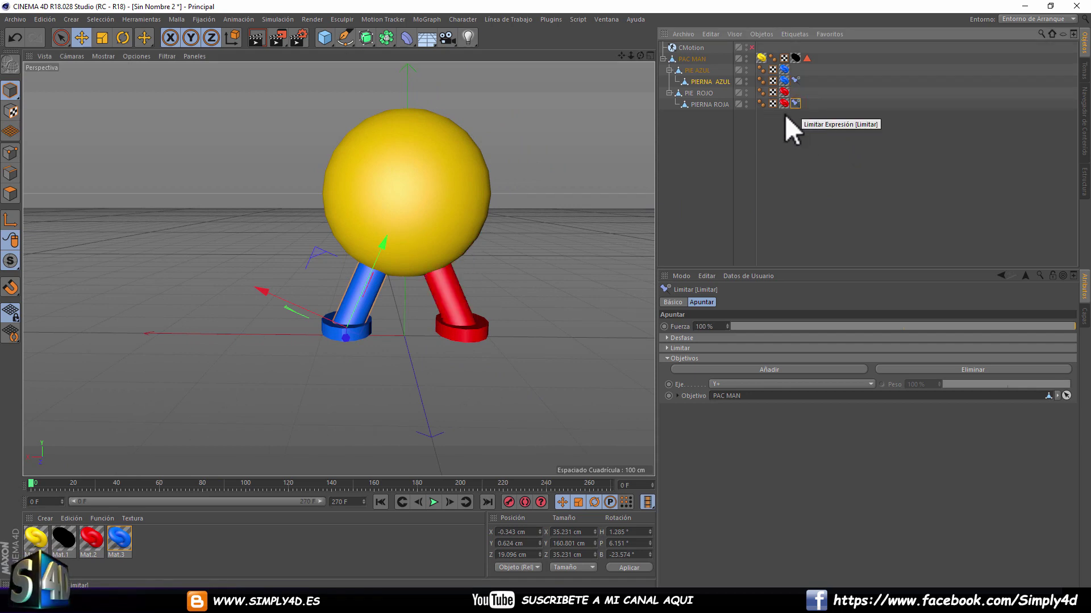
click(705, 142)
mouse_move(434, 280)
alt+mouse_down()
mouse_move(435, 242)
mouse_move(224, 235)
mouse_move(214, 223)
alt+mouse_up()
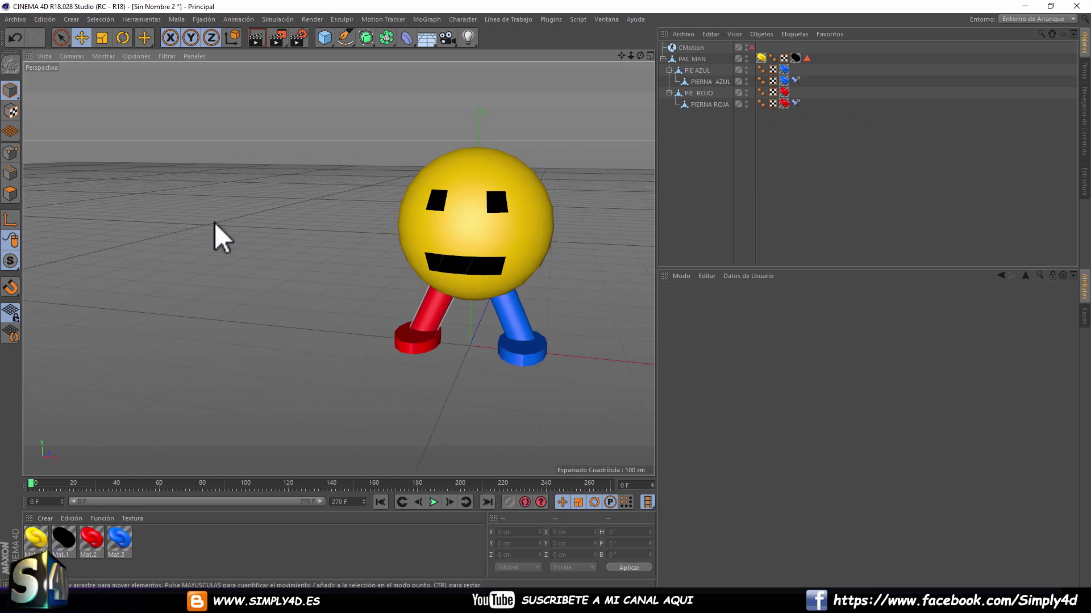
click(751, 47)
scroll(370, 202, down, 3)
- Play the walk animation and watch the legs aim from a side view
mouse_move(371, 203)
alt+mouse_down()
mouse_move(523, 206)
mouse_move(566, 226)
alt+mouse_up()
click(431, 502)
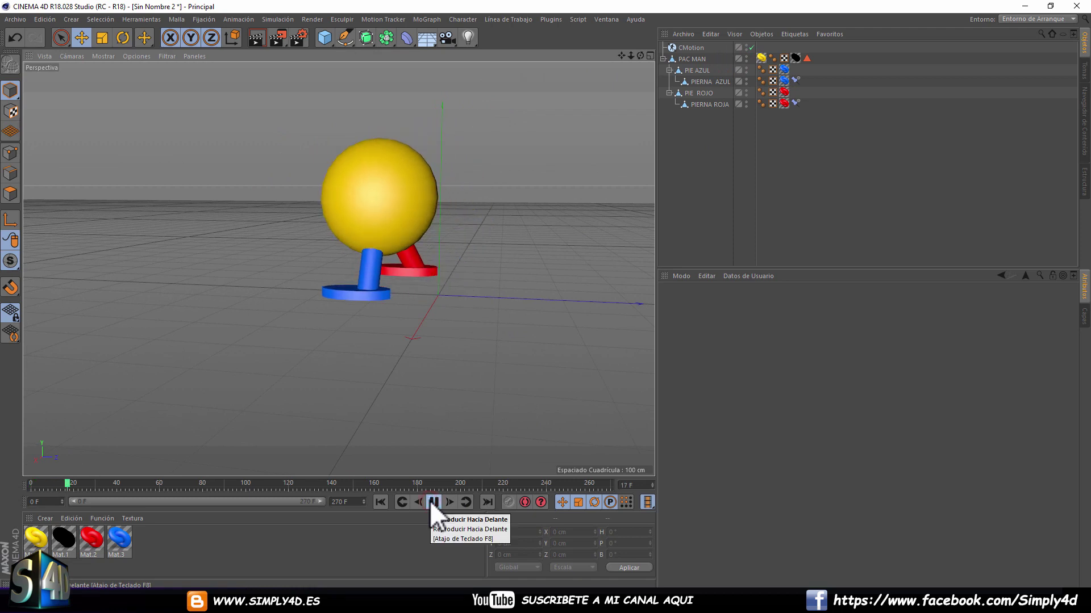
mouse_move(536, 242)
alt+mouse_down()
mouse_move(453, 243)
mouse_move(418, 215)
mouse_move(557, 209)
alt+mouse_up()
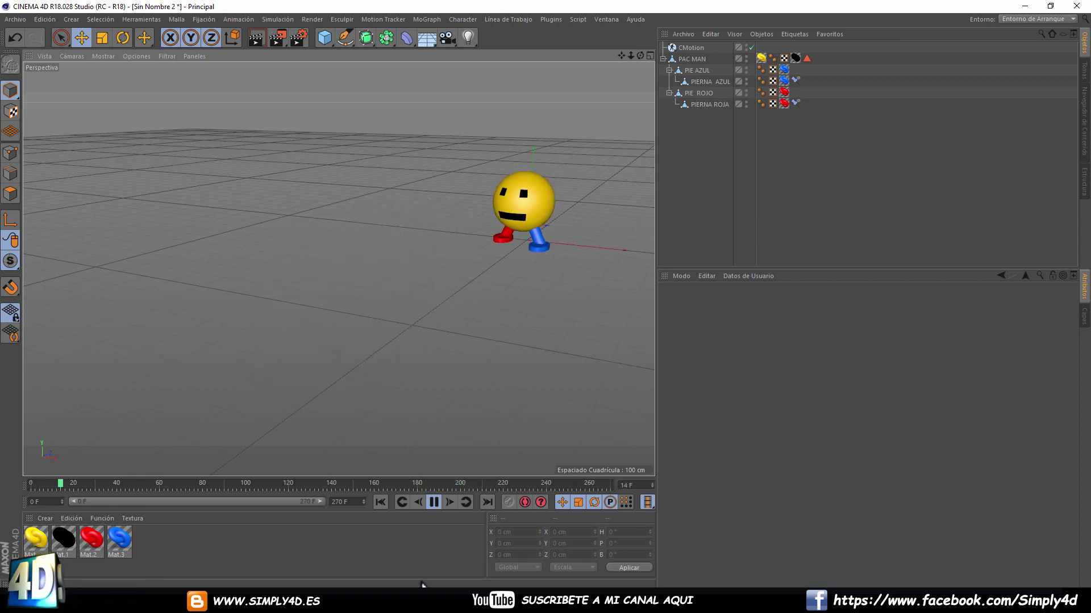
click(433, 501)
- Try both constraint tags' aim strength at 62.1 %, return it to 100 %, and expand Offset
drag(818, 73, 795, 111)
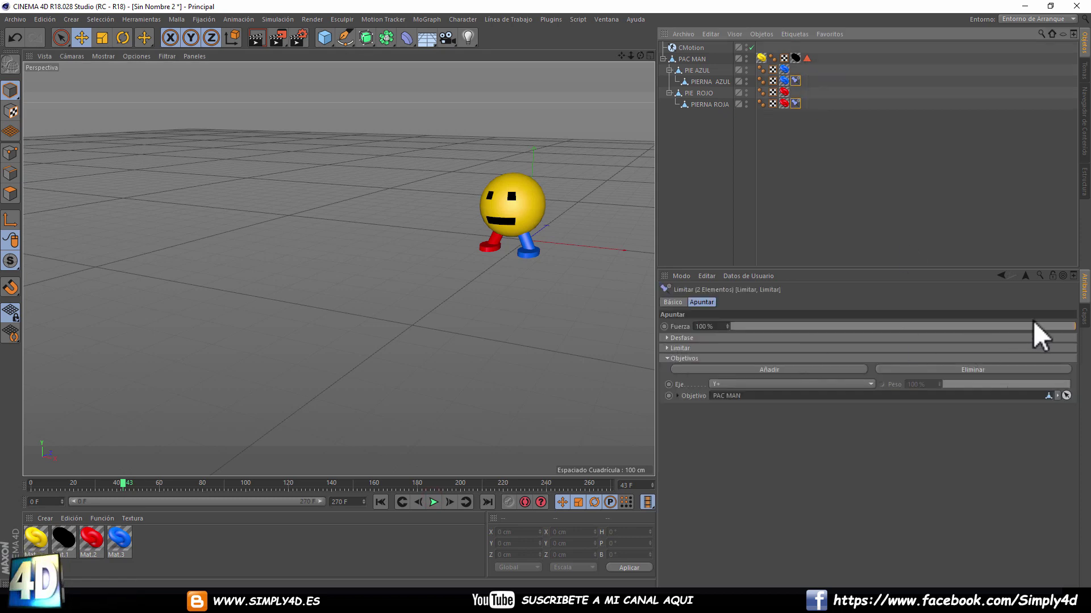
drag(1051, 326, 945, 326)
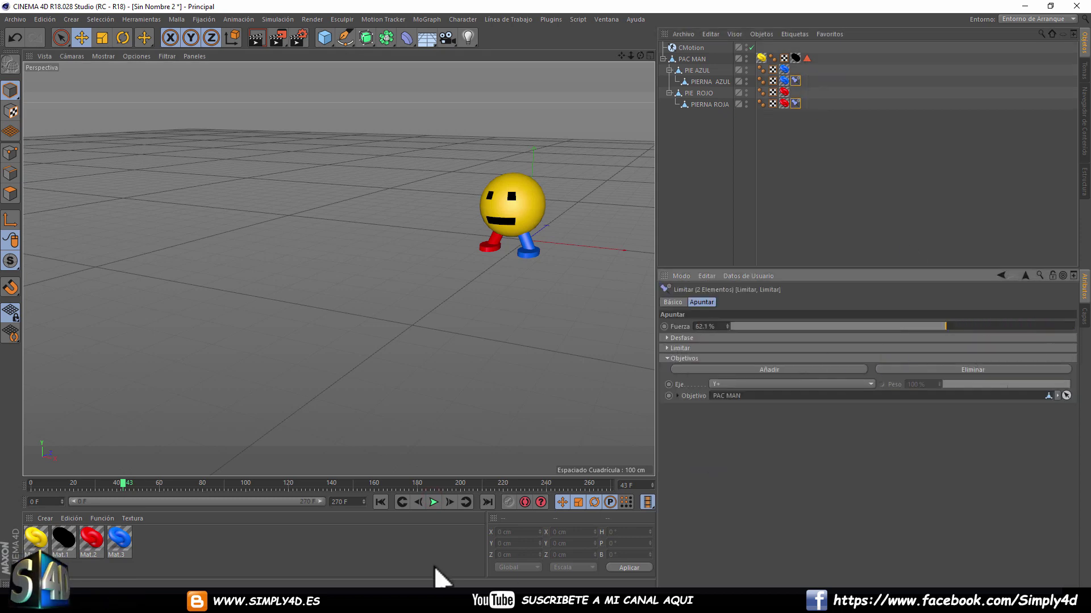
click(433, 502)
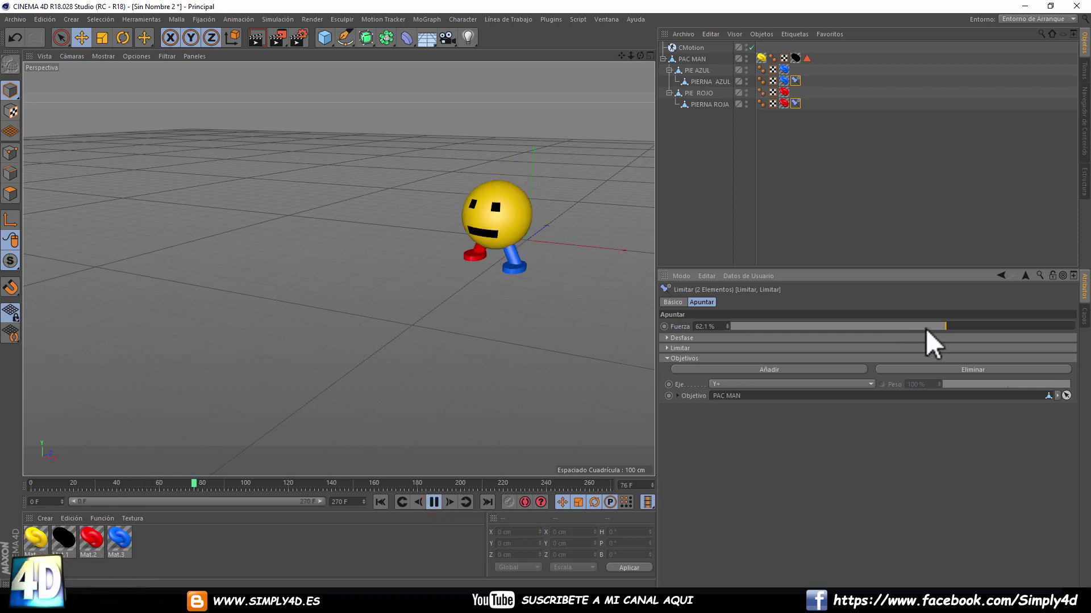
drag(766, 325, 1086, 337)
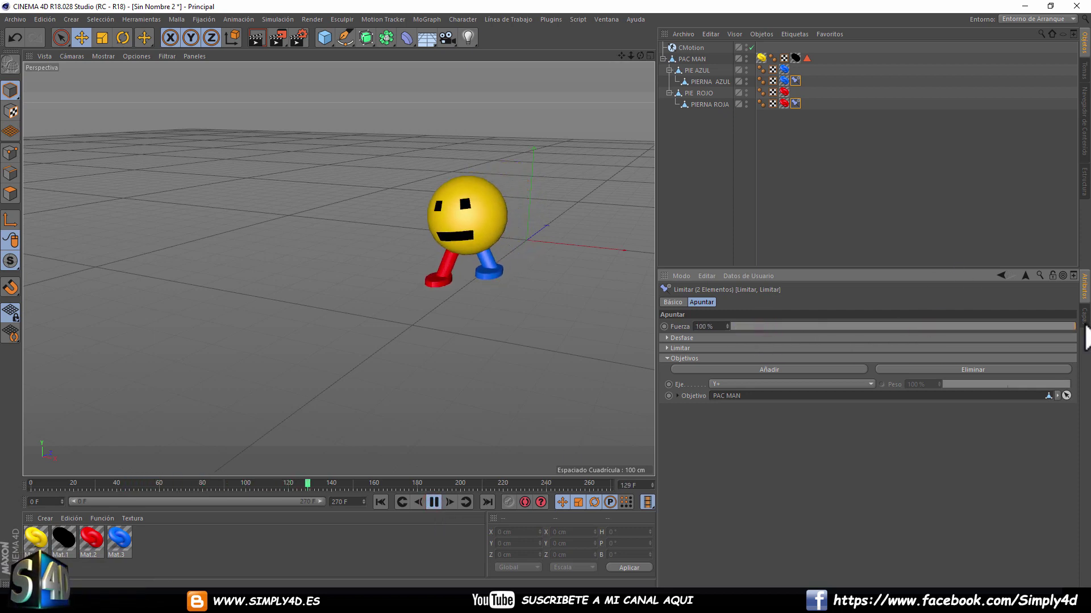
click(667, 338)
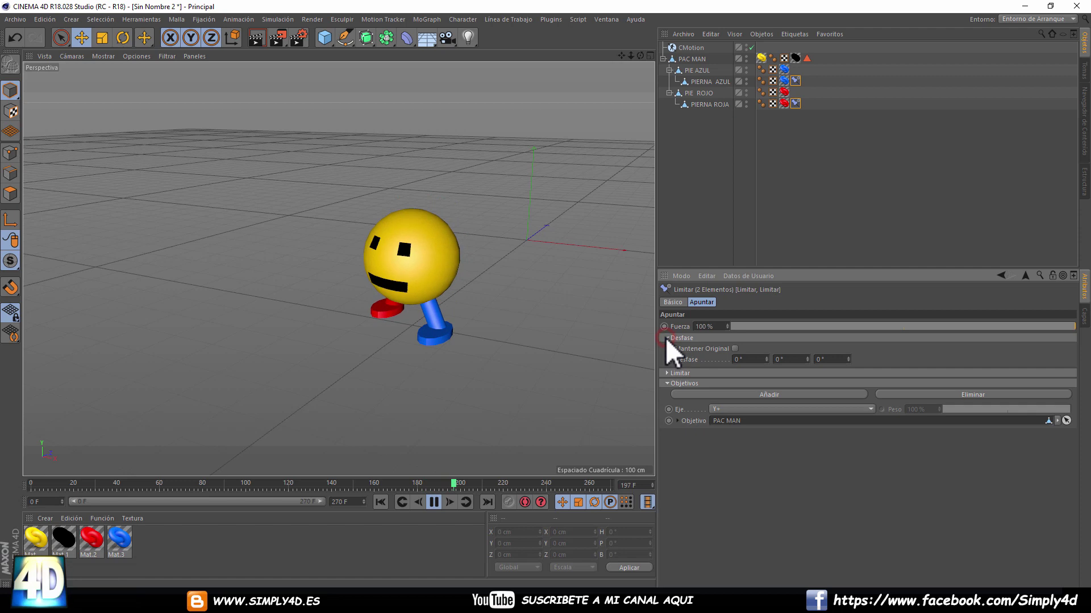
- Clear the tag selection and stop playback in a maximized Right view
click(679, 185)
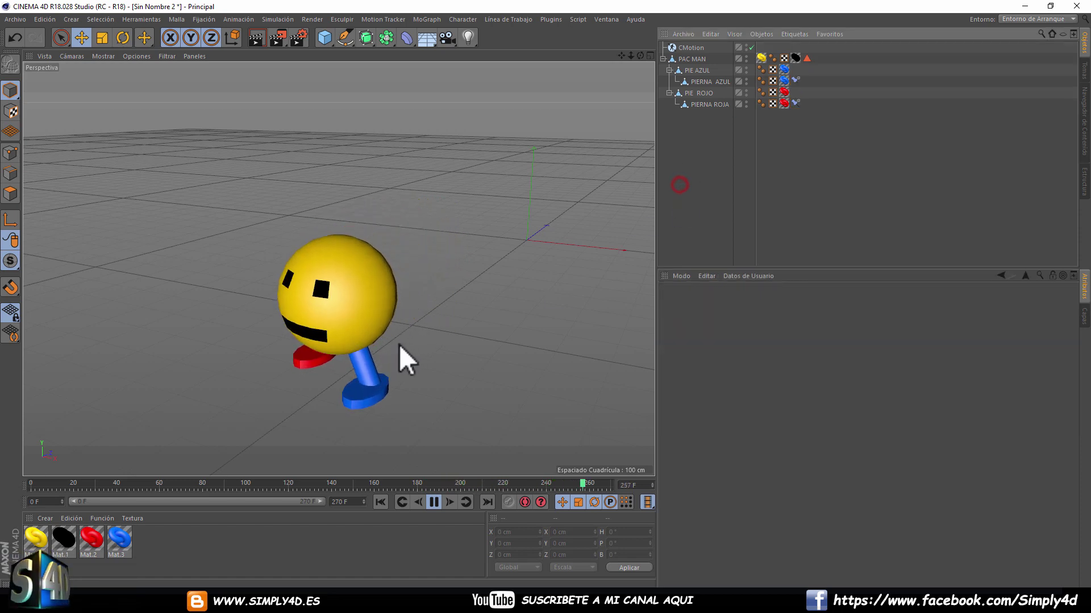
middle_click(326, 353)
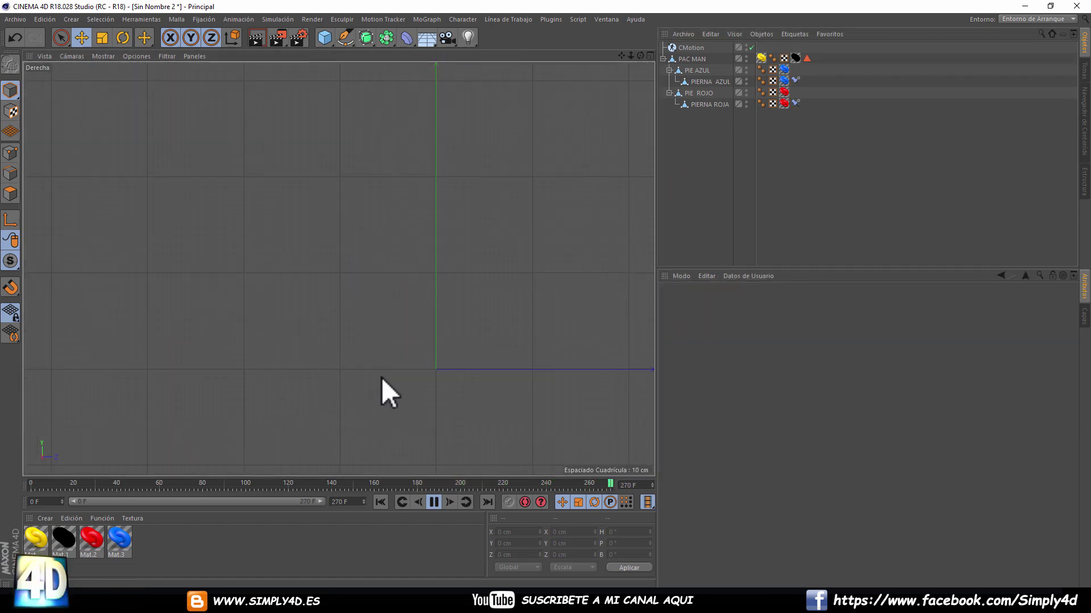
scroll(383, 376, down, 5)
scroll(273, 366, up, 2)
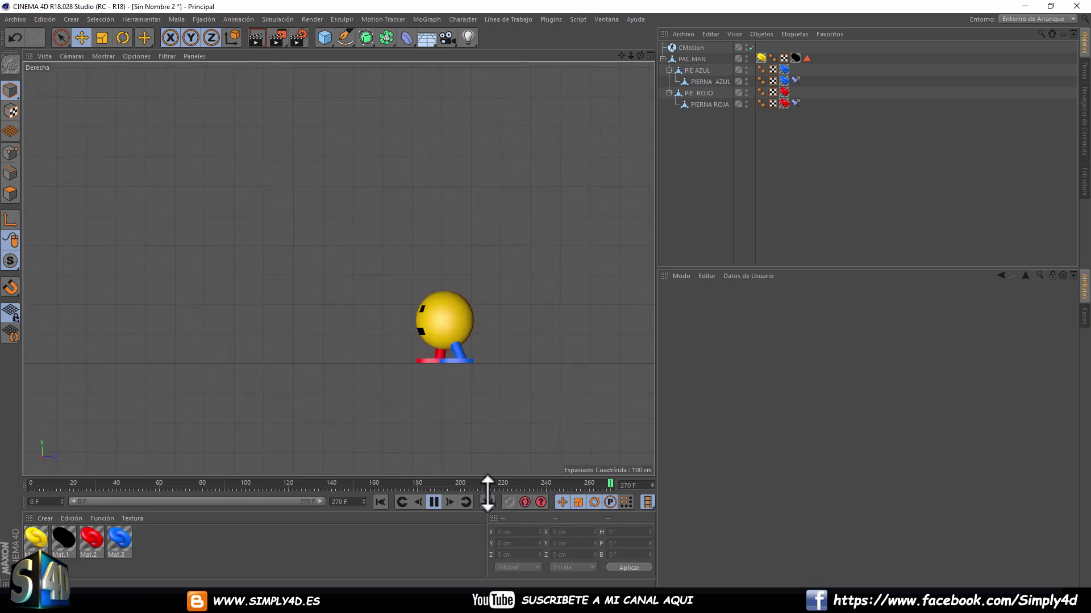
click(433, 502)
- Show the Right view as lines, play the walk, and rewind to frame 0
click(104, 57)
click(175, 208)
click(105, 58)
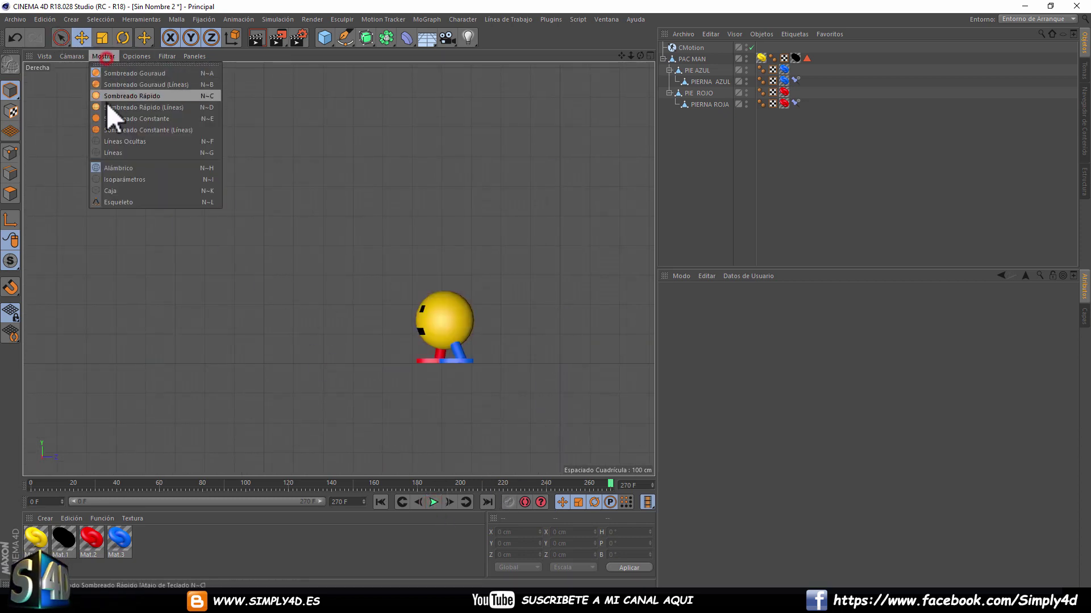
click(121, 149)
scroll(458, 330, up, 5)
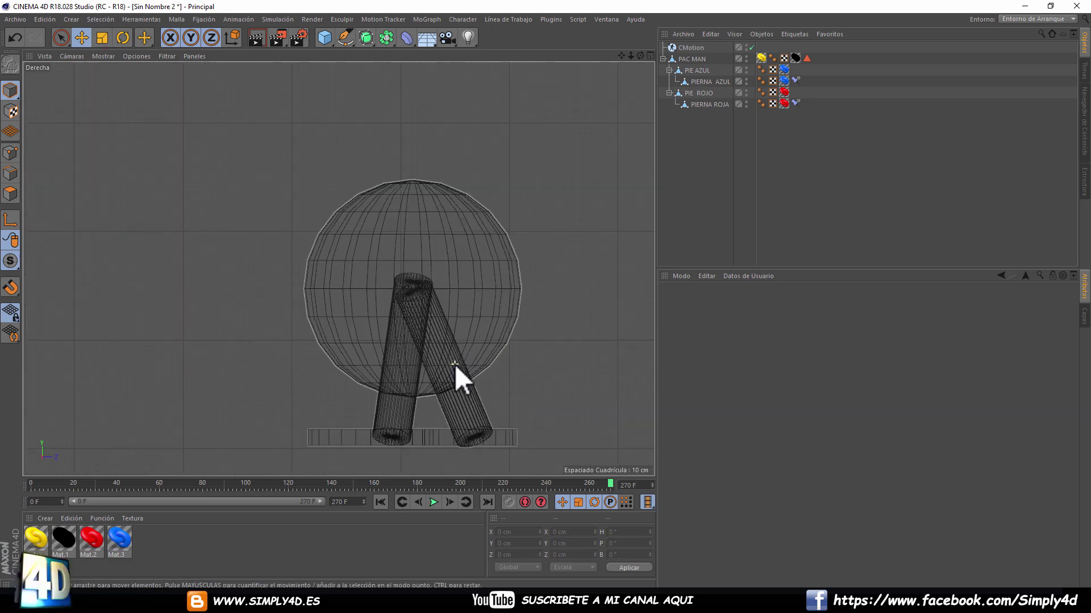
alt+middle_drag(454, 363, 414, 246)
click(433, 502)
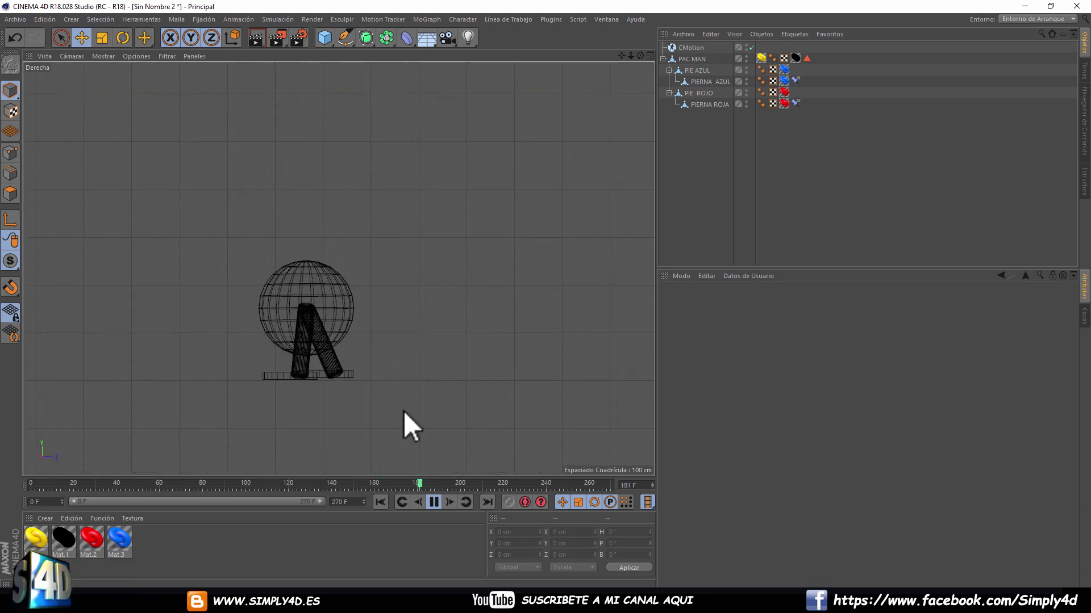
click(434, 504)
click(379, 503)
- In a maximized Perspective view, play the walk, rewind to the start, and select CMotion
middle_click(112, 76)
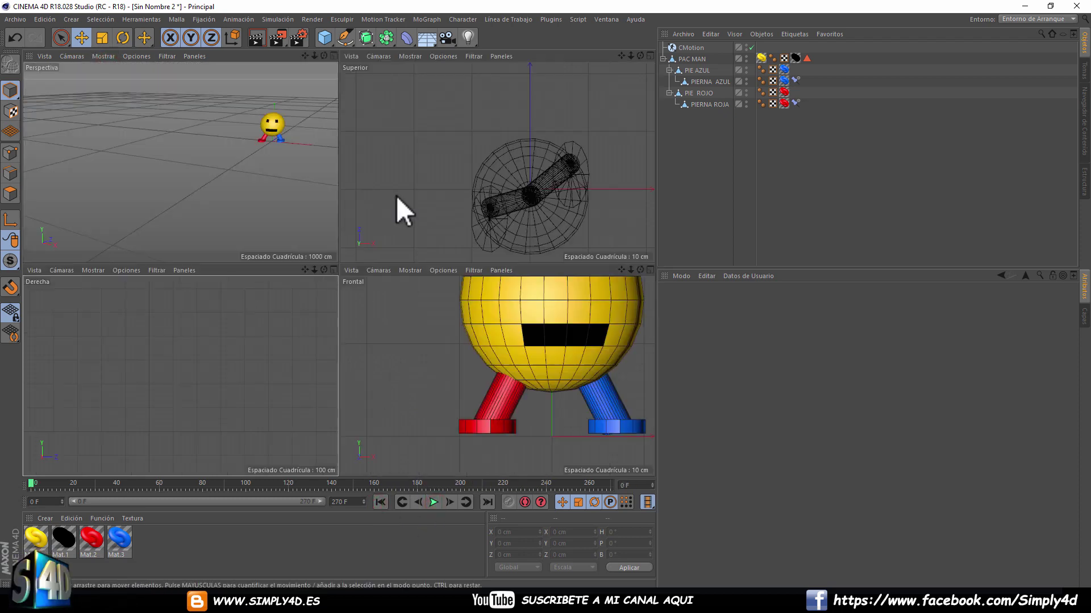
key(F1)
mouse_move(483, 189)
alt+mouse_down()
mouse_move(507, 179)
mouse_move(301, 235)
alt+mouse_up()
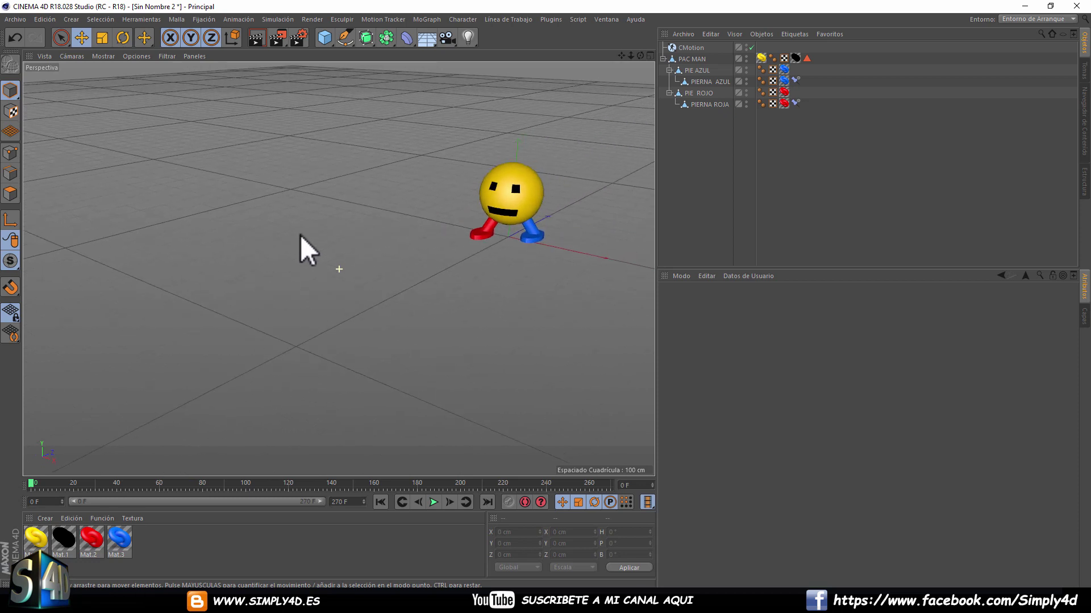
click(434, 502)
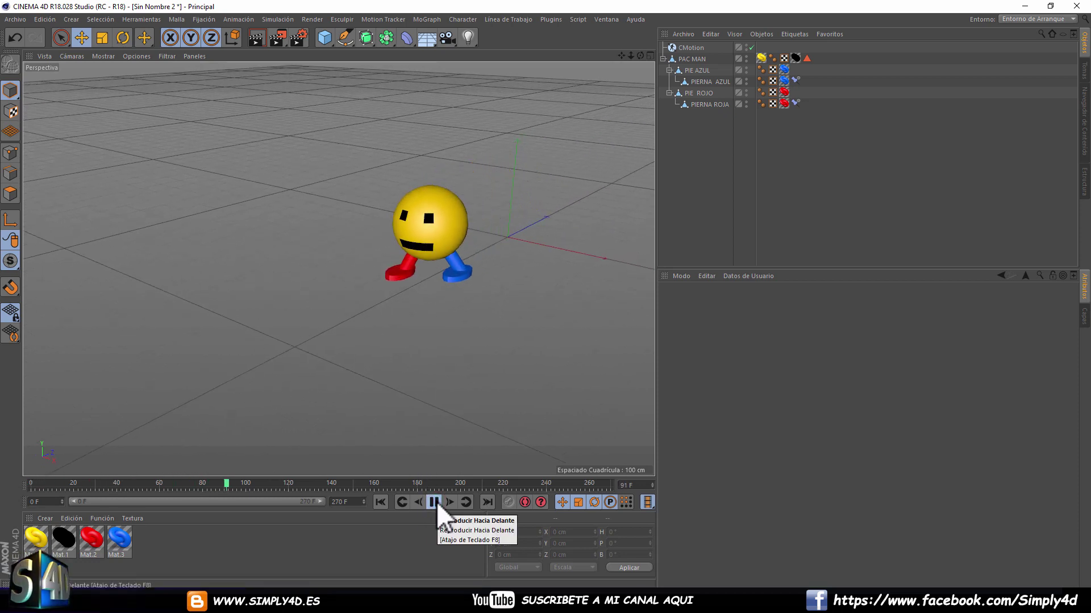
click(434, 502)
click(380, 502)
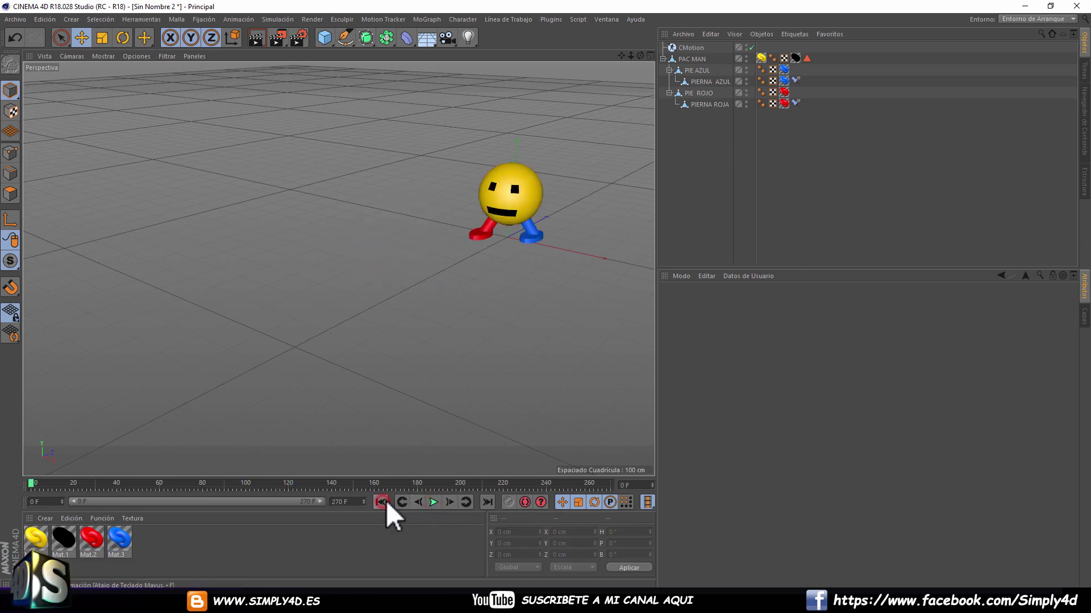
click(698, 47)
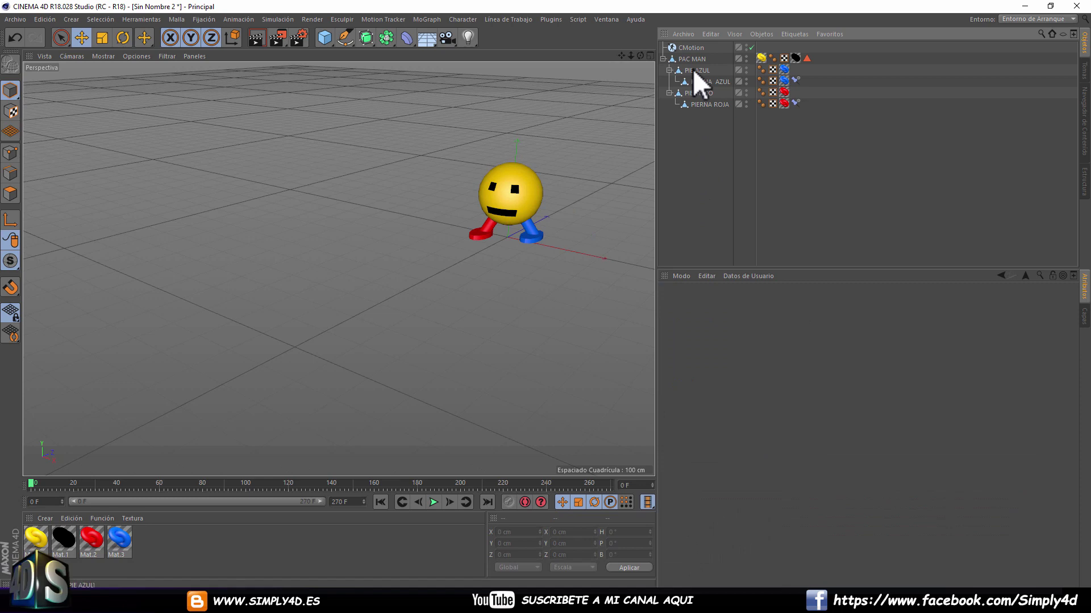
- Collapse the PIE ROJO and PIE AZUL Elevar sections and set Caminar to Estático
drag(720, 268, 729, 171)
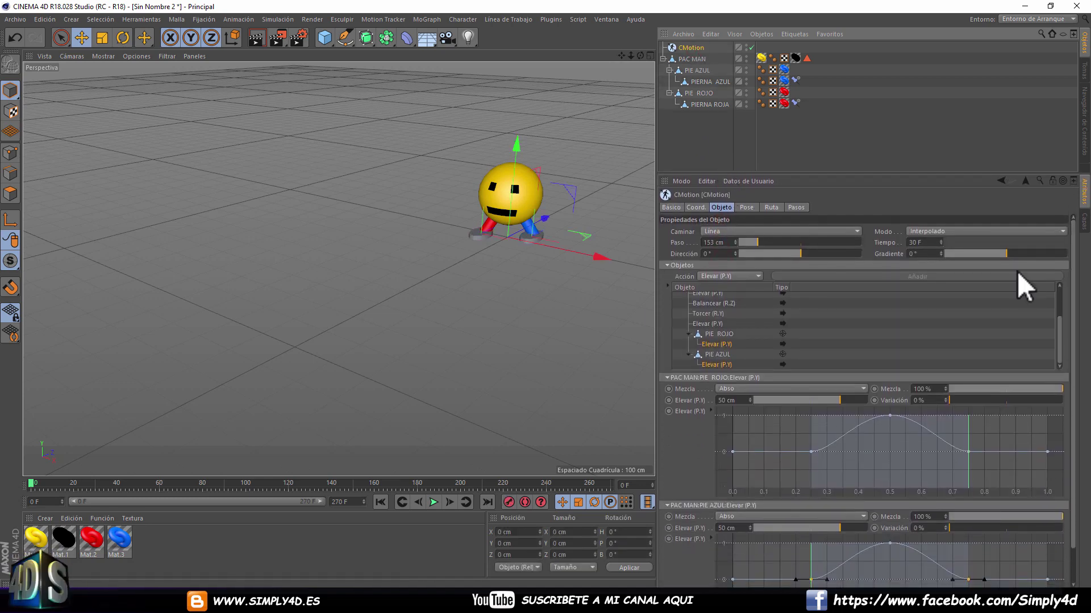
scroll(1075, 358, down, 2)
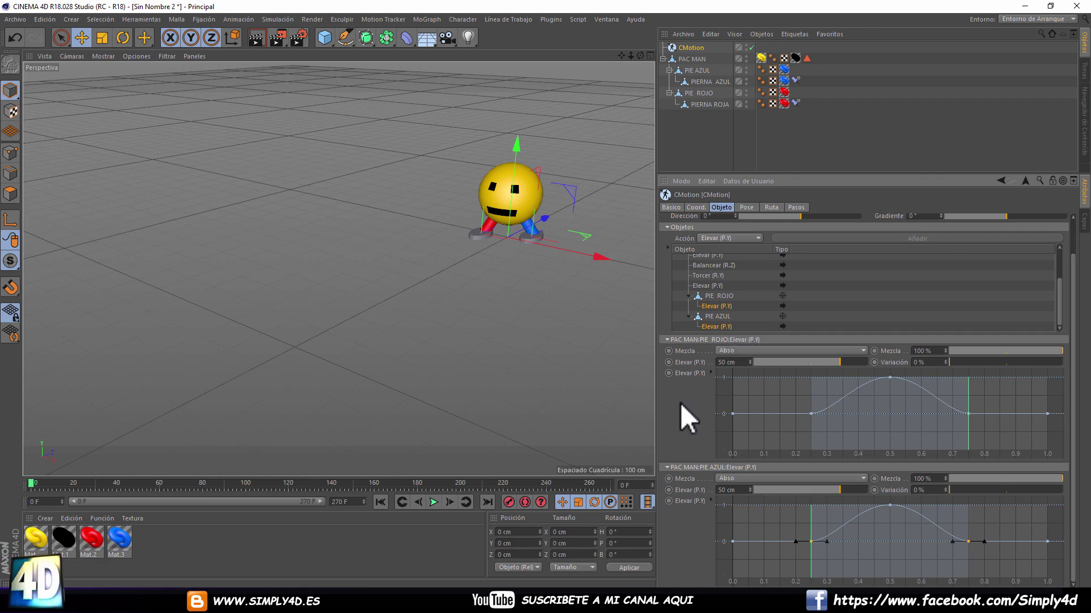
mouse_move(1058, 294)
mouse_down()
mouse_move(1056, 261)
mouse_move(1004, 330)
mouse_up()
click(667, 339)
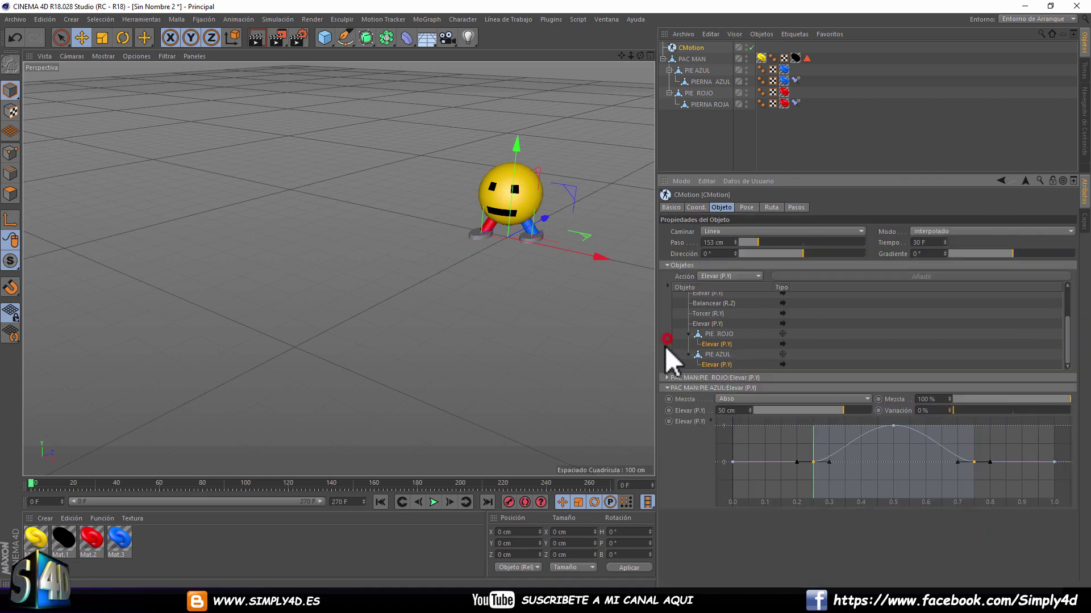
click(667, 388)
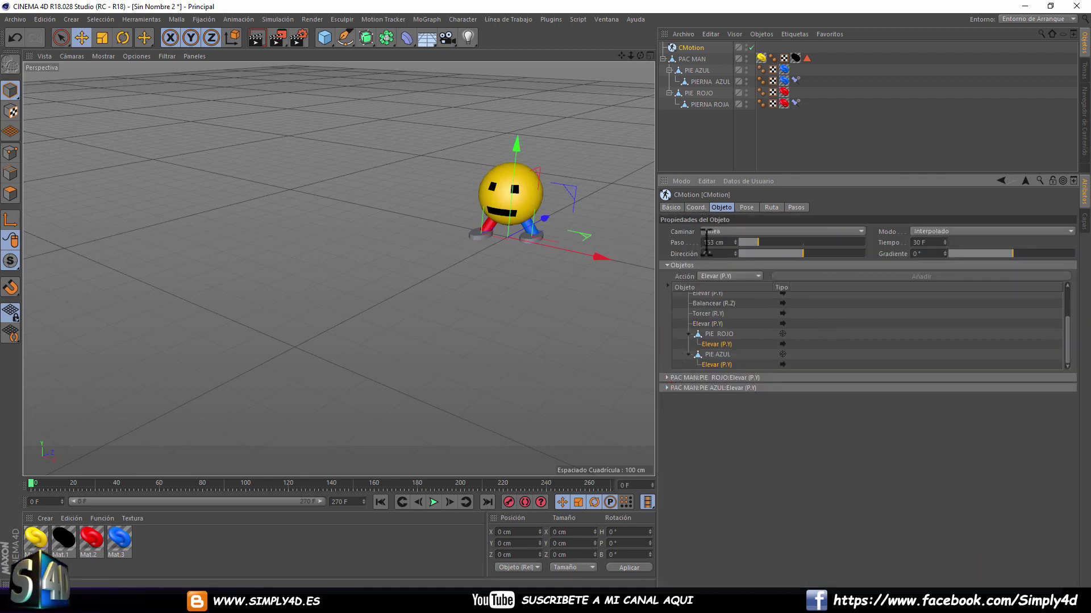
click(725, 241)
click(434, 503)
- Frame Pac-Man stepping in place in a raised three-quarter Perspective view
middle_click(419, 281)
middle_click(281, 151)
mouse_move(319, 175)
alt+right_down()
mouse_move(452, 183)
mouse_move(153, 135)
alt+right_up()
click(677, 135)
mouse_move(152, 134)
alt+mouse_down()
mouse_move(631, 205)
mouse_move(536, 214)
mouse_move(555, 219)
alt+mouse_up()
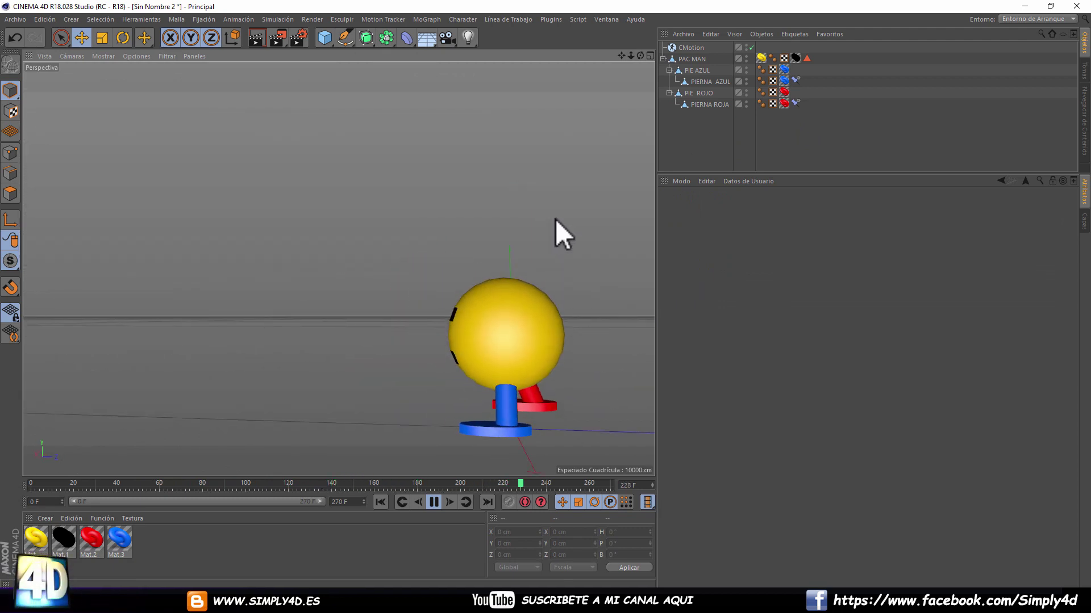
mouse_move(477, 231)
alt+mouse_down()
mouse_move(428, 192)
mouse_move(504, 200)
alt+mouse_up()
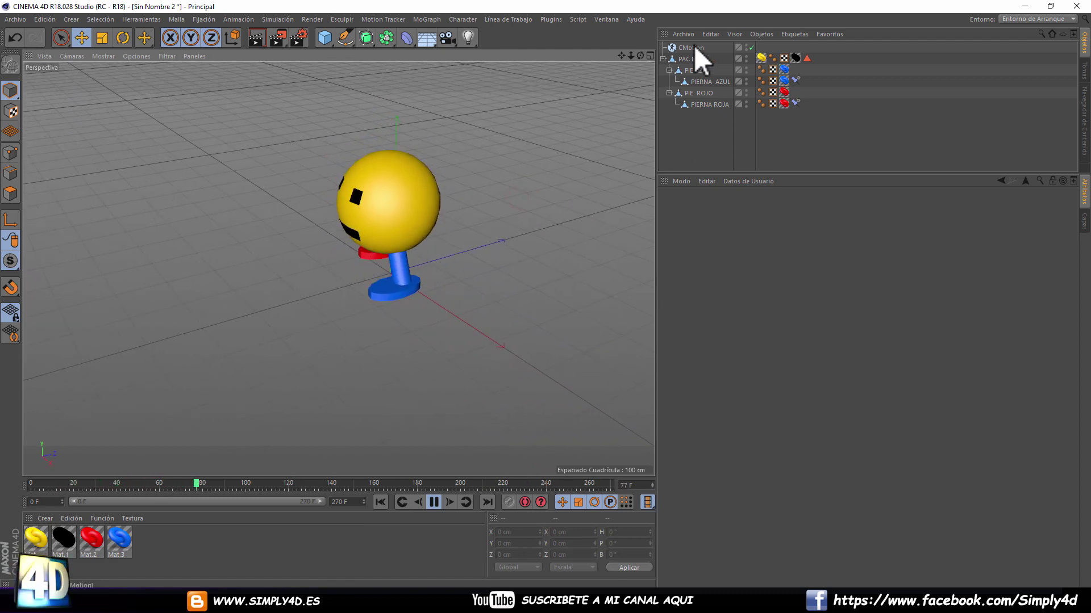
- Set CMotion's Caminar to Línea and play the straight-line walk from frame 0
click(691, 47)
click(730, 231)
click(719, 253)
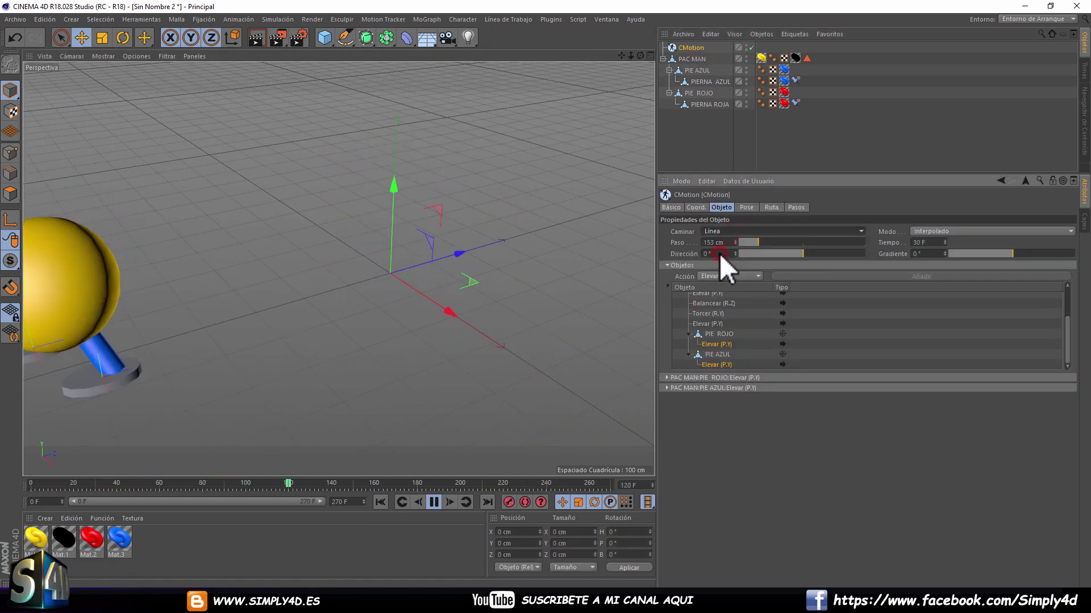
click(433, 504)
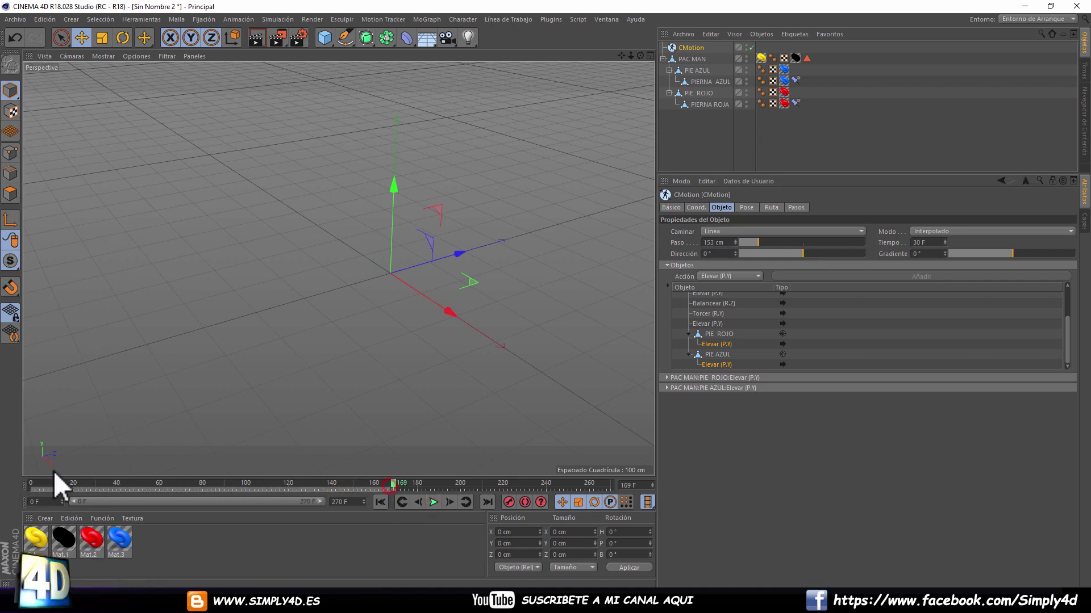
scroll(385, 377, down, 3)
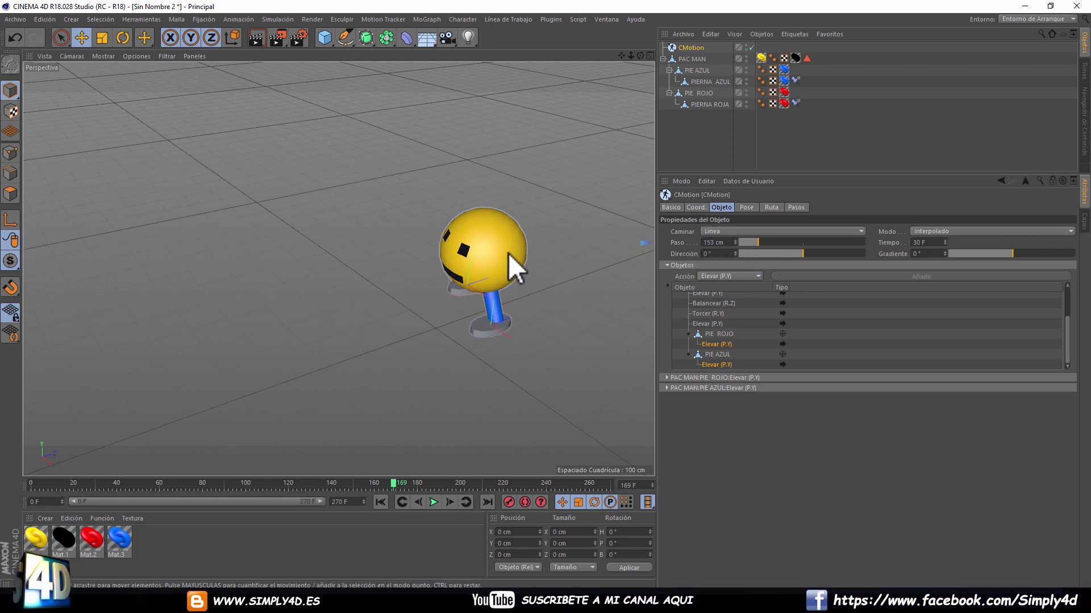
click(381, 502)
click(434, 502)
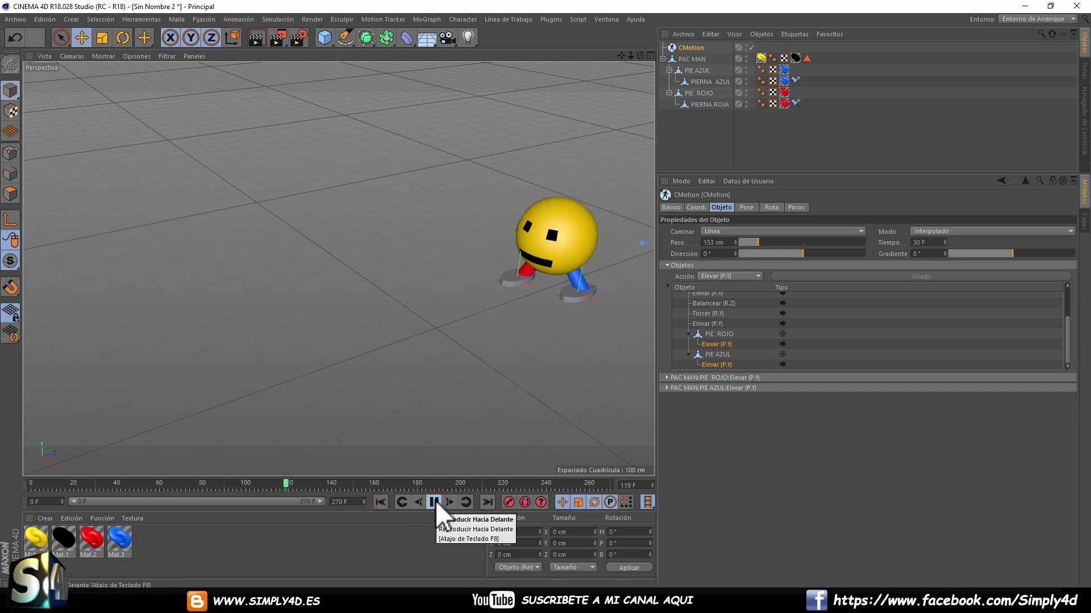
click(434, 502)
- Switch Caminar to Ruta and bring up the spline shape palette
click(714, 231)
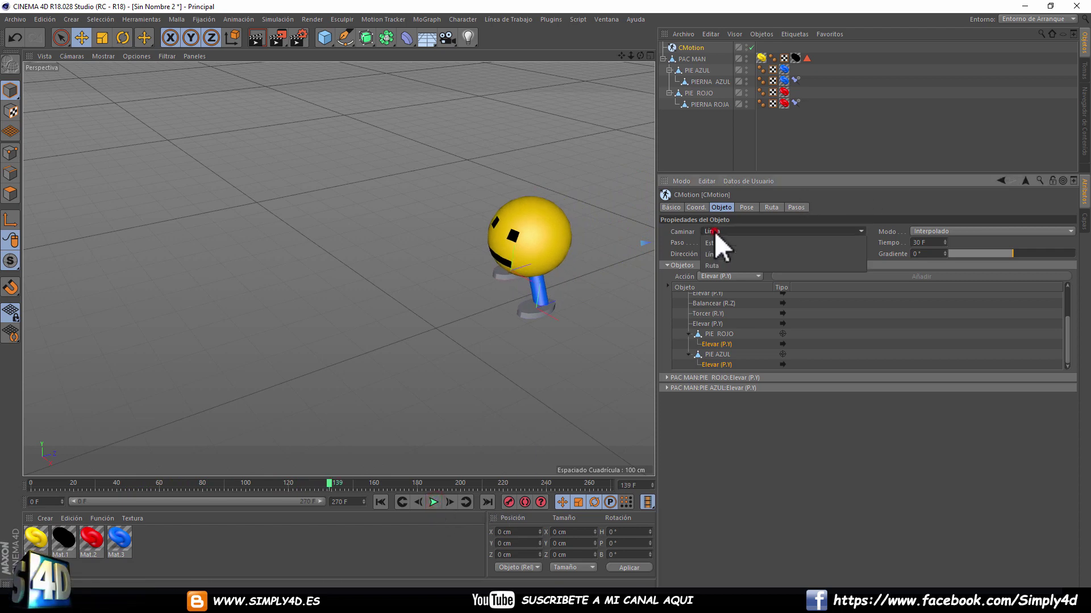
click(724, 265)
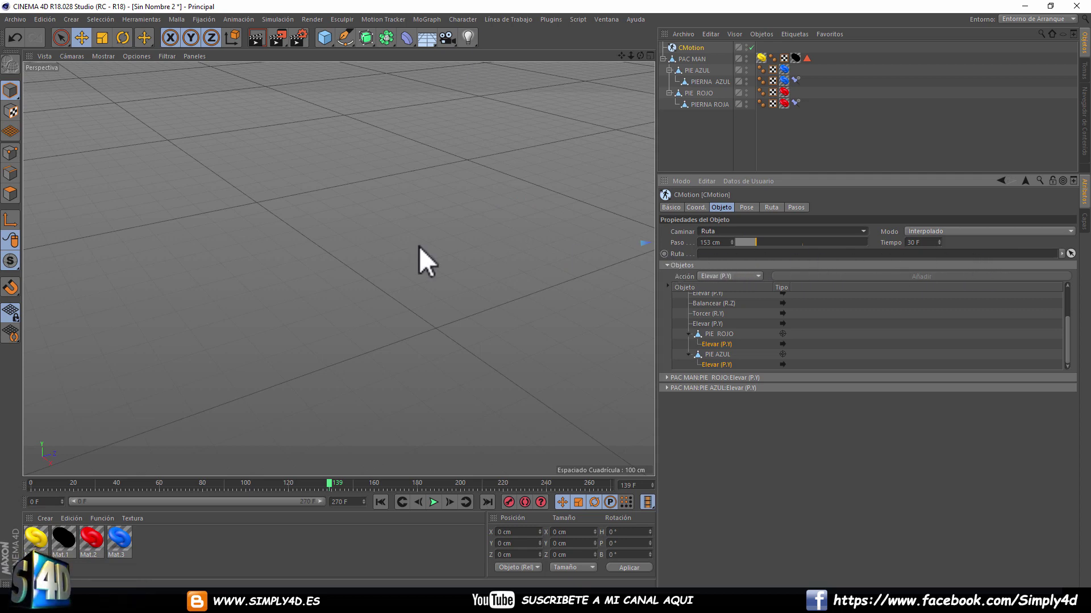
scroll(418, 247, down, 3)
scroll(403, 248, down, 3)
click(345, 37)
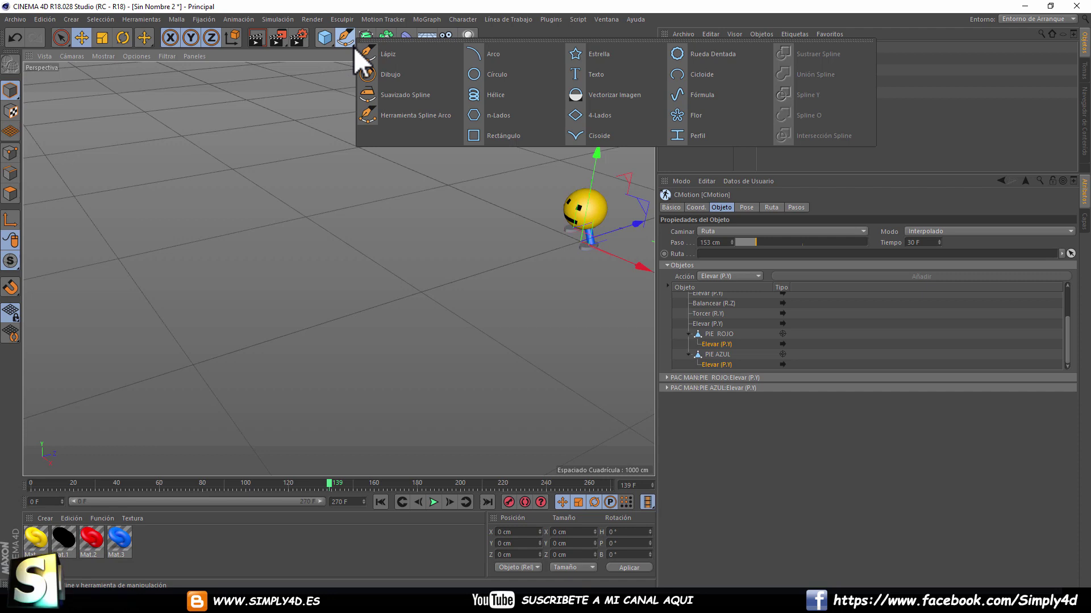
- Create a Flor spline on the XZ plane, scale it up, and give it 3 petals
click(699, 115)
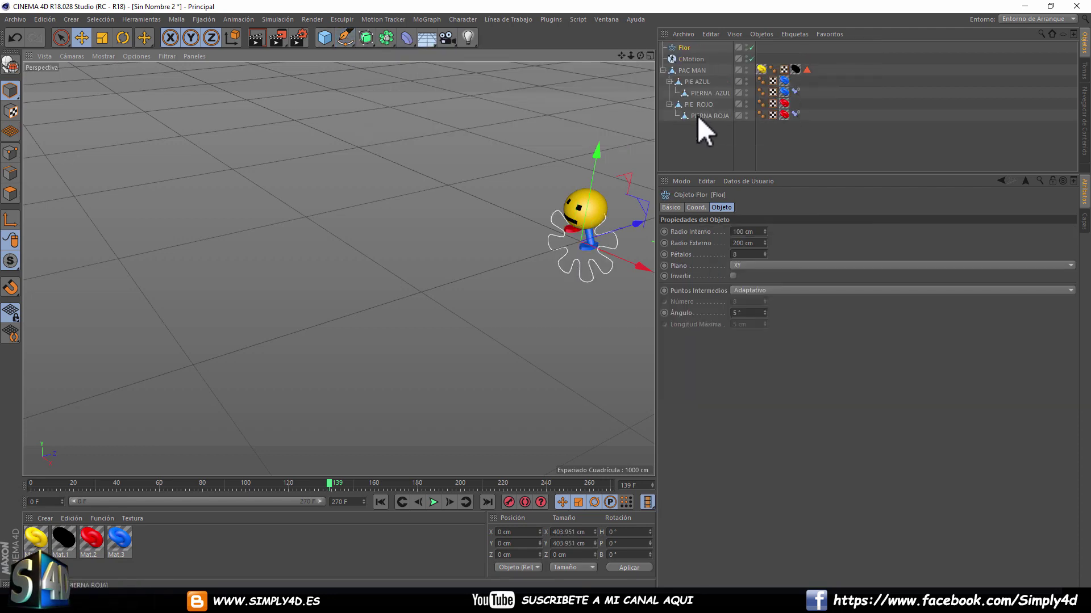
click(772, 265)
click(757, 296)
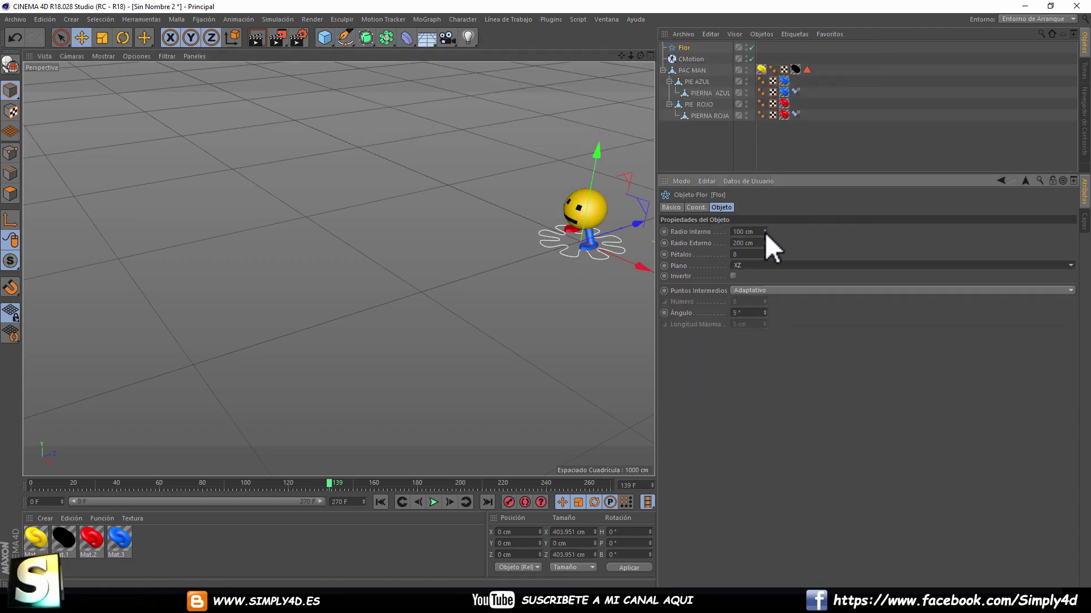
click(103, 38)
drag(172, 297, 339, 277)
scroll(360, 285, down, 2)
scroll(360, 286, down, 2)
scroll(373, 269, down, 2)
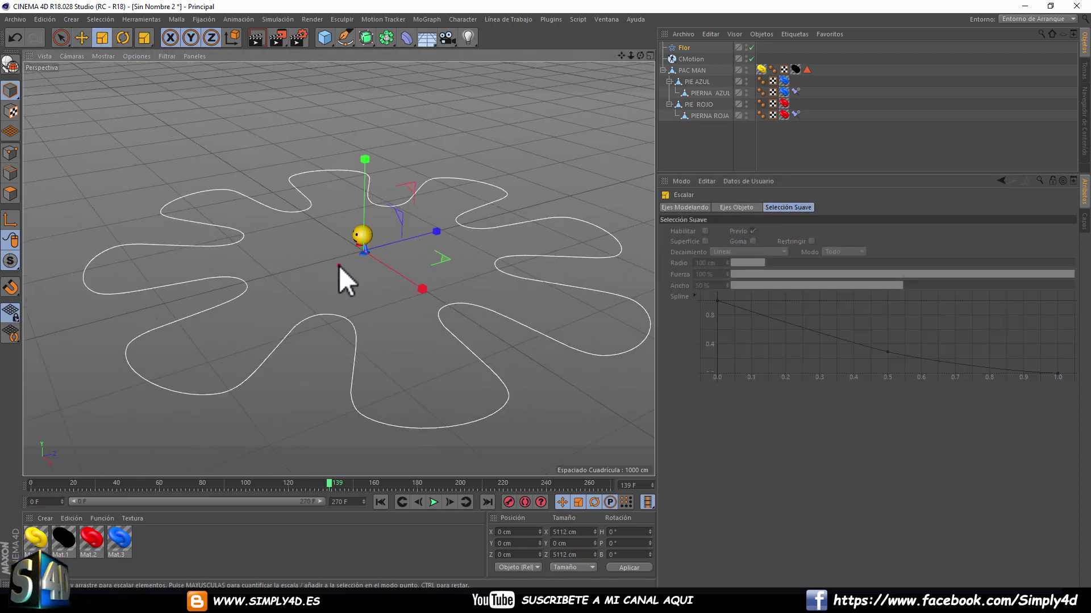
click(19, 62)
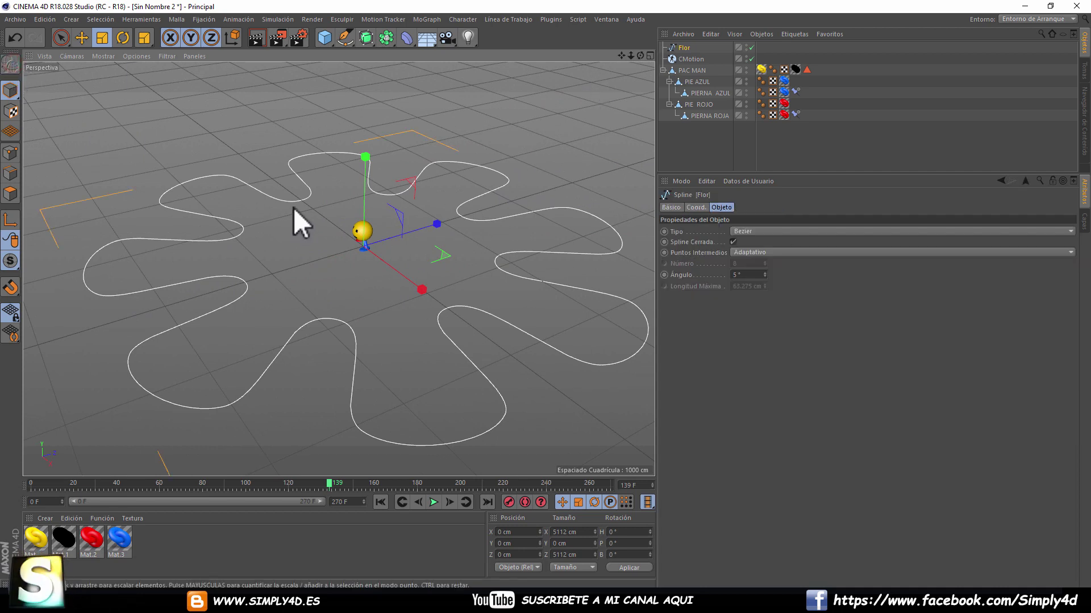
key(ctrl+z)
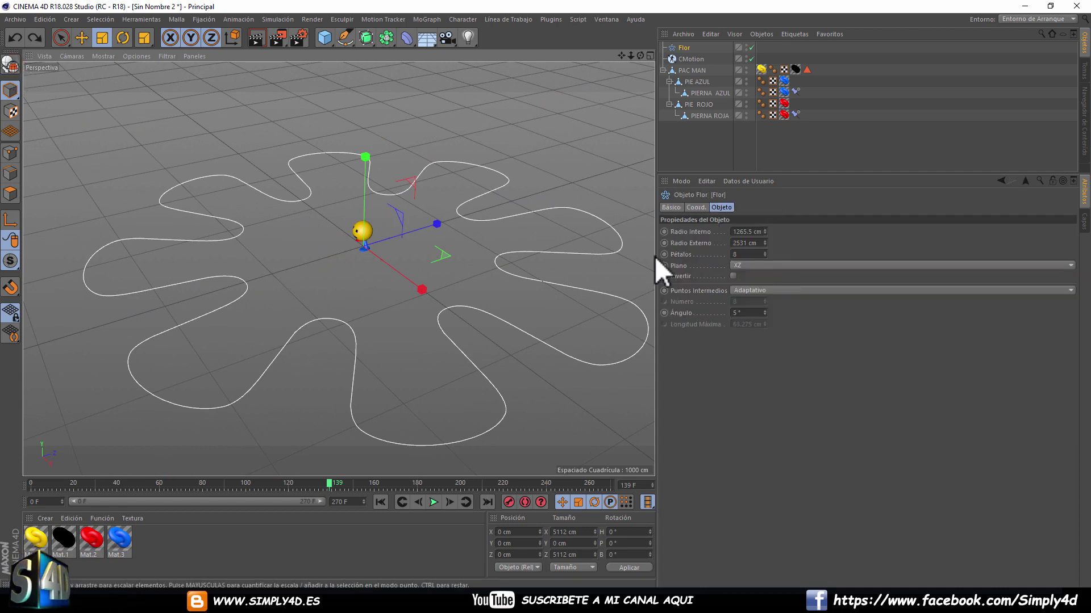
drag(765, 255, 765, 270)
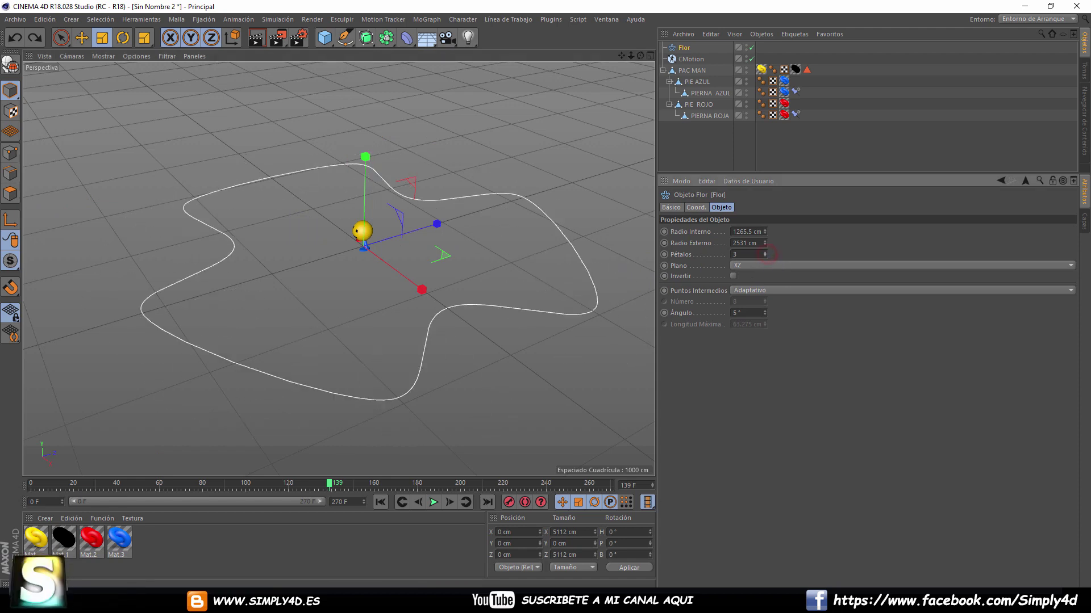
- Set Flor as CMotion's Ruta path, play, and shrink it to 568.209 cm inner radius
click(693, 60)
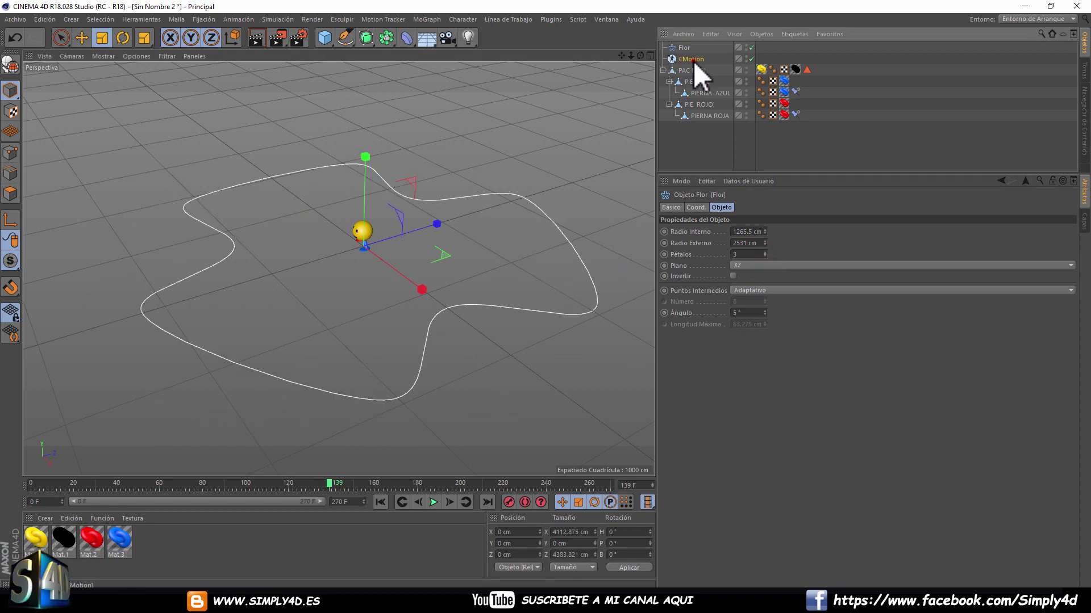
drag(686, 47, 710, 254)
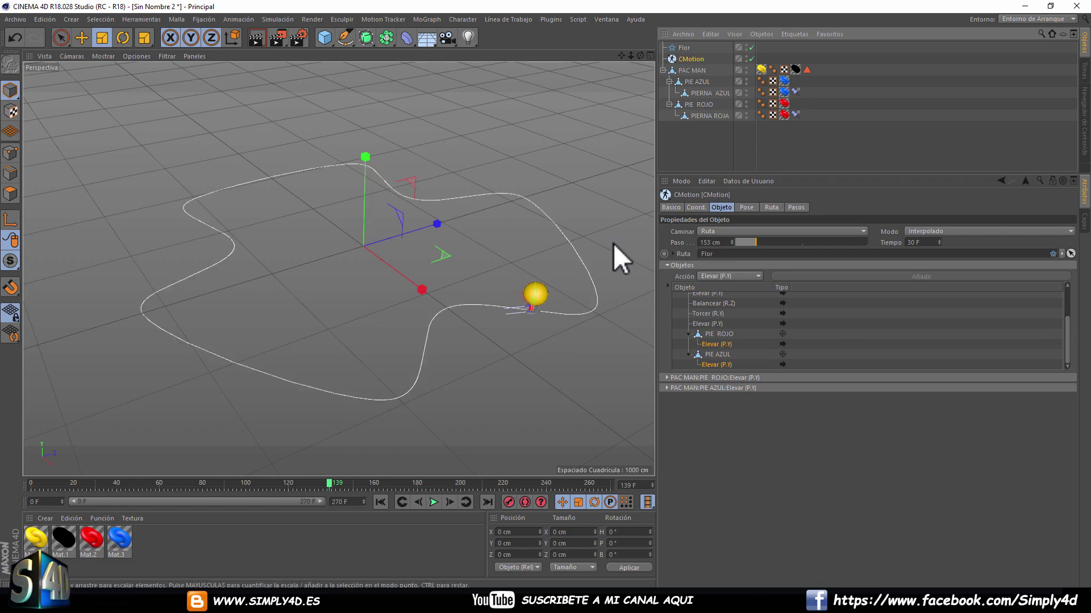
click(687, 156)
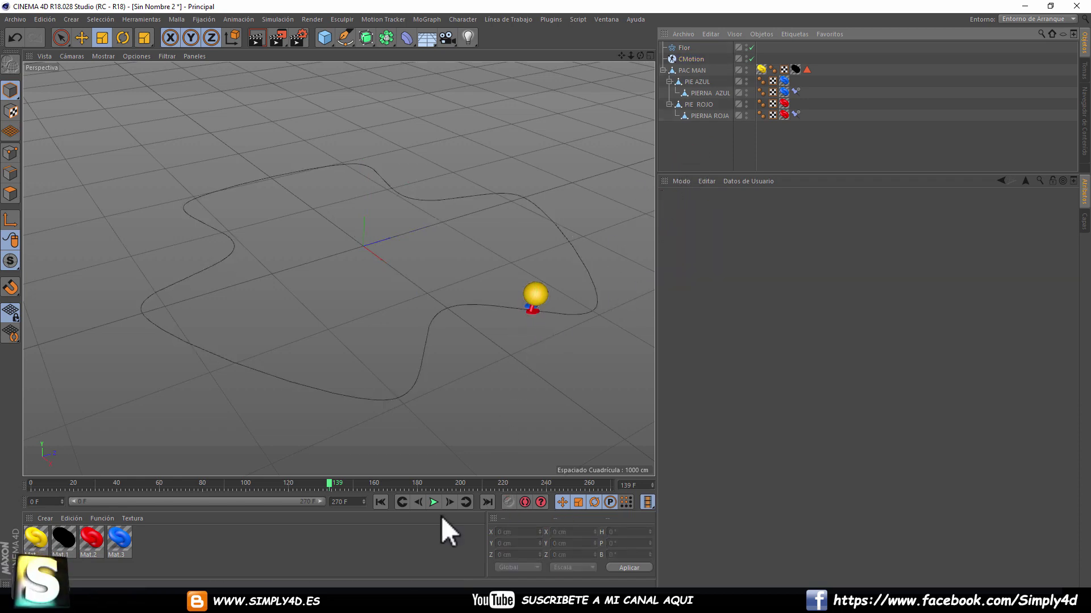
click(433, 502)
mouse_move(527, 206)
alt+mouse_down()
mouse_move(614, 223)
mouse_move(400, 191)
mouse_move(444, 227)
mouse_move(433, 195)
alt+mouse_up()
click(687, 48)
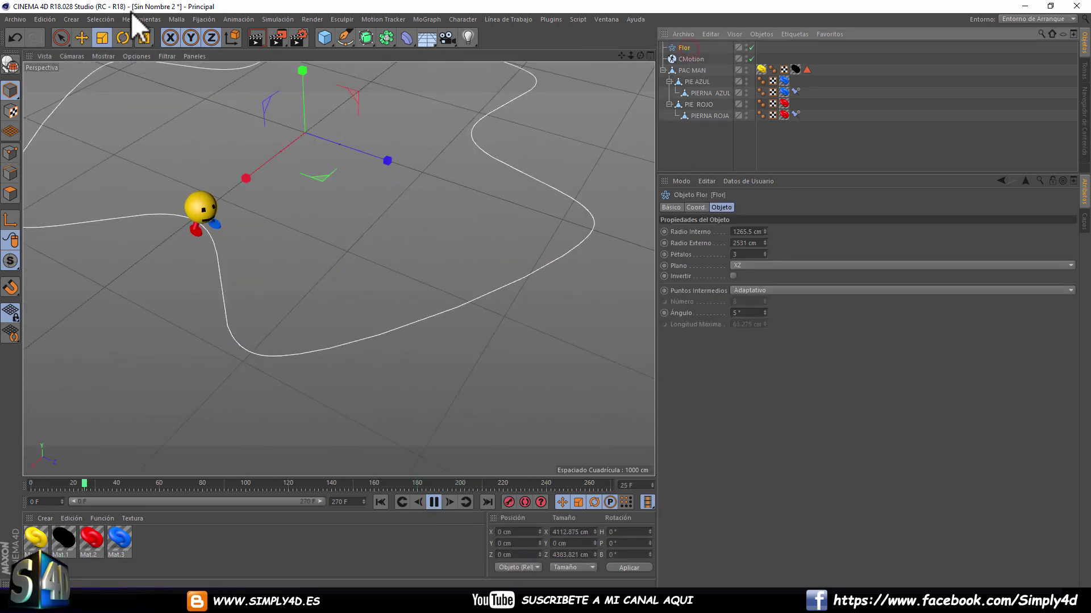
drag(441, 123, 261, 230)
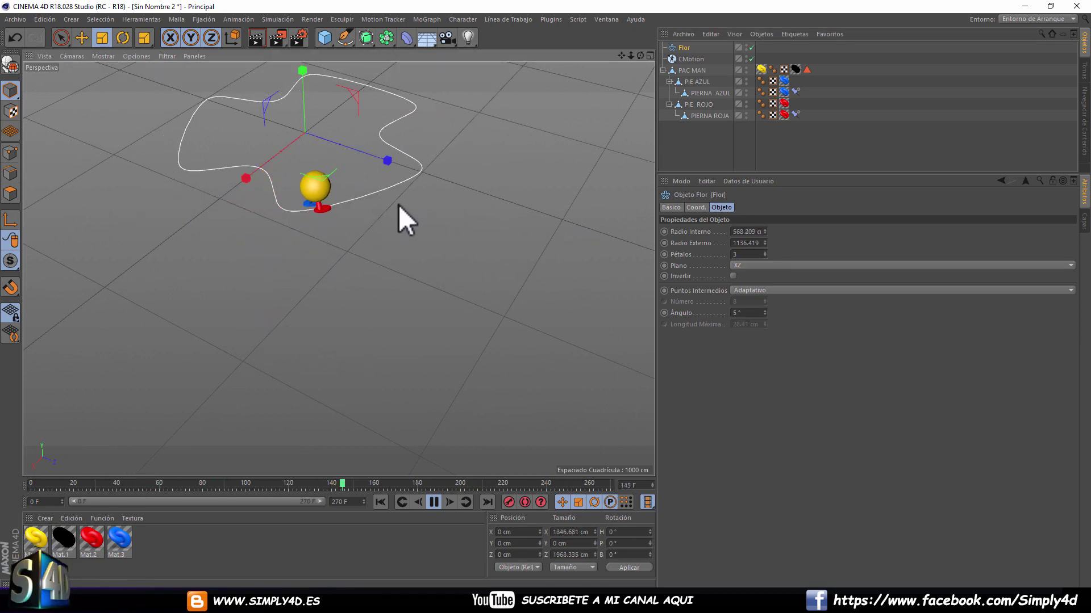
mouse_move(370, 163)
alt+mouse_down()
mouse_move(409, 243)
mouse_move(463, 224)
mouse_move(371, 275)
mouse_move(353, 239)
mouse_move(285, 370)
alt+mouse_up()
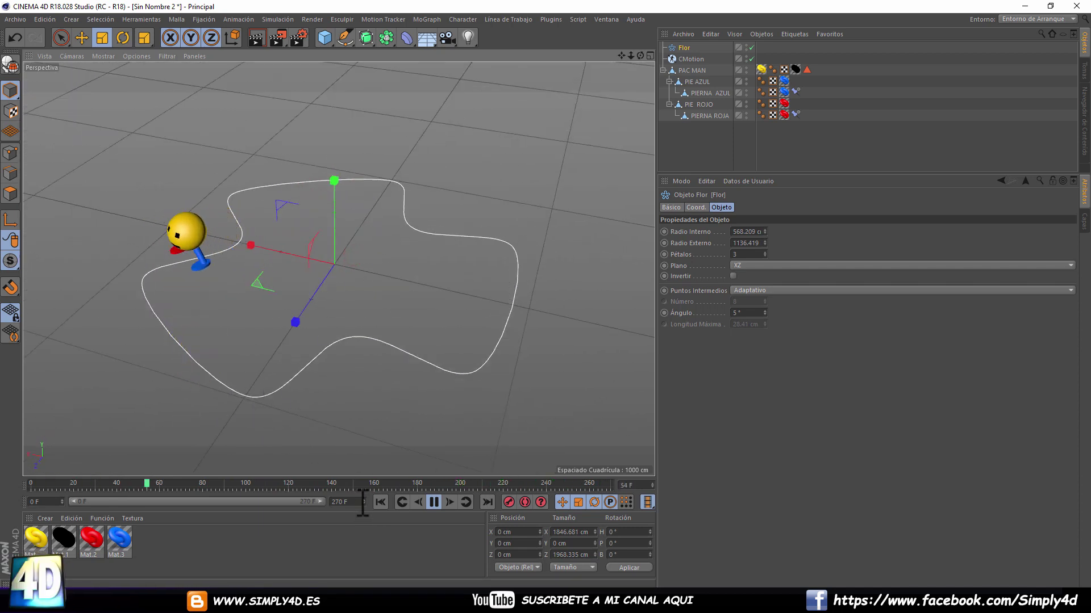
click(688, 59)
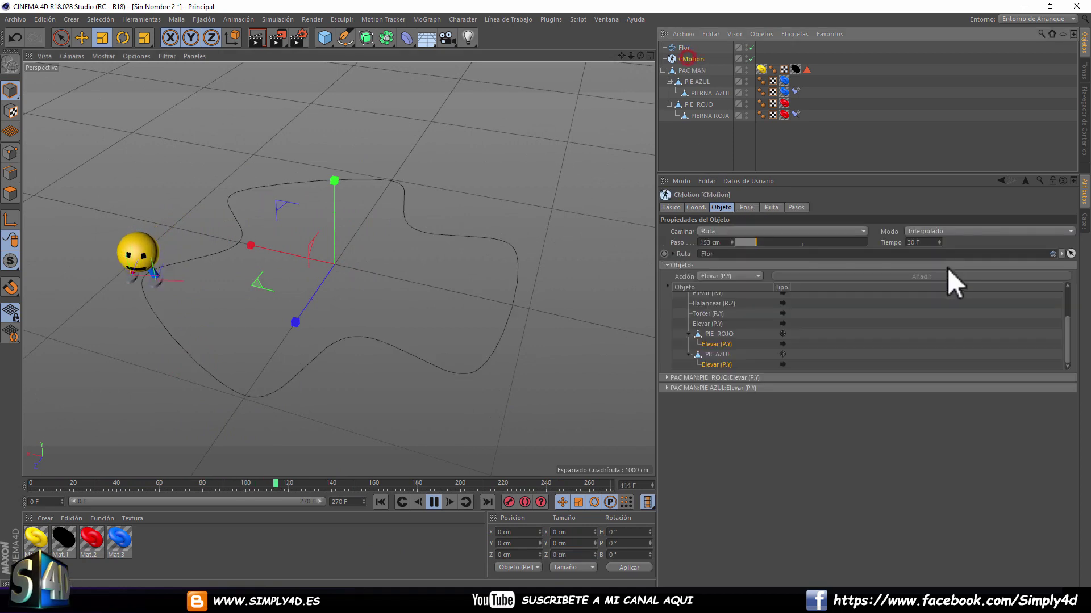
click(938, 242)
drag(939, 242, 938, 250)
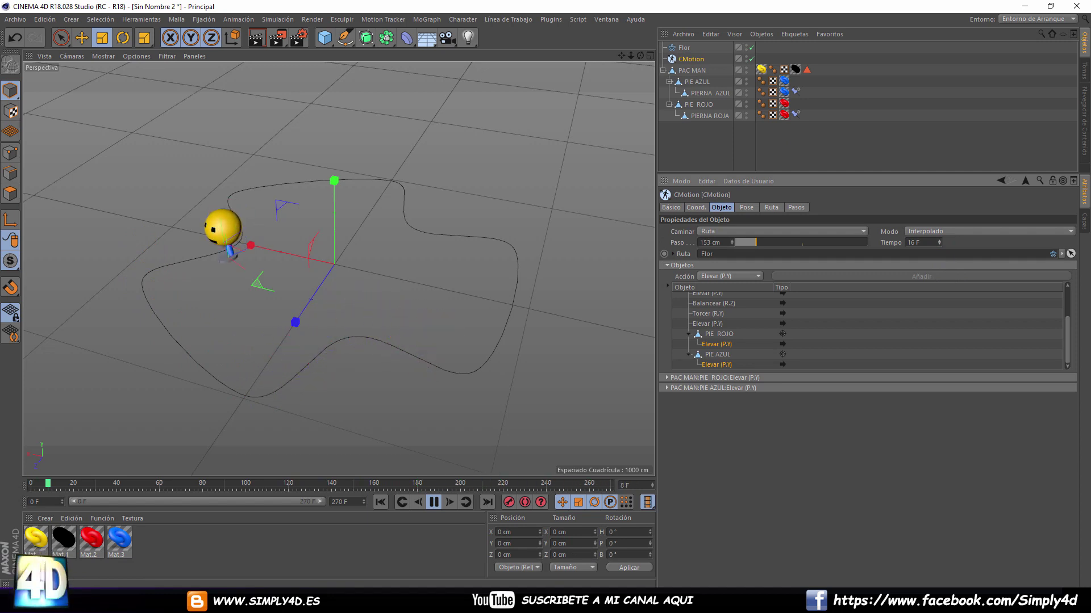
click(728, 147)
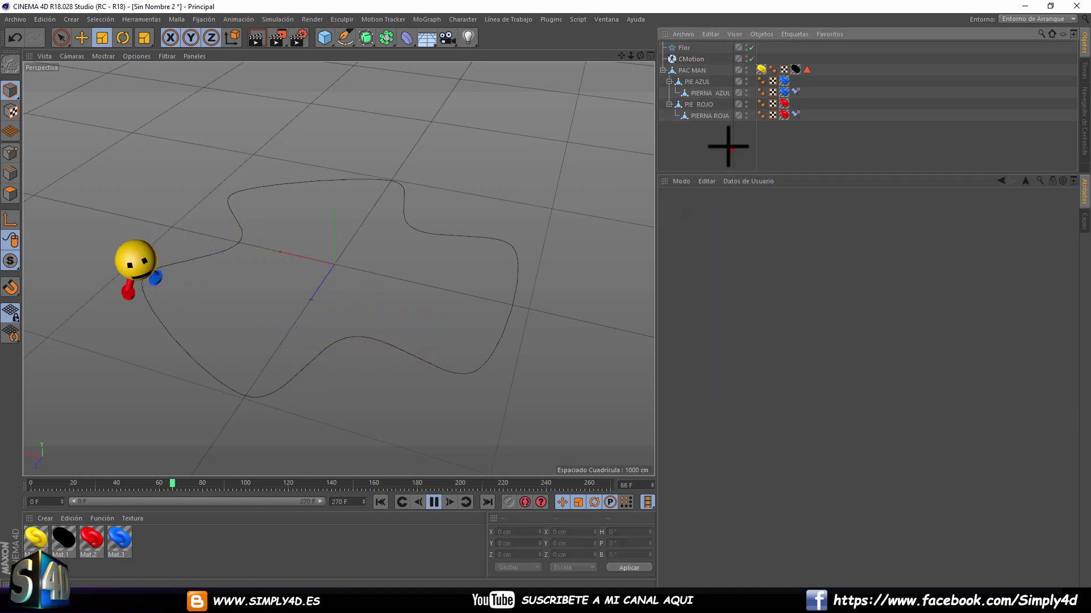
scroll(321, 318, up, 3)
scroll(307, 309, down, 2)
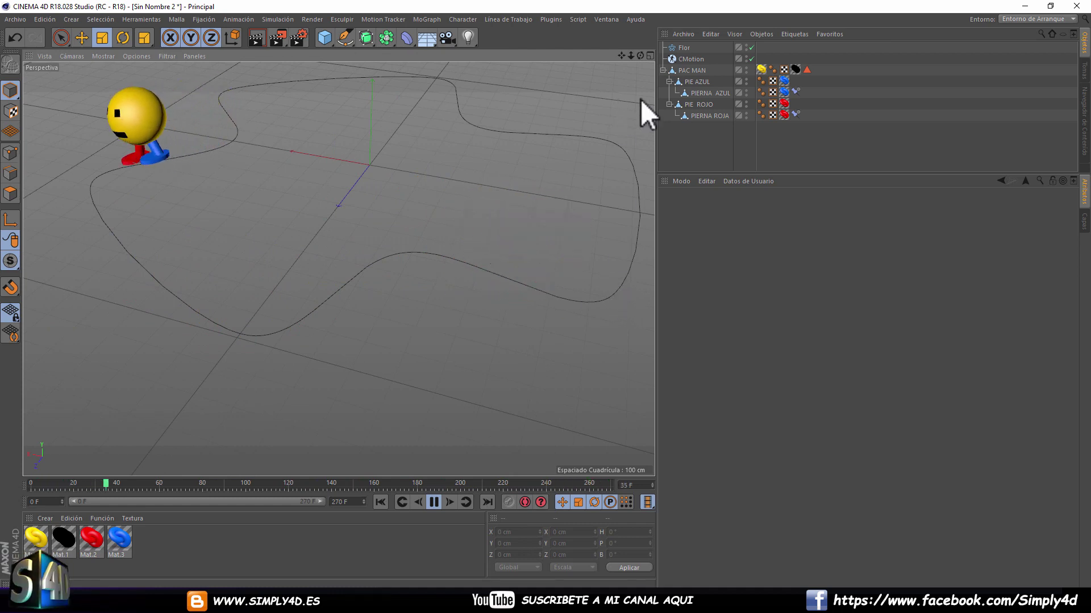
click(683, 49)
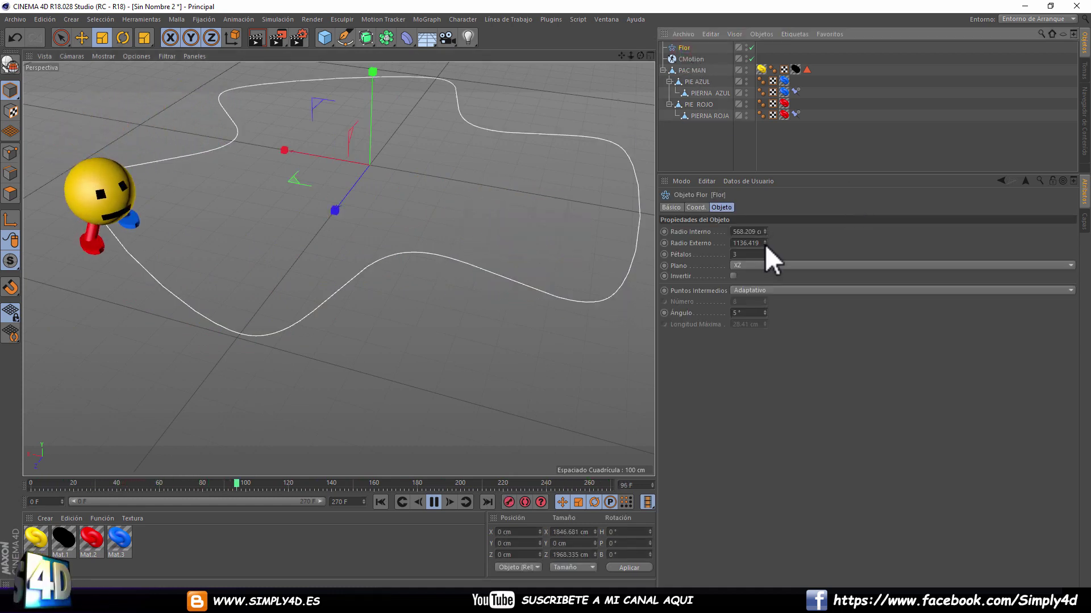
drag(764, 254, 764, 233)
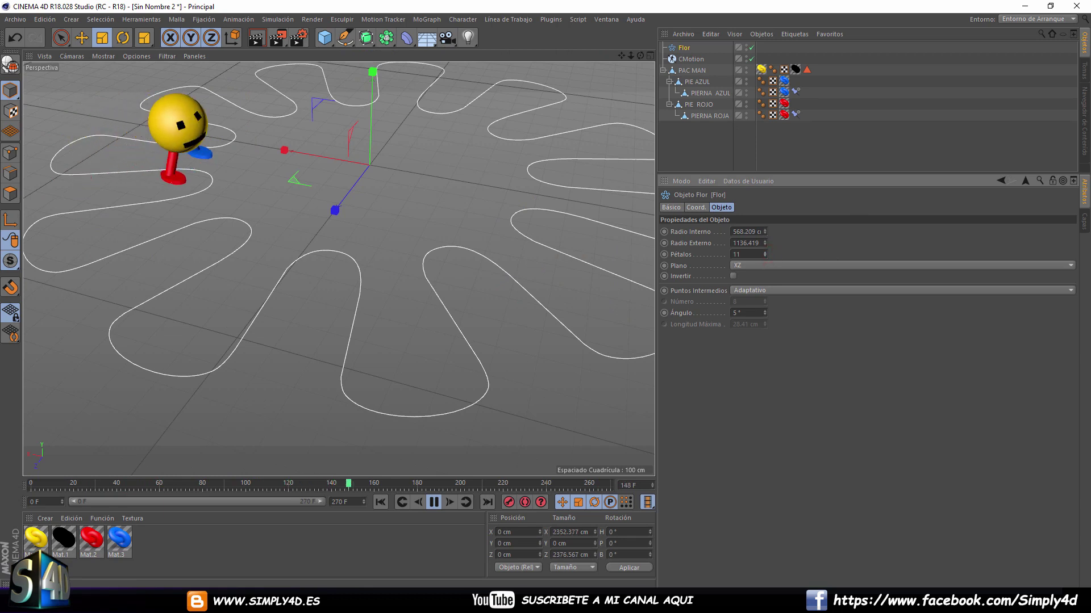
scroll(321, 249, down, 3)
alt+drag(298, 256, 314, 223)
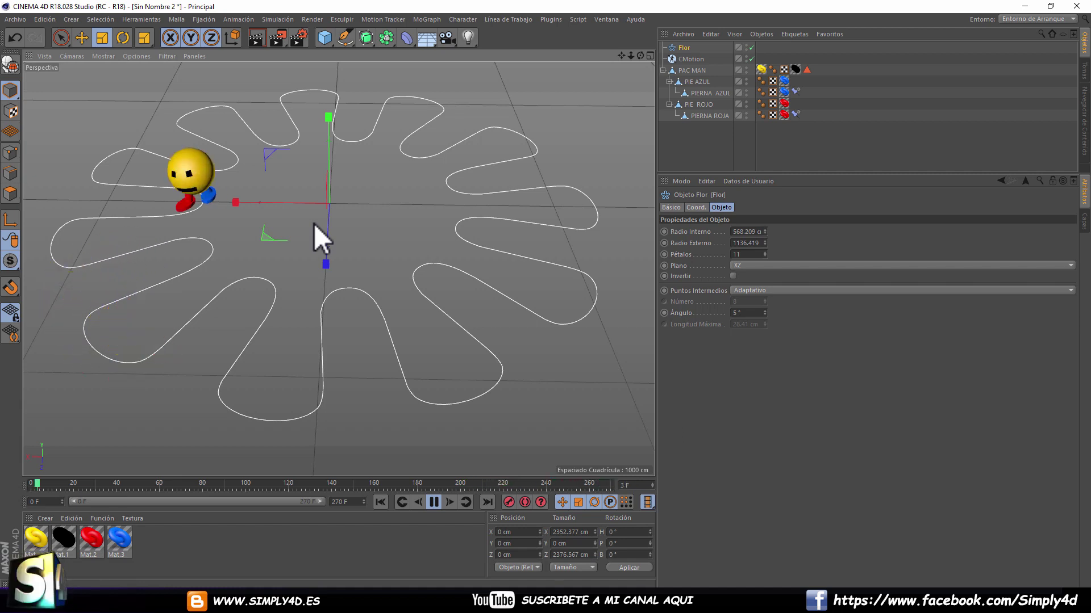
click(434, 502)
mouse_move(250, 230)
alt+mouse_down()
mouse_move(290, 267)
mouse_move(424, 278)
mouse_move(262, 292)
mouse_move(231, 267)
alt+mouse_up()
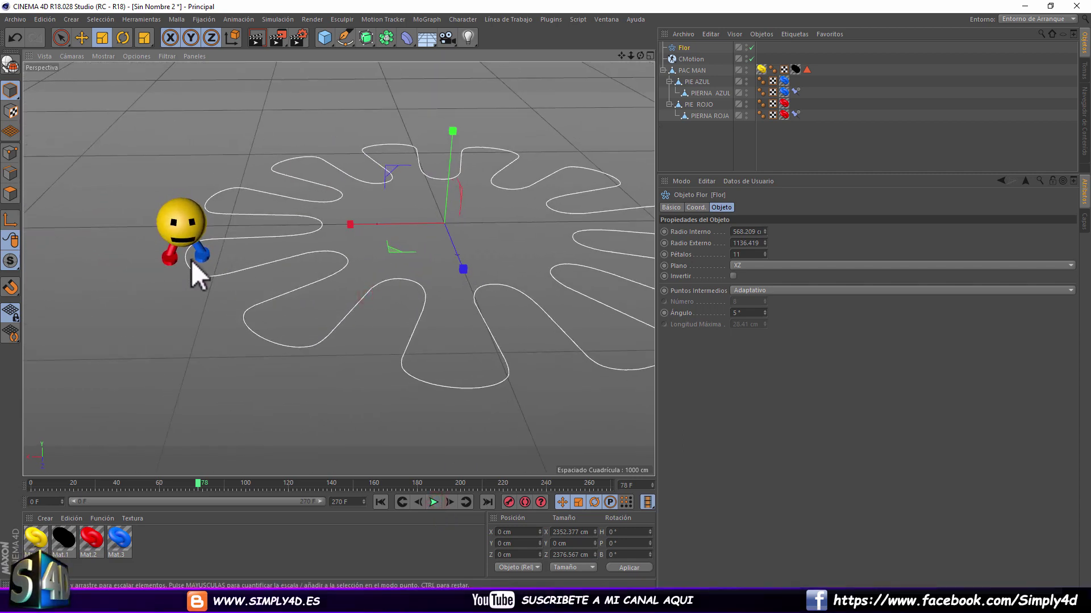
alt+drag(458, 319, 360, 300)
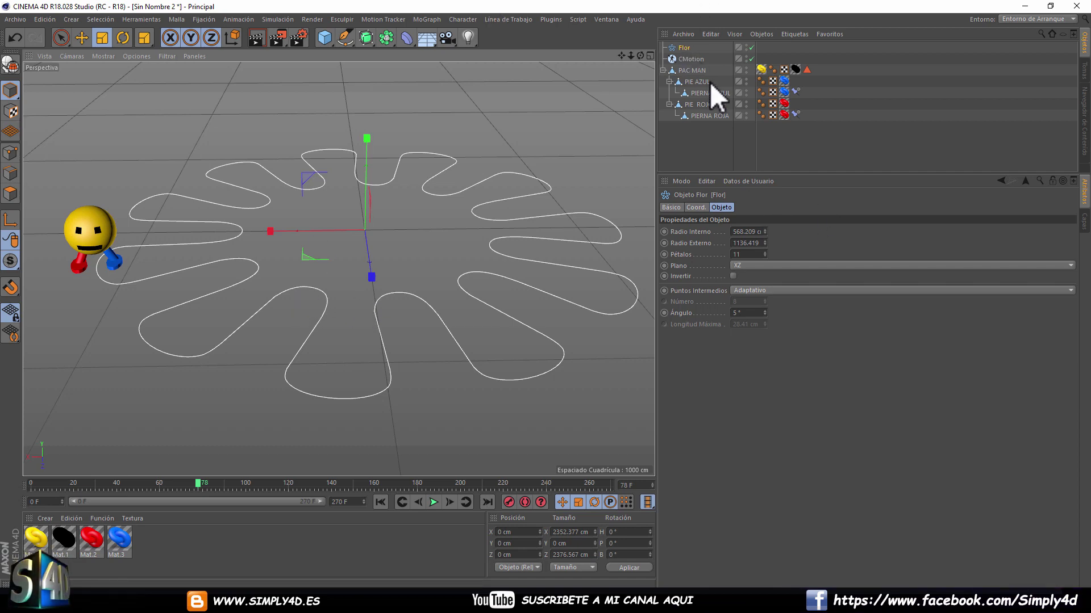
drag(766, 255, 765, 273)
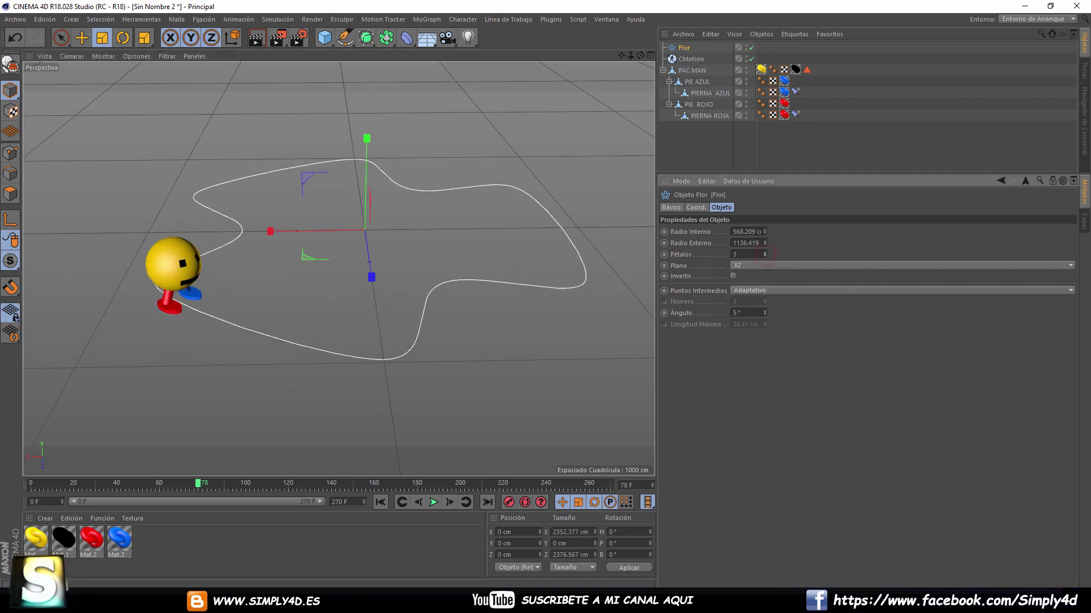
- Add a Terreno Fractal and scale it to about 6083 cm wide and 1014 cm tall
click(327, 39)
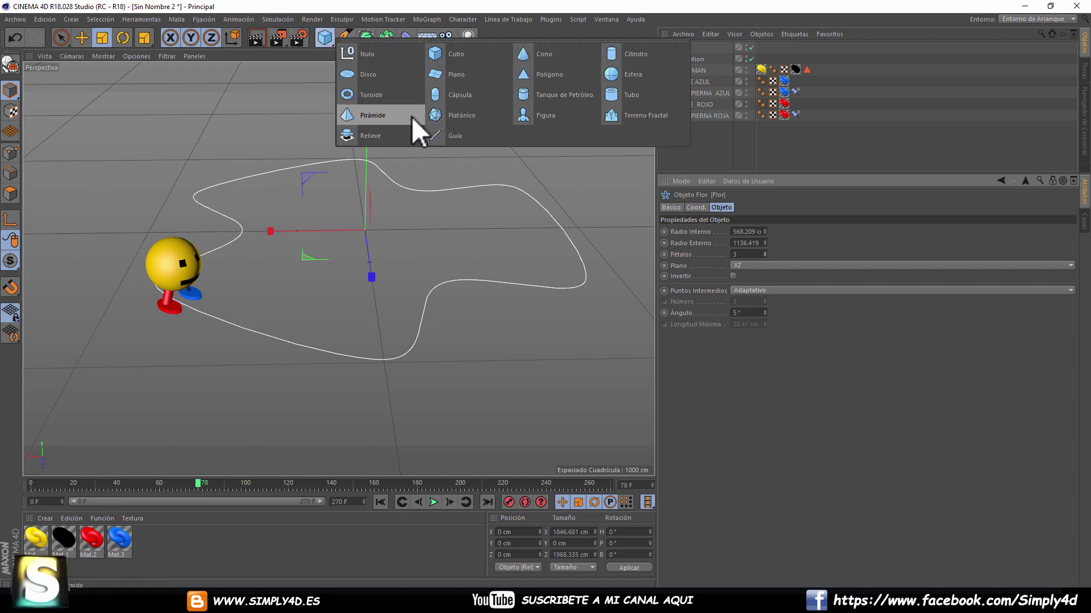
click(614, 115)
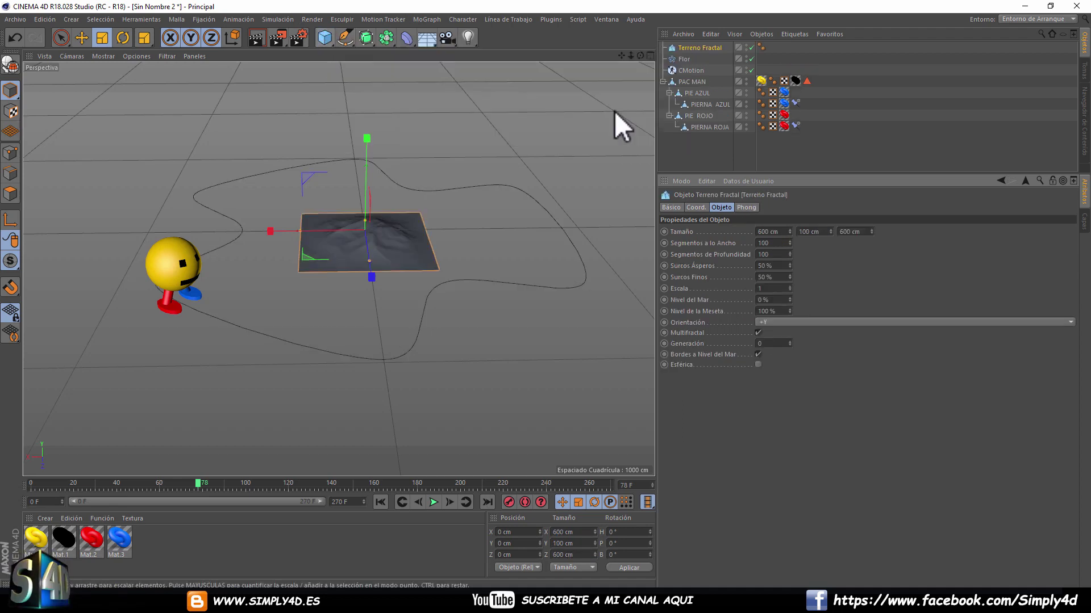
click(105, 39)
drag(243, 238, 568, 238)
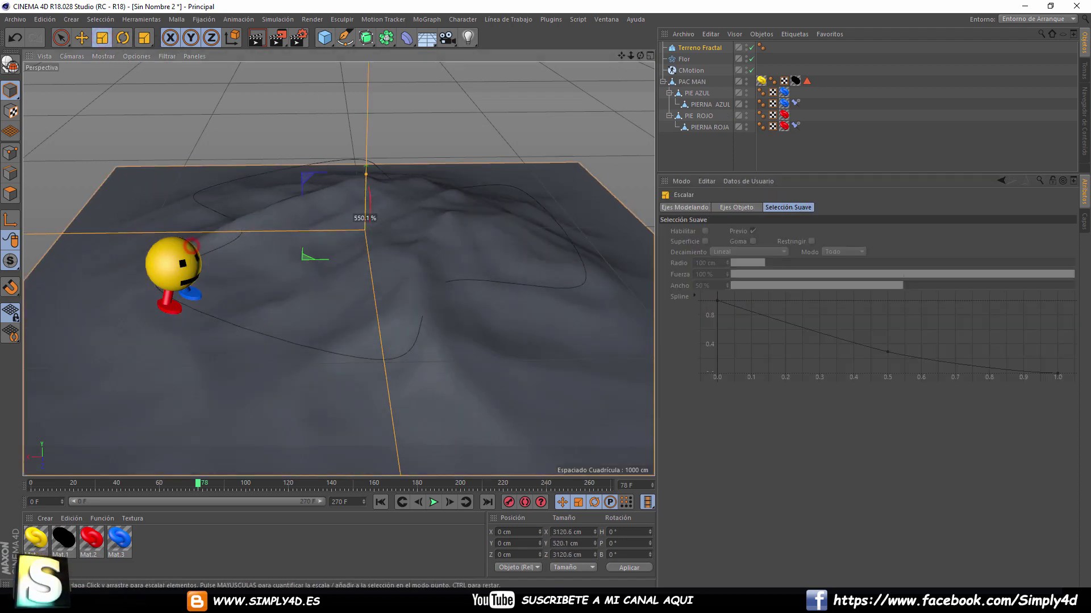
mouse_move(263, 239)
alt+mouse_down()
mouse_move(310, 234)
mouse_move(329, 168)
mouse_move(329, 285)
mouse_move(328, 223)
alt+mouse_up()
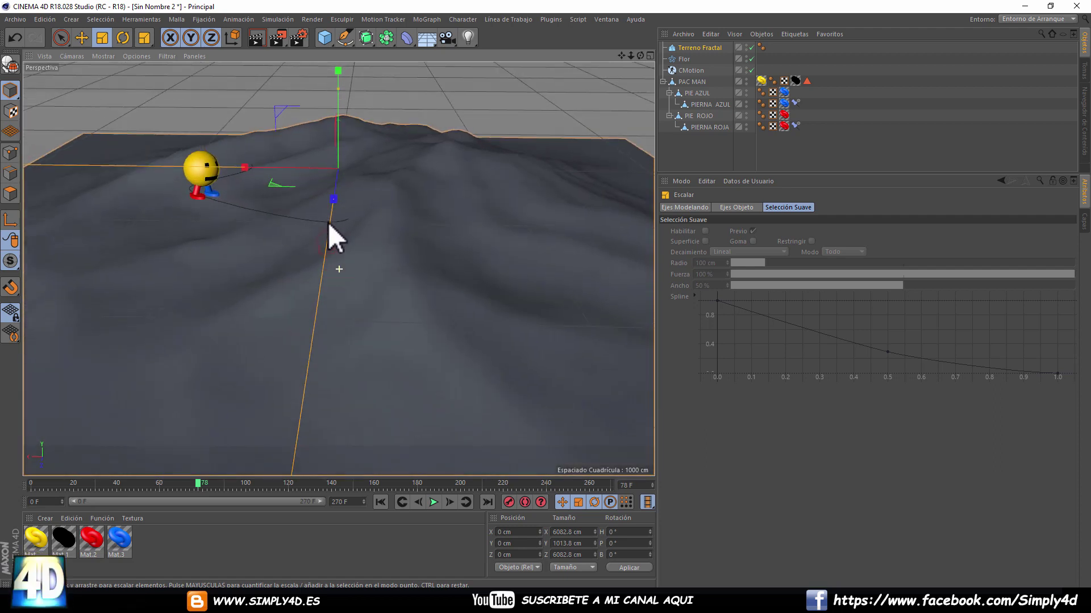
click(690, 70)
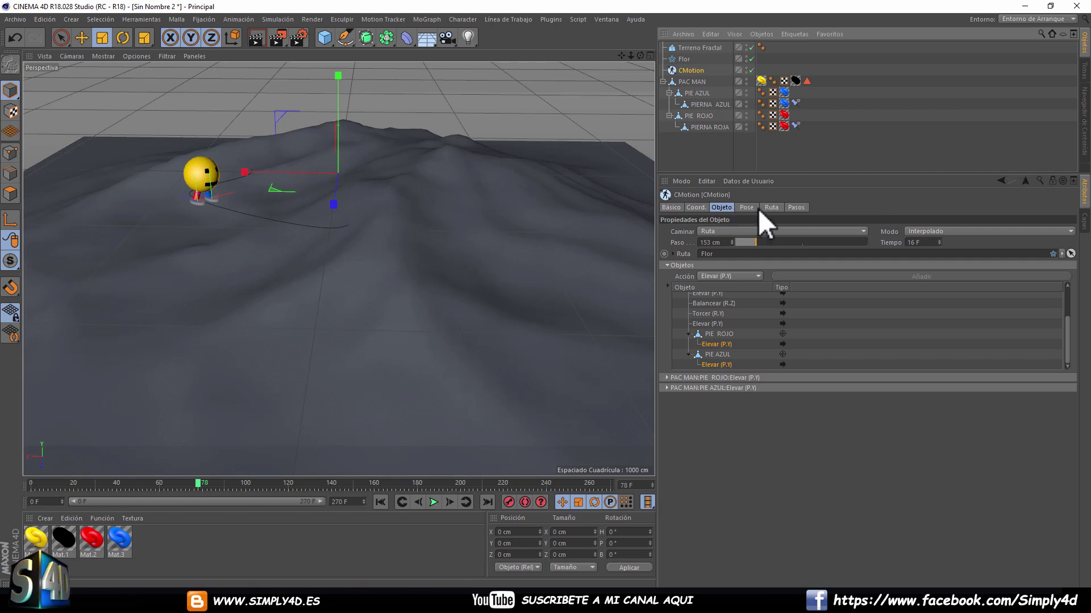
- Drag Terreno Fractal into the Superficie field of CMotion's Ruta settings
click(772, 208)
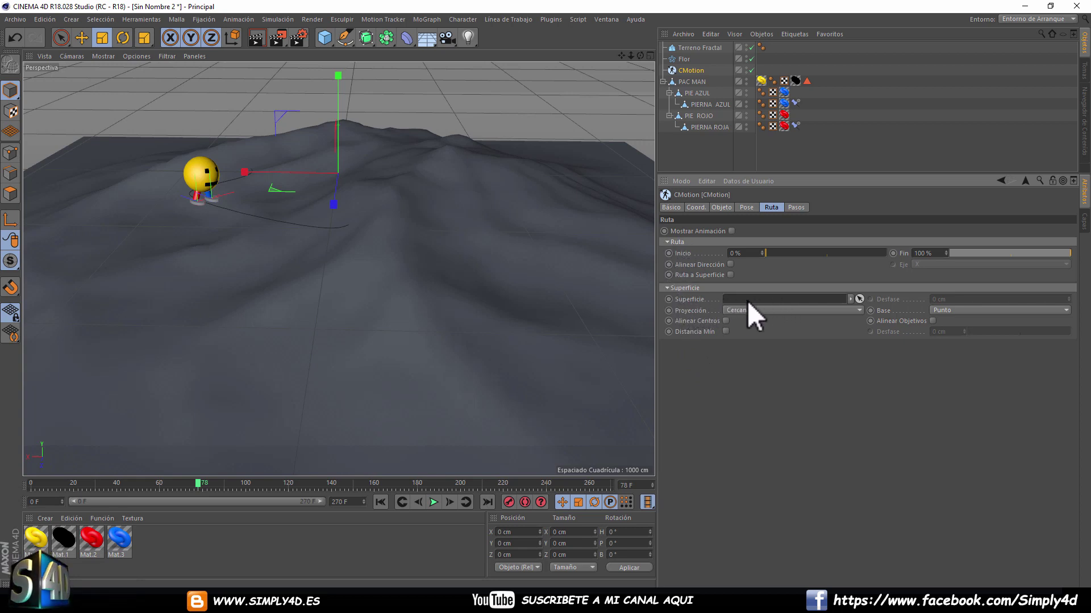
mouse_move(695, 46)
mouse_down()
mouse_move(711, 94)
mouse_move(738, 301)
mouse_up()
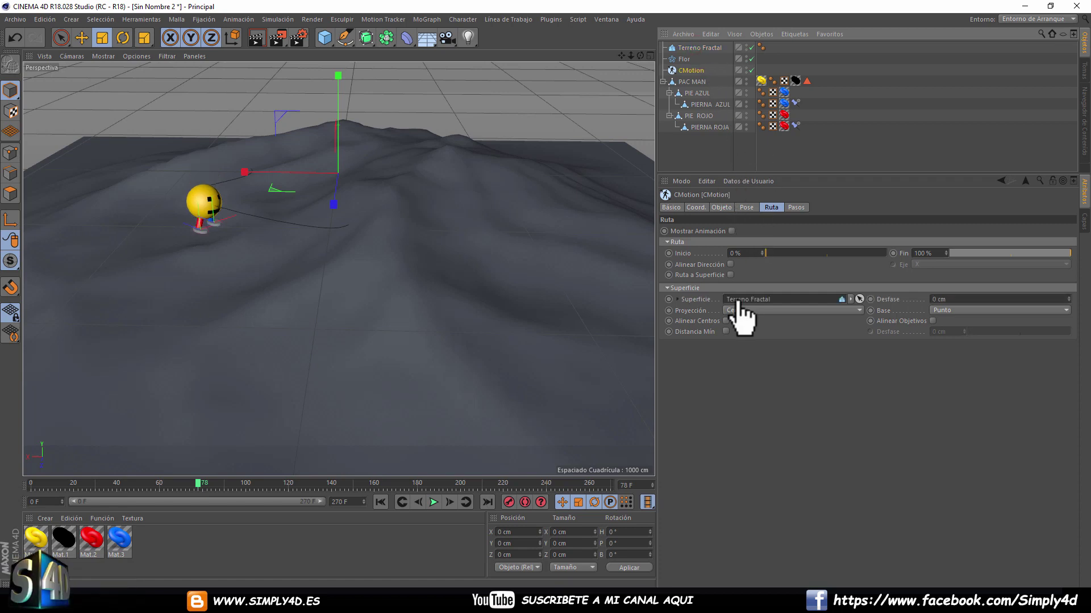
scroll(331, 220, up, 3)
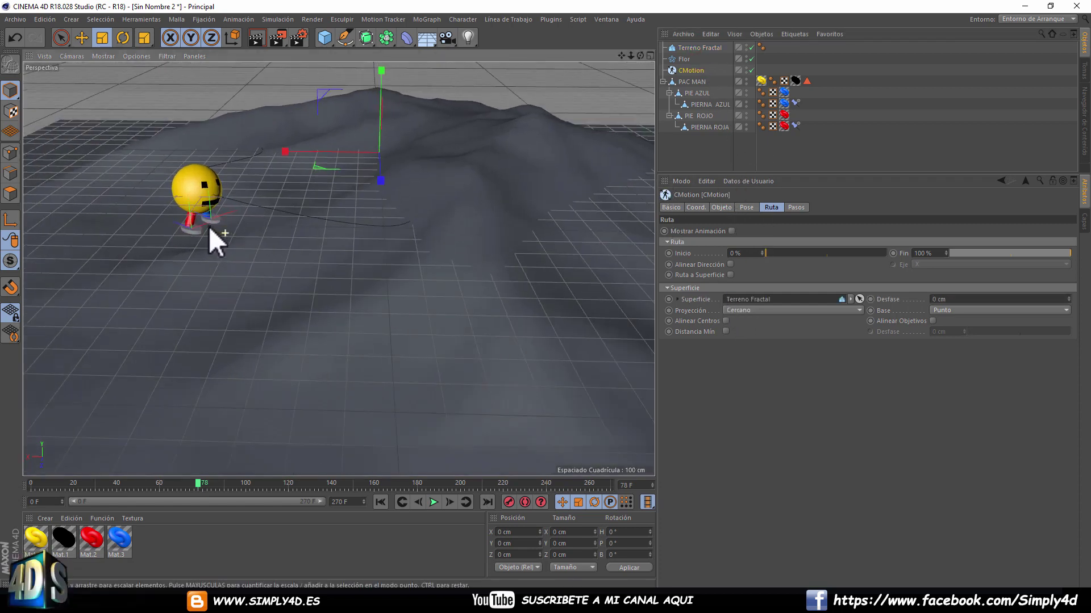
scroll(227, 227, up, 5)
scroll(398, 194, down, 3)
scroll(432, 194, down, 2)
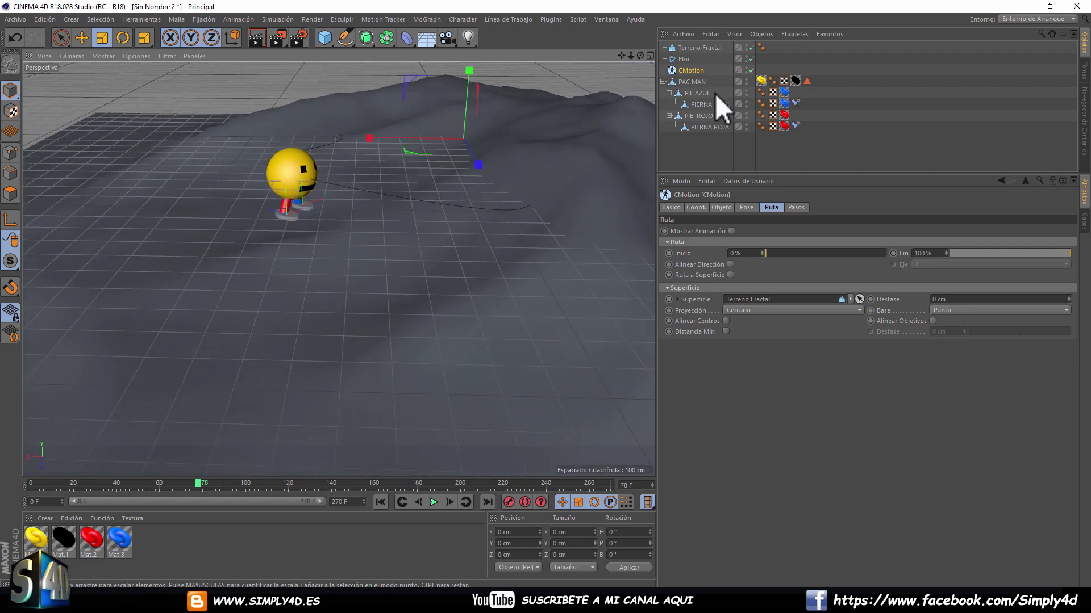
click(700, 47)
- Raise the Terreno Fractal along its Y axis
click(81, 37)
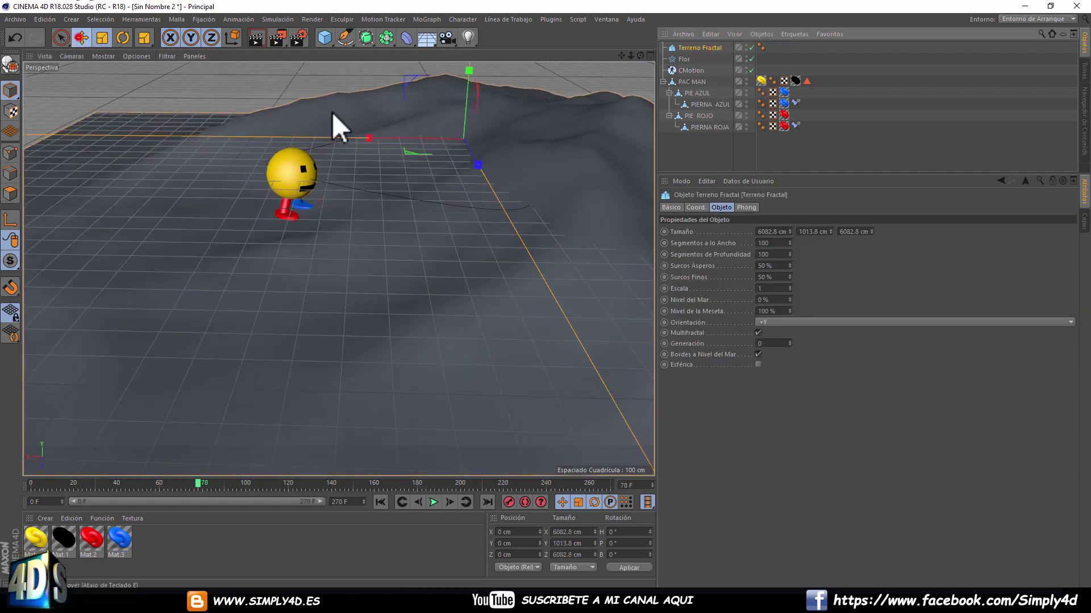
mouse_move(468, 108)
mouse_down()
mouse_move(466, 87)
mouse_move(421, 138)
mouse_up()
scroll(420, 138, down, 3)
scroll(398, 227, down, 3)
mouse_move(388, 276)
alt+mouse_down()
mouse_move(520, 298)
mouse_move(494, 278)
mouse_move(393, 293)
mouse_move(147, 289)
mouse_move(377, 243)
mouse_move(390, 255)
mouse_move(640, 253)
alt+mouse_up()
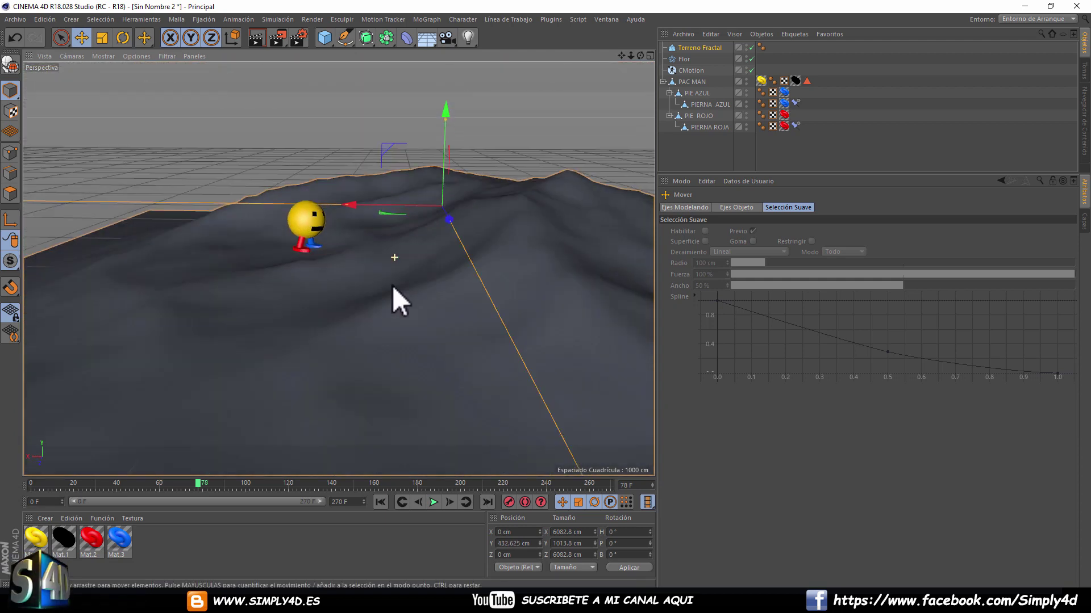
- Lift the Flor path to 569.775 cm and enlarge it to about 3680 × 3923 cm
click(684, 57)
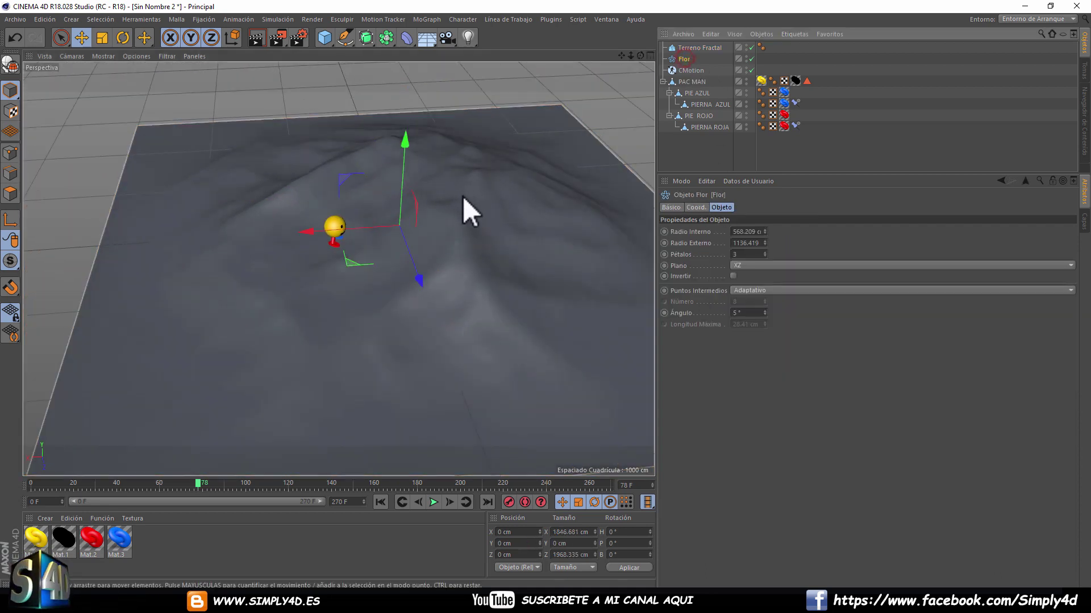
drag(405, 146, 410, 96)
click(103, 38)
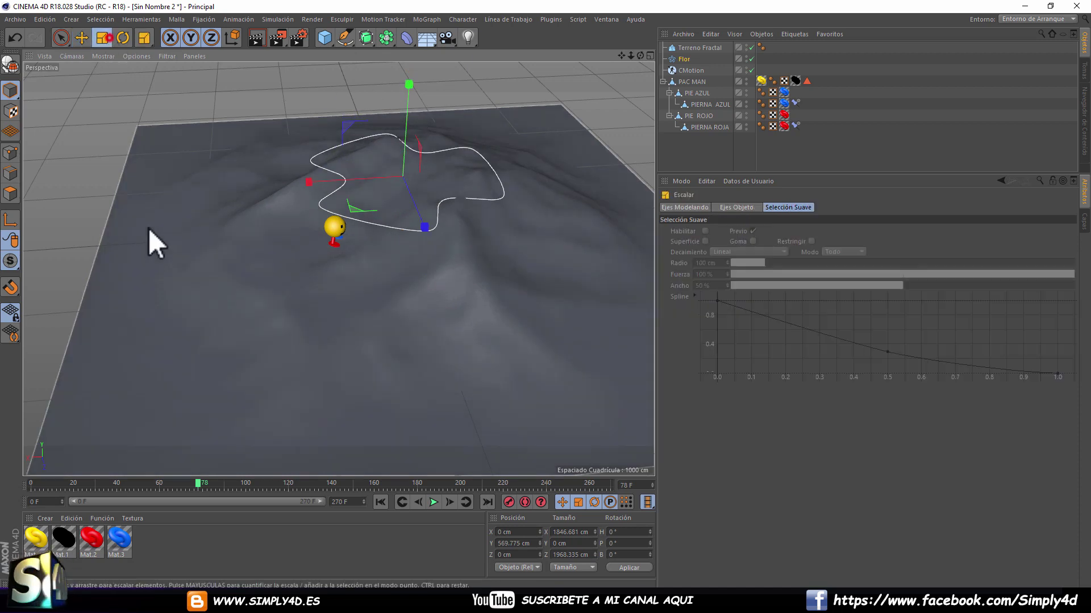
drag(148, 228, 633, 230)
mouse_move(170, 230)
mouse_down()
mouse_move(153, 231)
mouse_move(321, 251)
mouse_up()
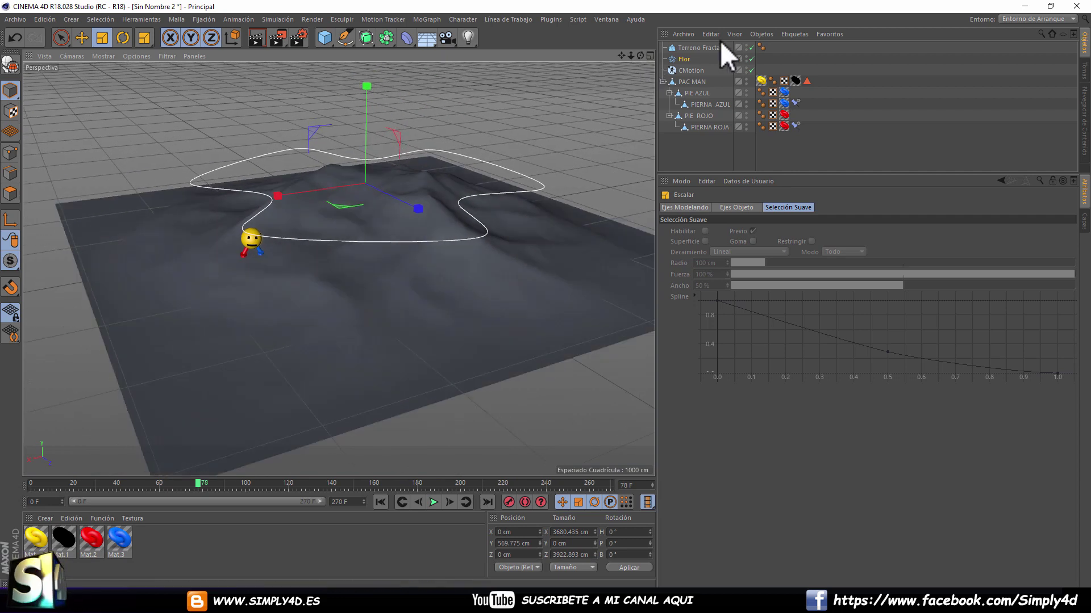
click(699, 48)
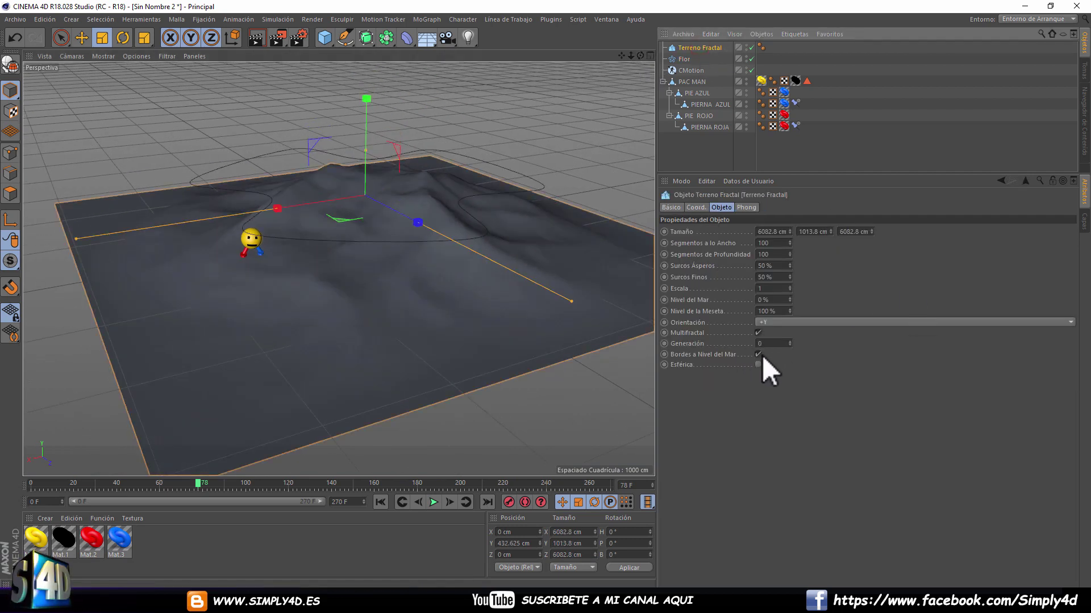
- Uncheck Bordes a Nivel del Mar, set segments 315×265, Surcos Ásperos 4%, Surcos Finos 0%, and replay
click(757, 354)
alt+drag(503, 206, 433, 250)
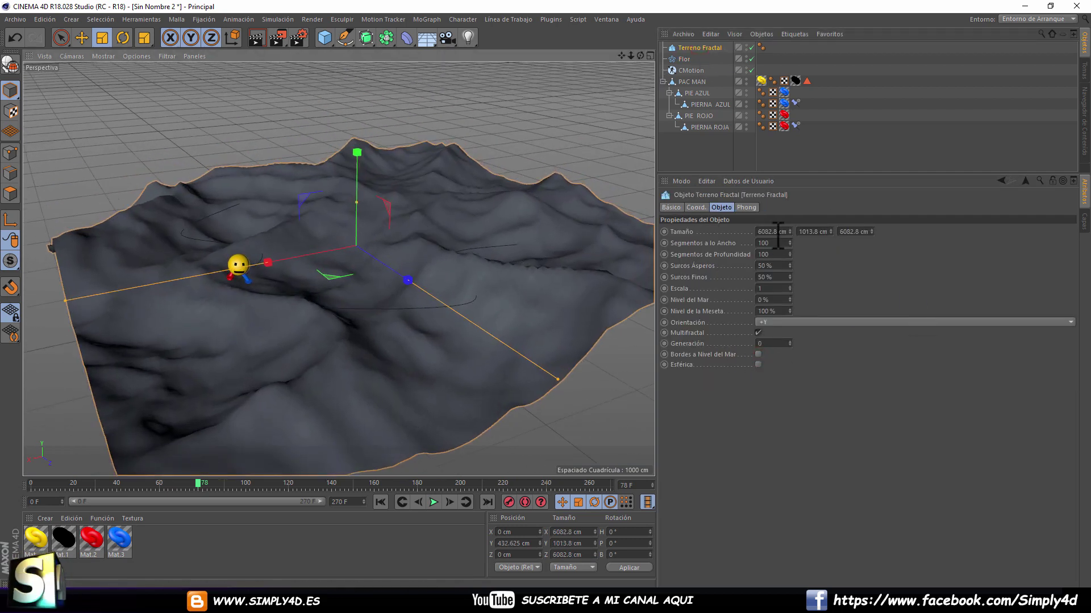
drag(791, 255, 791, 244)
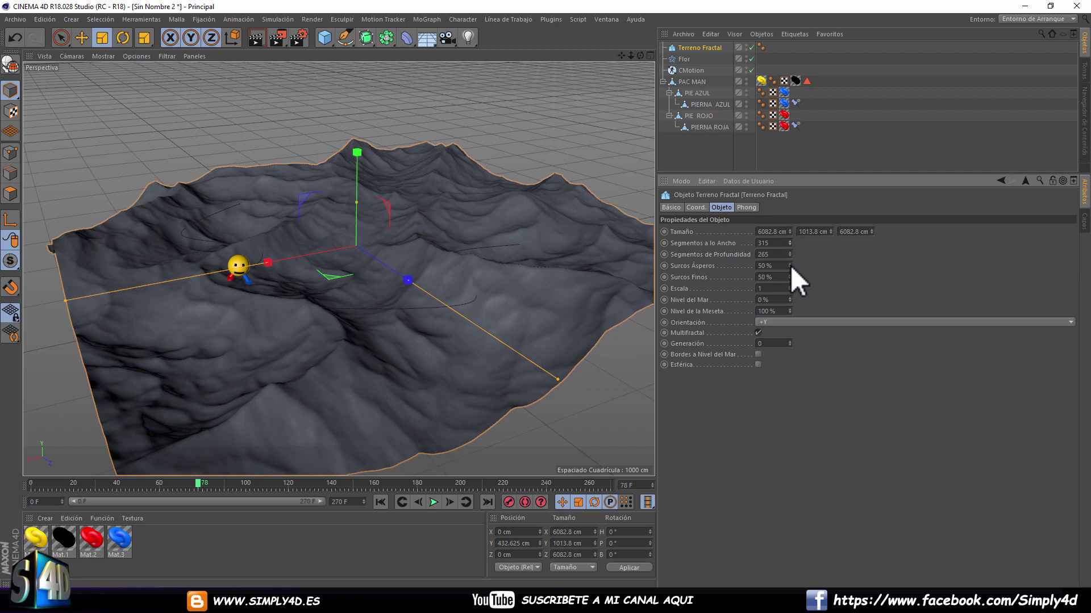
drag(789, 266, 791, 301)
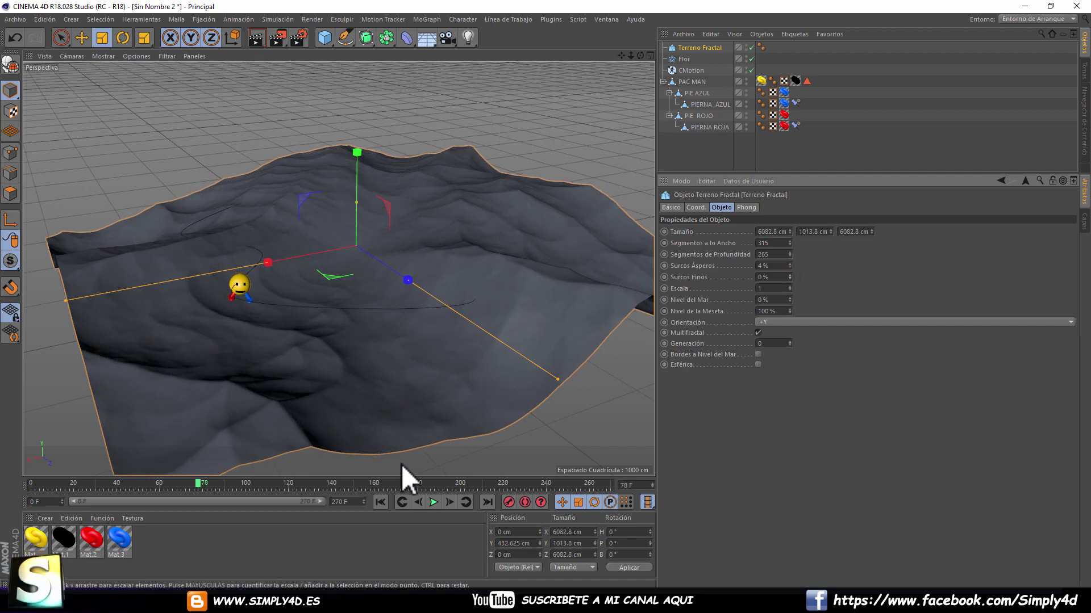
click(380, 502)
click(434, 502)
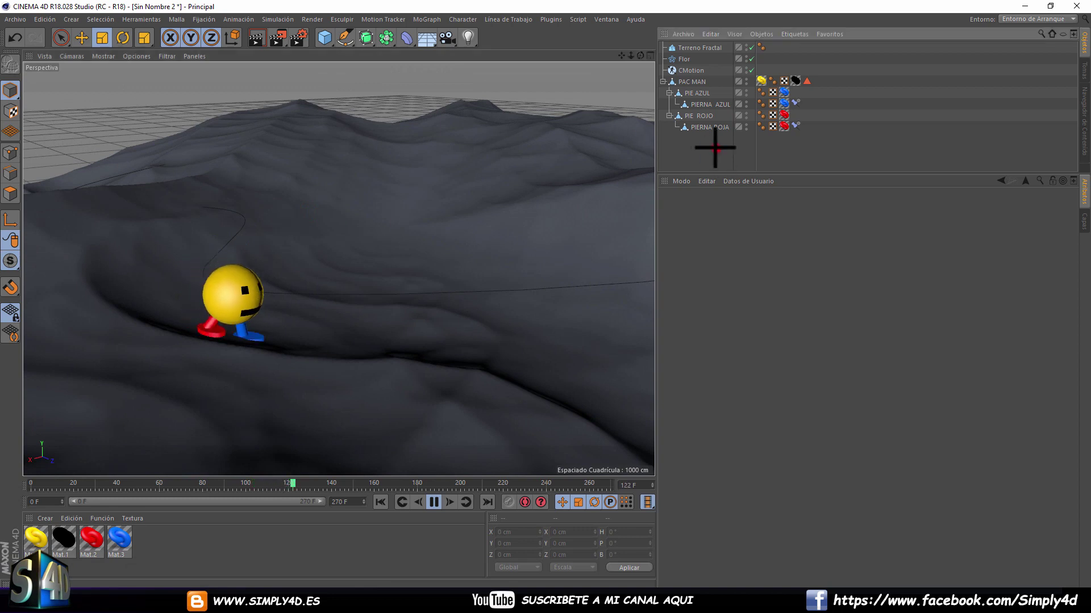
- Create a new material and apply it to the fractal terrain
double_click(168, 562)
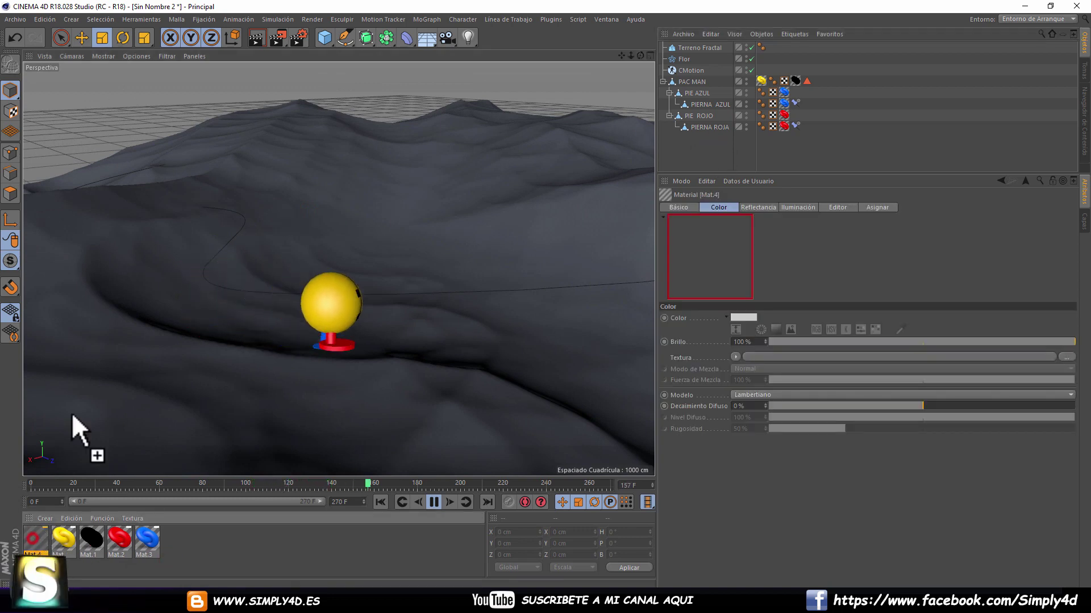
drag(33, 541, 73, 415)
click(684, 151)
mouse_move(322, 254)
alt+mouse_down()
mouse_move(495, 217)
mouse_move(483, 220)
alt+mouse_up()
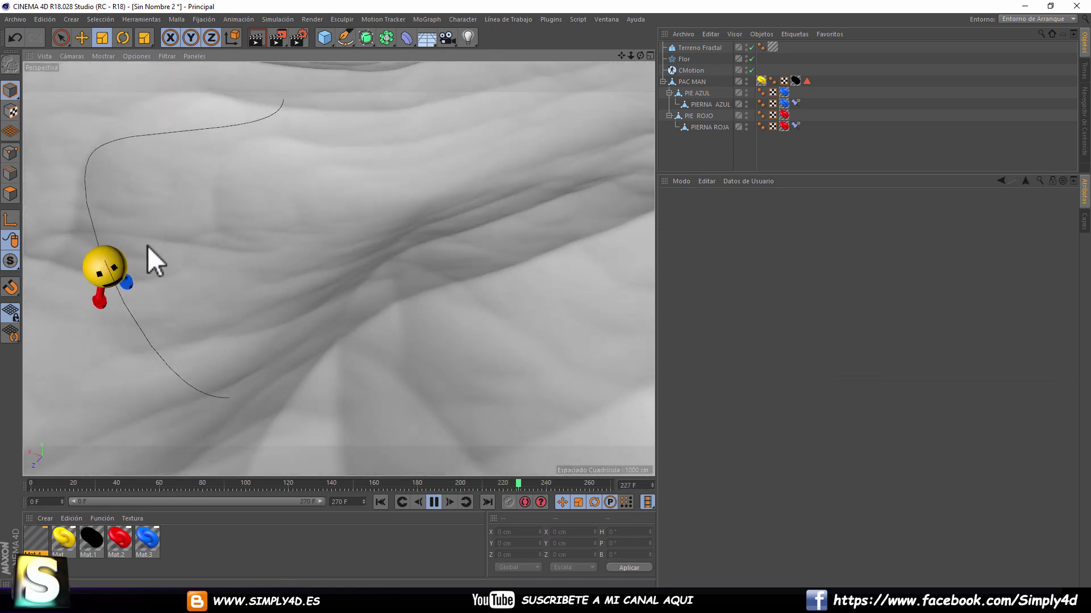
mouse_move(402, 241)
alt+mouse_down()
mouse_move(336, 264)
mouse_move(430, 270)
alt+mouse_up()
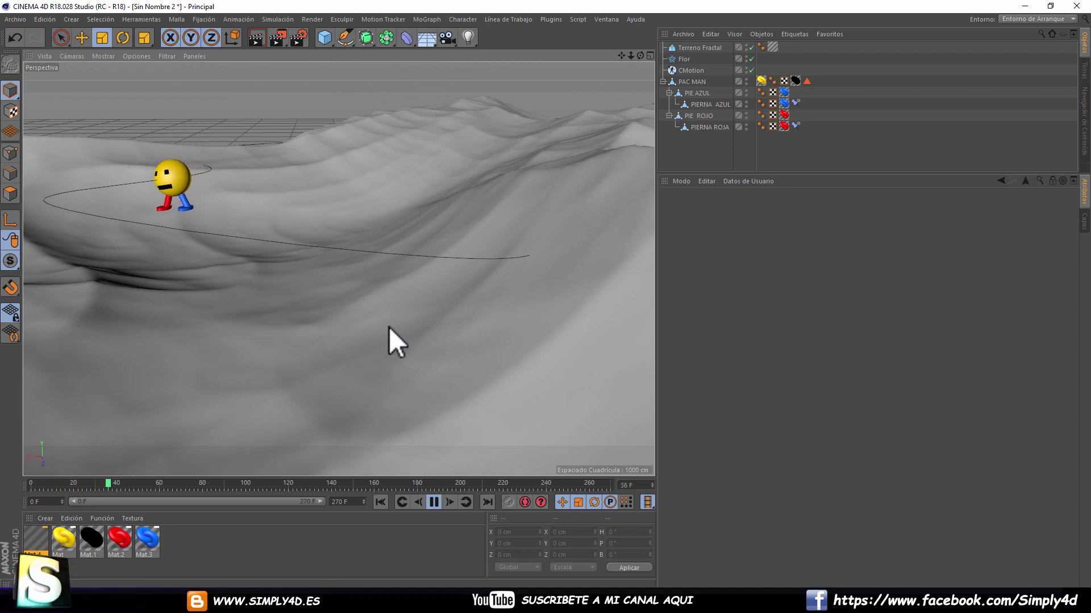
alt+drag(378, 341, 397, 431)
- Extend the animation and preview range to 500 frames, then watch Pac-Man walk from higher angles
drag(364, 501, 312, 499)
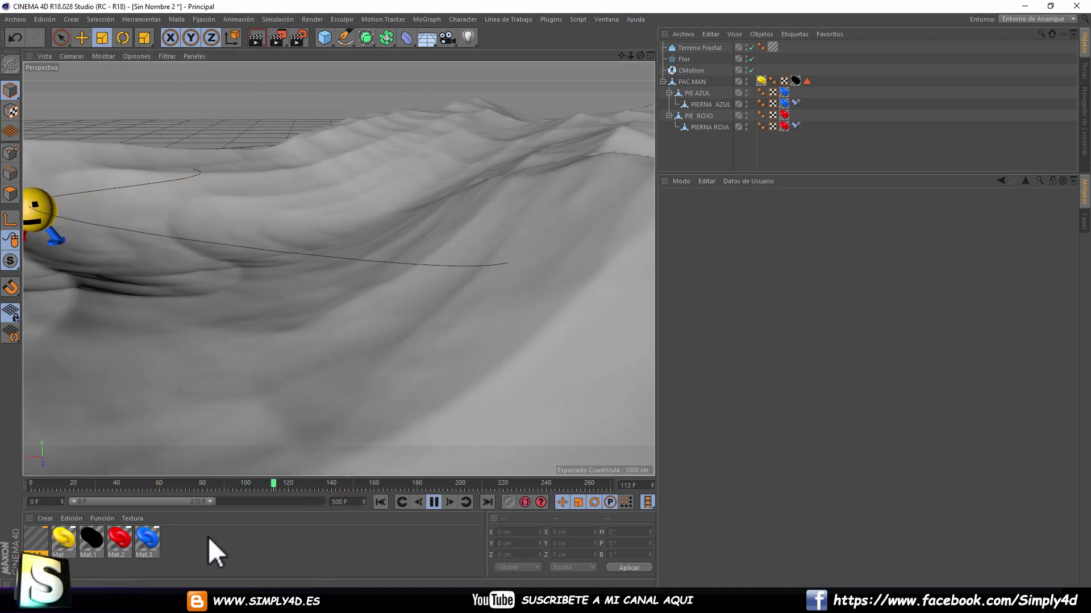
drag(210, 502, 324, 502)
mouse_move(383, 283)
alt+mouse_down()
mouse_move(288, 317)
mouse_move(315, 288)
mouse_move(360, 295)
alt+mouse_up()
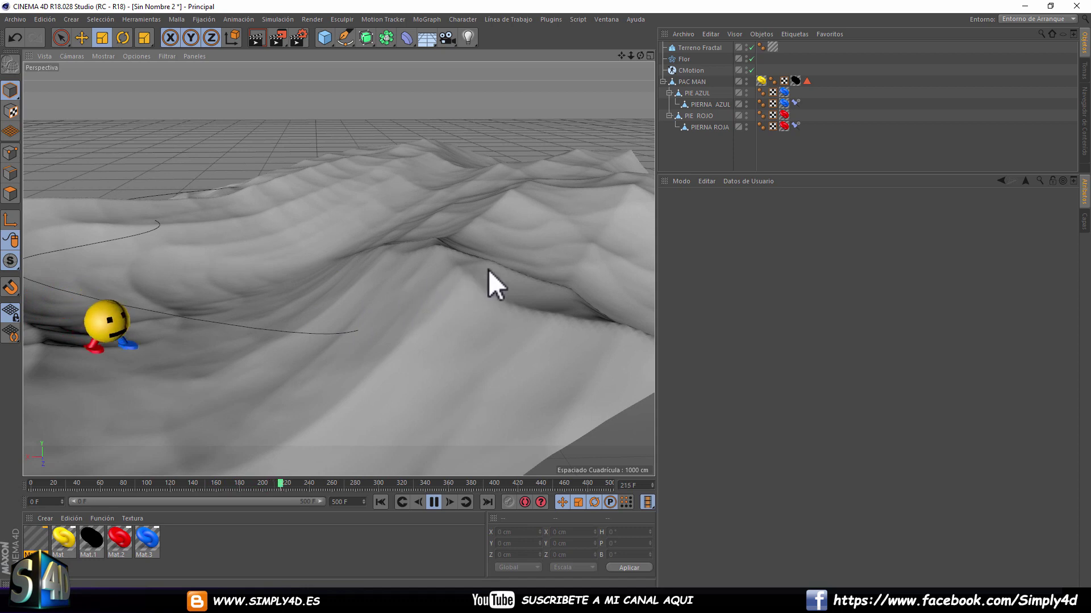
mouse_move(226, 390)
alt+mouse_down()
mouse_move(262, 363)
mouse_move(332, 365)
alt+mouse_up()
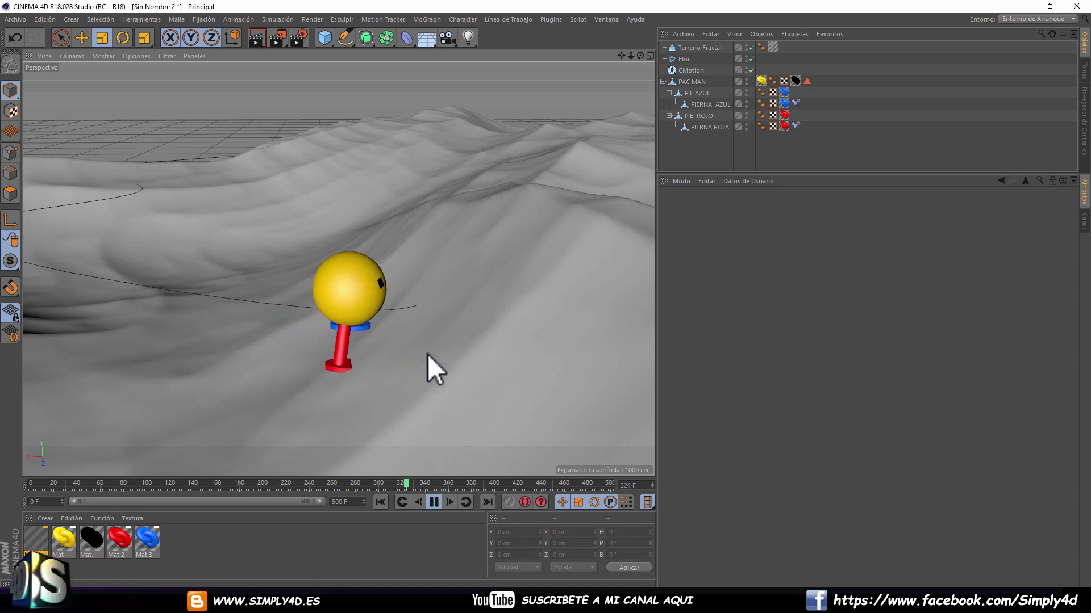
mouse_move(454, 268)
alt+mouse_down()
mouse_move(480, 326)
mouse_move(462, 291)
mouse_move(577, 290)
mouse_move(606, 278)
mouse_move(387, 275)
mouse_move(470, 263)
mouse_move(470, 304)
mouse_move(316, 233)
mouse_move(338, 257)
mouse_move(245, 233)
mouse_move(190, 233)
mouse_move(407, 242)
mouse_move(408, 214)
mouse_move(402, 310)
mouse_move(343, 213)
mouse_move(449, 206)
mouse_move(415, 214)
mouse_move(418, 224)
mouse_move(417, 169)
mouse_move(417, 195)
alt+mouse_up()
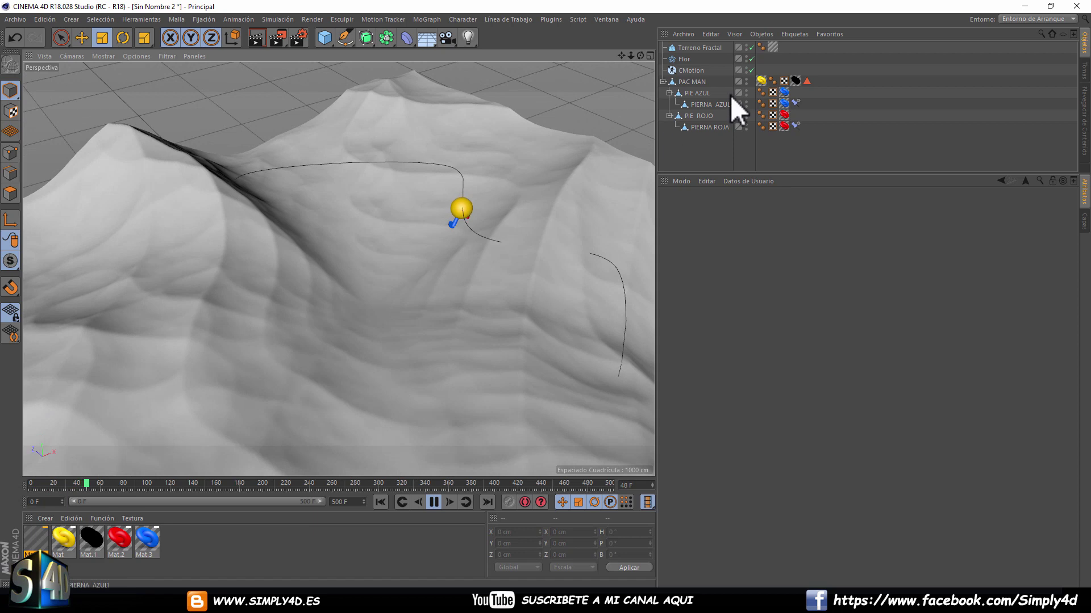
- Shift the Flor path along Z, then stop playback and return to frame 0
click(685, 60)
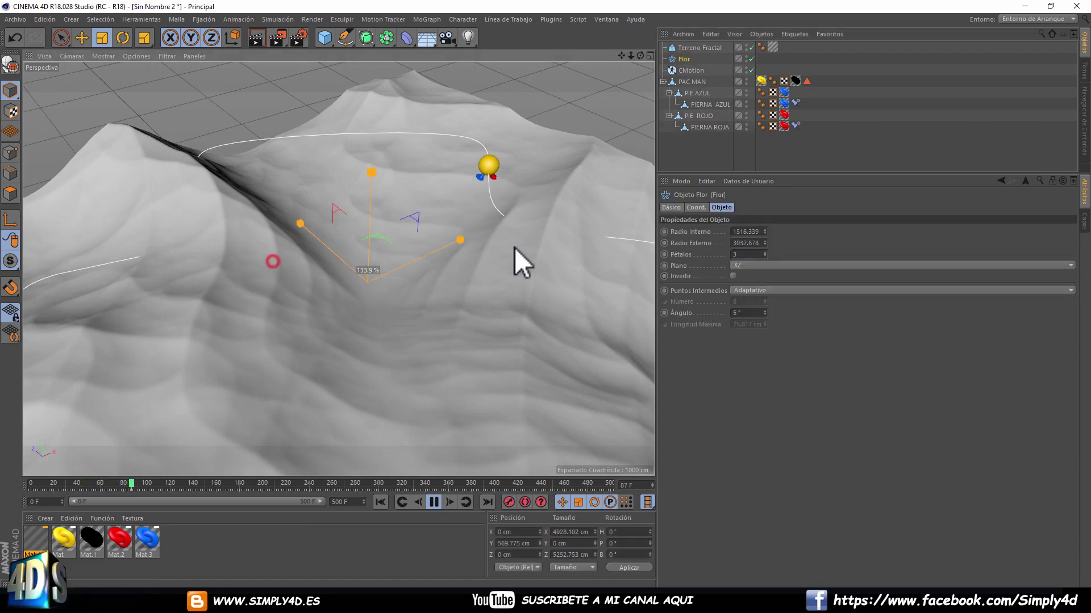
click(80, 38)
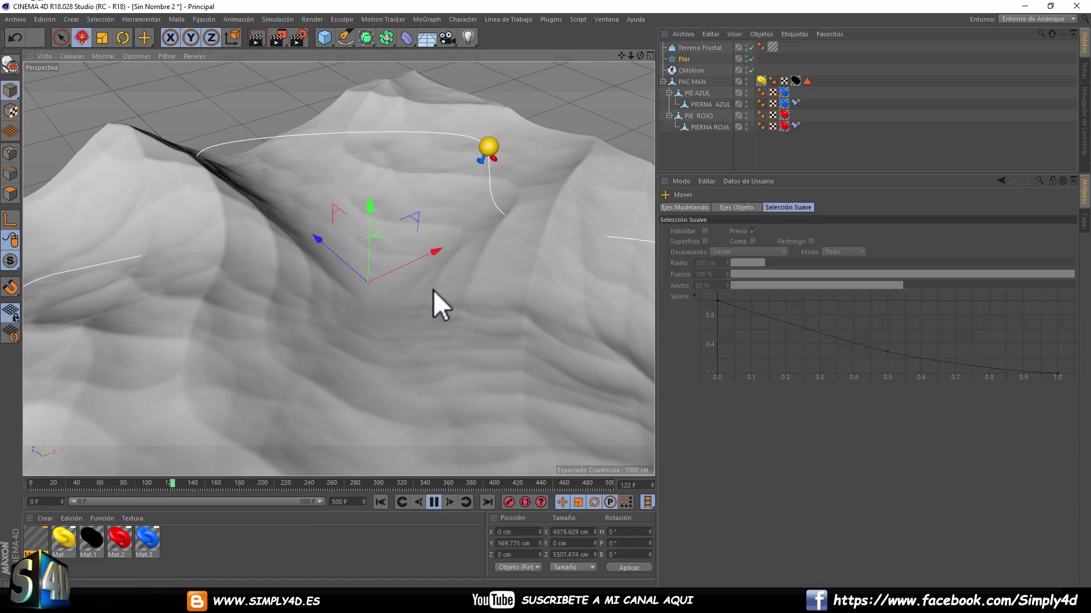
mouse_move(352, 268)
mouse_down()
mouse_move(518, 424)
mouse_move(513, 292)
mouse_move(288, 287)
mouse_move(94, 220)
mouse_up()
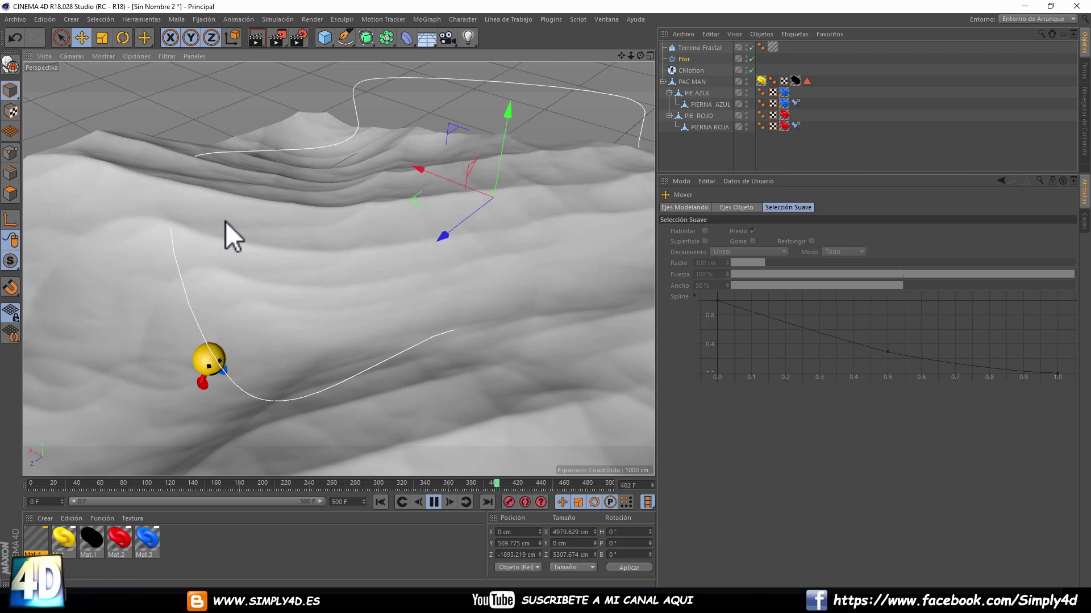
click(433, 502)
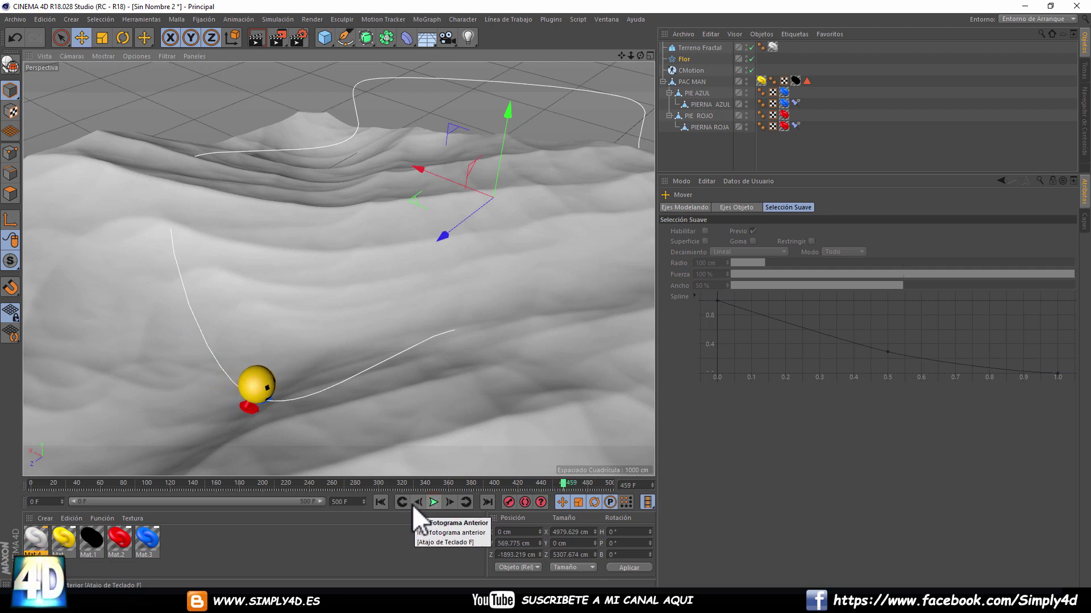
click(380, 502)
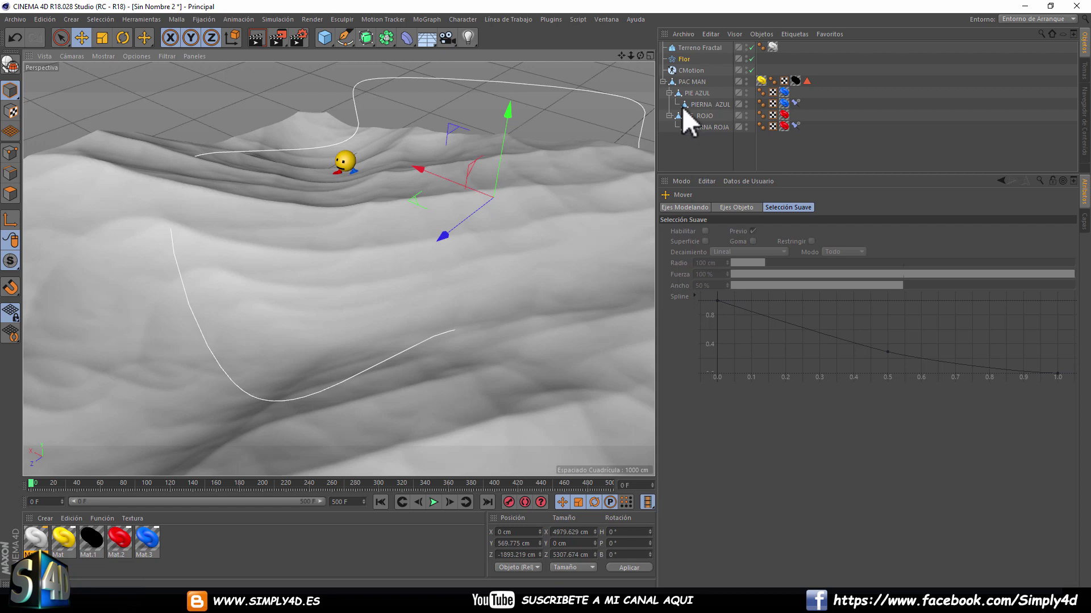
- Switch off Terreno Fractal, the Flor path and CMotion, and select PAC MAN
click(752, 48)
click(750, 71)
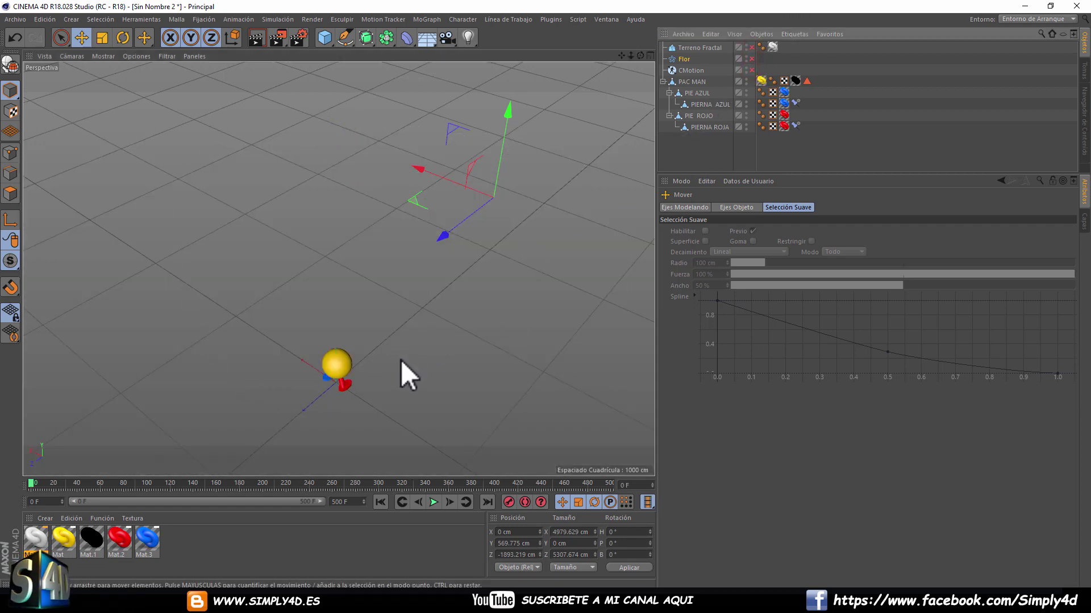
click(689, 81)
- Move the PIE AZUL and PIE ROJO feet together back along Z to -107.45 cm
key(i)
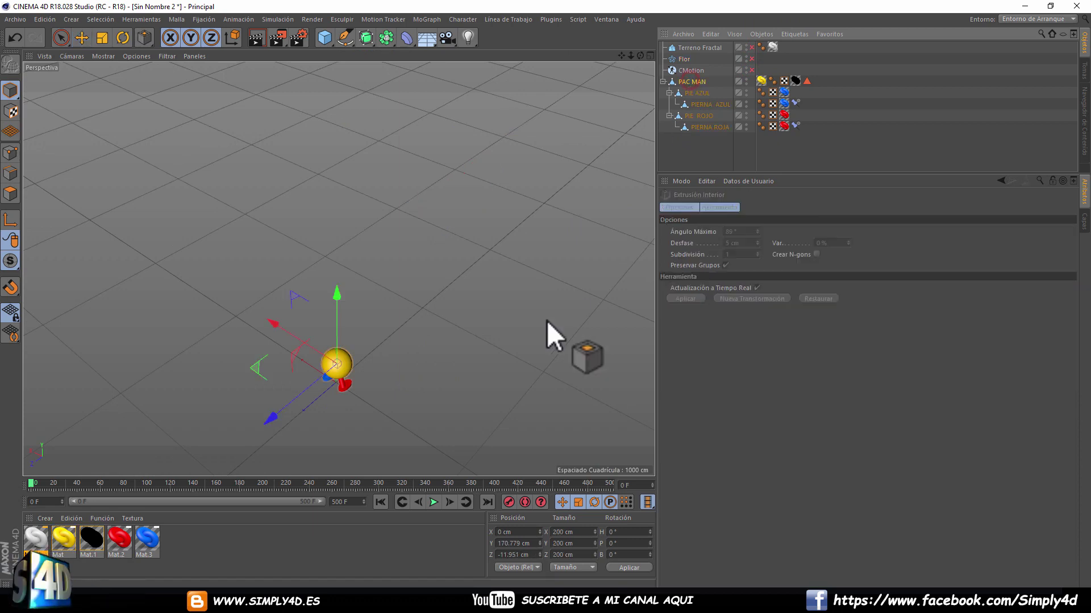
key(s)
mouse_move(434, 320)
alt+mouse_down()
mouse_move(158, 229)
mouse_move(152, 322)
mouse_move(356, 314)
mouse_move(275, 215)
mouse_move(328, 199)
alt+mouse_up()
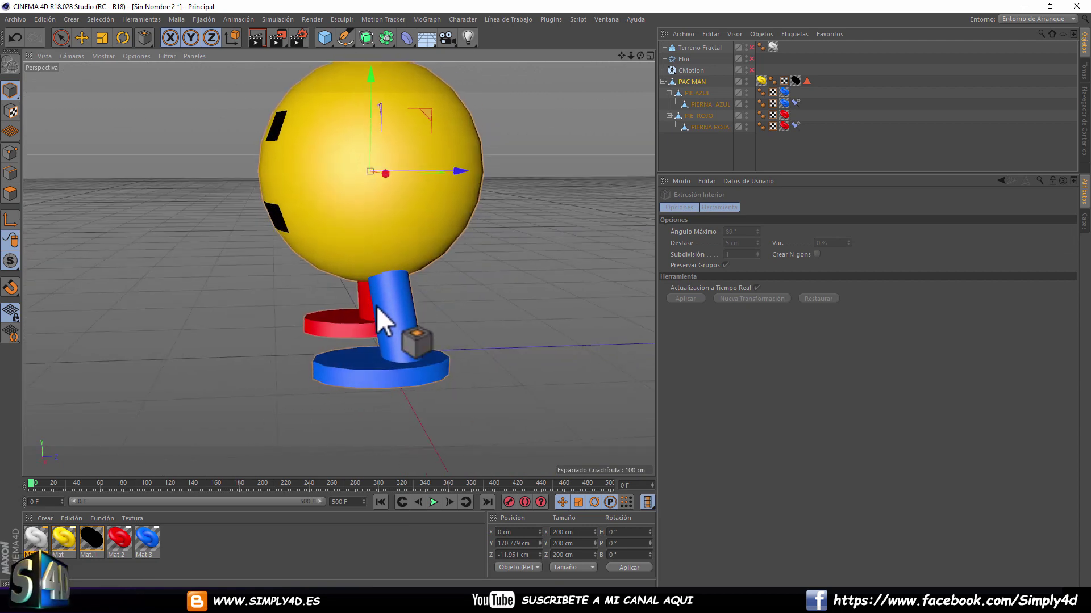
click(697, 93)
ctrl+click(705, 116)
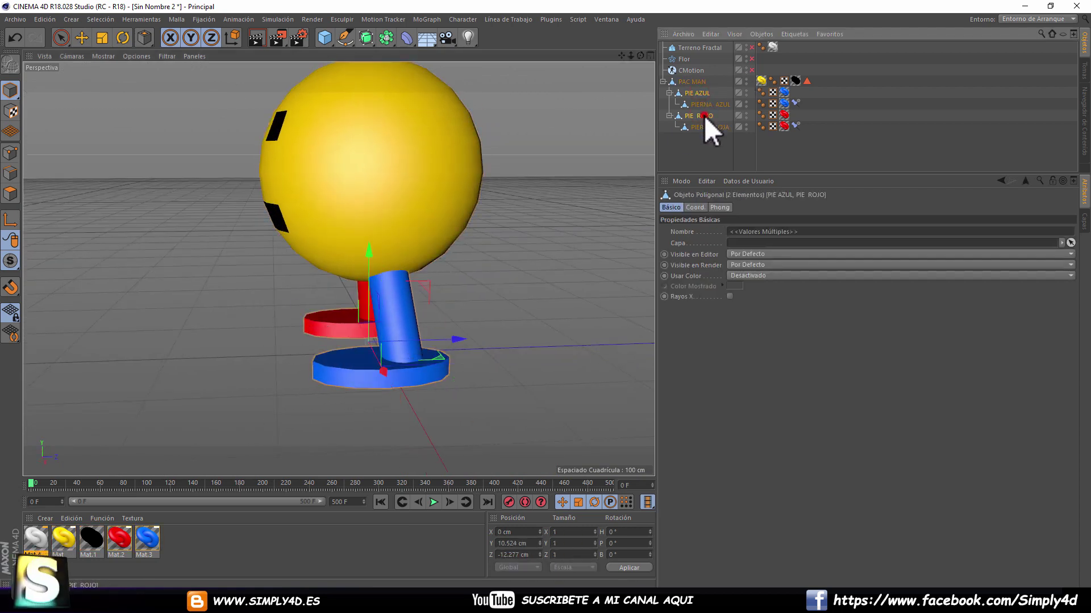
click(82, 37)
drag(457, 341, 360, 325)
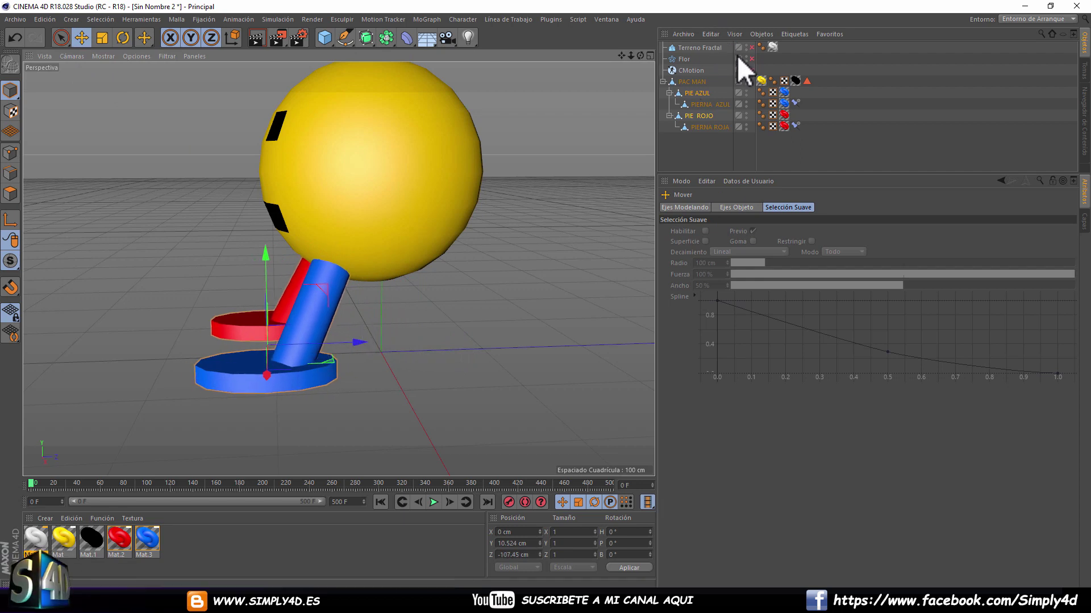
- Re-enable CMotion, test-play the walk with the shifted feet, rewind, and disable CMotion again
click(752, 71)
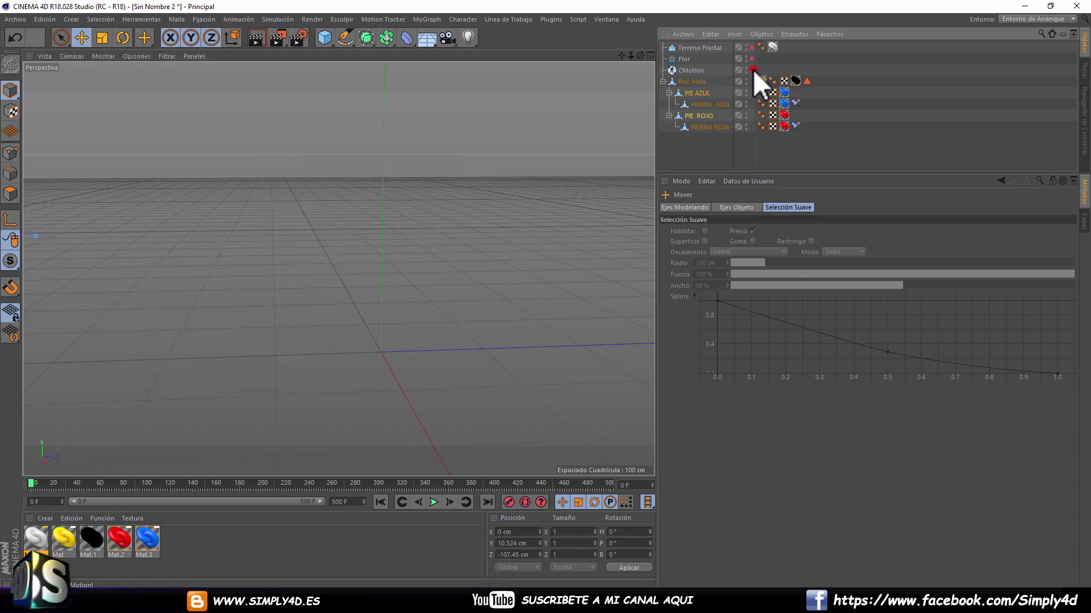
key(s)
scroll(344, 231, down, 3)
scroll(329, 233, down, 5)
scroll(444, 192, up, 3)
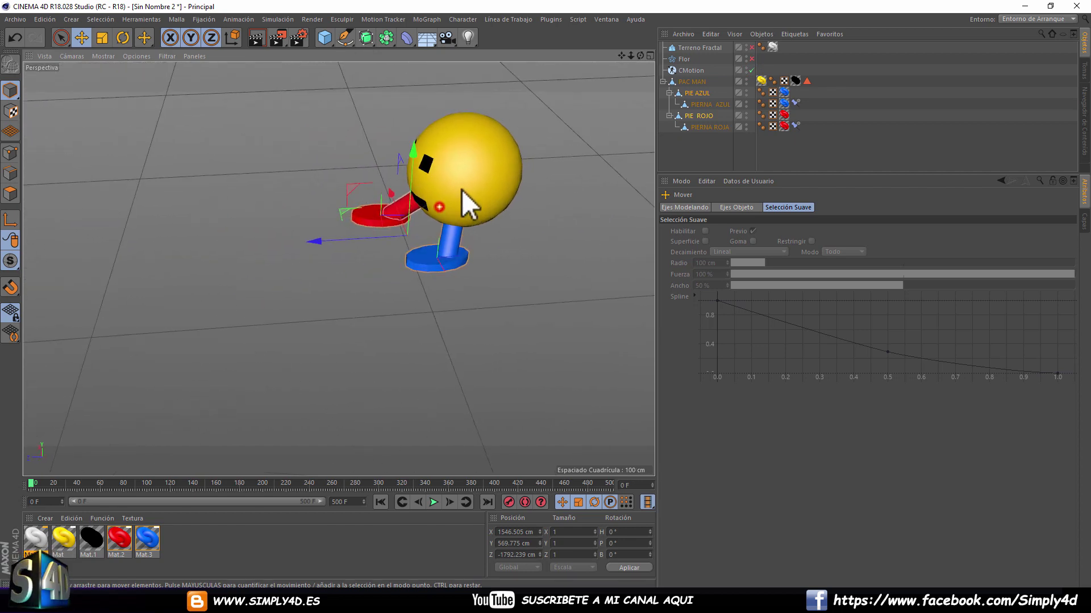
click(435, 503)
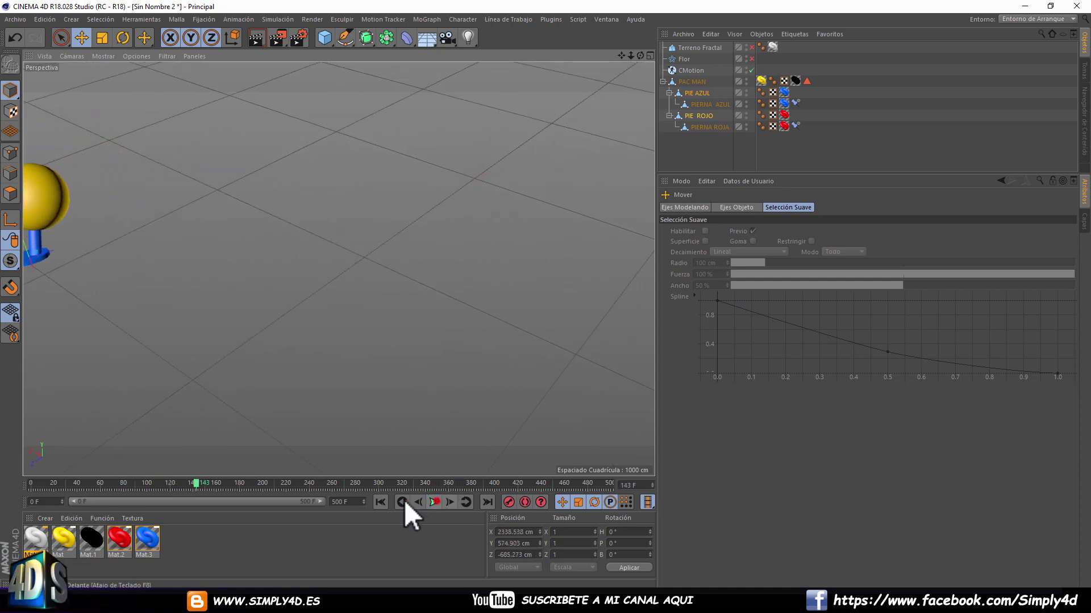
click(381, 502)
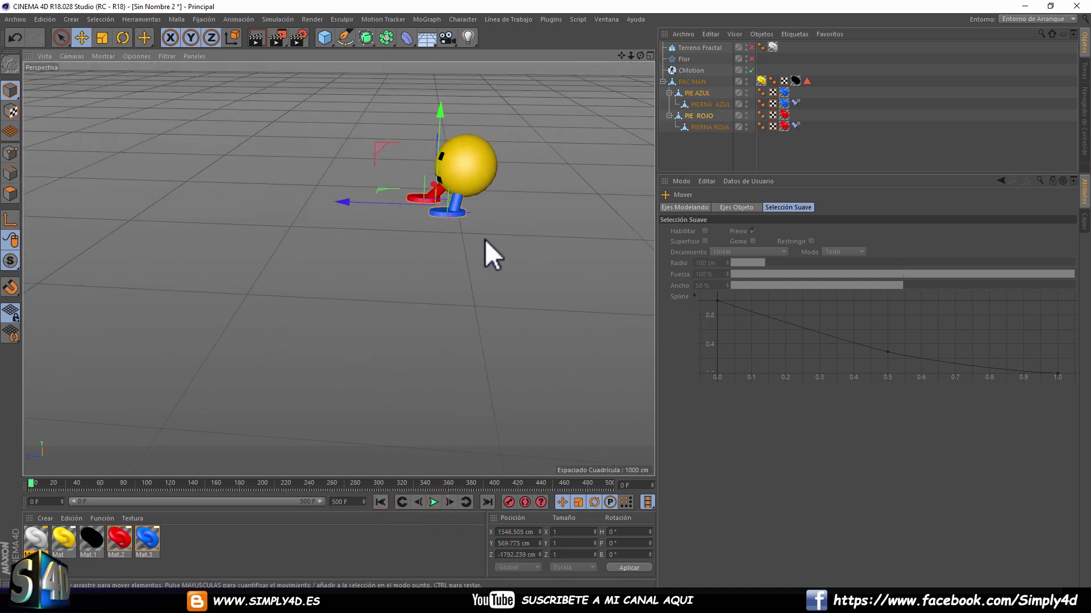
click(751, 70)
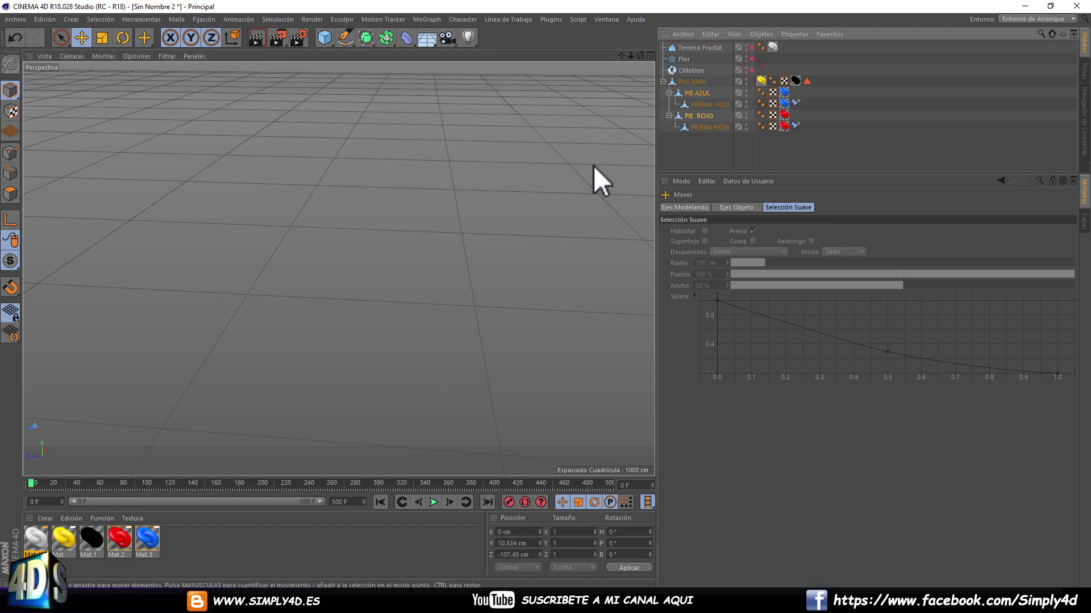
- Copy and paste the PIE AZUL and PIE ROJO feet with their legs
click(691, 81)
key(h)
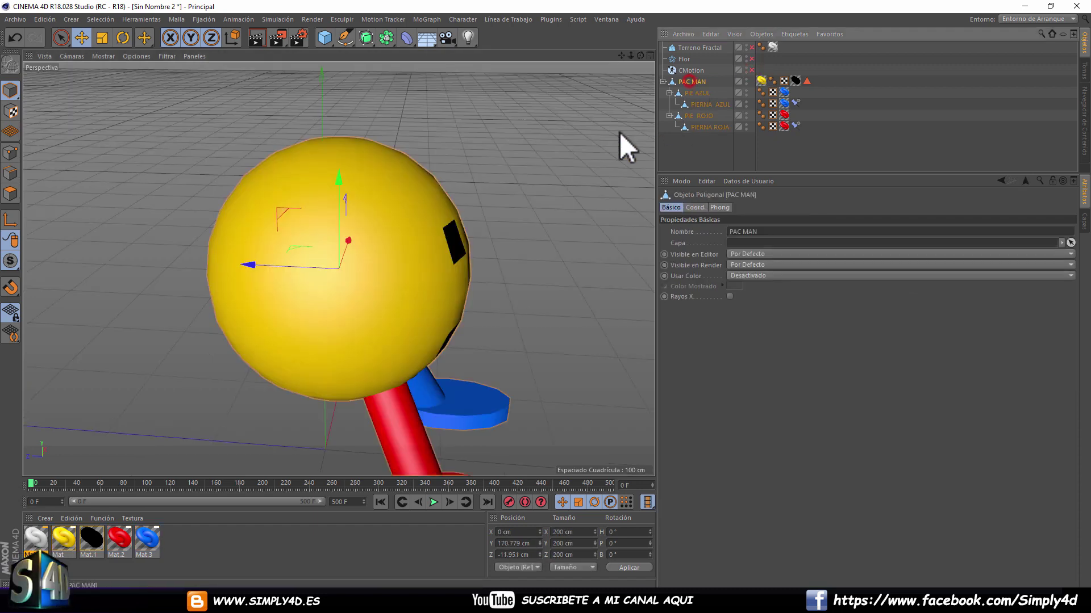
alt+drag(368, 239, 301, 166)
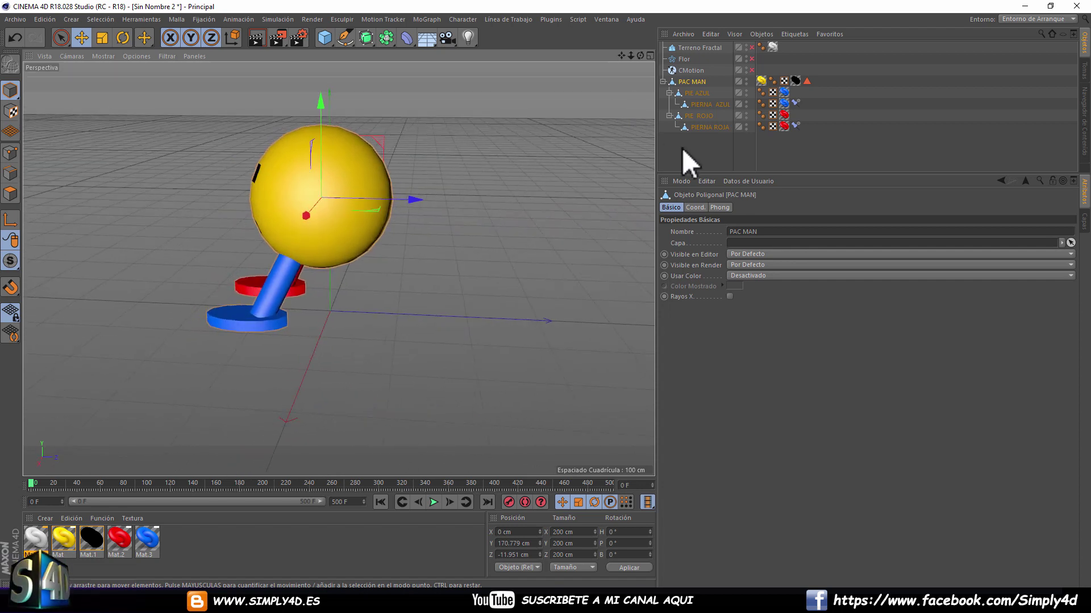
click(698, 116)
ctrl+click(697, 96)
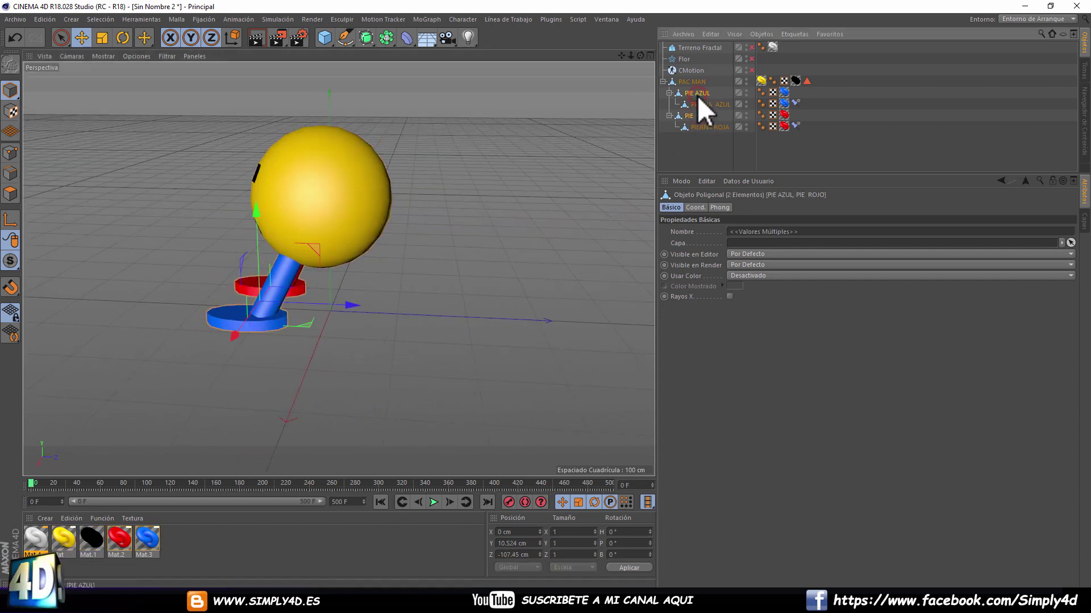
key(ctrl+c)
key(ctrl+v)
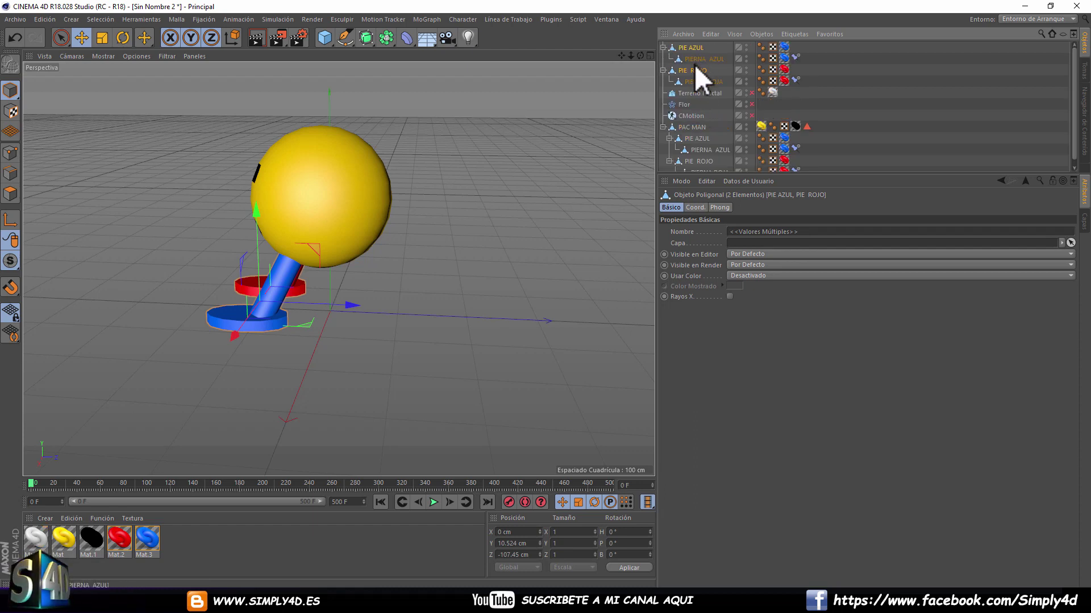
- Move the duplicated feet into PAC MAN and shift them forward along Z to 64.34 cm
drag(690, 67, 690, 124)
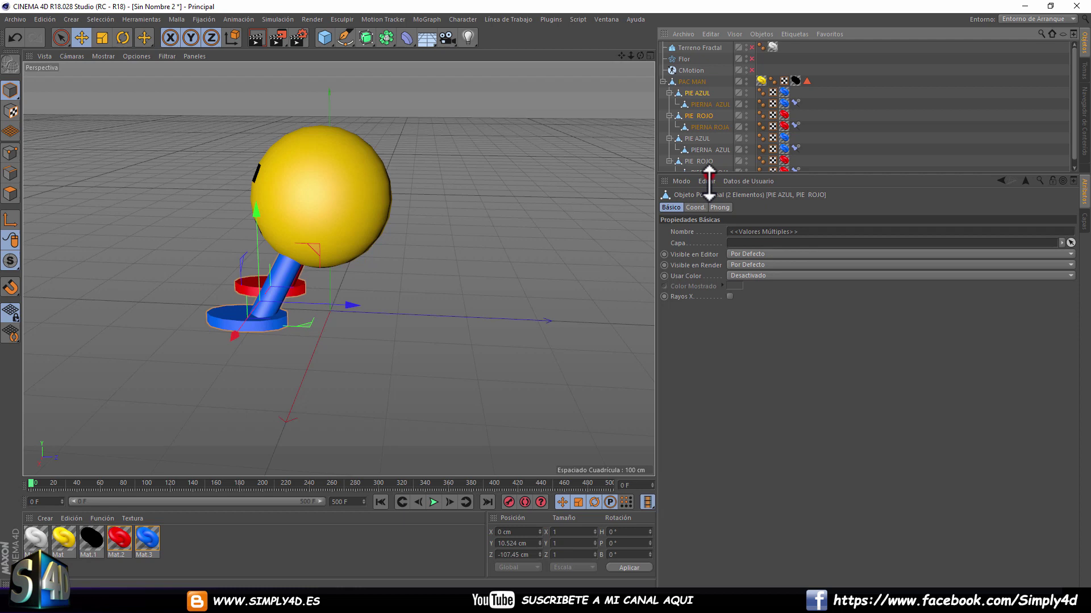
drag(709, 182, 709, 309)
mouse_move(352, 308)
mouse_down()
mouse_move(493, 309)
mouse_move(467, 311)
mouse_up()
click(693, 81)
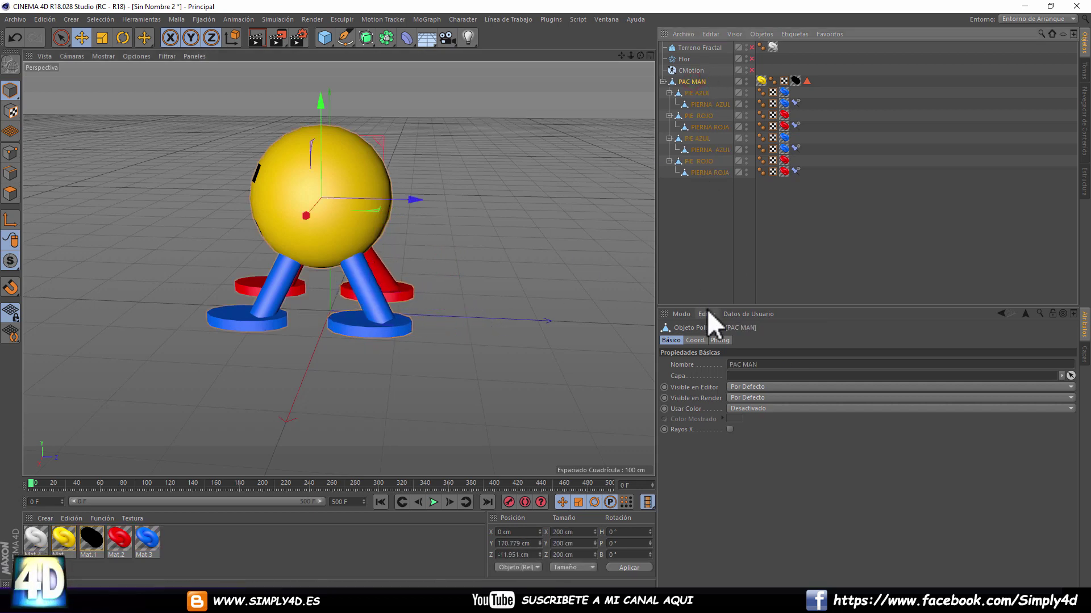
- Add the copied PIERNA AZUL and PIERNA ROJA legs to CMotion's Objetos list
drag(706, 309, 706, 271)
click(690, 70)
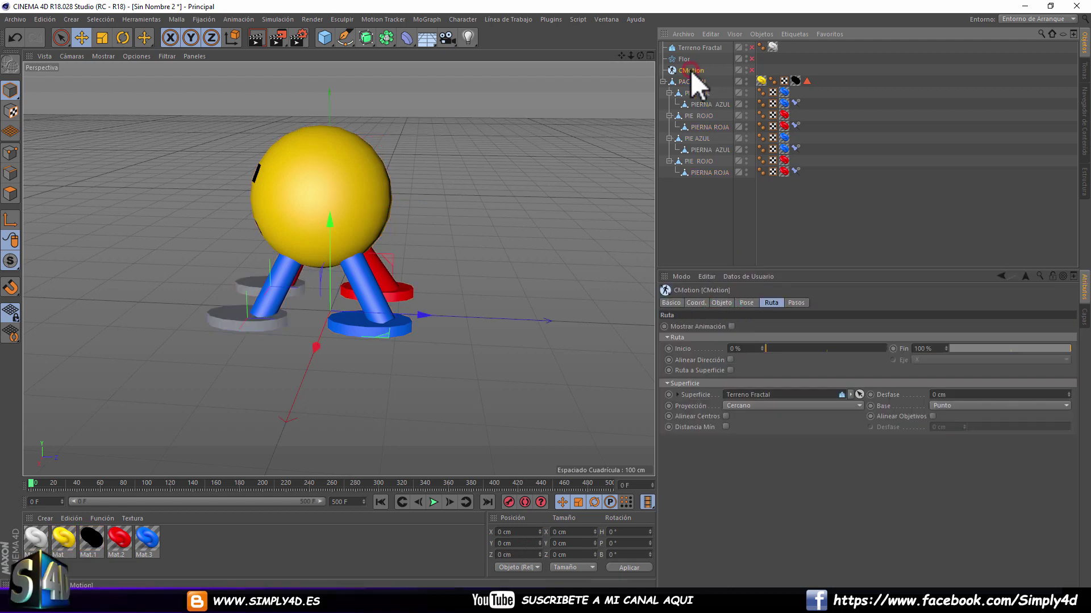
click(722, 303)
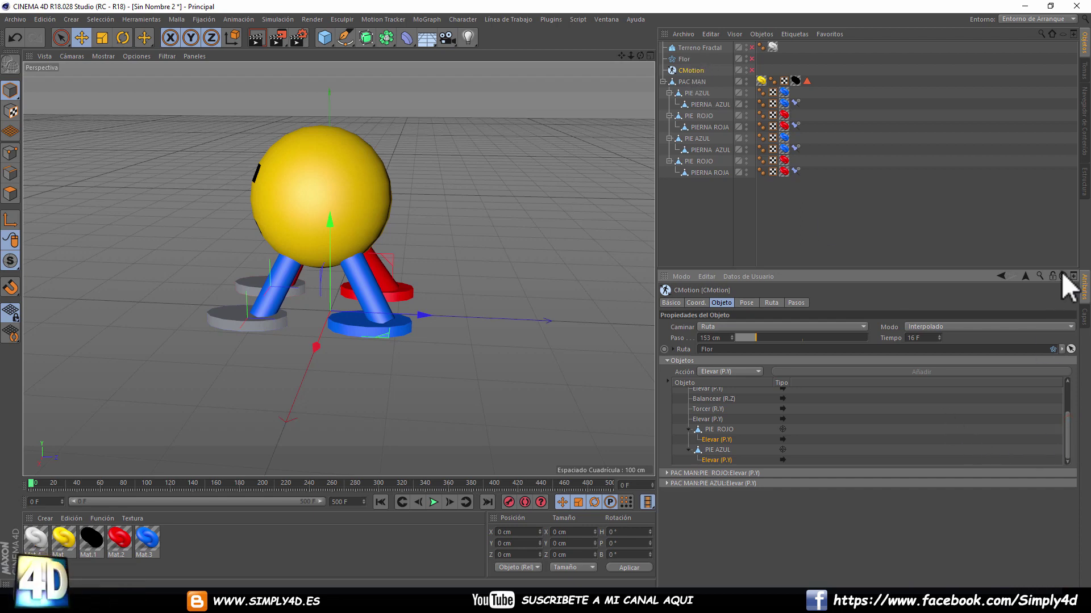
click(718, 106)
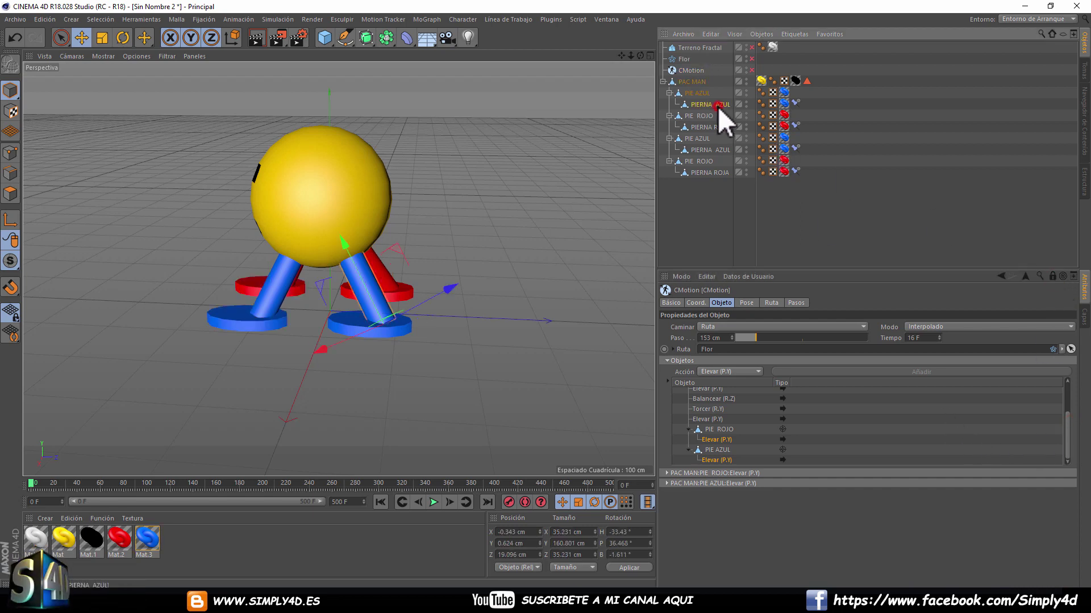
ctrl+click(708, 128)
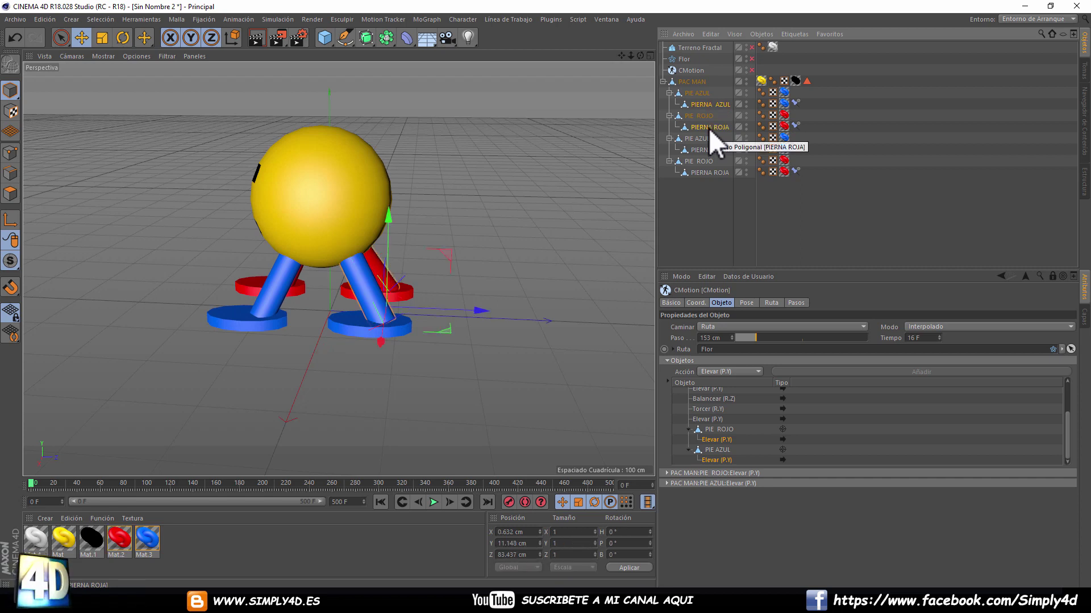
drag(686, 127, 741, 388)
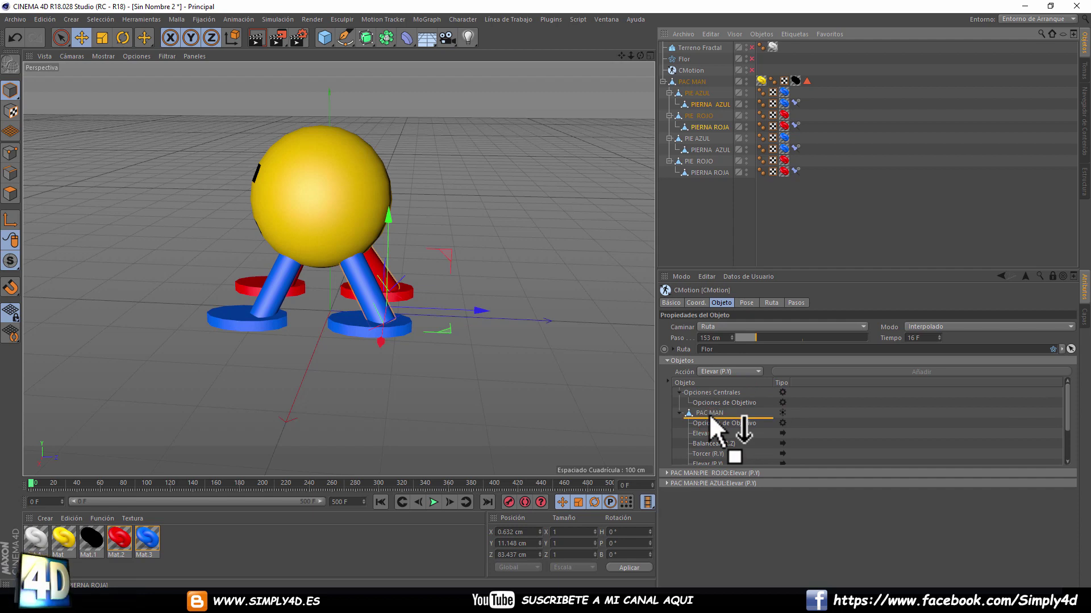
drag(741, 388, 710, 417)
- Expand the feet's Elevar (P.Y) settings to show PIE AZUL's 50 cm lift
scroll(857, 417, down, 3)
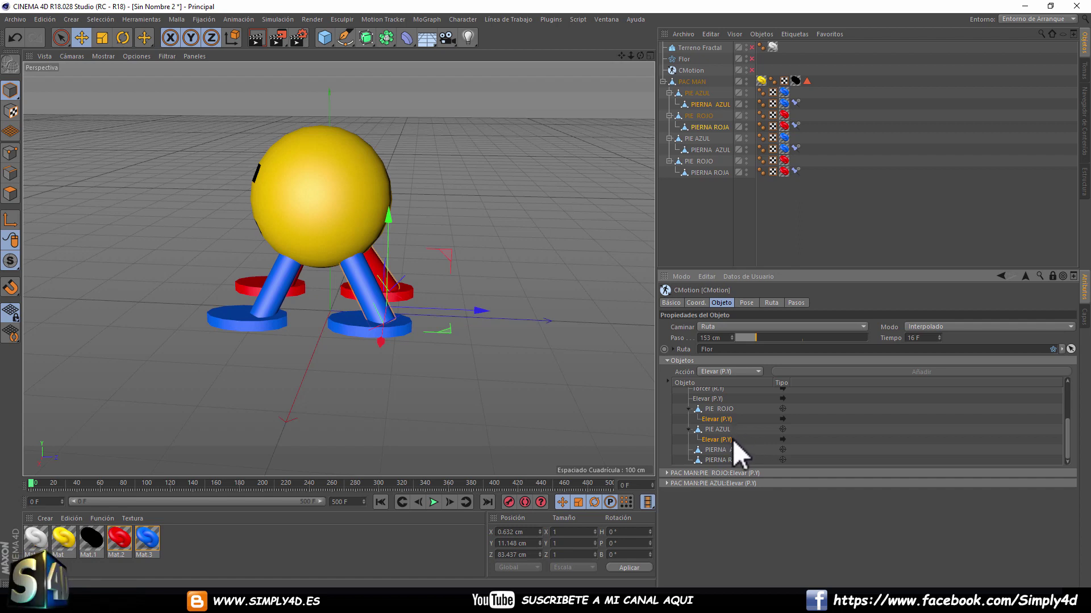
click(666, 483)
click(768, 441)
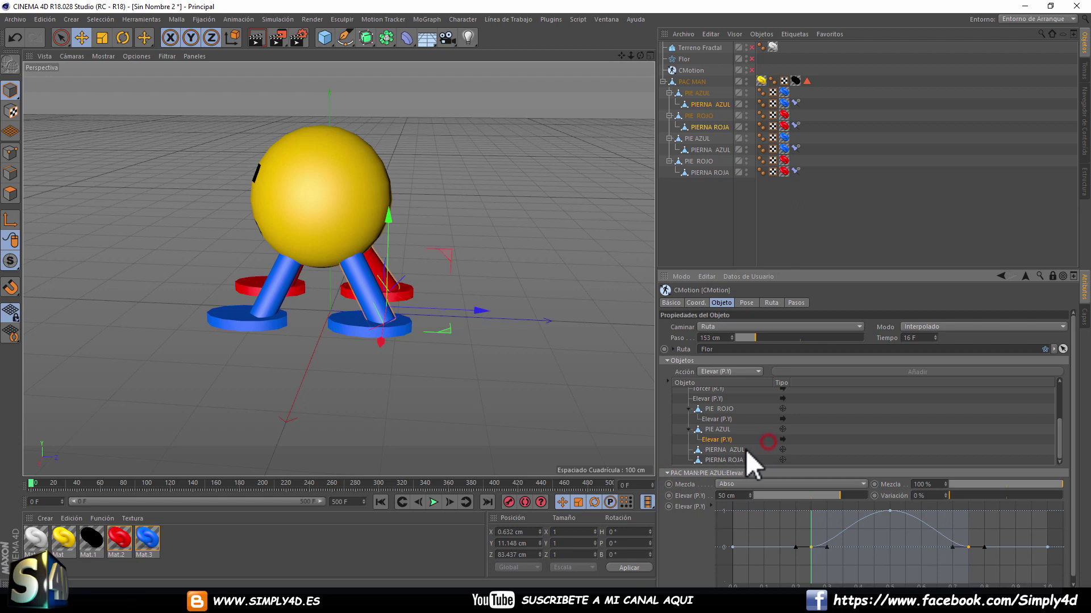
- Re-enable CMotion, play the walk framed on PAC MAN, then stop and rewind to frame 0
click(433, 503)
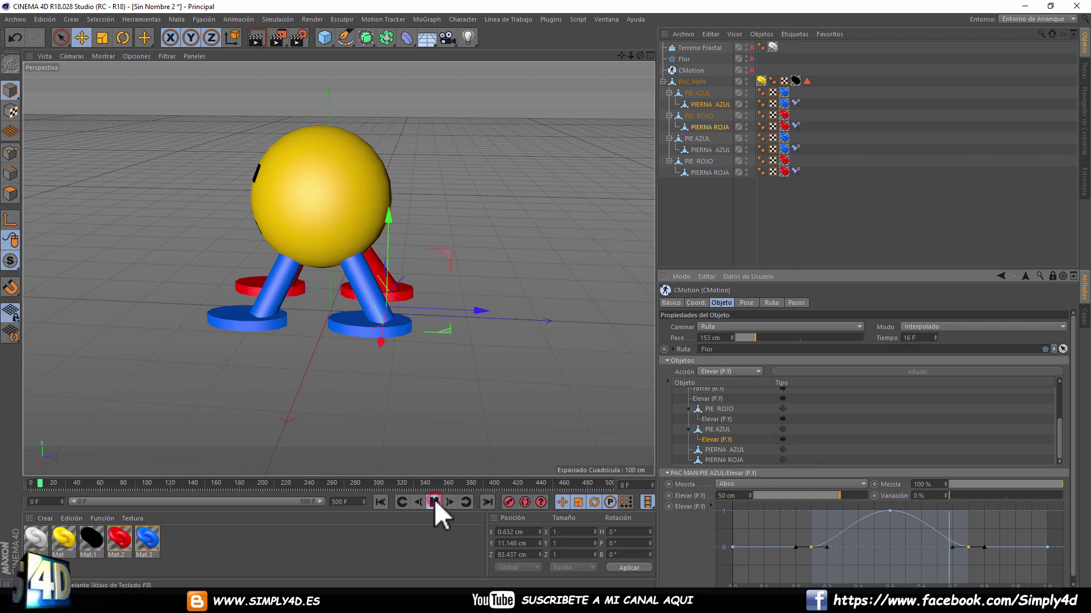
click(752, 70)
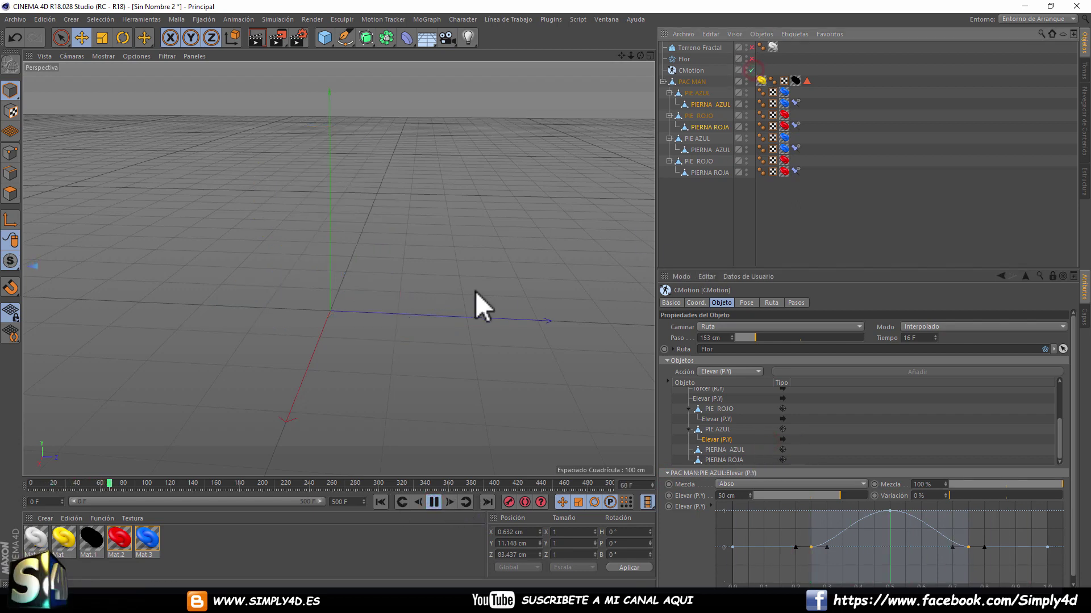
click(693, 81)
key(o)
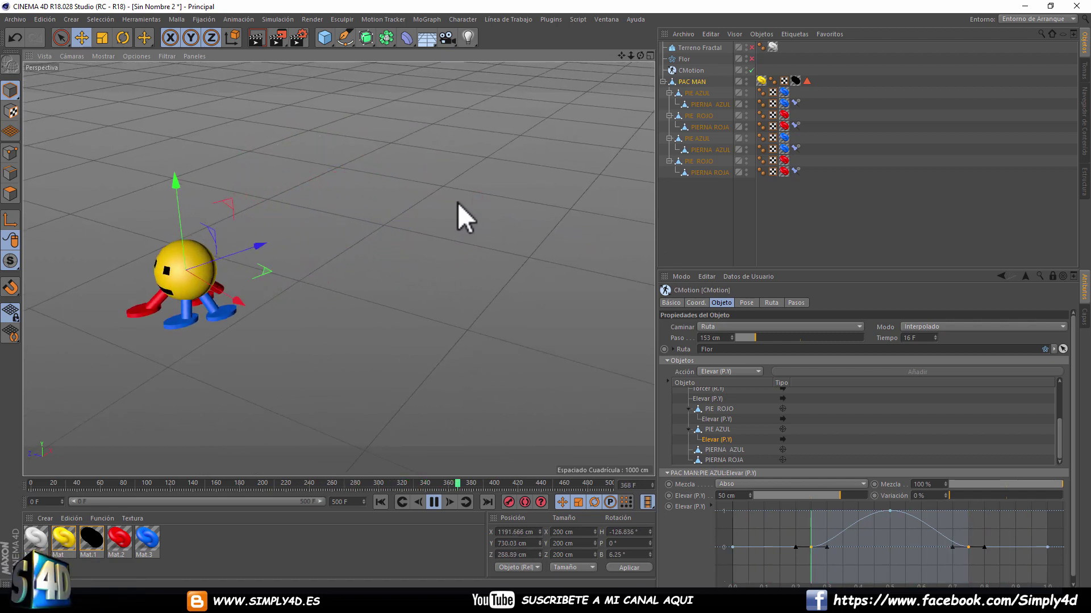
click(434, 502)
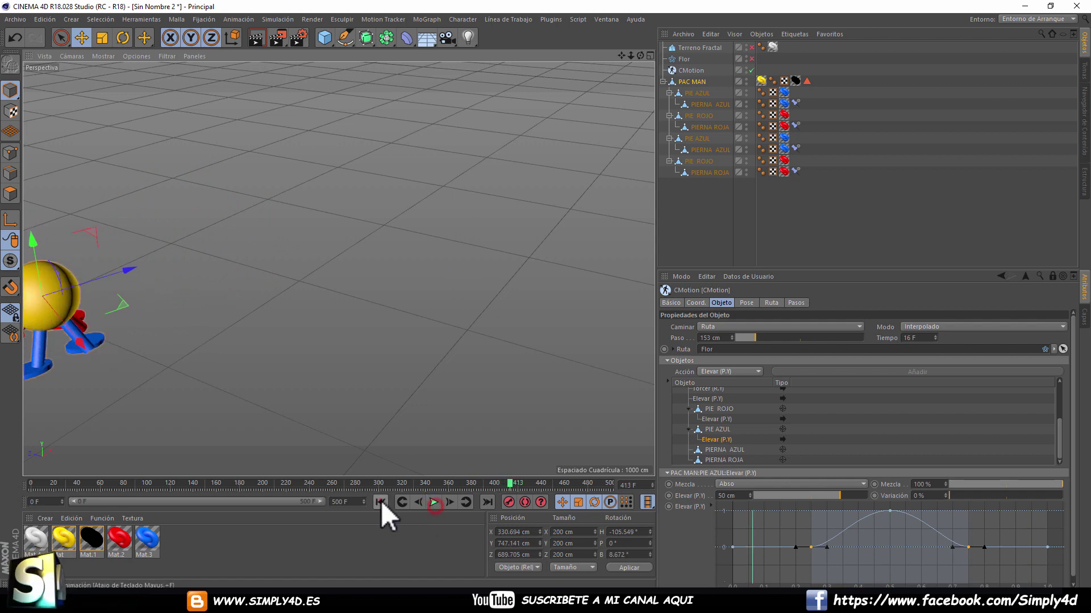
click(380, 502)
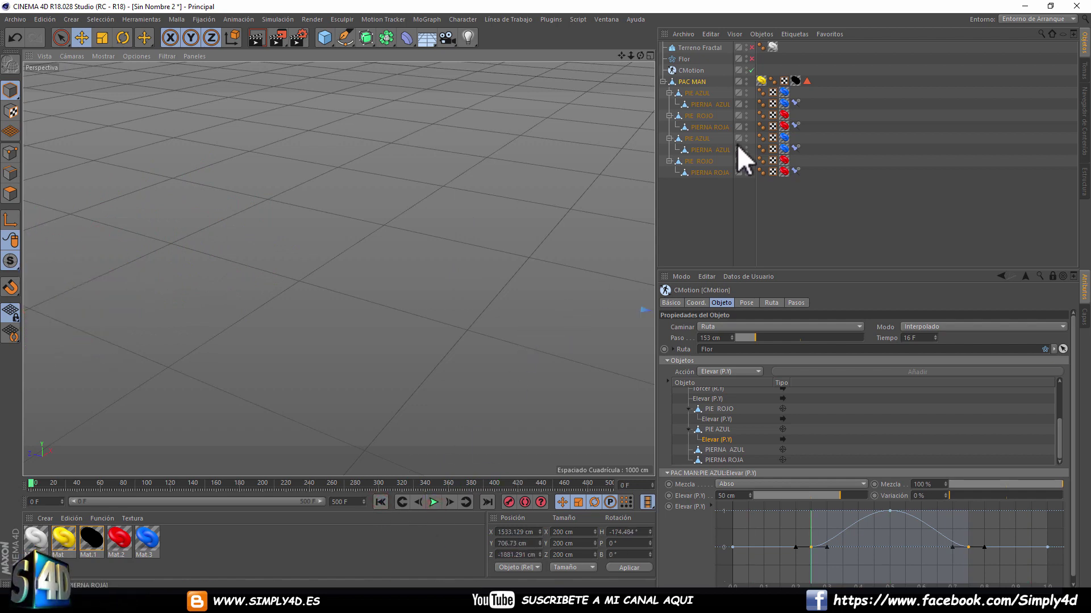
- Set CMotion's Caminar mode to Estático and preview the in-place stepping to frame 75
click(731, 323)
click(721, 337)
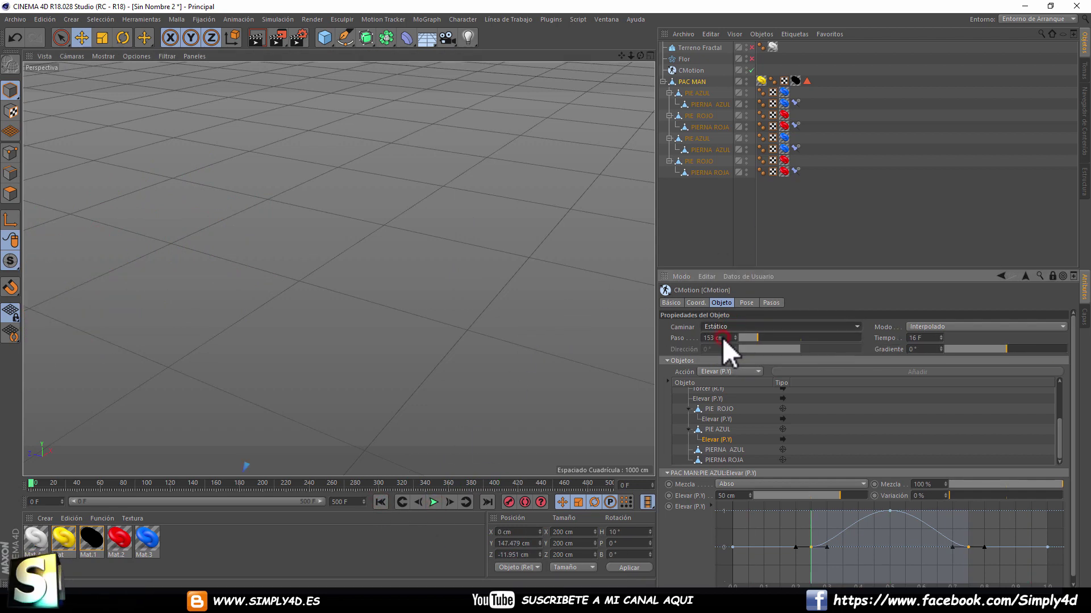
key(h)
scroll(384, 274, down, 5)
scroll(370, 238, down, 3)
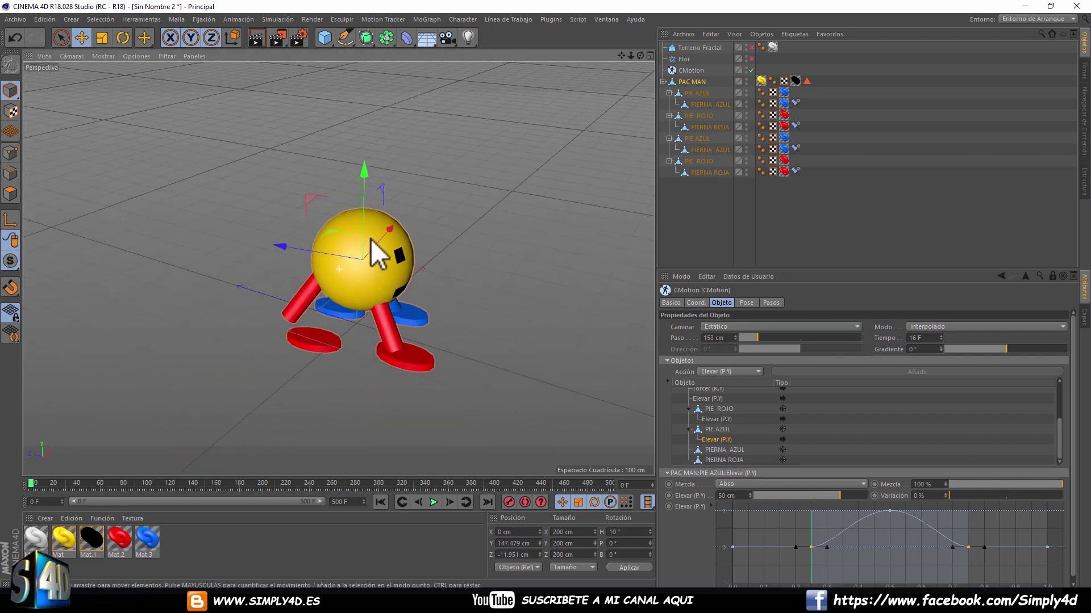
alt+drag(507, 216, 605, 240)
mouse_move(563, 250)
alt+mouse_down()
mouse_move(544, 215)
mouse_move(475, 226)
mouse_move(424, 451)
alt+mouse_up()
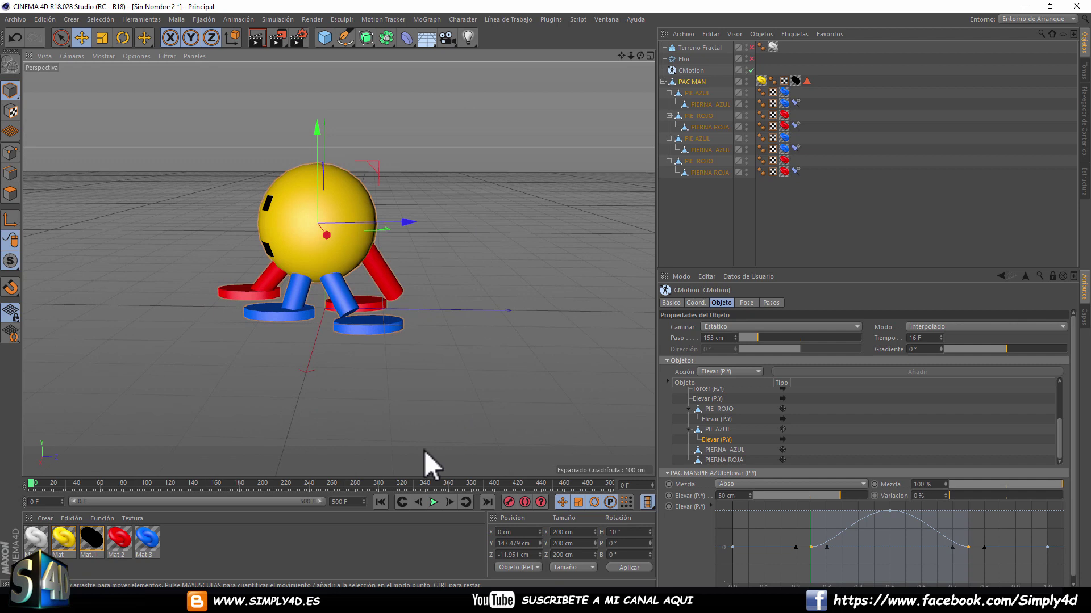
click(433, 502)
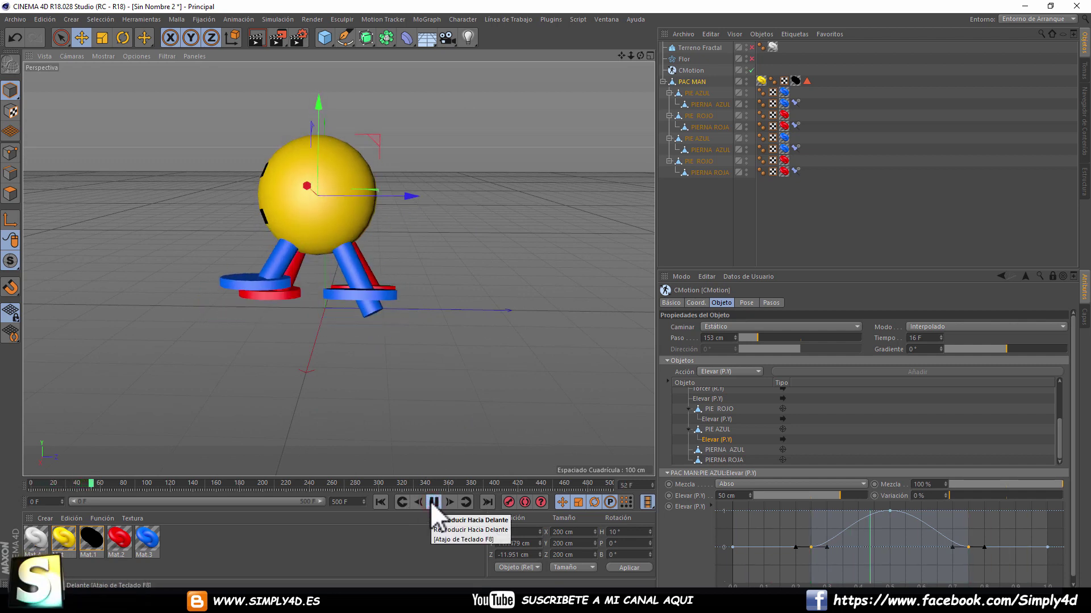
click(432, 502)
drag(713, 267, 708, 103)
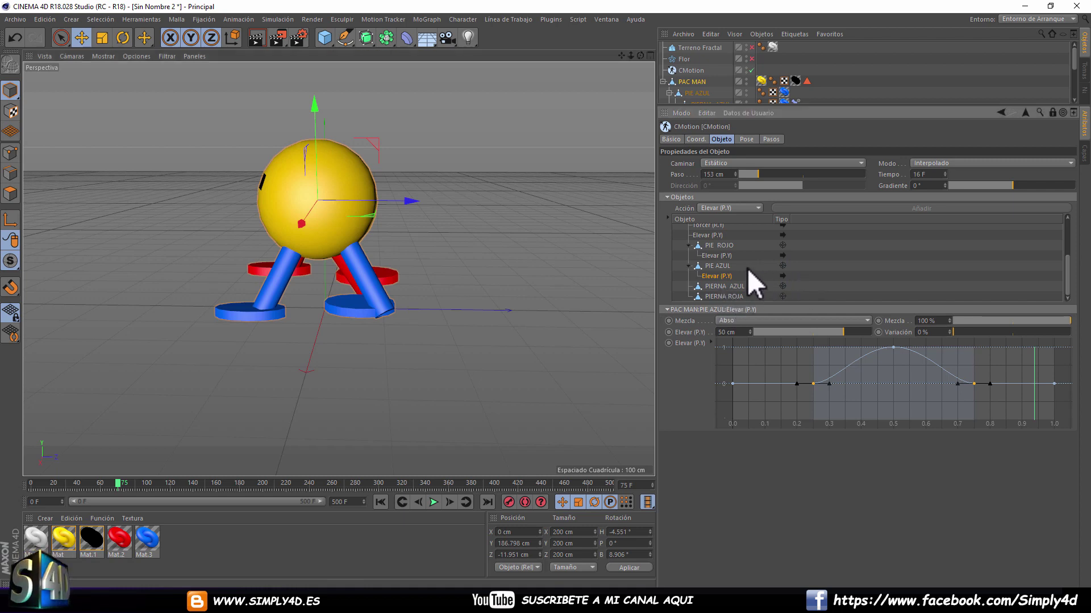
- Inspect the leg phases and copy the Elevar (P.Y) lift action onto PIERNA AZUL
click(722, 285)
click(721, 294)
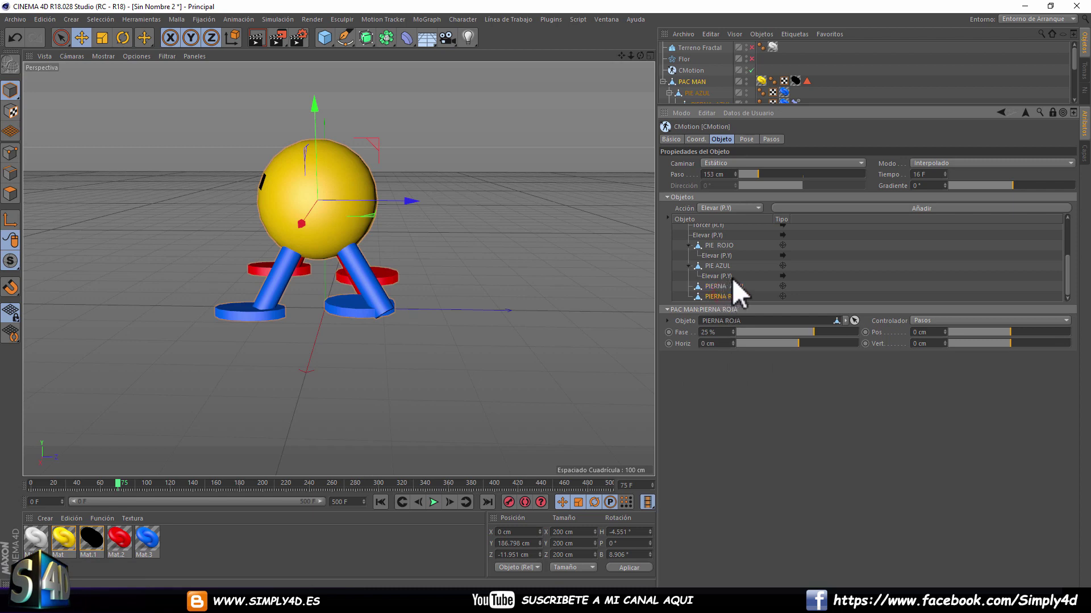
click(703, 256)
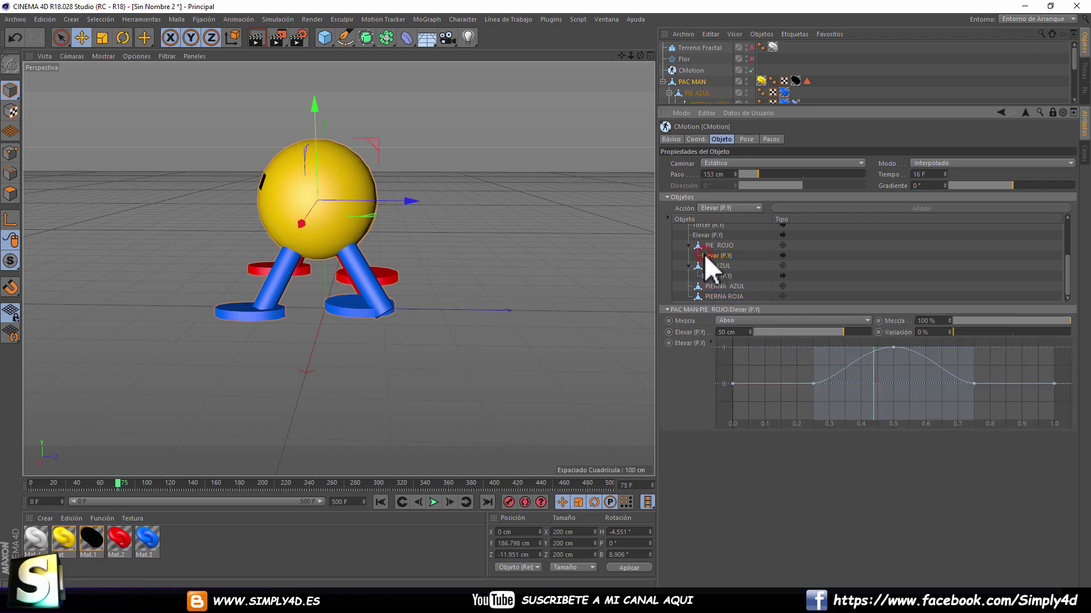
click(713, 285)
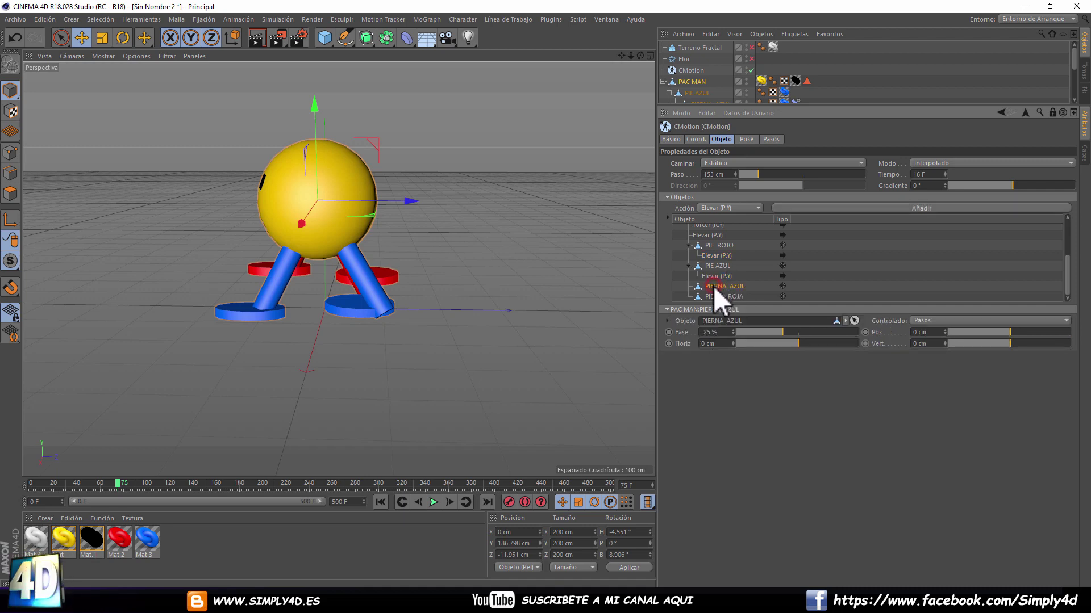
right_click(716, 256)
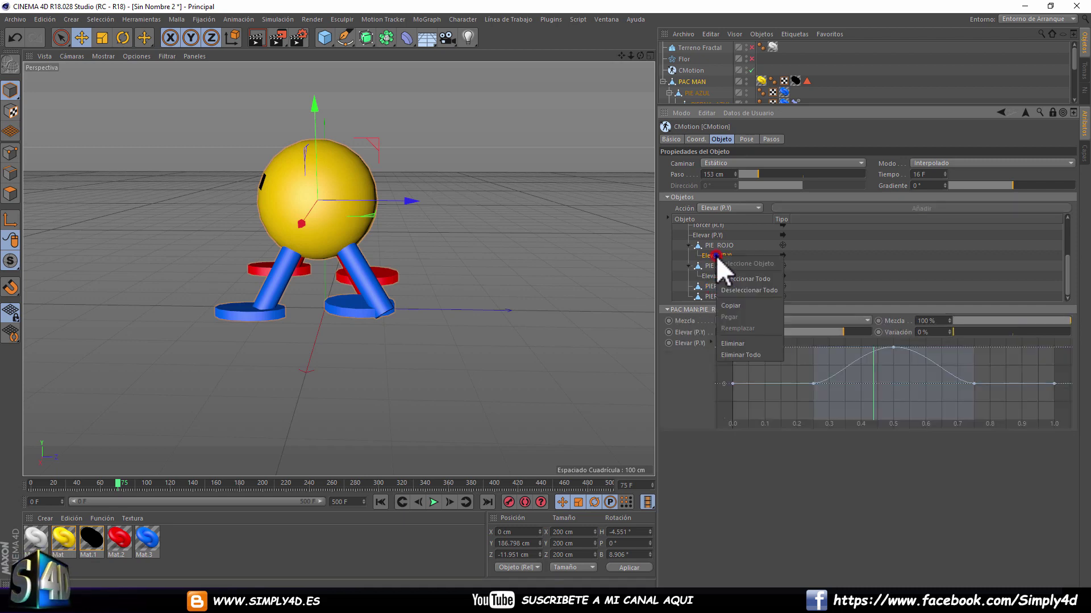
click(730, 305)
right_click(721, 286)
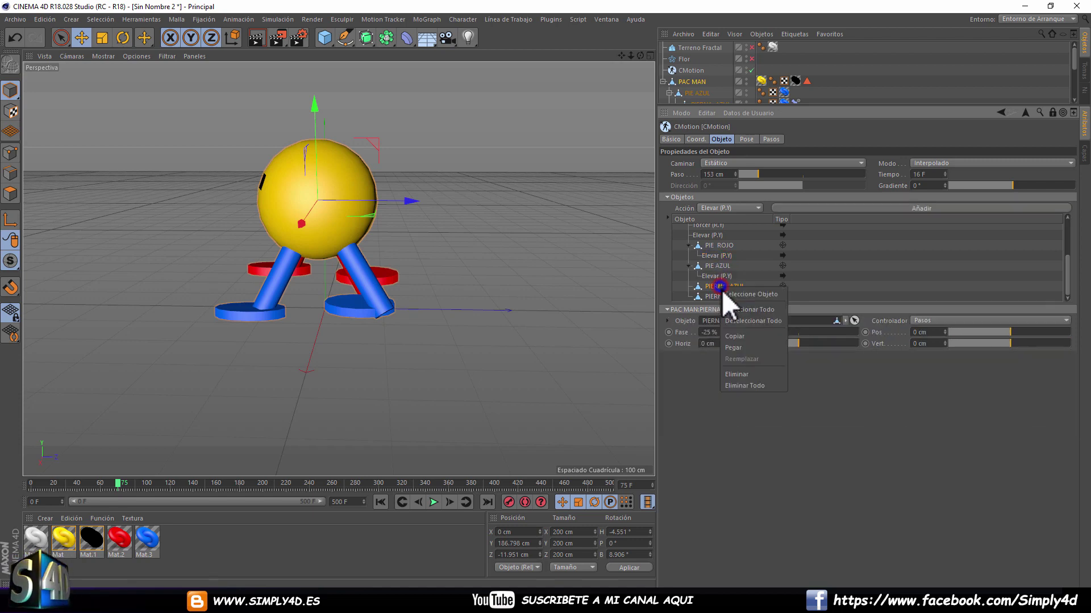
click(737, 347)
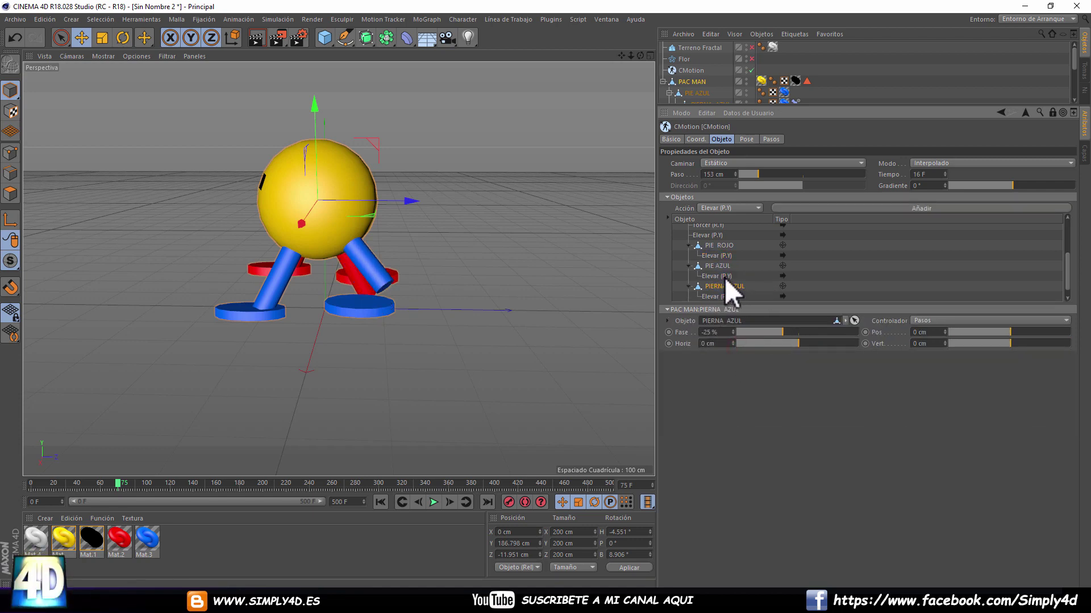
- Check PIE AZUL's lift height and paste the Elevar action onto PIERNA ROJA
click(724, 277)
click(736, 323)
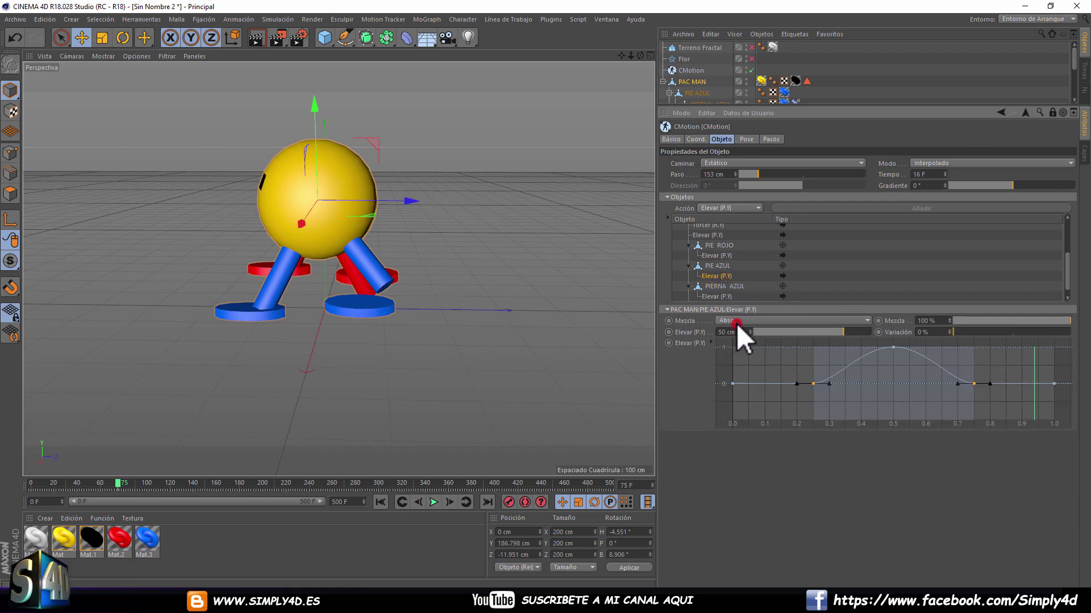
drag(1069, 264, 1069, 273)
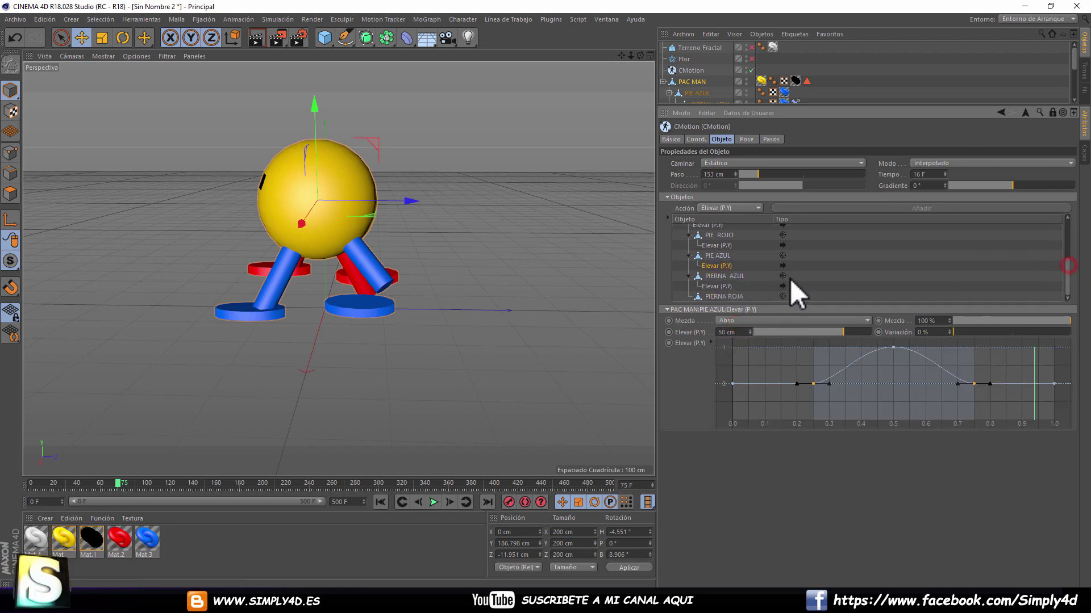
right_click(726, 295)
click(744, 356)
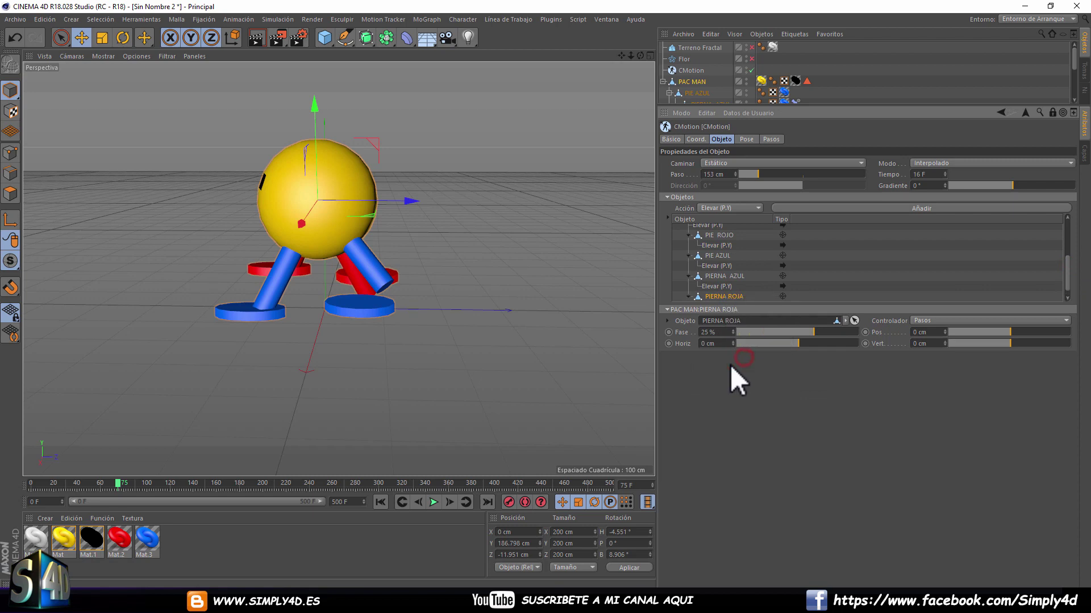
- Play the four-legged walk, pause it, and rewind to frame 0
click(433, 502)
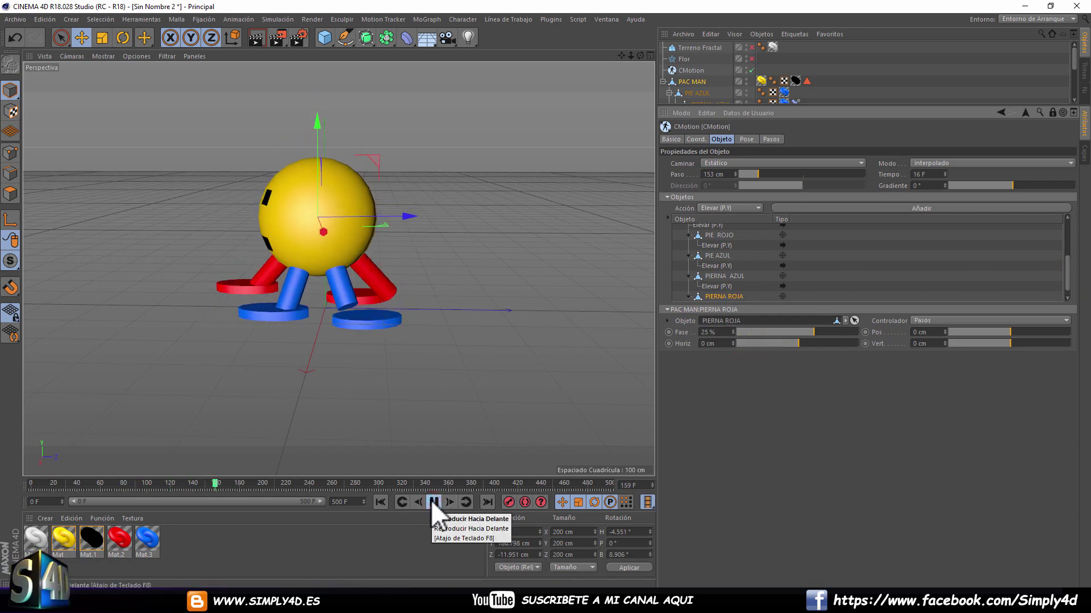
click(431, 501)
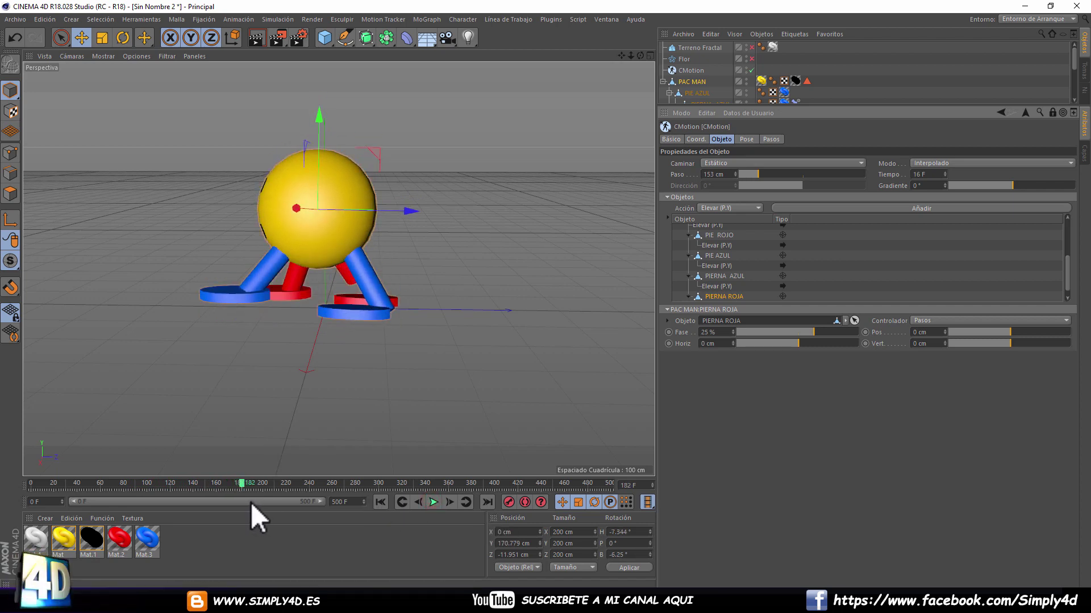
drag(244, 485, 1, 479)
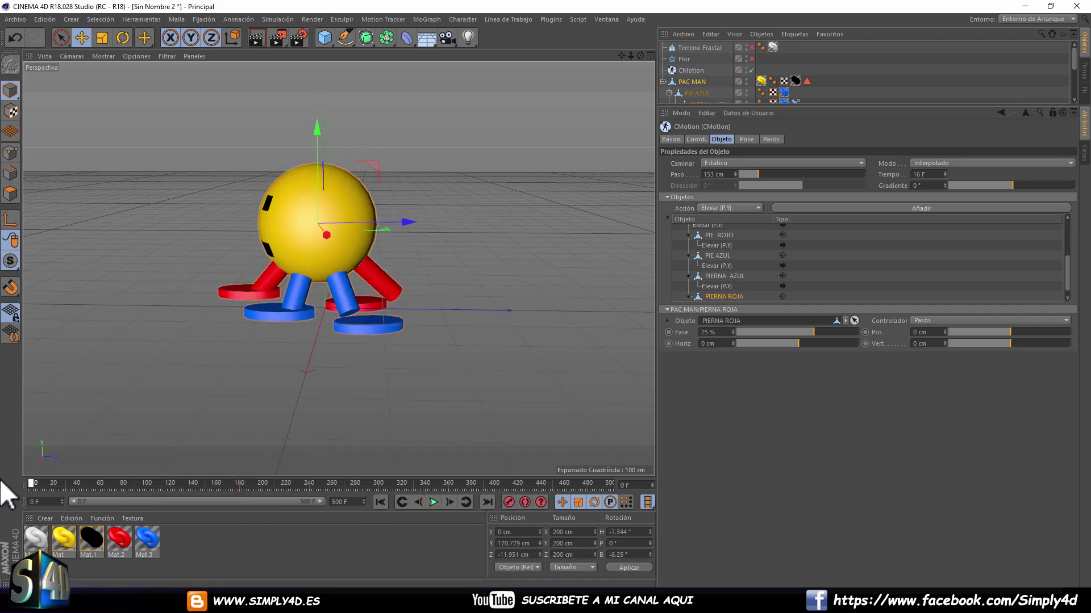
mouse_move(303, 219)
alt+mouse_down()
mouse_move(486, 225)
mouse_move(340, 222)
alt+mouse_up()
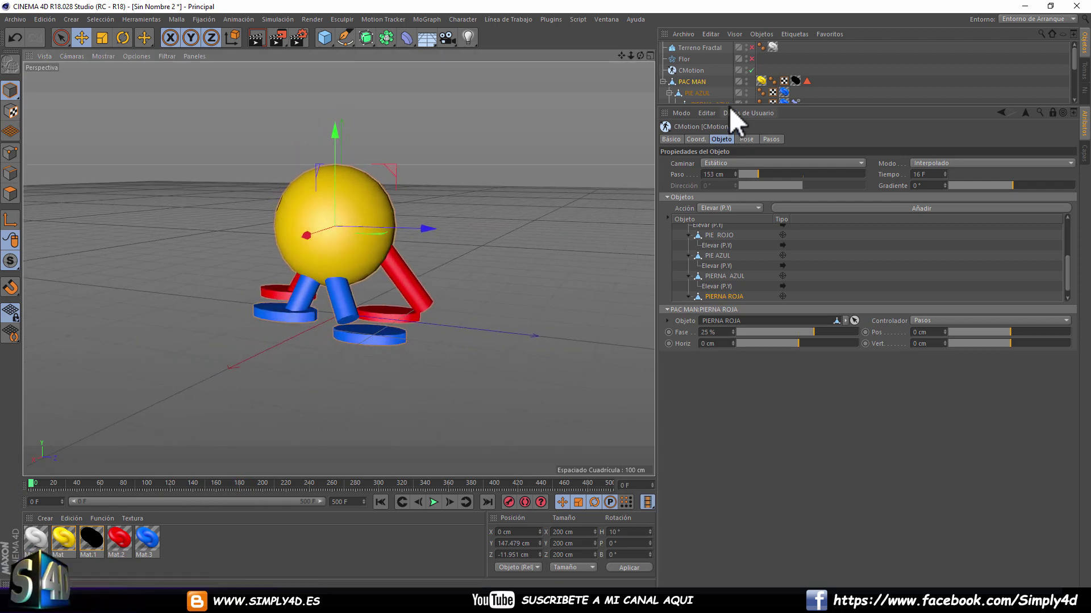
drag(726, 111, 729, 285)
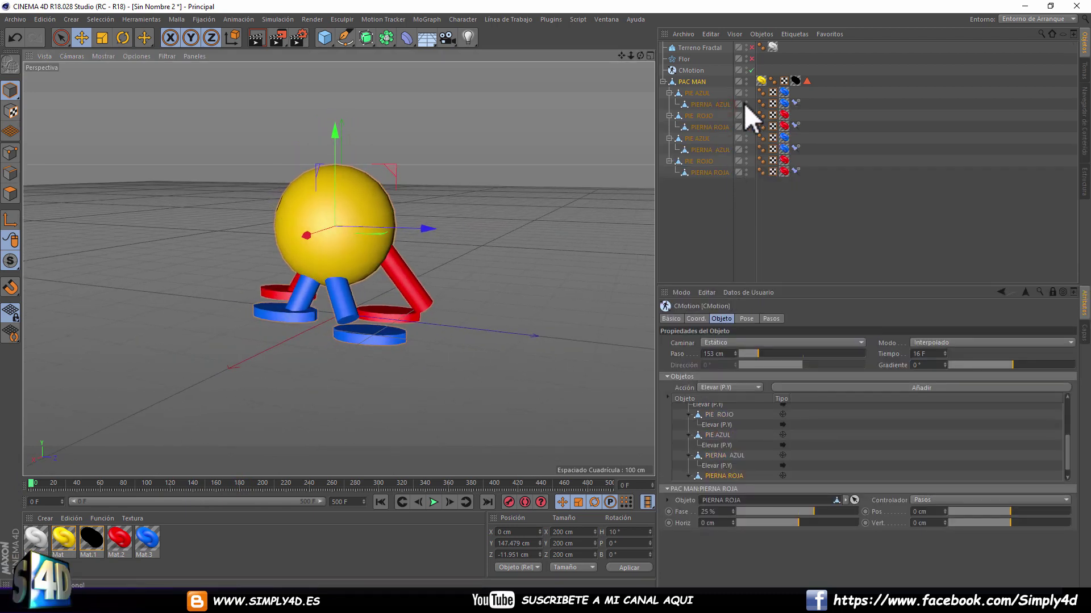
- Hide the blue leg in the viewport, preview the feet stepping to frame 166, and select PIE ROJO
click(747, 102)
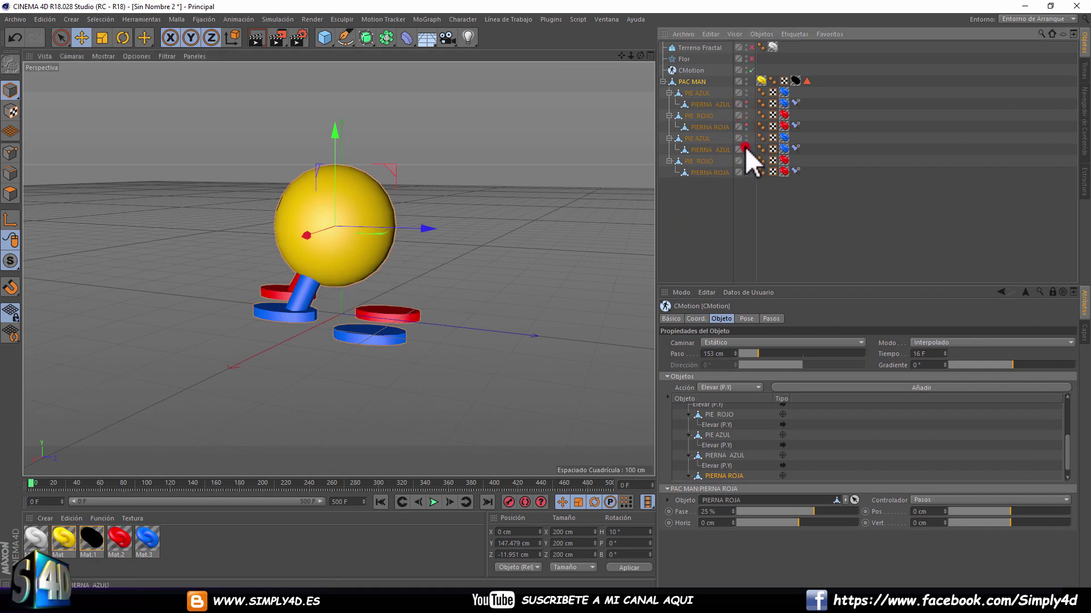
click(435, 499)
alt+drag(424, 355, 382, 248)
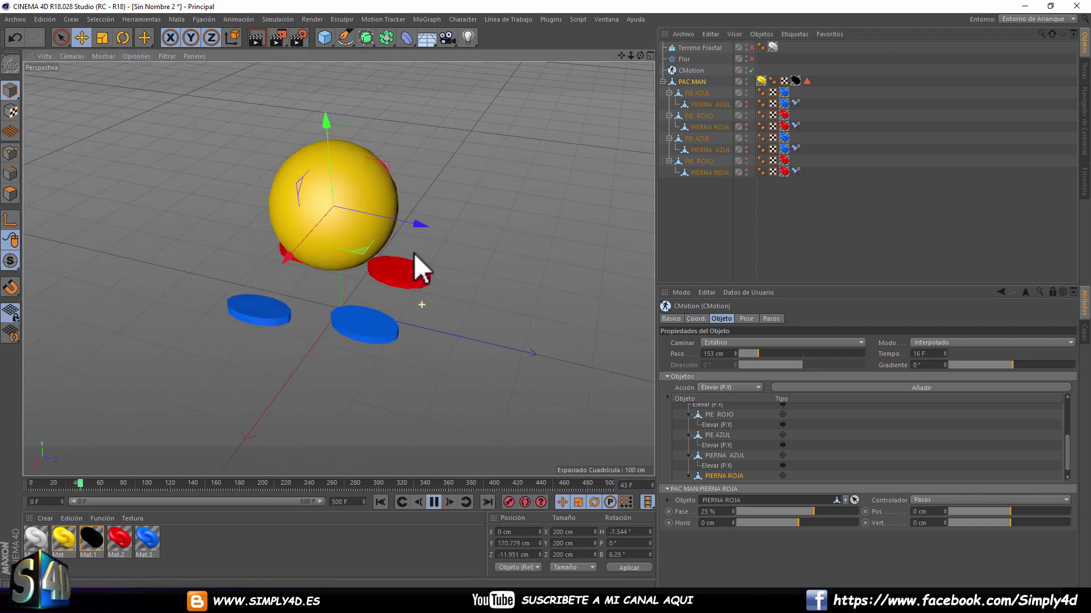
click(435, 500)
drag(767, 285, 769, 215)
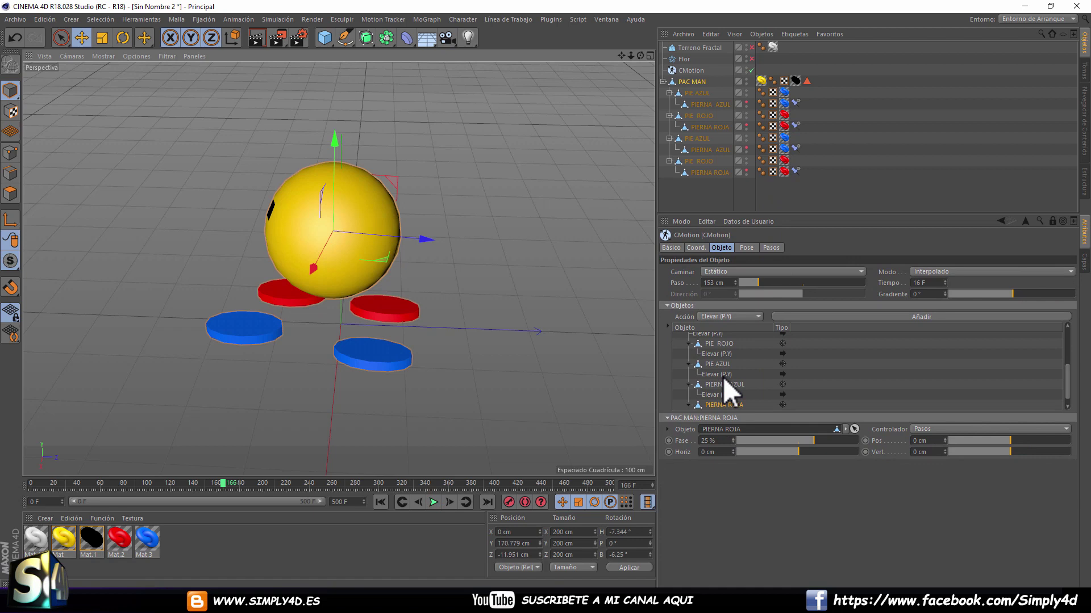
click(720, 344)
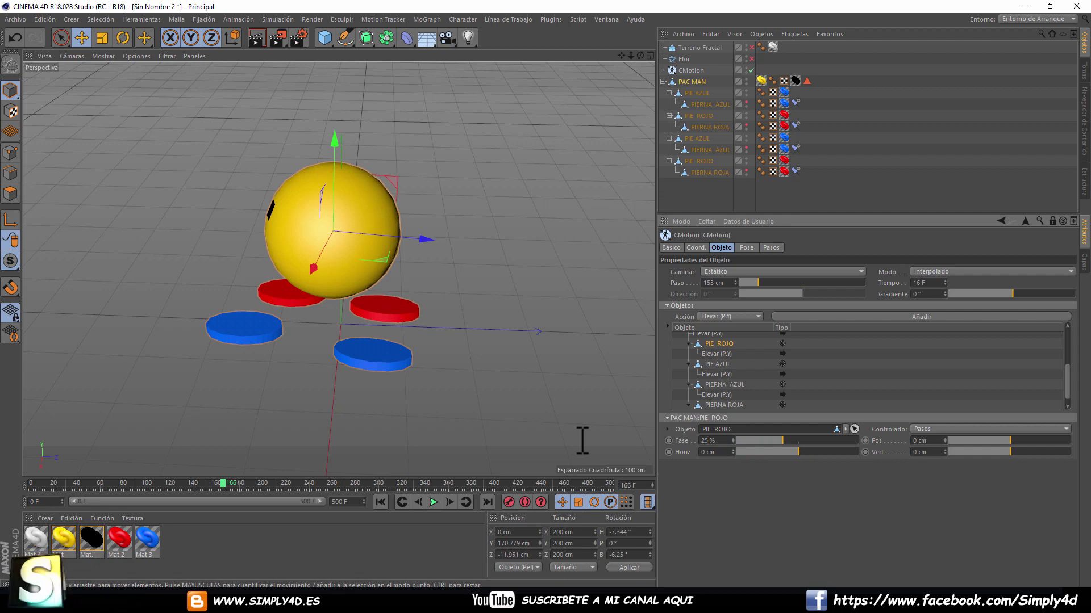
- Adjust PIE ROJO's phase offset and set PIE AZUL's phase to -25 %
drag(782, 441, 813, 441)
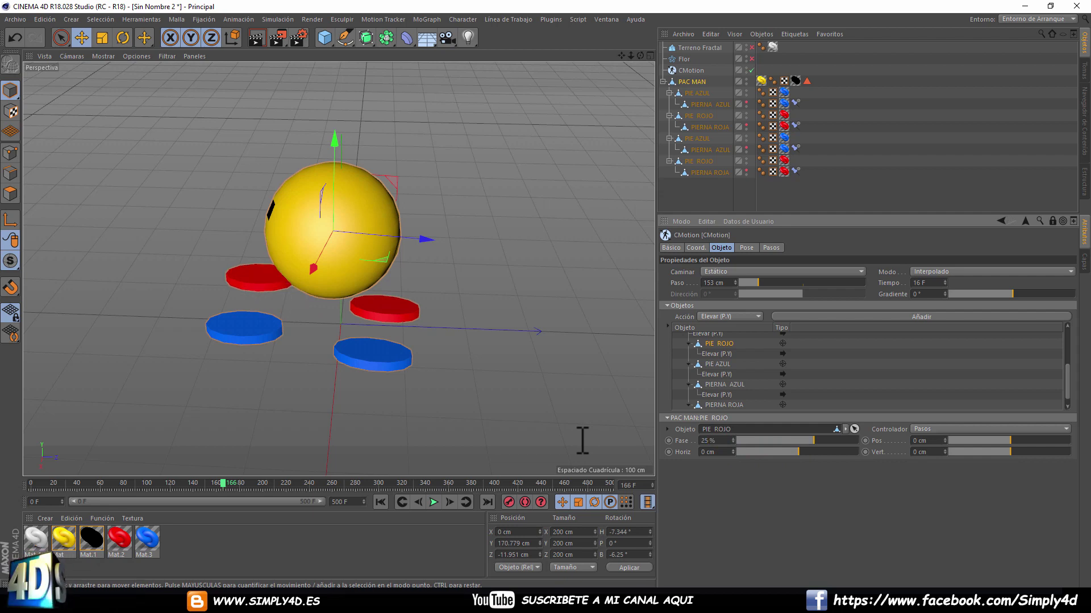
click(717, 364)
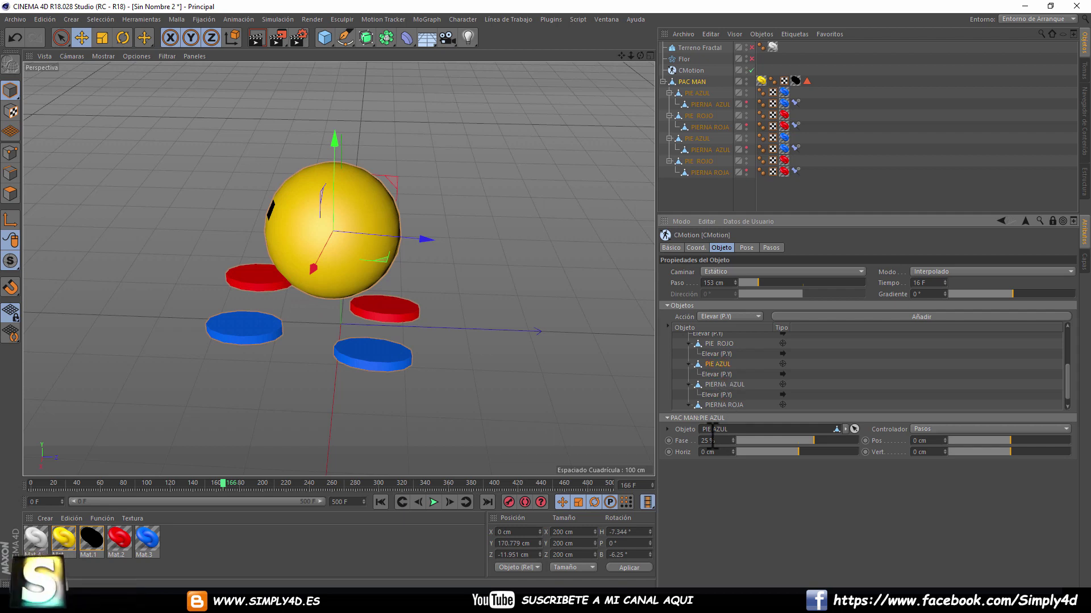
text(-25)
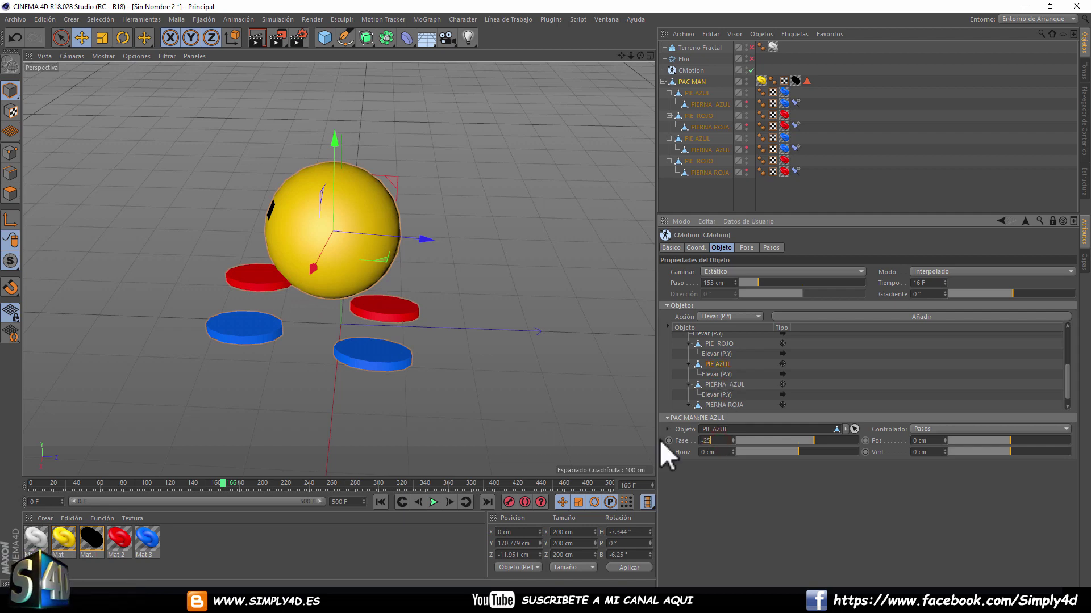
key(Return)
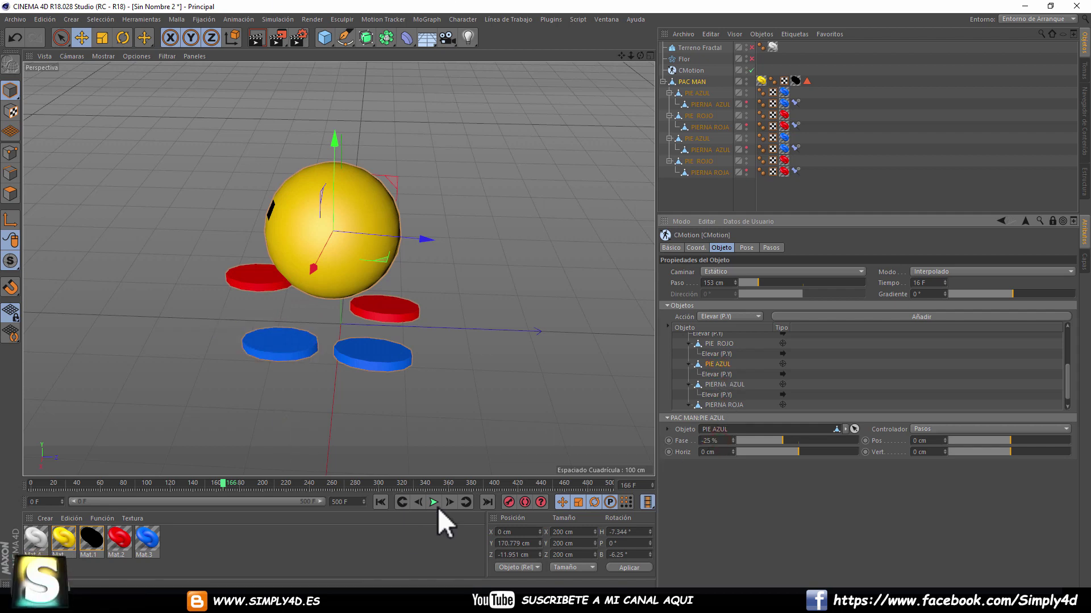
- Play the walk, inspect both feet's Elevar lift actions, and stop playback
click(434, 503)
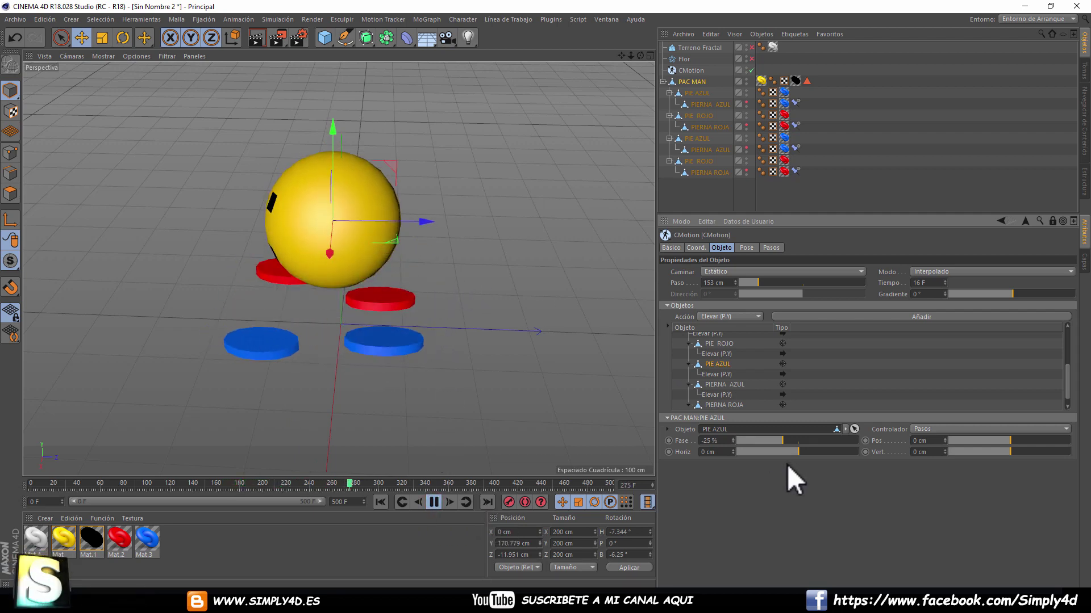
click(717, 372)
click(716, 353)
mouse_move(463, 186)
alt+mouse_down()
mouse_move(356, 234)
mouse_move(264, 251)
mouse_move(553, 192)
mouse_move(510, 188)
alt+mouse_up()
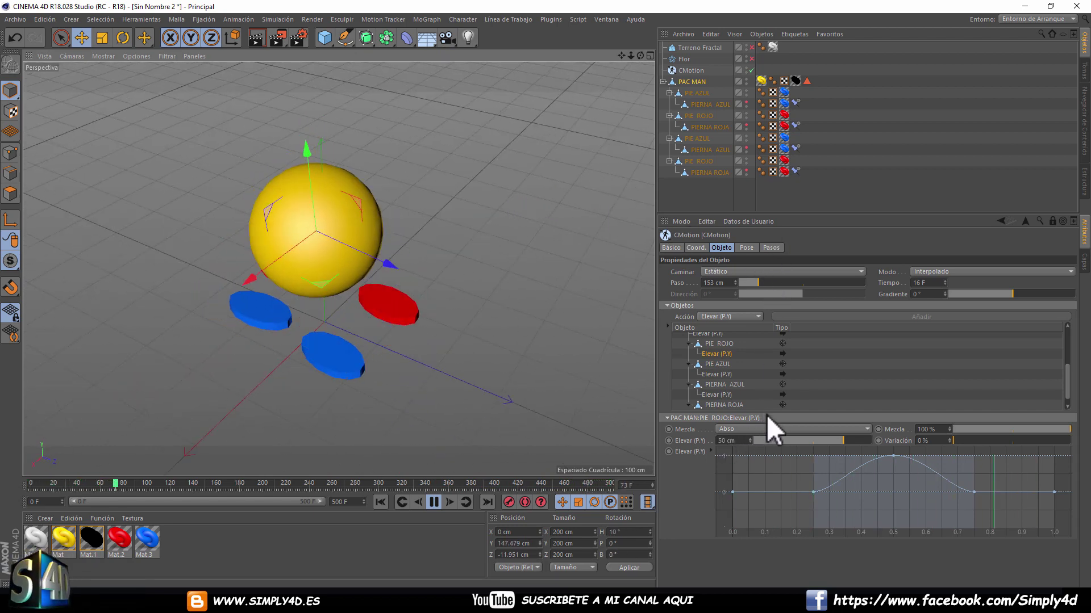
click(434, 503)
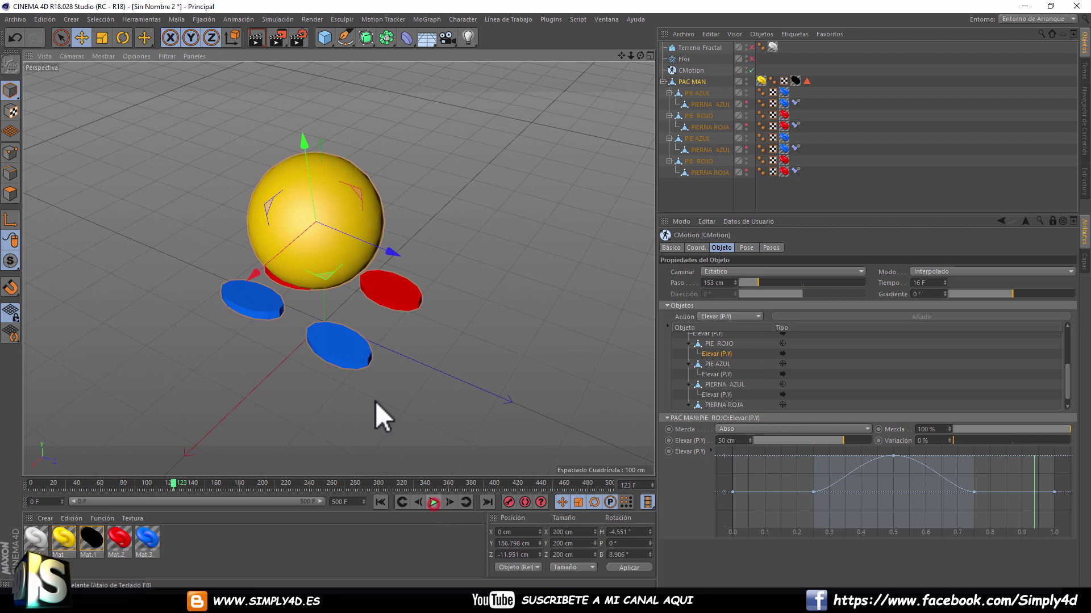
- Open the PACMAN WALKING.c4d example from the desktop in a maximized Cinema 4D window
double_click(279, 4)
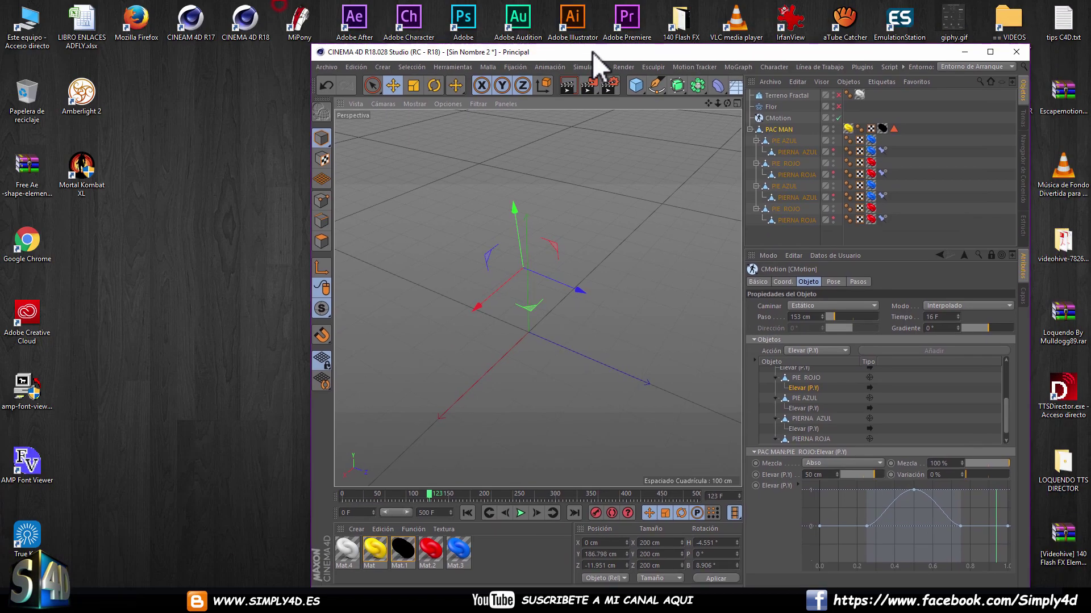
drag(594, 86, 413, 115)
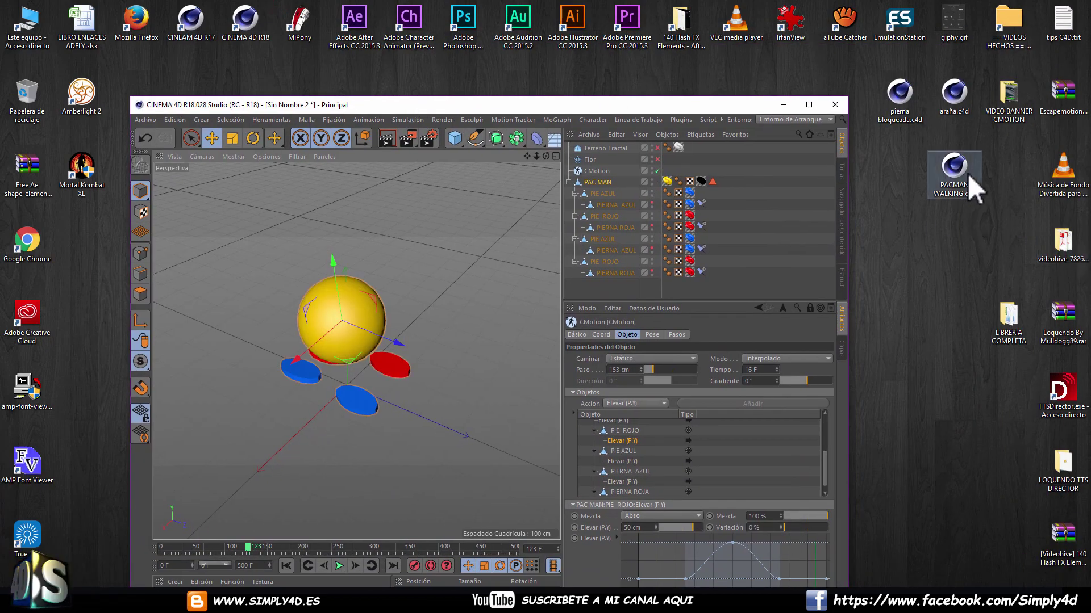
drag(965, 185, 819, 164)
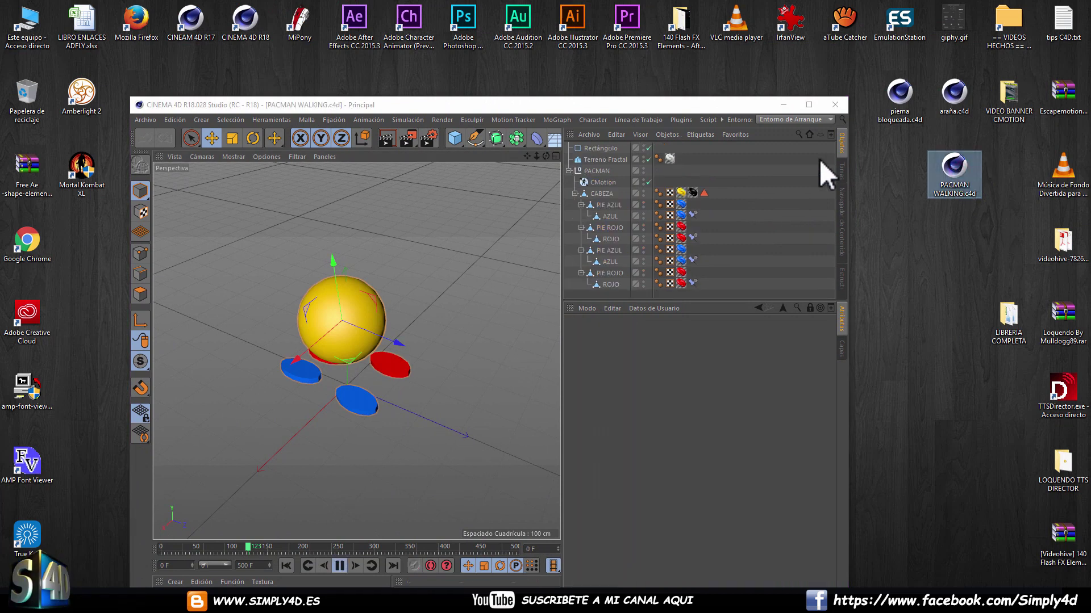
click(808, 104)
- Zoom in on the walking character, then view CMotion's settings in a floating Attributes window and close it
mouse_move(593, 196)
alt+mouse_down()
mouse_move(352, 232)
mouse_move(243, 234)
mouse_move(490, 253)
mouse_move(438, 244)
mouse_move(423, 335)
mouse_move(385, 199)
mouse_move(382, 209)
mouse_move(421, 229)
alt+mouse_up()
scroll(420, 231, down, 4)
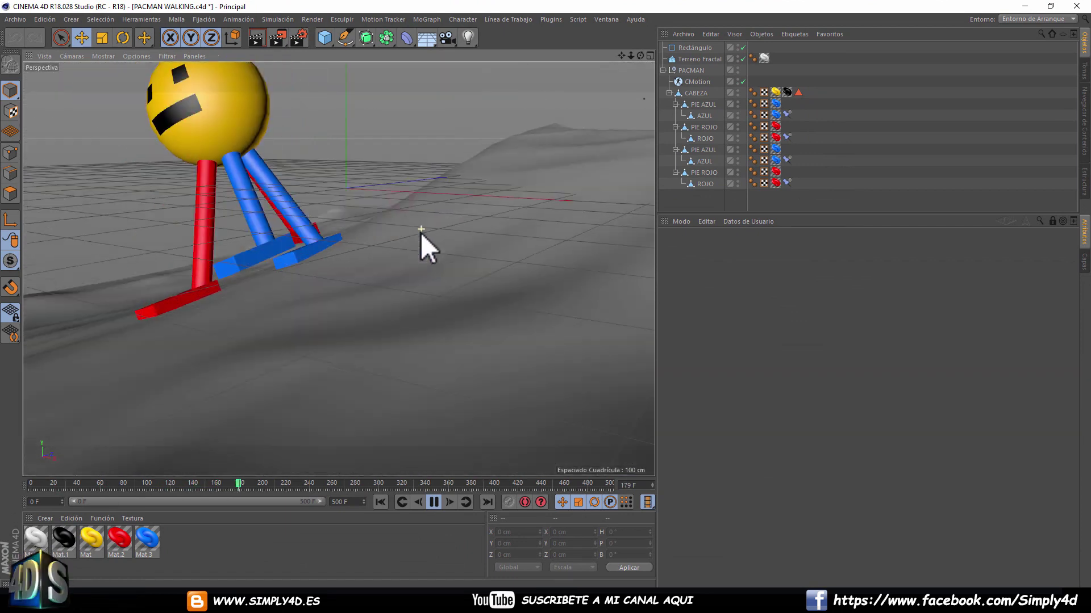
scroll(420, 234, down, 4)
mouse_move(314, 268)
alt+mouse_down()
mouse_move(253, 231)
mouse_move(383, 263)
mouse_move(693, 145)
alt+mouse_up()
click(700, 83)
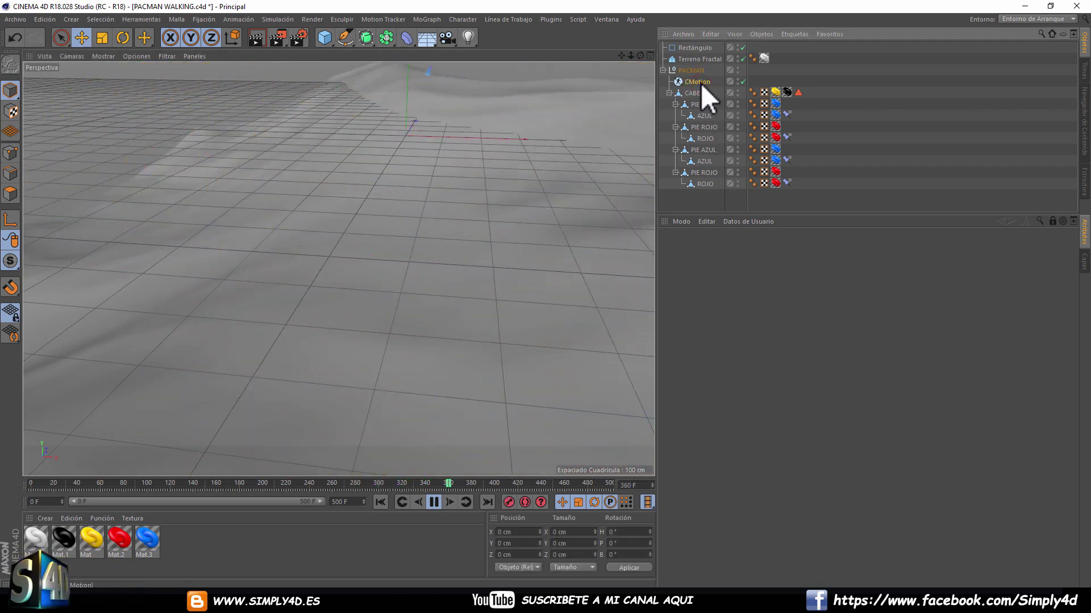
double_click(679, 83)
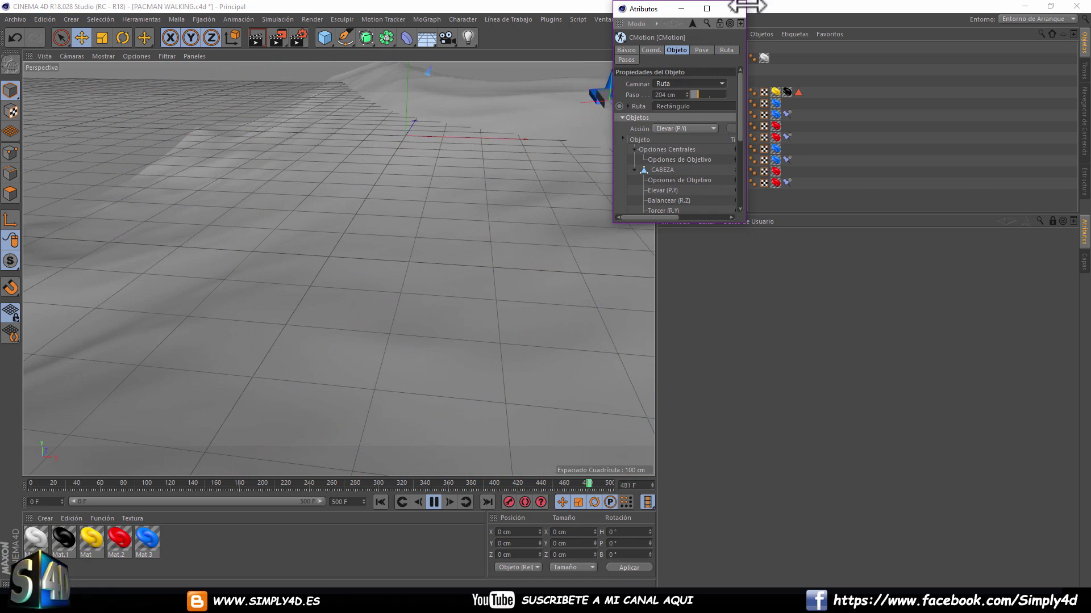
click(733, 9)
click(915, 127)
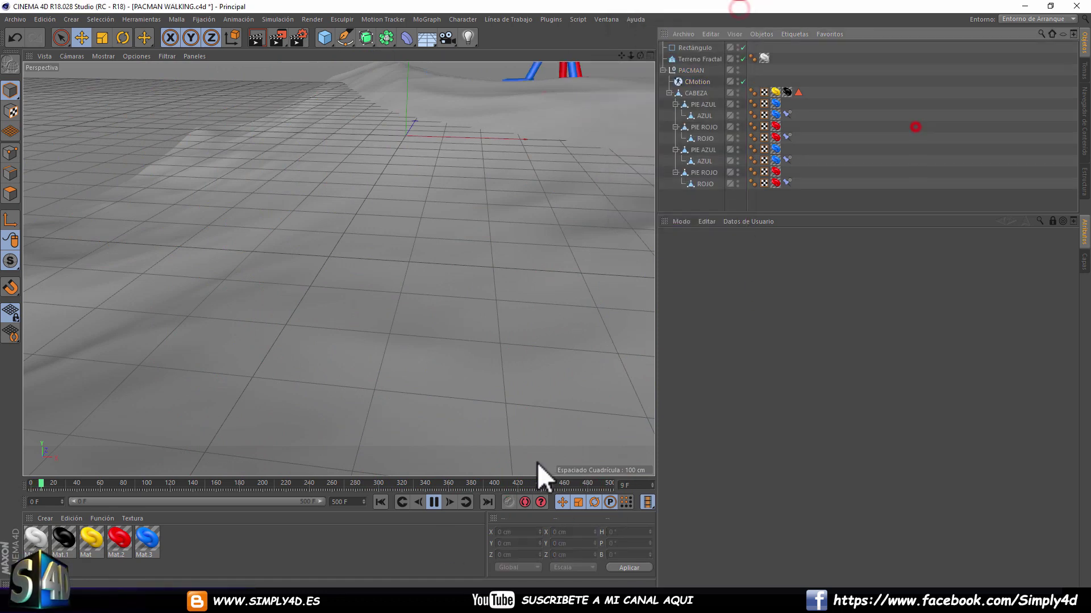
- Select CMotion, stop playback at frame 153, and enlarge the Attribute Manager
click(1053, 223)
click(687, 83)
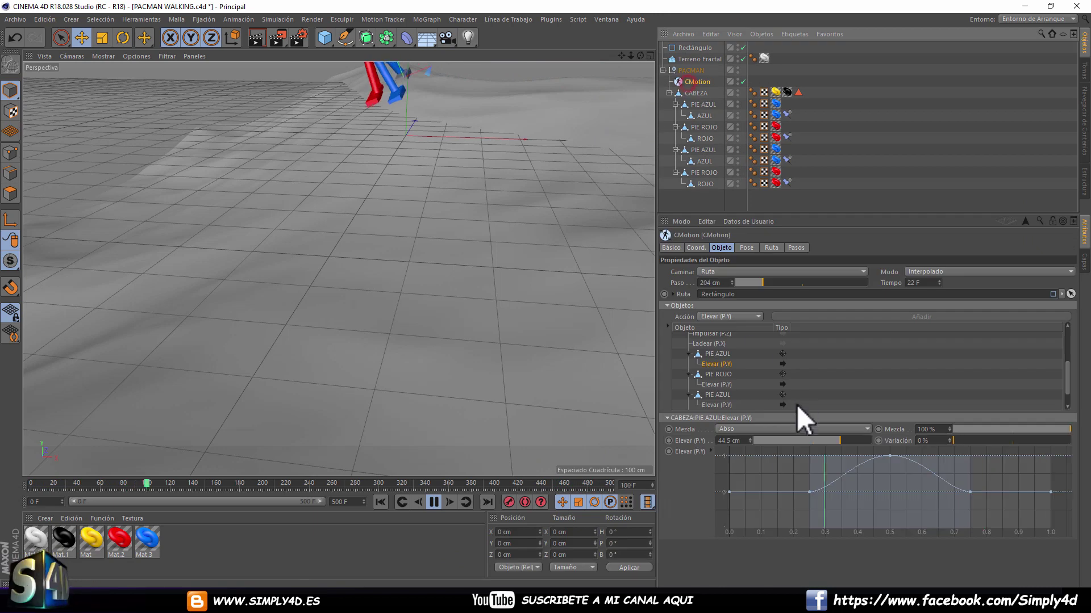
click(434, 502)
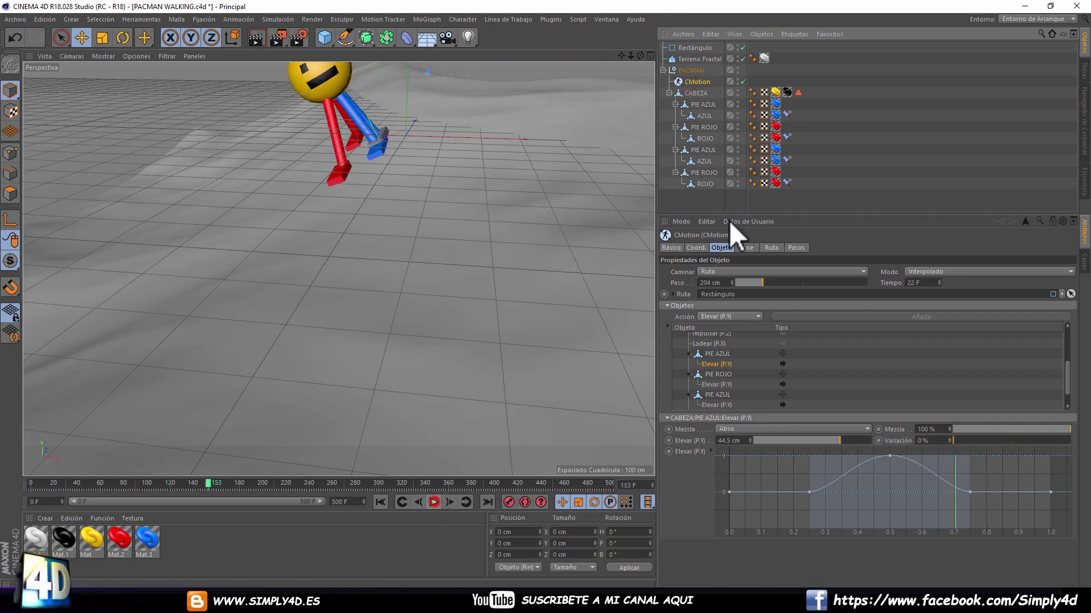
drag(721, 215, 718, 108)
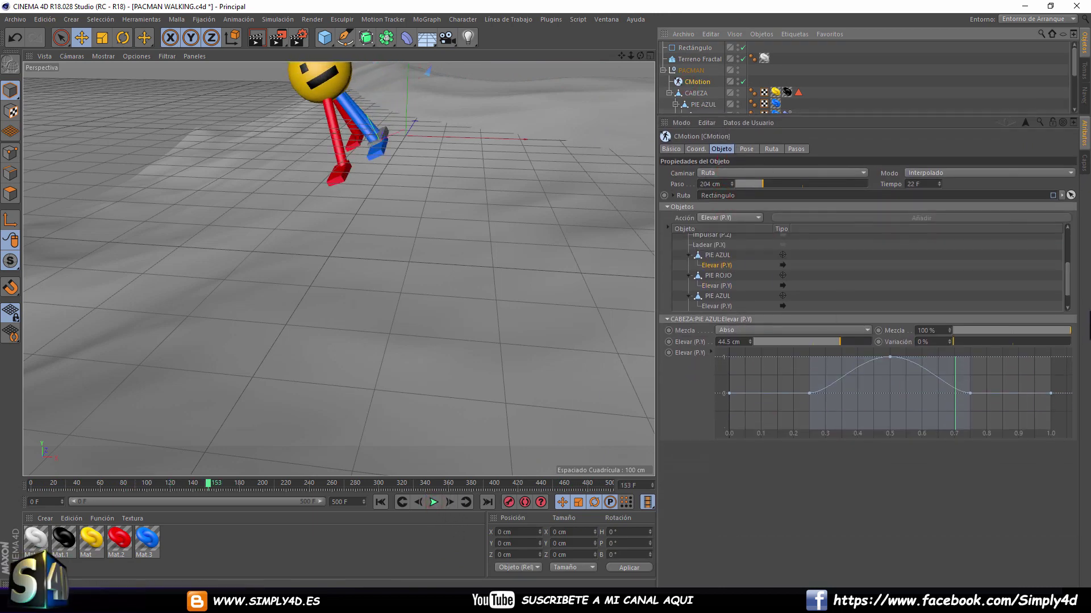
drag(1065, 283, 1065, 296)
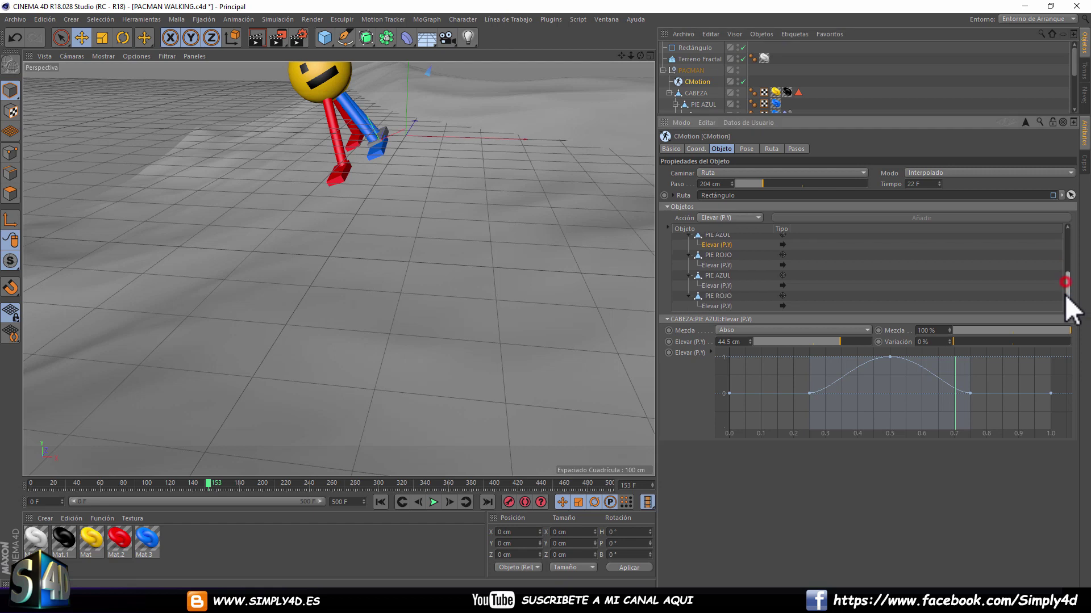
- Compare the phase settings of the two blue and two red PIE foot entries
click(718, 236)
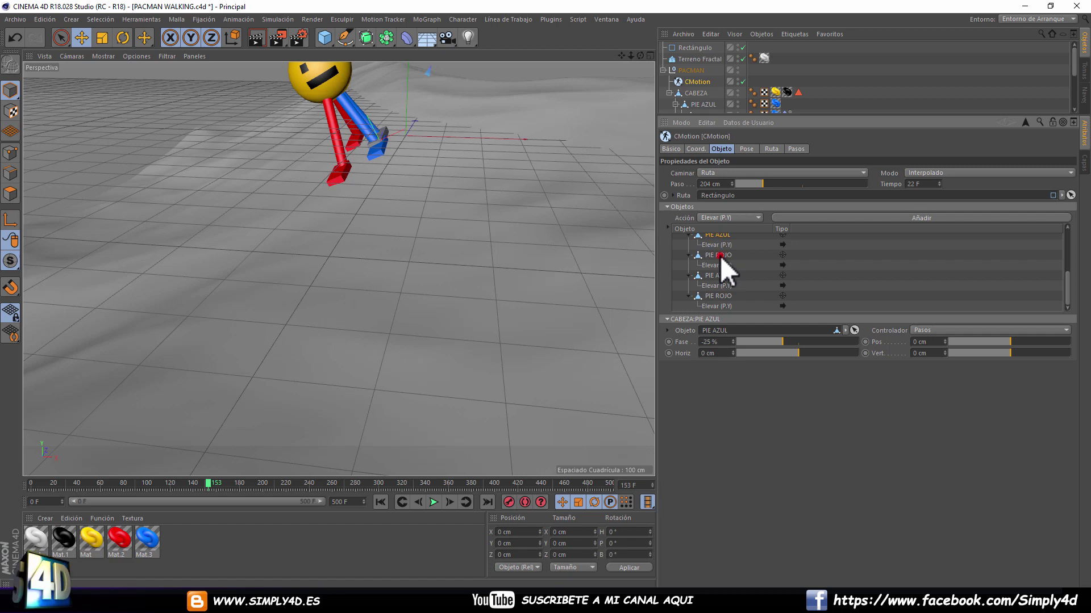
click(720, 256)
click(715, 275)
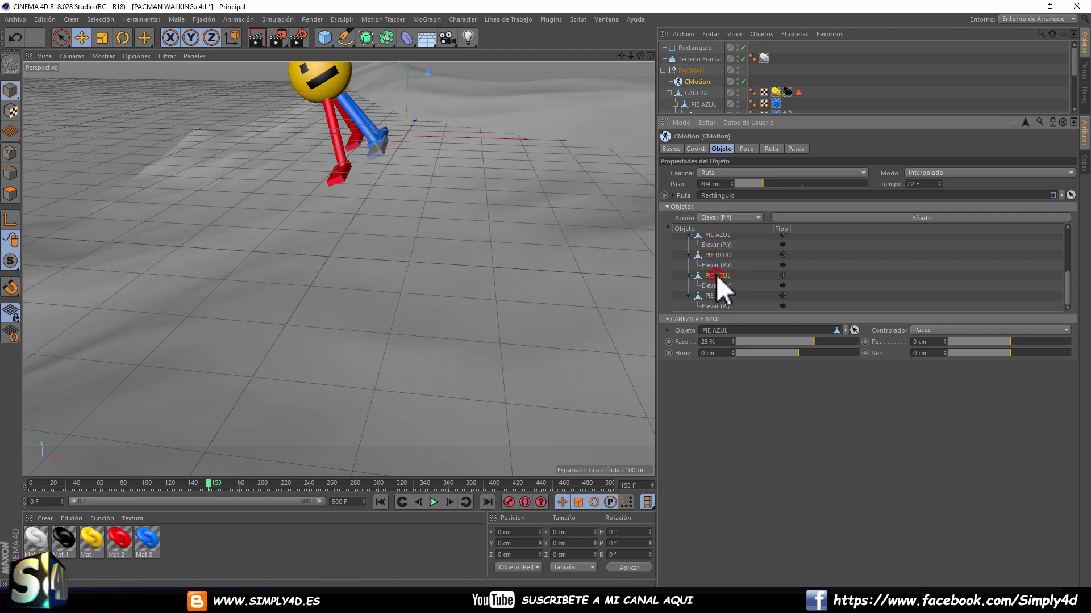
click(723, 296)
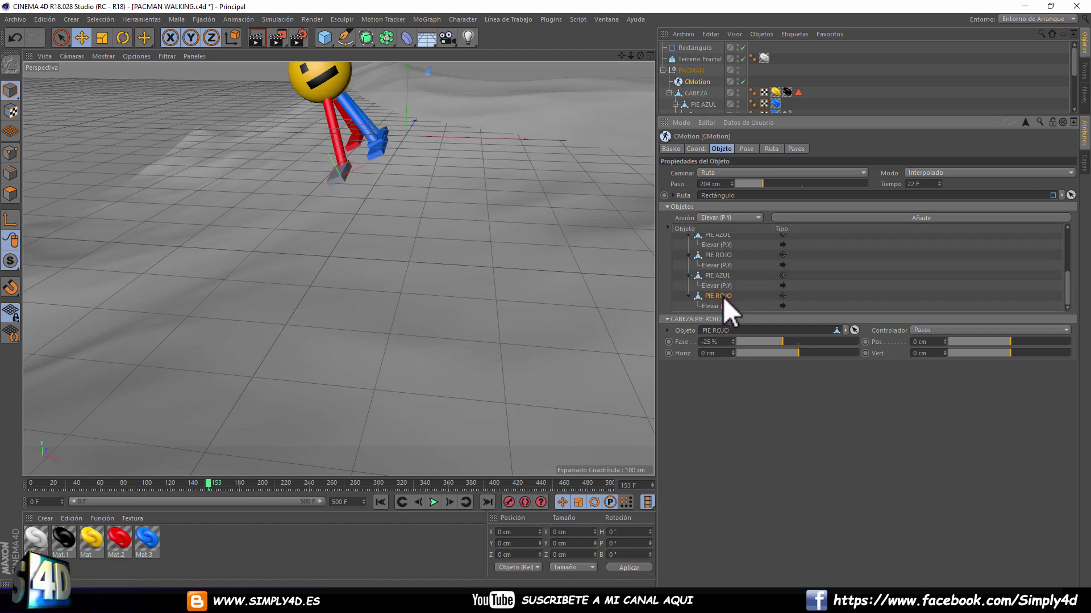
- Check each foot's Elevar (P.Y) lift curve, then orbit to a close top-down view
click(721, 285)
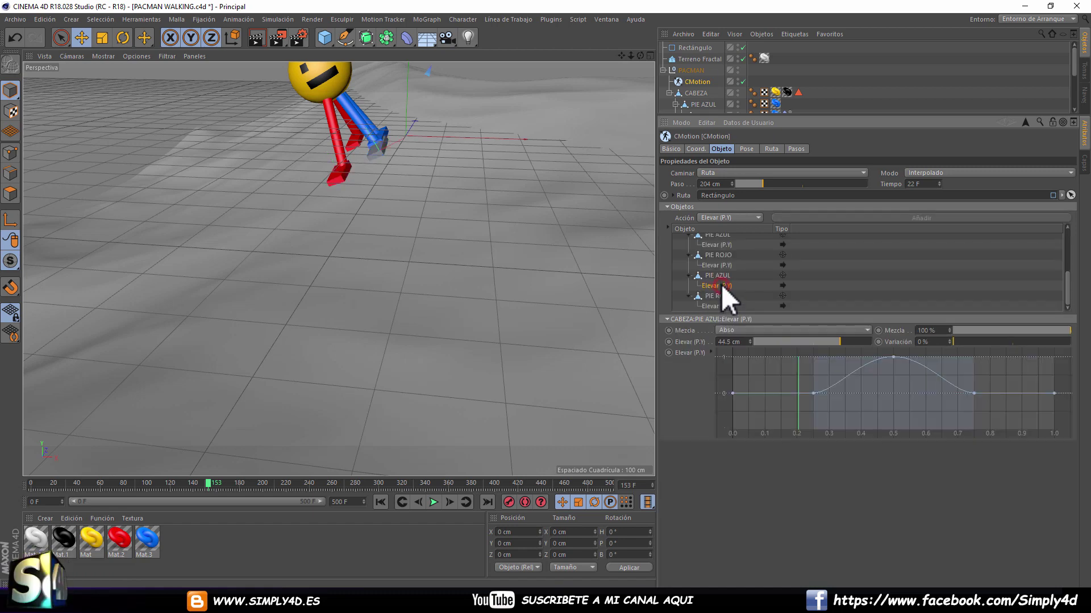
click(719, 265)
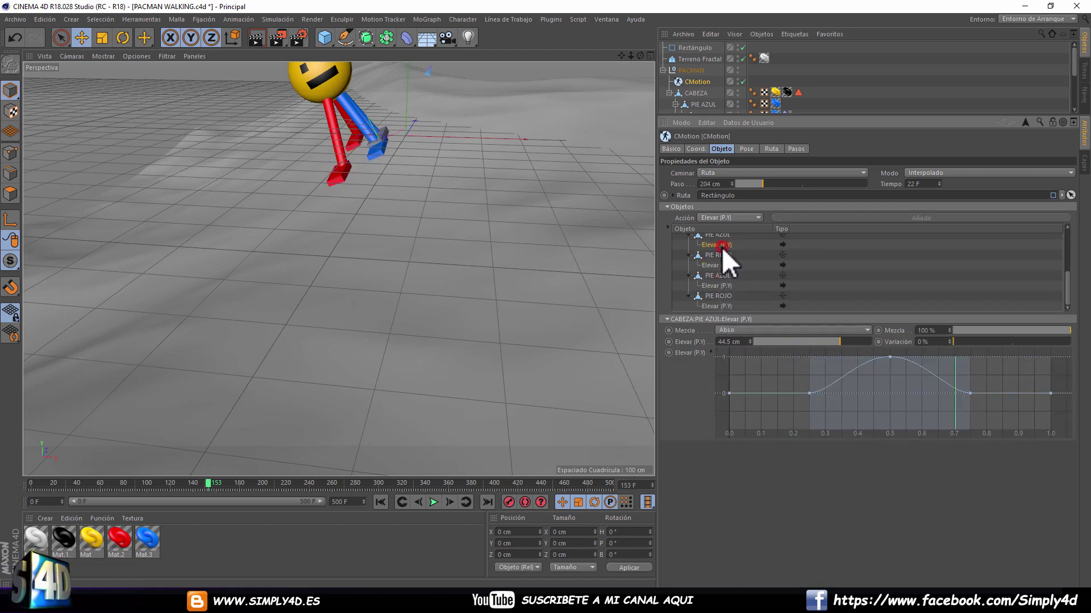
click(721, 307)
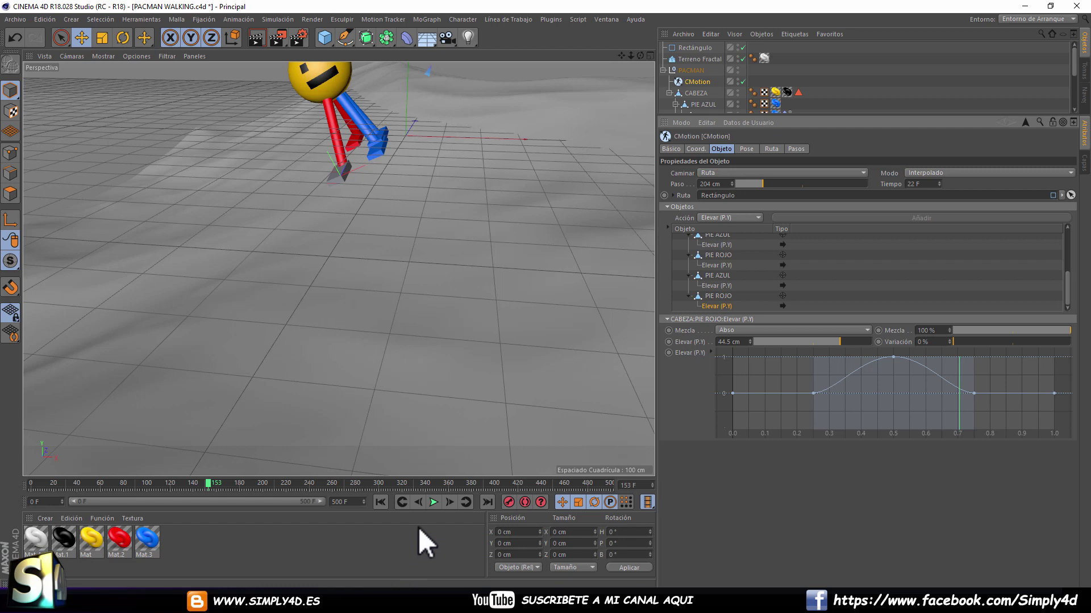
mouse_move(336, 258)
alt+mouse_down()
mouse_move(329, 294)
mouse_move(506, 260)
alt+mouse_up()
mouse_move(333, 247)
alt+mouse_down()
mouse_move(560, 240)
mouse_move(457, 193)
mouse_move(455, 224)
mouse_move(260, 97)
alt+mouse_up()
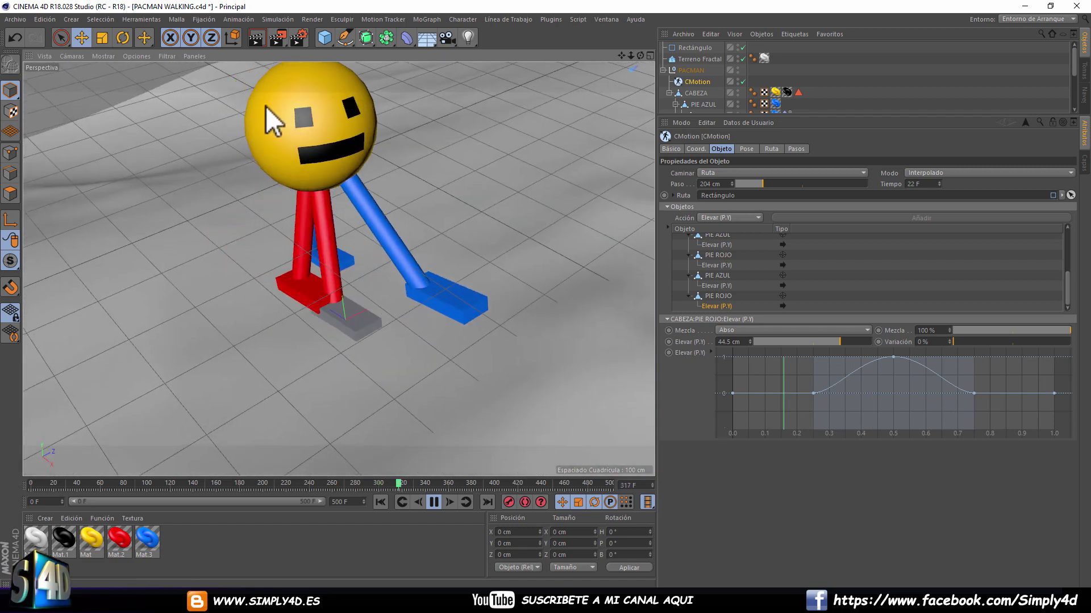
- Set CMotion's Caminar mode to Estático and hide Terreno Fractal in the editor
scroll(903, 109, down, 1)
click(904, 110)
click(697, 53)
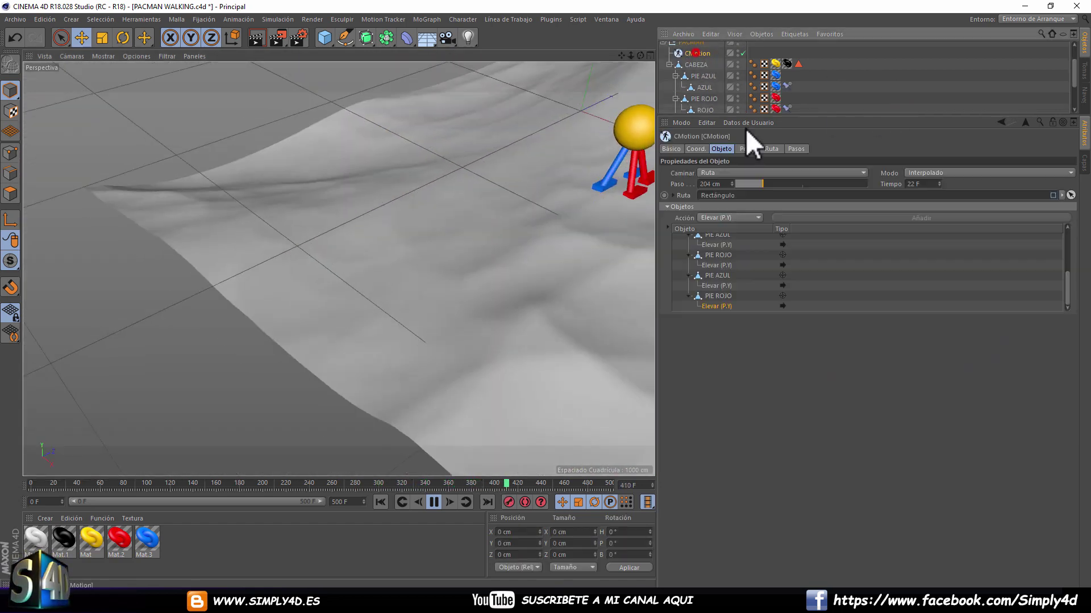
click(718, 173)
click(719, 182)
mouse_move(323, 263)
alt+mouse_down()
mouse_move(200, 275)
mouse_move(420, 199)
alt+mouse_up()
scroll(787, 71, up, 2)
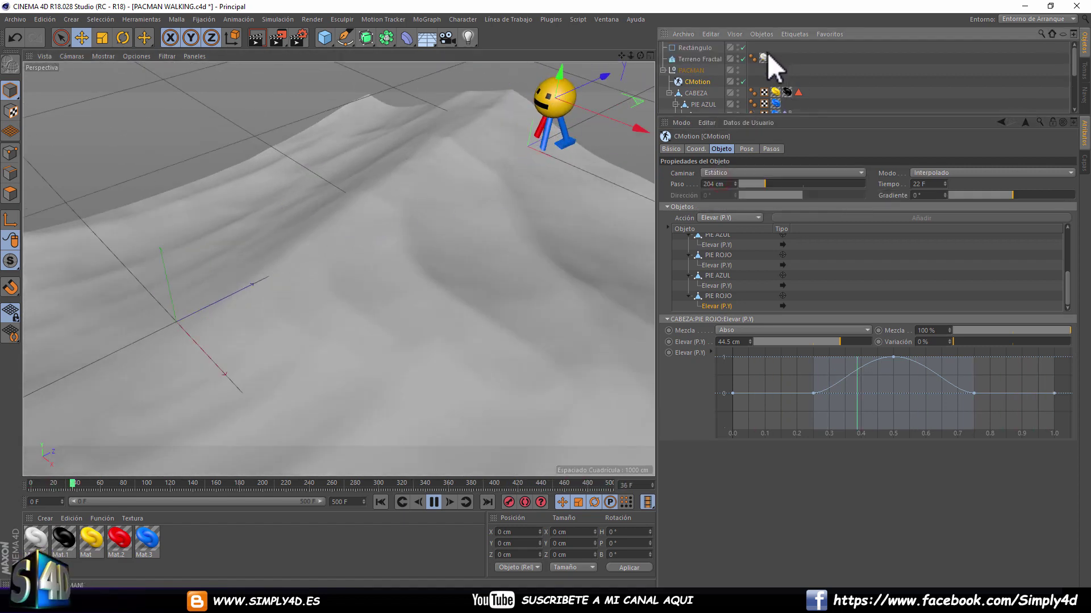
click(738, 57)
- Inspect the red leg close up, then set Paso to 82 cm and Tiempo to 51 F
alt+drag(384, 216, 328, 219)
mouse_move(328, 218)
alt+right_down()
mouse_move(363, 216)
mouse_move(434, 260)
alt+right_up()
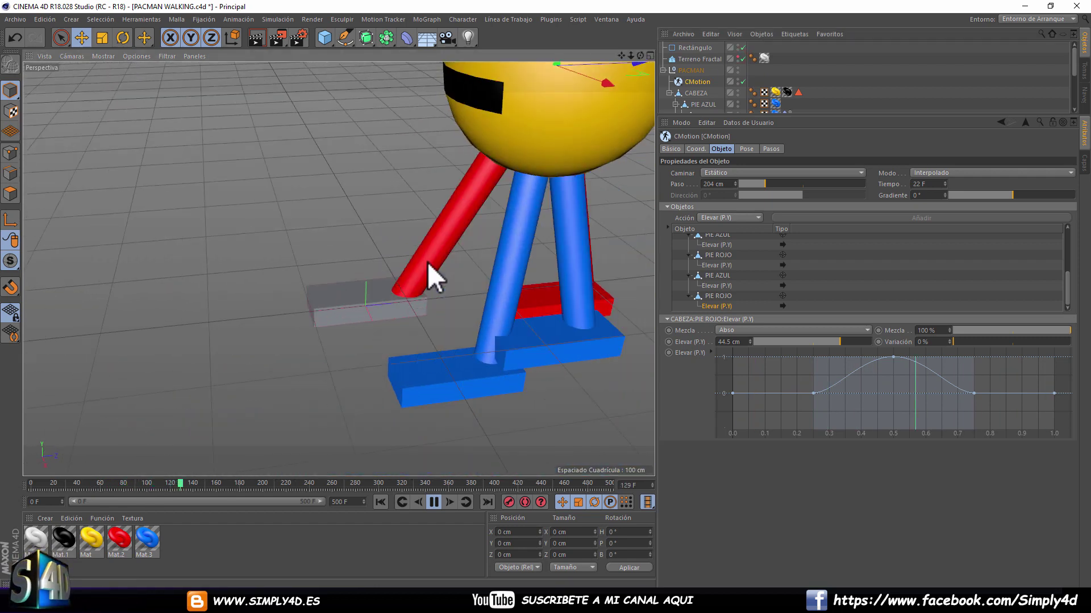
alt+drag(428, 273, 287, 218)
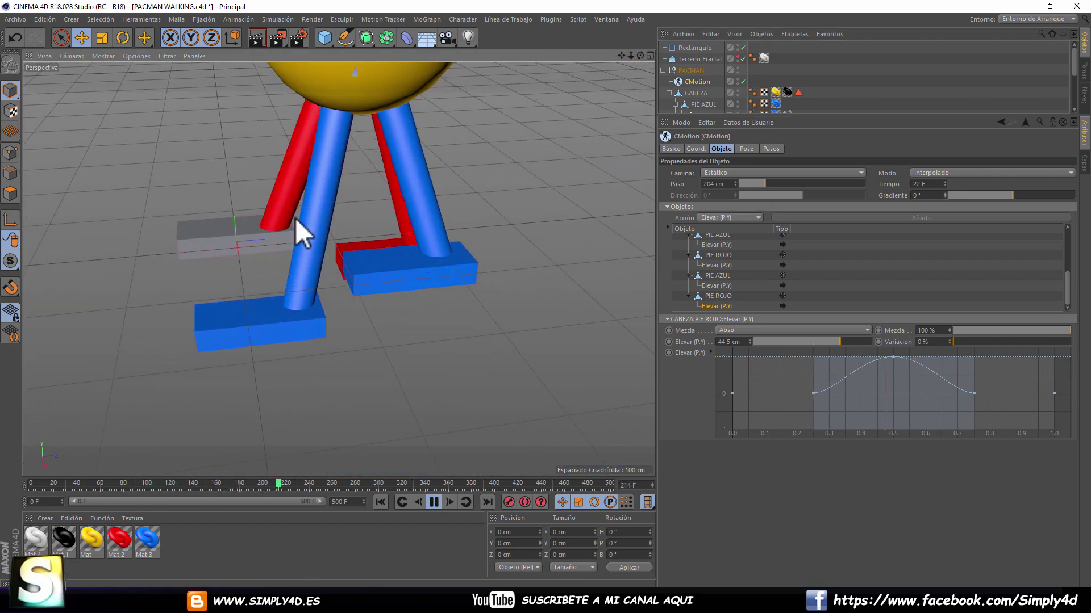
drag(765, 184, 747, 185)
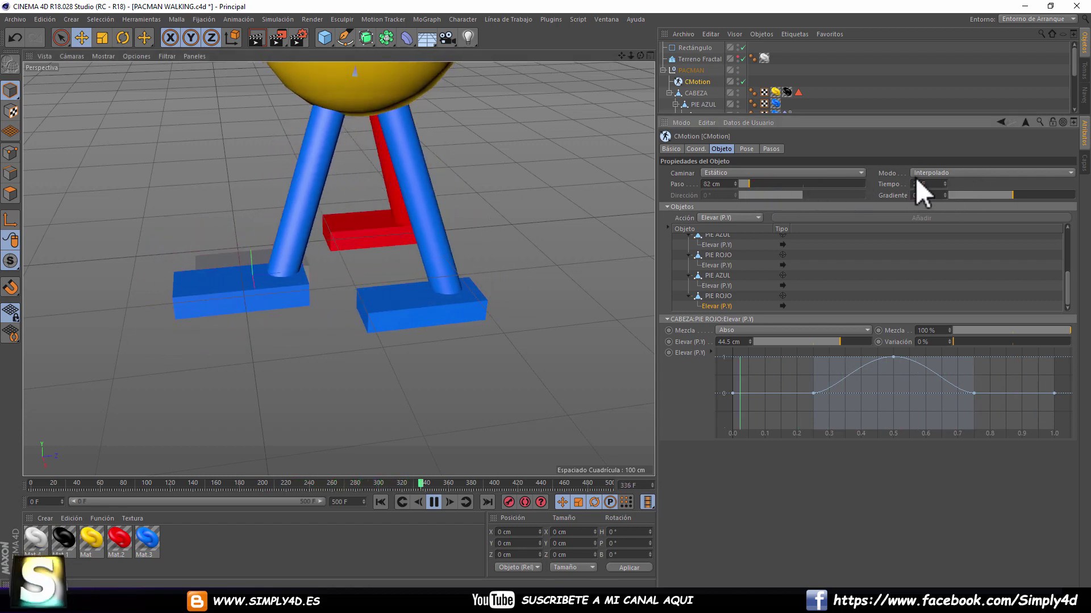
drag(945, 184, 945, 165)
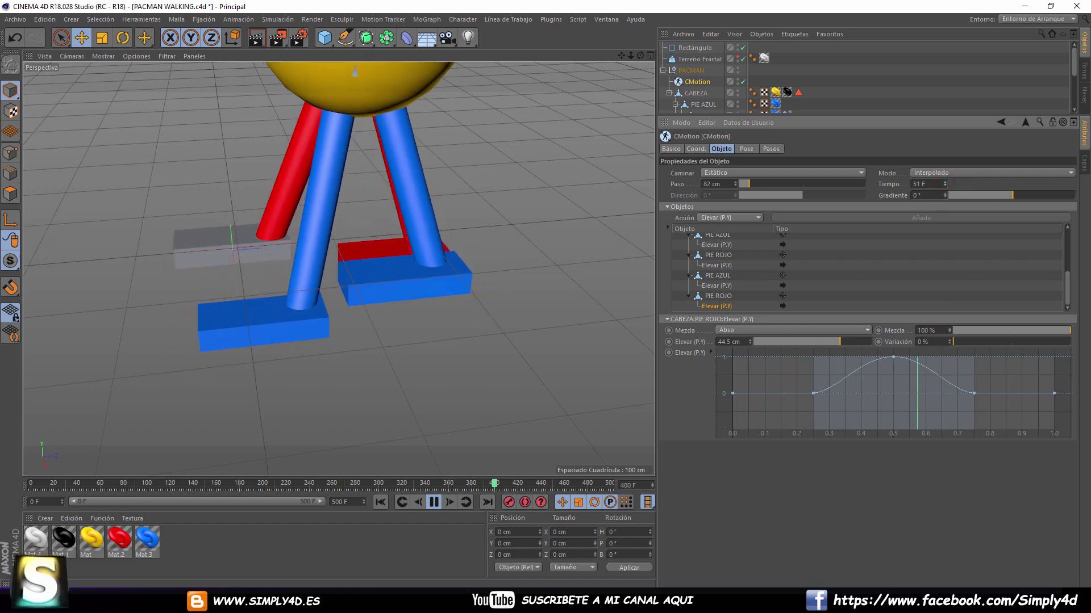
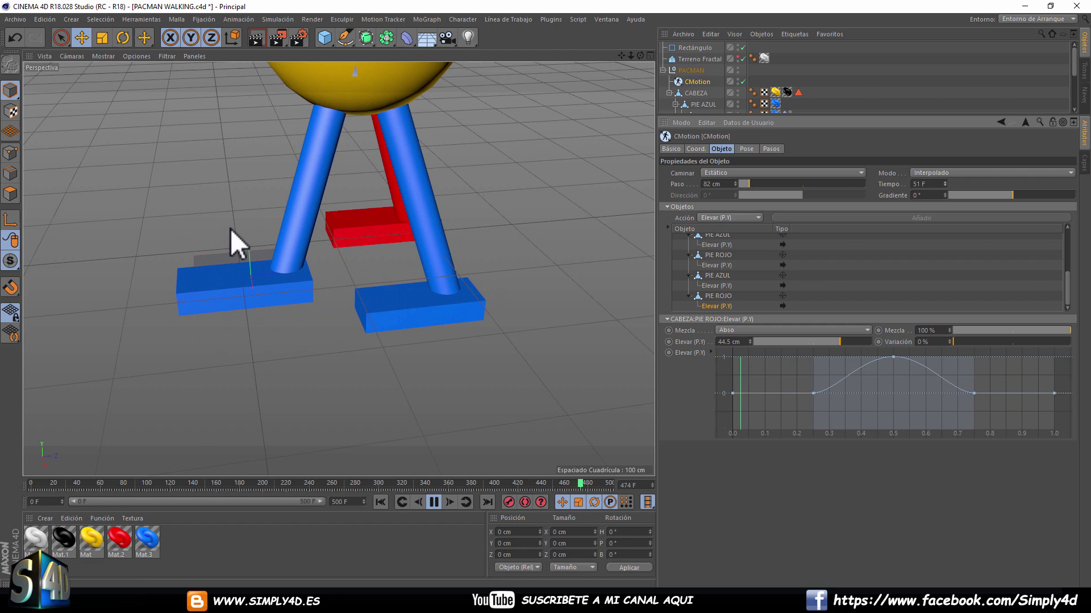
- Stop playback, switch to the Sin Nombre 2 scene and play its Pac-Man walk
key(F8)
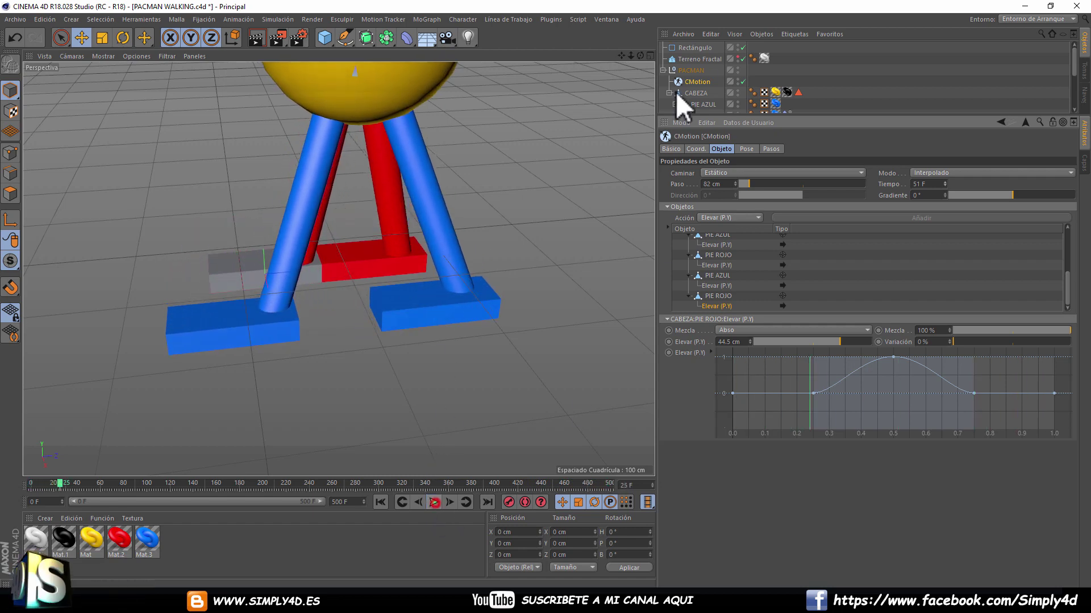
click(606, 19)
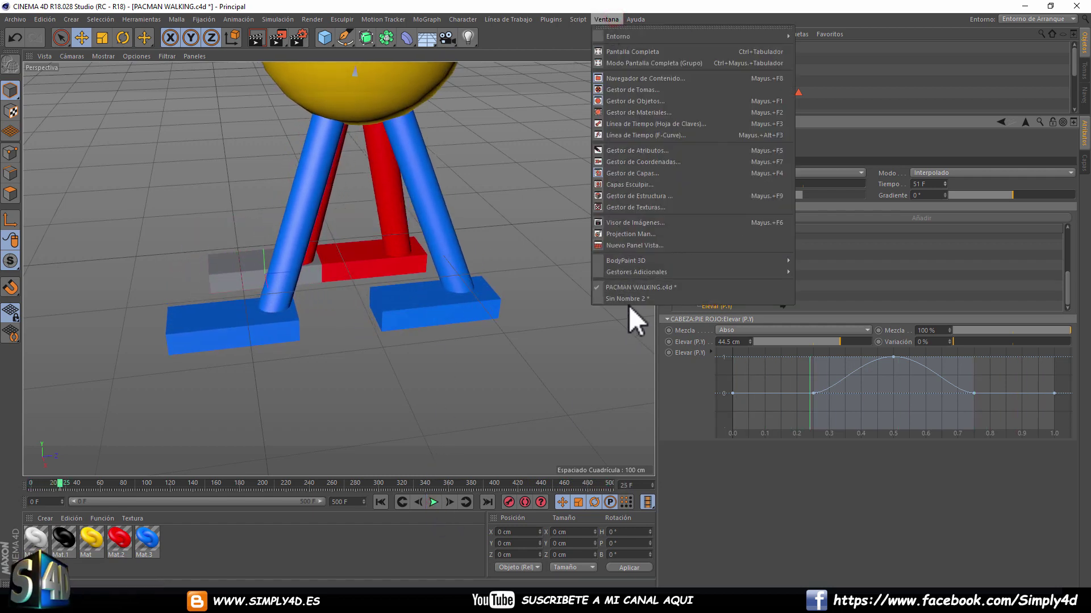
click(631, 299)
click(433, 502)
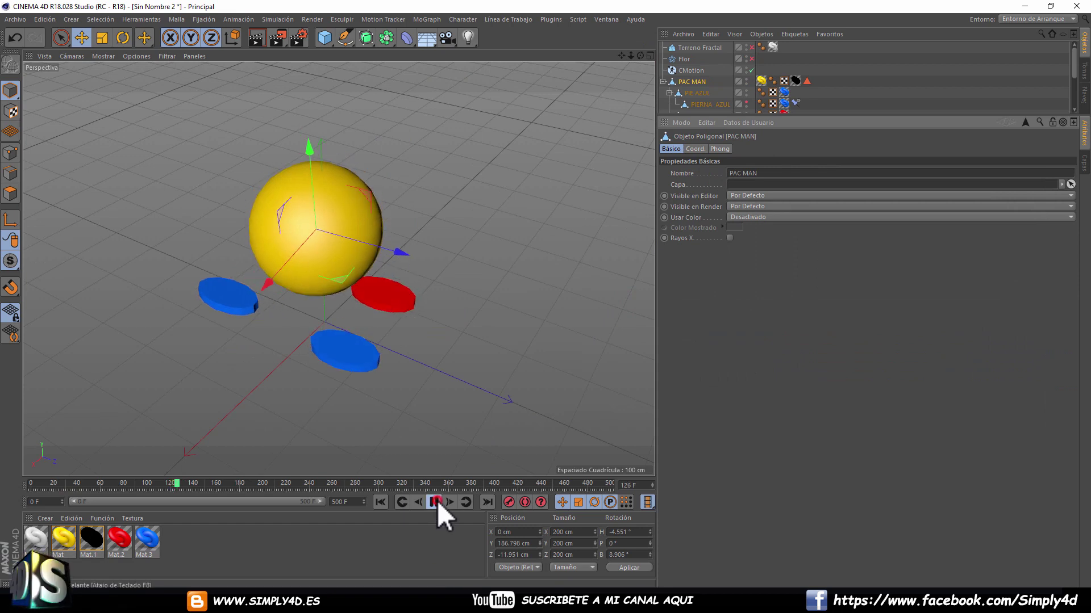
- Set the CMotion step time (Tiempo) to 40 F
click(689, 71)
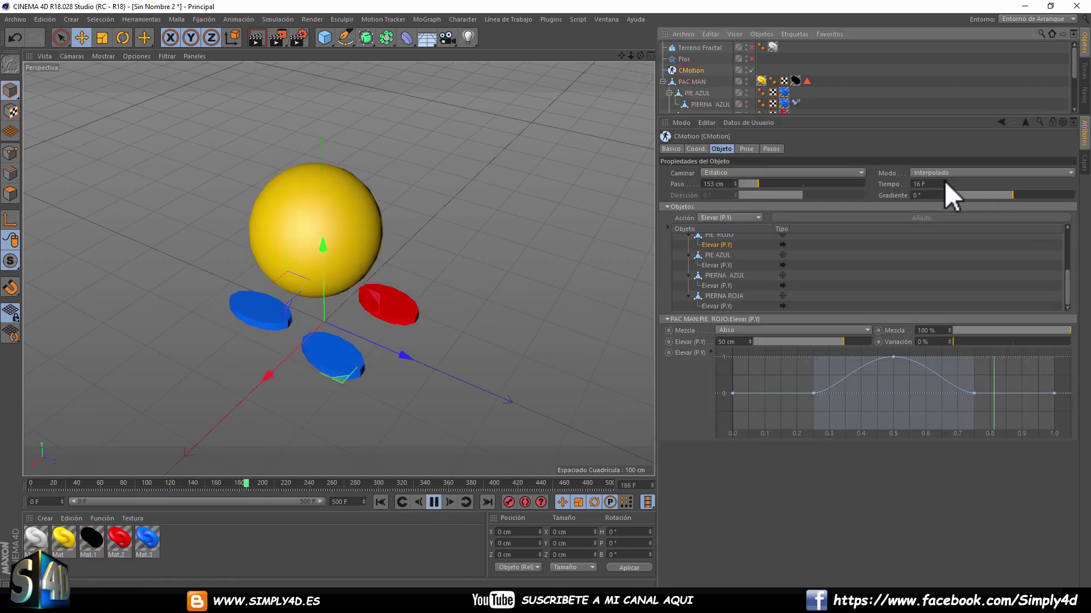
drag(943, 183, 945, 195)
mouse_move(424, 212)
alt+mouse_down()
mouse_move(362, 258)
mouse_move(392, 244)
alt+mouse_up()
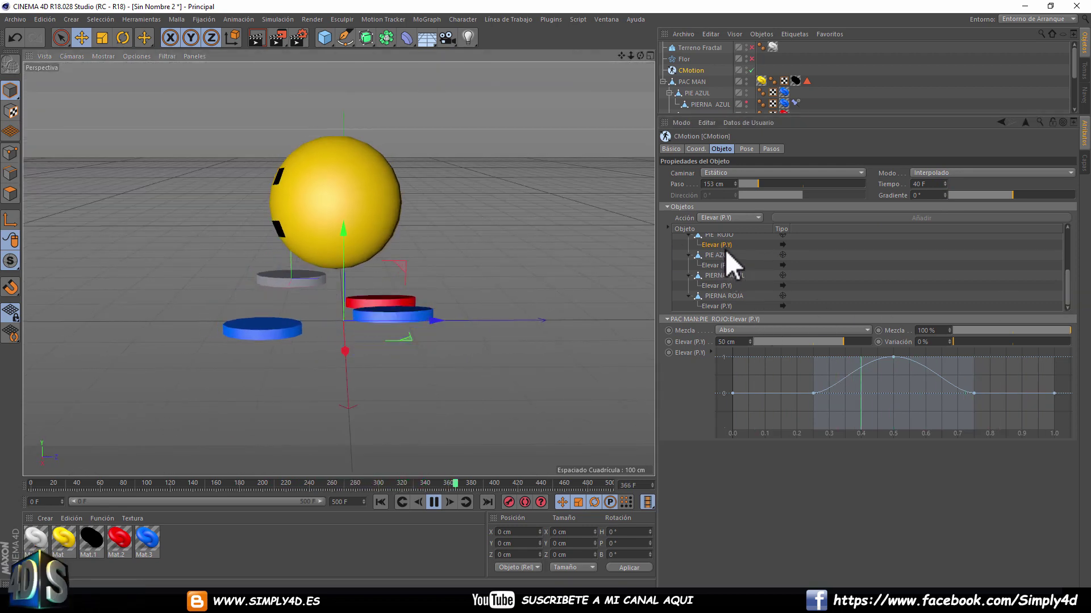
- Delete the Elevar (P.Y) lift actions under PIE ROJO, PIE AZUL, PIERNA AZUL and PIERNA ROJA
key(Delete)
click(720, 264)
key(Delete)
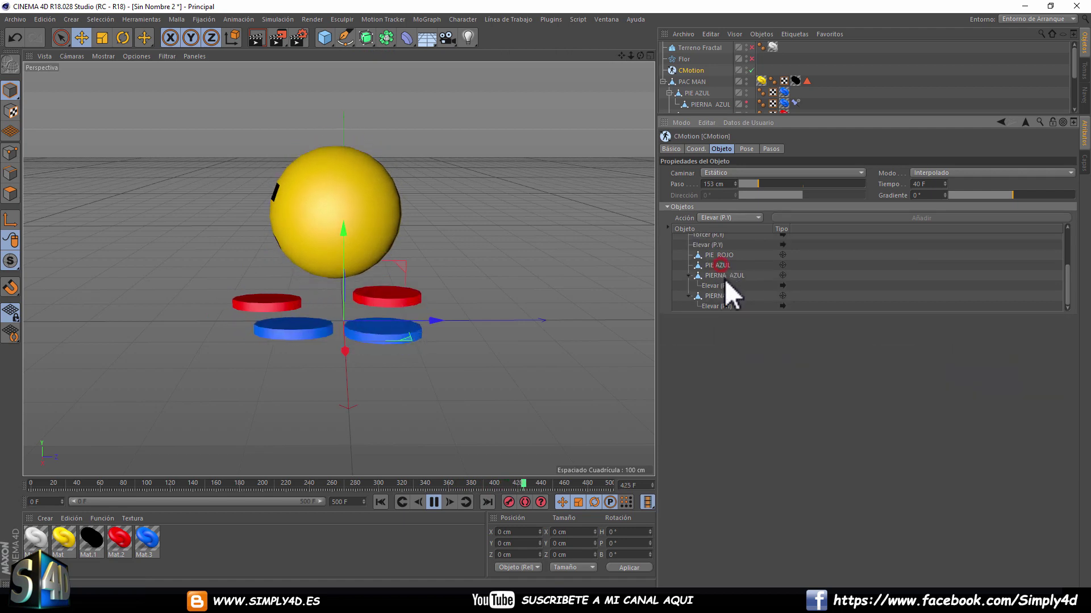
click(721, 286)
key(Delete)
click(719, 306)
key(Delete)
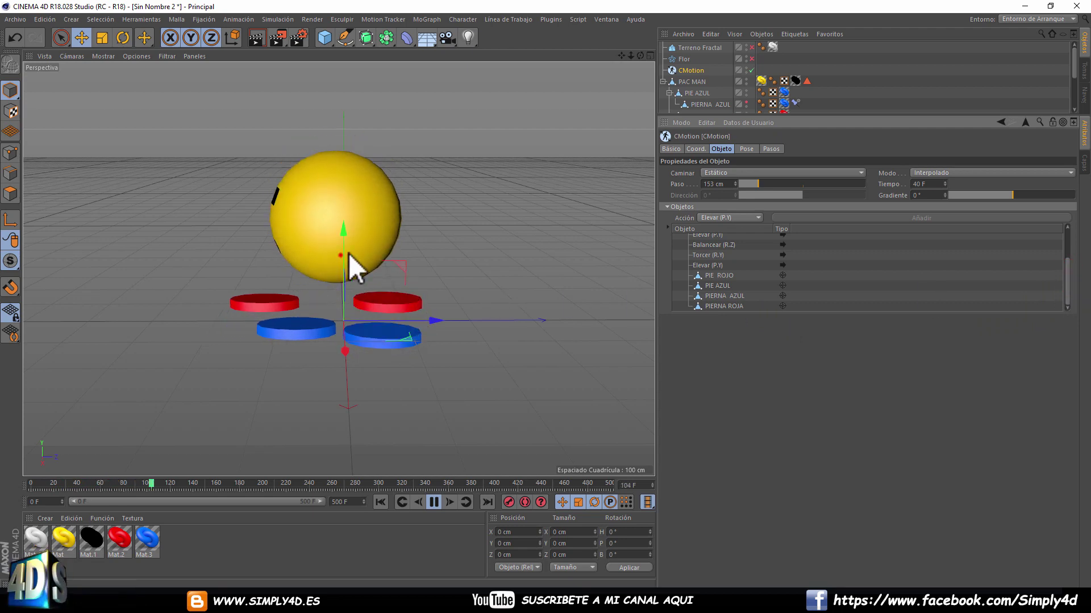
alt+drag(339, 255, 530, 278)
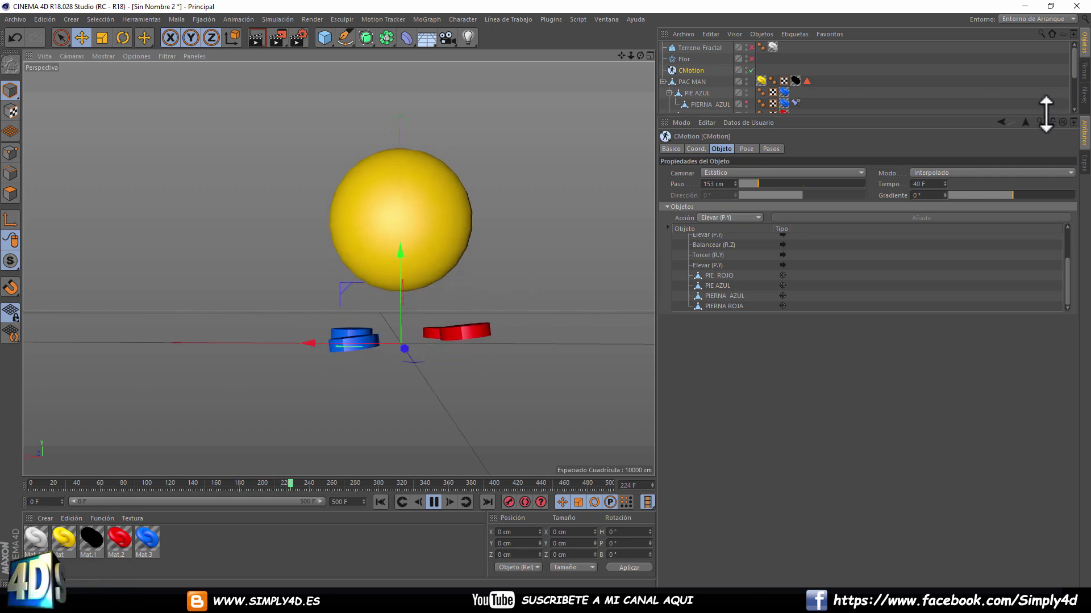
drag(1048, 116, 1047, 301)
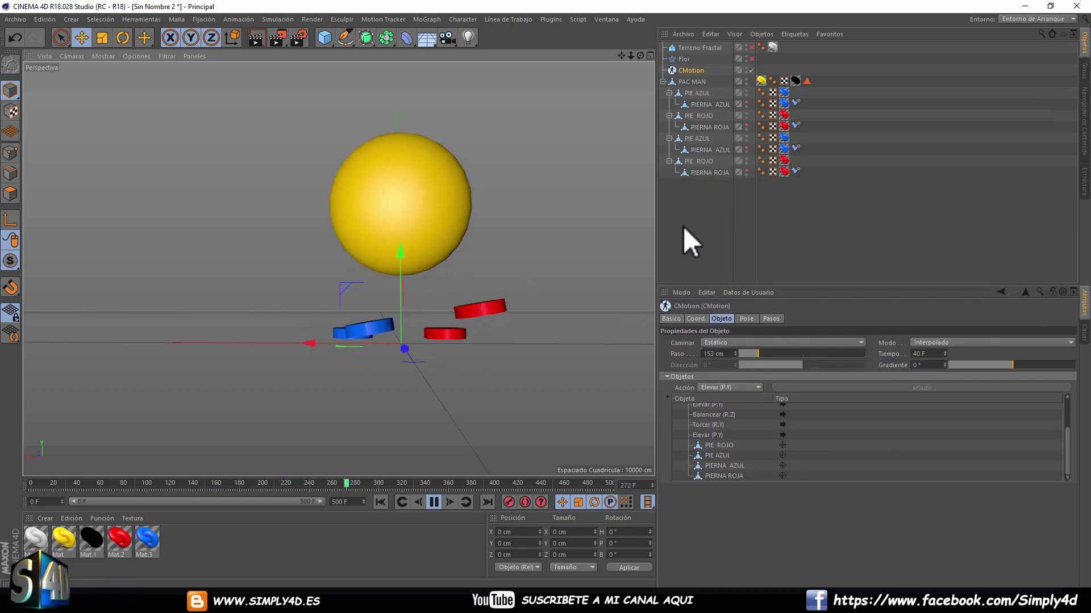
- Remove PIERNA AZUL and PIERNA ROJA from CMotion's Objects list
click(700, 202)
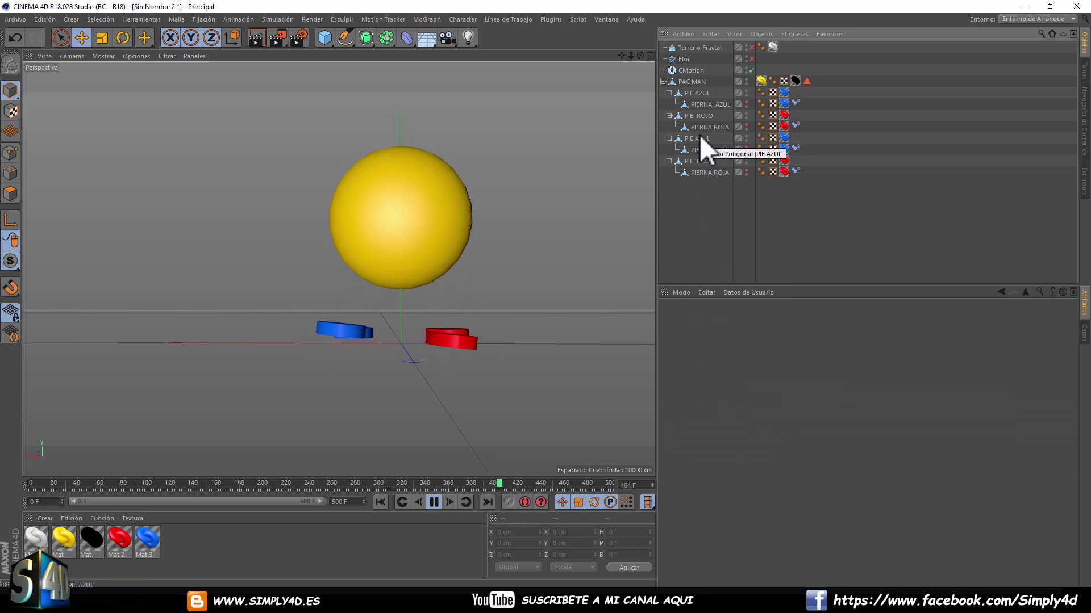
click(690, 71)
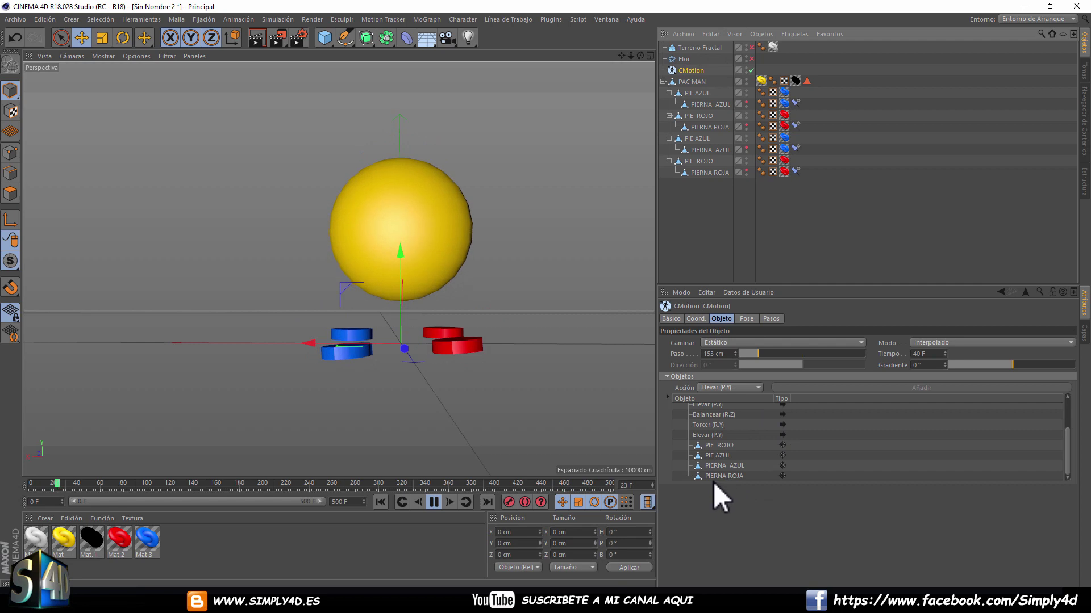
click(719, 467)
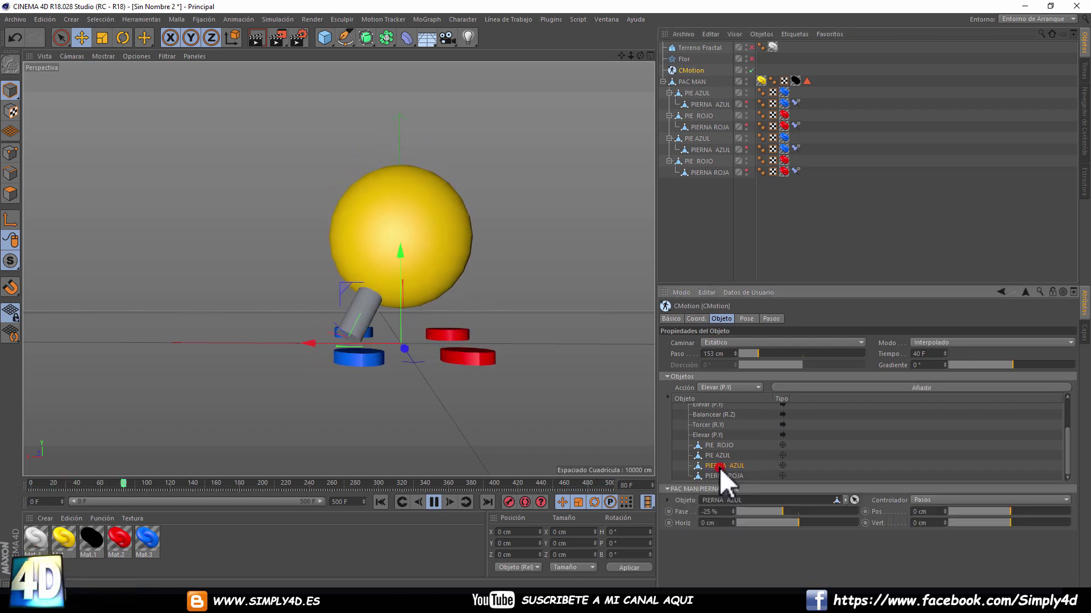
key(Delete)
click(724, 476)
key(Delete)
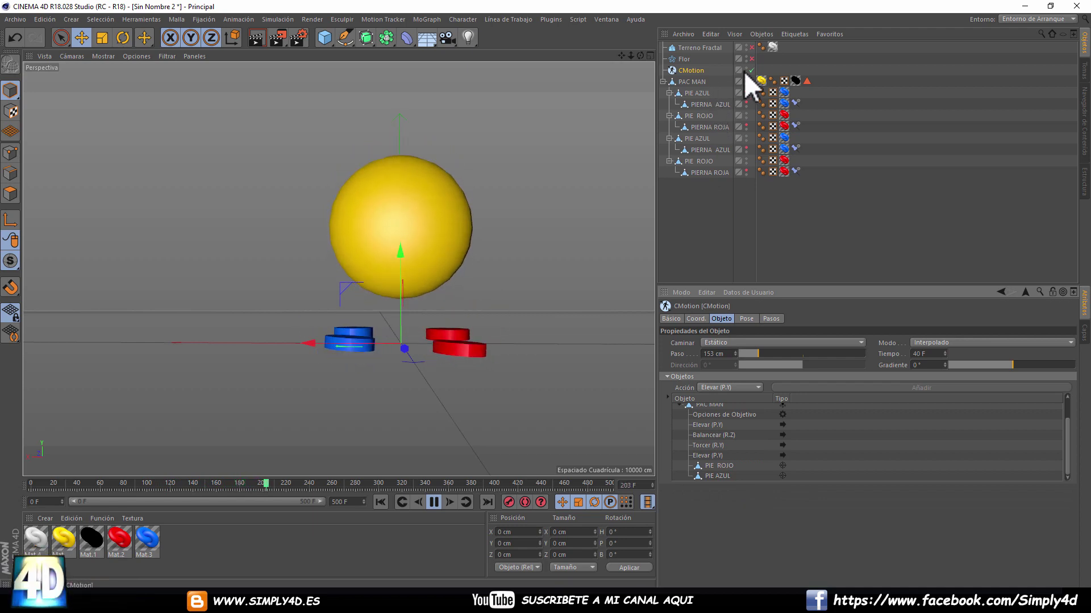
- Disable CMotion, stop playback at frame 314, and lock the Attributes panel on CMotion
click(751, 70)
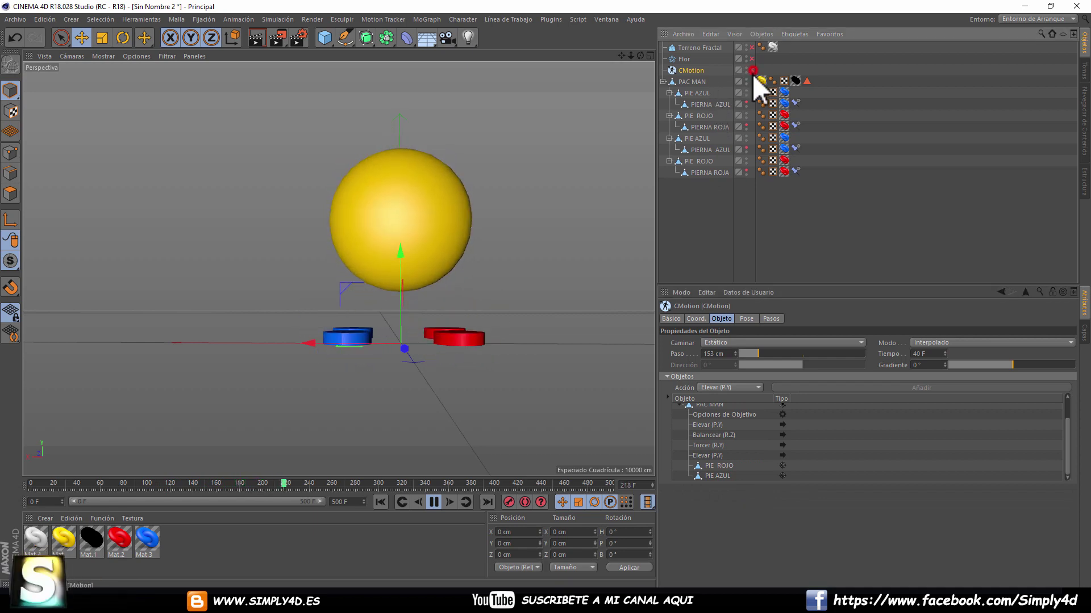
click(1068, 426)
click(434, 502)
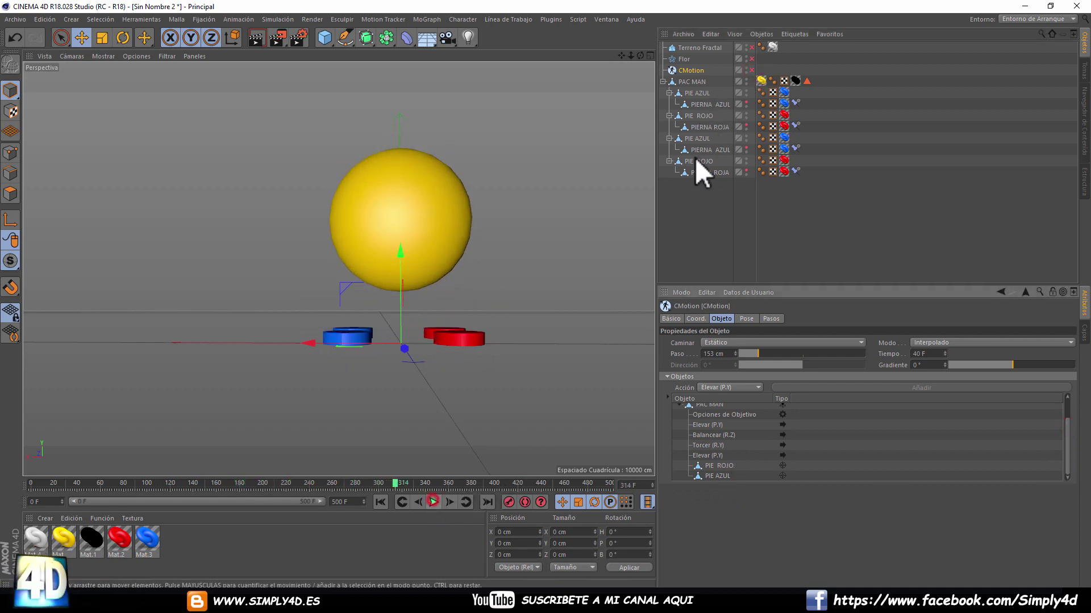
click(699, 162)
click(700, 94)
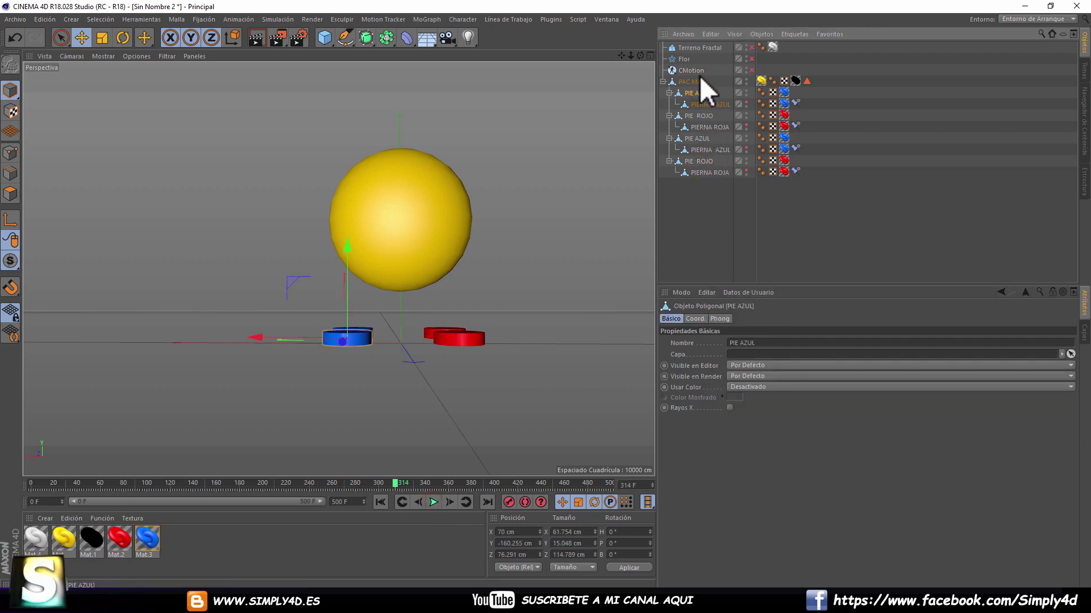
click(696, 71)
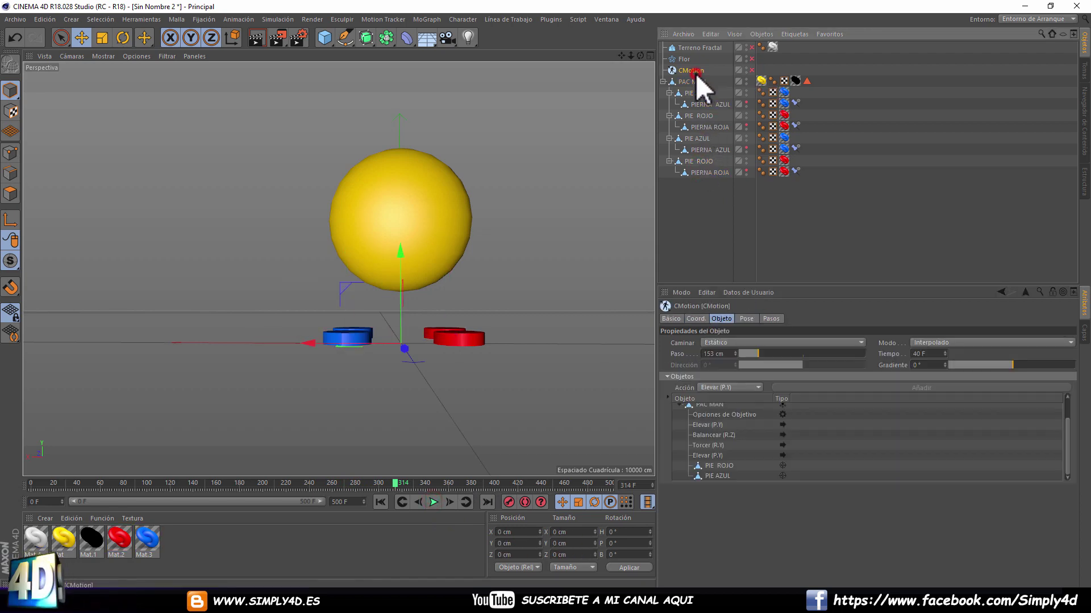
click(1052, 292)
click(698, 256)
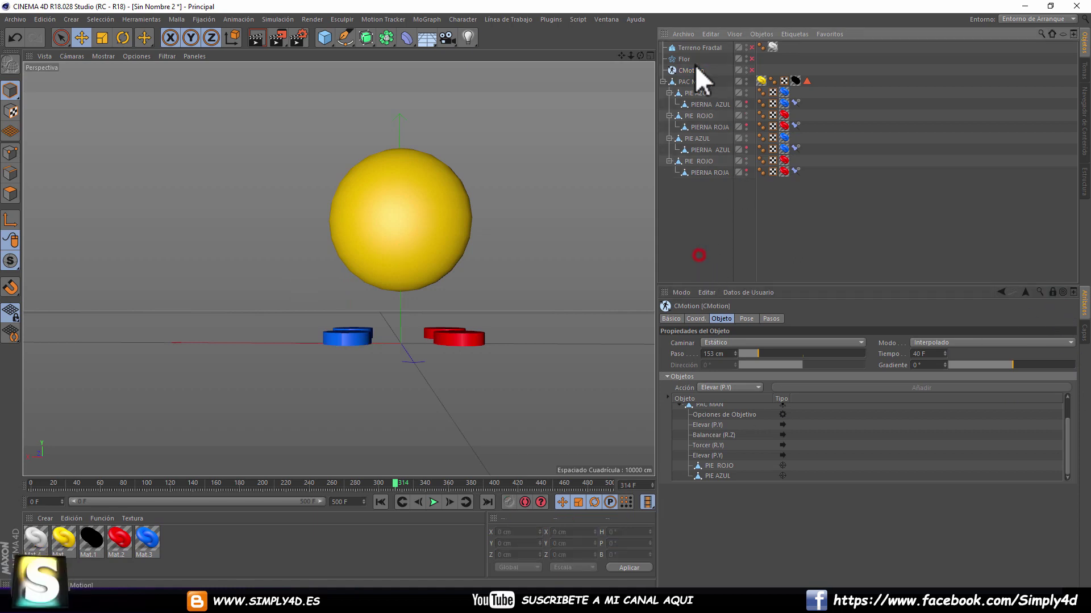
alt+drag(464, 208, 362, 165)
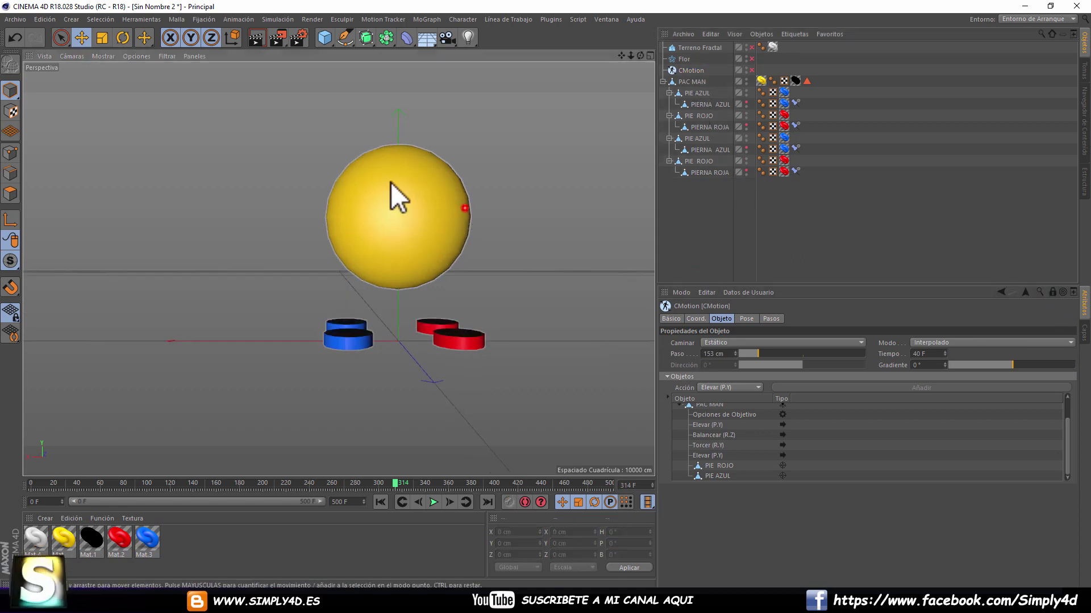
- Rename the first blue foot to PIE AZUL ATRAS
click(691, 94)
double_click(701, 94)
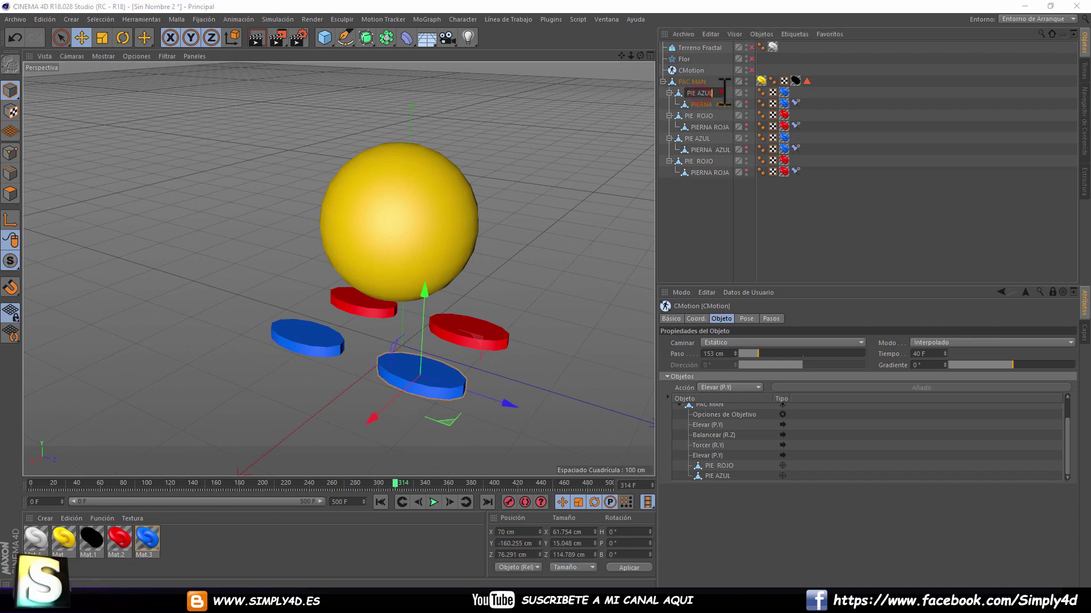
text(ATRAS)
key(Return)
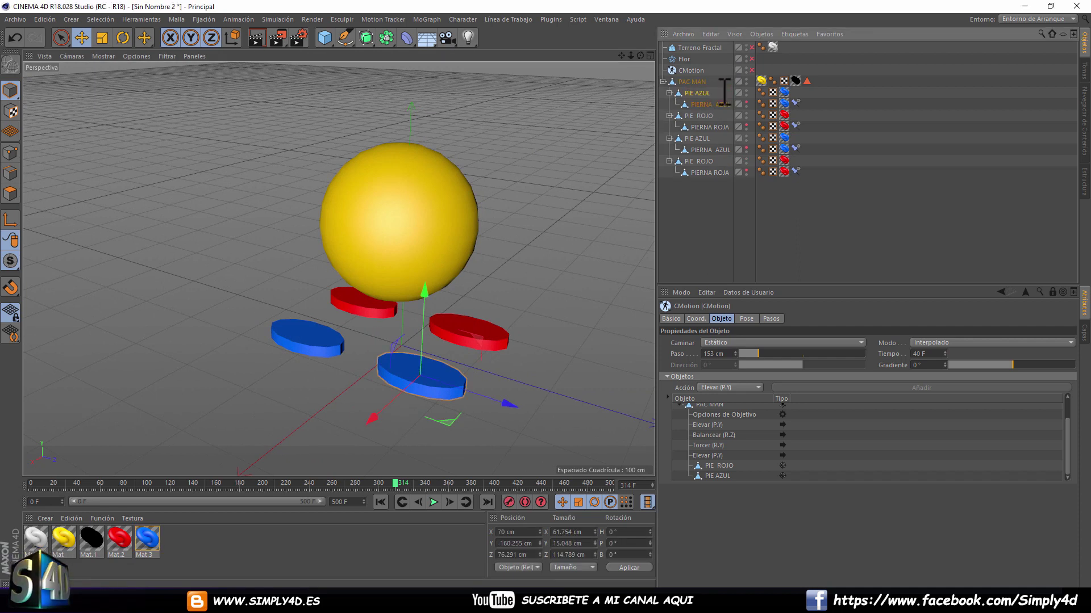
- Rename the first red foot to PIE ROJO ATRAS
click(704, 115)
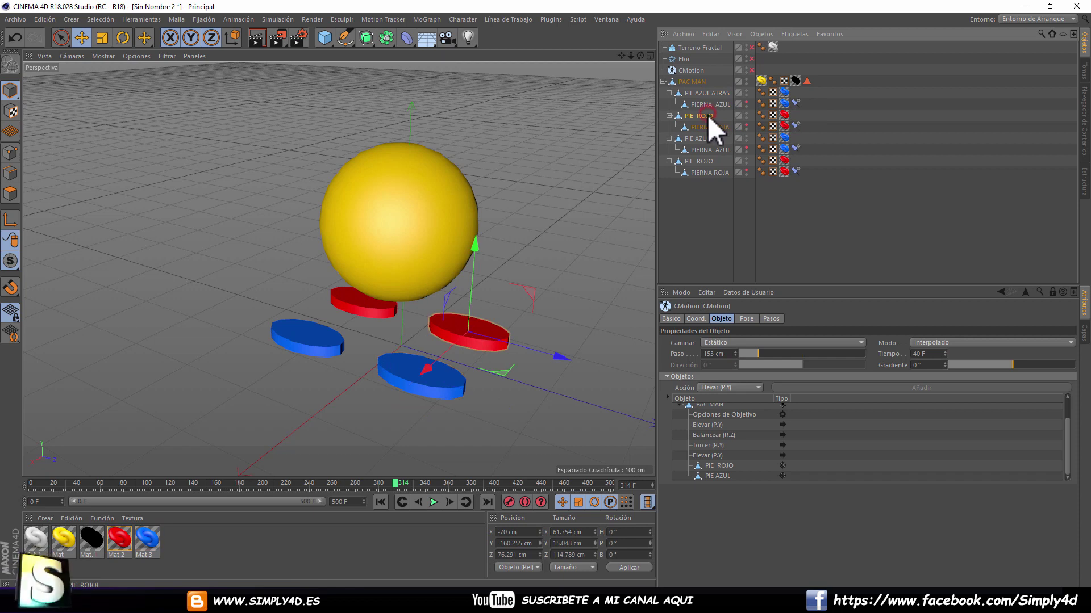
double_click(704, 115)
text(A)
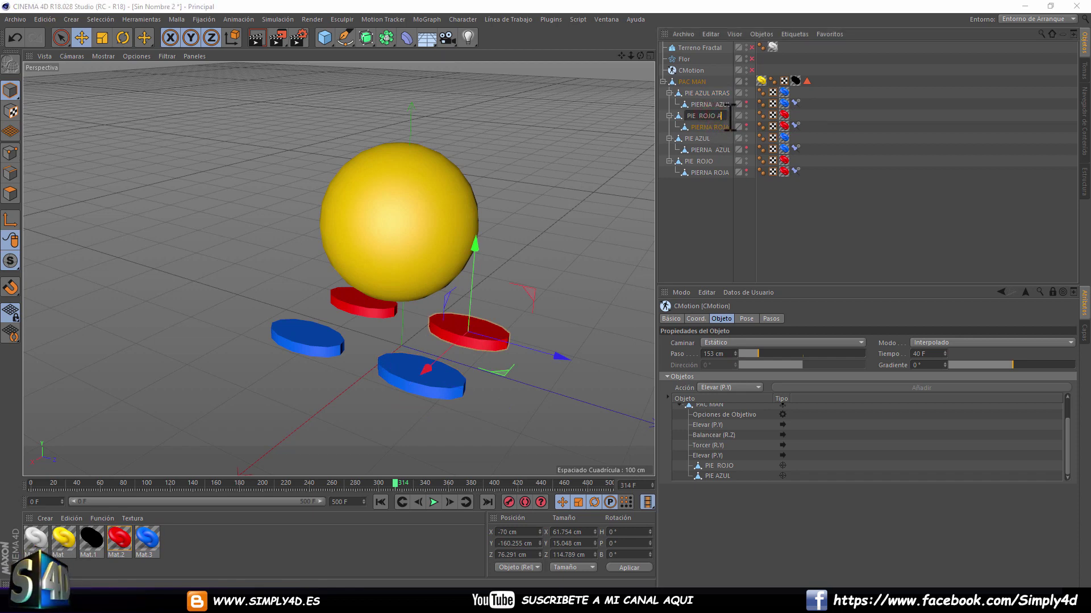
text(TRAS)
key(Return)
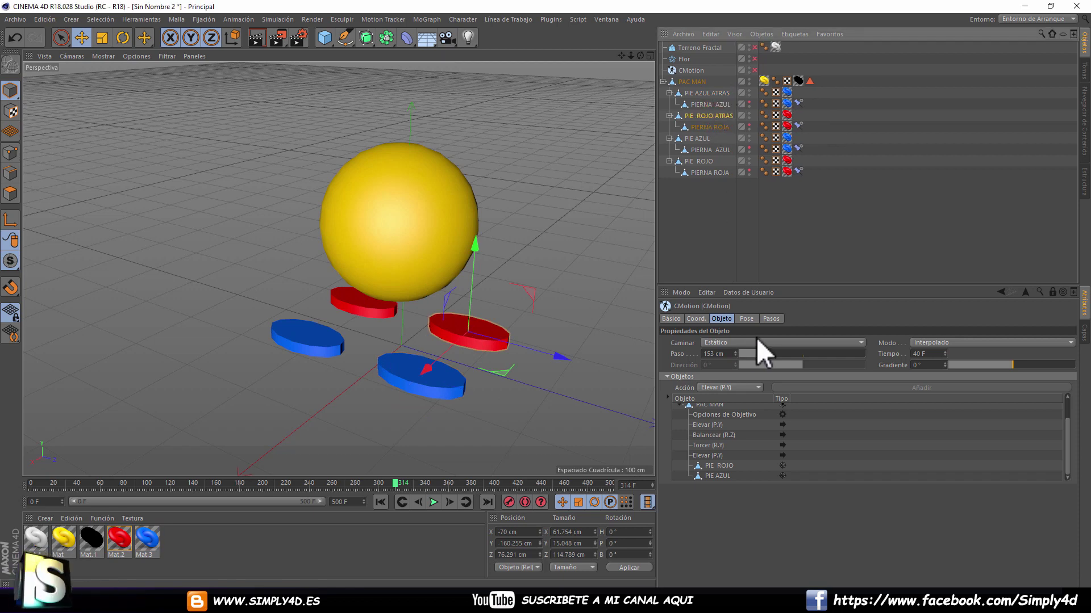
- Add PIE AZUL ATRAS and PIE ROJO ATRAS to CMotion's Objects list
drag(682, 92, 733, 477)
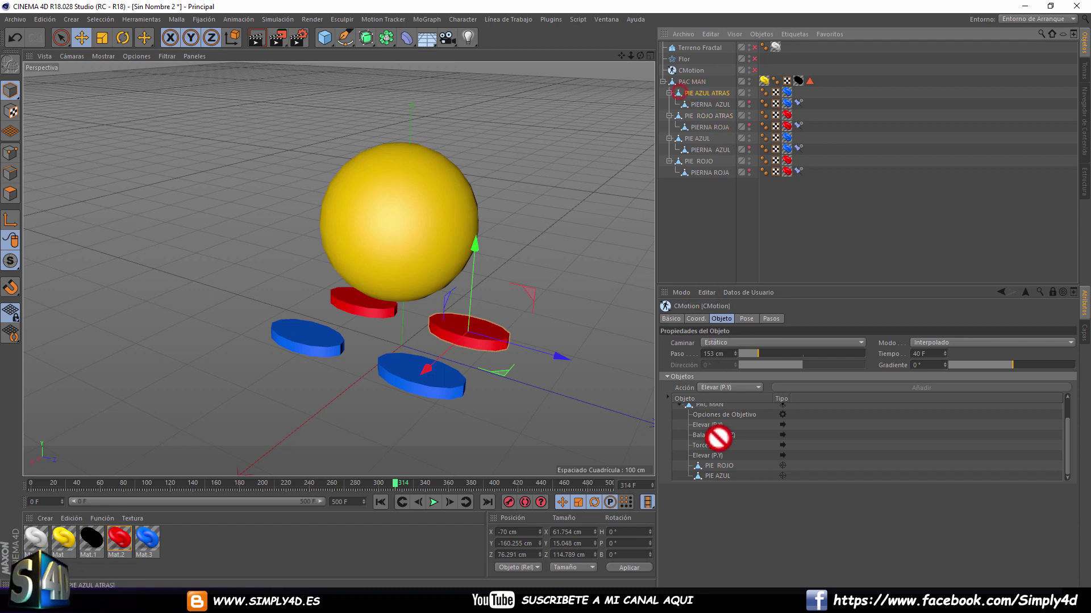
drag(728, 474, 727, 472)
scroll(1068, 434, down, 1)
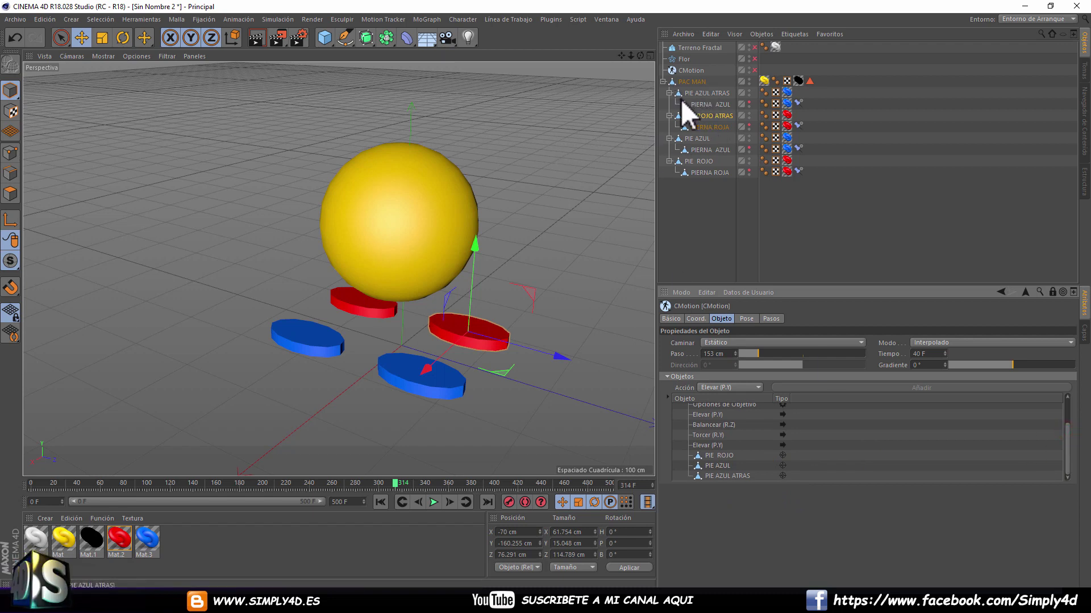
mouse_move(677, 92)
mouse_down()
mouse_move(735, 463)
mouse_move(764, 467)
mouse_up()
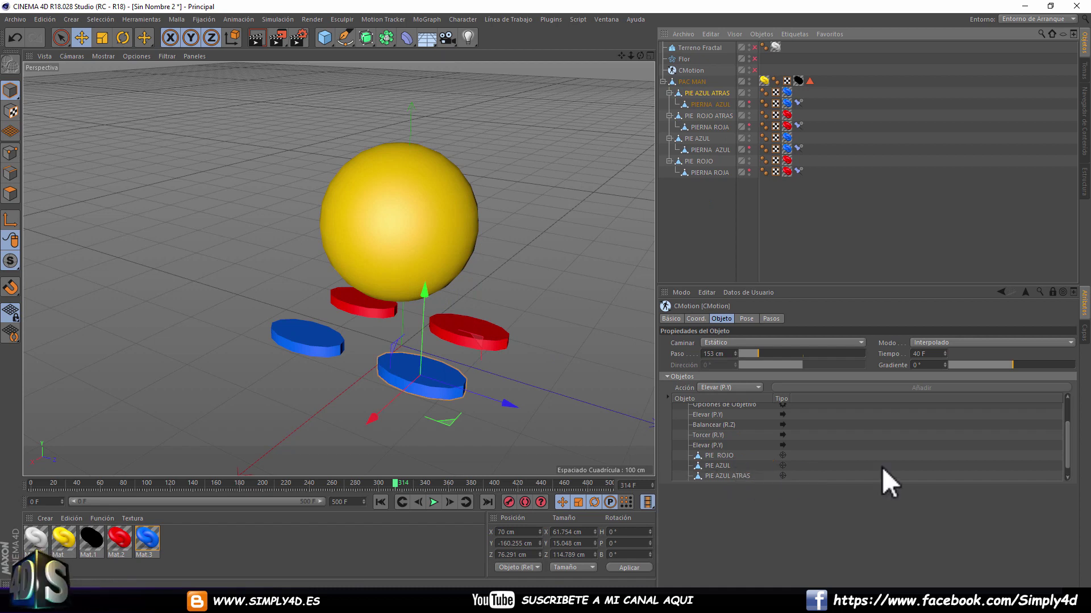
drag(1068, 439, 1059, 451)
scroll(740, 476, up, 1)
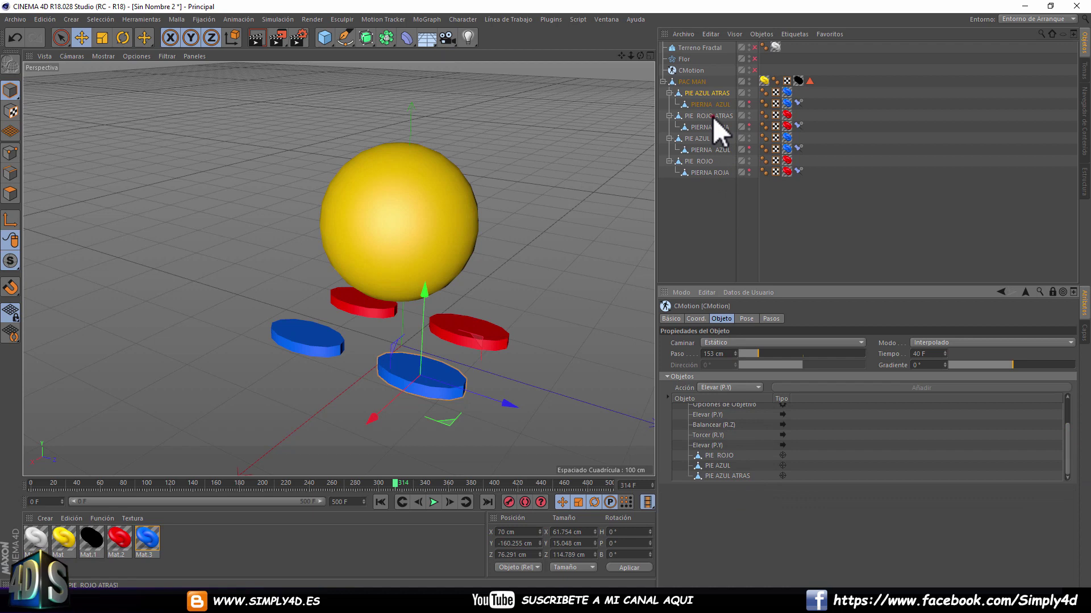
drag(712, 117, 728, 476)
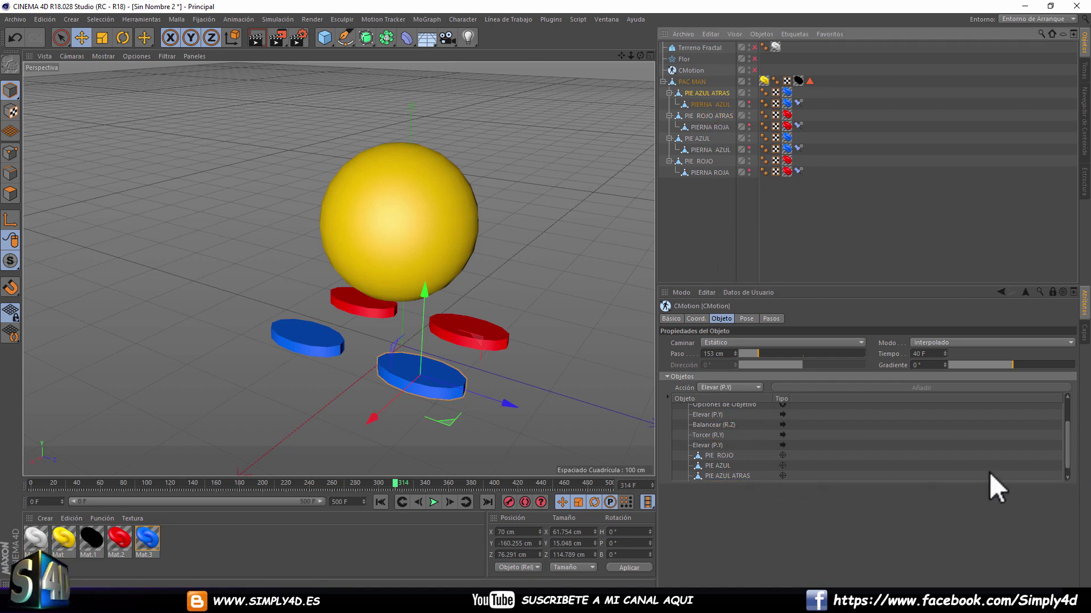
drag(1067, 445, 1068, 462)
drag(748, 286, 748, 243)
- Play the animation with the CMotion walk re-enabled
click(443, 502)
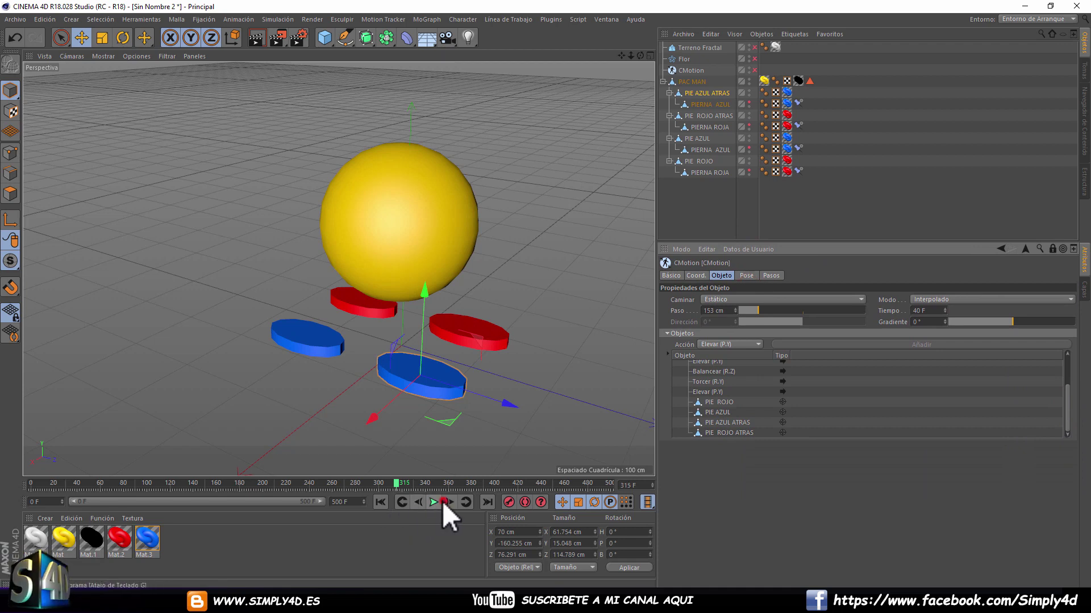
click(437, 503)
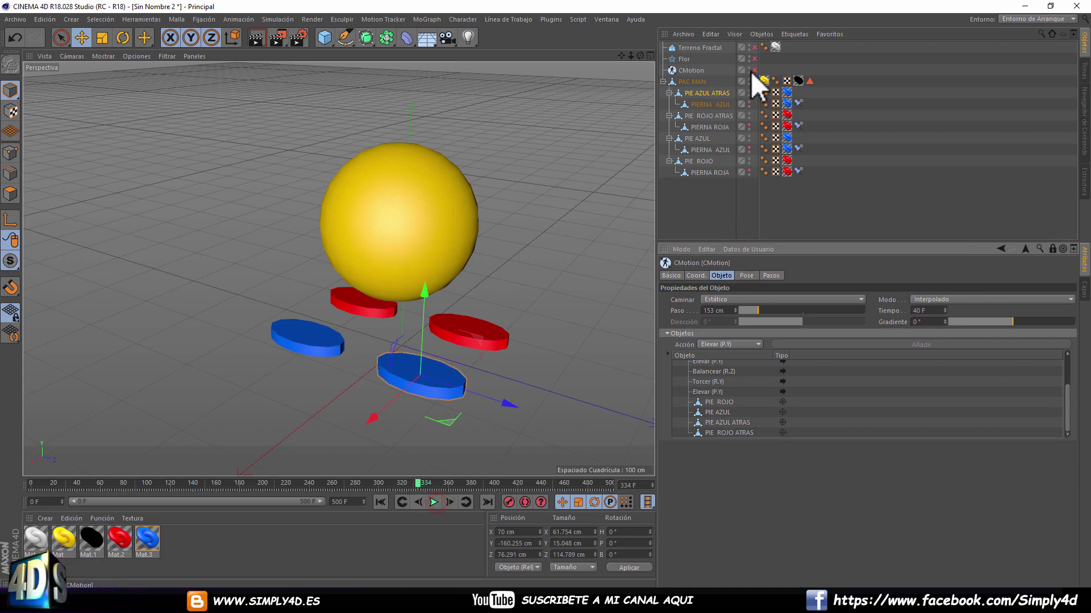
click(754, 71)
click(434, 501)
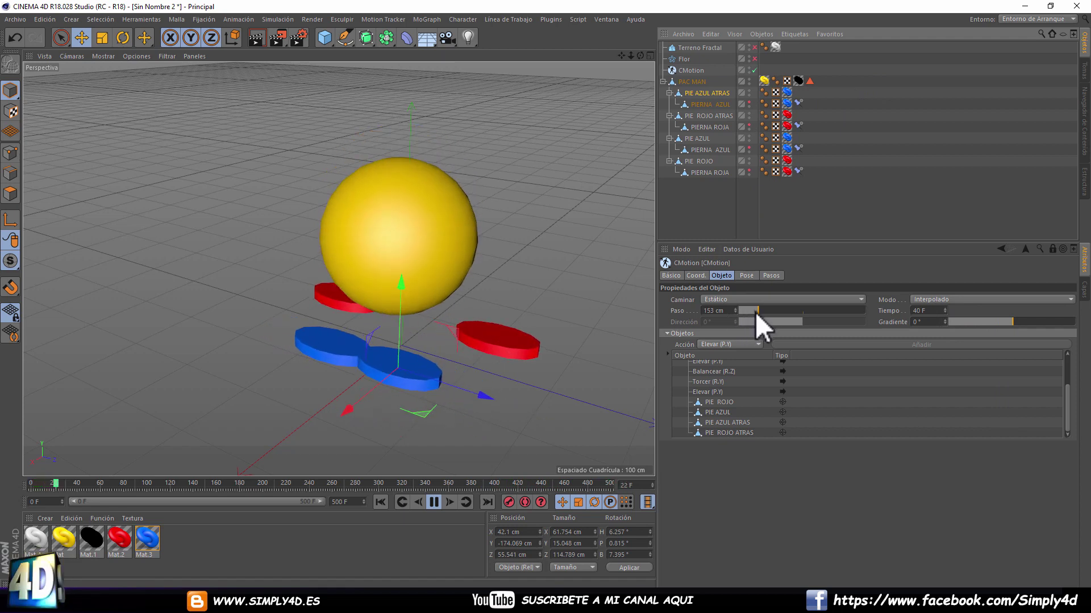
- Set CMotion Paso to 49 cm and Tiempo to 50 F
drag(748, 314, 742, 315)
drag(945, 311, 945, 307)
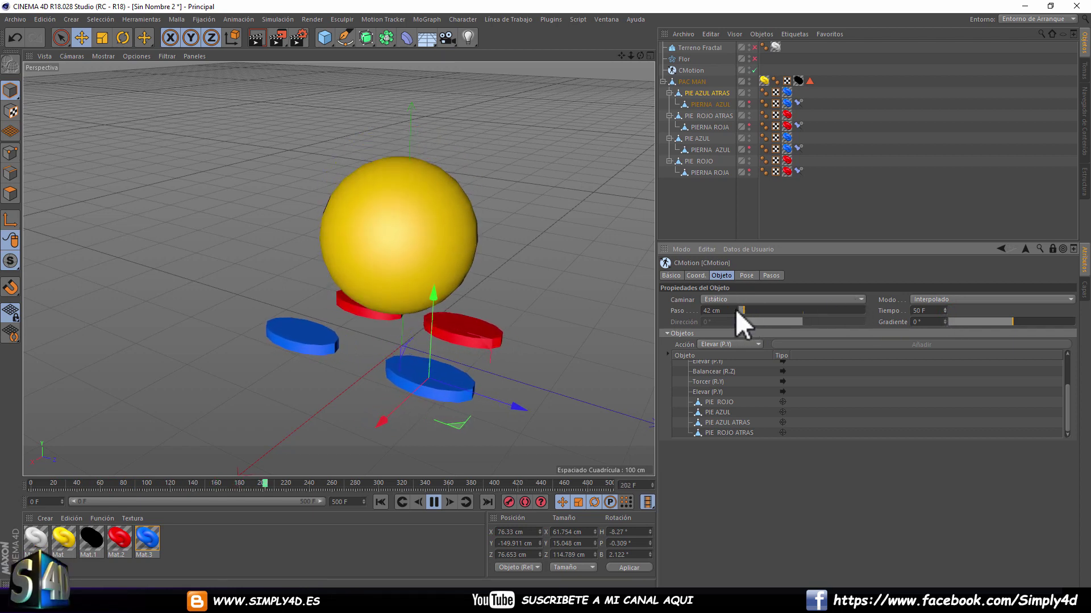
drag(735, 310, 735, 306)
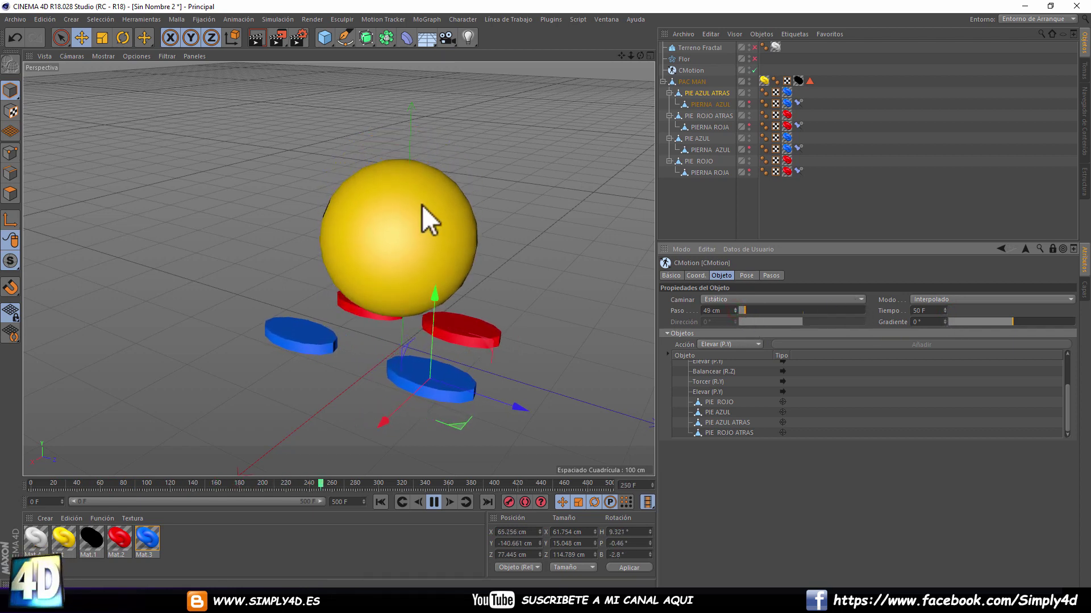
alt+drag(421, 205, 359, 200)
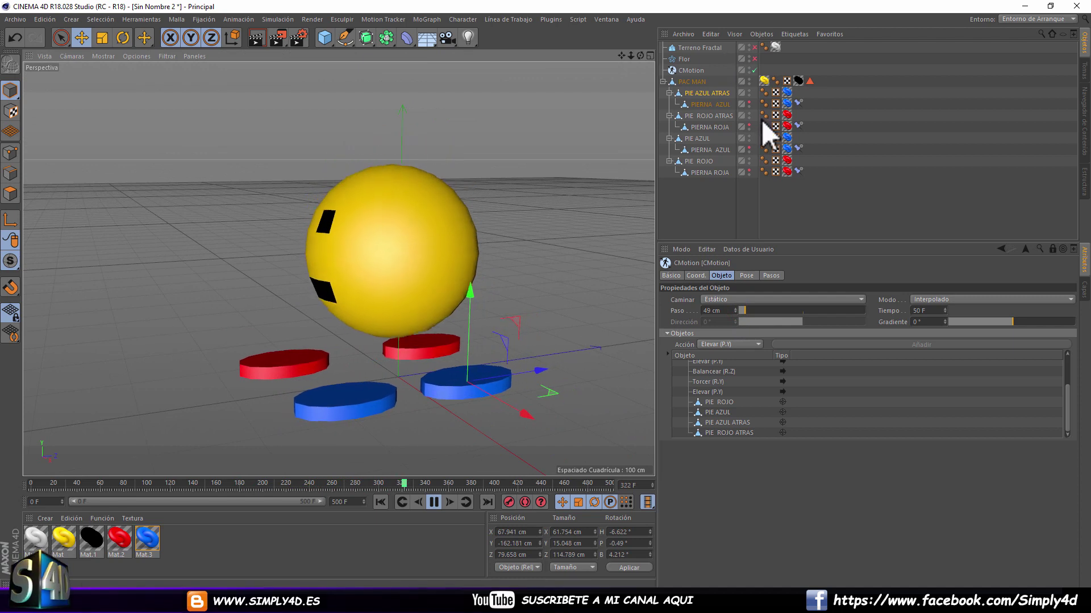
- Unhide the four PIERNA leg cylinders in the viewport
click(748, 103)
click(749, 126)
click(748, 148)
click(750, 171)
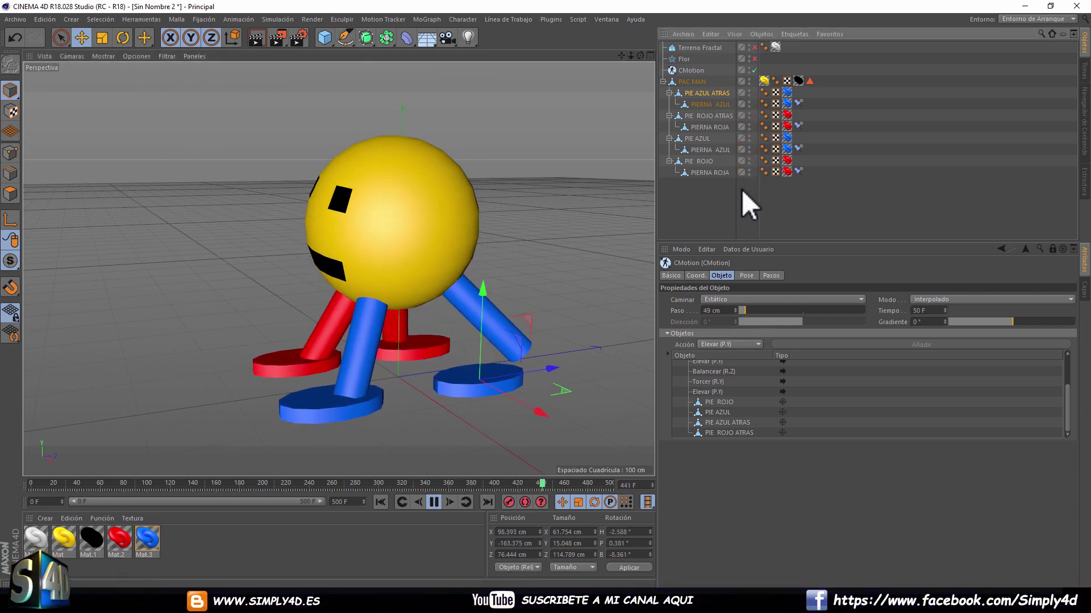
click(708, 210)
mouse_move(520, 209)
alt+mouse_down()
mouse_move(633, 207)
mouse_move(435, 213)
mouse_move(403, 199)
mouse_move(547, 212)
alt+mouse_up()
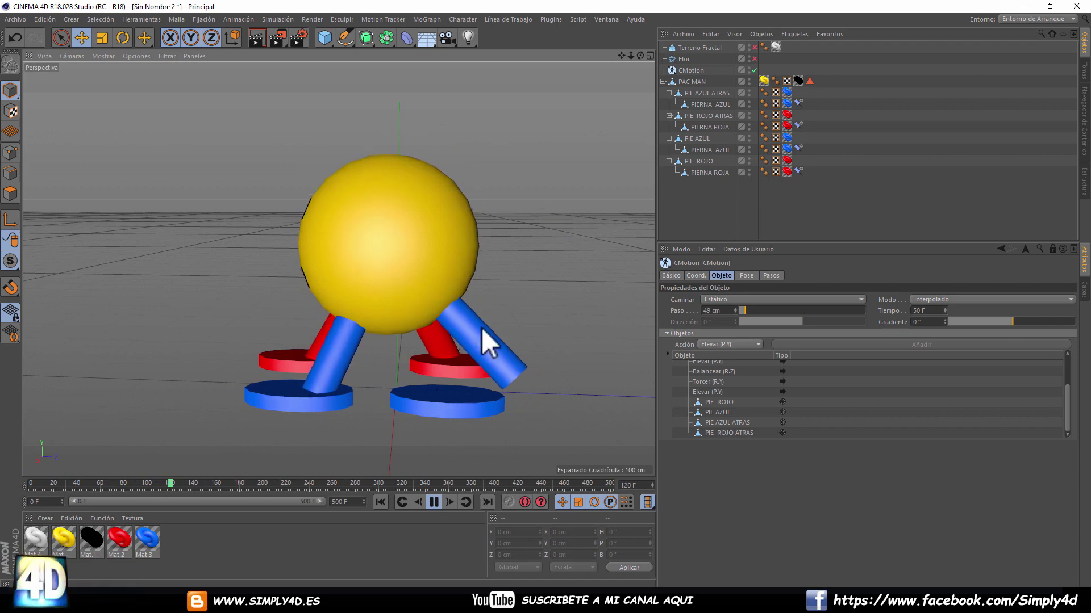
- Try adding Elevar to all four feet, undo it, and view Torcer (R.Y) settings
click(723, 403)
drag(723, 401, 730, 431)
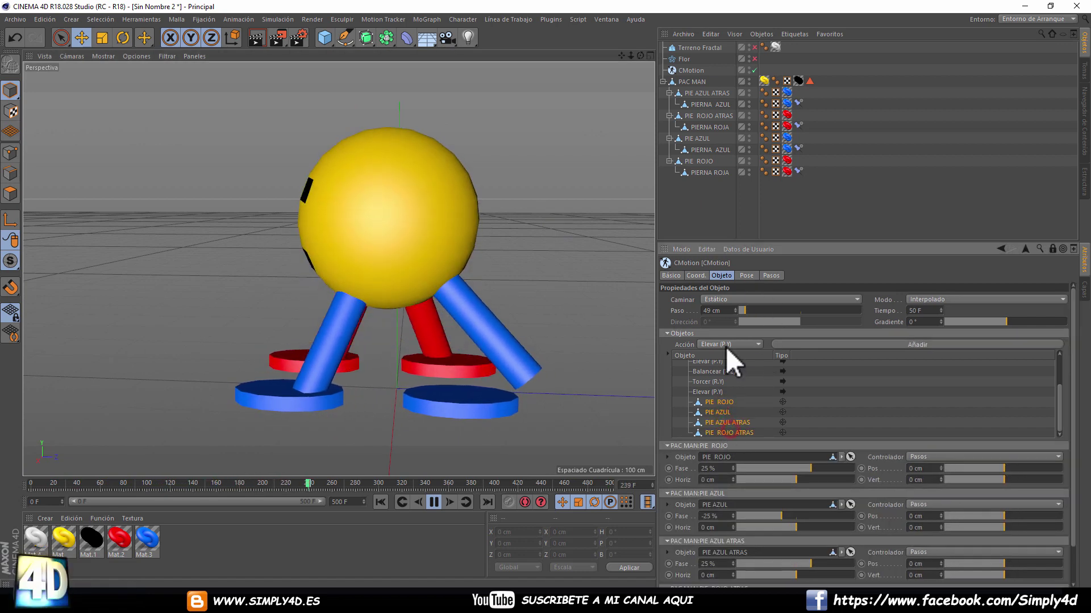
click(813, 344)
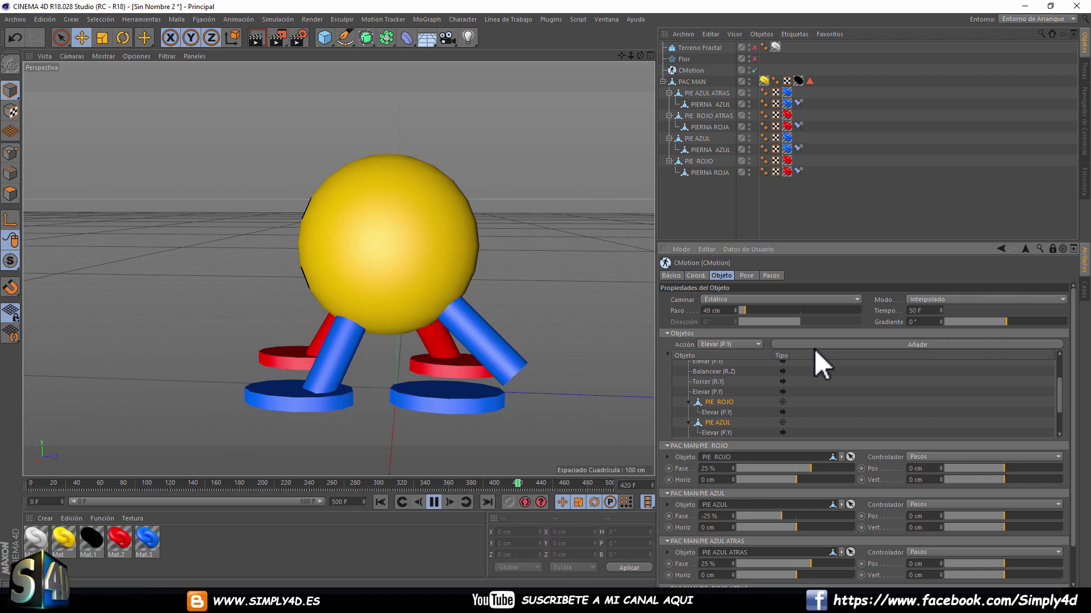
key(ctrl+z)
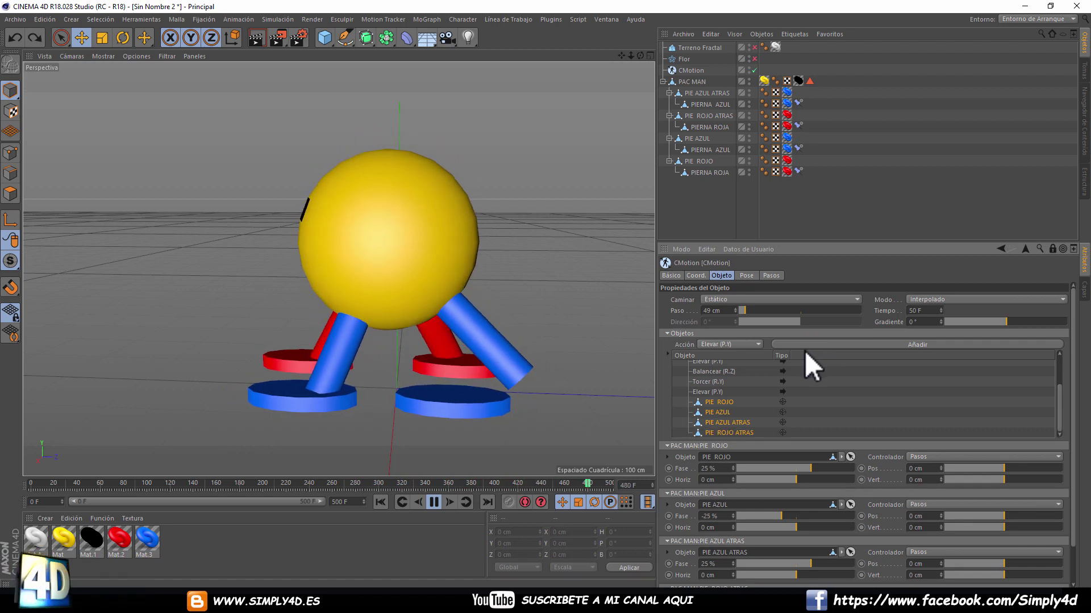
click(872, 382)
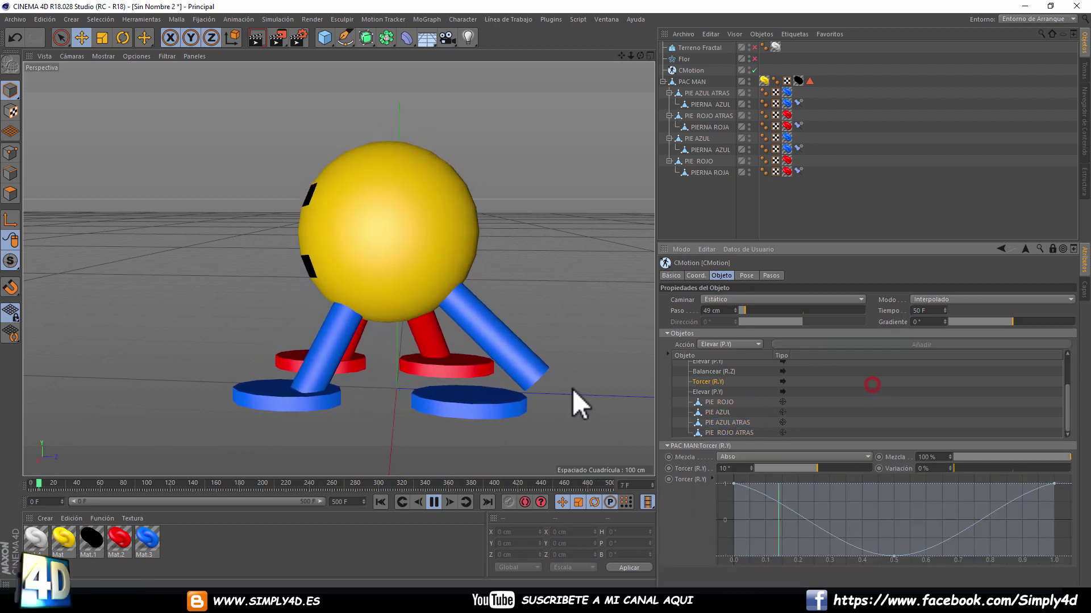
- Stop playback at frame 42, disable CMotion, and move PIE AZUL ATRAS to X 70 cm
click(433, 502)
click(703, 173)
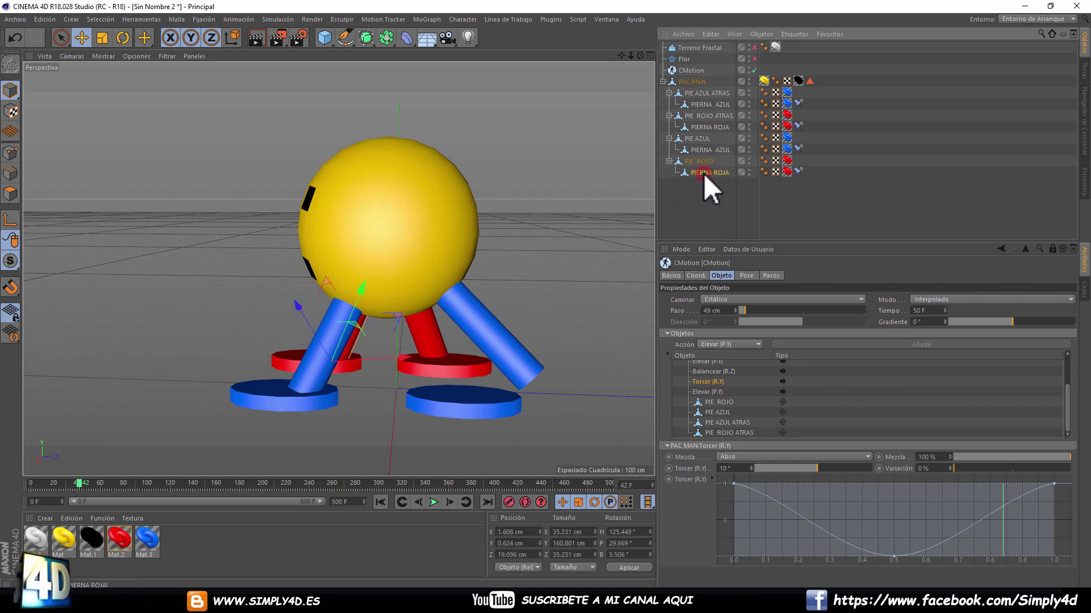
click(700, 161)
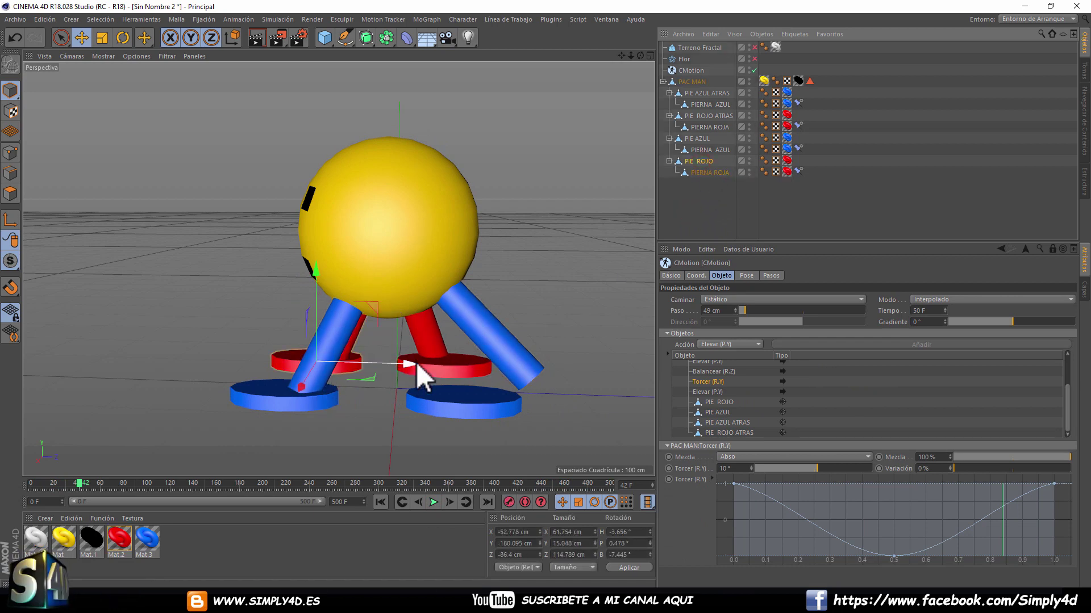
click(702, 94)
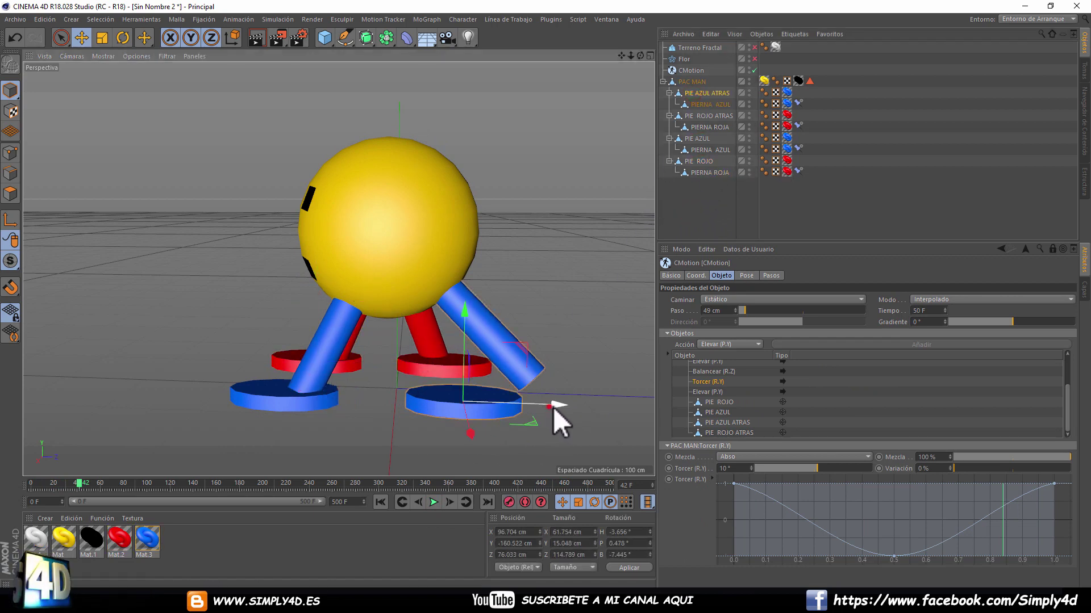
click(754, 70)
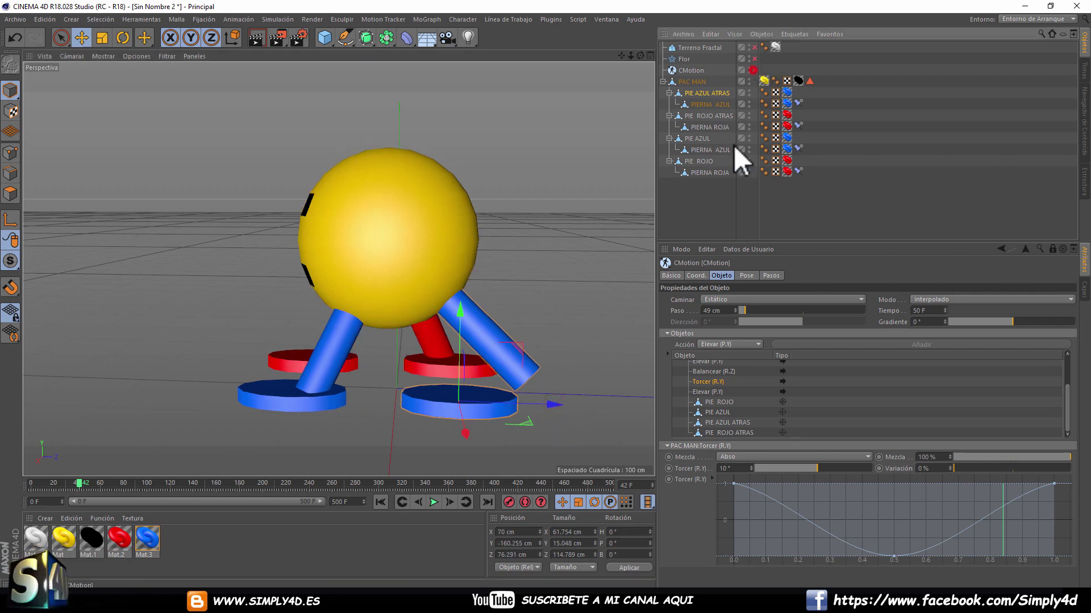
mouse_move(551, 405)
mouse_down()
mouse_move(420, 389)
mouse_move(527, 380)
mouse_up()
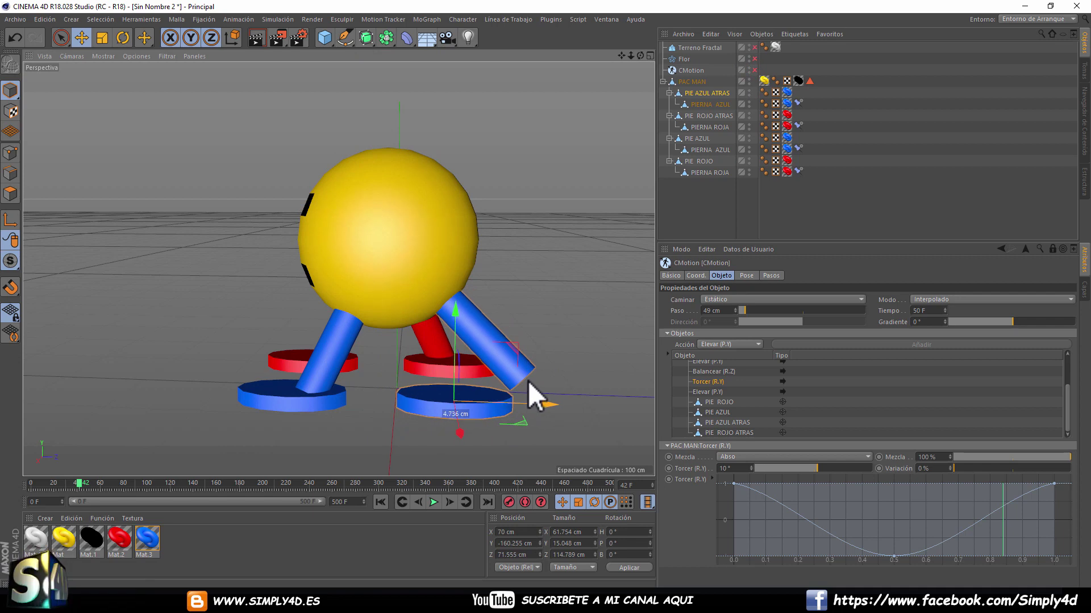
- Undo the foot move and shift both PIERNA legs sideways and down
key(ctrl+z)
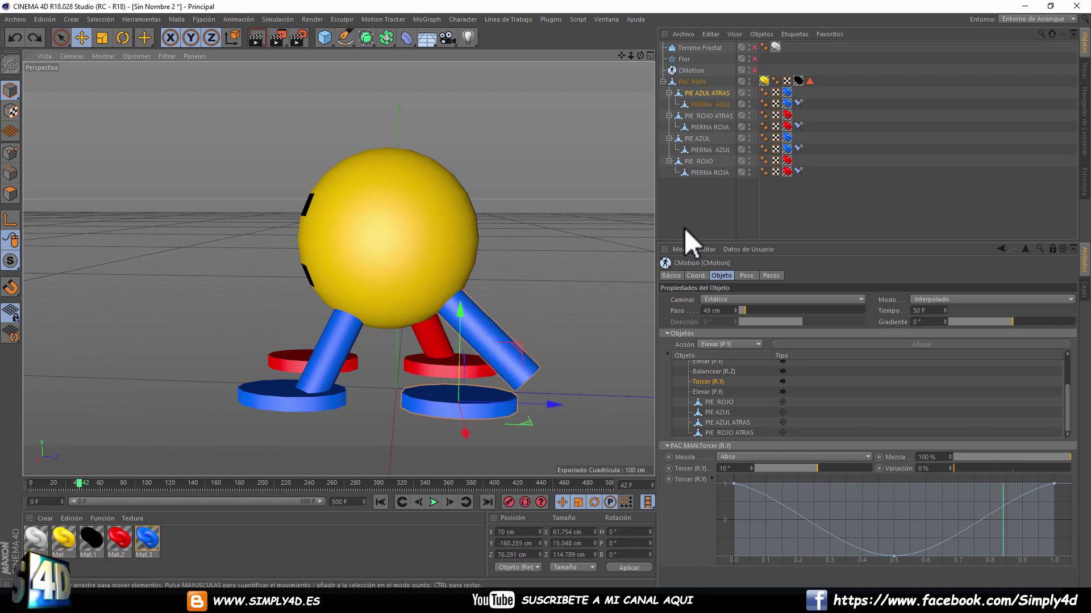
click(716, 106)
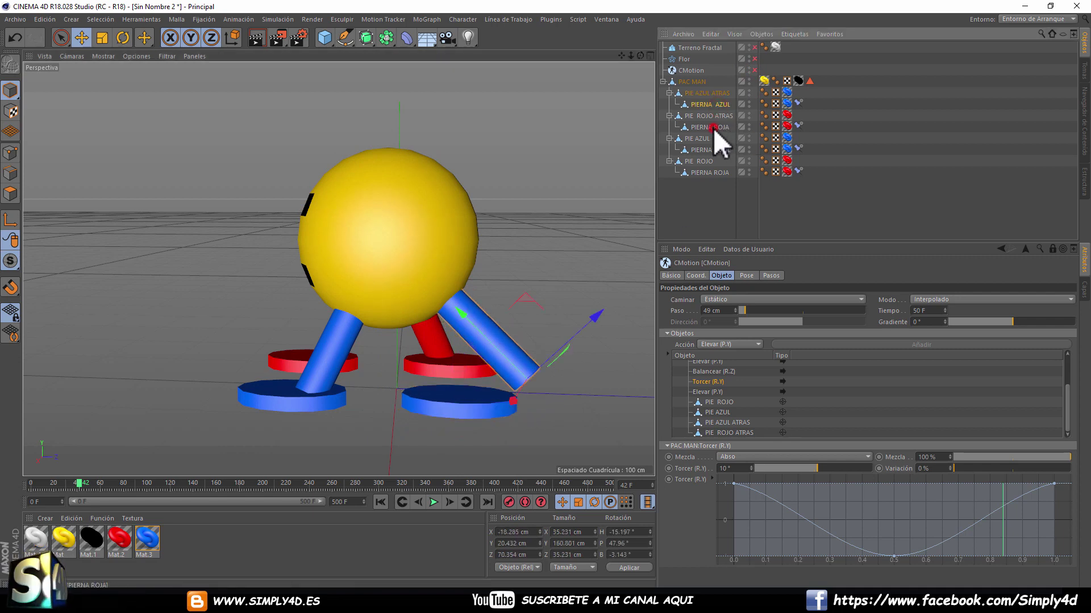
ctrl+click(713, 127)
drag(574, 374, 538, 377)
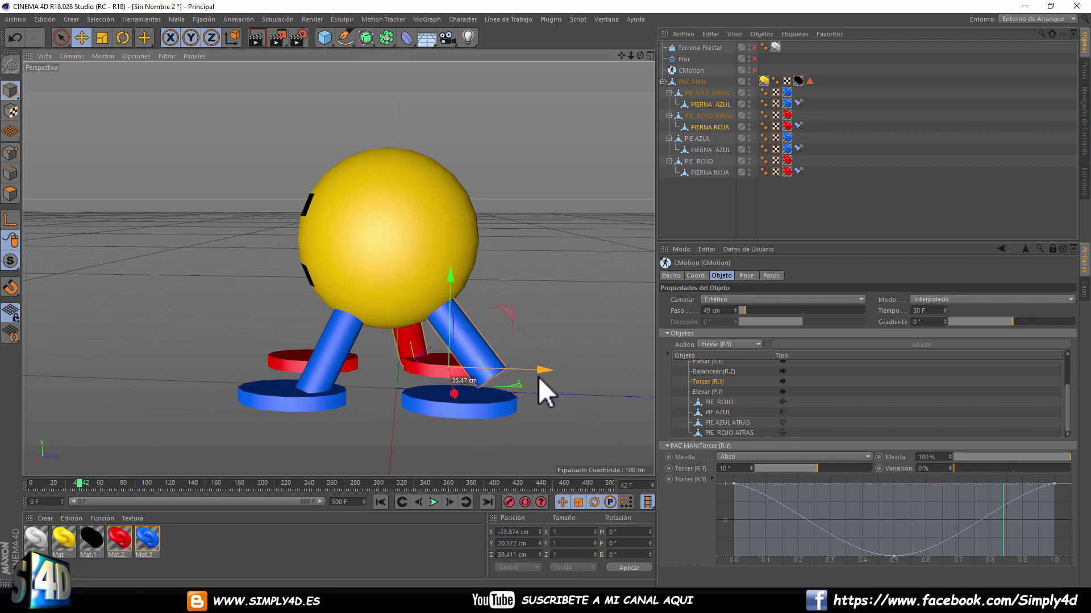
drag(449, 292, 449, 305)
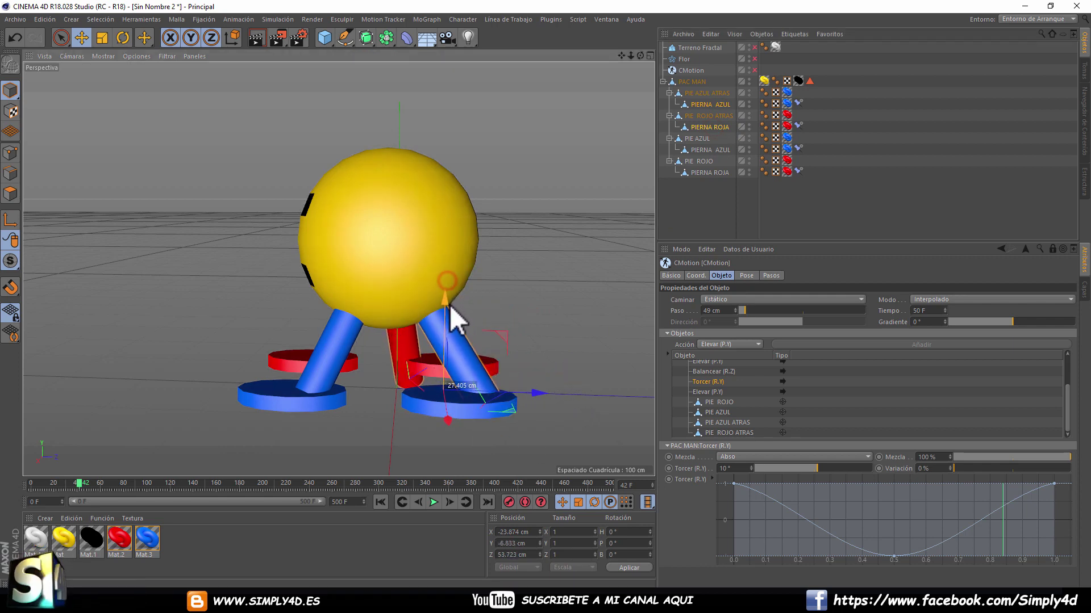
- Reposition the red leg and the blue front leg in world coordinates
click(394, 344)
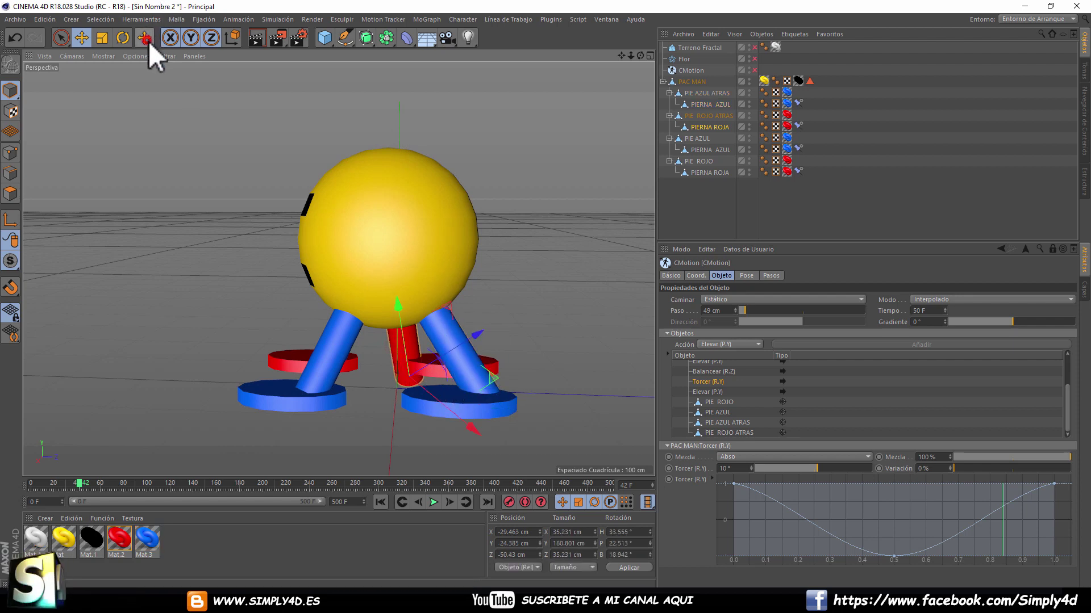
click(230, 37)
mouse_move(408, 253)
mouse_down()
mouse_move(562, 354)
mouse_move(526, 252)
mouse_move(431, 180)
mouse_move(441, 189)
mouse_up()
mouse_move(455, 329)
mouse_down()
mouse_move(449, 299)
mouse_move(434, 350)
mouse_move(400, 335)
mouse_up()
click(229, 330)
mouse_move(230, 329)
mouse_down()
mouse_move(209, 325)
mouse_move(243, 304)
mouse_up()
mouse_move(440, 312)
alt+mouse_down()
mouse_move(323, 245)
mouse_move(158, 246)
mouse_move(226, 244)
mouse_move(239, 230)
alt+mouse_up()
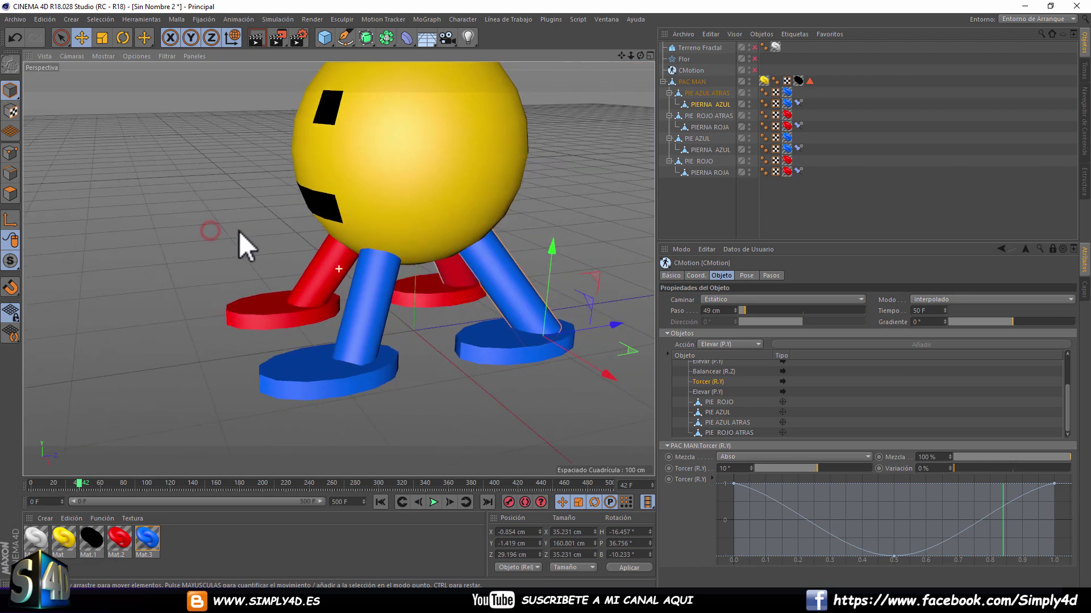
- Re-enable CMotion, play and stop the walk, and rewind to frame 0
click(754, 70)
click(433, 502)
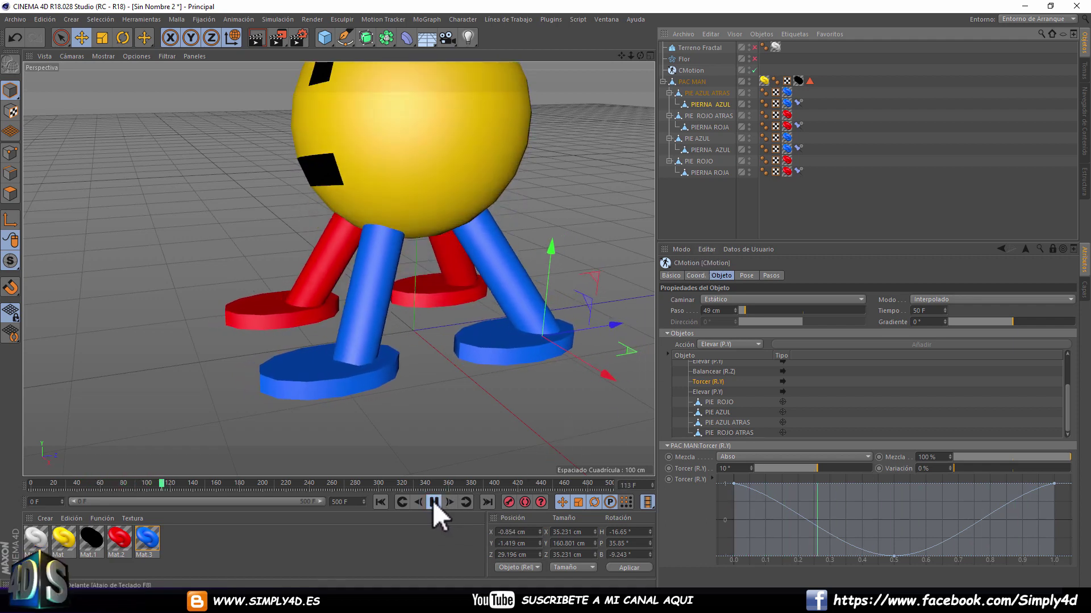
click(432, 502)
drag(118, 482, 31, 482)
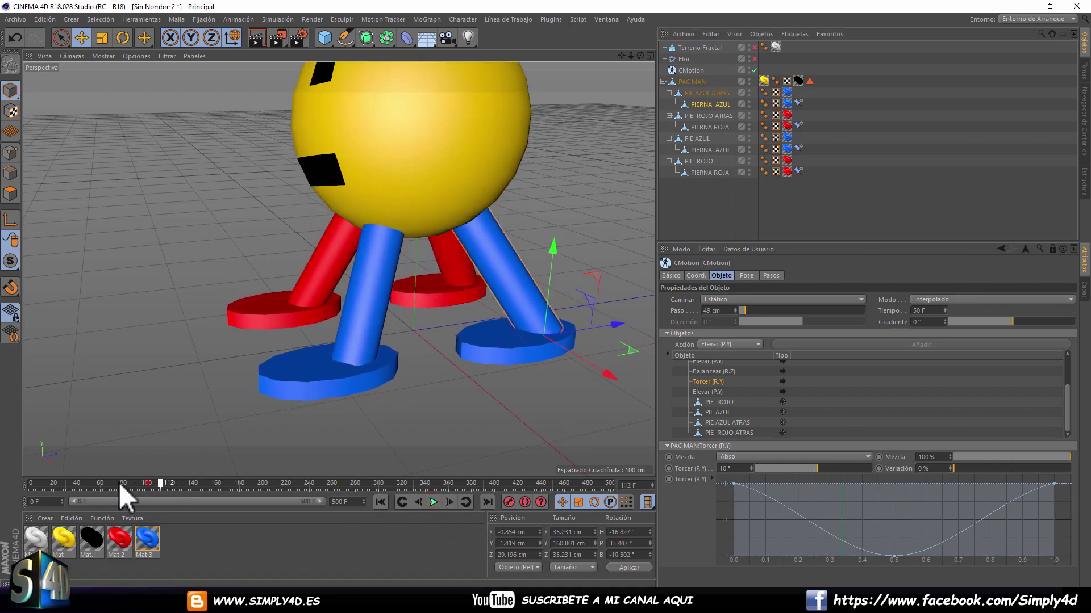
click(705, 200)
mouse_move(466, 200)
alt+mouse_down()
mouse_move(466, 186)
mouse_move(585, 250)
alt+mouse_up()
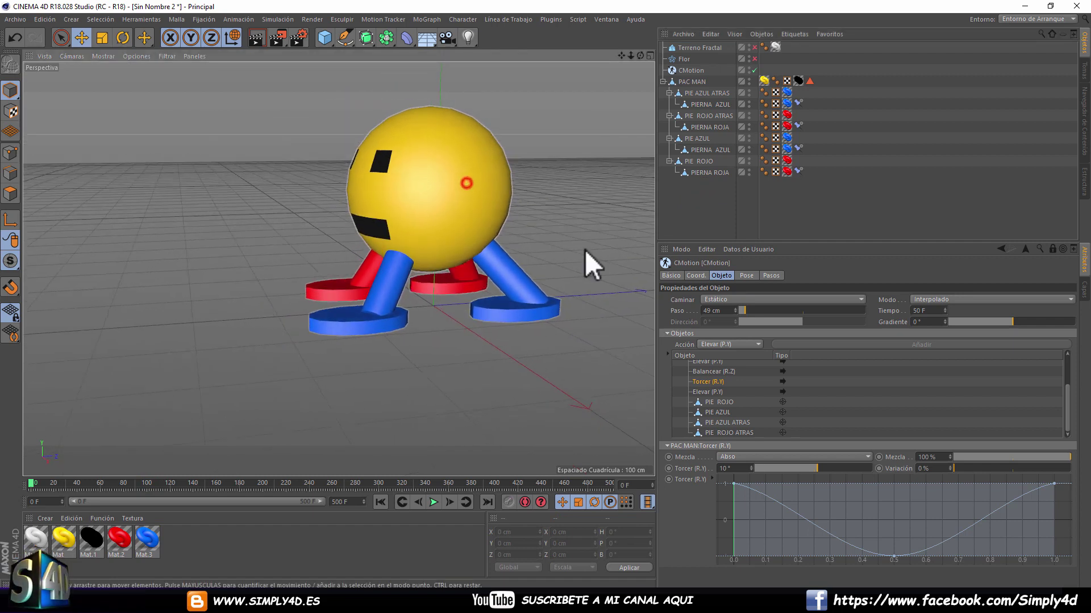
- Add Elevar (P.Y) lift actions to PIE ROJO and PIE AZUL in CMotion
click(780, 238)
drag(789, 239, 789, 201)
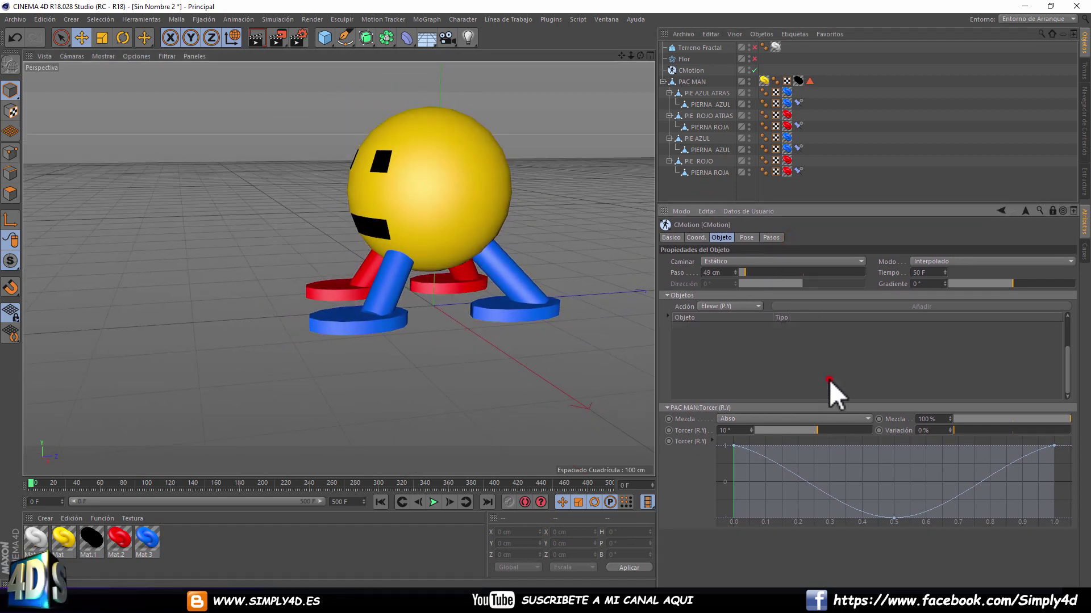
click(739, 384)
click(714, 363)
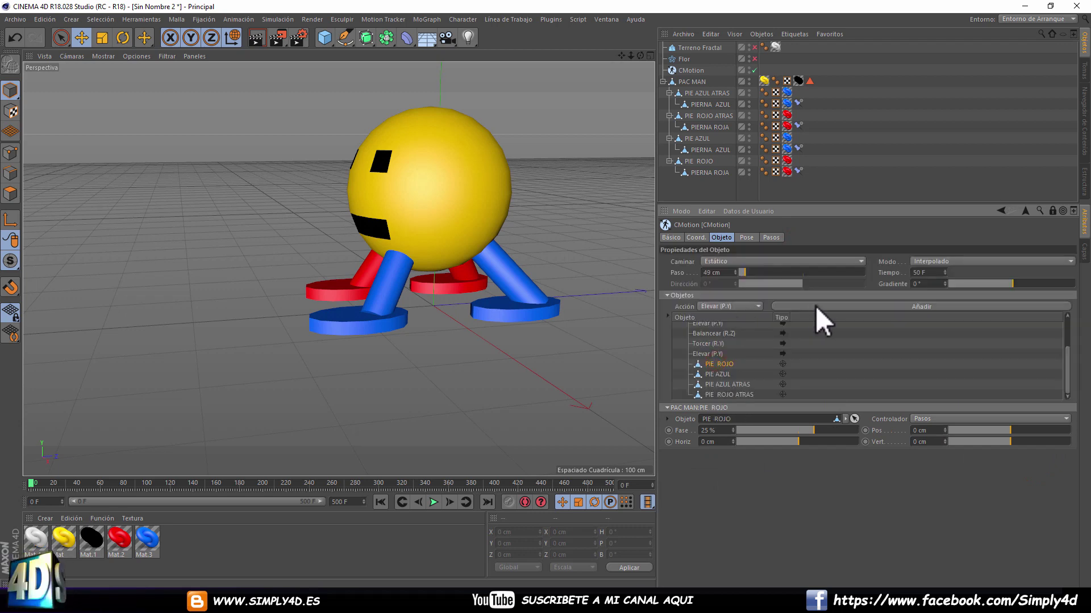
click(853, 305)
click(724, 375)
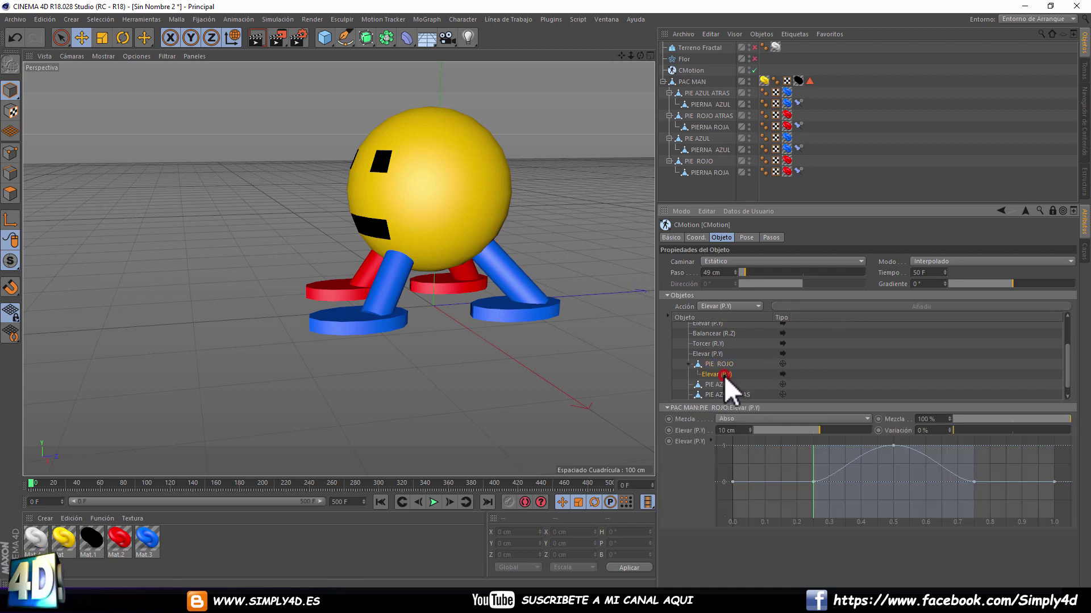
click(719, 384)
click(892, 308)
click(725, 375)
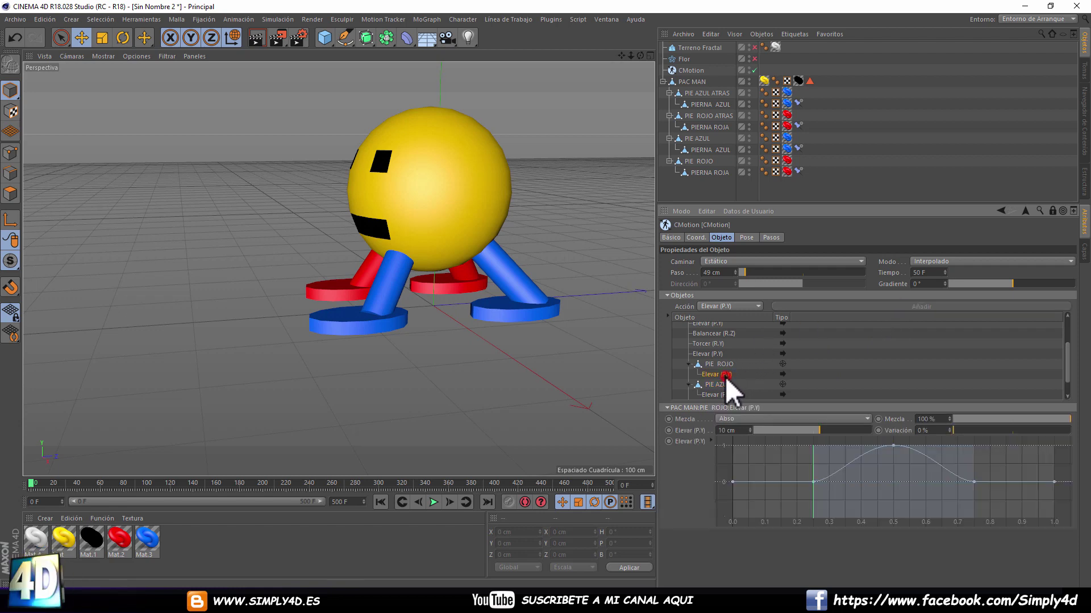
- Set the lift height to 50 cm and test it by playing the animation
double_click(730, 430)
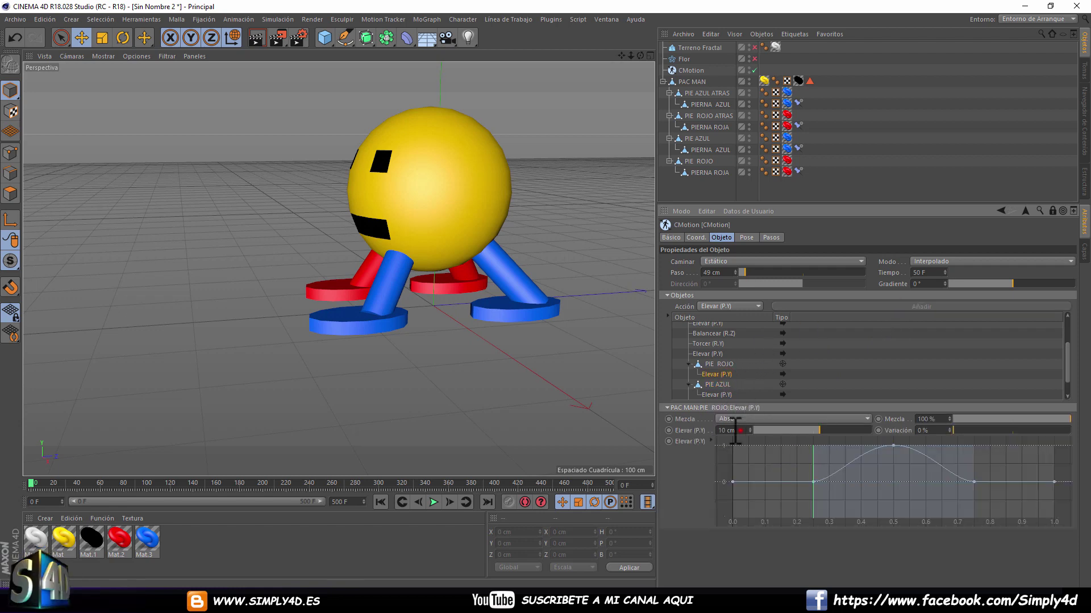
text(50)
click(726, 393)
double_click(737, 431)
key(Return)
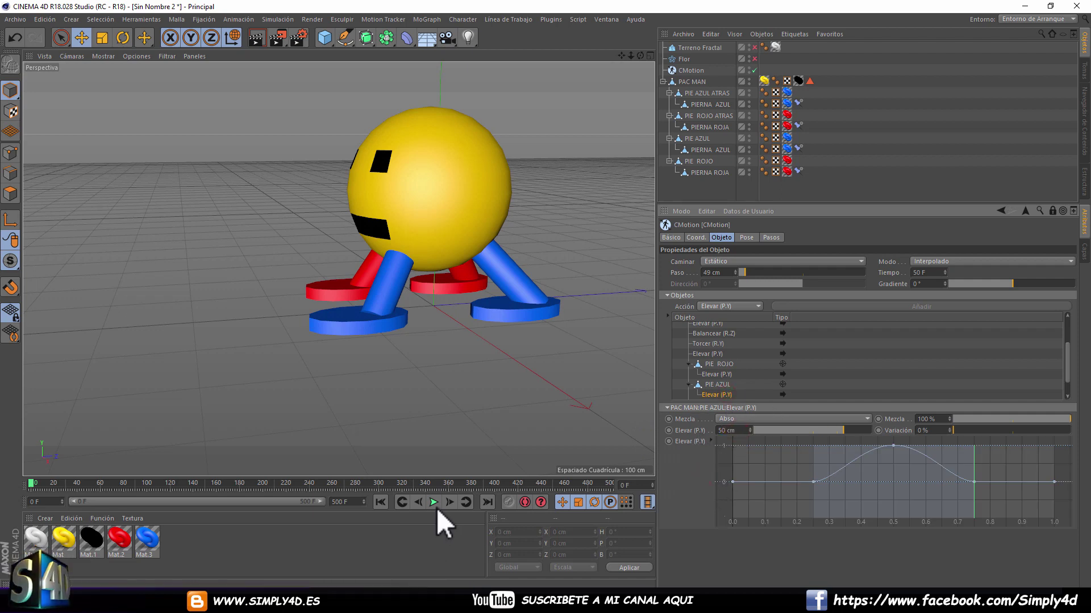
click(433, 502)
click(432, 502)
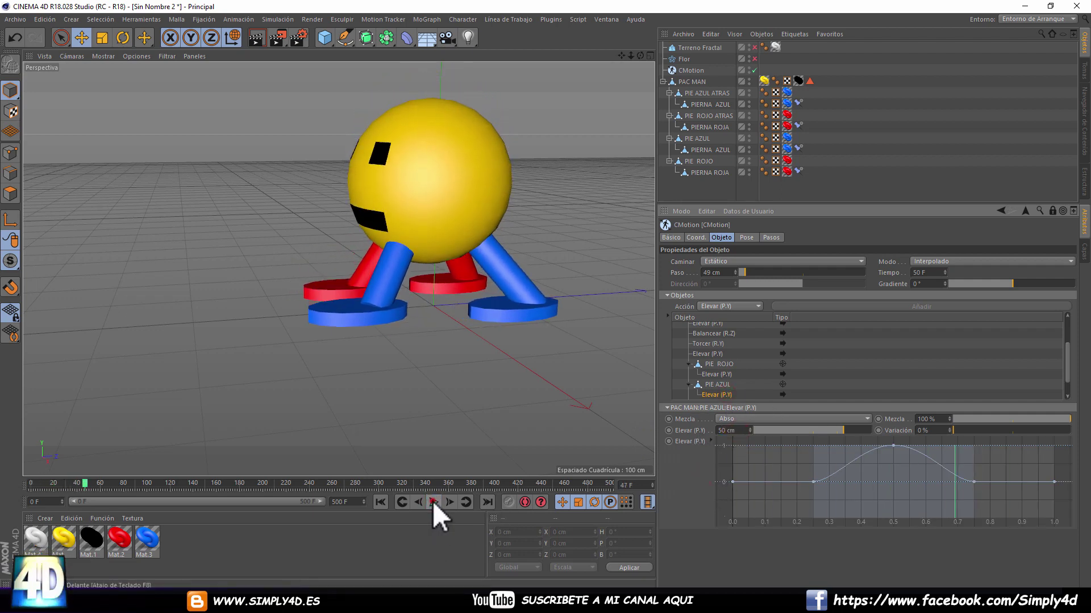
drag(1068, 355, 1067, 361)
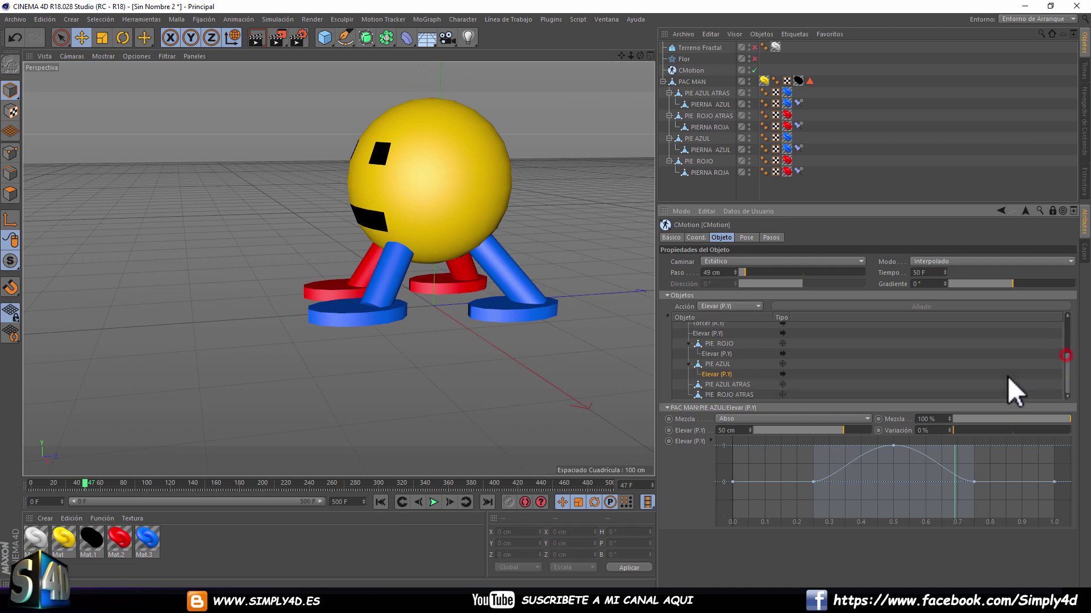
- Add Elevar lift actions to the back feet PIE AZUL ATRAS and PIE ROJO ATRAS
click(738, 383)
click(731, 307)
click(795, 314)
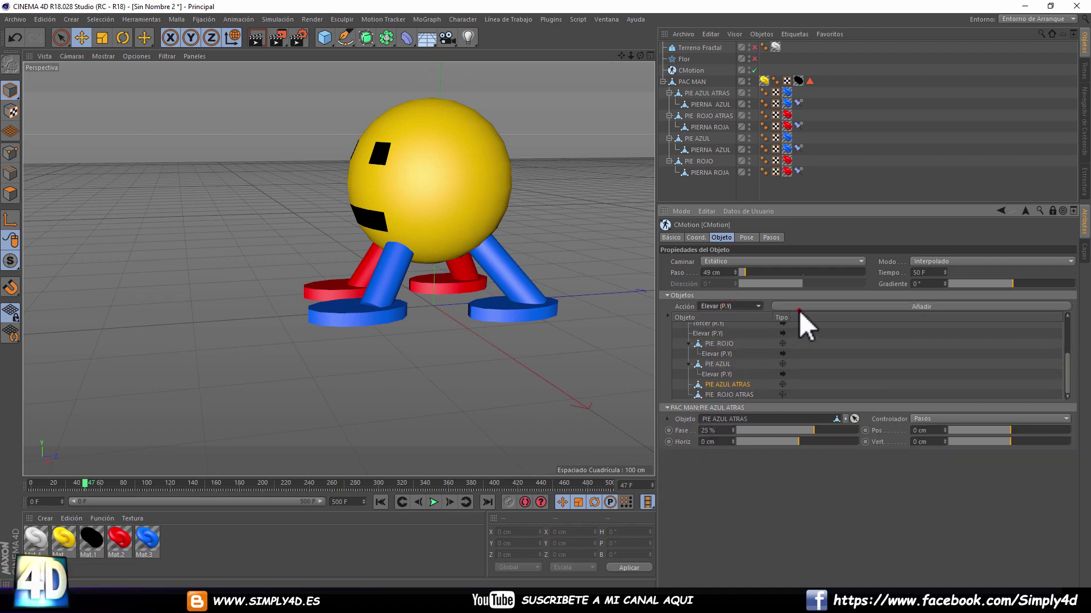
drag(1066, 367, 1062, 391)
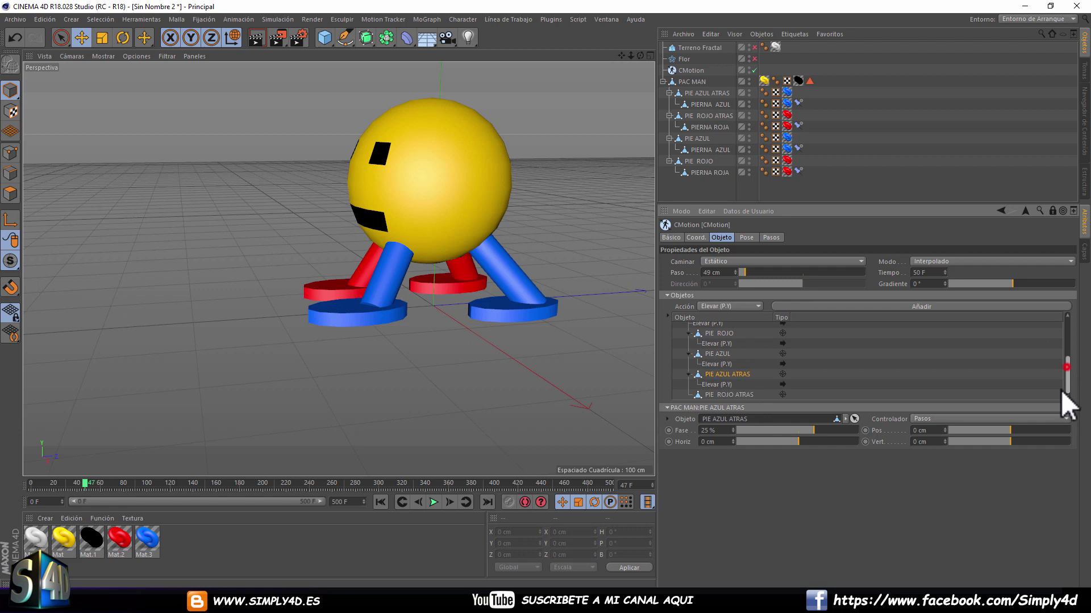
click(717, 394)
click(727, 307)
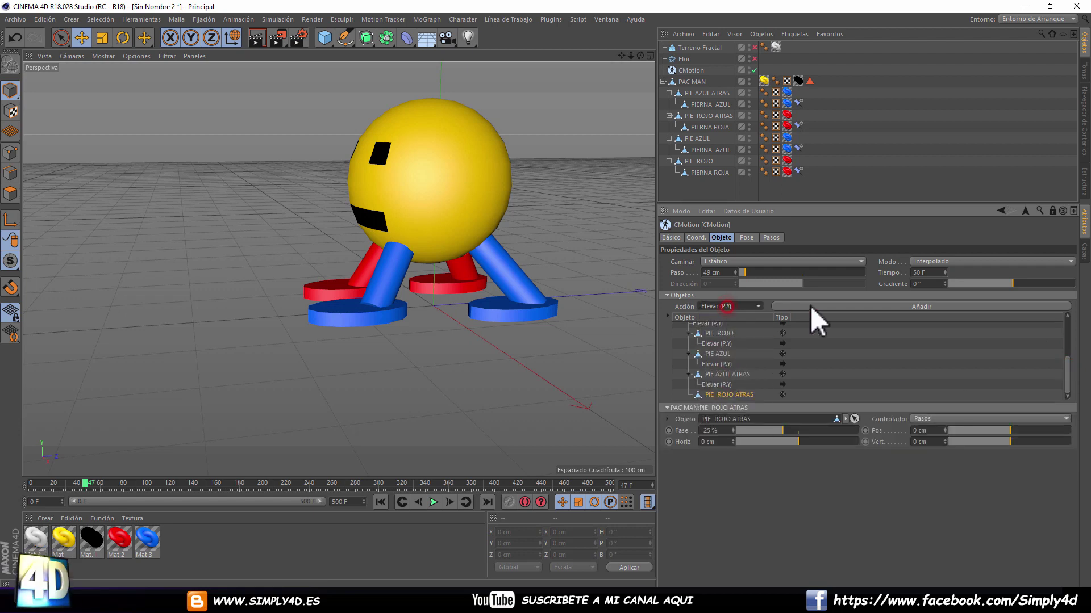
click(831, 305)
drag(1067, 358, 1069, 376)
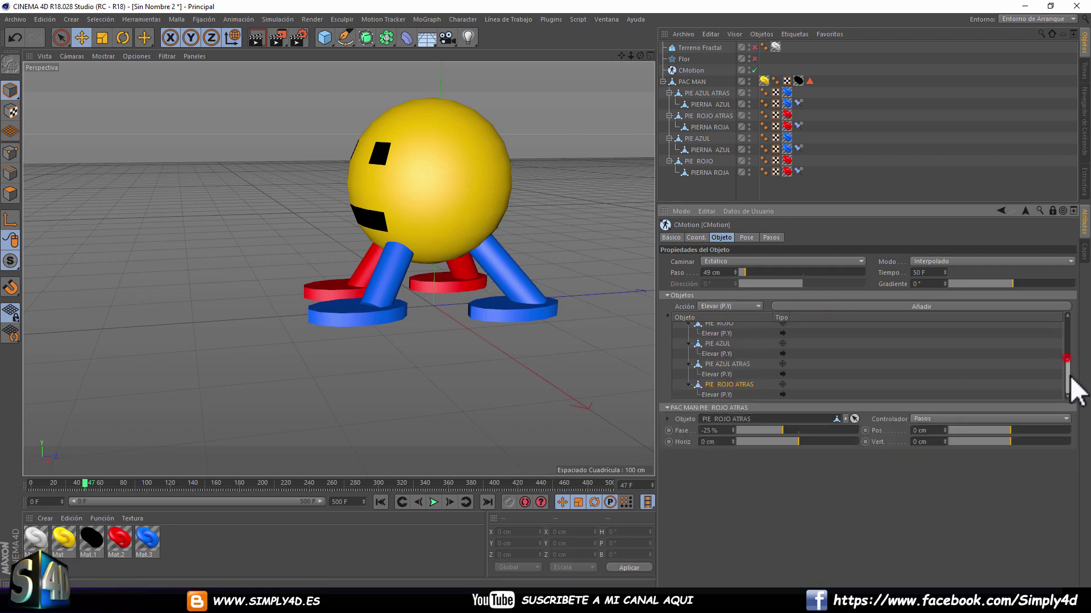
- Check both back feet's lift actions and play the walk
click(718, 394)
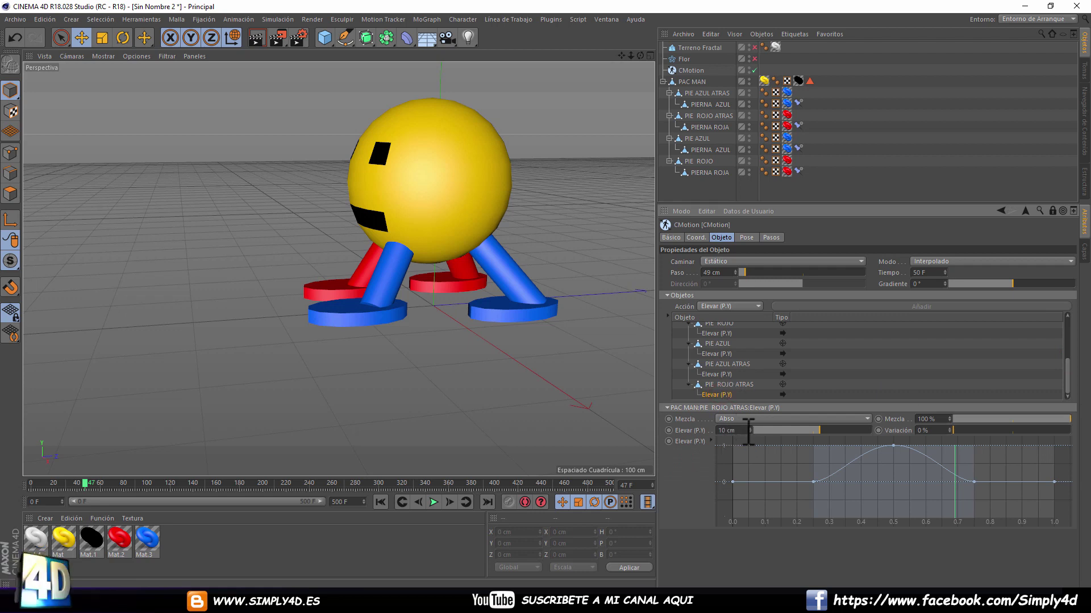
click(720, 374)
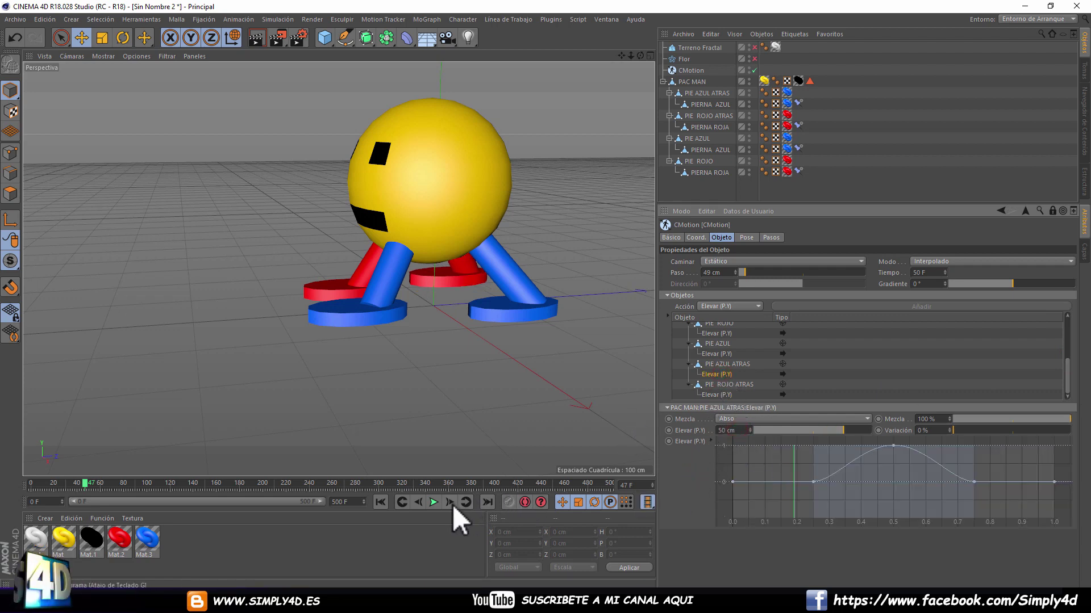
click(432, 502)
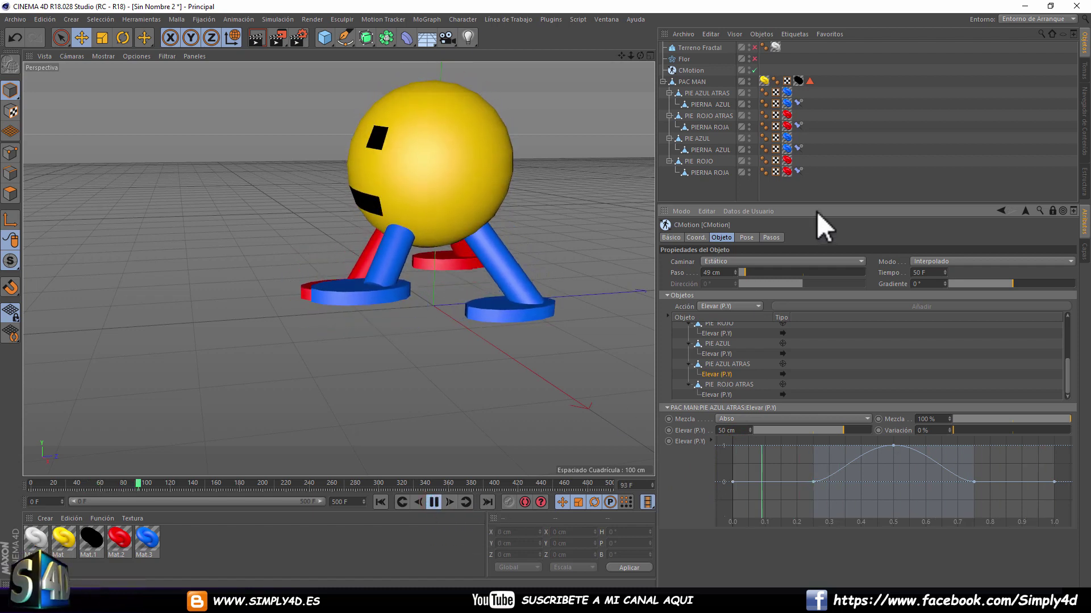
- Set CMotion to walk along the Flor path, enable Terreno Fractal, and frame PAC MAN
click(681, 71)
click(716, 263)
click(717, 294)
click(718, 193)
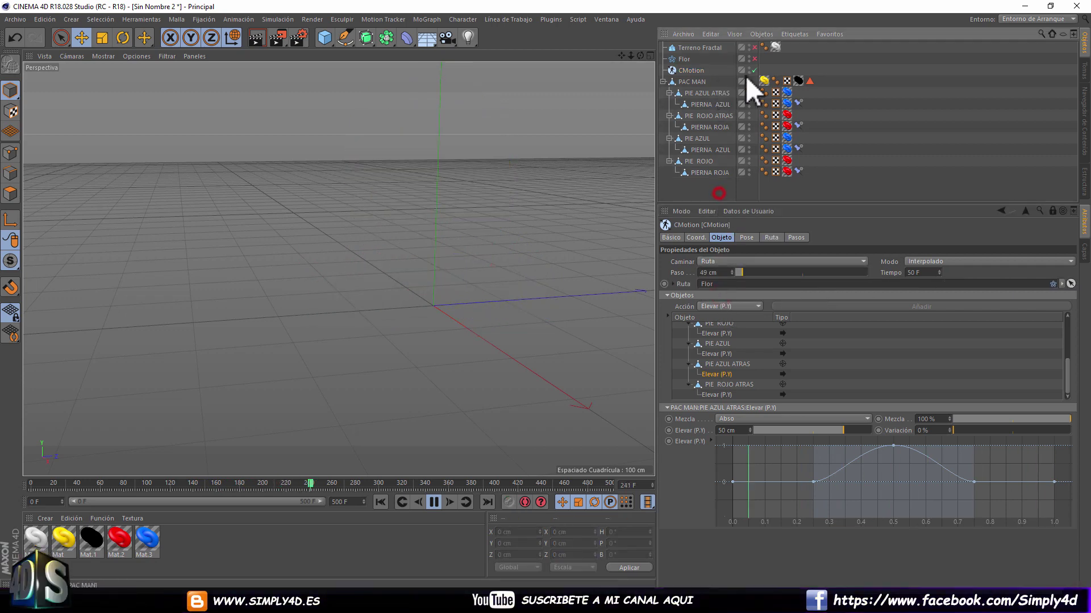
click(754, 47)
alt+drag(554, 179, 445, 253)
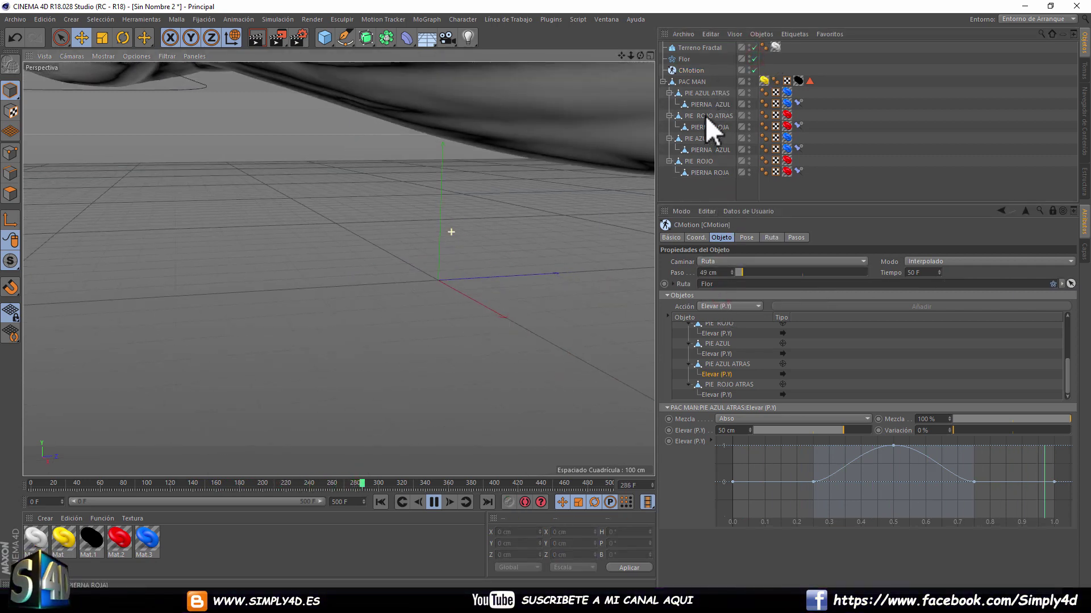
click(695, 83)
key(o)
mouse_move(396, 248)
alt+mouse_down()
mouse_move(468, 233)
mouse_move(521, 251)
mouse_move(410, 217)
mouse_move(528, 225)
alt+mouse_up()
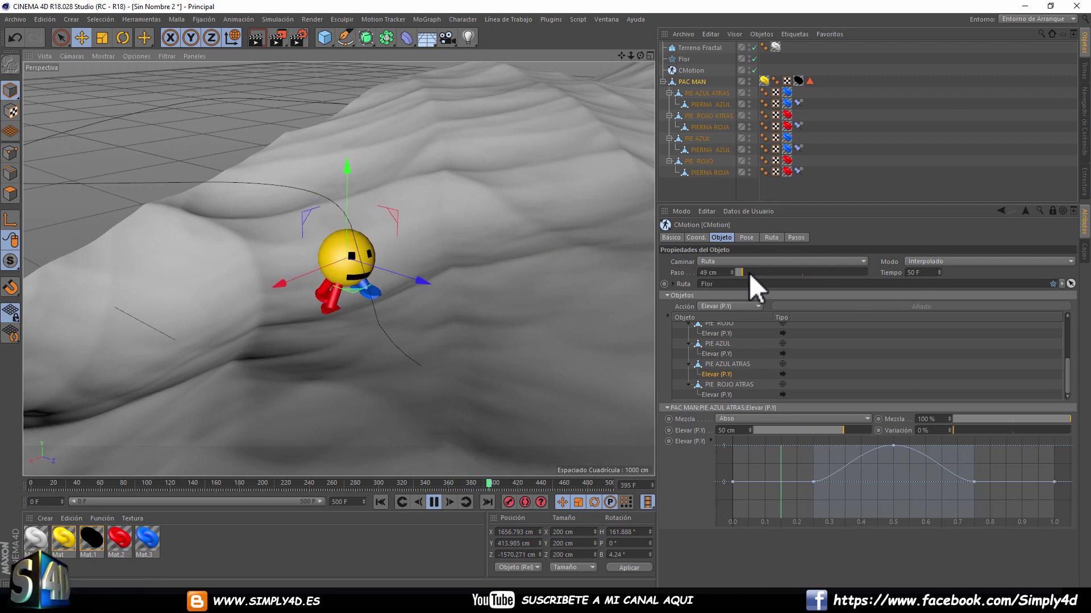
- Adjust CMotion Tiempo to 32 F and Paso to 113 cm
drag(939, 272, 929, 273)
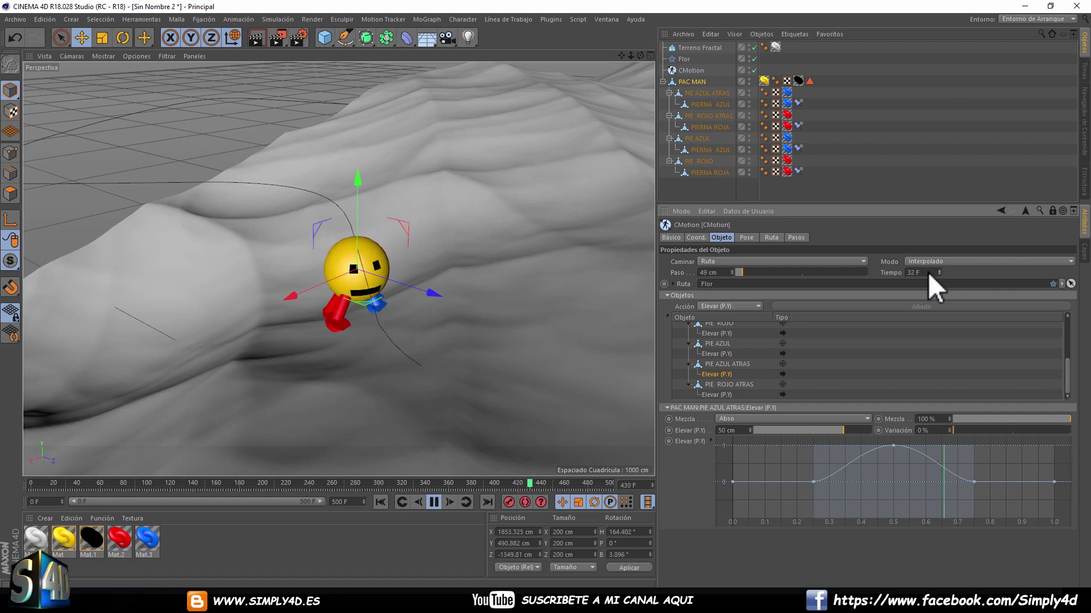
drag(748, 272, 750, 271)
mouse_move(489, 258)
alt+mouse_down()
mouse_move(495, 280)
mouse_move(386, 227)
mouse_move(392, 211)
alt+mouse_up()
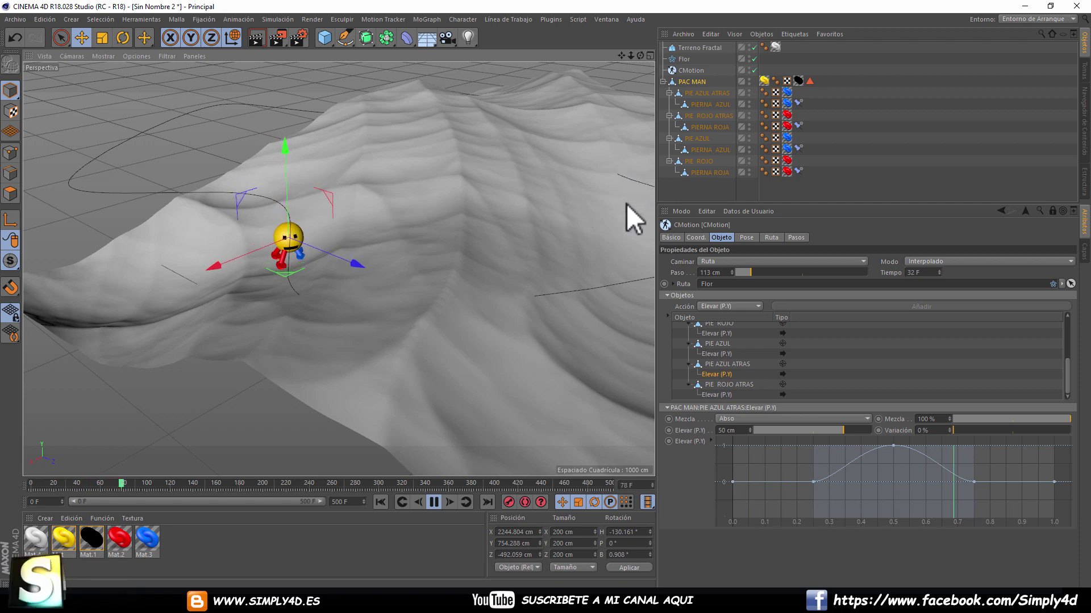
- Shorten the CMotion step time to 20 F and follow Pac-Man walking from a low angle
drag(939, 273, 940, 275)
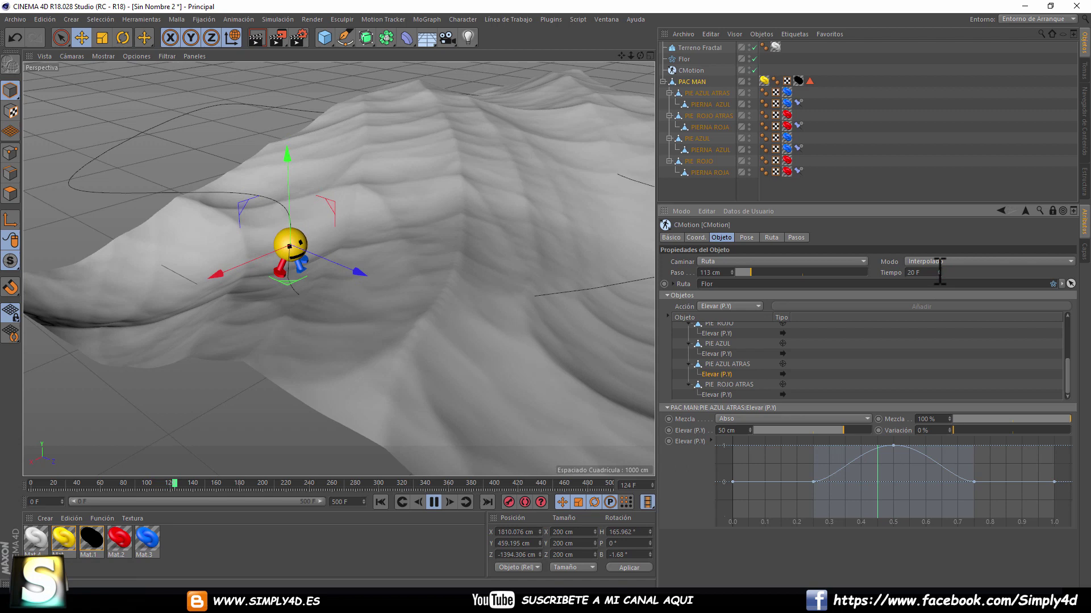
mouse_move(382, 279)
alt+mouse_down()
mouse_move(330, 264)
mouse_move(353, 245)
alt+mouse_up()
scroll(398, 221, up, 2)
scroll(404, 215, up, 2)
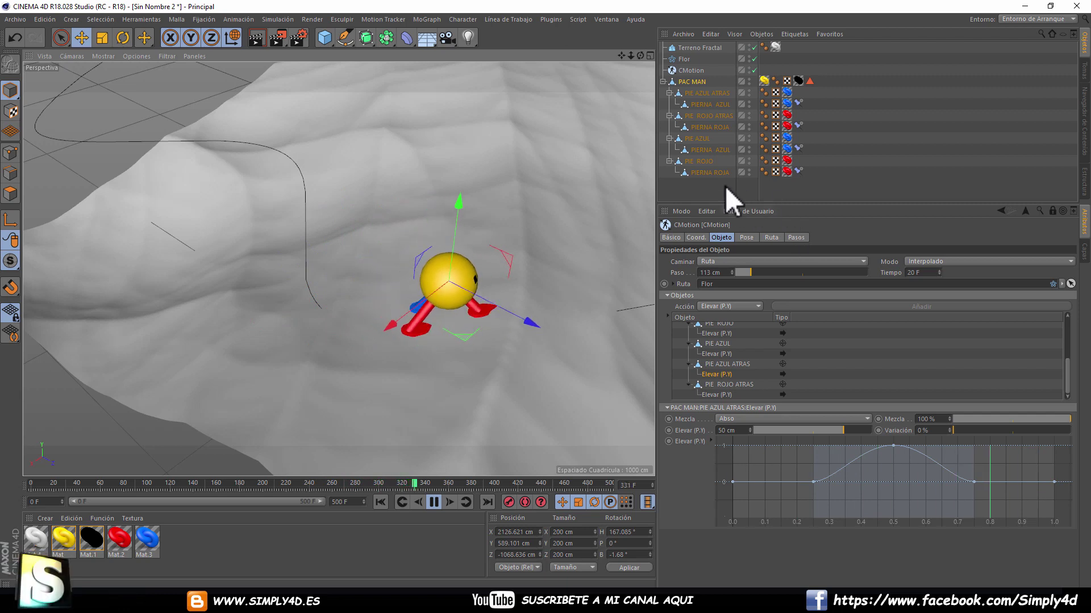
mouse_move(309, 285)
alt+mouse_down()
mouse_move(187, 273)
mouse_move(336, 173)
mouse_move(400, 203)
mouse_move(322, 298)
alt+mouse_up()
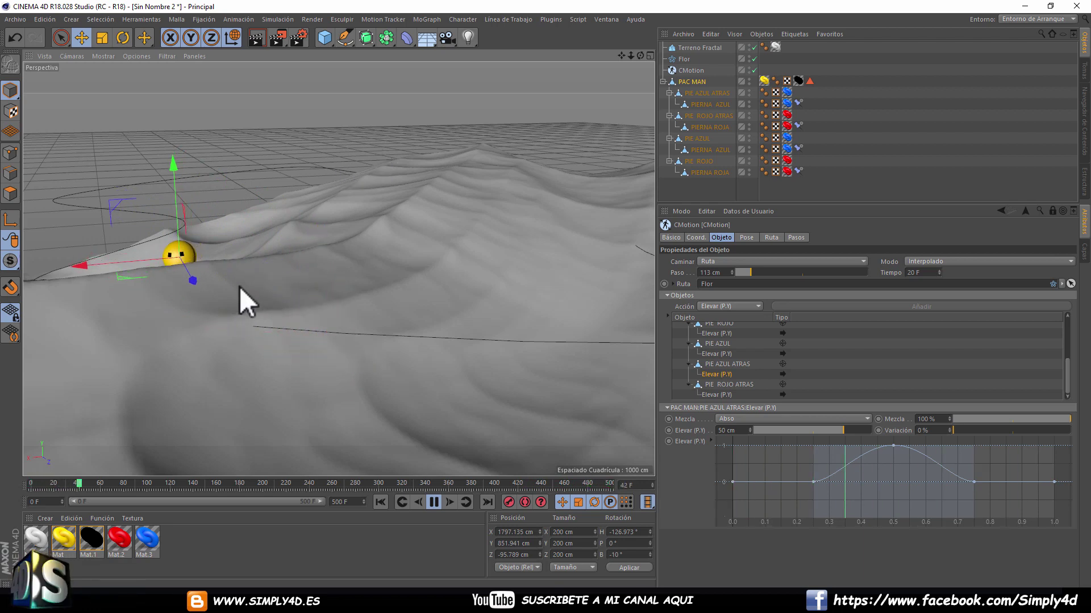
mouse_move(385, 281)
alt+mouse_down()
mouse_move(321, 229)
mouse_move(312, 240)
mouse_move(468, 244)
mouse_move(432, 243)
mouse_move(468, 248)
mouse_move(452, 248)
alt+mouse_up()
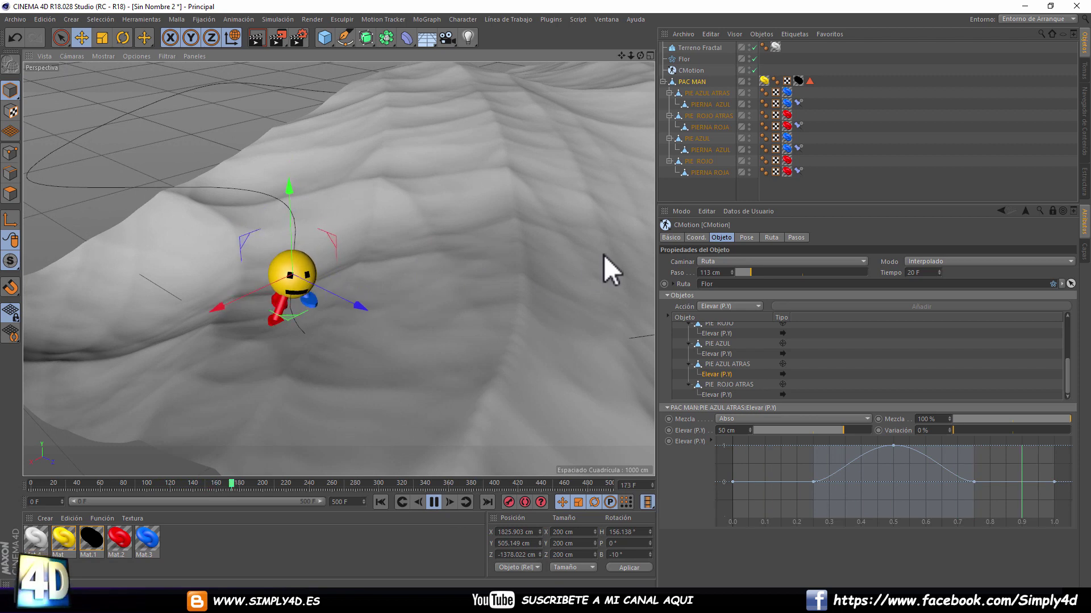
- Pause playback at frame 210 and orbit in close around Pac-Man
click(434, 502)
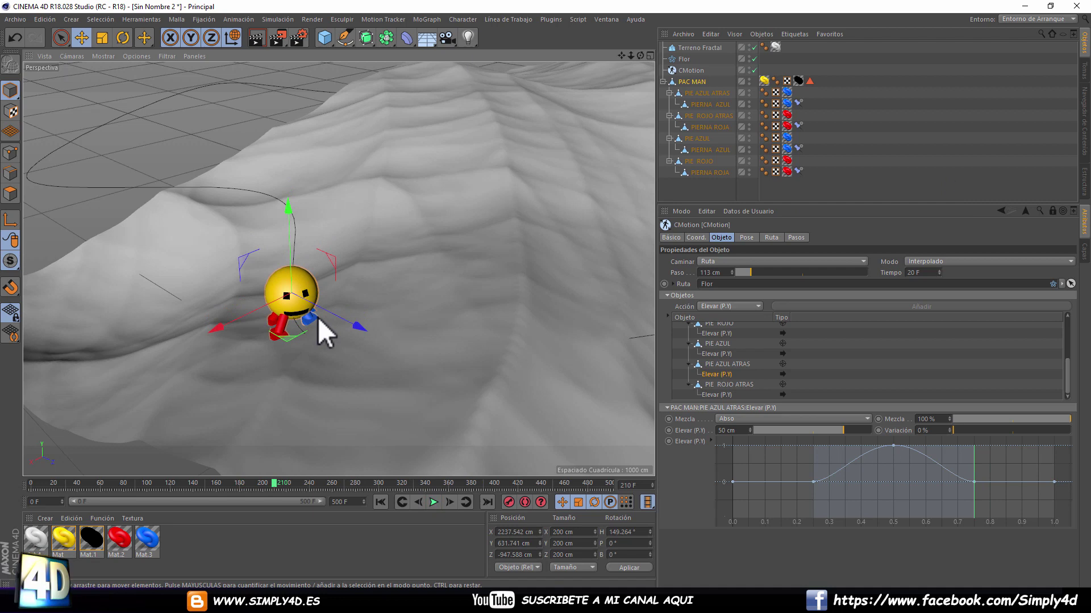
scroll(316, 317, up, 3)
scroll(323, 281, up, 3)
scroll(419, 248, up, 3)
mouse_move(419, 248)
alt+mouse_down()
mouse_move(366, 284)
mouse_move(475, 268)
mouse_move(383, 304)
mouse_move(541, 260)
mouse_move(132, 295)
mouse_move(216, 332)
mouse_move(329, 243)
mouse_move(370, 231)
alt+mouse_up()
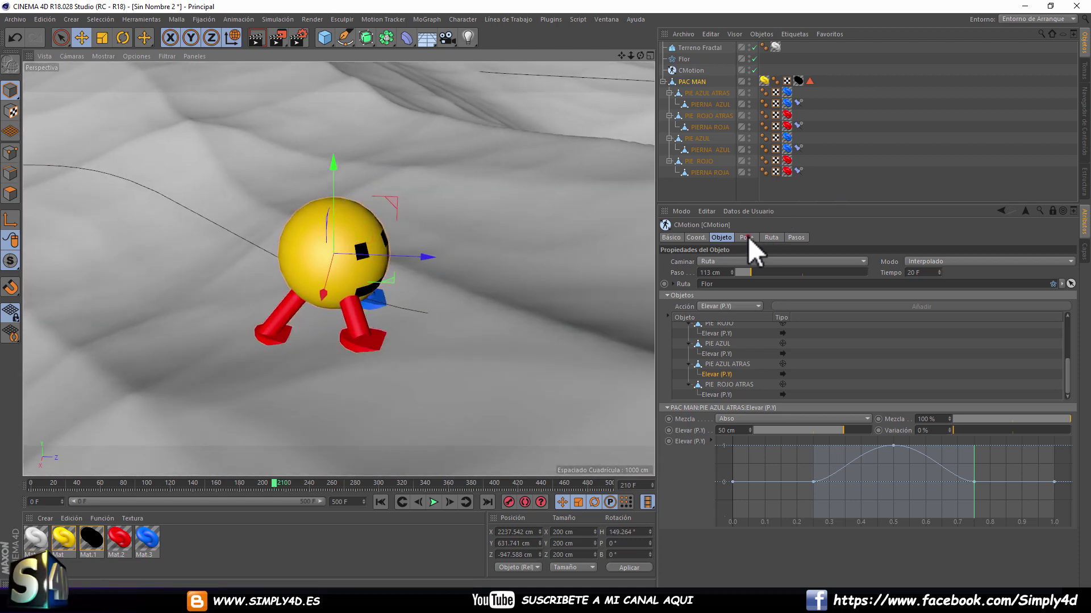
- Set CMotion's Pose base offset to -202 cm, lifting Pac-Man's body high
click(746, 237)
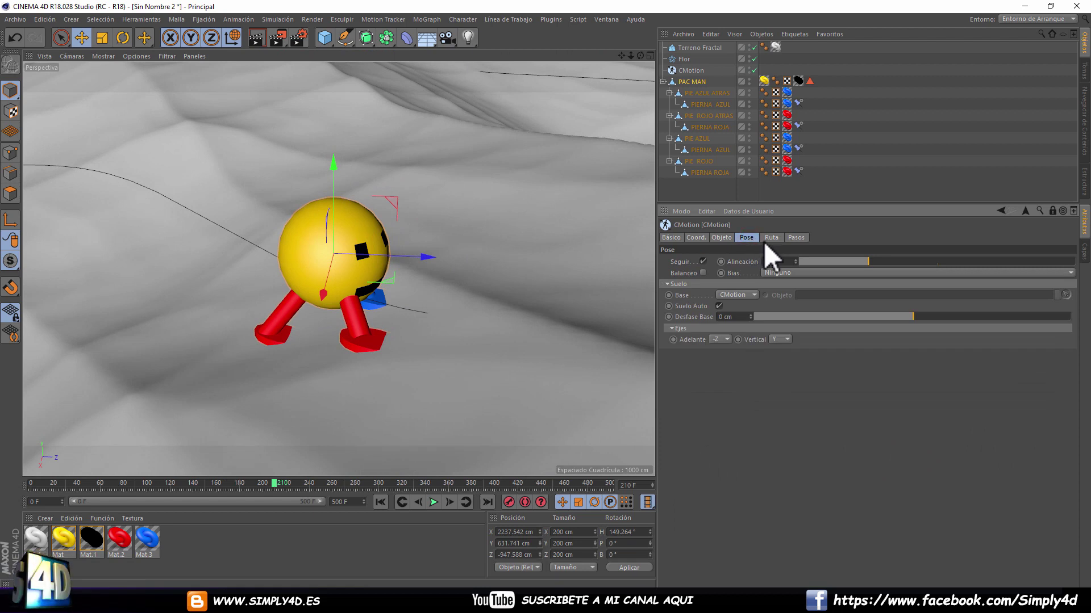
mouse_move(918, 317)
mouse_down()
mouse_move(932, 316)
mouse_move(744, 318)
mouse_move(991, 315)
mouse_move(801, 315)
mouse_move(857, 316)
mouse_up()
mouse_move(427, 307)
alt+mouse_down()
mouse_move(433, 267)
mouse_move(514, 274)
mouse_move(504, 253)
alt+mouse_up()
mouse_move(858, 316)
mouse_down()
mouse_move(885, 316)
mouse_move(680, 315)
mouse_up()
drag(750, 315, 751, 316)
mouse_move(421, 155)
alt+mouse_down()
mouse_move(409, 184)
mouse_move(511, 187)
alt+mouse_up()
- Select the front leg, foot and back red leg pieces in the Object Manager
click(703, 189)
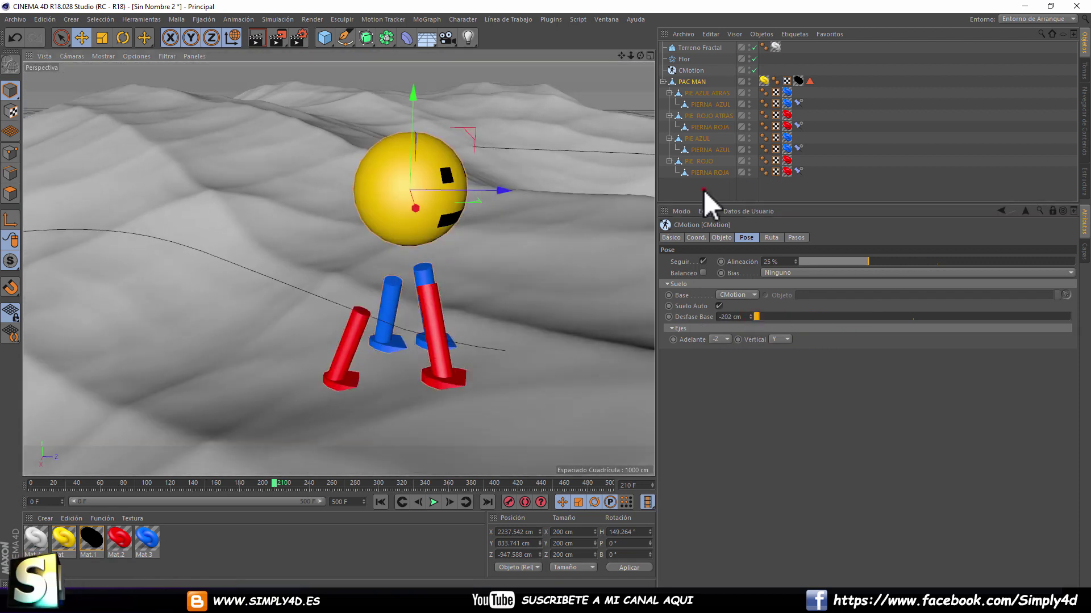
shift+click(711, 150)
shift+click(708, 115)
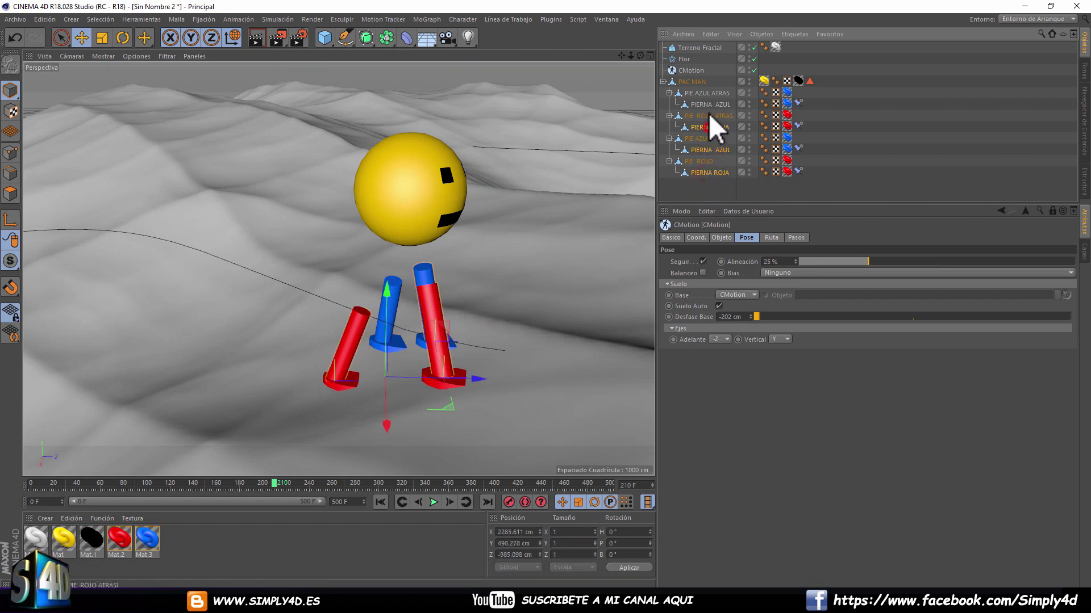
- Stretch the selected leg pieces to a Y scale of 2.27, then deselect them
click(1053, 211)
click(695, 238)
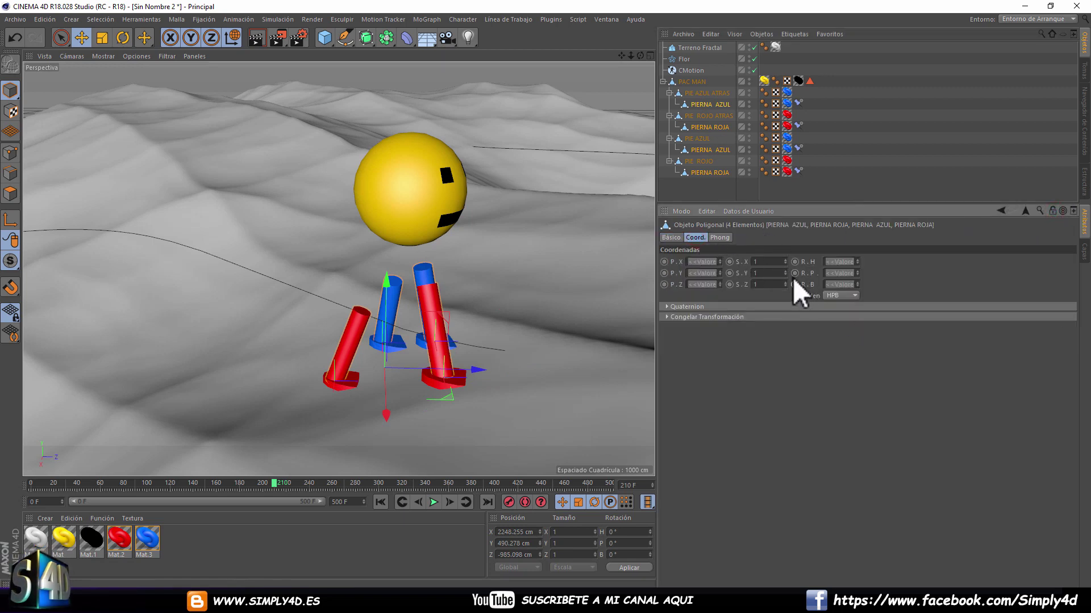
drag(785, 273, 786, 250)
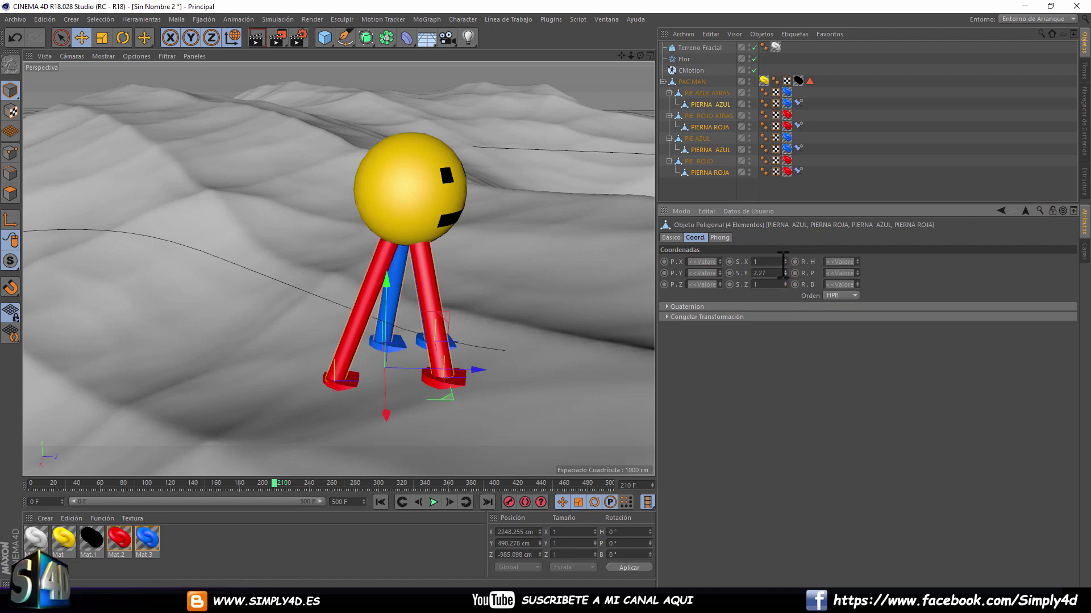
click(715, 190)
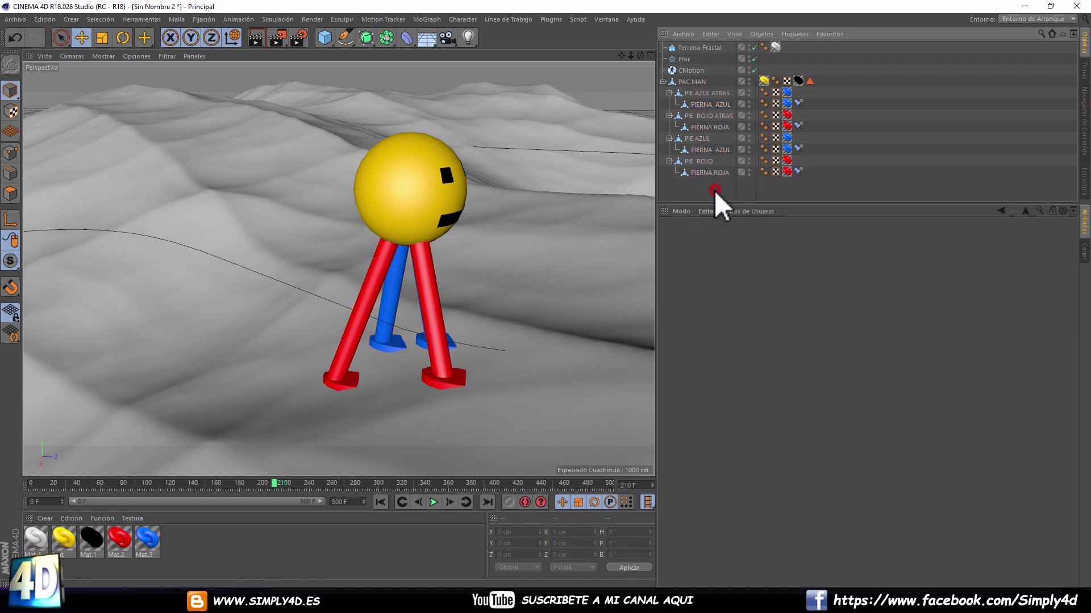
- Play the walk and follow the long-legged Pac-Man across the terrain
click(433, 501)
alt+drag(421, 329, 311, 263)
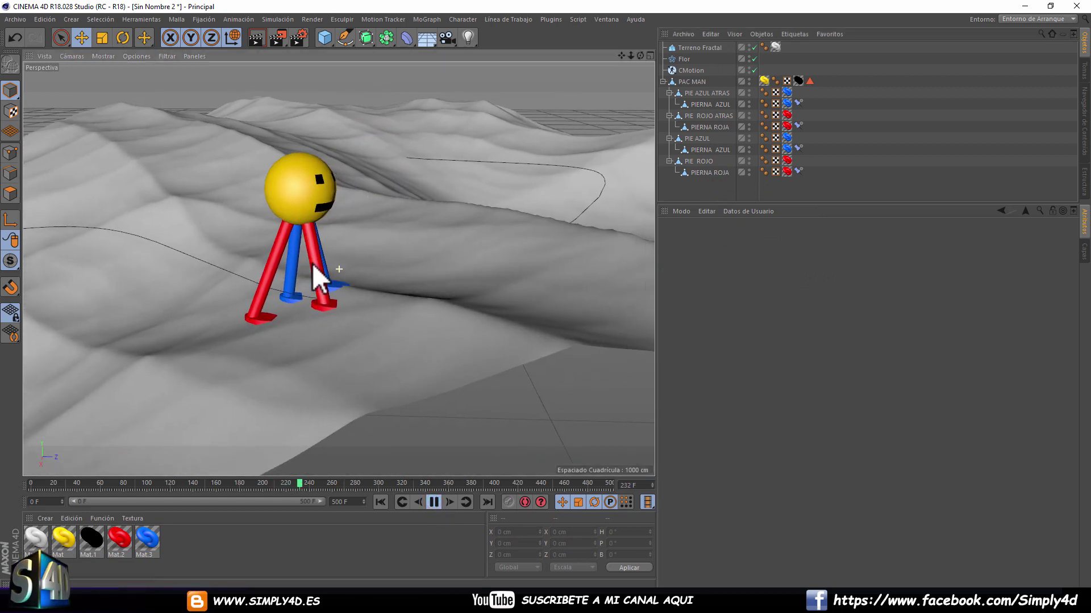
alt+right_drag(311, 263, 391, 243)
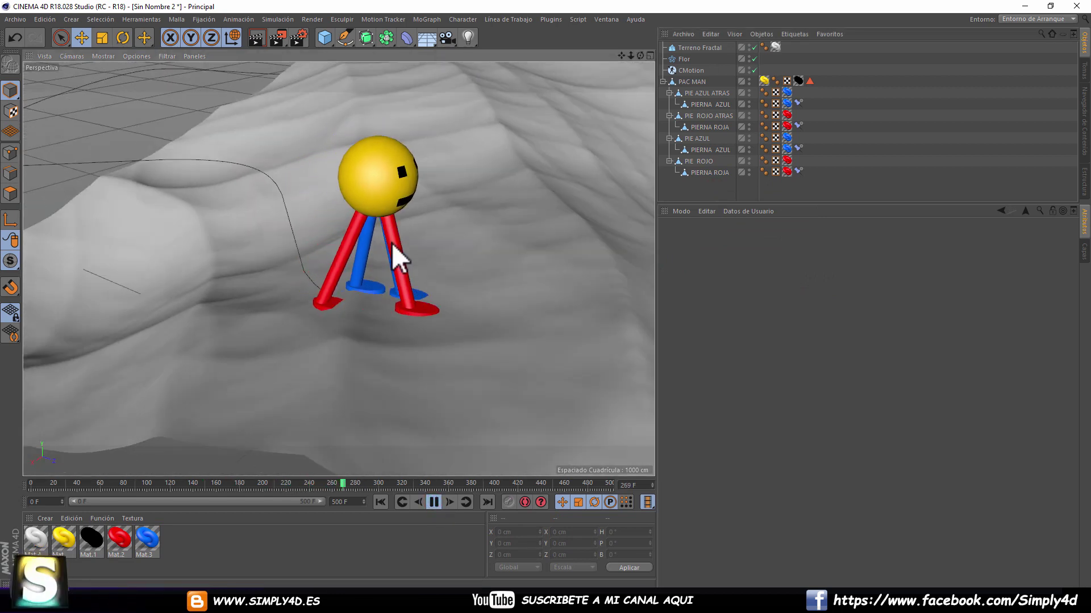
mouse_move(436, 244)
alt+mouse_down()
mouse_move(405, 250)
mouse_move(465, 251)
alt+mouse_up()
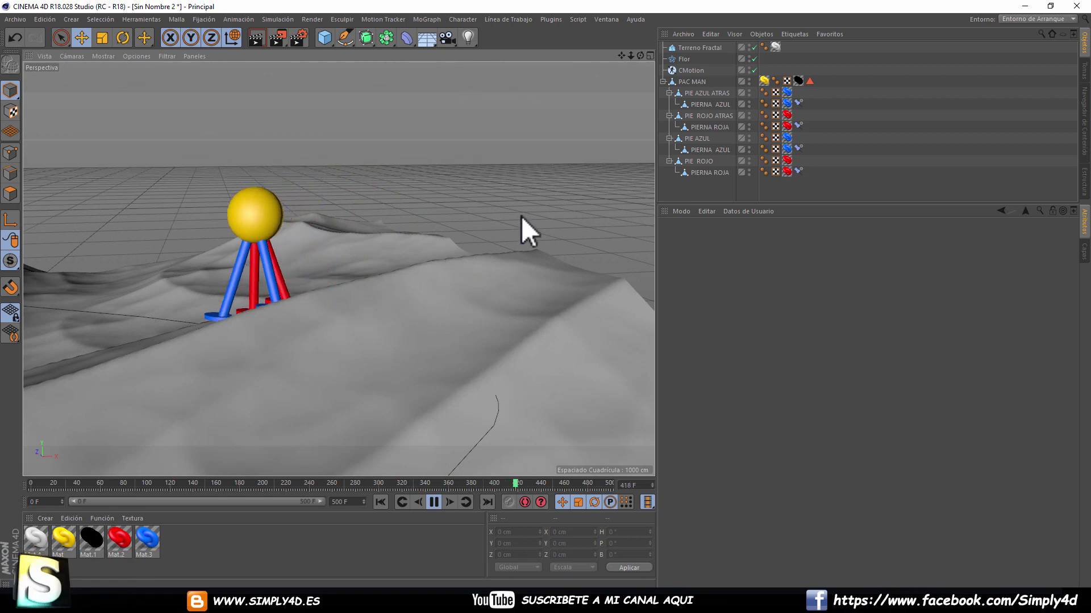
click(466, 19)
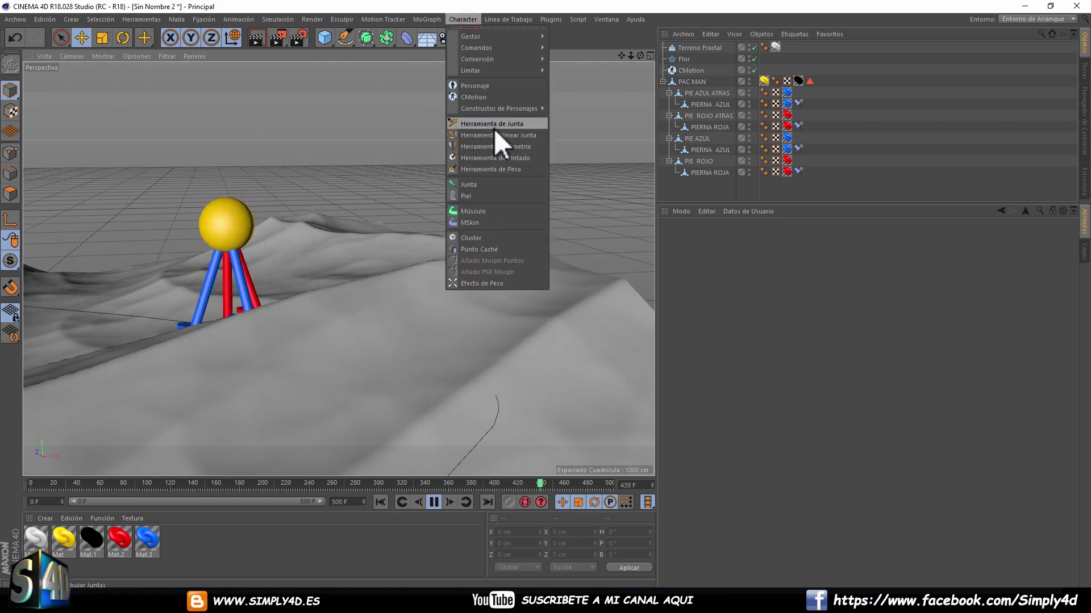
click(700, 201)
scroll(270, 215, down, 3)
mouse_move(274, 213)
alt+mouse_down()
mouse_move(404, 186)
mouse_move(290, 166)
mouse_move(424, 179)
mouse_move(220, 175)
alt+mouse_up()
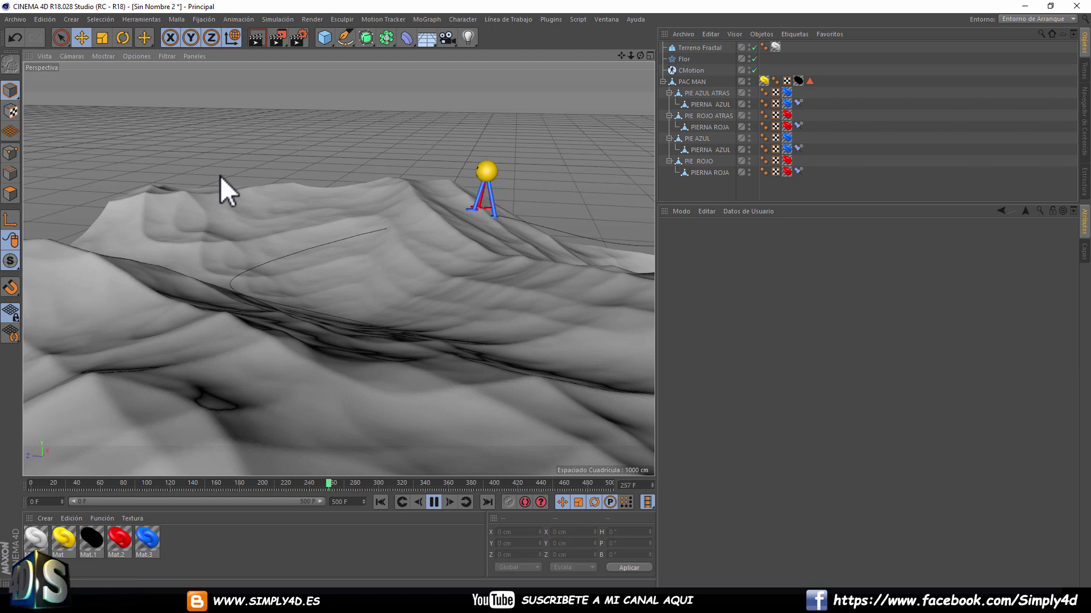
- Stop the Pacman demo at frame 298 and start a new empty scene, Sin Nombre 3
click(433, 502)
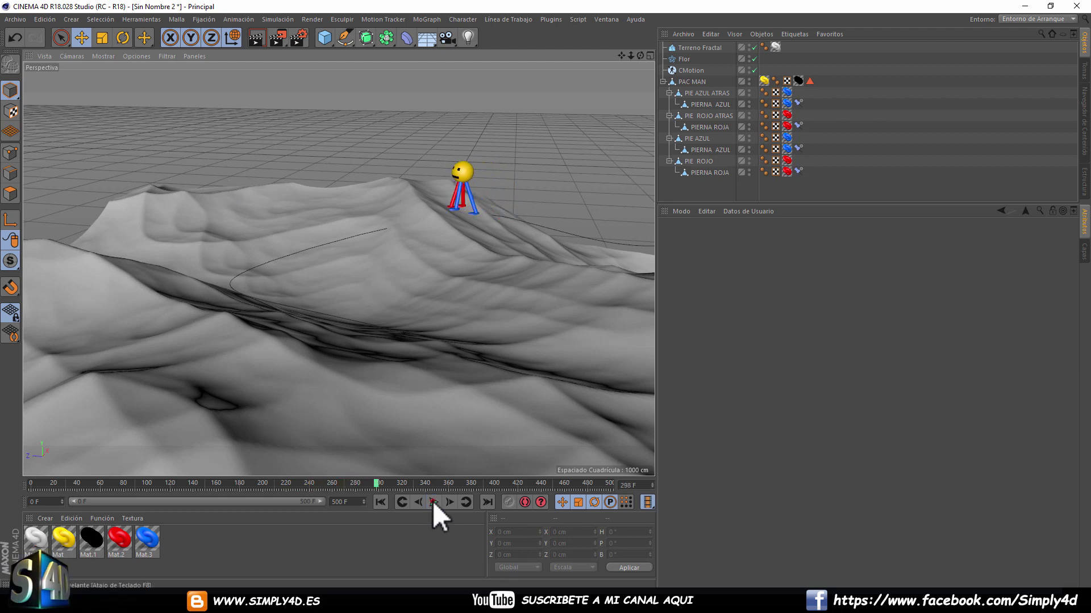
alt+middle_drag(435, 158, 390, 203)
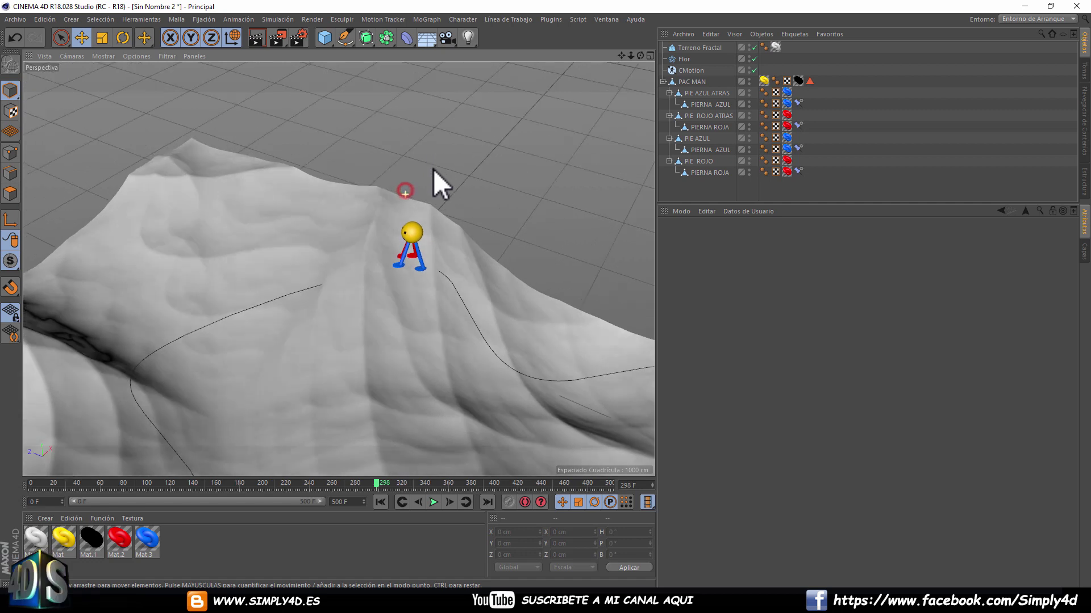
click(15, 24)
click(20, 33)
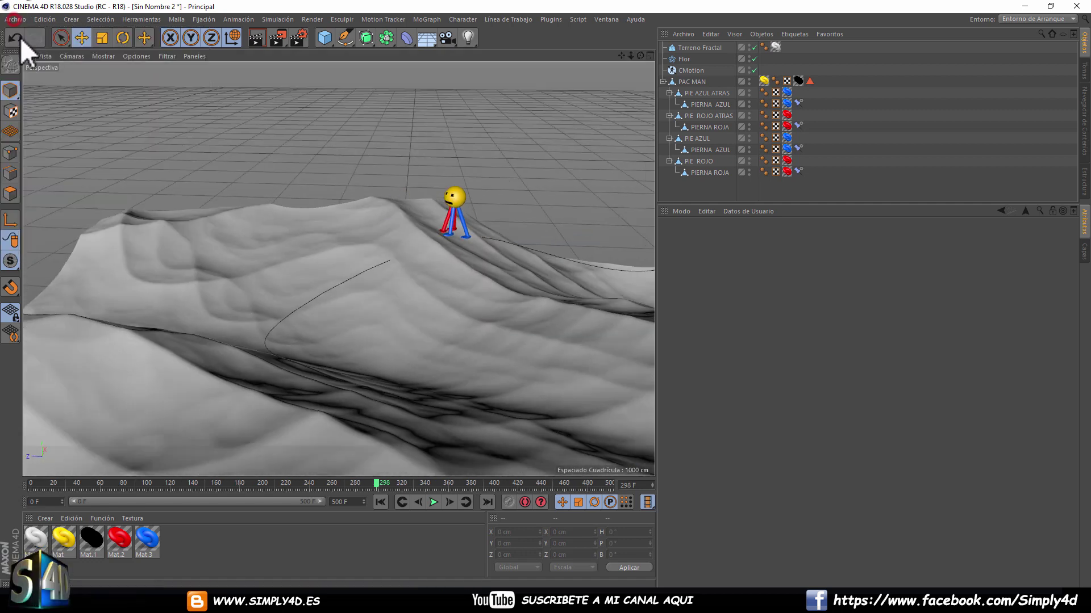
click(324, 37)
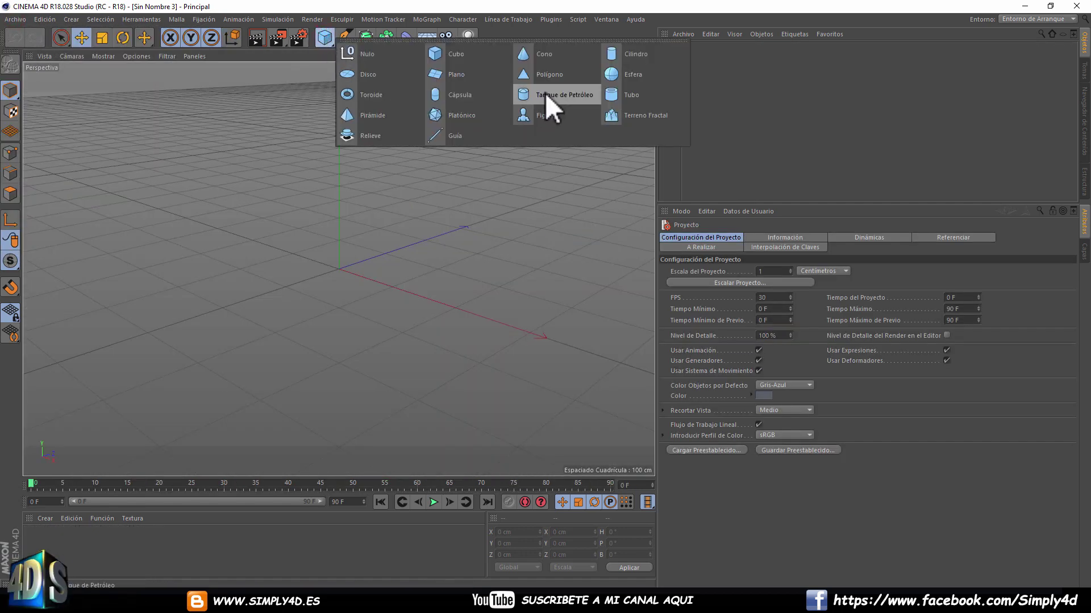
- Add a cube and adjust its scale fields, leaving X and Z scale at 1
click(454, 61)
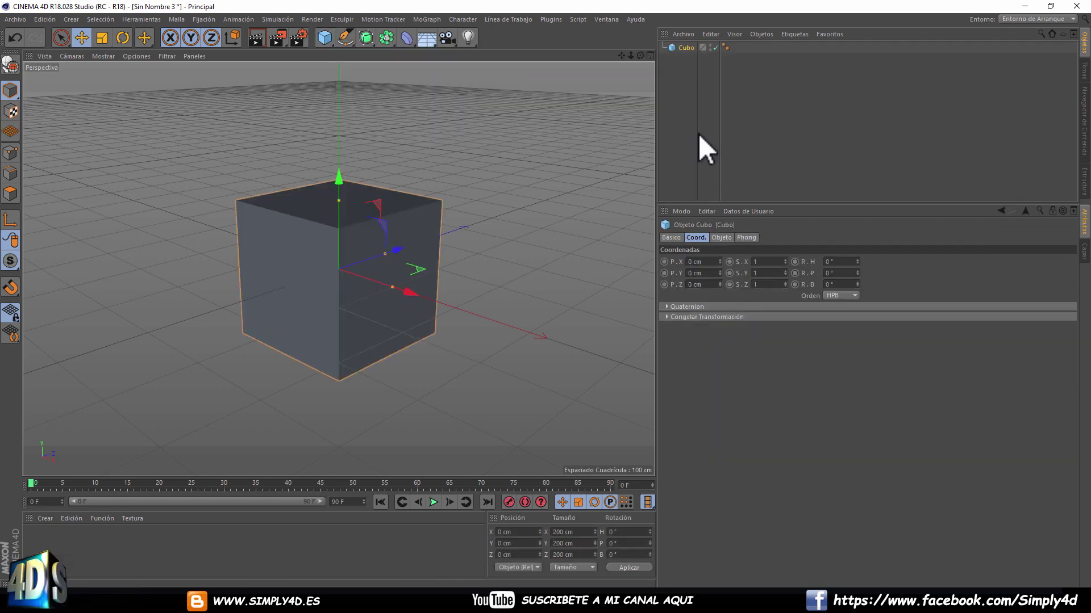
click(685, 47)
click(770, 262)
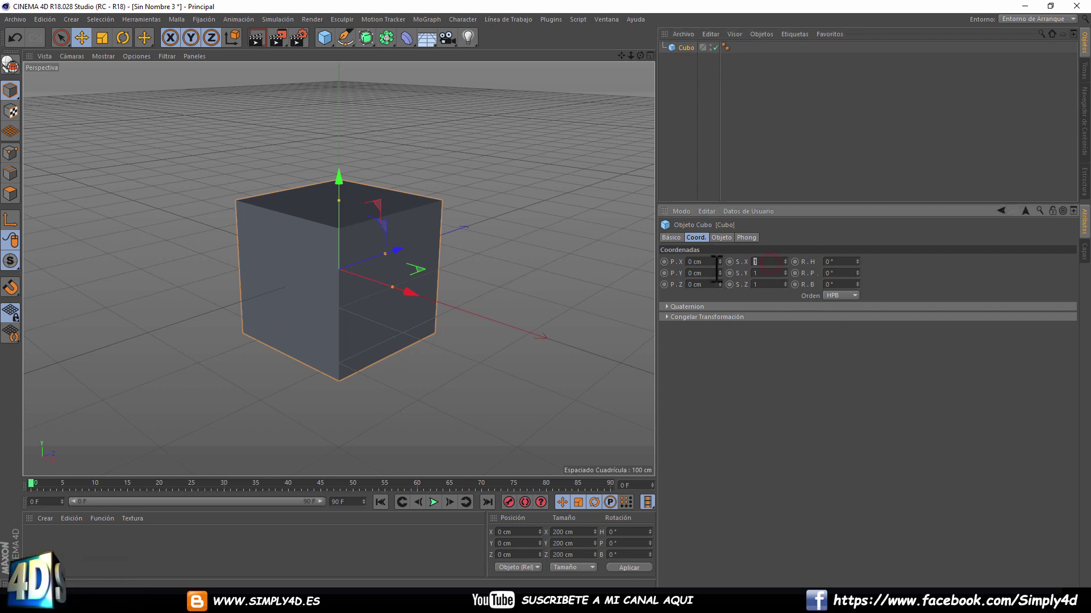
text(0)
key(Return)
click(769, 273)
text(10)
key(Return)
text(10)
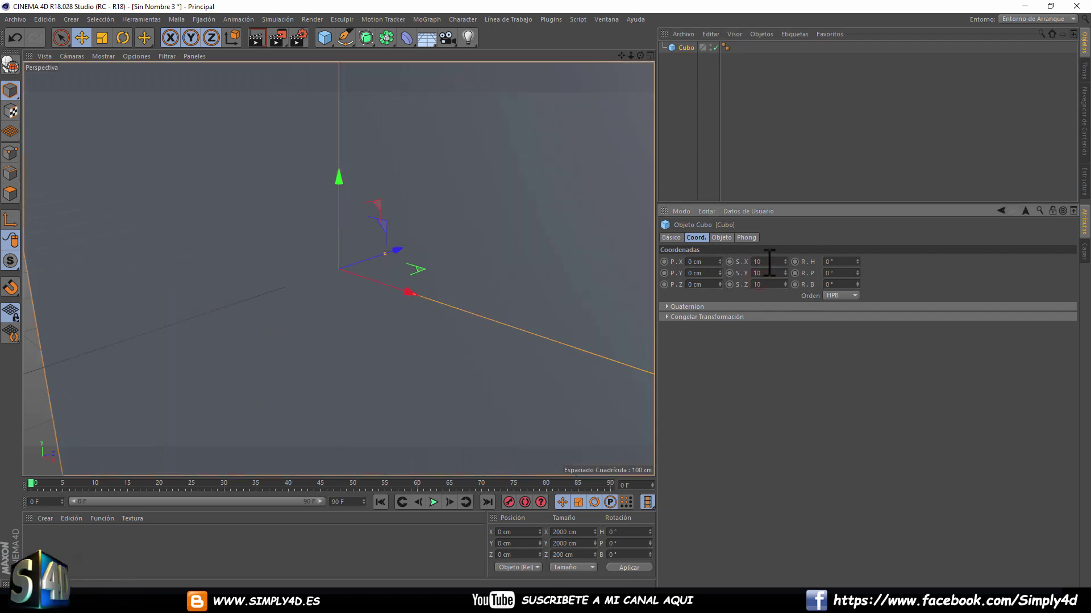
click(765, 262)
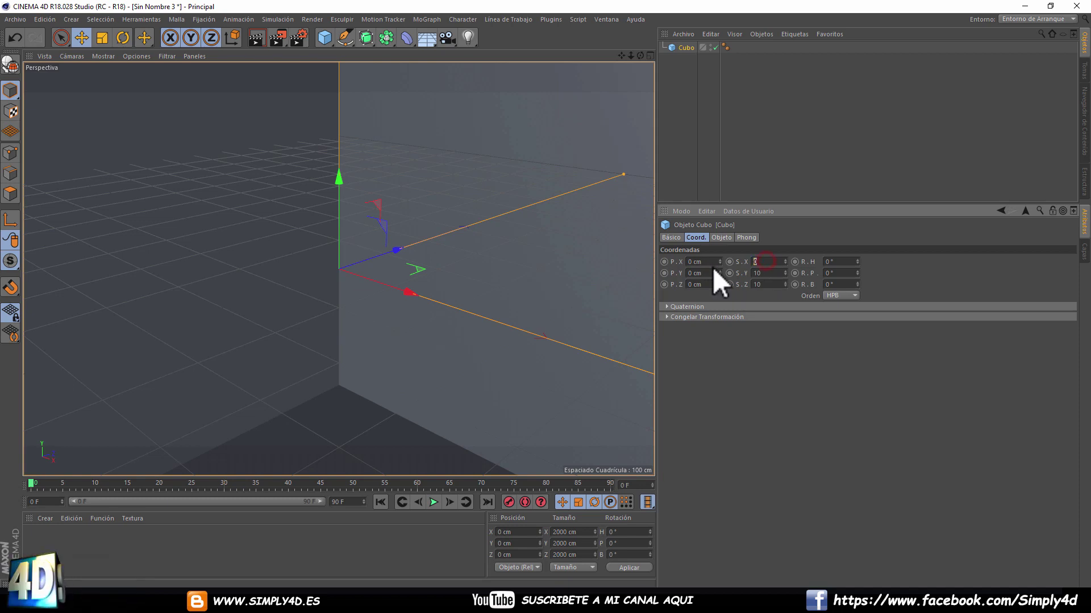
text(1)
click(765, 274)
text(1)
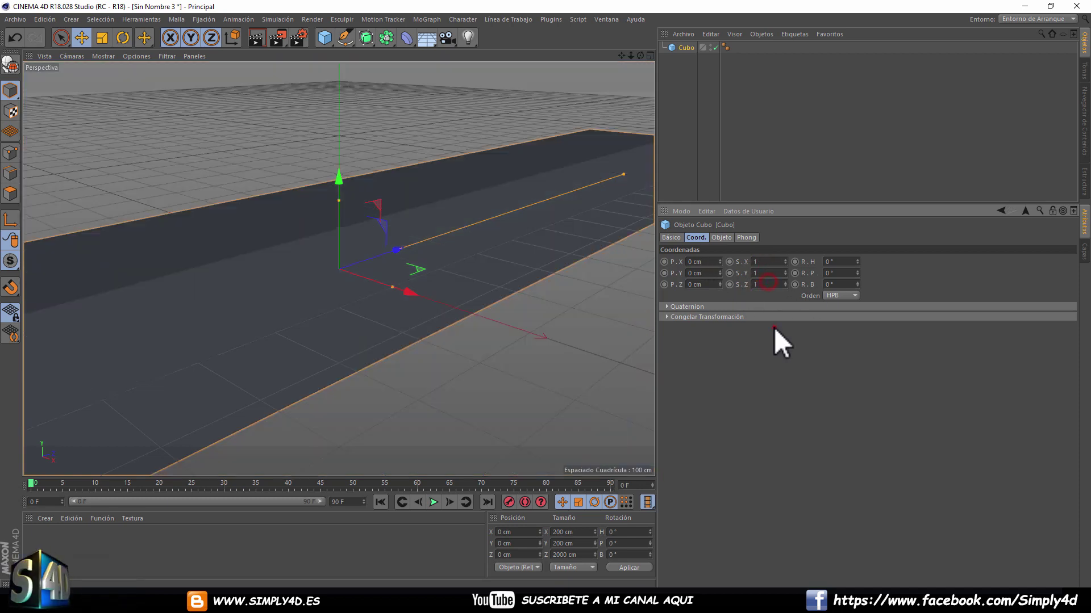
text(1)
key(Return)
- Give the cube 20 segments, enable rounded edges, and show shading with wireframe lines
click(721, 238)
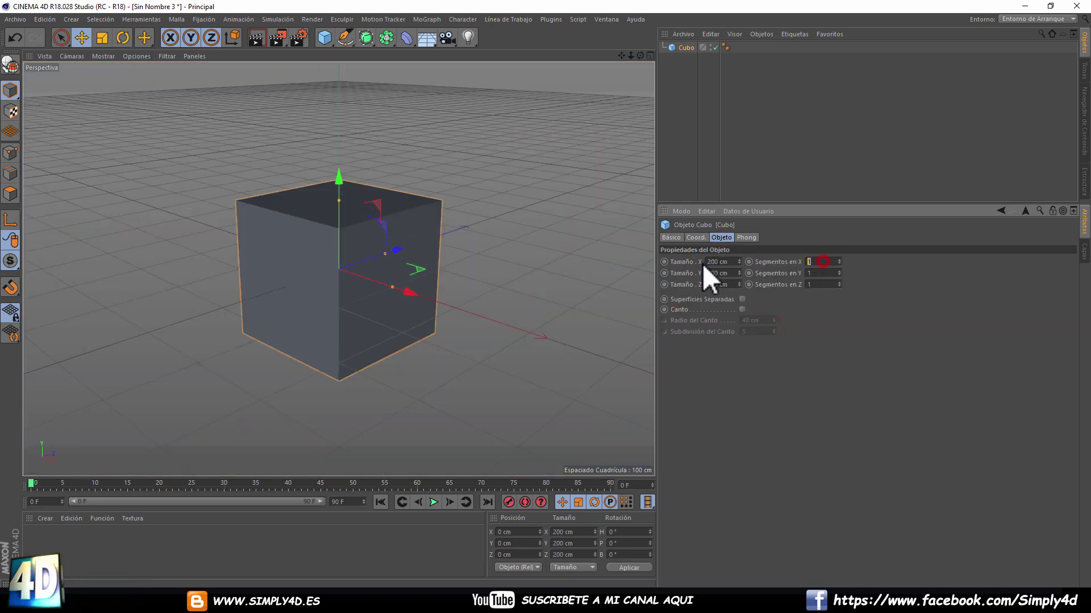
text(20)
key(Tab)
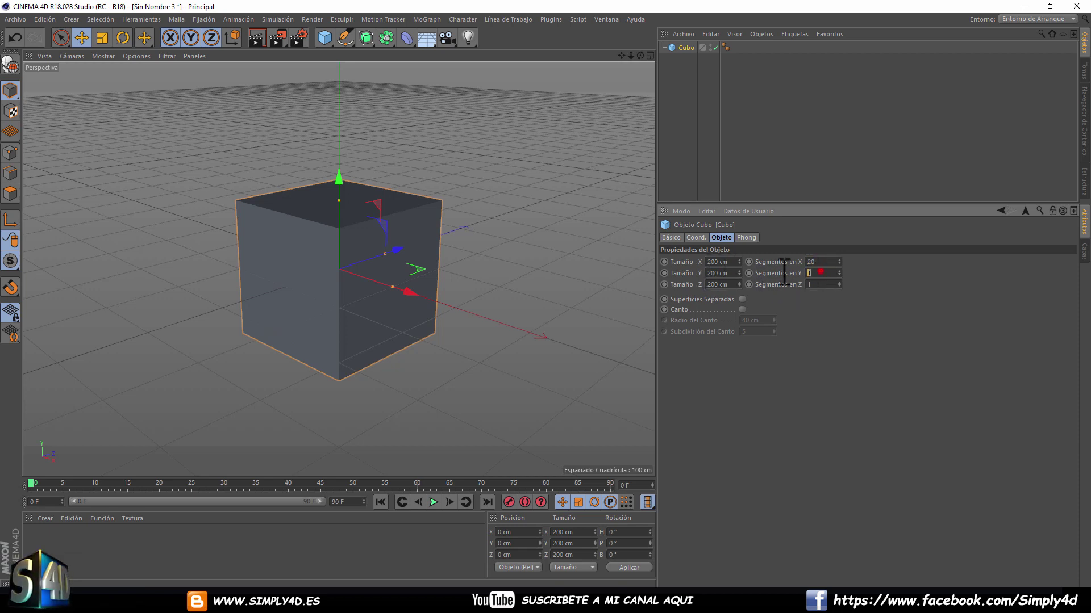
click(743, 309)
click(104, 56)
click(122, 84)
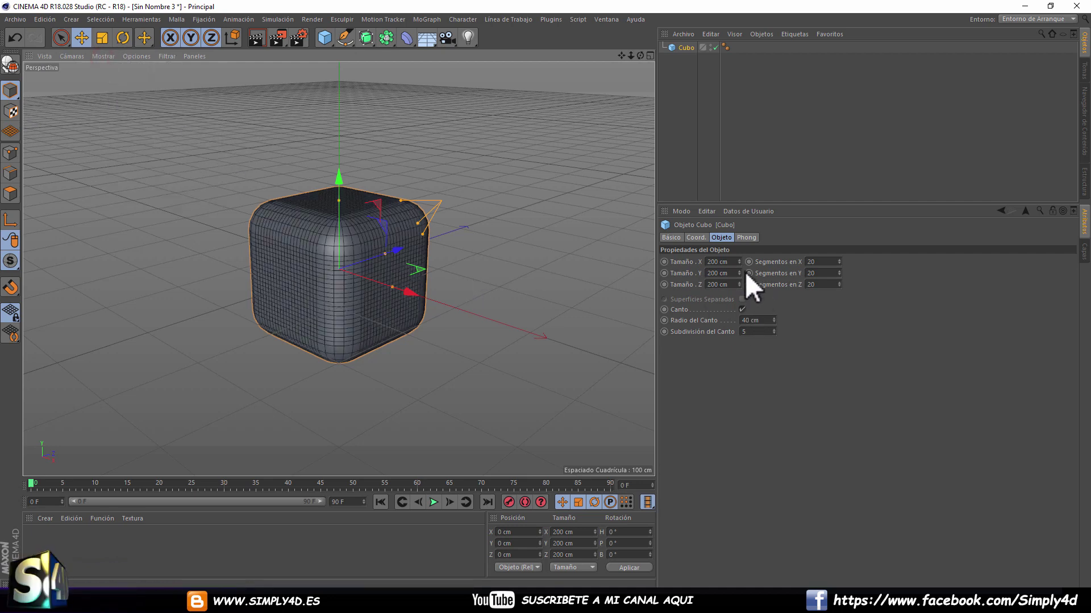
- Size the box to 250×371×127 cm and raise edge subdivision to 8
drag(739, 273, 737, 273)
drag(740, 283, 740, 318)
drag(739, 262, 739, 244)
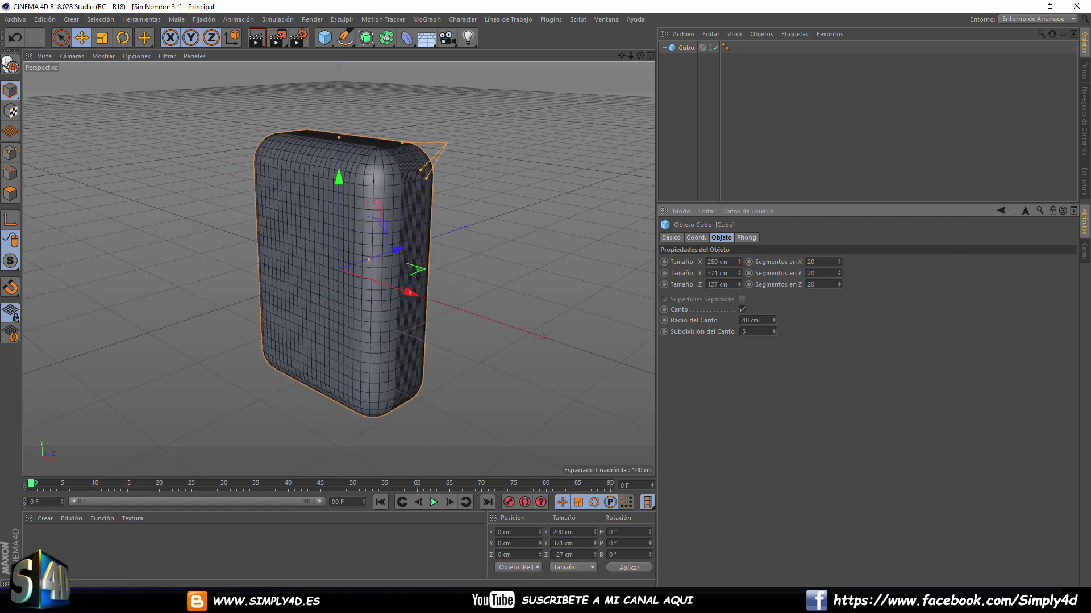
drag(839, 273, 841, 301)
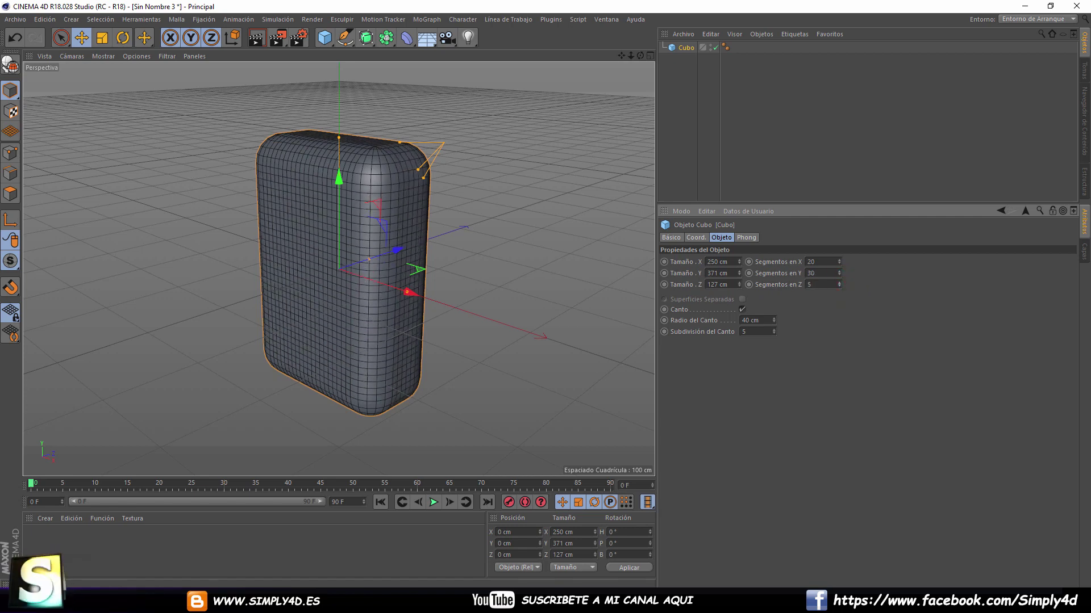
drag(773, 332, 773, 329)
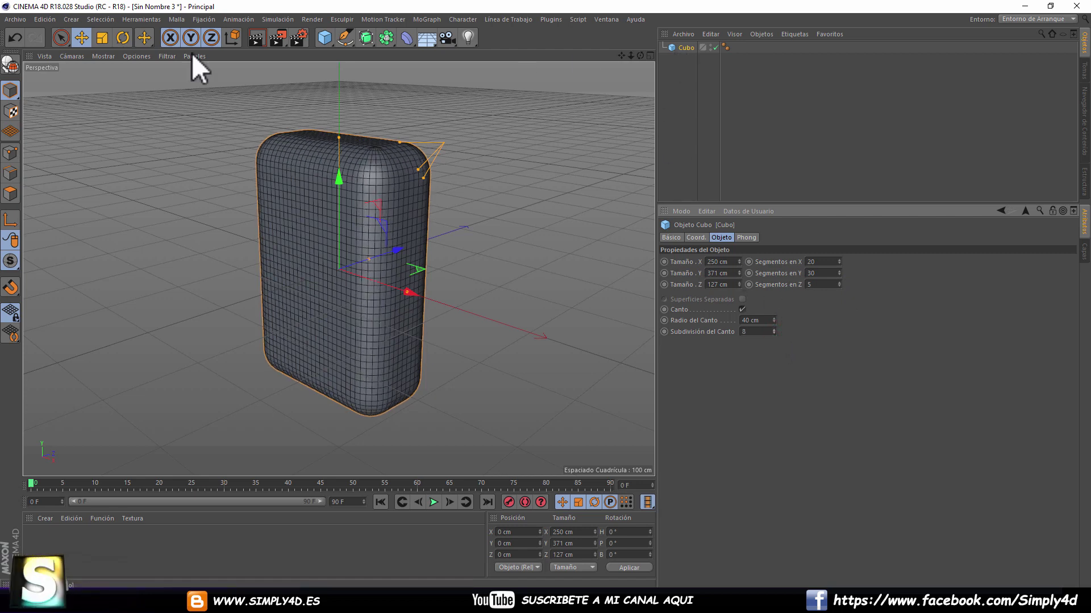
- Make the rounded box editable and switch to polygon Live Selection in the front view
click(10, 64)
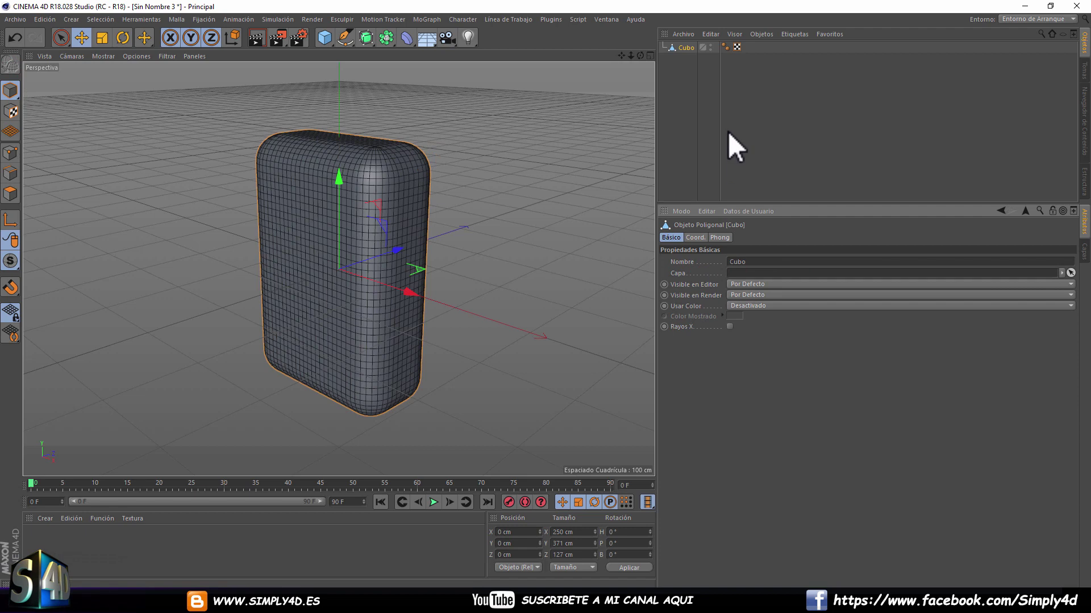
click(700, 112)
mouse_move(367, 181)
alt+mouse_down()
mouse_move(297, 176)
mouse_move(323, 183)
mouse_move(356, 168)
mouse_move(359, 178)
mouse_move(394, 180)
alt+mouse_up()
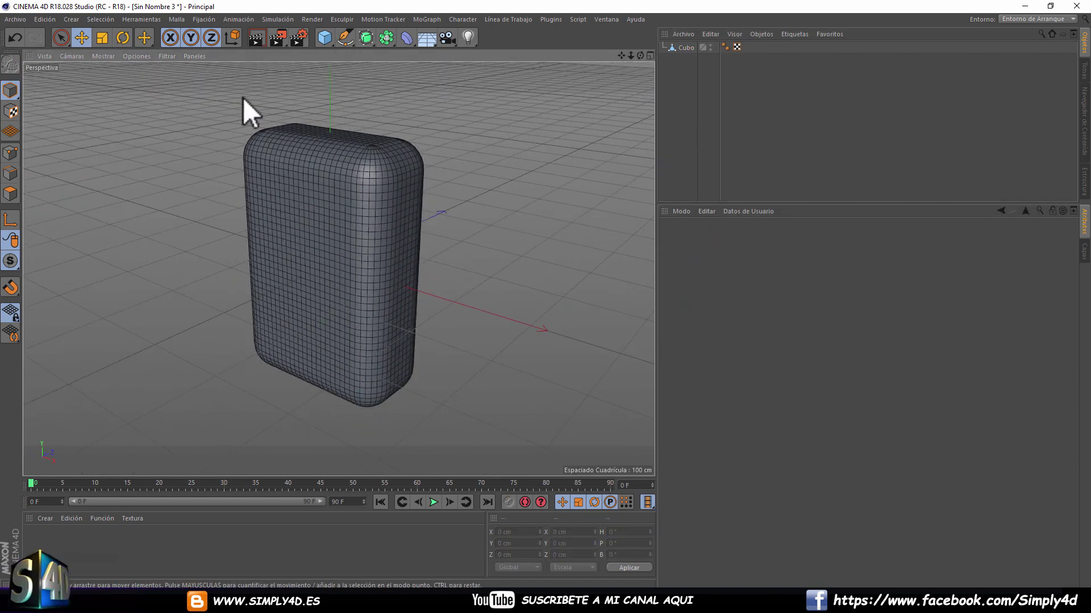
click(11, 192)
click(61, 41)
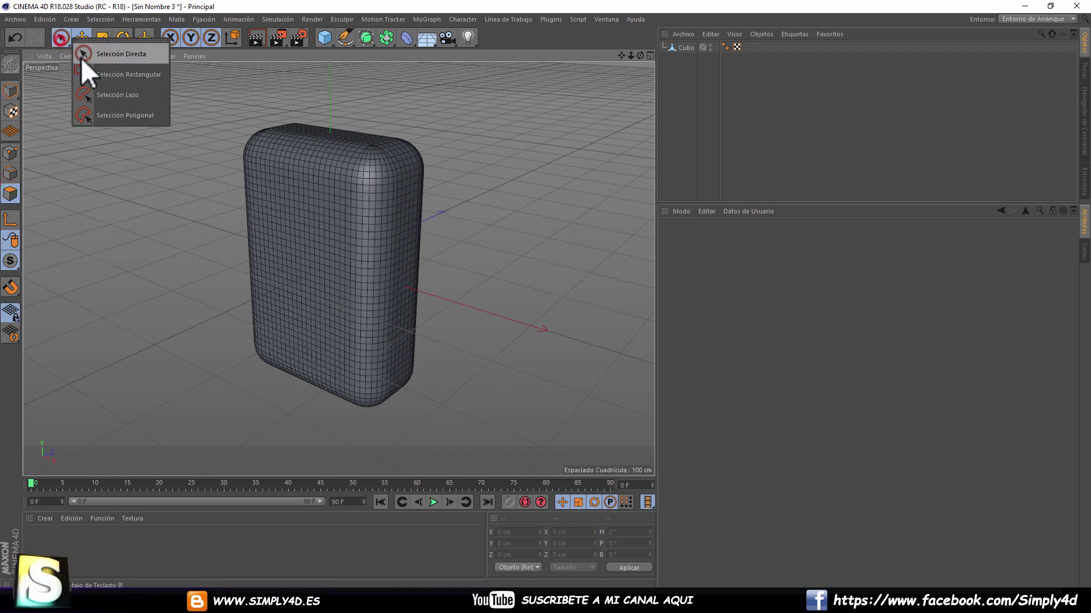
click(81, 57)
middle_click(481, 227)
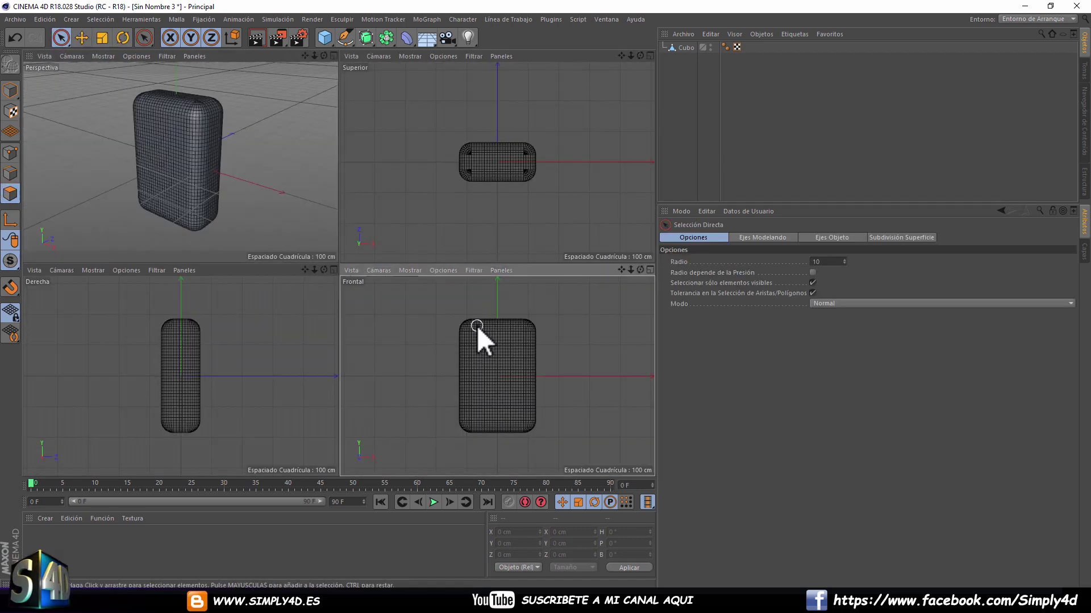
middle_click(476, 325)
- Paint two square polygon patches on the box's upper front for the eyes
click(392, 228)
scroll(390, 236, up, 5)
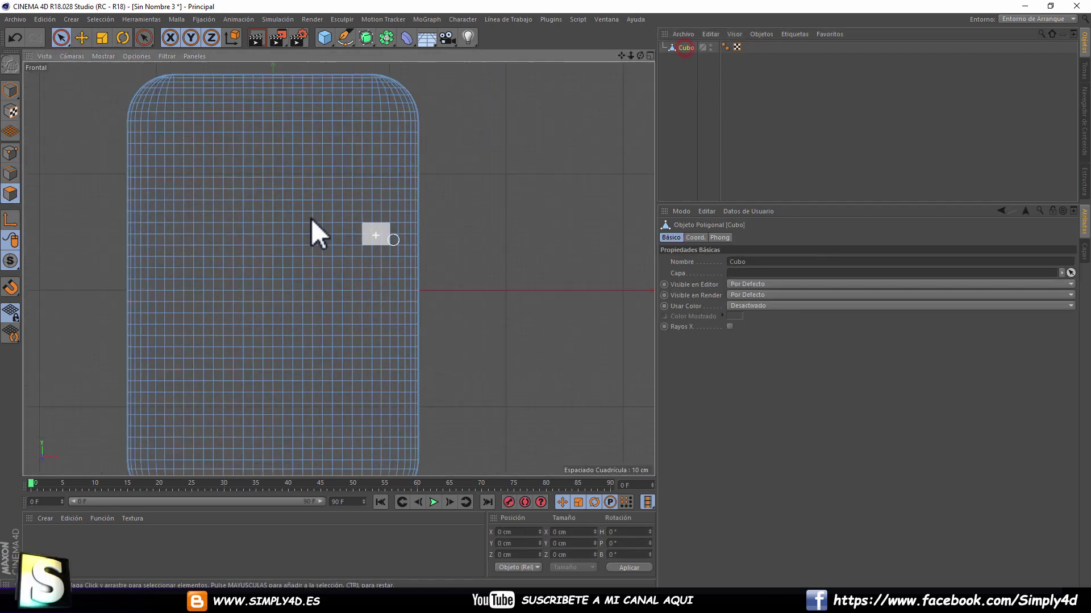
mouse_move(162, 142)
mouse_down()
mouse_move(165, 176)
mouse_move(179, 175)
mouse_up()
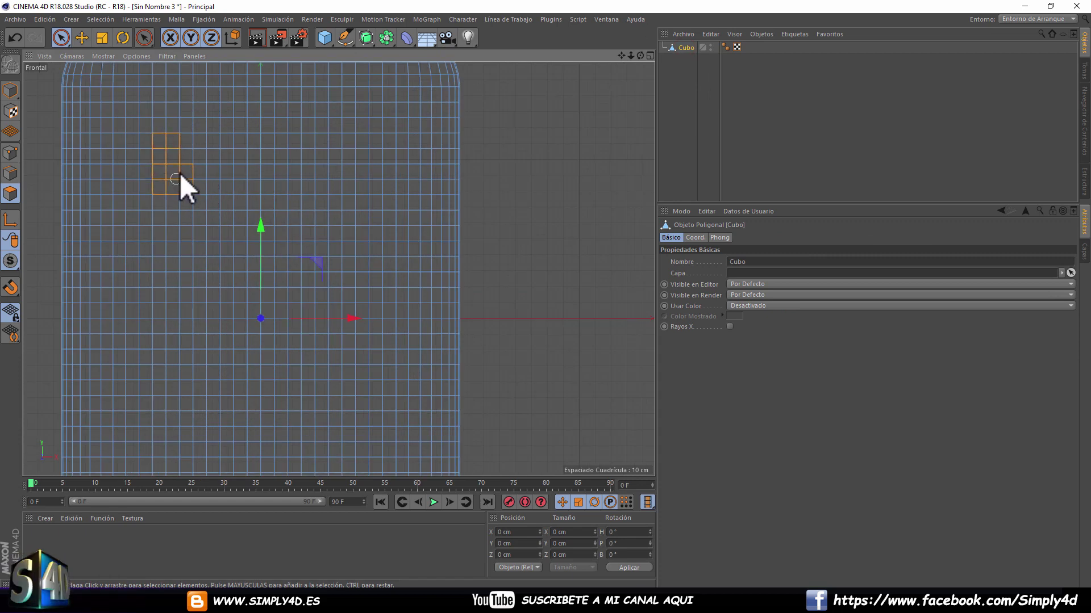
mouse_move(326, 139)
shift+mouse_down()
mouse_move(335, 193)
mouse_move(355, 187)
mouse_move(336, 207)
shift+mouse_up()
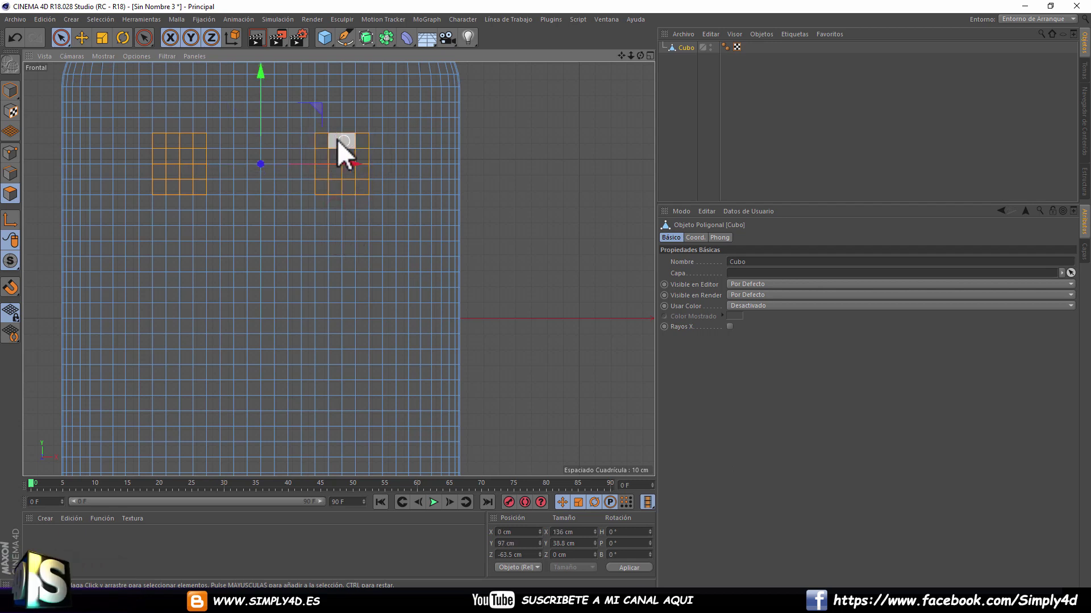
shift+drag(311, 140, 312, 177)
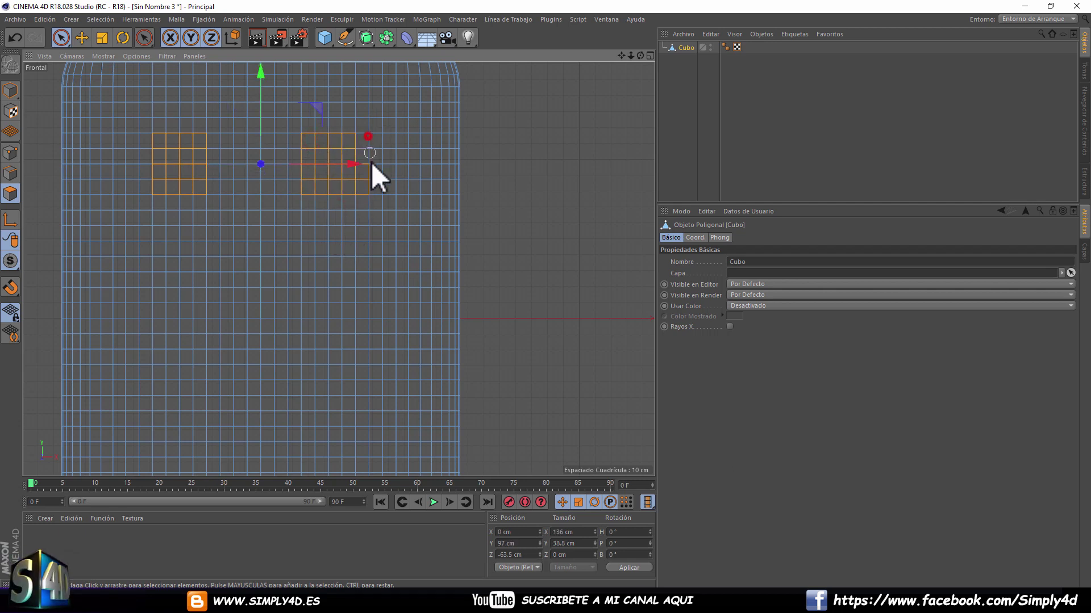
scroll(288, 221, down, 5)
scroll(298, 226, up, 1)
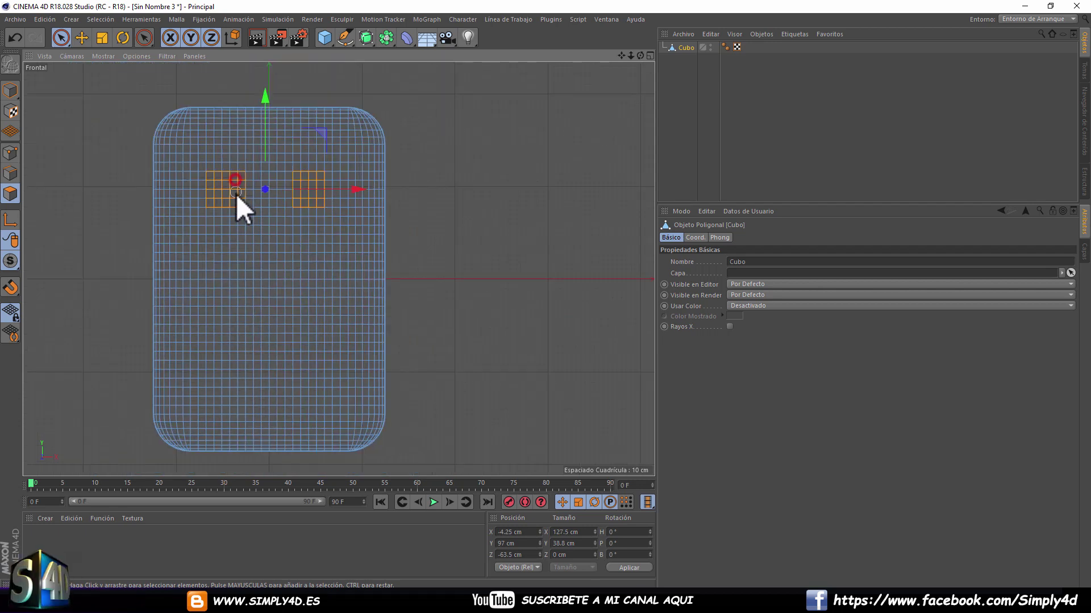
shift+drag(320, 179, 323, 192)
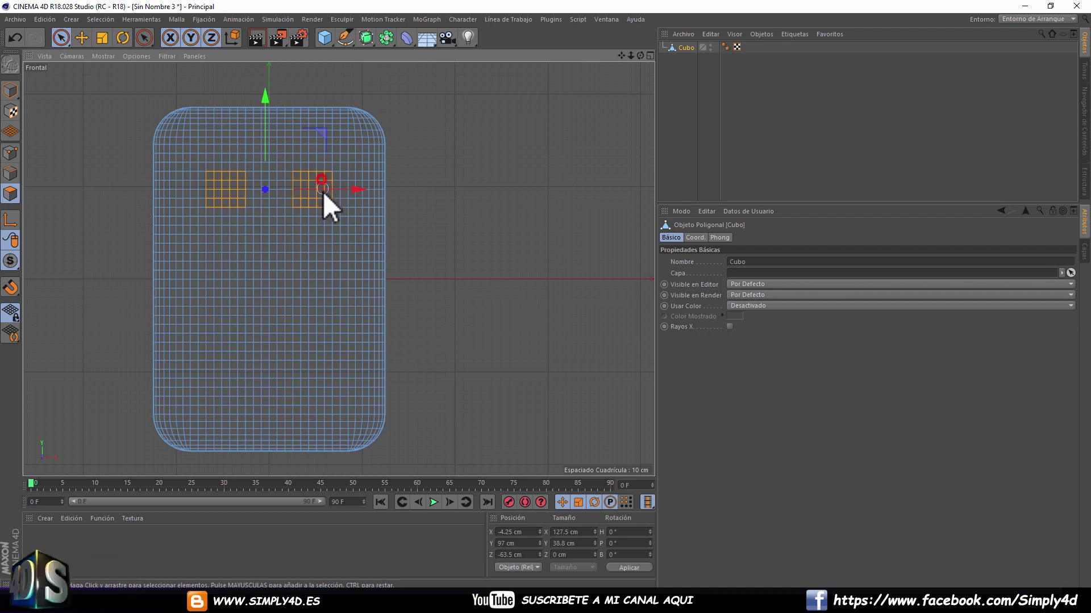
middle_click(465, 190)
middle_click(236, 167)
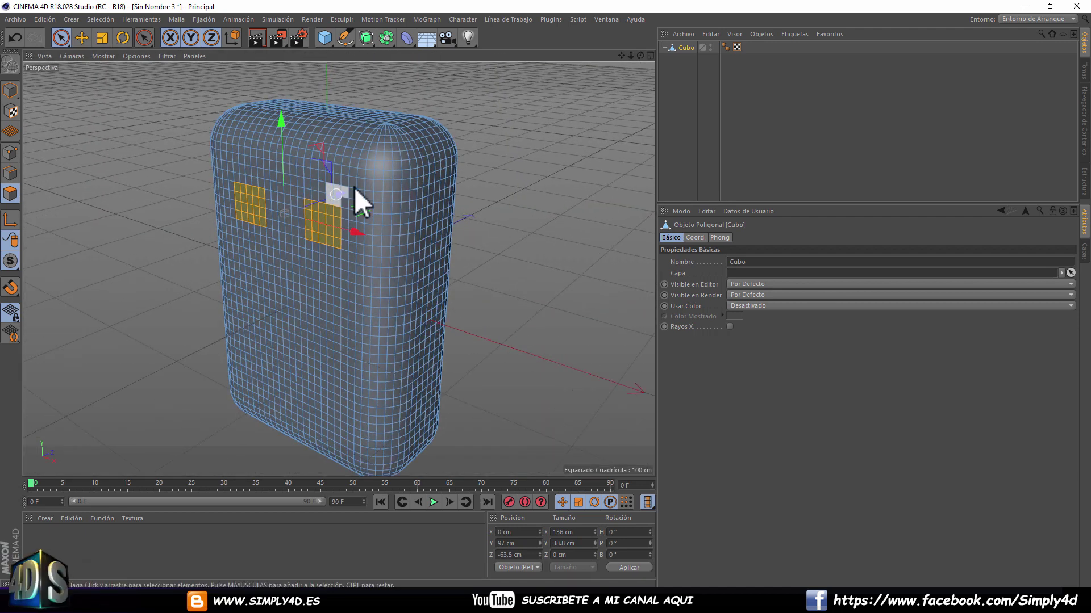
- Extrude the two eye patches inward to recess them
right_click(568, 274)
click(598, 341)
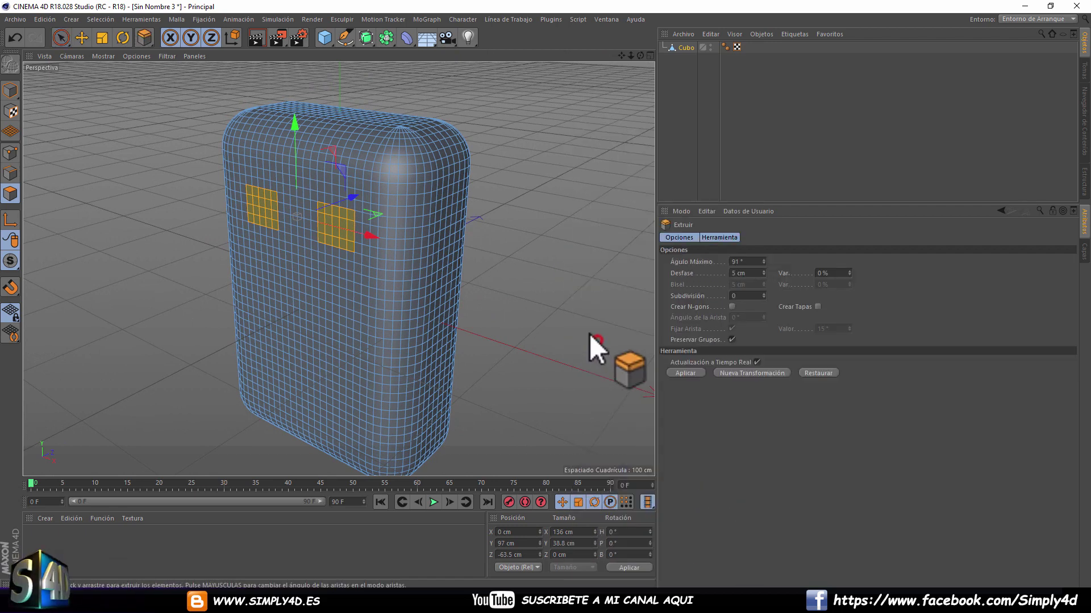
drag(597, 340, 557, 341)
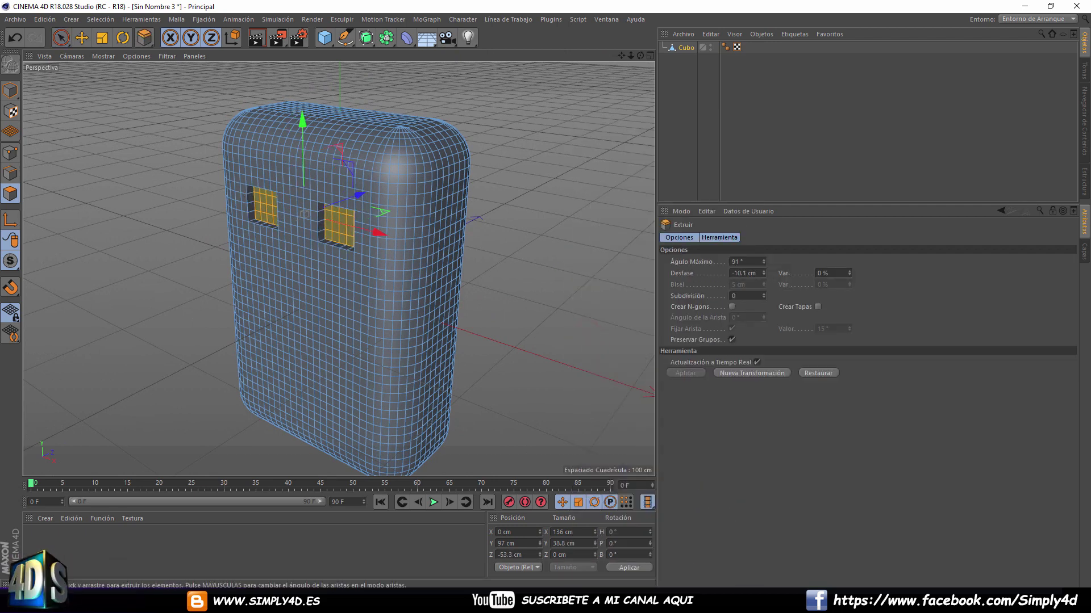
- Create a black material and apply it to the recessed eye patches
double_click(34, 542)
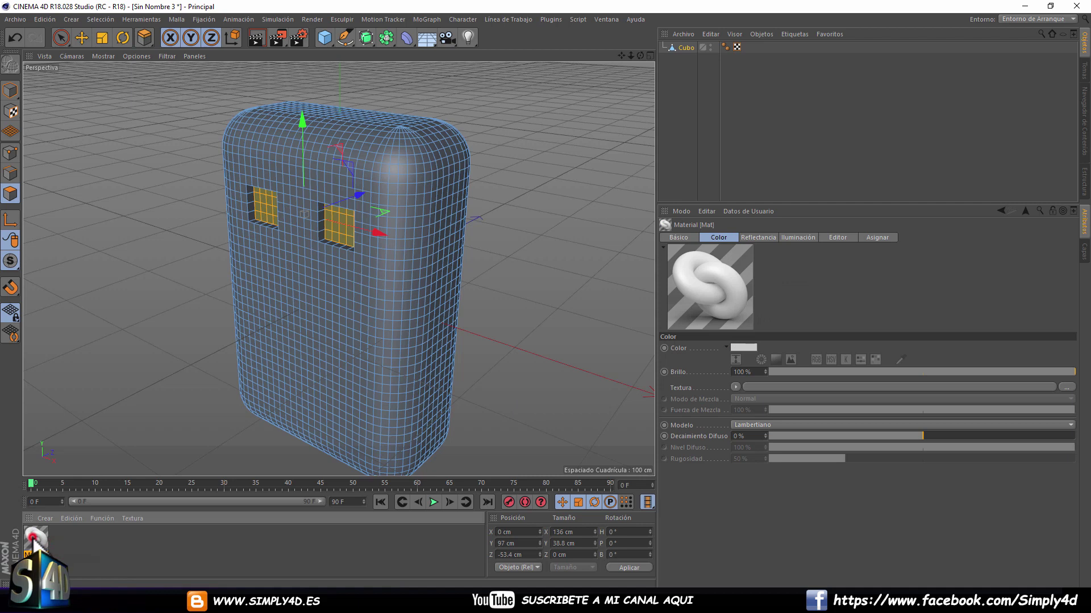
double_click(34, 543)
drag(360, 166, 324, 341)
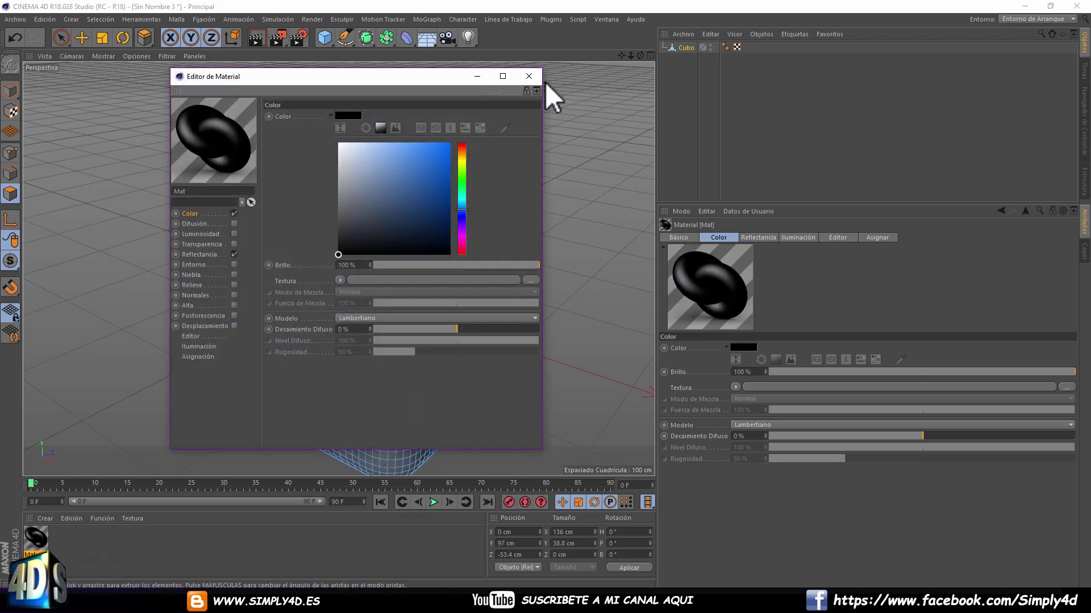
click(529, 75)
drag(35, 538, 271, 209)
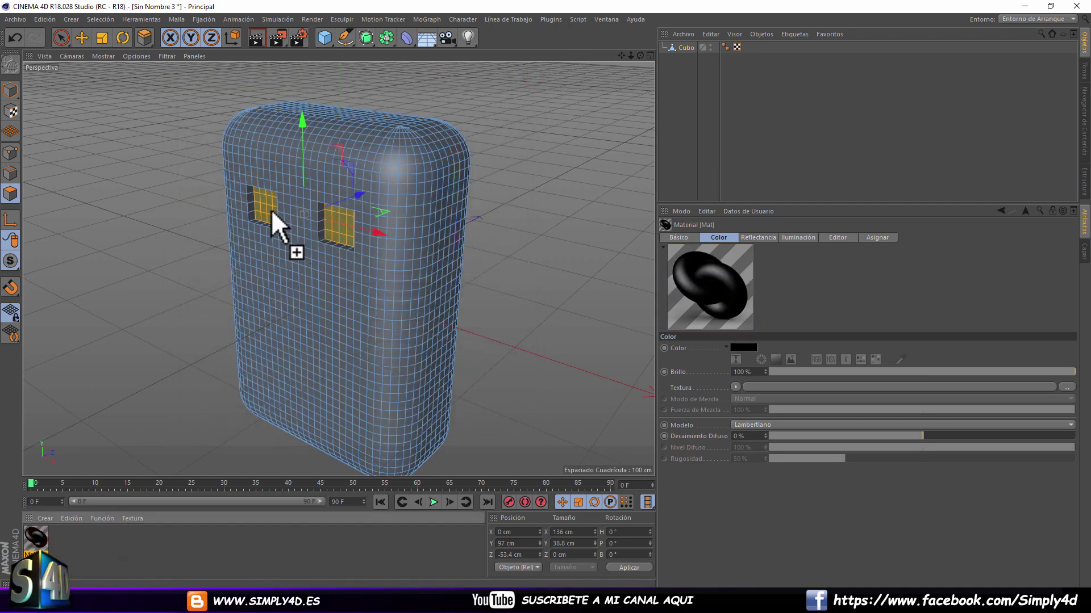
- Create an orange material and apply it to the cube
double_click(70, 543)
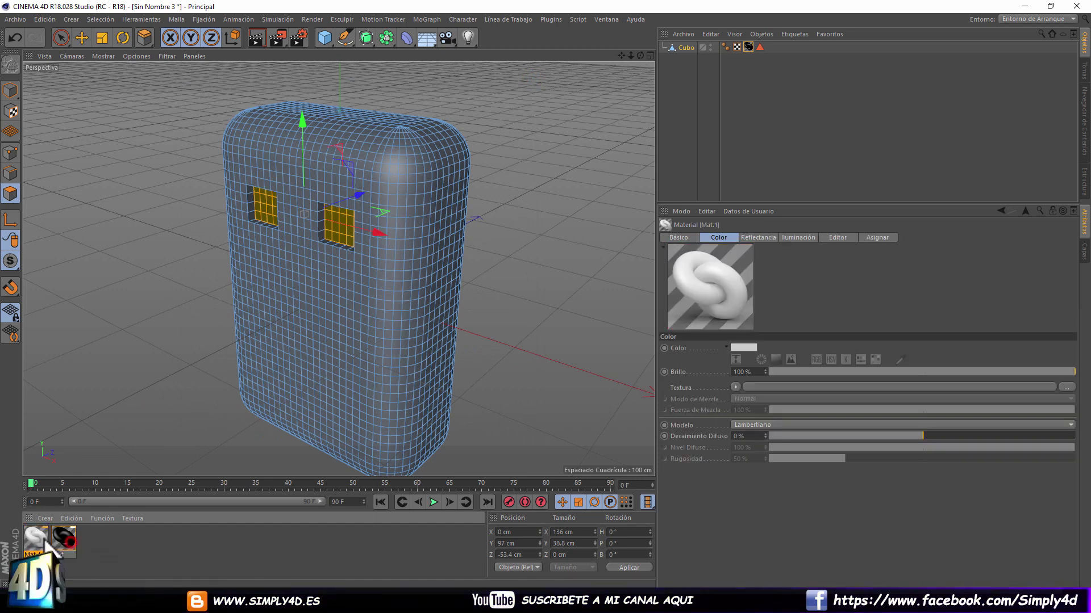
double_click(35, 539)
click(462, 150)
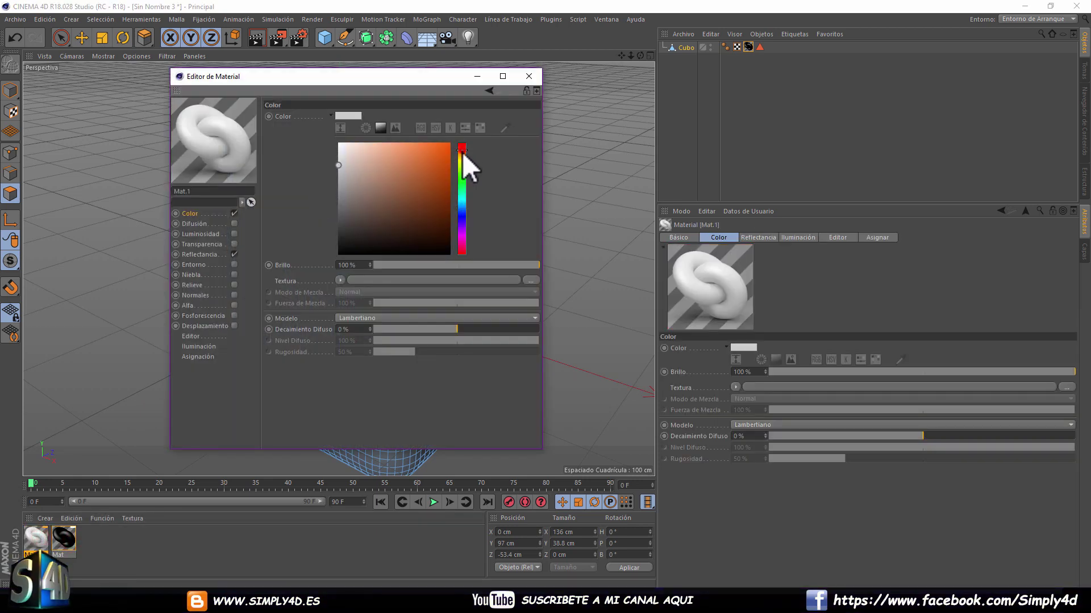
click(426, 151)
click(528, 76)
mouse_move(79, 465)
mouse_down()
mouse_move(695, 63)
mouse_move(784, 45)
mouse_up()
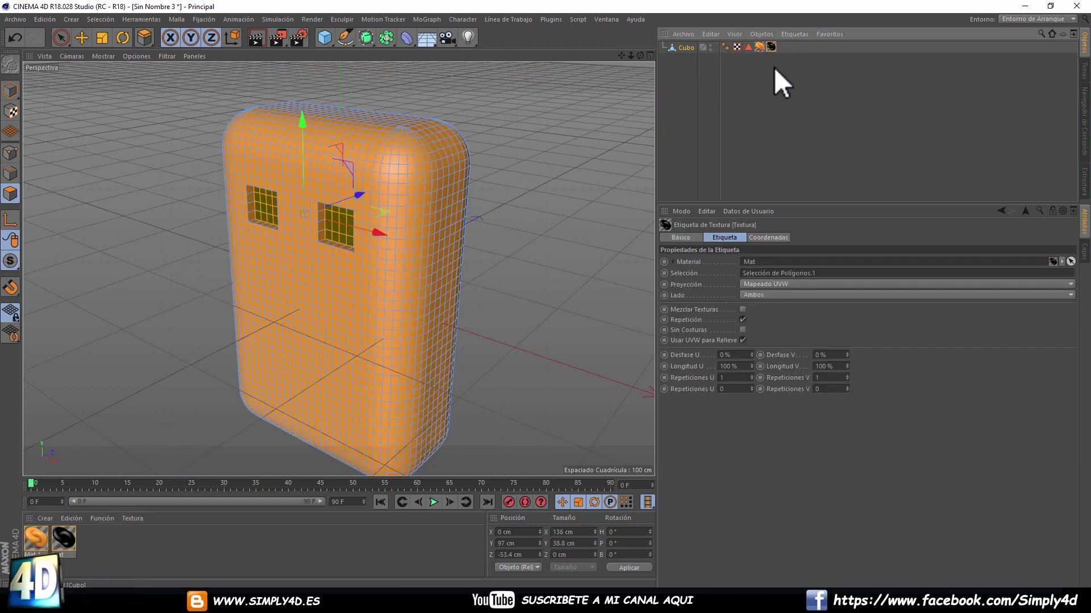
click(665, 93)
- Switch the viewport to Gouraud shading without mesh lines
click(104, 55)
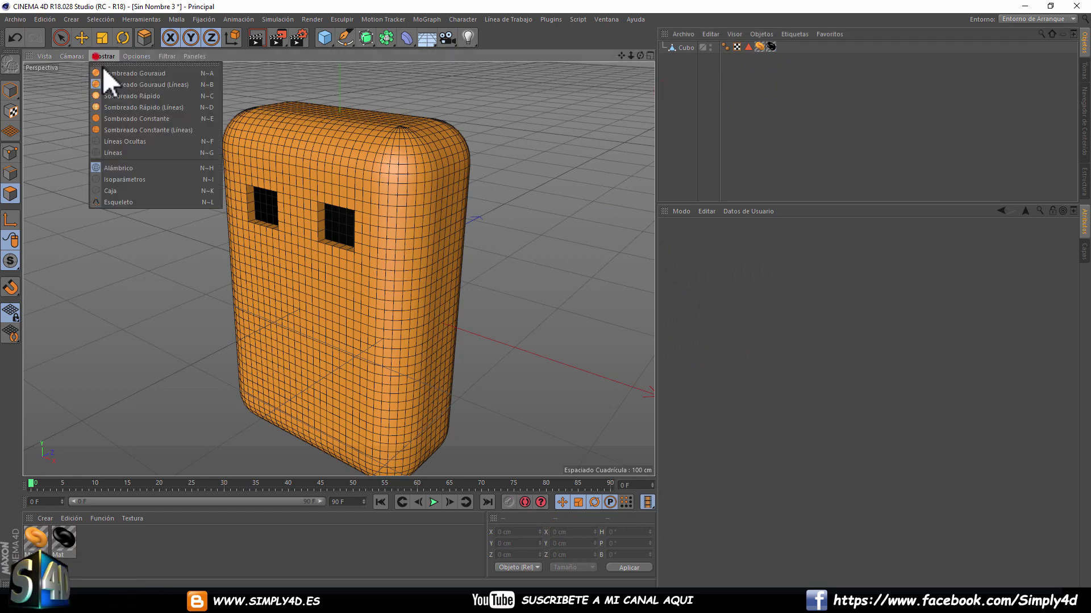
click(11, 84)
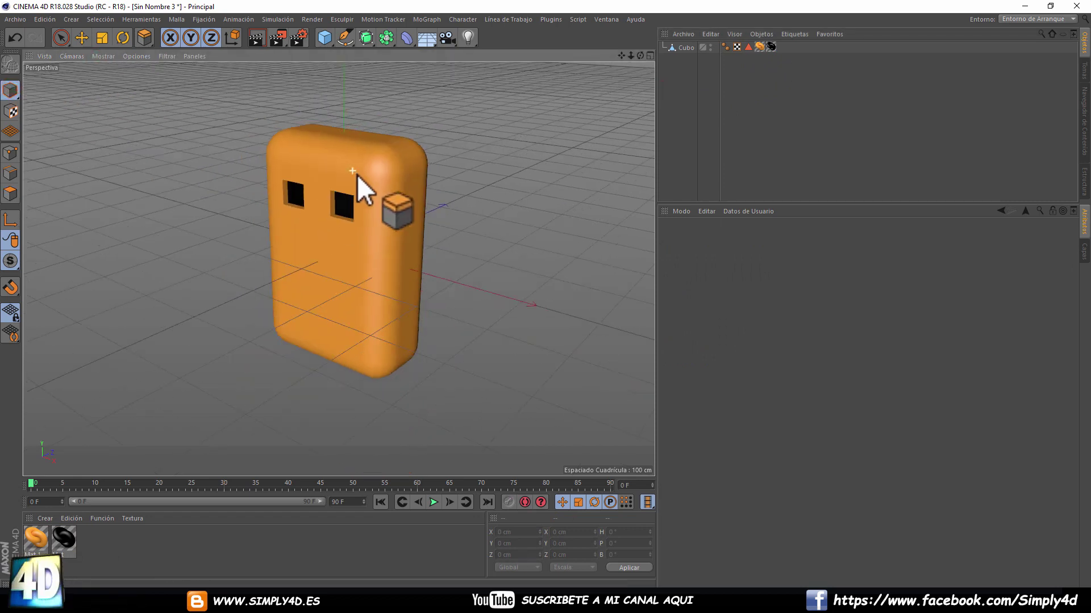
alt+drag(356, 175, 437, 200)
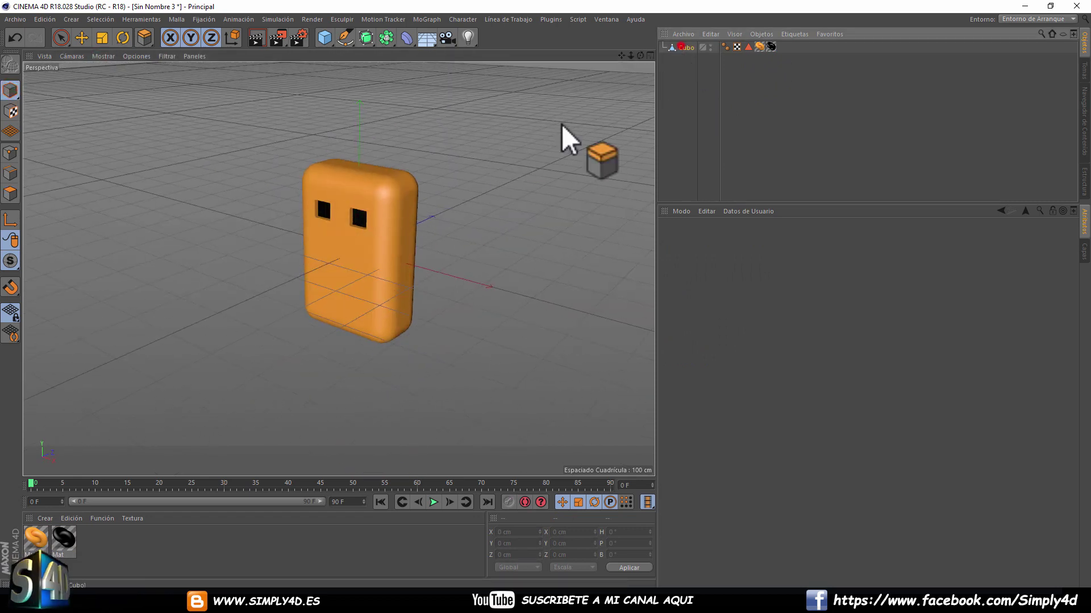
- Move the box up to Y 180.88 cm and along Z to 910.981 cm
click(386, 170)
click(81, 38)
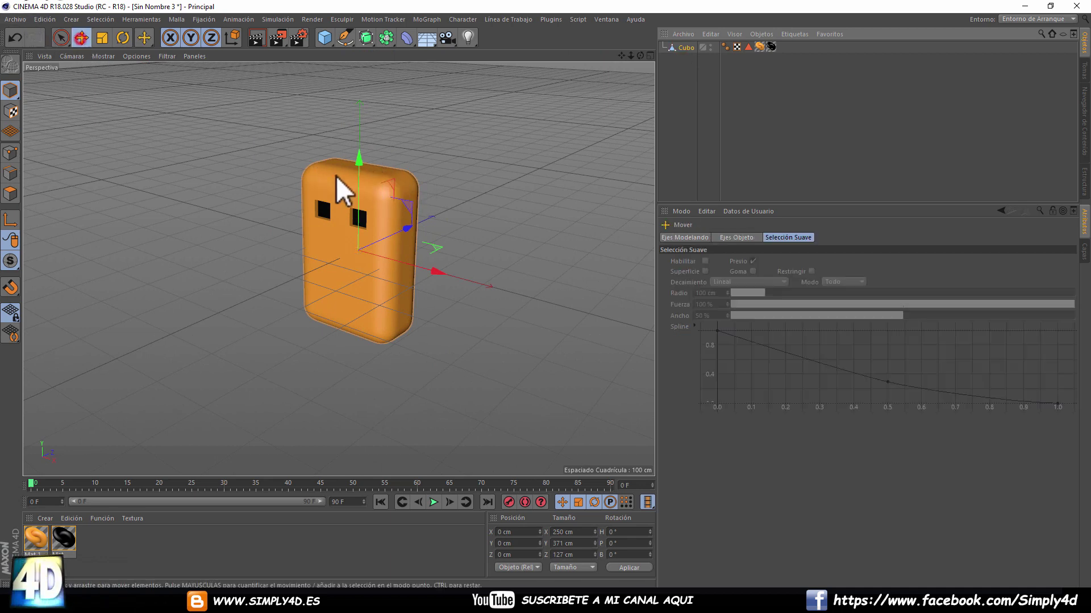
drag(363, 172, 361, 86)
middle_click(374, 108)
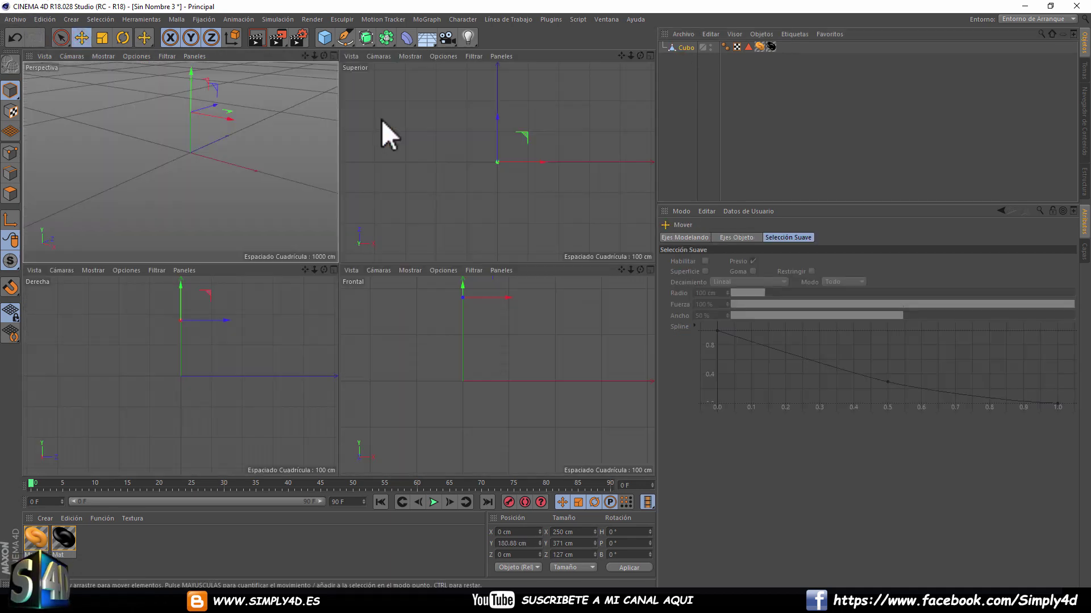
middle_click(279, 167)
mouse_move(292, 168)
alt+mouse_down()
mouse_move(319, 194)
mouse_move(475, 188)
mouse_move(359, 186)
alt+mouse_up()
drag(459, 189, 598, 158)
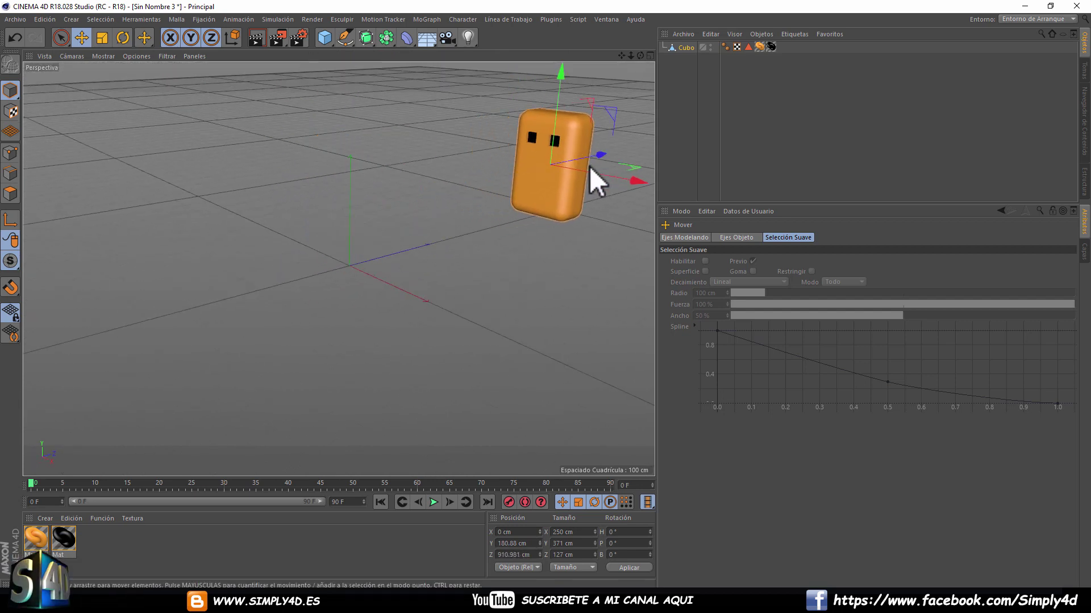
alt+middle_drag(588, 166, 485, 239)
scroll(486, 238, up, 5)
scroll(455, 221, up, 2)
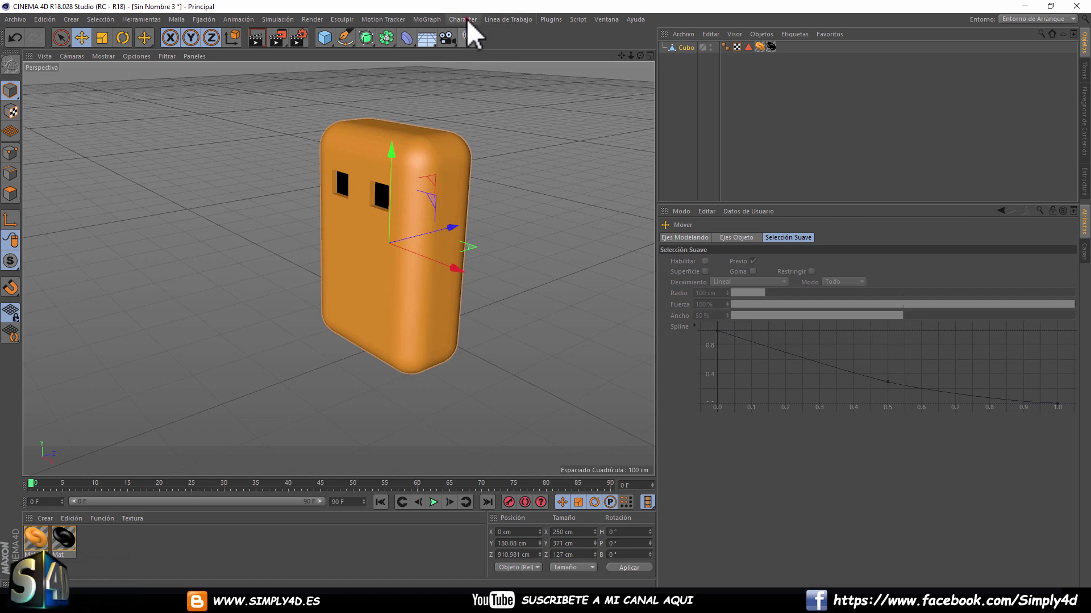
- Add a CMotion object and an Enroscar twist deformer fitted to Cubo as its child
click(465, 19)
click(480, 98)
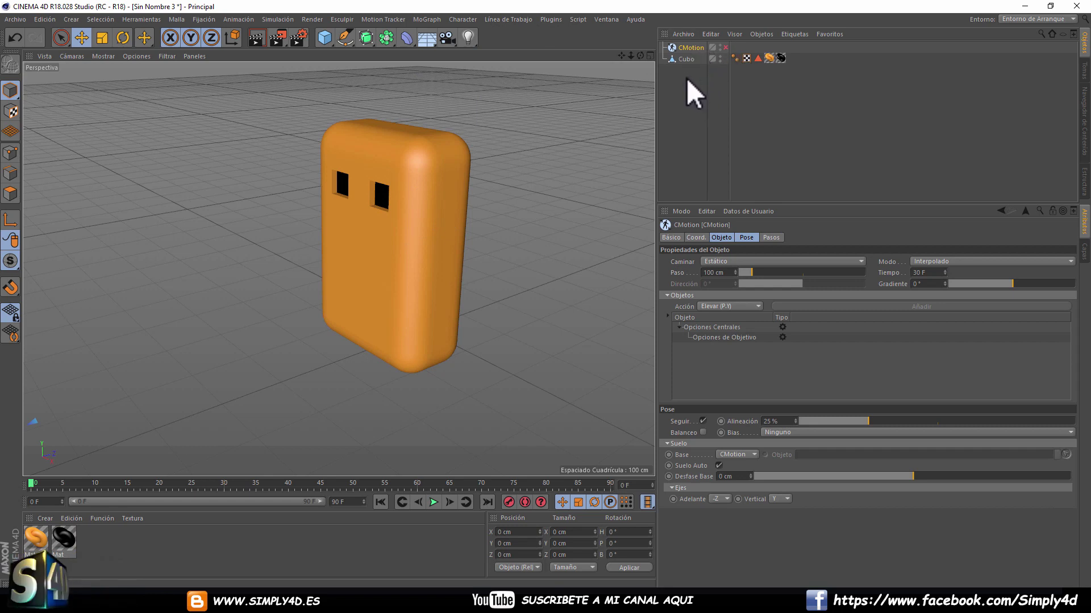
click(407, 38)
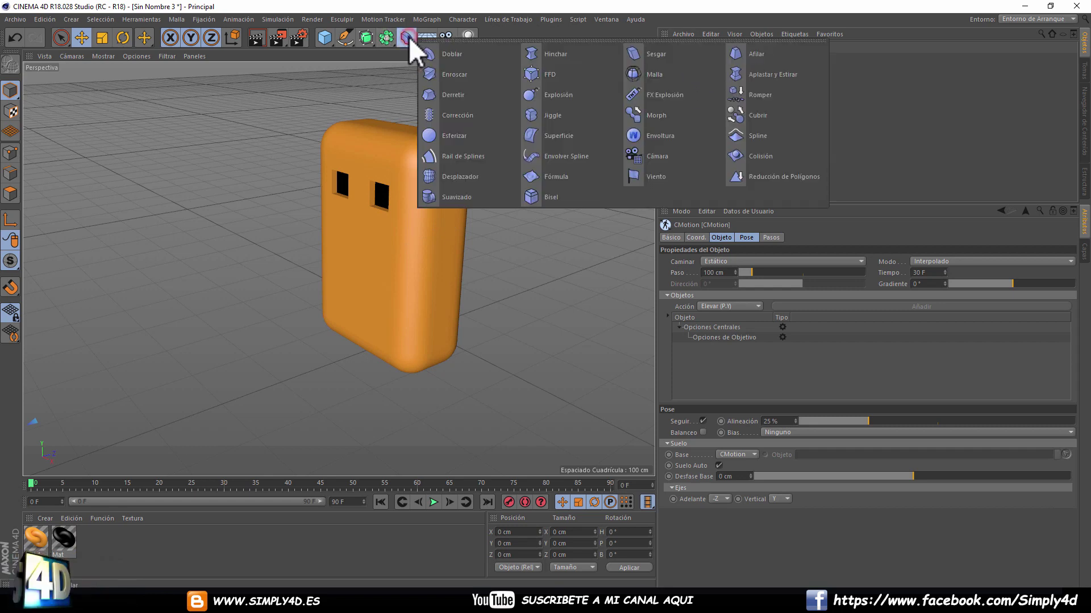
click(459, 74)
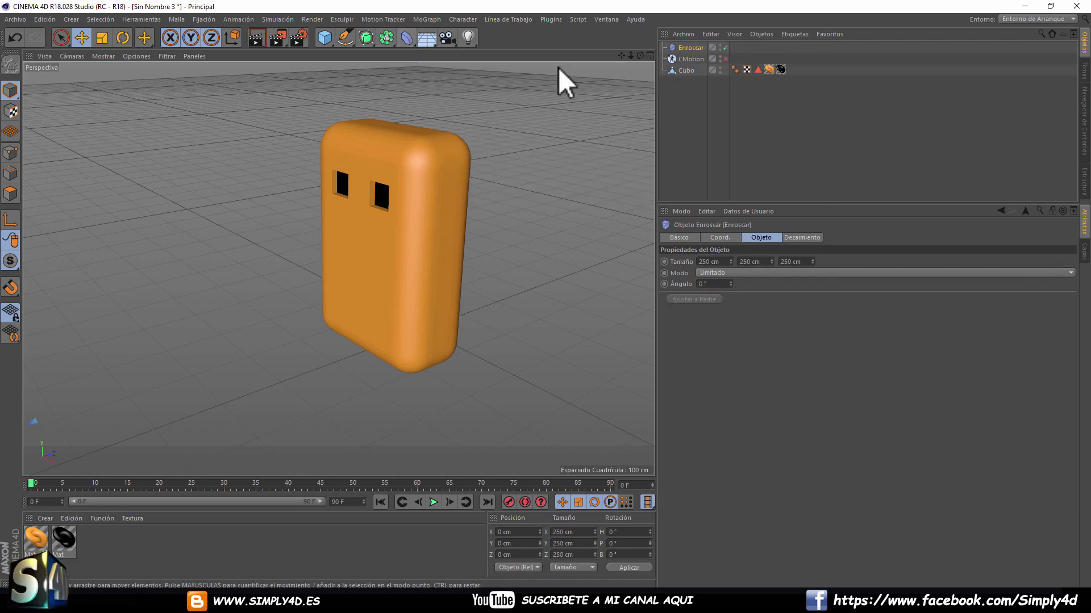
drag(691, 47, 683, 69)
click(690, 300)
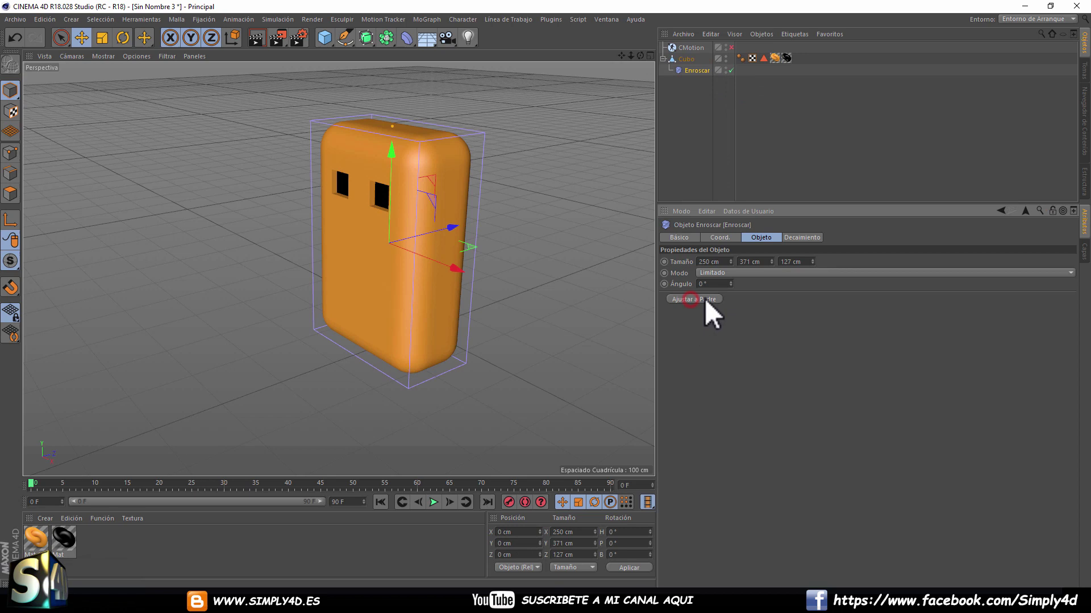
- Rotate the twist deformer 180° with its angle reset to 0°
mouse_move(735, 284)
mouse_down()
mouse_move(735, 302)
mouse_move(731, 267)
mouse_move(730, 279)
mouse_up()
click(707, 284)
text(0)
key(Return)
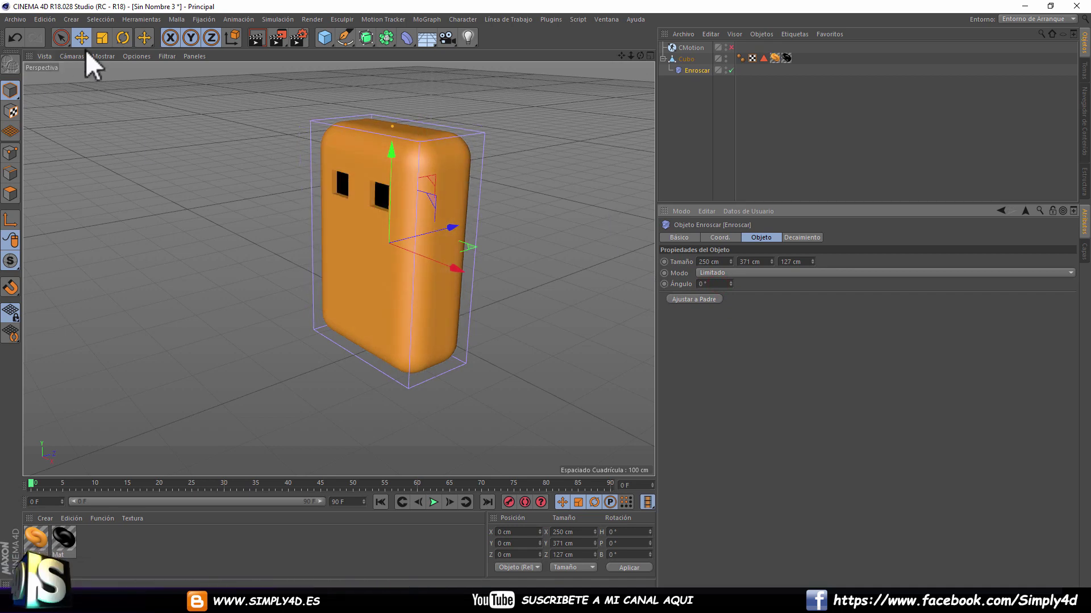
click(124, 38)
drag(349, 230, 462, 269)
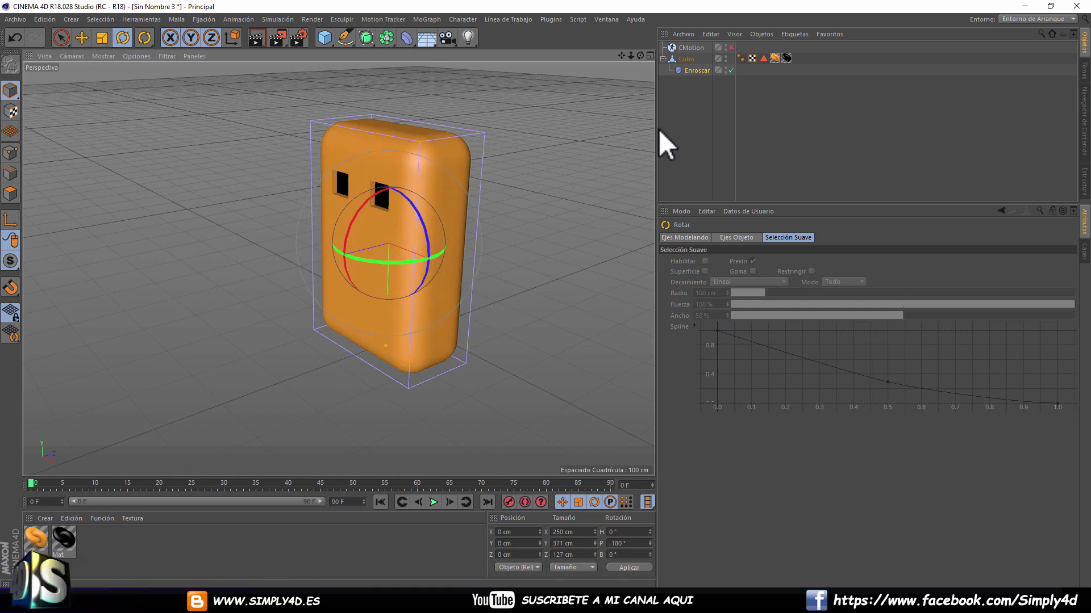
click(698, 71)
drag(731, 284, 731, 307)
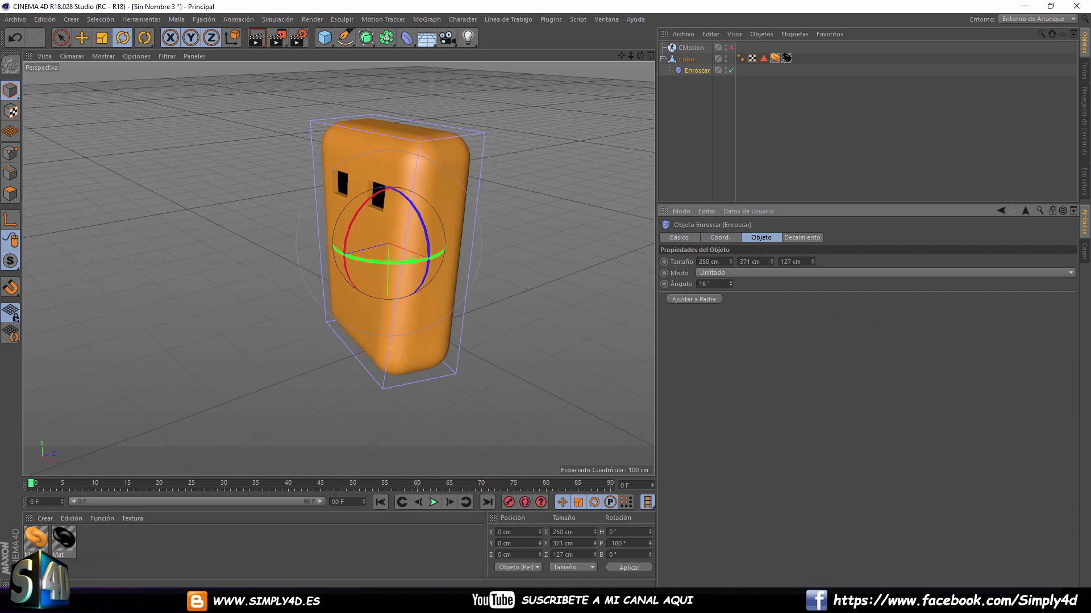
mouse_move(731, 284)
mouse_down()
mouse_move(731, 262)
mouse_move(771, 267)
mouse_up()
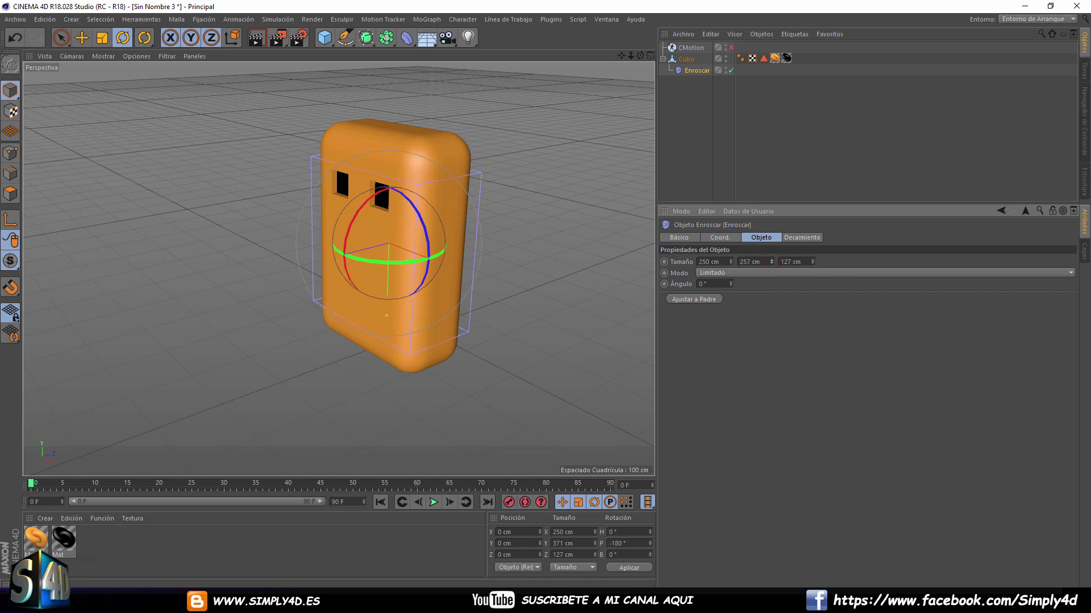
- Lower the twist deformer over the box's bottom half and set its angle to -5°
click(81, 37)
drag(386, 289, 387, 376)
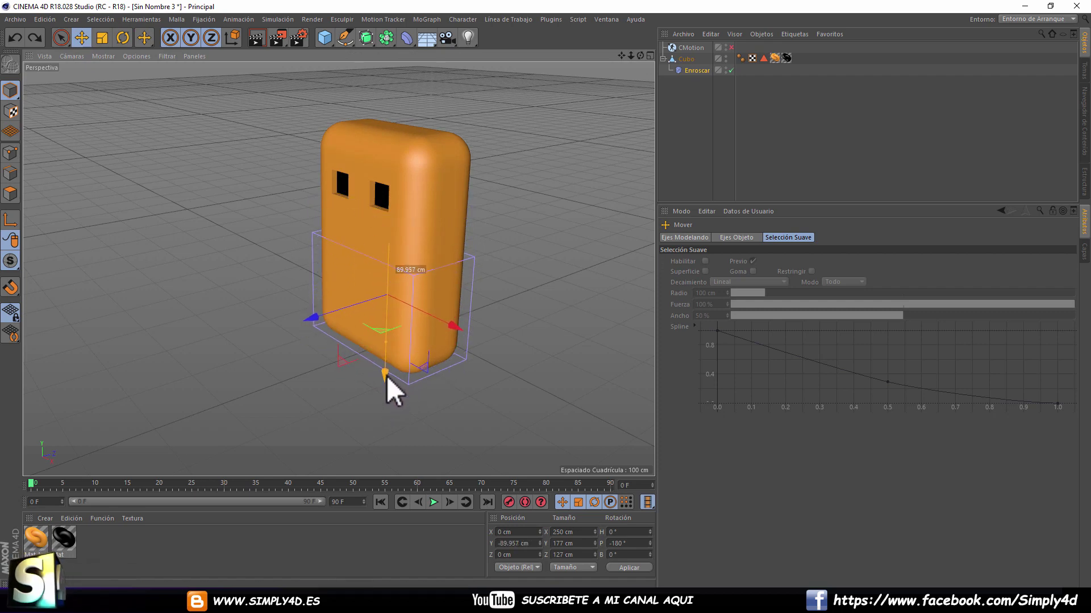
click(691, 70)
drag(731, 284, 721, 284)
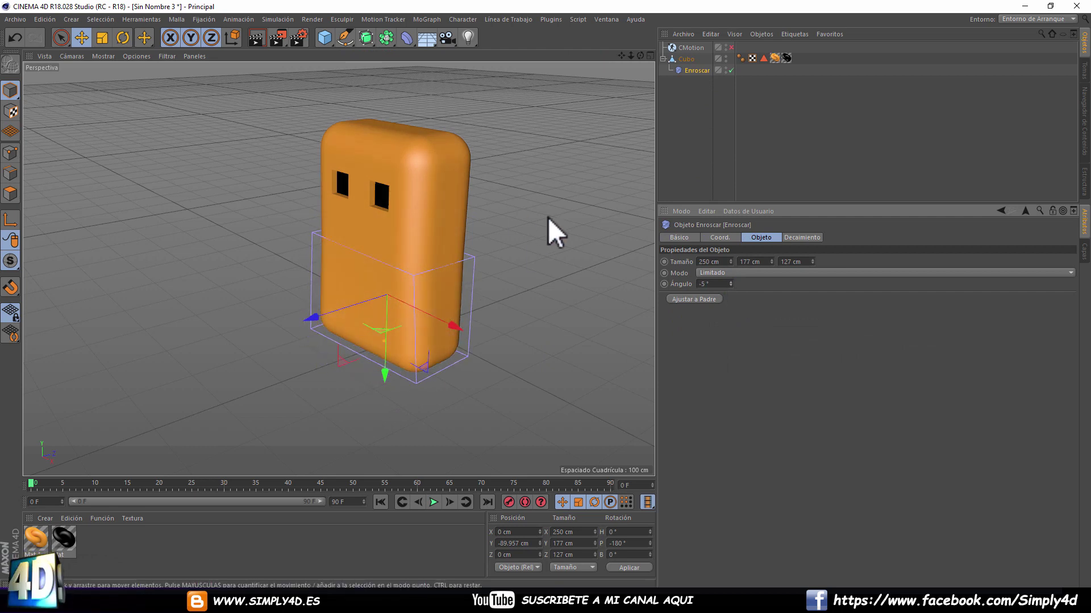
- Add a Doblar bend deformer under Cubo, fitted to its parent, with a 90° angle
click(400, 36)
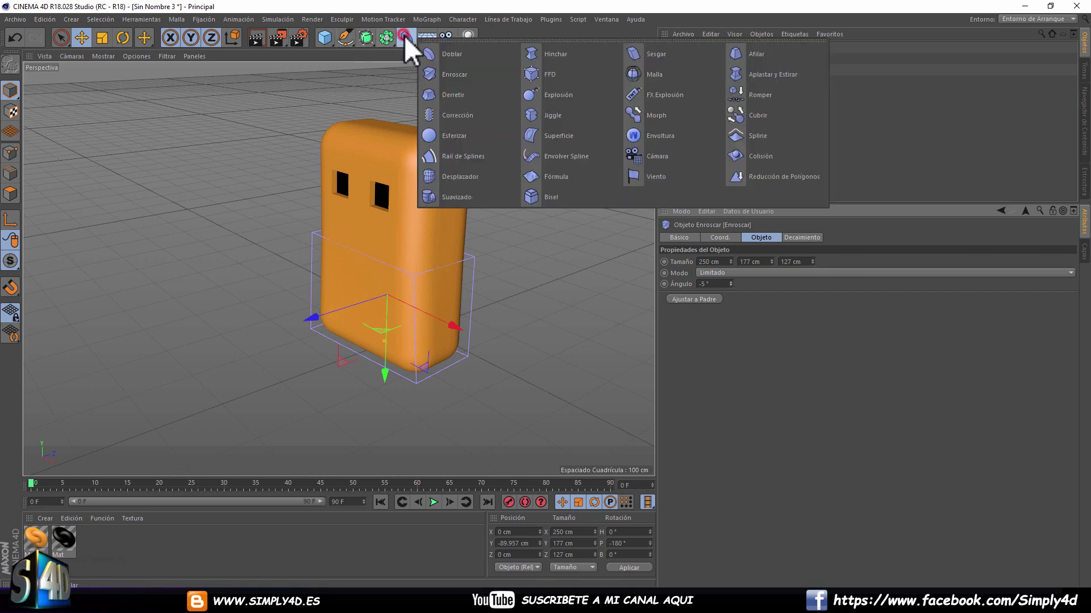
click(455, 51)
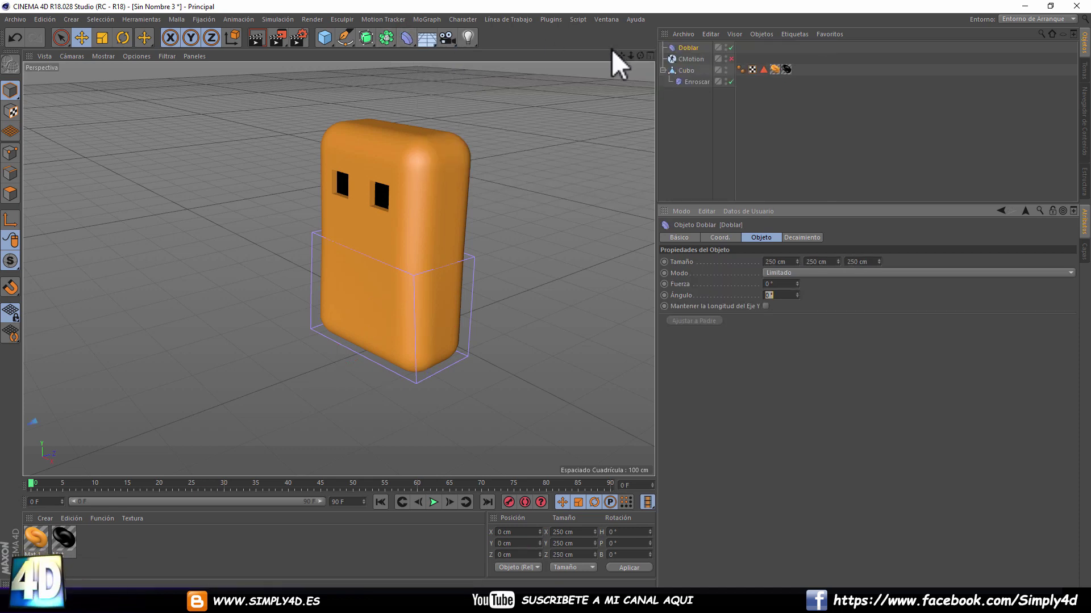
drag(687, 47, 684, 68)
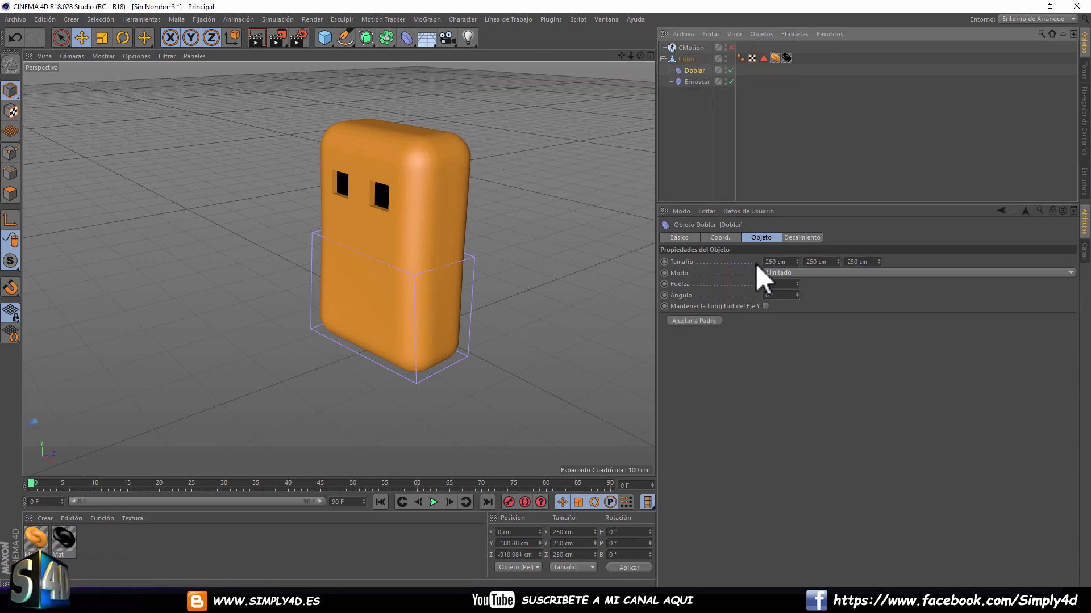
click(700, 320)
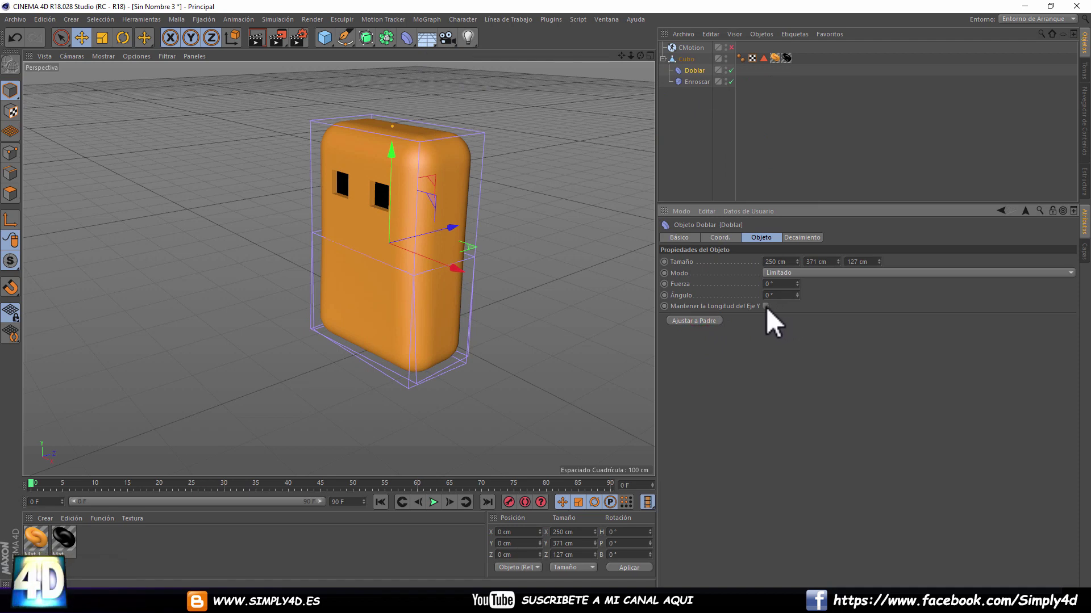
mouse_move(797, 283)
mouse_down()
mouse_move(797, 273)
mouse_move(797, 295)
mouse_up()
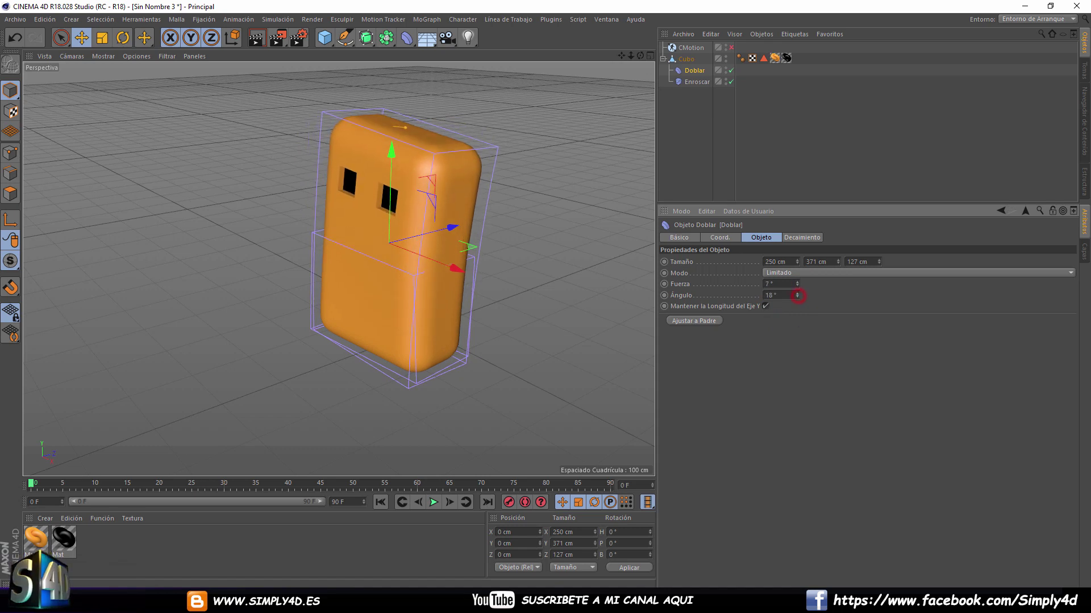
text(0)
key(Return)
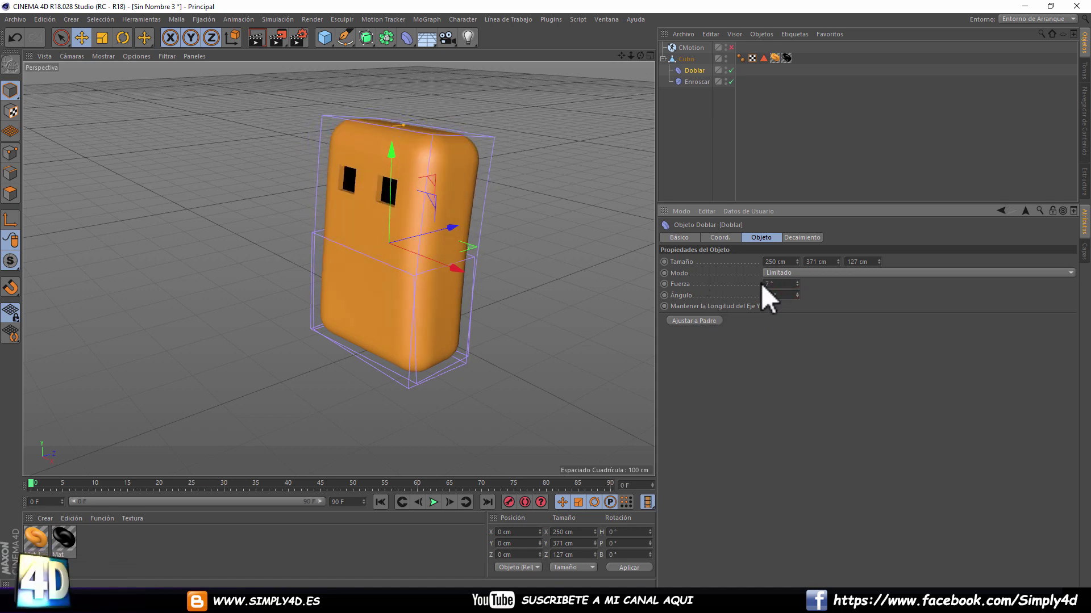
drag(798, 284, 798, 286)
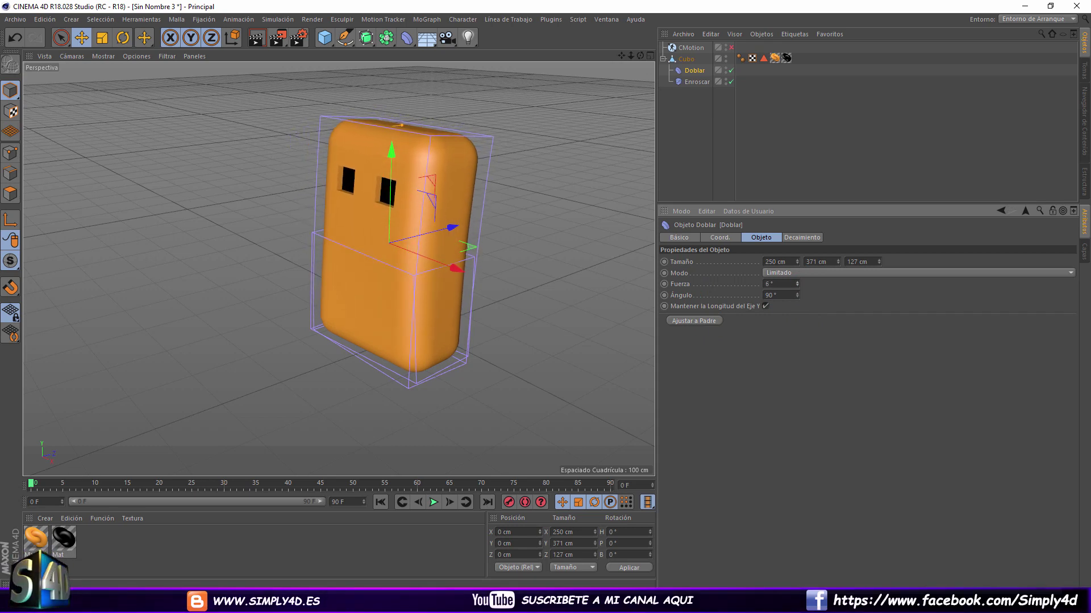
- Add Cubo to CMotion's Objects list and select both deformers
click(693, 145)
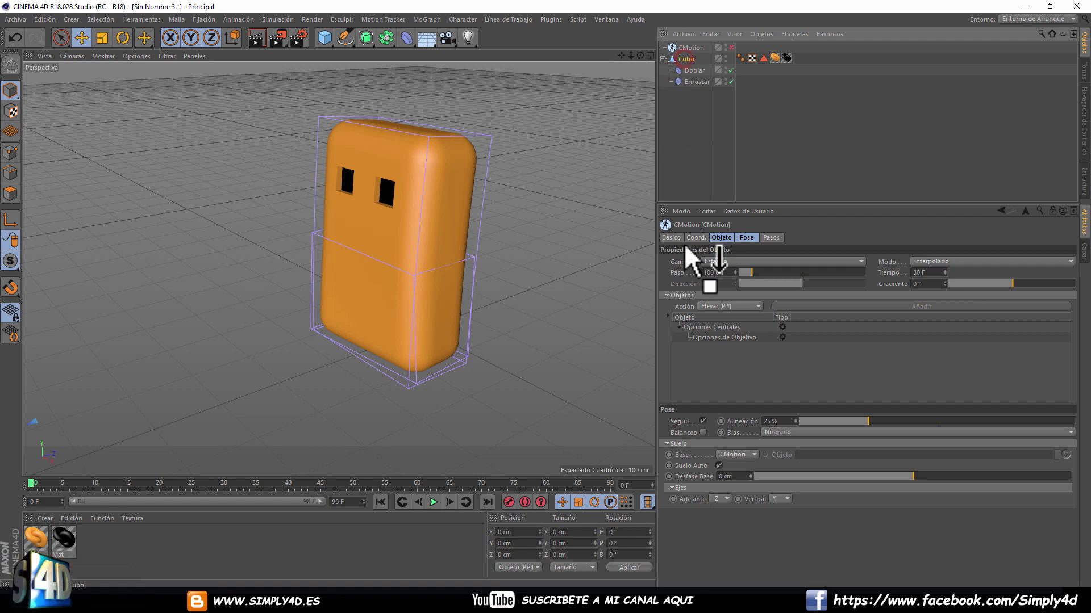
drag(693, 349, 692, 347)
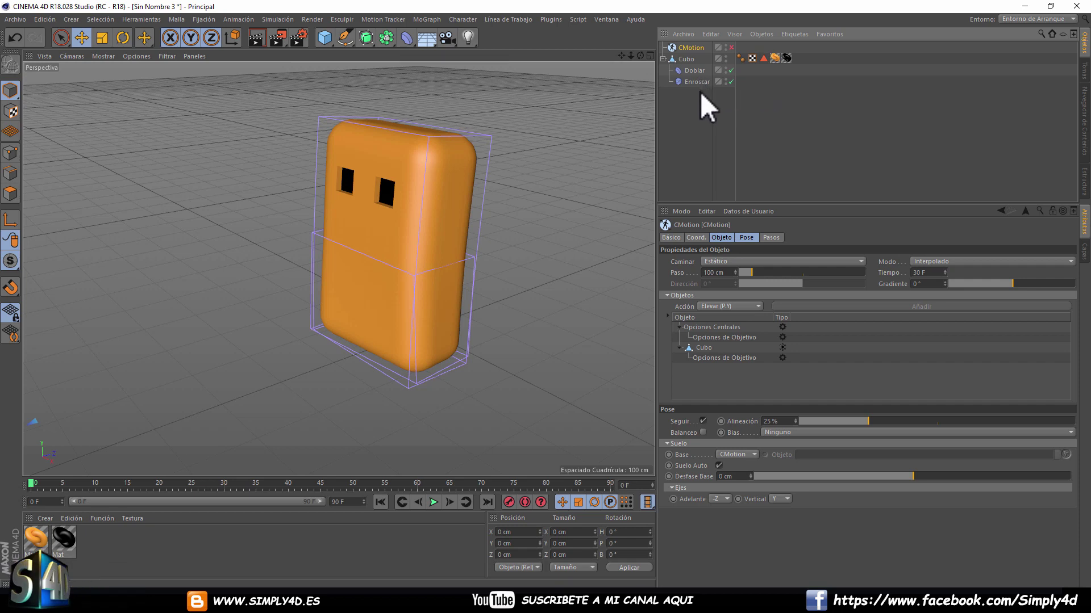
drag(694, 93, 679, 65)
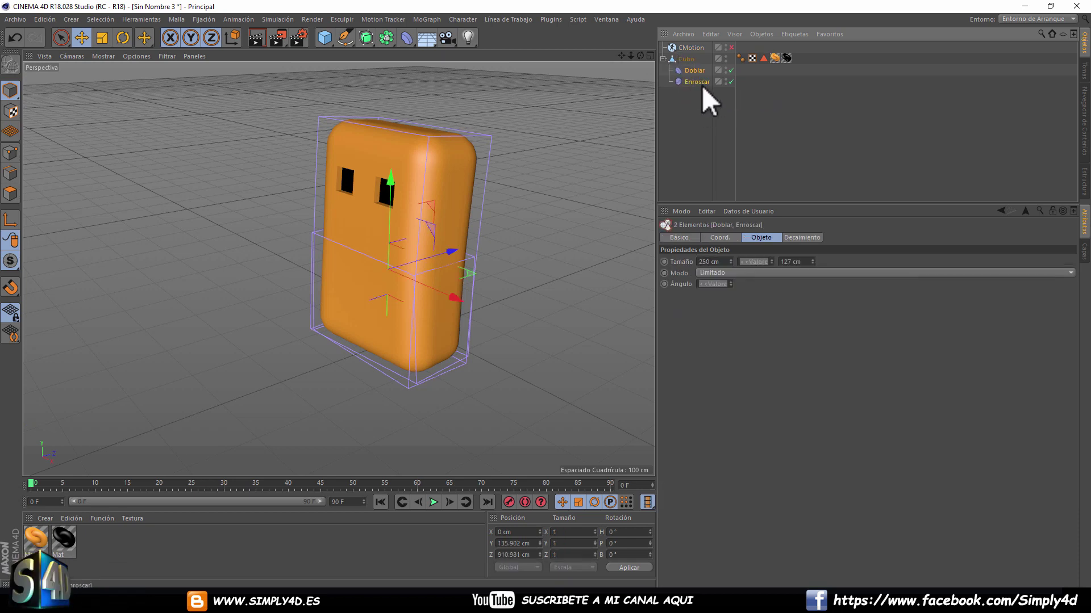
- Add Cubo, Doblar and Enroscar to the CMotion Objetos list and preview the walk
click(692, 47)
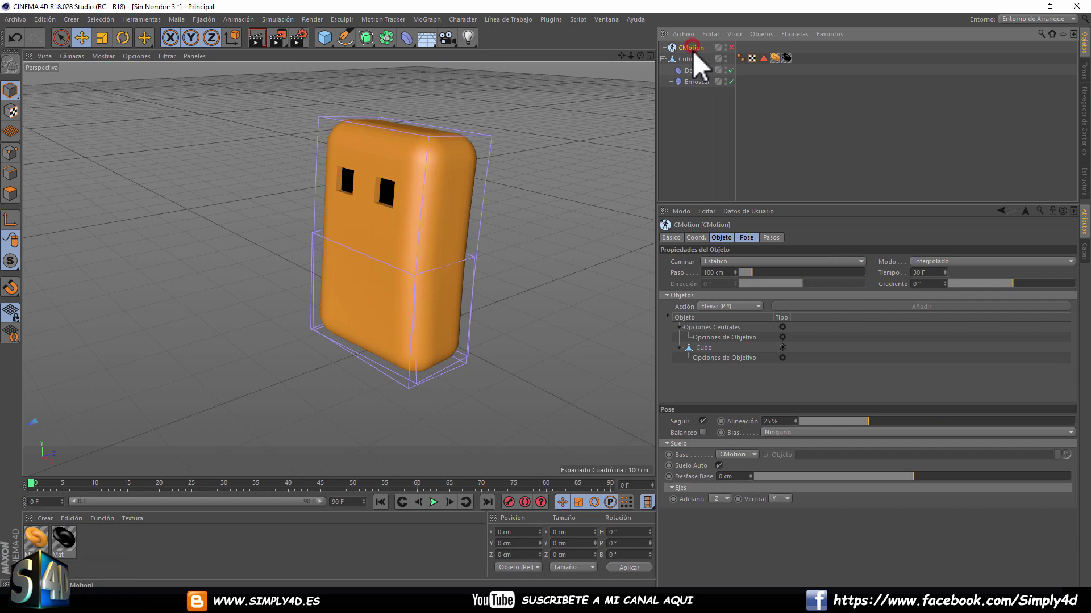
click(1053, 211)
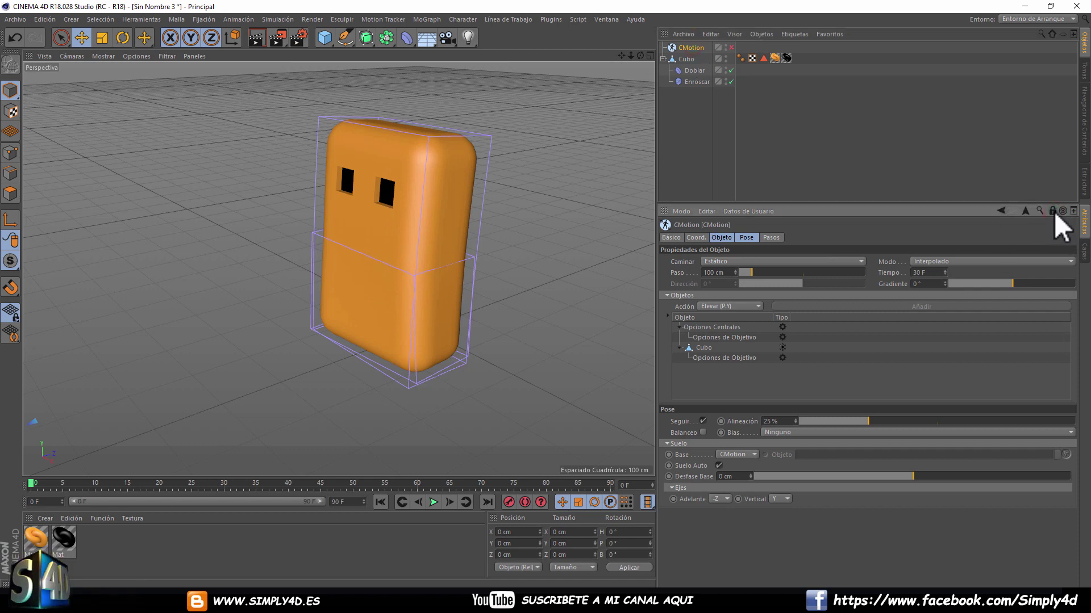
mouse_move(698, 98)
mouse_down()
mouse_move(668, 56)
mouse_move(729, 383)
mouse_up()
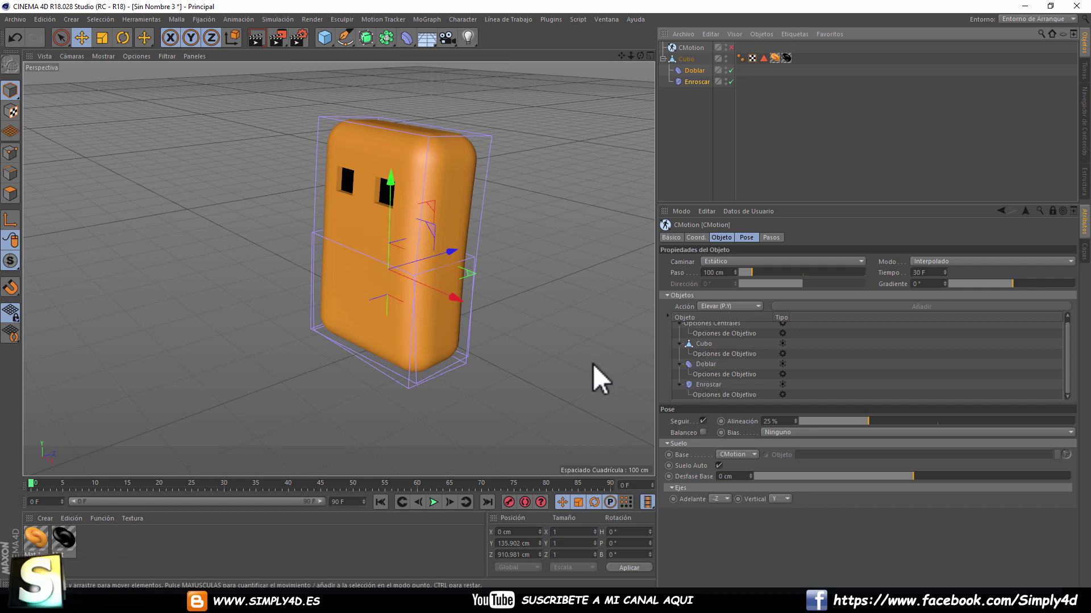
click(433, 503)
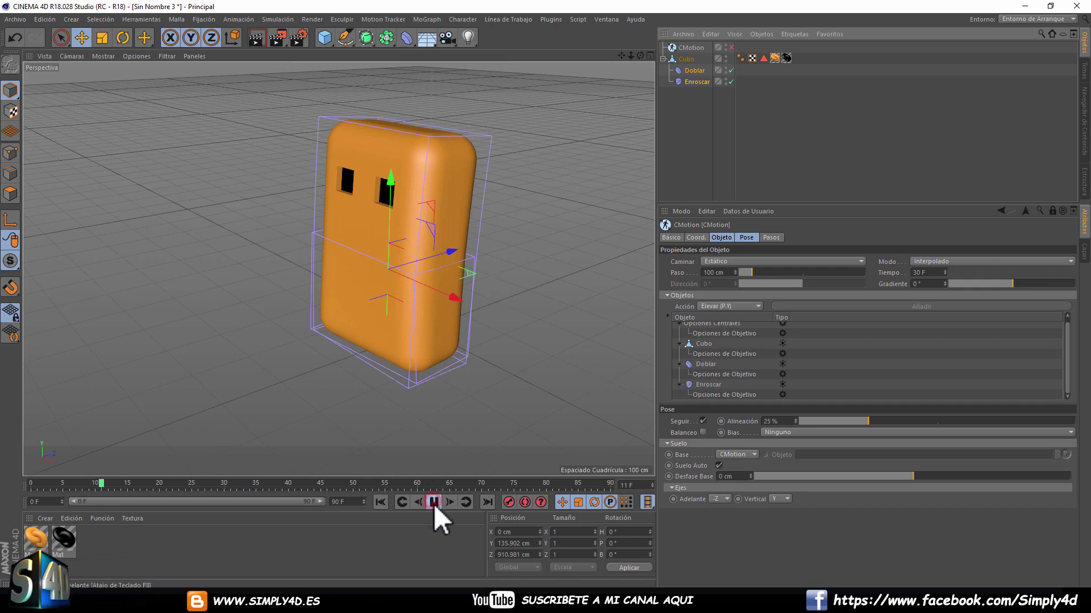
key(shift+f)
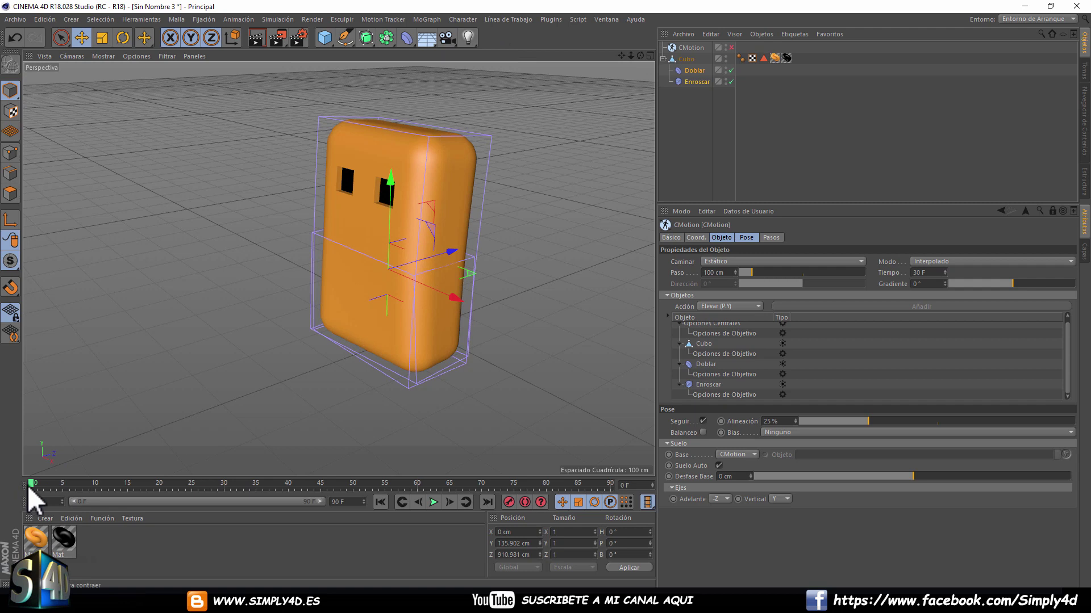
- Reorder the CMotion list so Enroscar sits above Doblar
click(705, 384)
drag(714, 385, 717, 370)
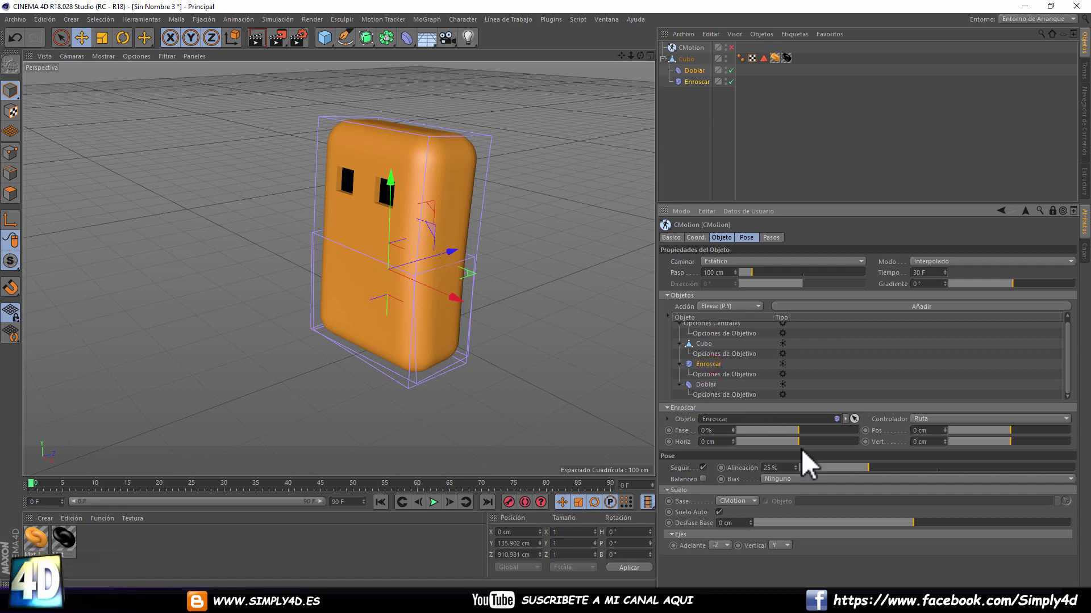
click(748, 307)
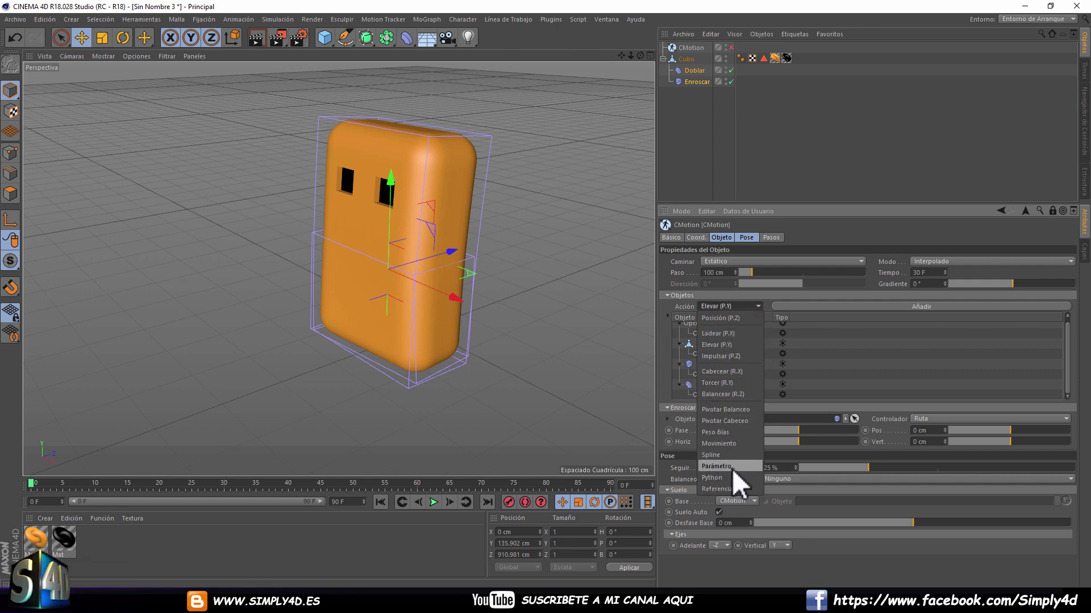
- Add a Parámetro action under Enroscar in the CMotion list
click(714, 466)
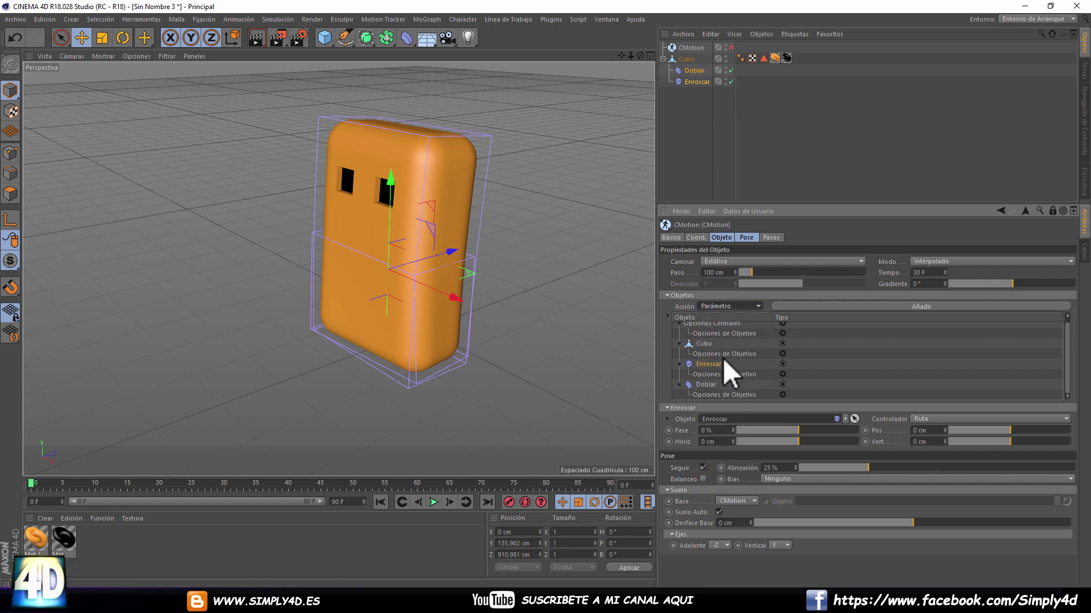
click(870, 306)
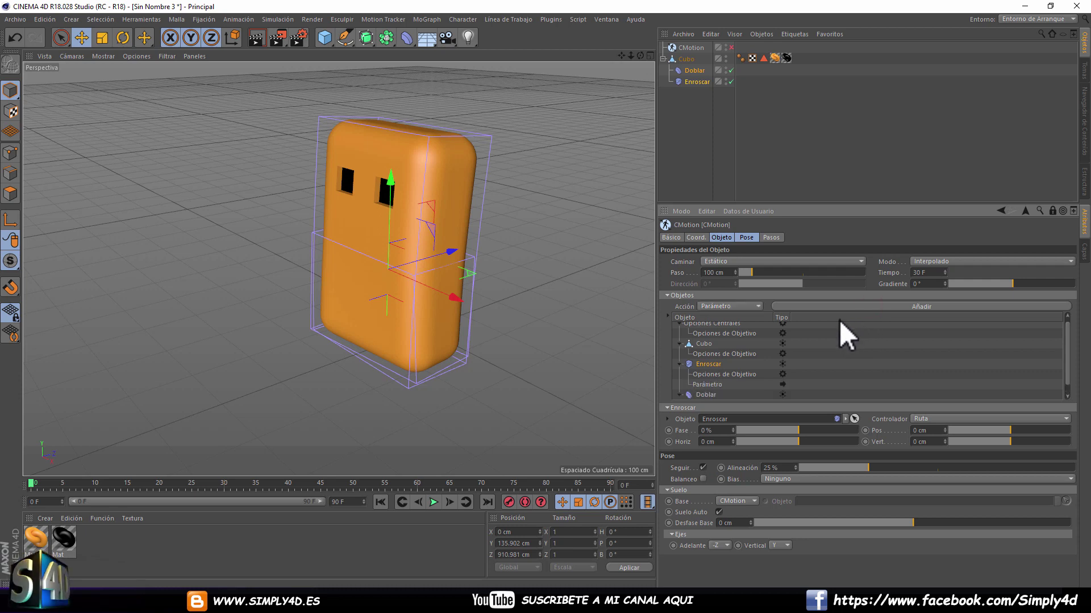
click(708, 385)
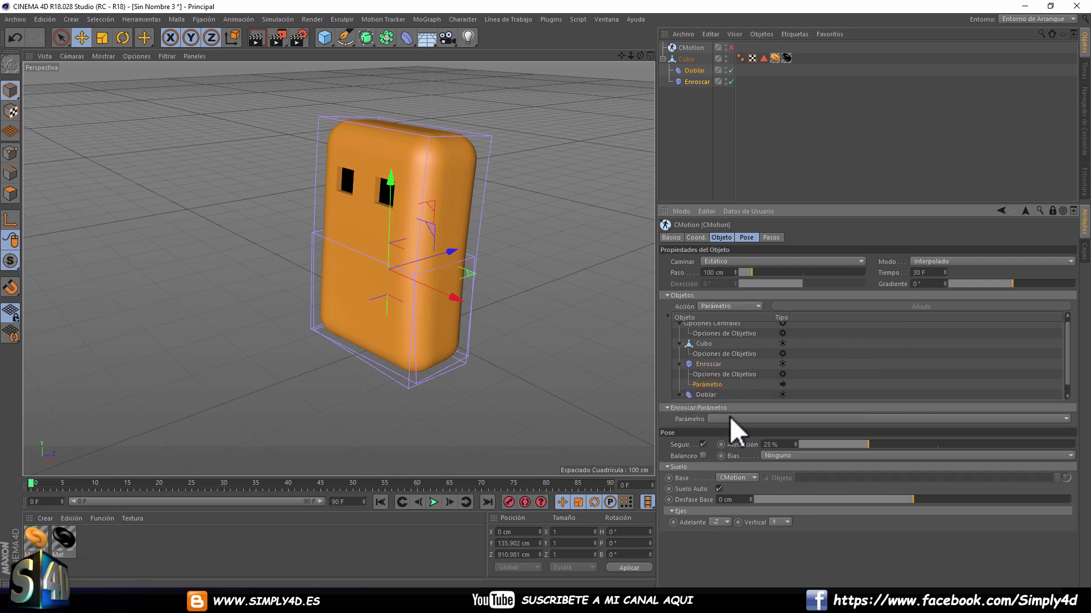
click(1067, 419)
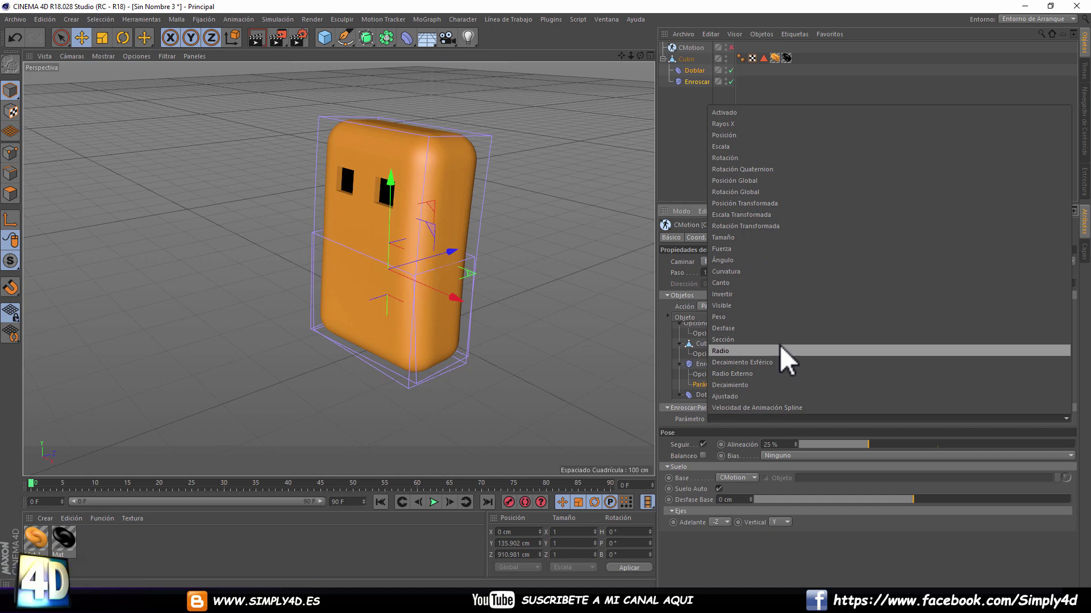
click(735, 250)
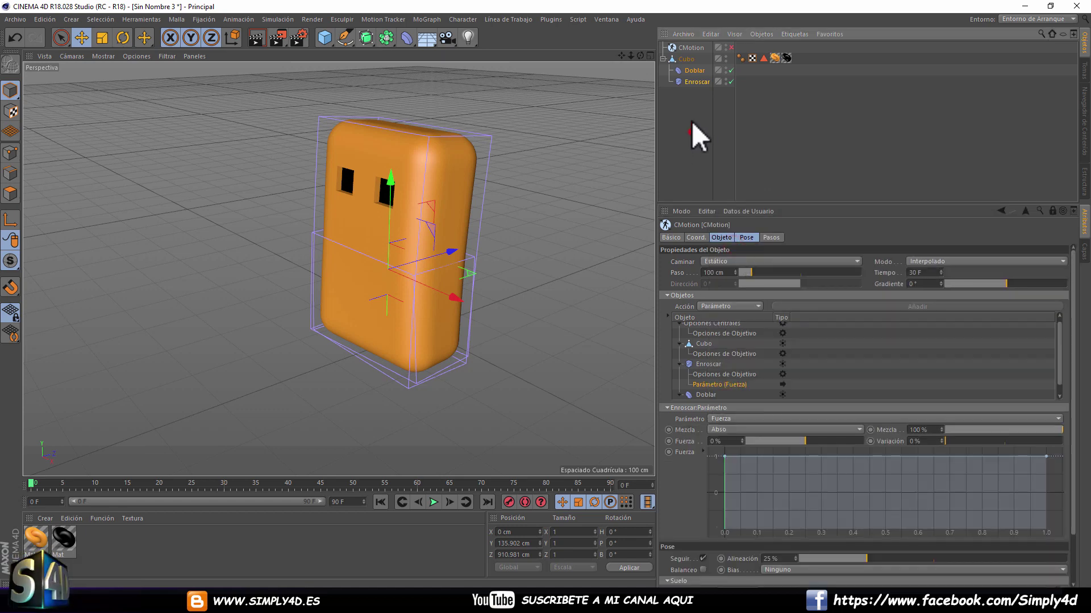
- Set the Enroscar twist deformer's own Ángulo to 0°
click(696, 81)
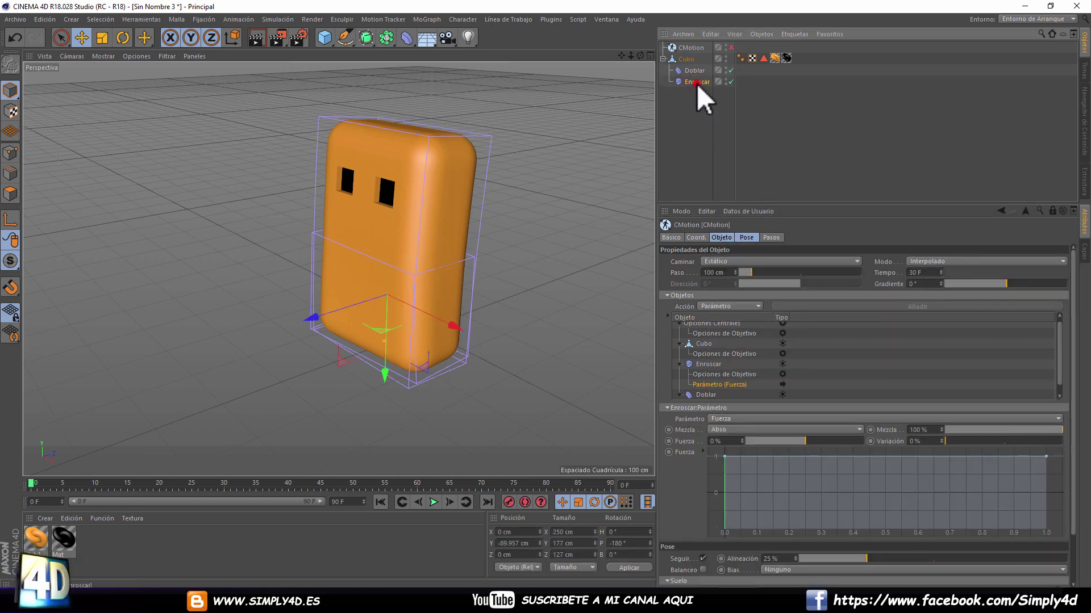
click(1052, 211)
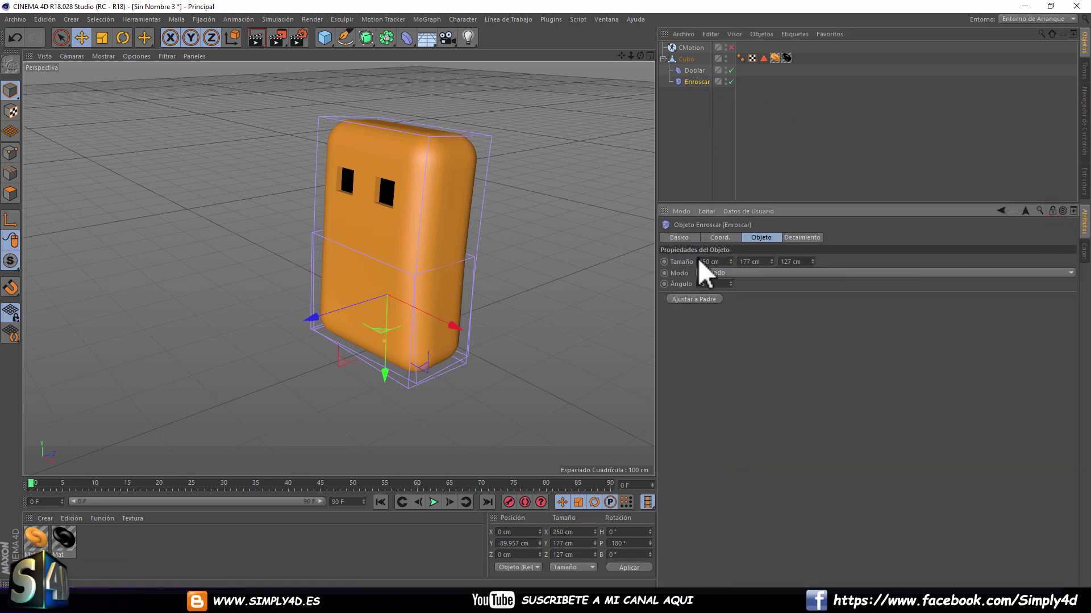
drag(730, 283, 730, 287)
double_click(717, 283)
text(0)
key(Return)
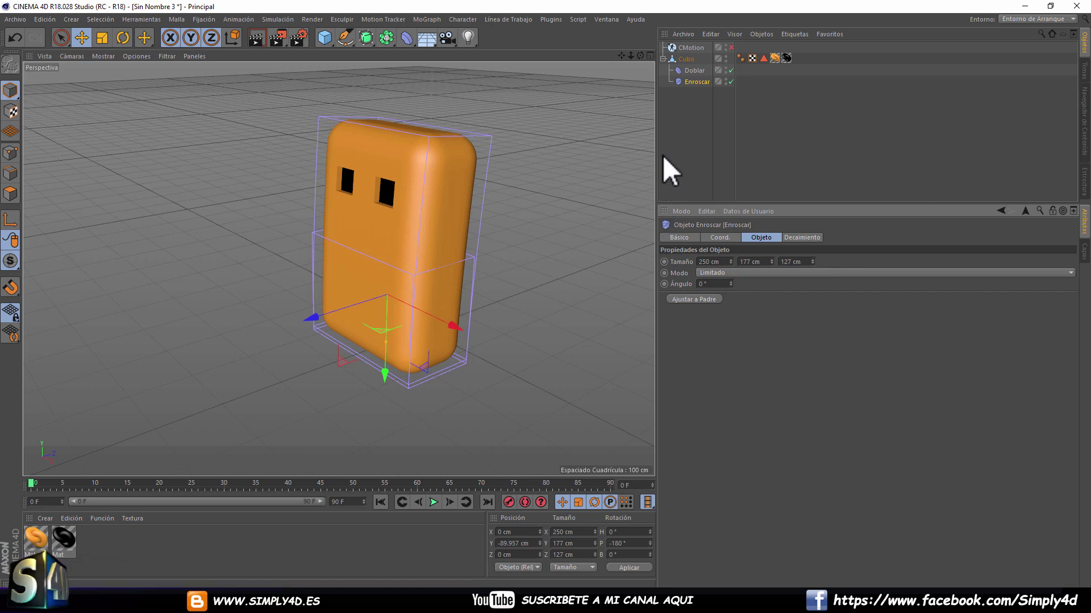
- Make the CMotion Parámetro action drive Enroscar's Ángulo at 108°
click(691, 49)
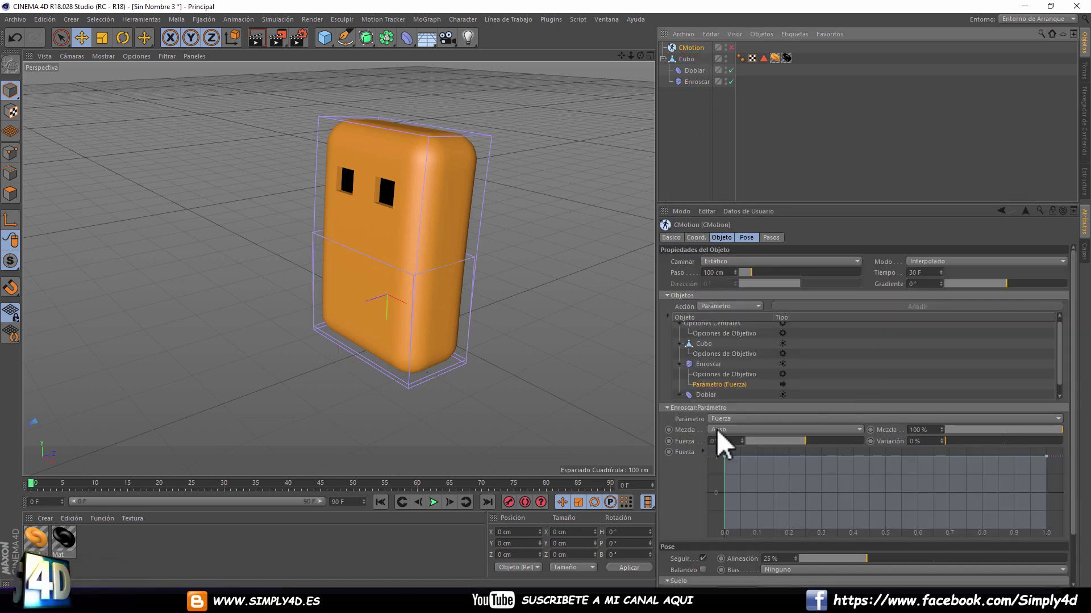
click(1060, 419)
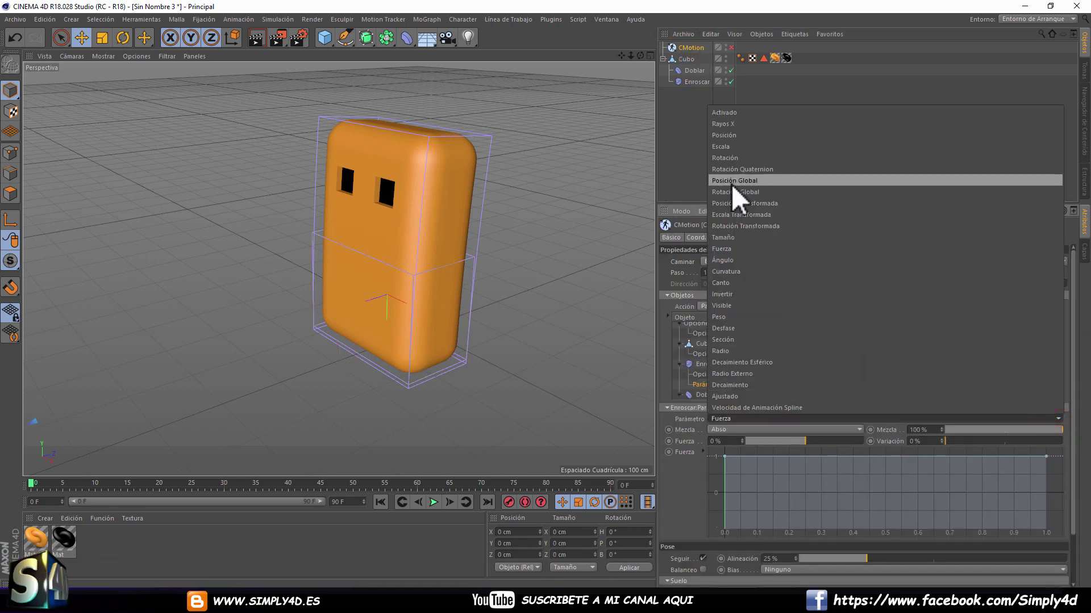
click(725, 260)
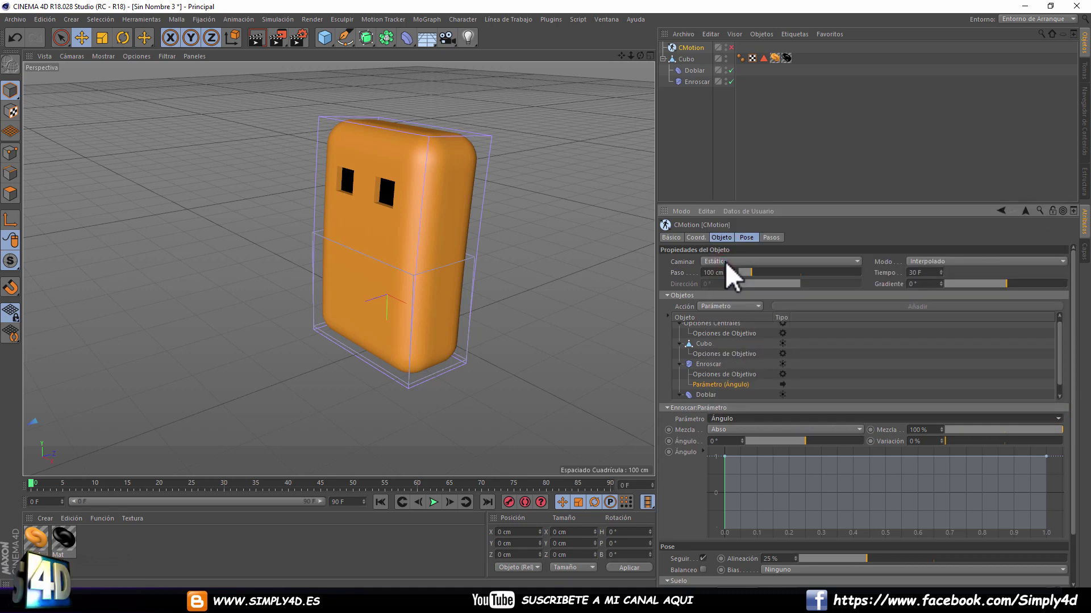
click(806, 443)
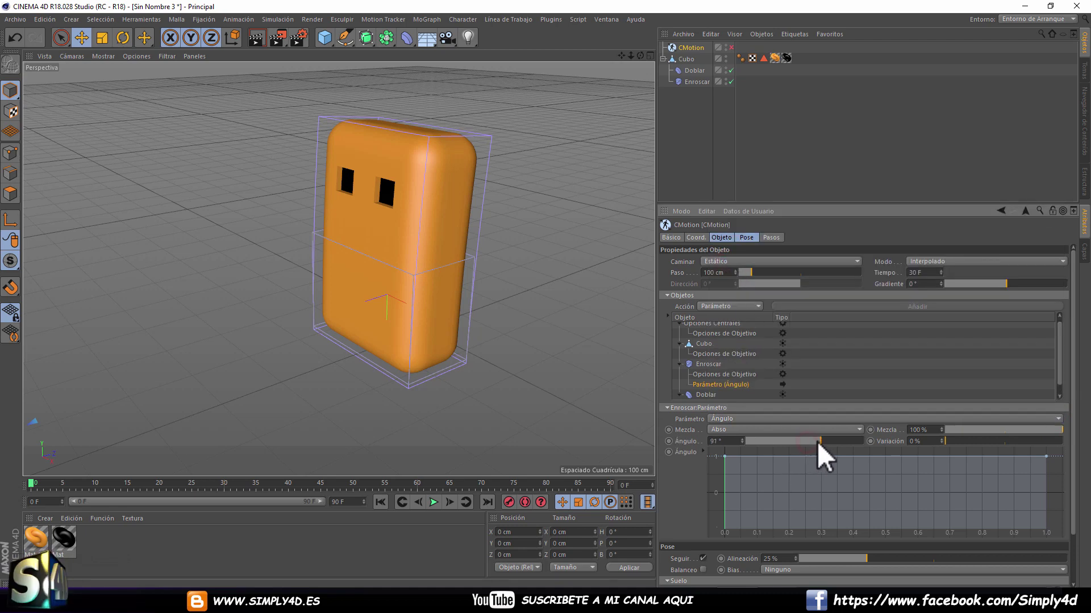
drag(827, 440, 816, 442)
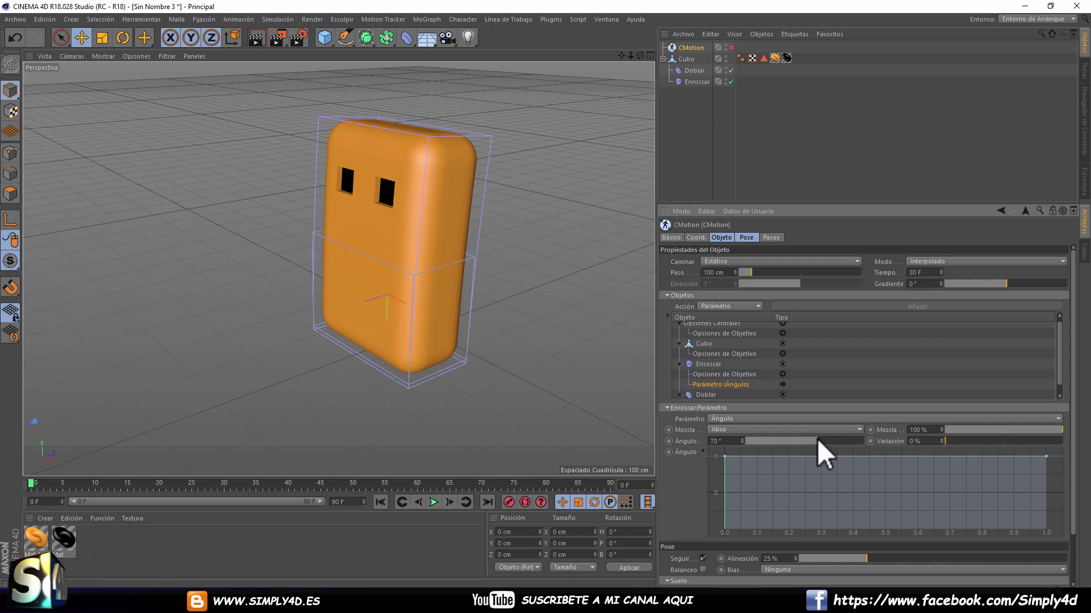
mouse_move(815, 441)
mouse_down()
mouse_move(789, 439)
mouse_move(823, 441)
mouse_up()
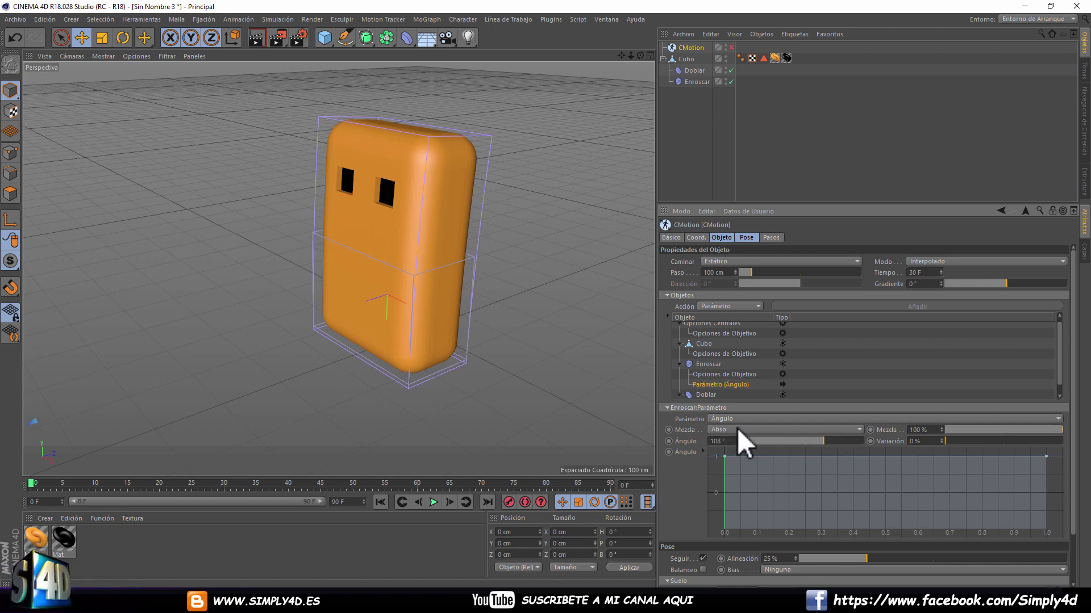
drag(768, 203, 769, 134)
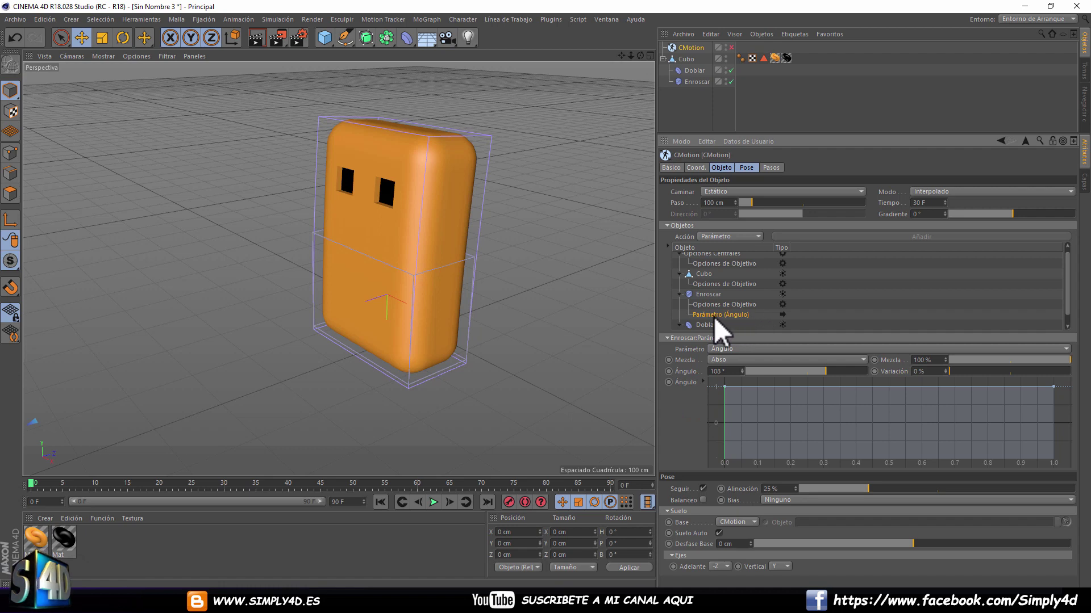
- Enable CMotion, lower the driven twist angle to 40°, and play to check it
click(731, 47)
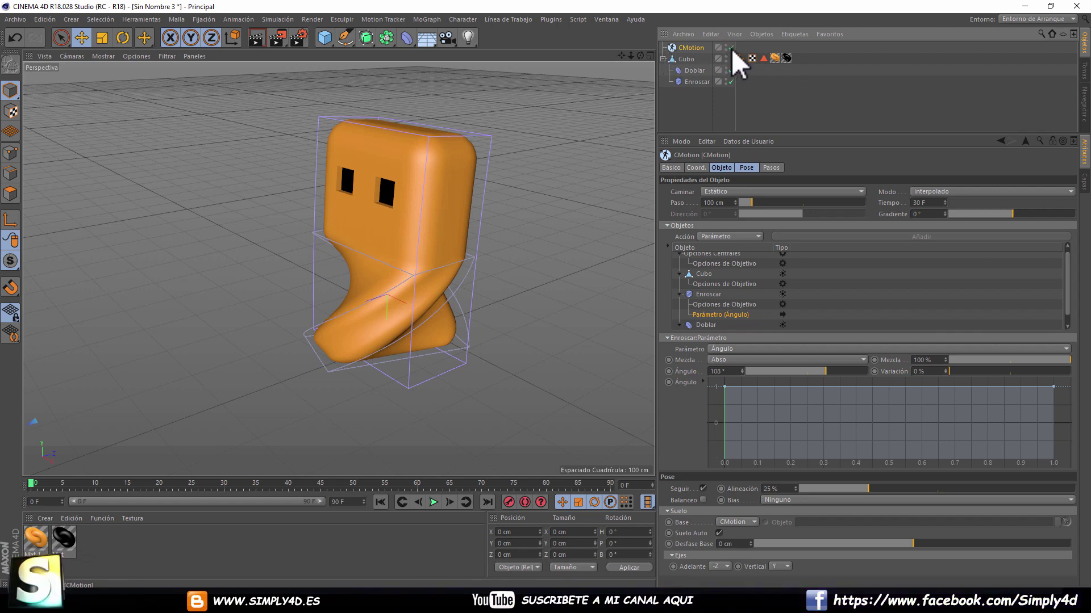
mouse_move(820, 371)
mouse_down()
mouse_move(789, 367)
mouse_move(815, 368)
mouse_up()
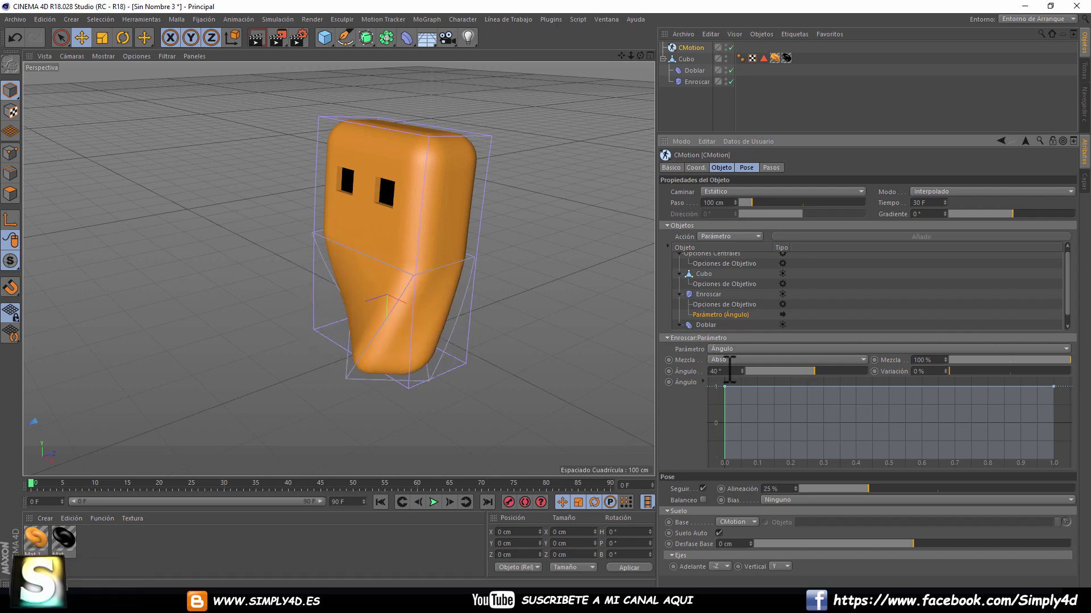
click(434, 502)
click(434, 502)
click(434, 502)
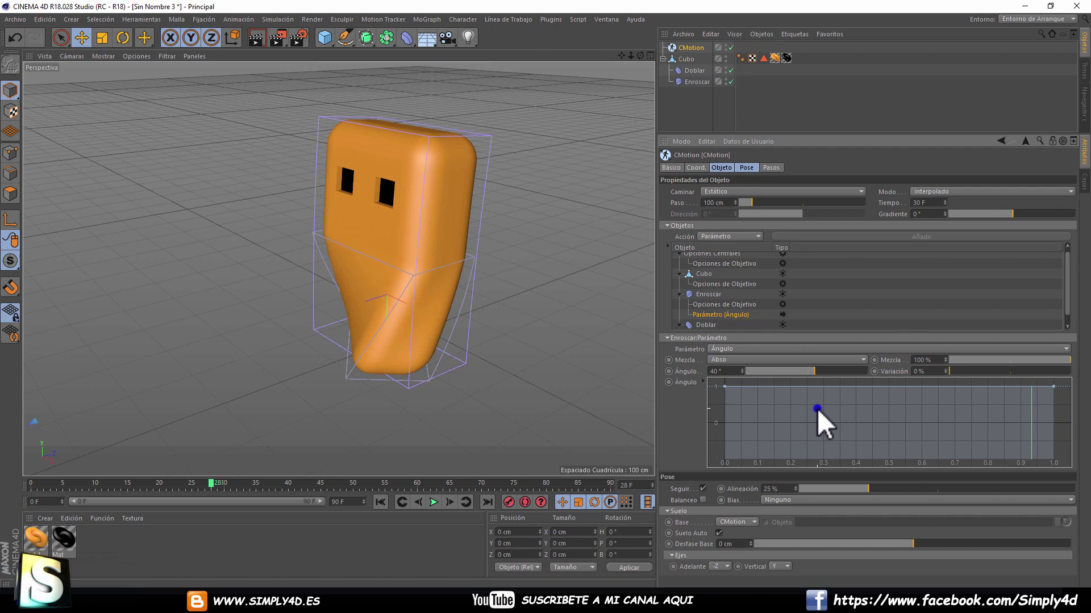
- Apply the Seno spline preset to the Ángulo curve, preview the sway, then rewind
right_click(817, 408)
mouse_move(867, 507)
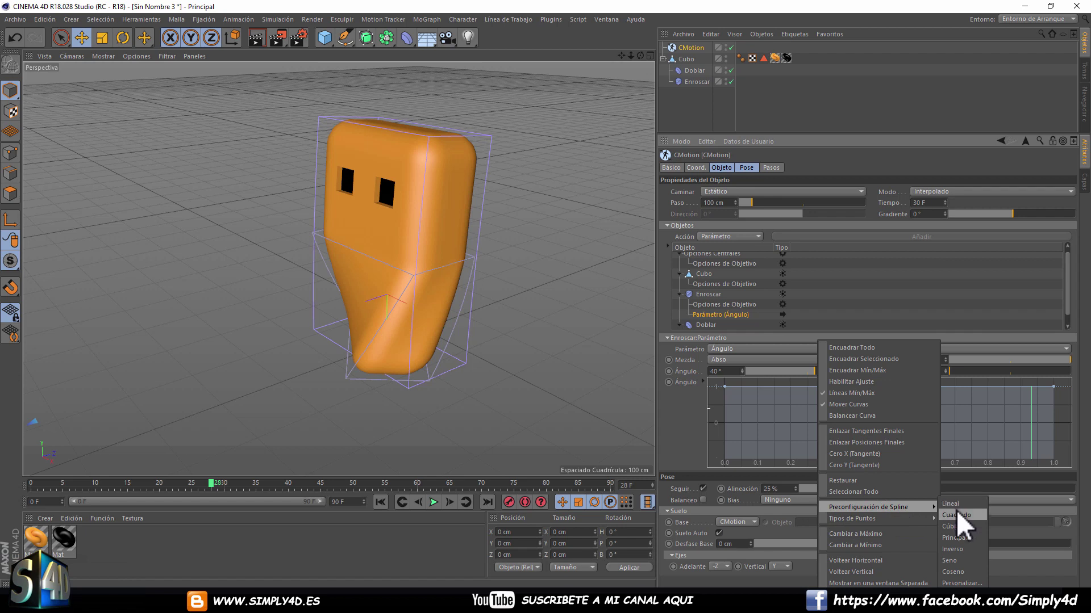
click(960, 560)
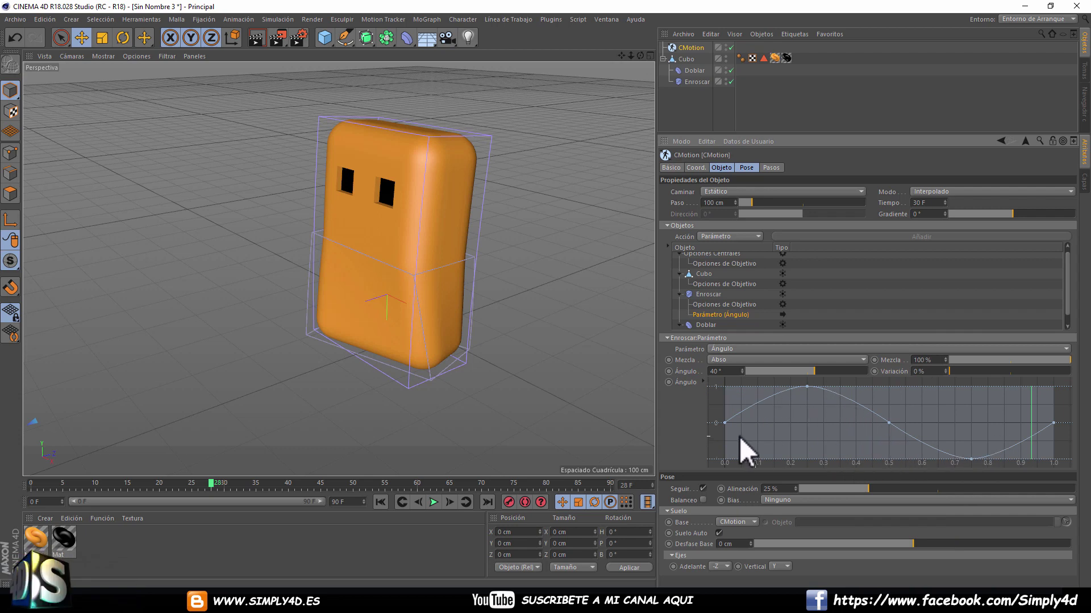
click(434, 502)
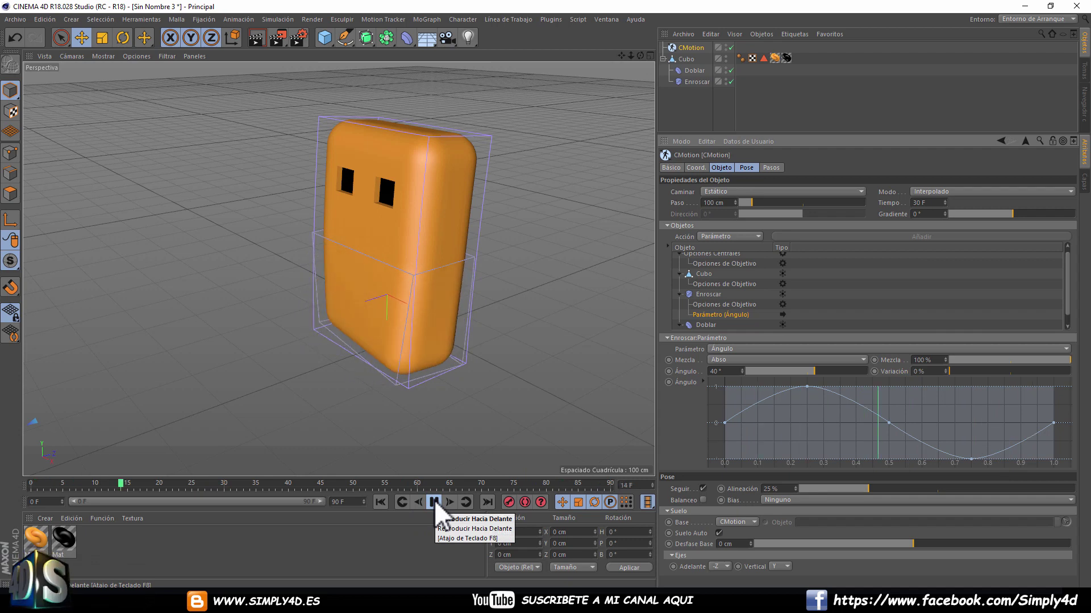
click(662, 115)
mouse_move(468, 254)
alt+mouse_down()
mouse_move(461, 219)
mouse_move(454, 260)
mouse_move(297, 255)
mouse_move(456, 221)
alt+mouse_up()
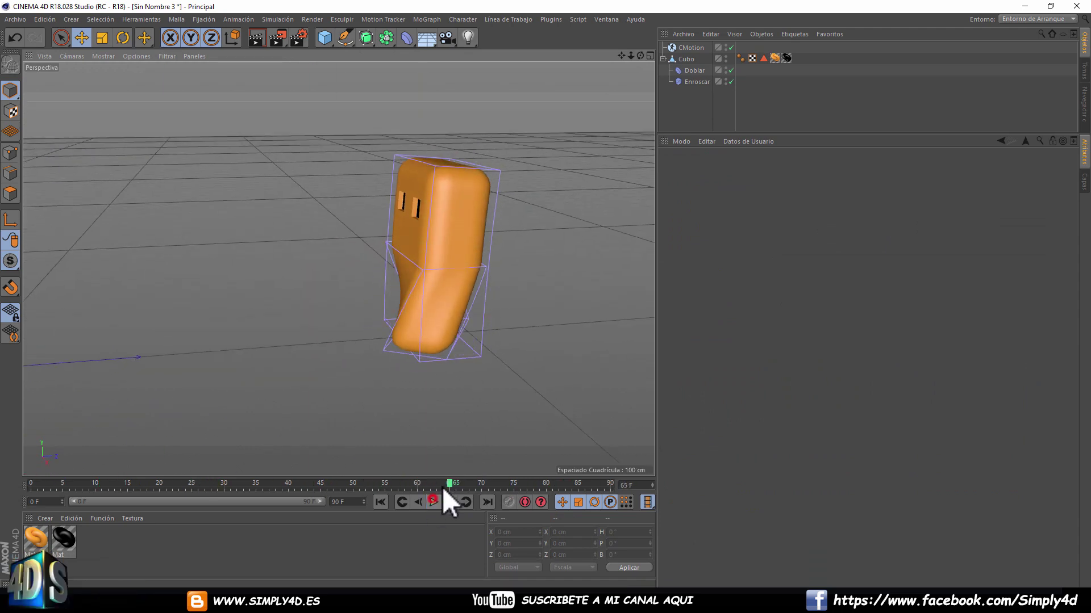
drag(442, 487, 30, 484)
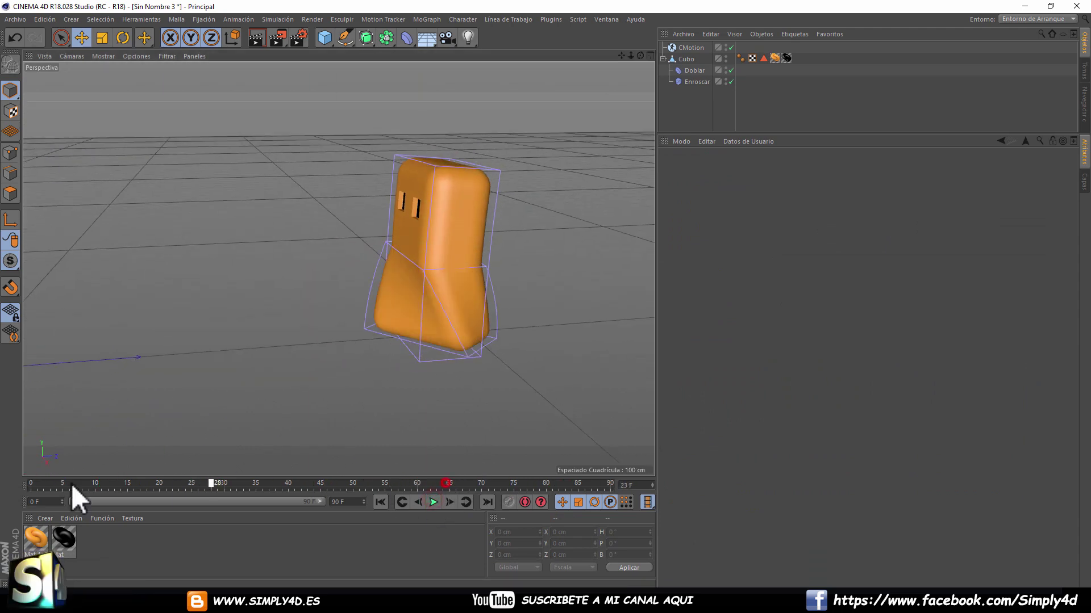
click(686, 59)
click(689, 47)
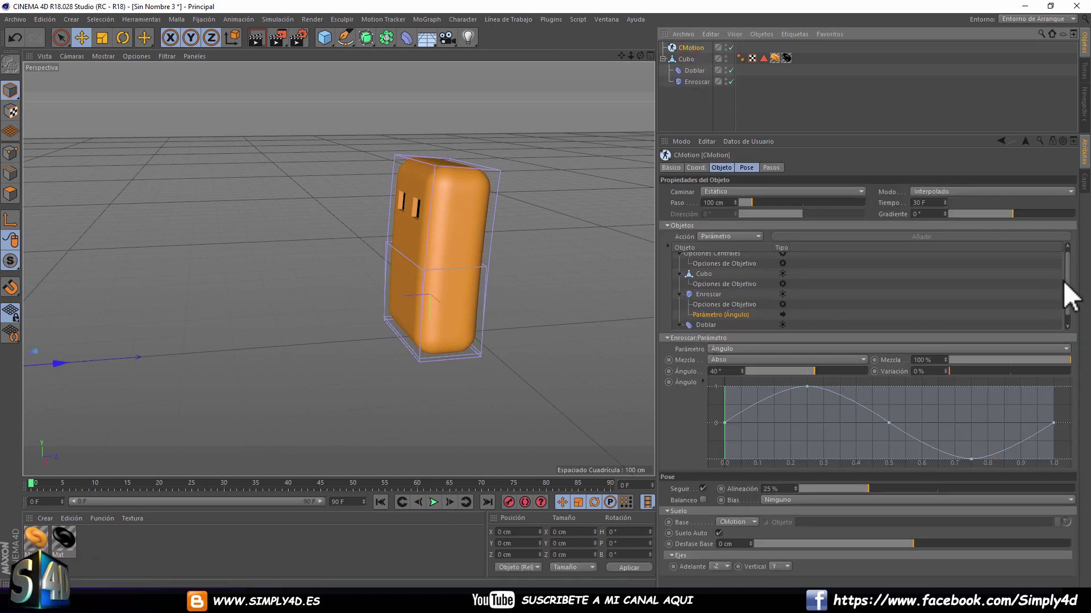
- Add a parameter action to the Doblar entry in the CMotion list
scroll(1063, 280, down, 1)
click(703, 314)
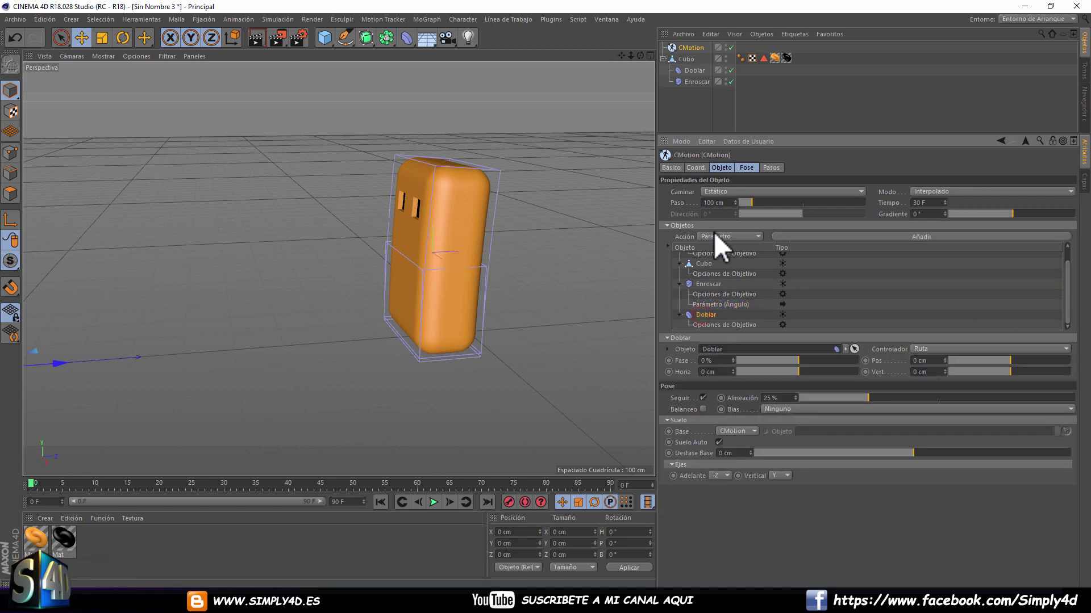
click(878, 234)
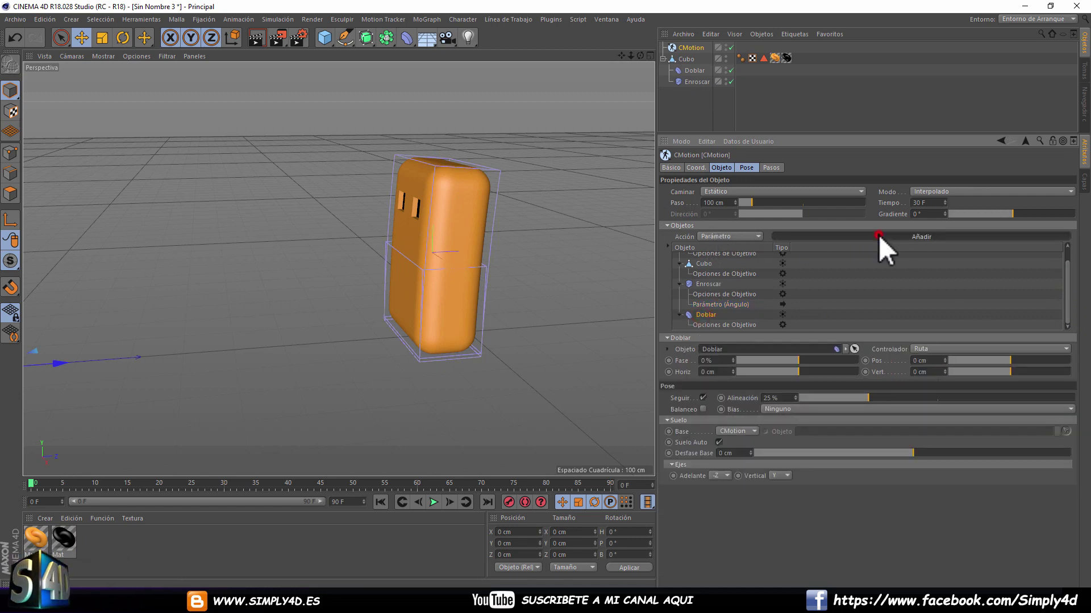
- Set the Doblar bend deformer's Fuerza to 0° so the box stands straight
click(676, 116)
click(694, 69)
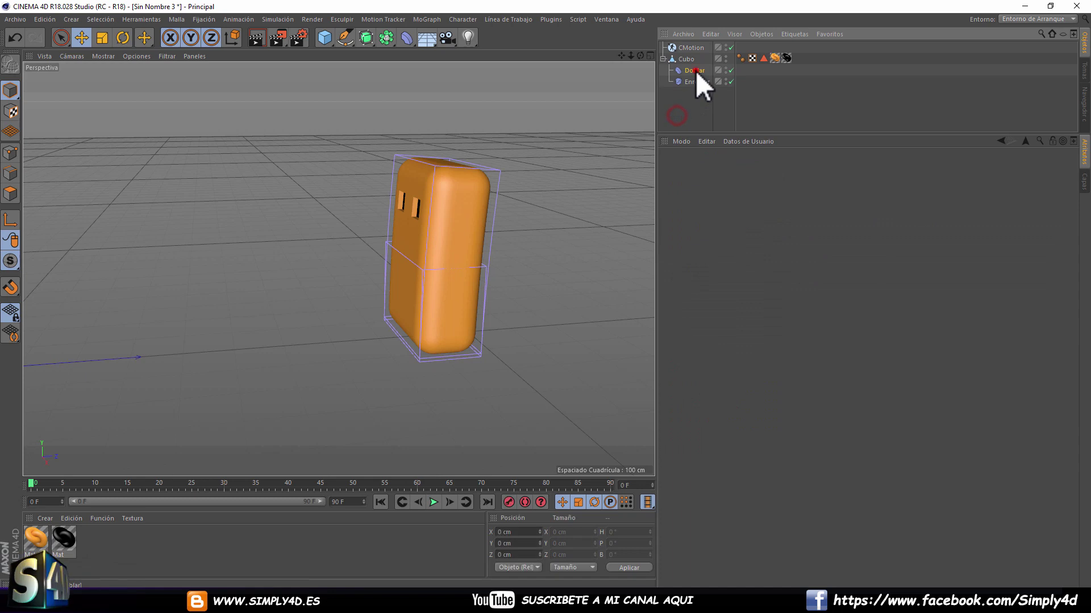
click(797, 214)
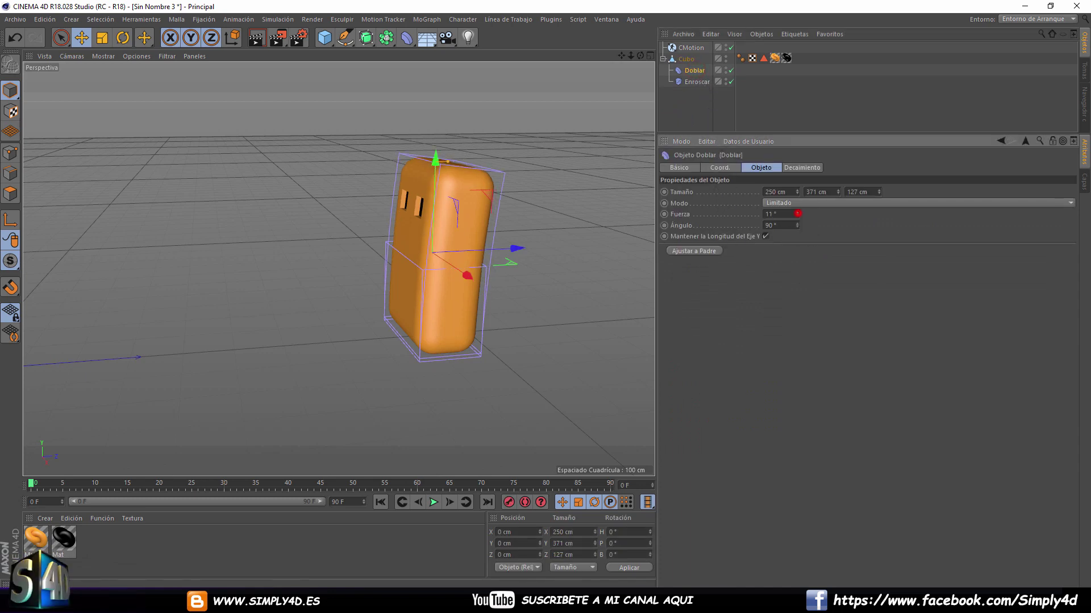
drag(797, 213, 757, 213)
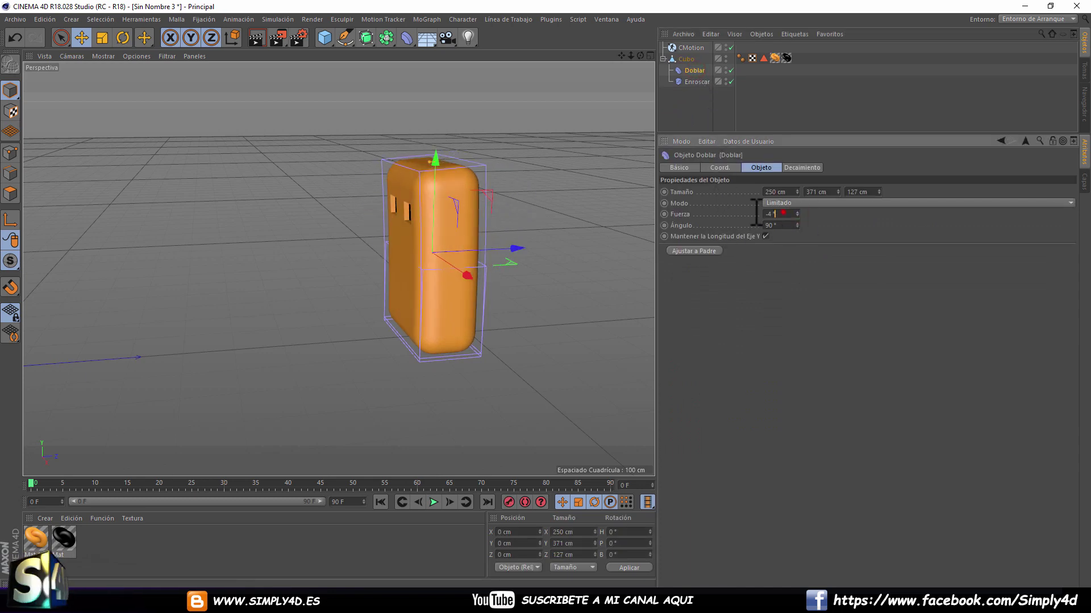
text(0)
key(Return)
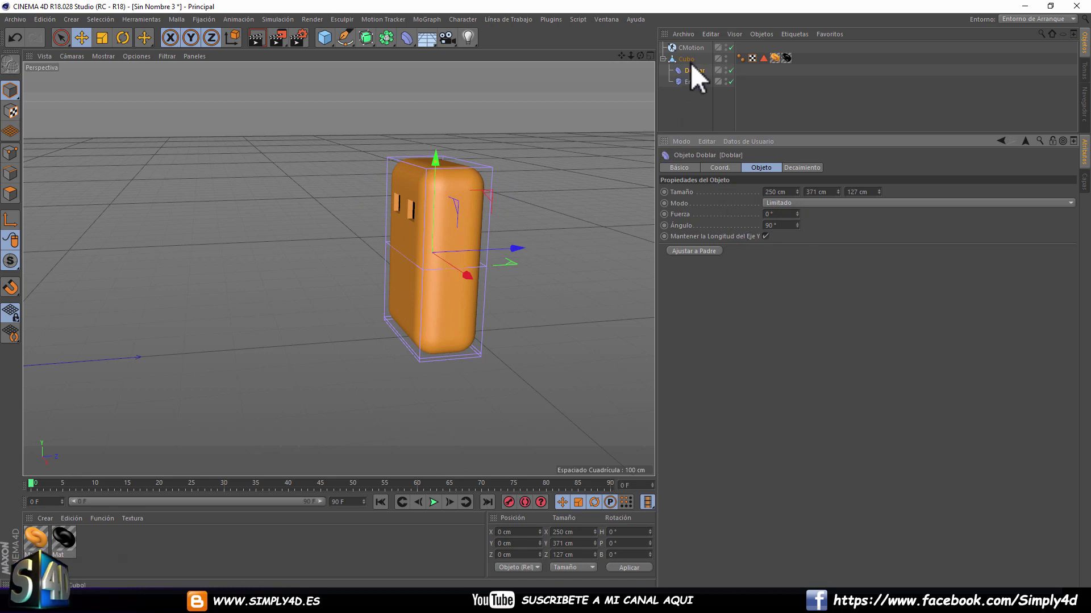
click(688, 48)
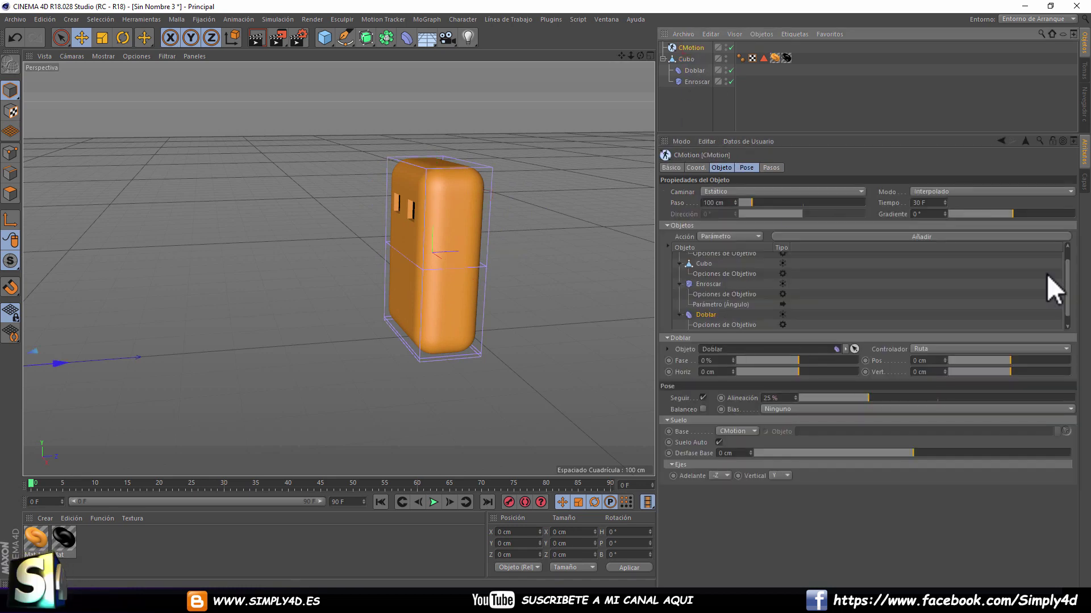
- Make Doblar's CMotion parameter drive Fuerza at 25°
drag(1066, 278, 1067, 281)
click(717, 324)
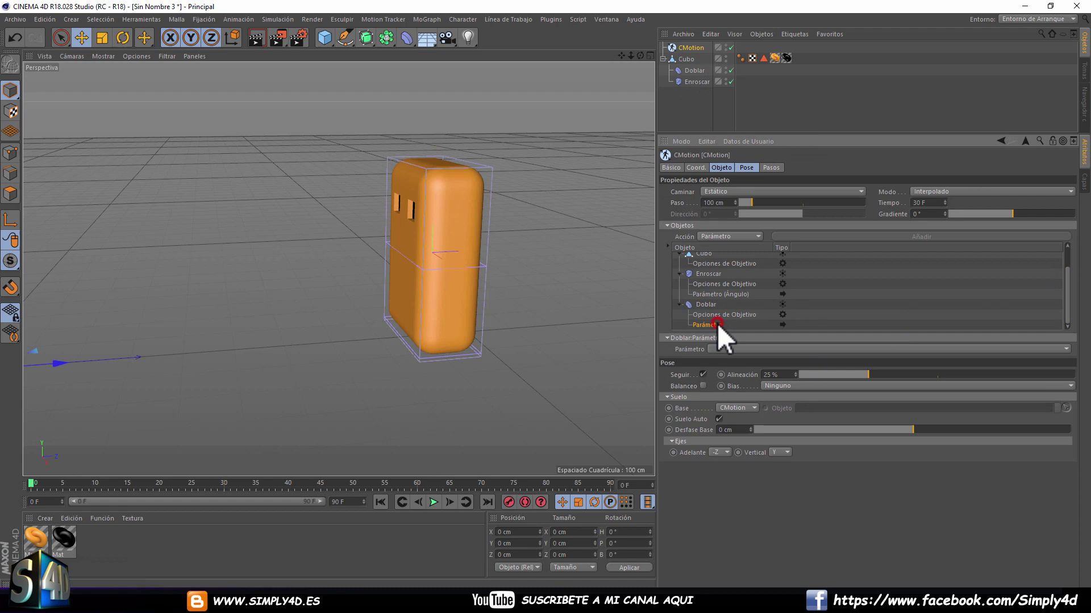
click(1064, 347)
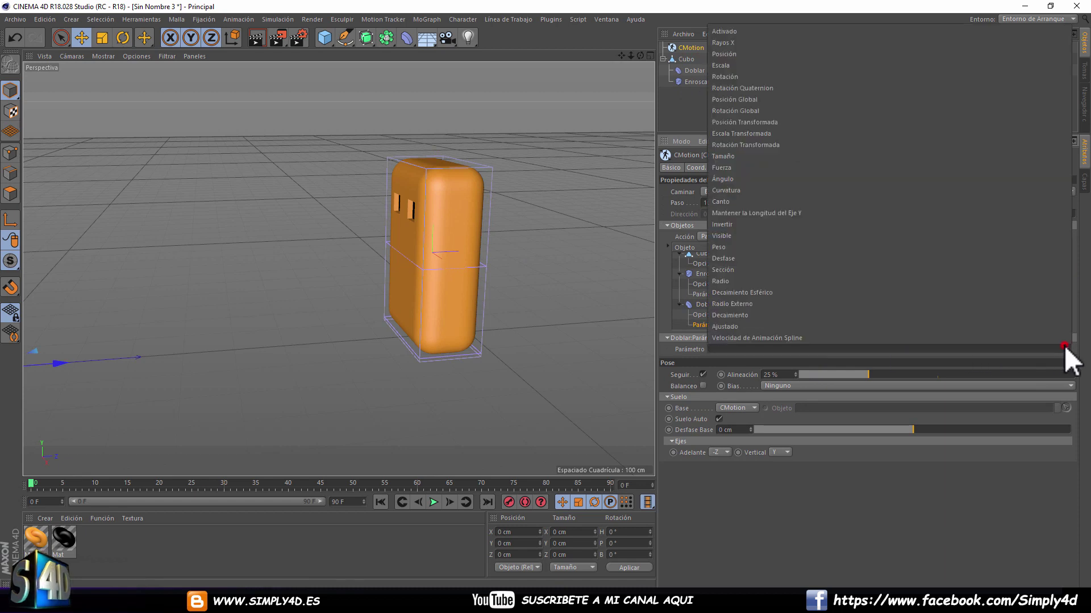
click(732, 168)
drag(811, 370, 812, 368)
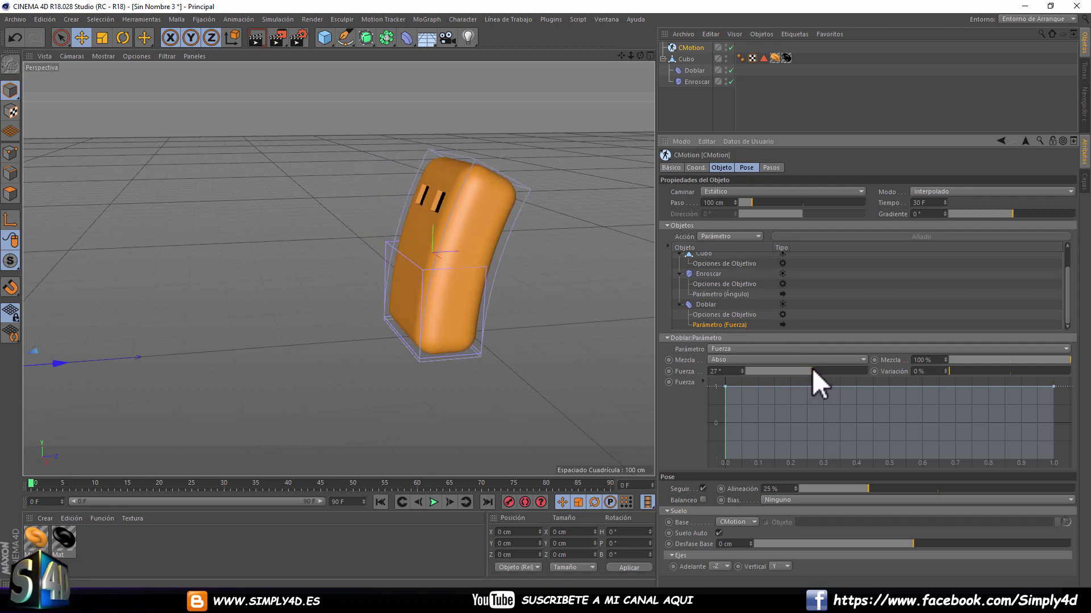
key(ctrl+z)
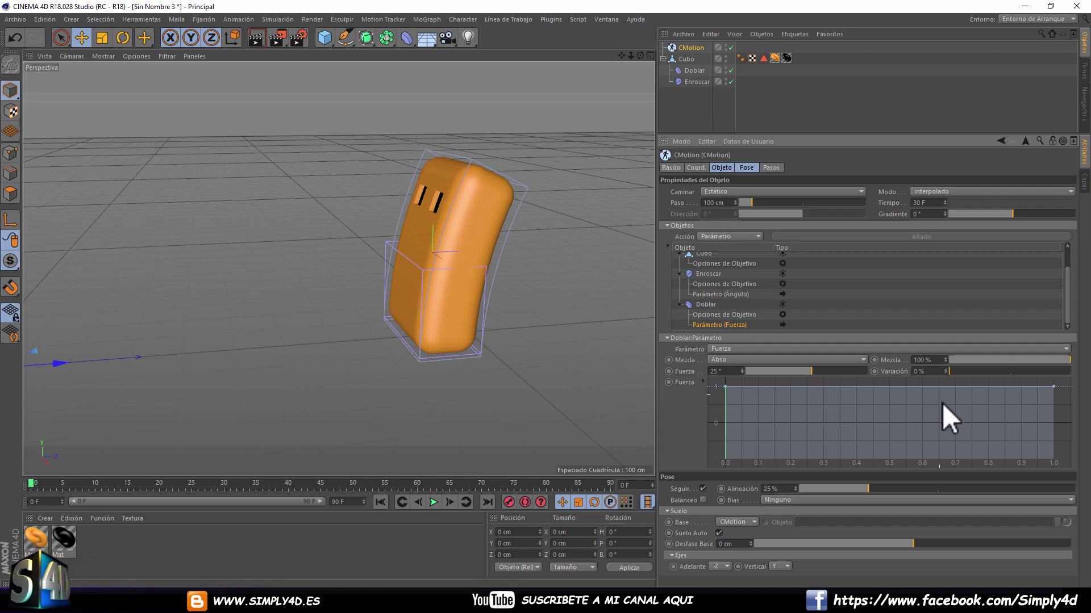
- Copy Enroscar's sine-wave Ángulo curve and paste it onto Doblar's Fuerza curve
click(711, 295)
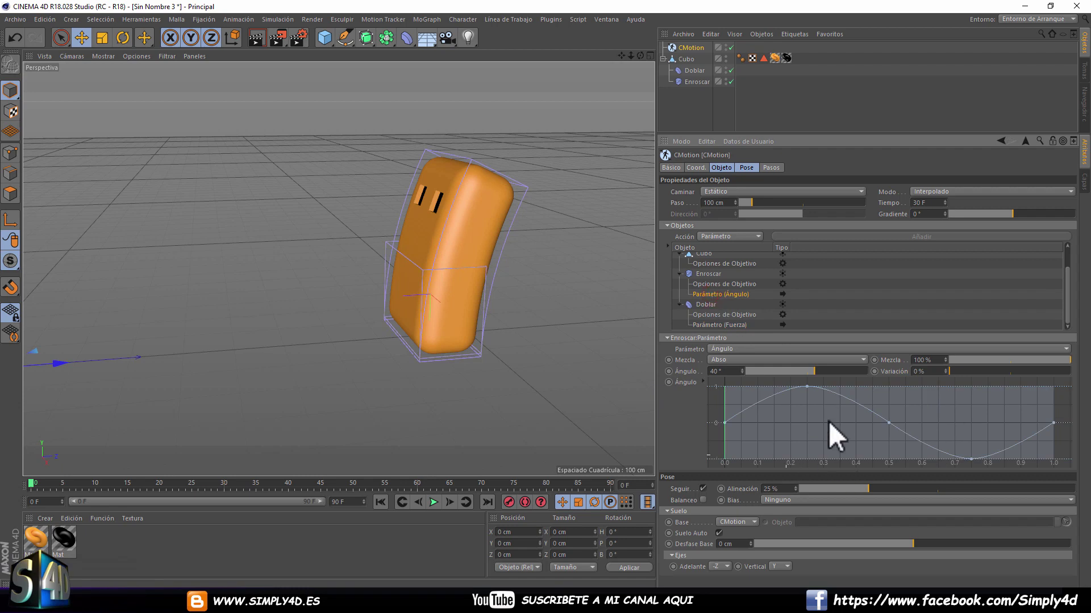
right_click(786, 411)
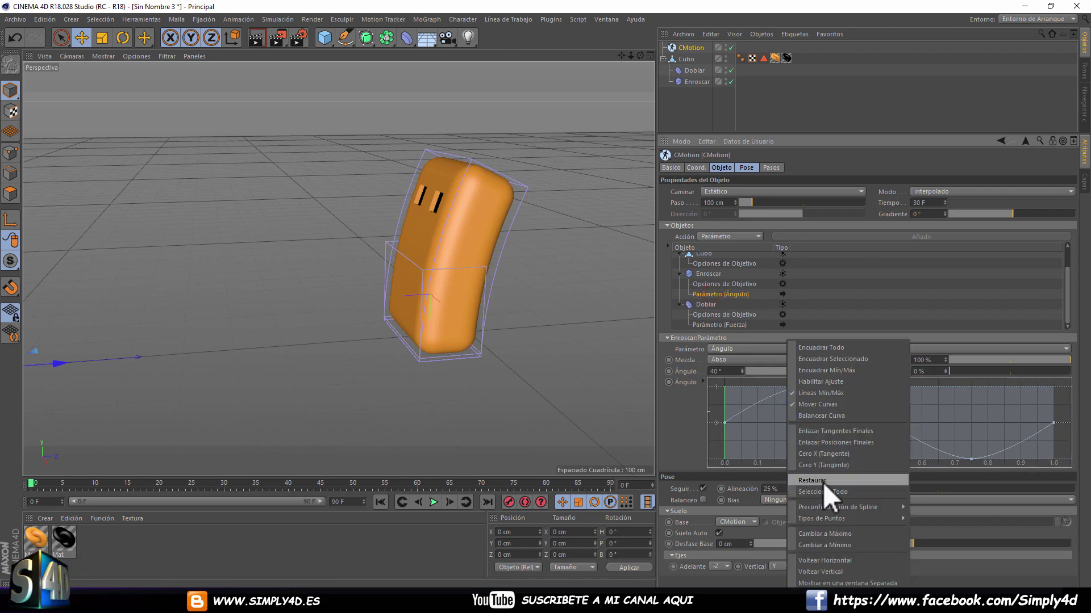
click(684, 380)
right_click(684, 380)
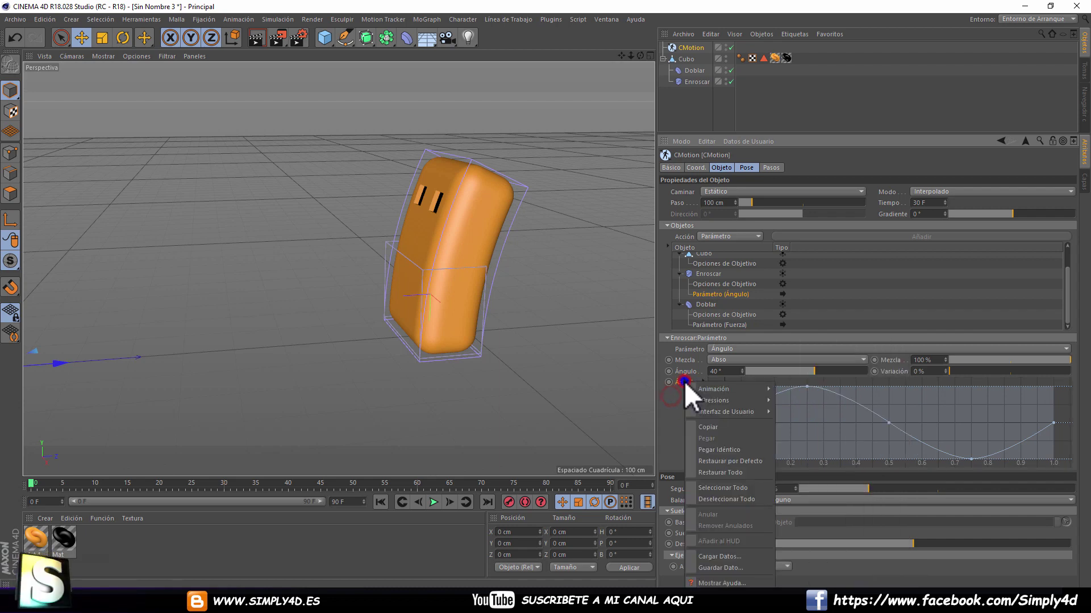
click(707, 429)
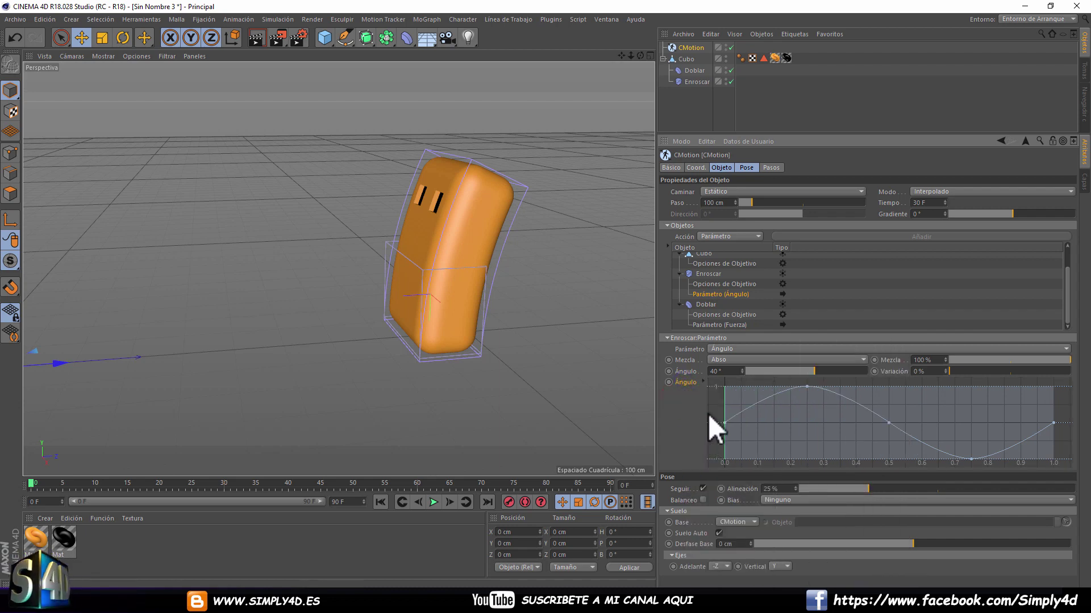
click(714, 325)
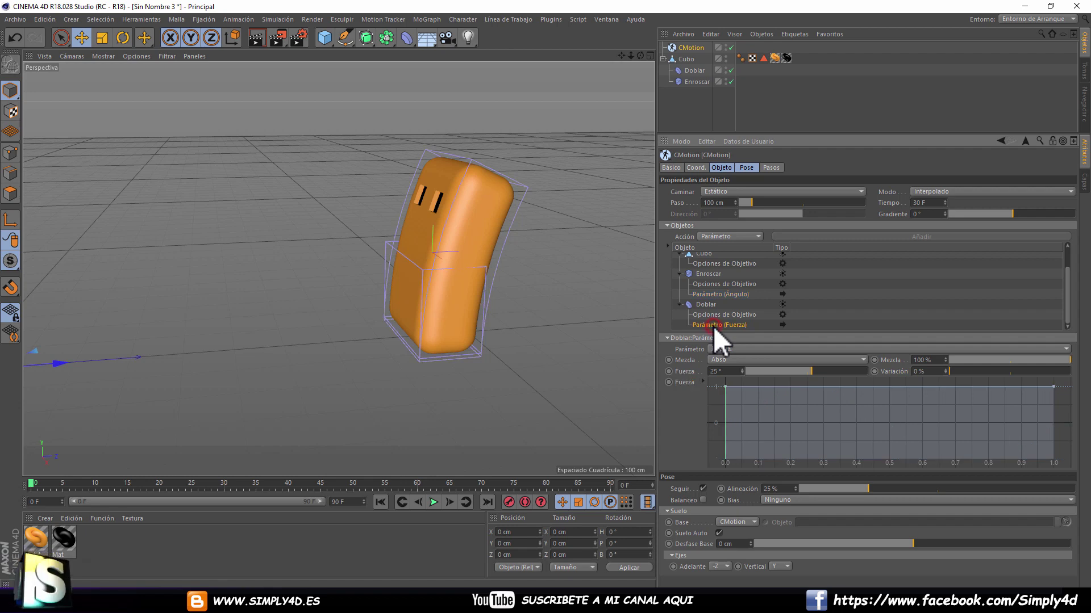
right_click(691, 384)
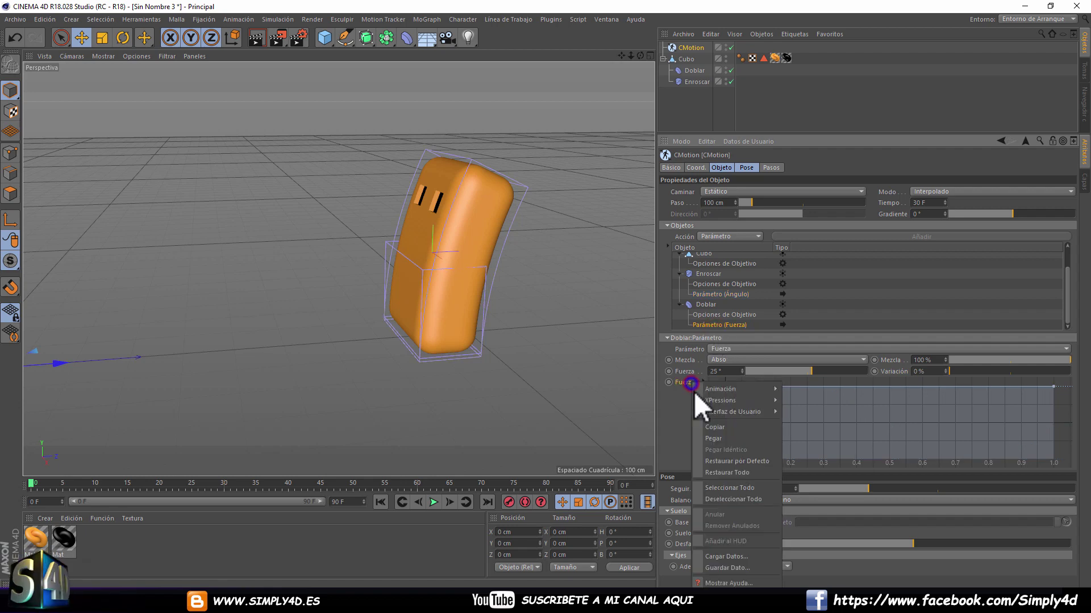
click(718, 437)
- Play the animation and set the driven Doblar Fuerza to 10°
click(428, 499)
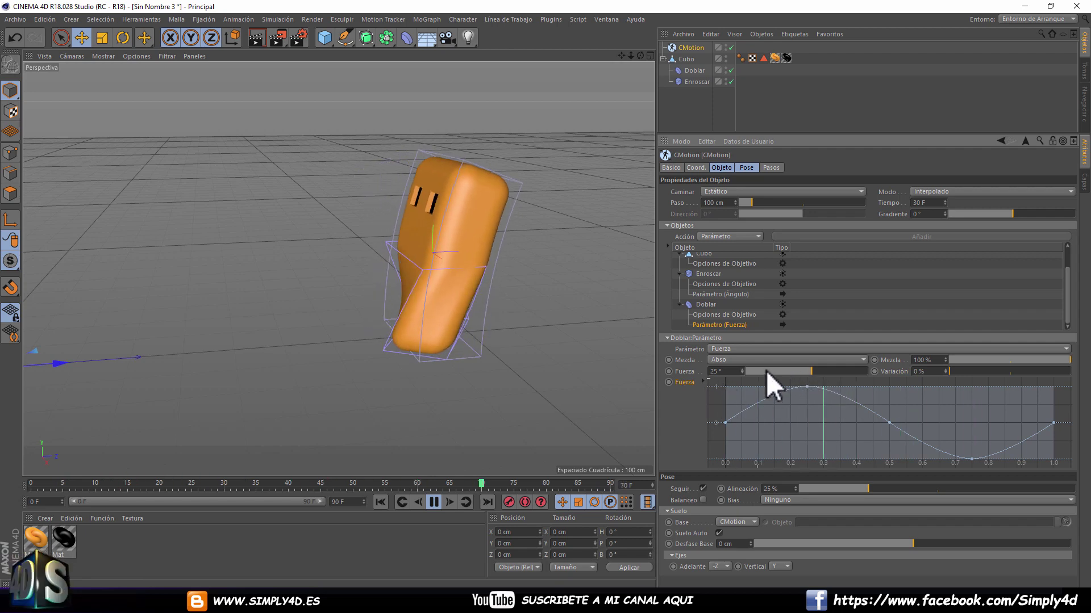
click(736, 372)
text(10)
key(Return)
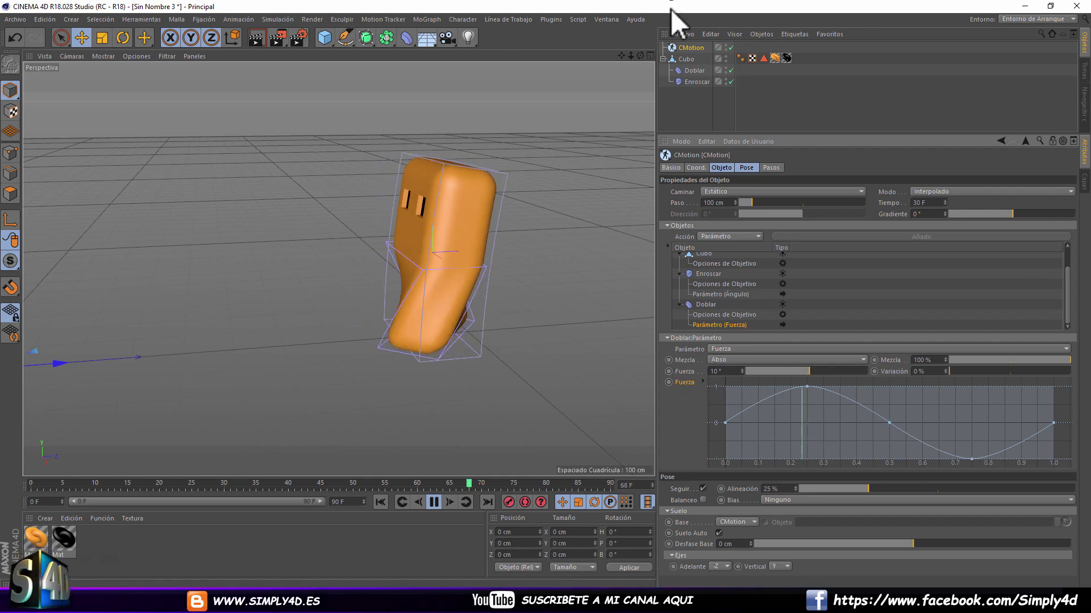
- Set the Doblar bend Ángulo to 0°, inspect the bending, then rewind to frame 0
click(694, 73)
click(770, 225)
text(0)
key(Return)
mouse_move(403, 98)
alt+mouse_down()
mouse_move(444, 178)
mouse_move(268, 184)
mouse_move(307, 208)
alt+mouse_up()
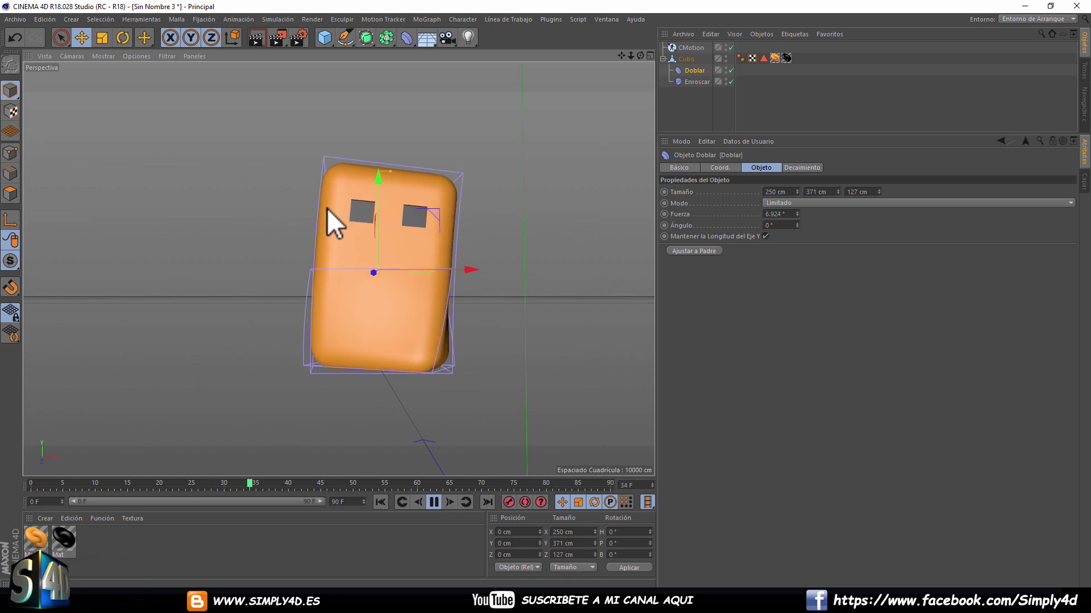
click(686, 117)
alt+drag(359, 196, 483, 159)
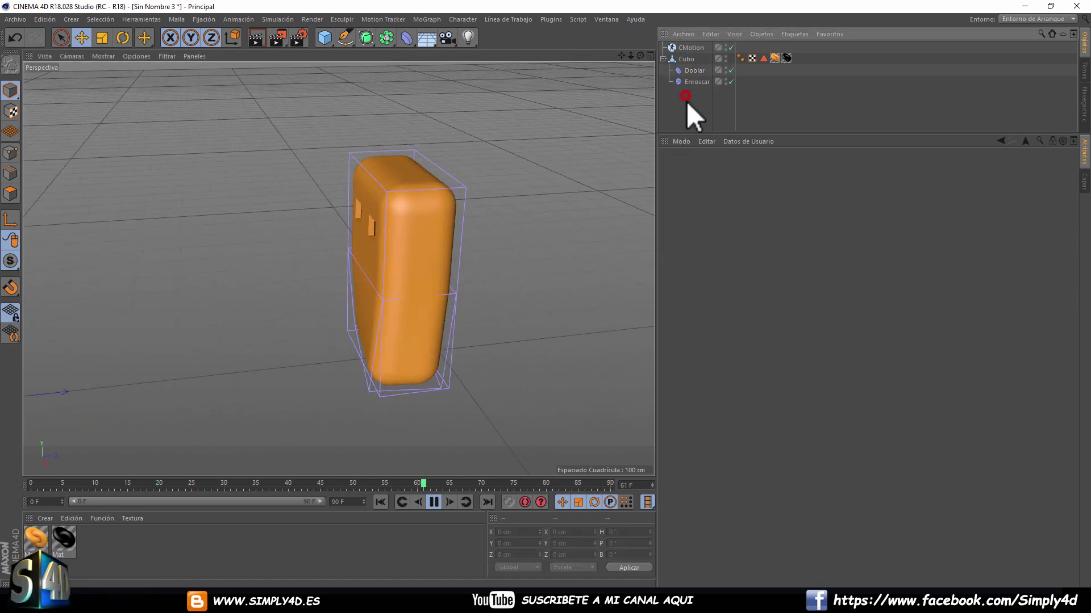
click(436, 503)
click(379, 502)
- Switch CMotion's Caminar mode from Estático to Línea and play the walk
click(691, 48)
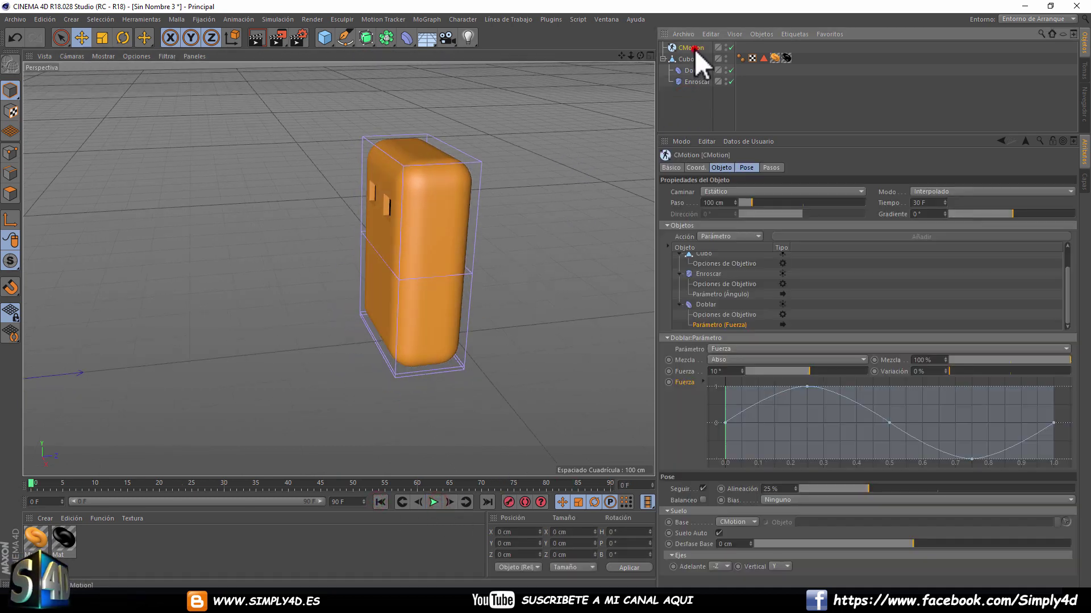
click(715, 191)
click(716, 215)
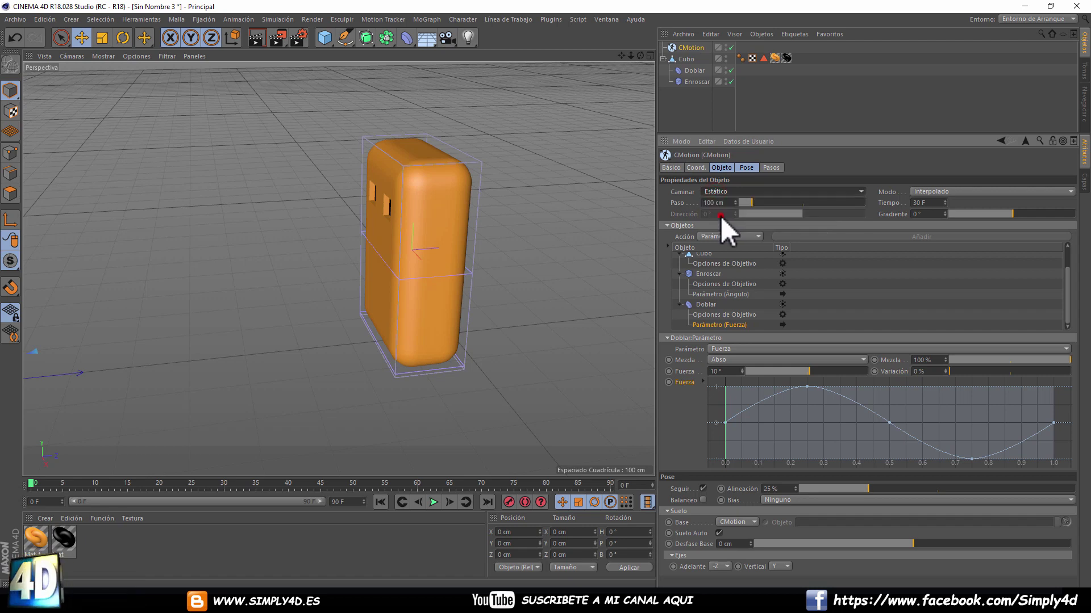
scroll(499, 244, down, 5)
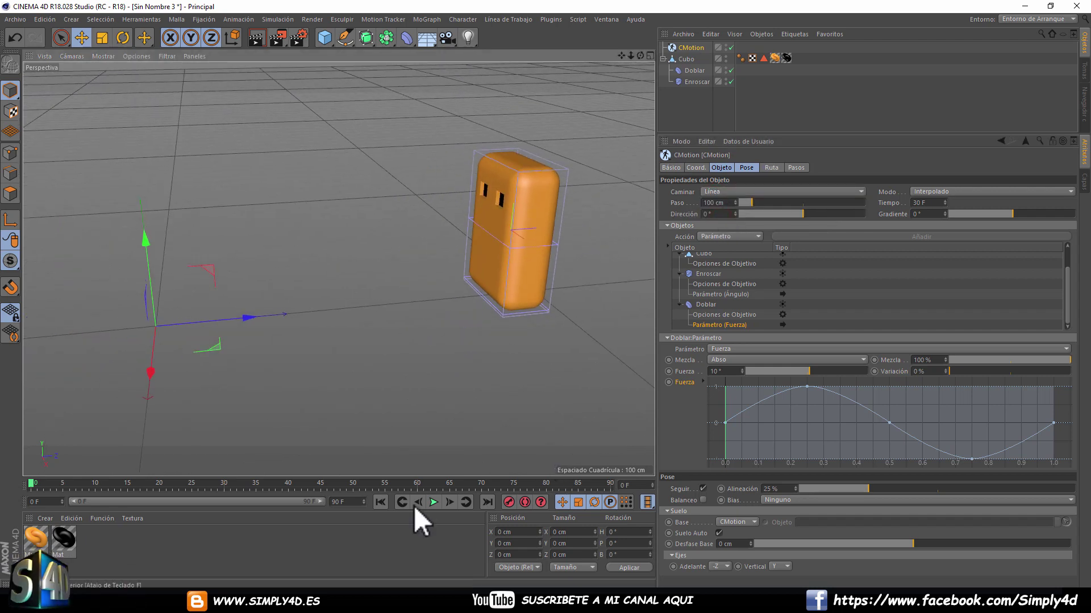
click(434, 502)
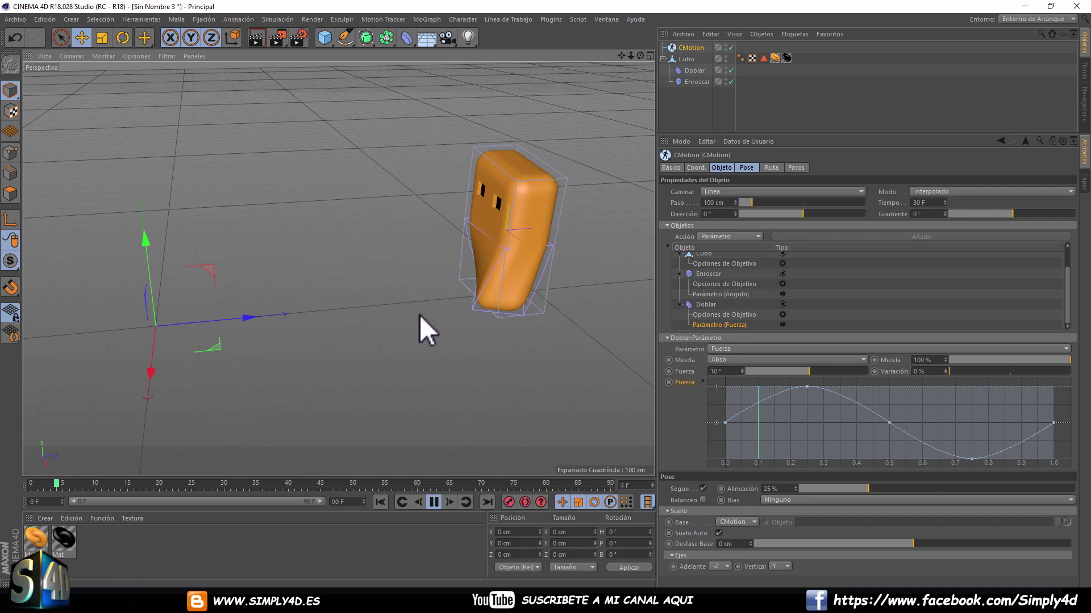
- Set the CMotion step length to 70 cm and step time to 17 F
drag(735, 203, 759, 203)
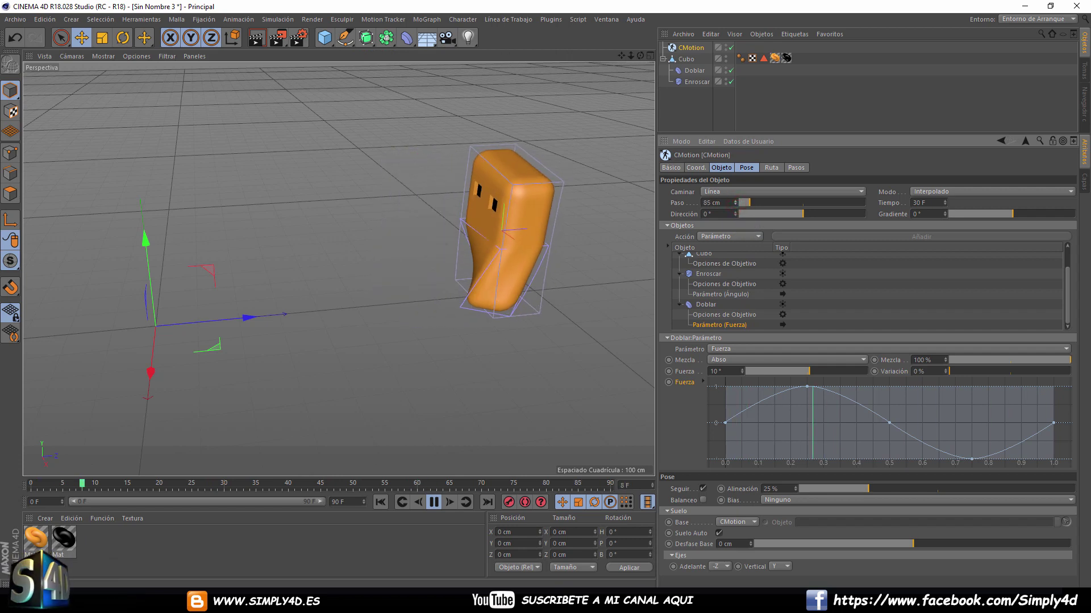
drag(735, 204, 736, 195)
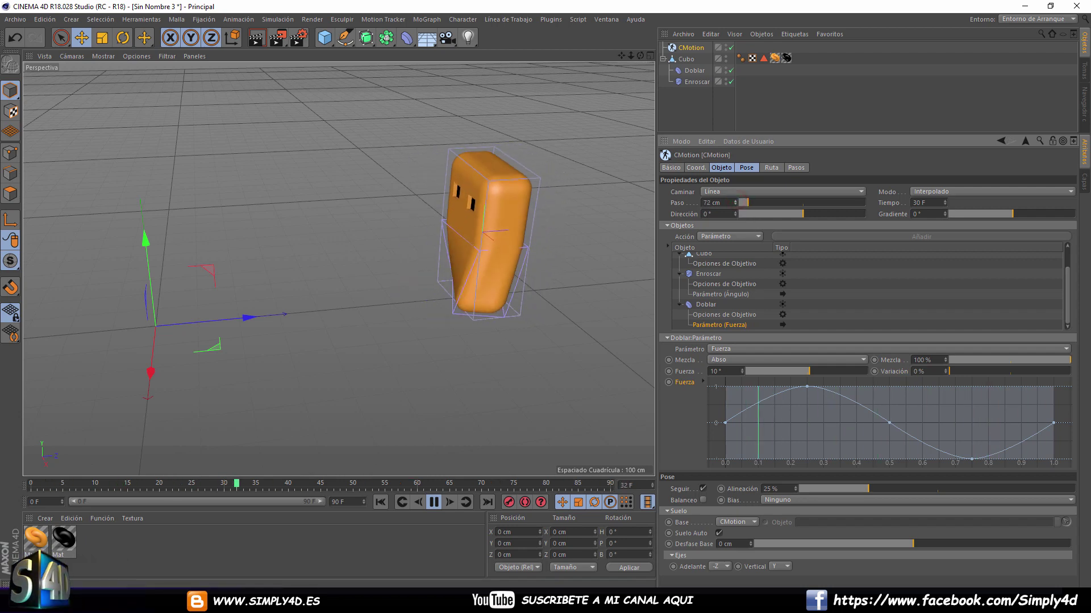
drag(736, 205, 735, 204)
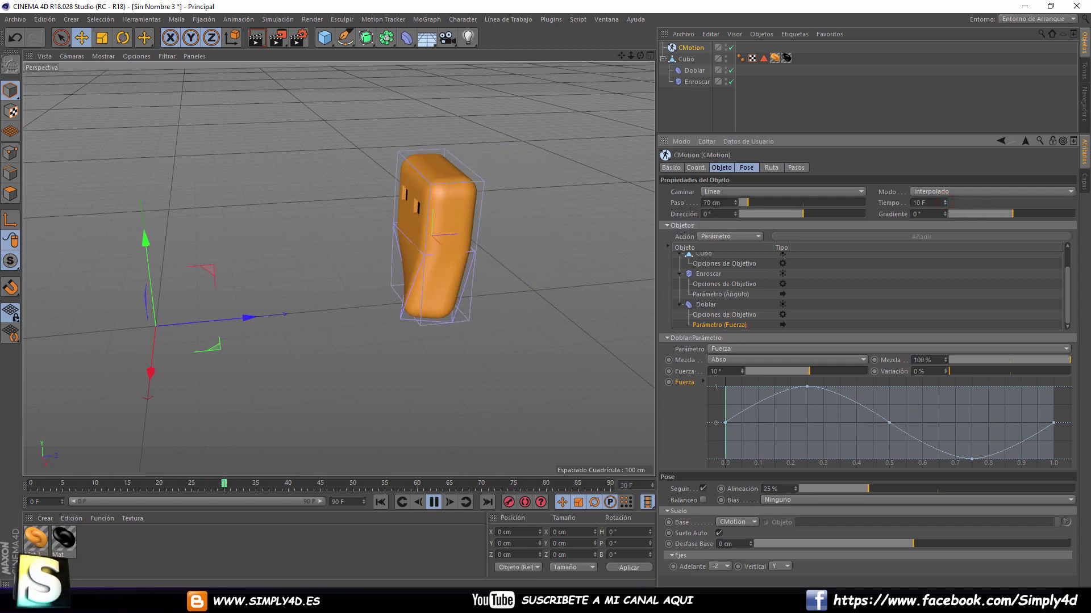
drag(945, 203, 944, 198)
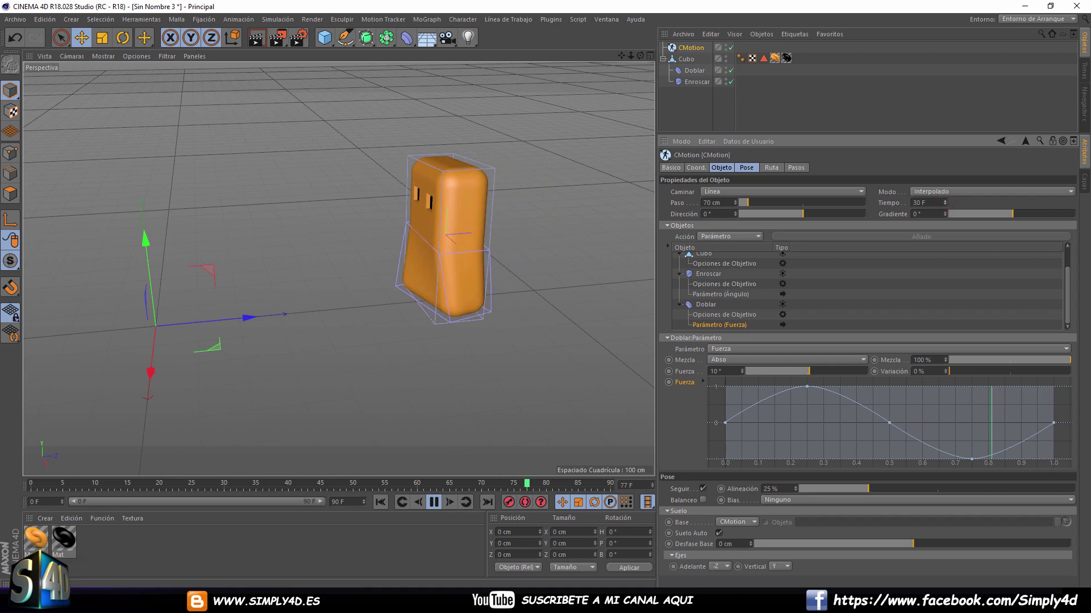
drag(945, 203, 945, 208)
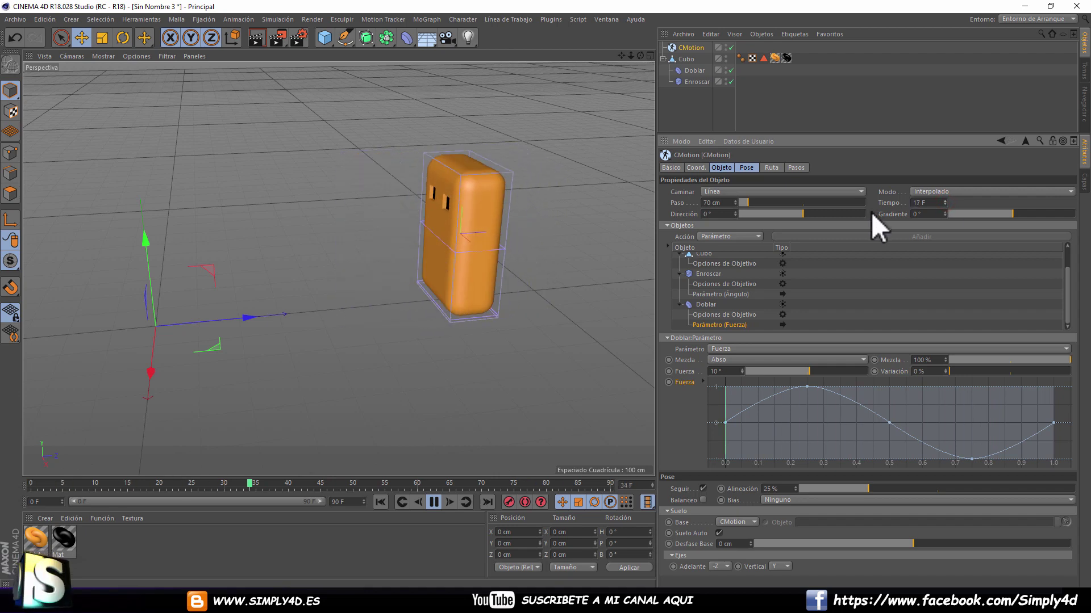
- Set the walk Gradiente and Dirección to 0°, then stop playback
drag(808, 215, 789, 211)
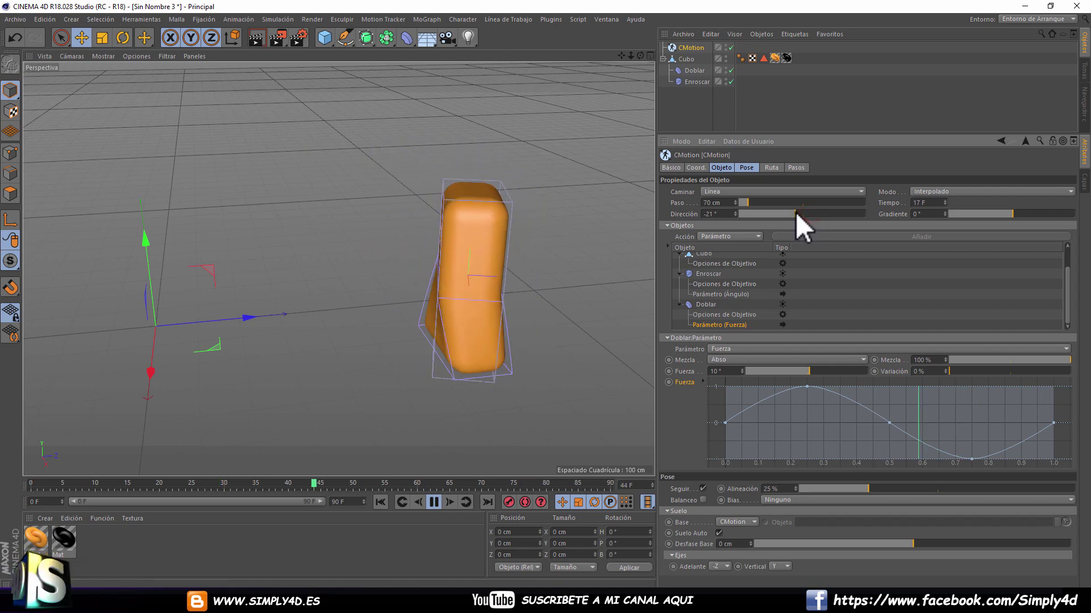
mouse_move(790, 211)
mouse_down()
mouse_move(809, 213)
mouse_move(795, 214)
mouse_up()
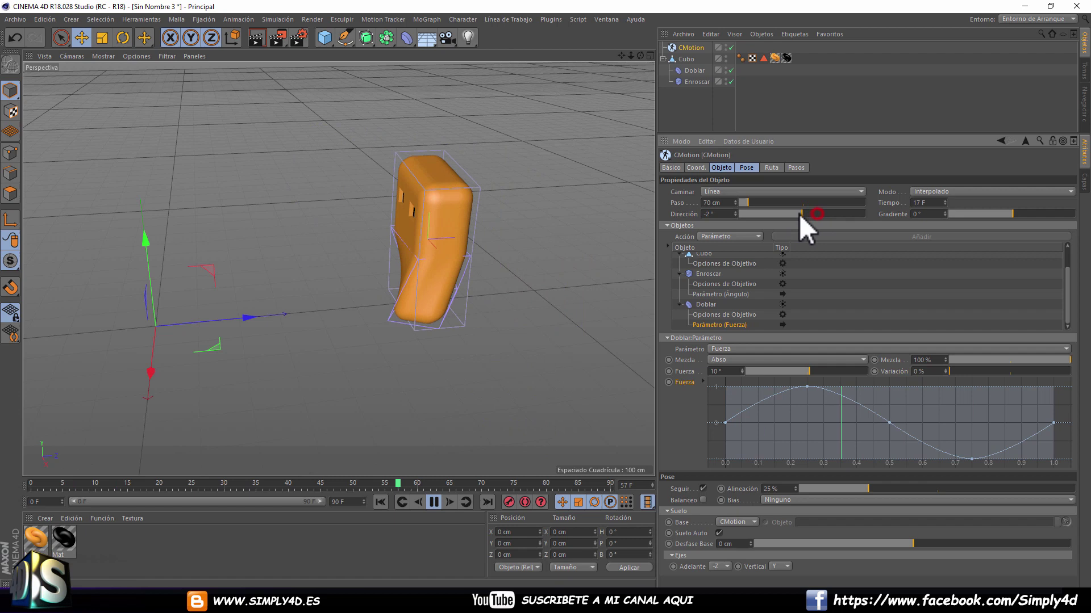
drag(985, 213, 1028, 216)
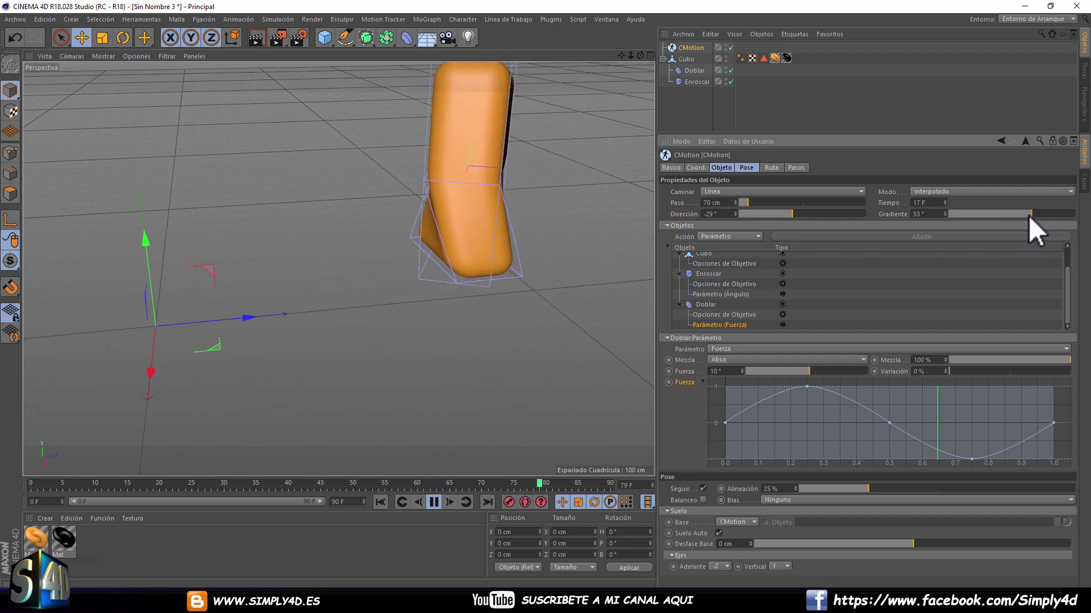
click(934, 214)
text(0)
key(Return)
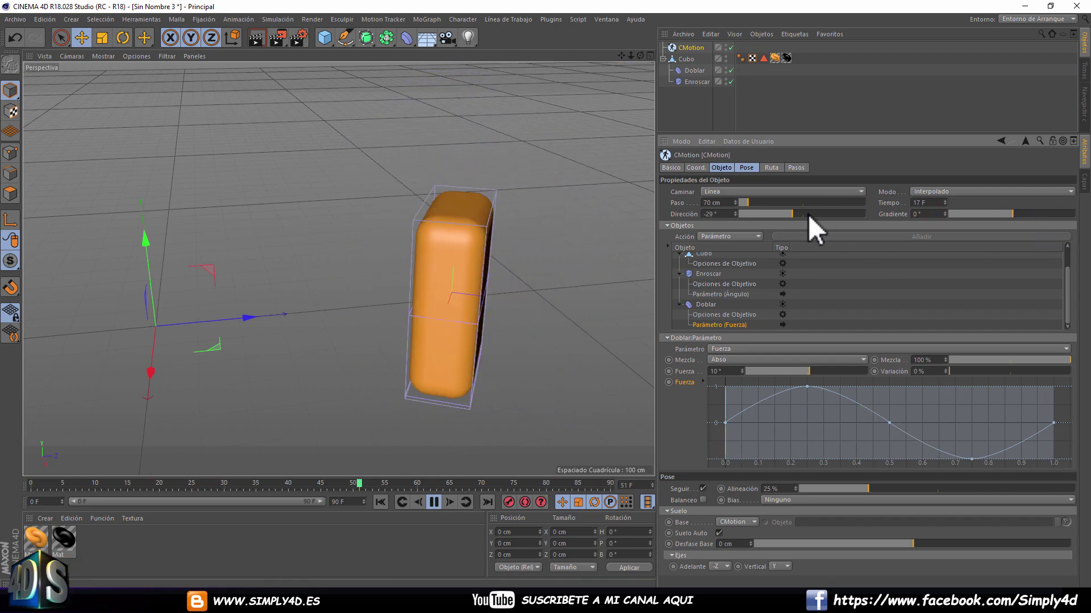
scroll(412, 216, down, 5)
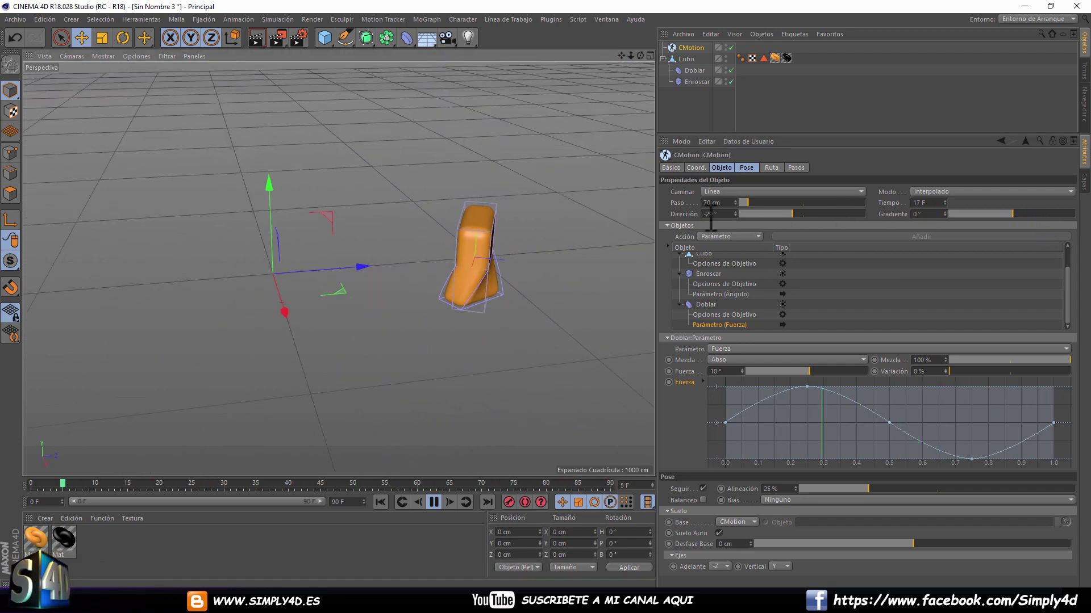
key(ctrl+z)
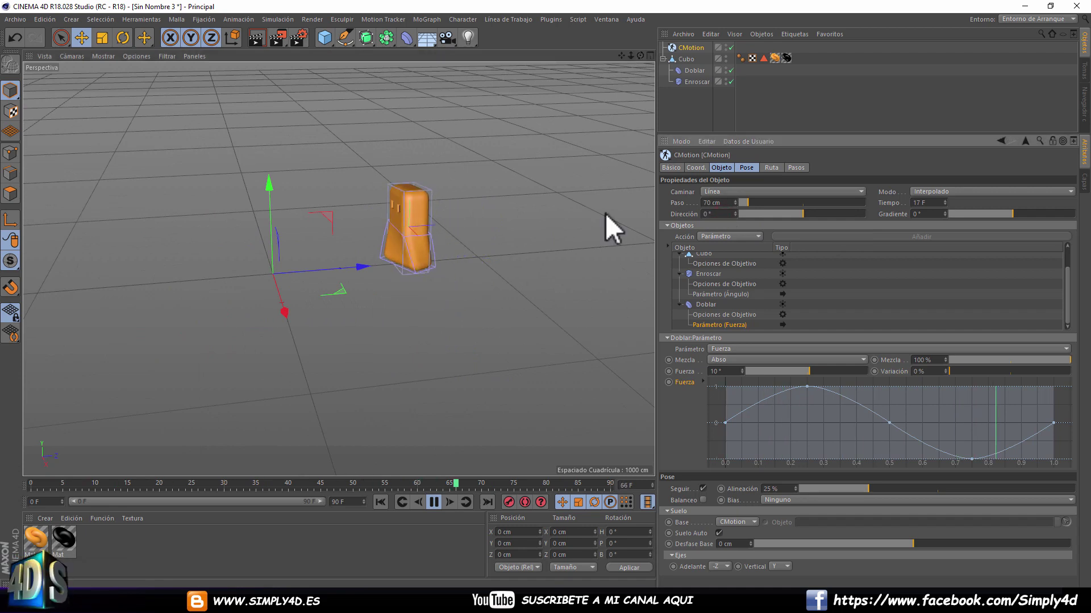
alt+drag(458, 234, 487, 219)
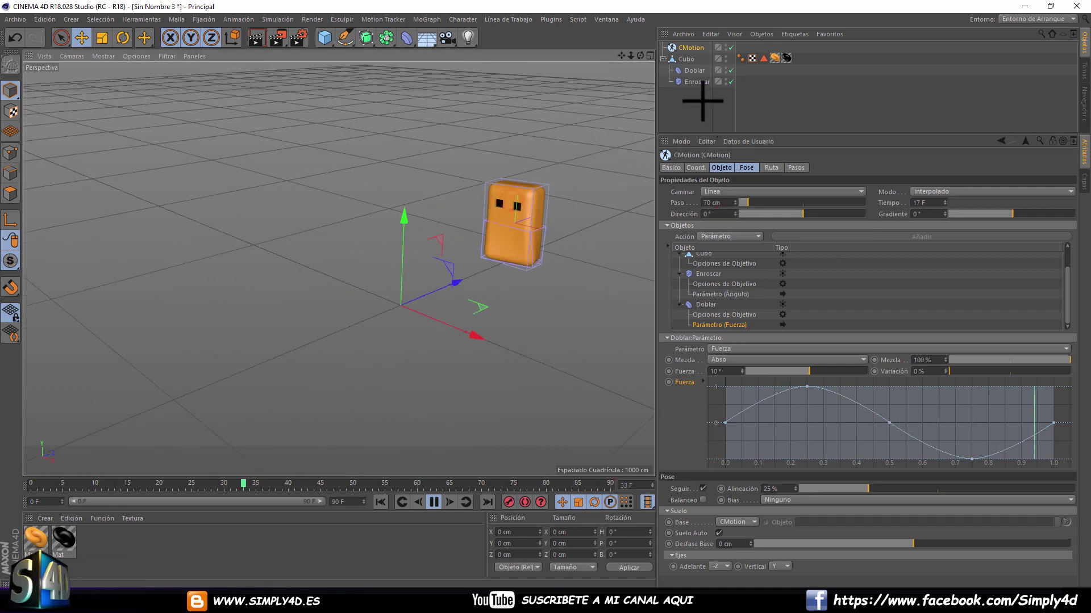
click(703, 103)
click(432, 503)
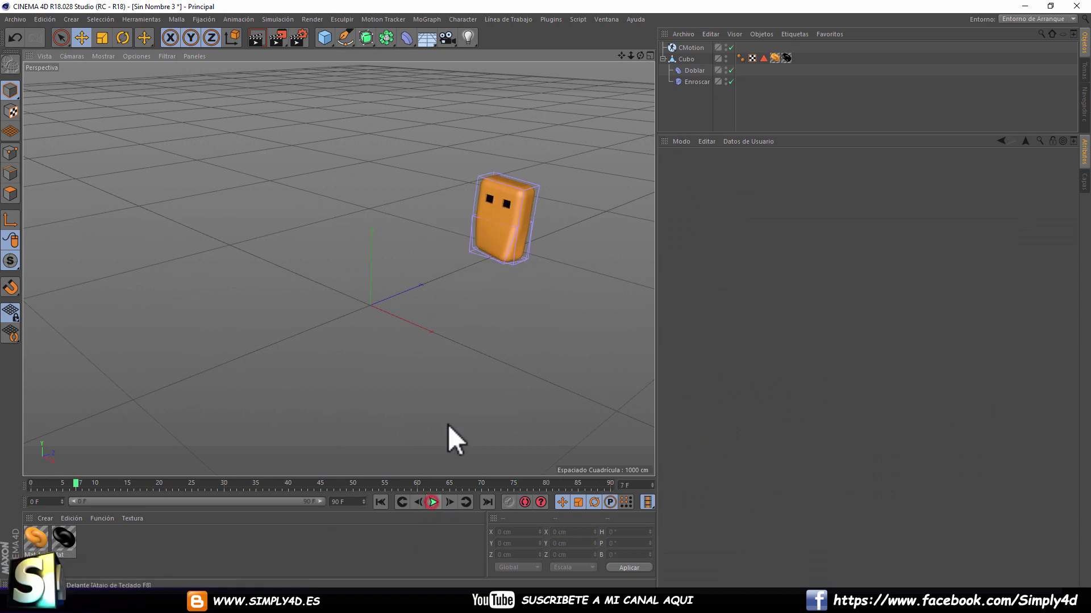
- Add a Círculo spline on the XZ plane, enlarged to about 1964 cm
click(349, 39)
click(487, 74)
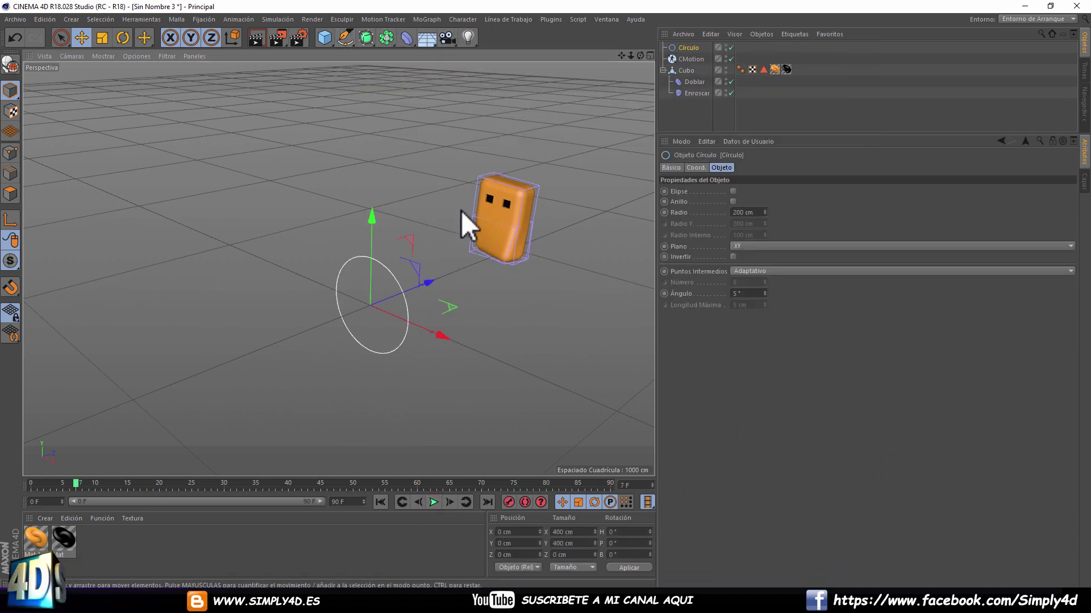
click(750, 246)
click(742, 279)
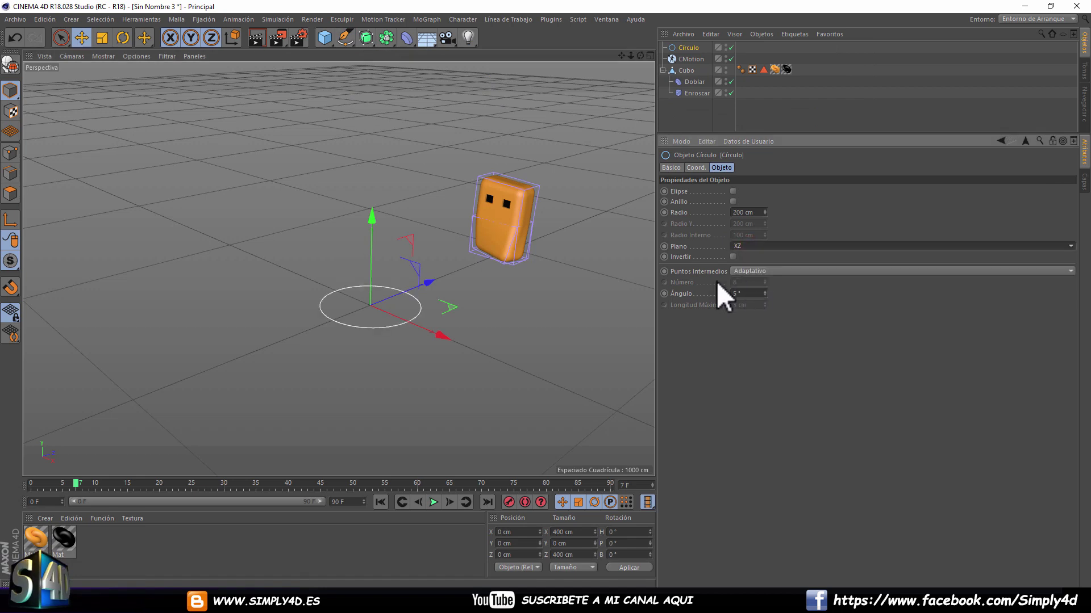
drag(188, 125, 624, 145)
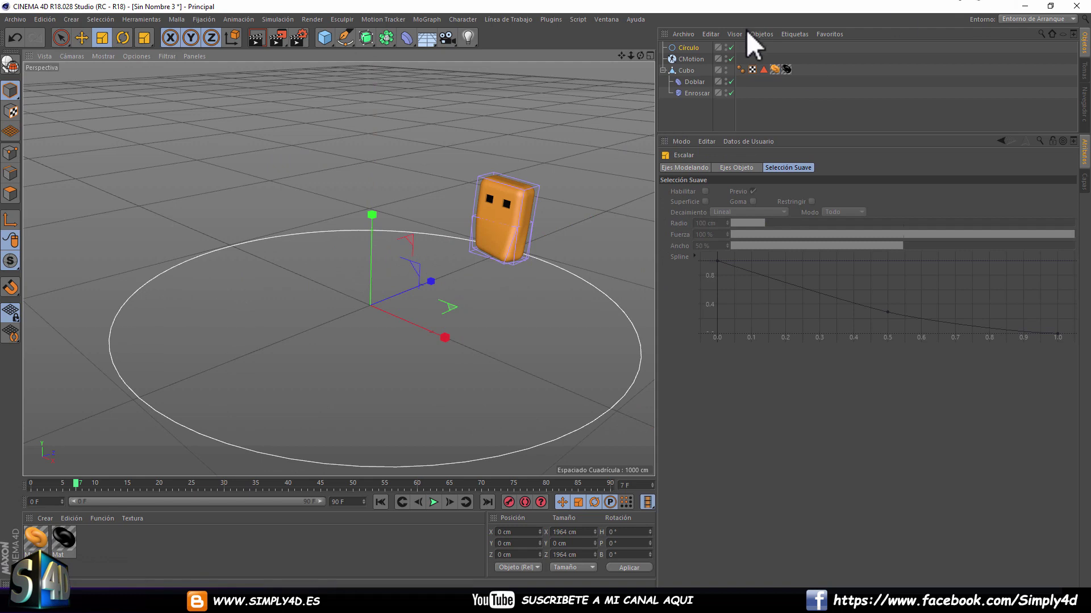
- Set CMotion's Caminar mode to Ruta
click(691, 59)
click(771, 167)
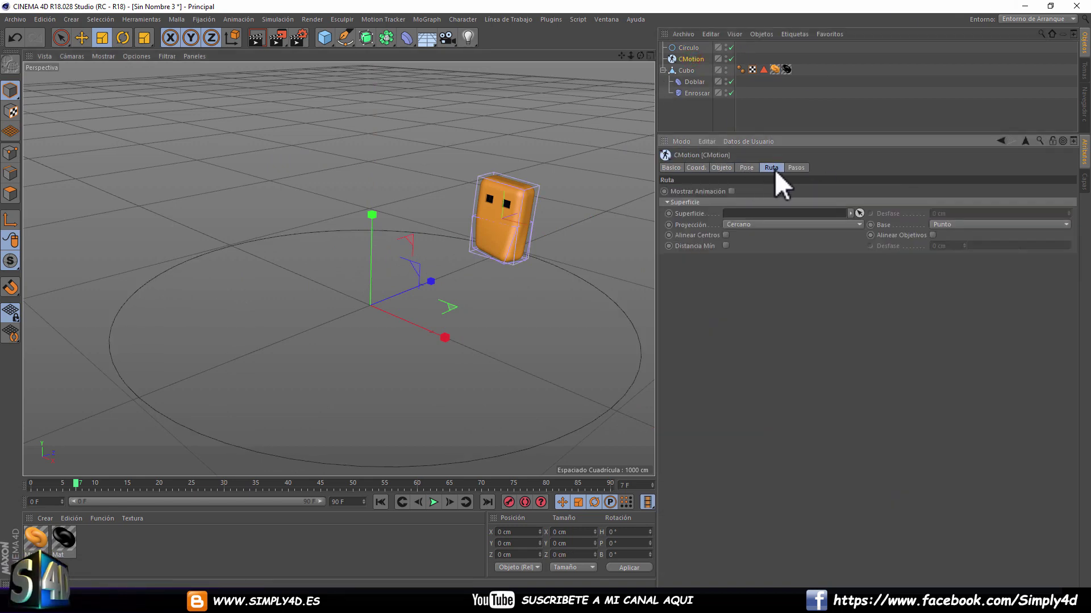
click(748, 169)
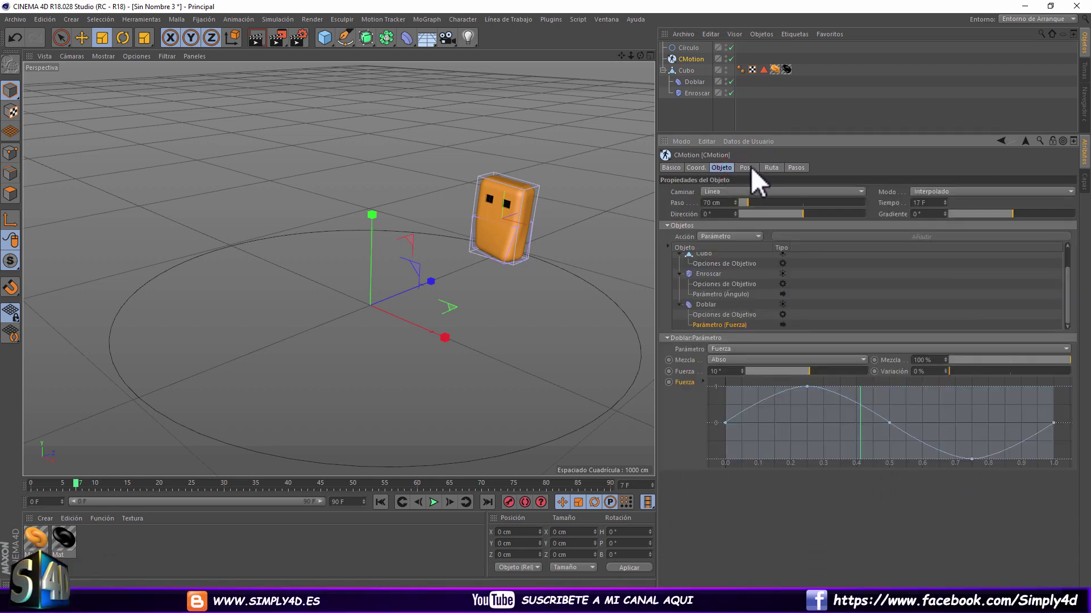
click(751, 165)
click(771, 168)
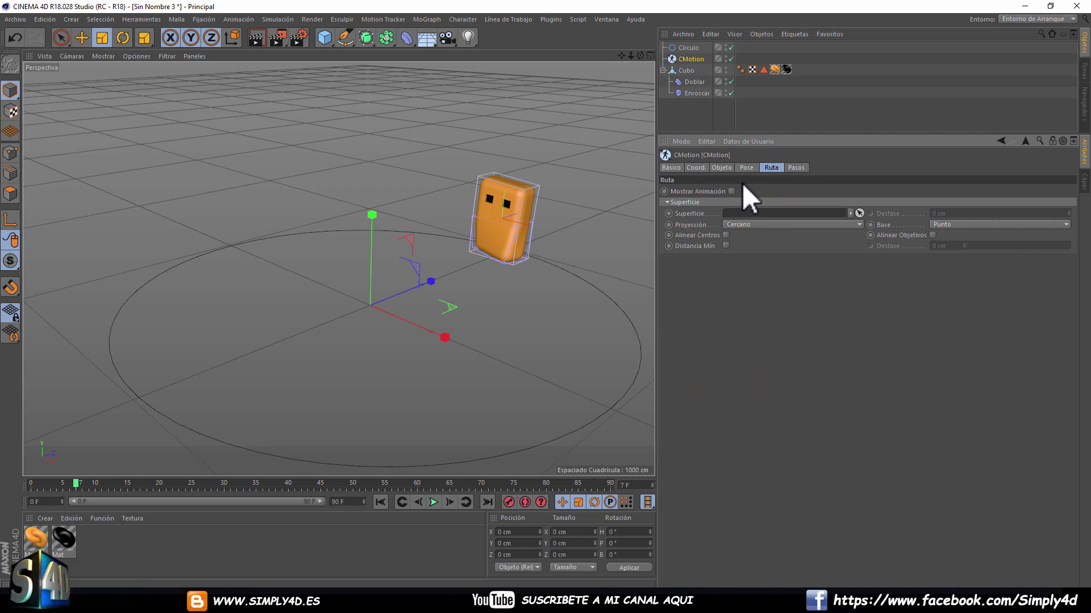
click(744, 167)
click(724, 167)
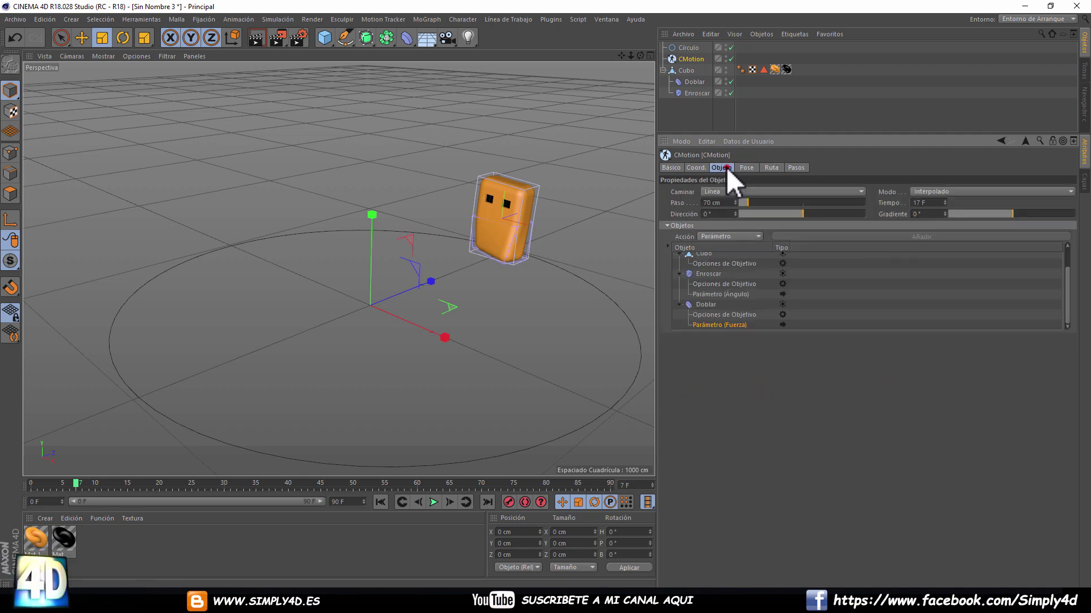
click(718, 194)
click(728, 222)
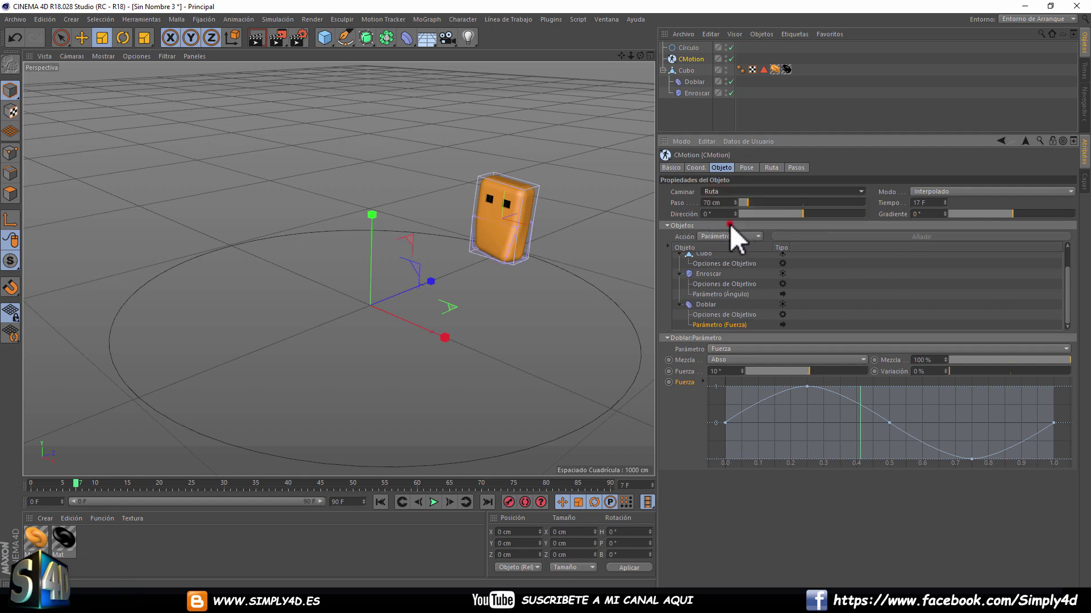
- Link Círculo as the CMotion walk path and watch the character circle it
drag(689, 47, 690, 86)
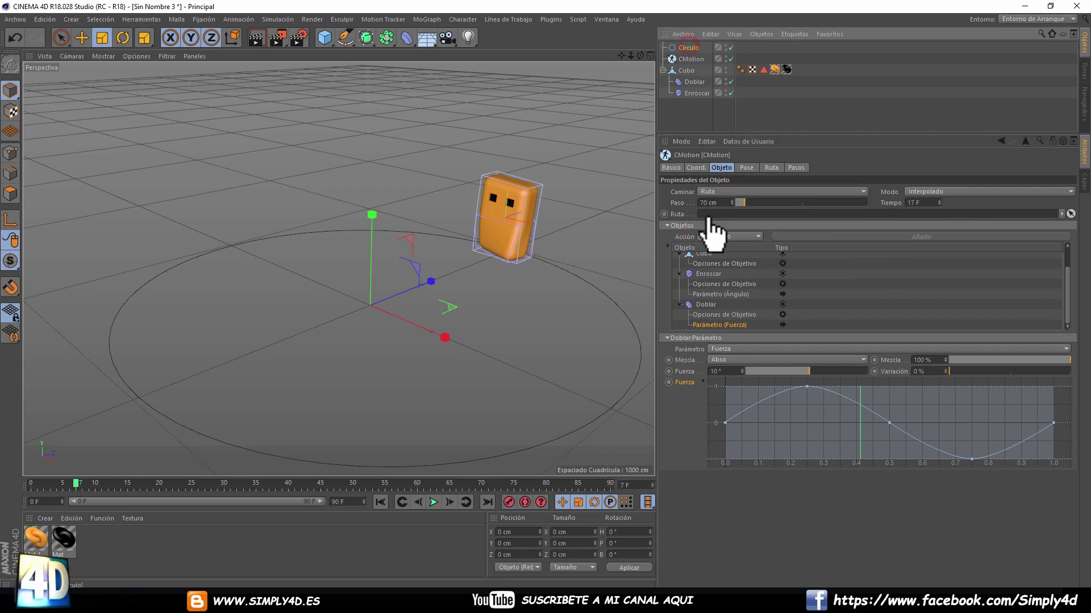
drag(708, 218, 710, 220)
scroll(441, 400, down, 3)
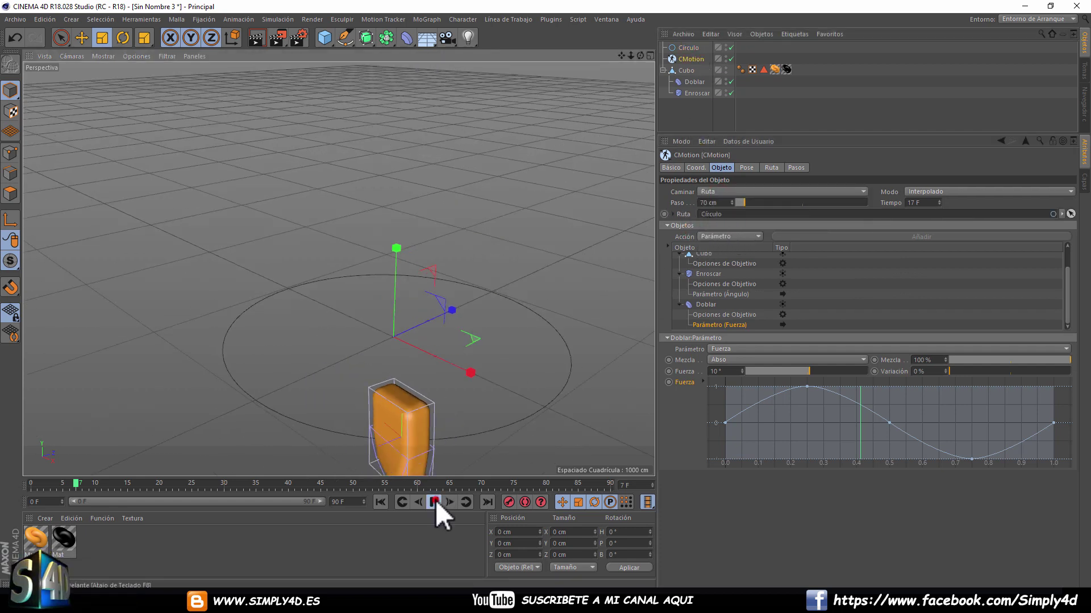
click(435, 500)
click(508, 231)
mouse_move(208, 227)
alt+mouse_down()
mouse_move(371, 252)
mouse_move(309, 244)
mouse_move(409, 236)
mouse_move(400, 259)
mouse_move(393, 196)
mouse_move(440, 283)
mouse_move(409, 212)
mouse_move(418, 189)
alt+mouse_up()
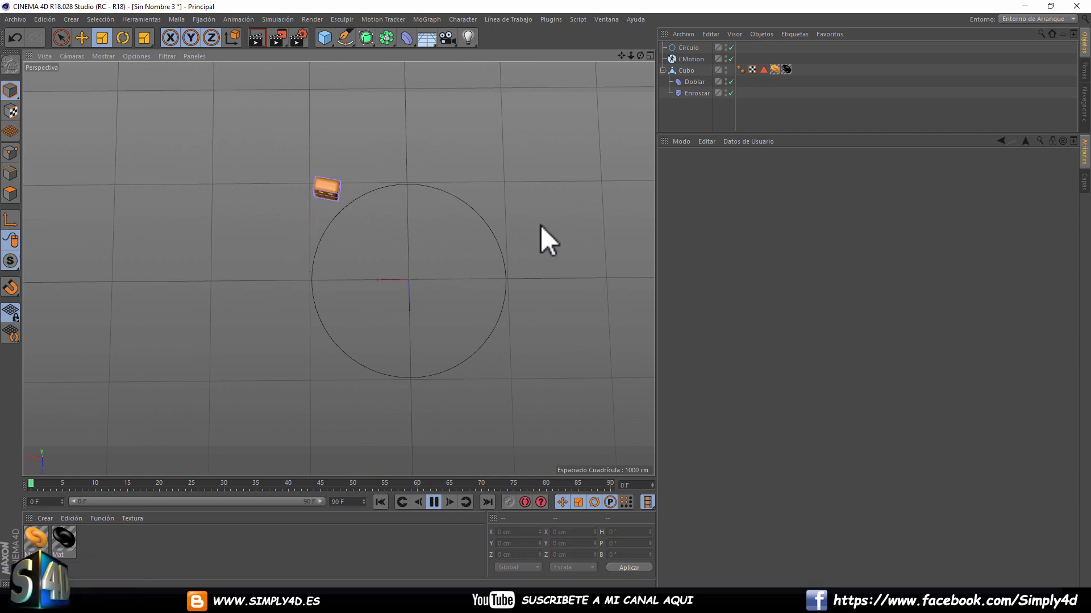
click(688, 59)
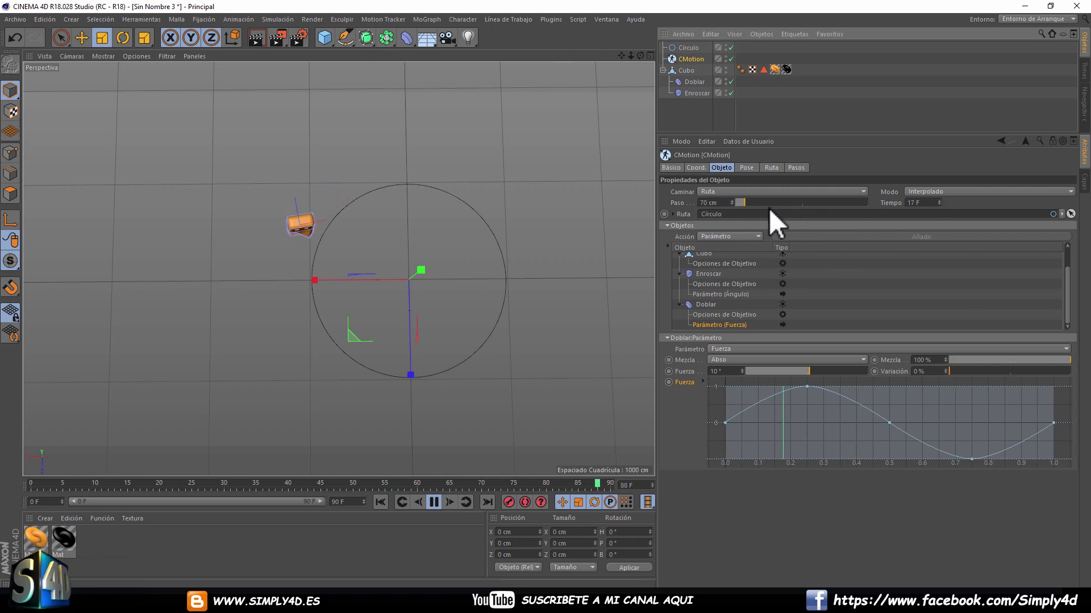
click(748, 168)
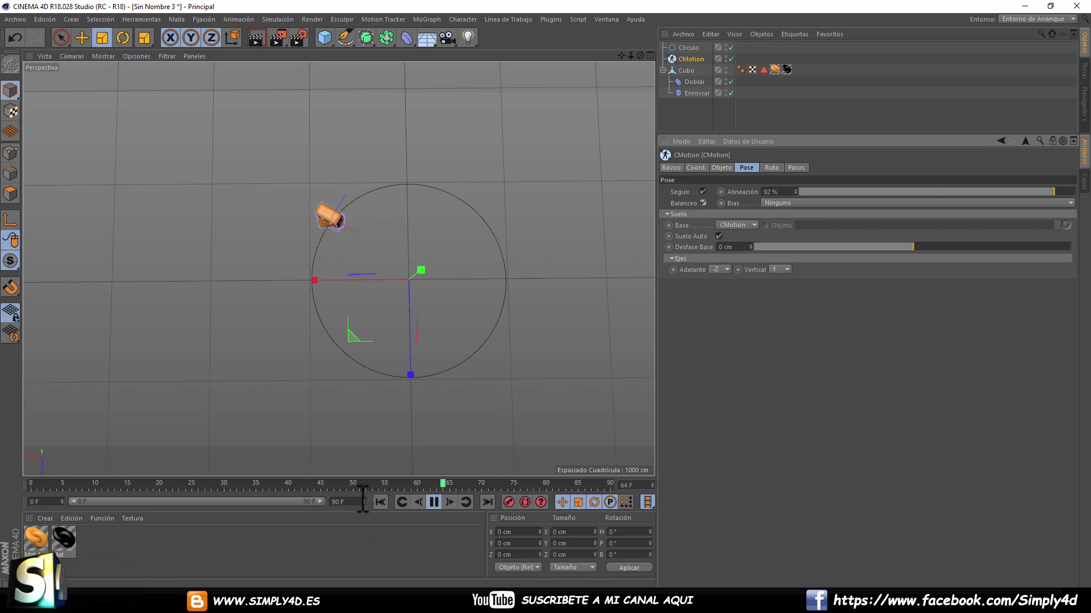
- Extend the animation to 500 frames and move to a later frame
drag(363, 499, 271, 502)
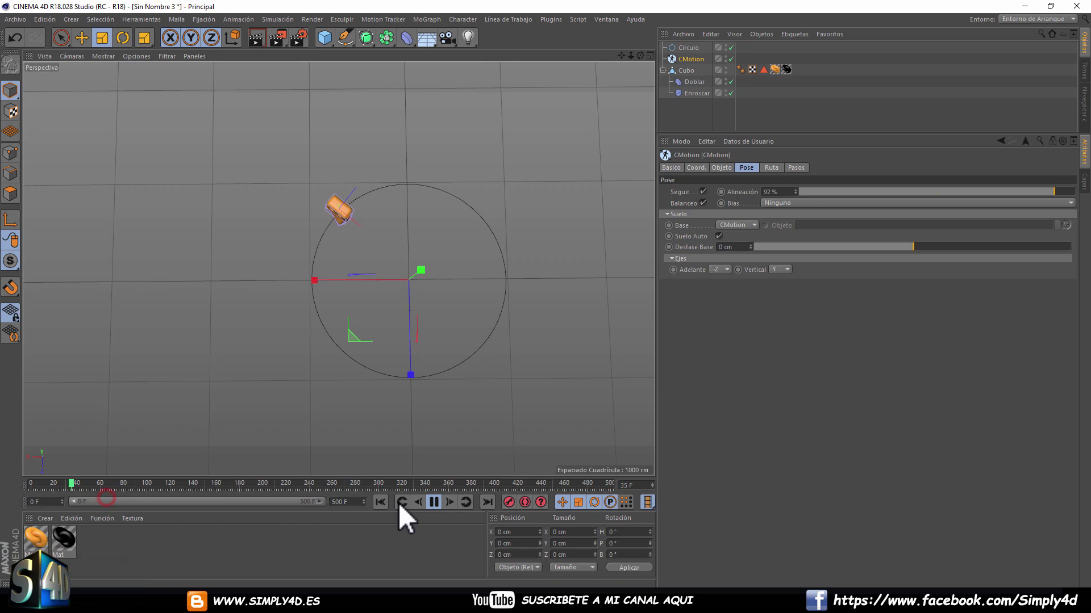
click(433, 502)
drag(127, 483, 274, 483)
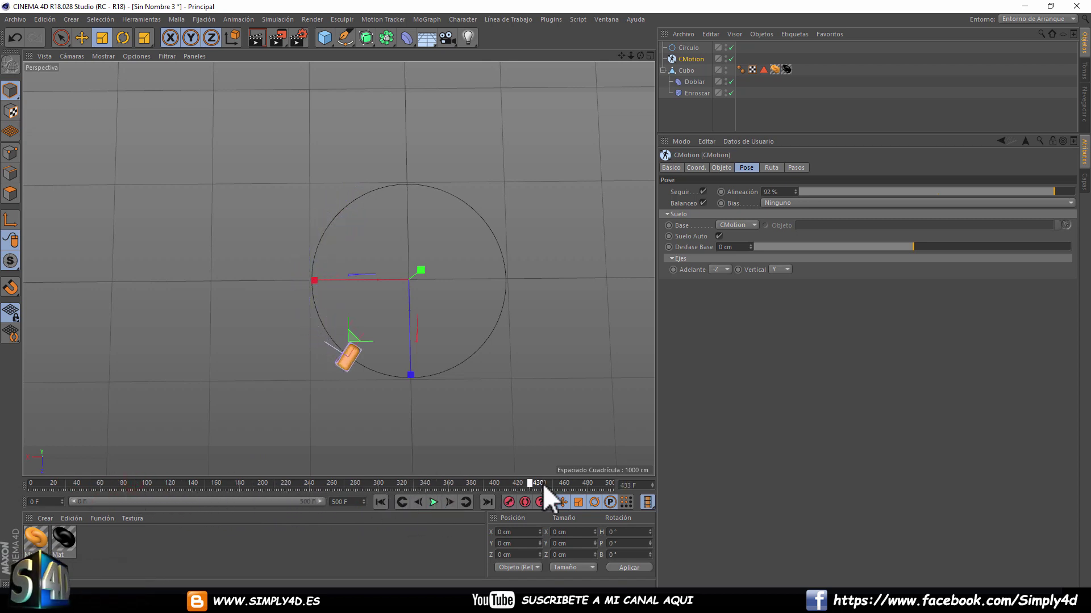
- Raise CMotion's Desfase Base to 28 cm
scroll(345, 208, up, 2)
mouse_move(345, 208)
alt+mouse_down()
mouse_move(328, 295)
mouse_move(330, 245)
alt+mouse_up()
scroll(330, 244, up, 5)
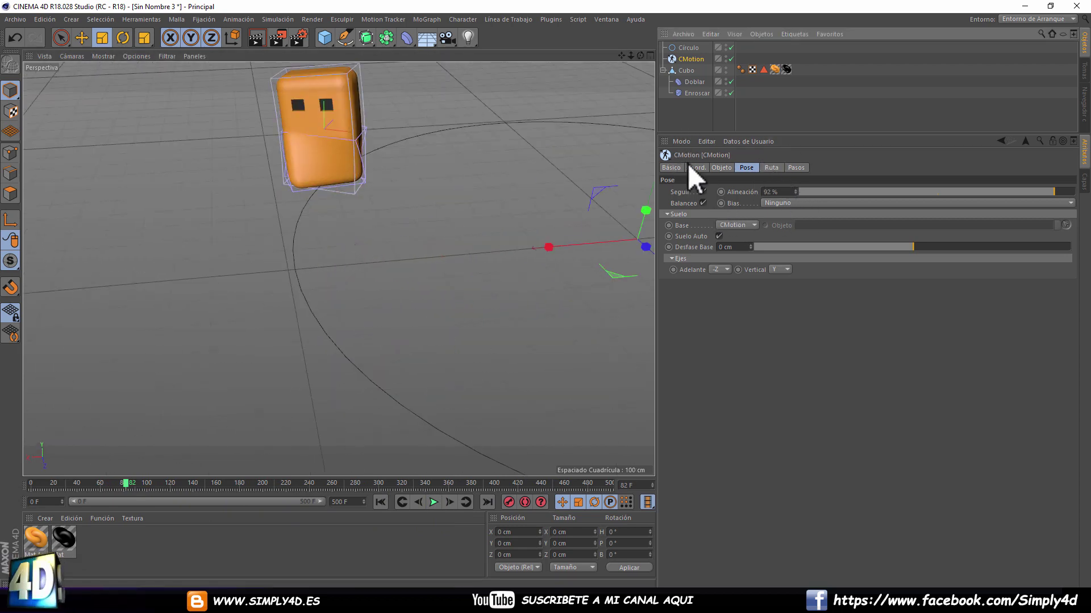
mouse_move(906, 246)
mouse_down()
mouse_move(1079, 248)
mouse_move(923, 248)
mouse_move(958, 244)
mouse_up()
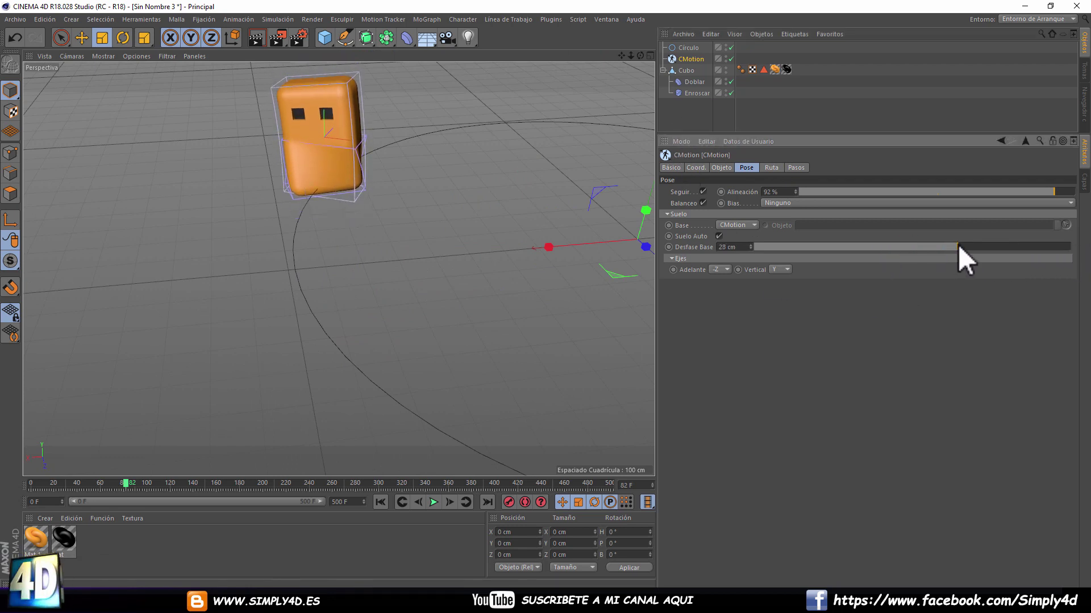
click(688, 108)
- Hide the Doblar and Enroscar deformer cages in the viewport
mouse_move(424, 192)
alt+mouse_down()
mouse_move(347, 172)
mouse_move(375, 206)
mouse_move(261, 234)
mouse_move(273, 230)
alt+mouse_up()
click(692, 124)
click(726, 81)
- Play the walk around the circle and stop at frame 435
click(433, 503)
click(683, 113)
mouse_move(492, 212)
alt+mouse_down()
mouse_move(482, 183)
mouse_move(472, 227)
mouse_move(390, 230)
alt+mouse_up()
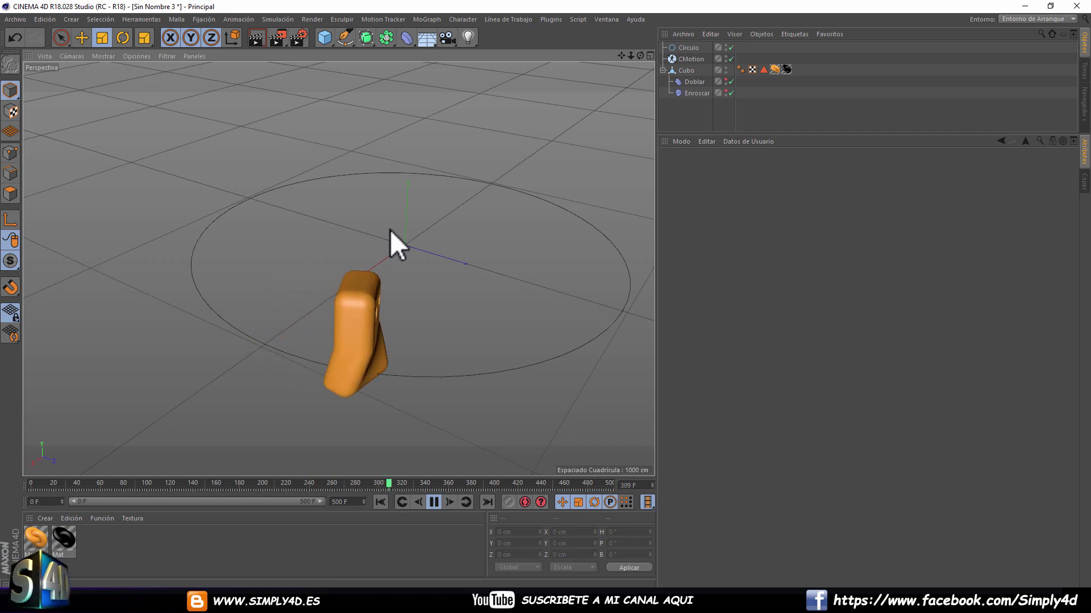
mouse_move(461, 217)
alt+mouse_down()
mouse_move(322, 197)
mouse_move(502, 211)
alt+mouse_up()
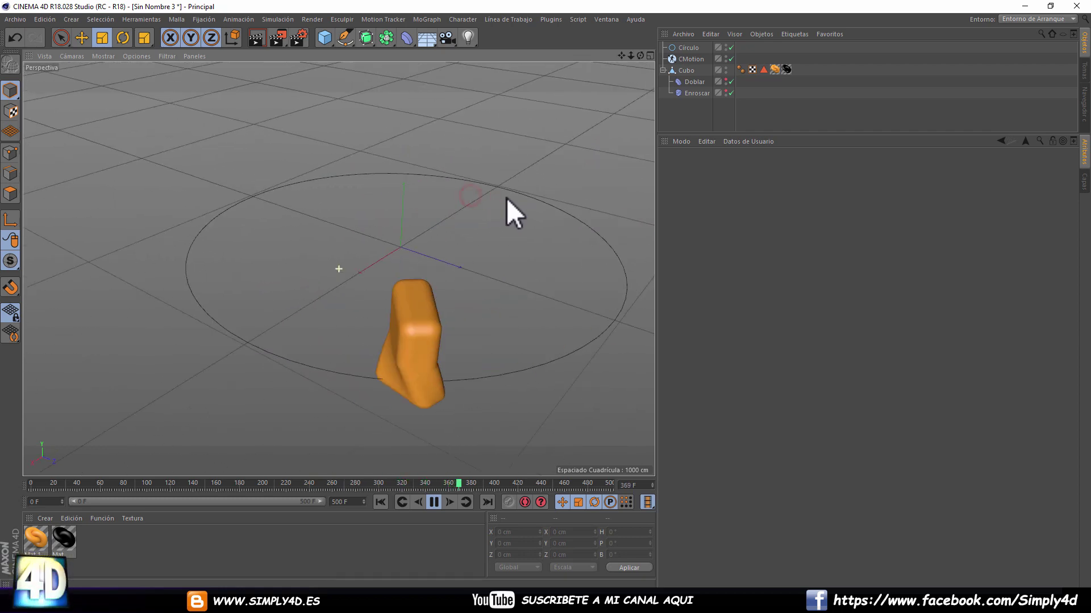
click(433, 502)
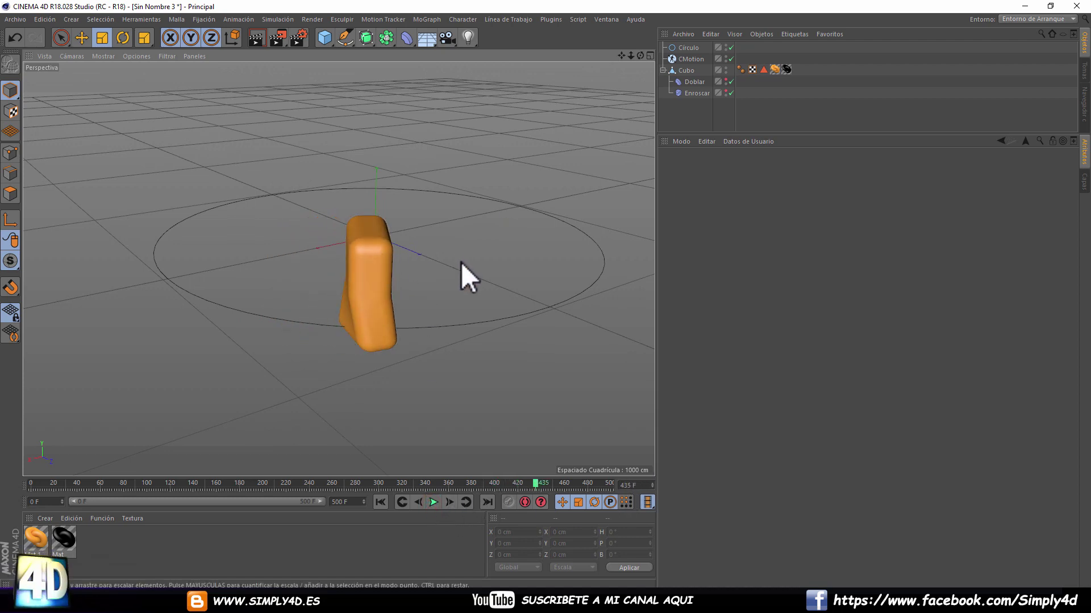
alt+drag(353, 269, 375, 267)
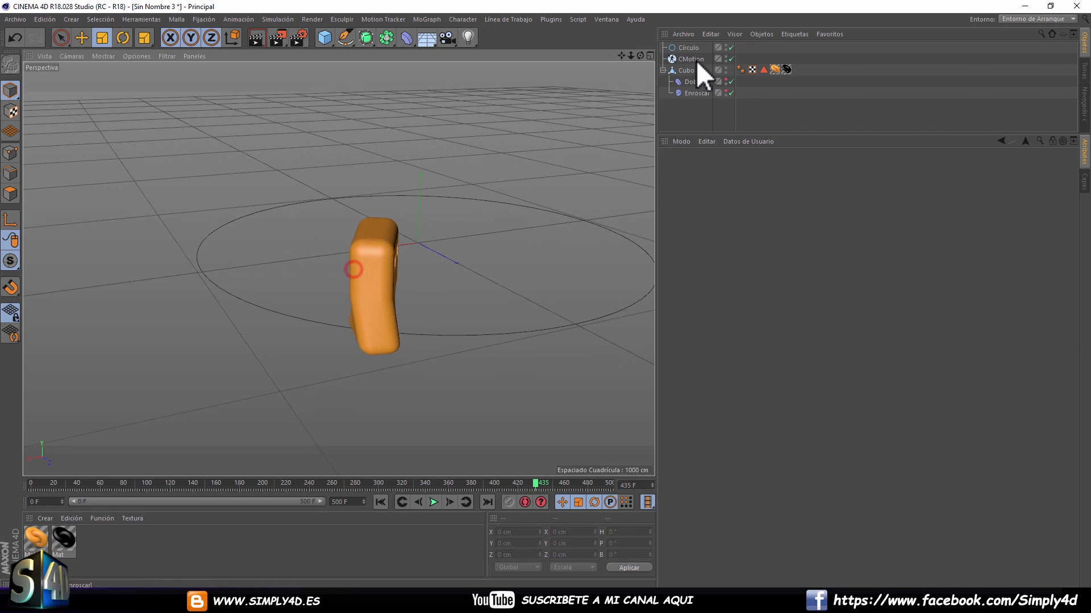
- Add a Torcer (R.Y) action to Cubo in the CMotion object's Objeto settings
click(690, 59)
click(722, 168)
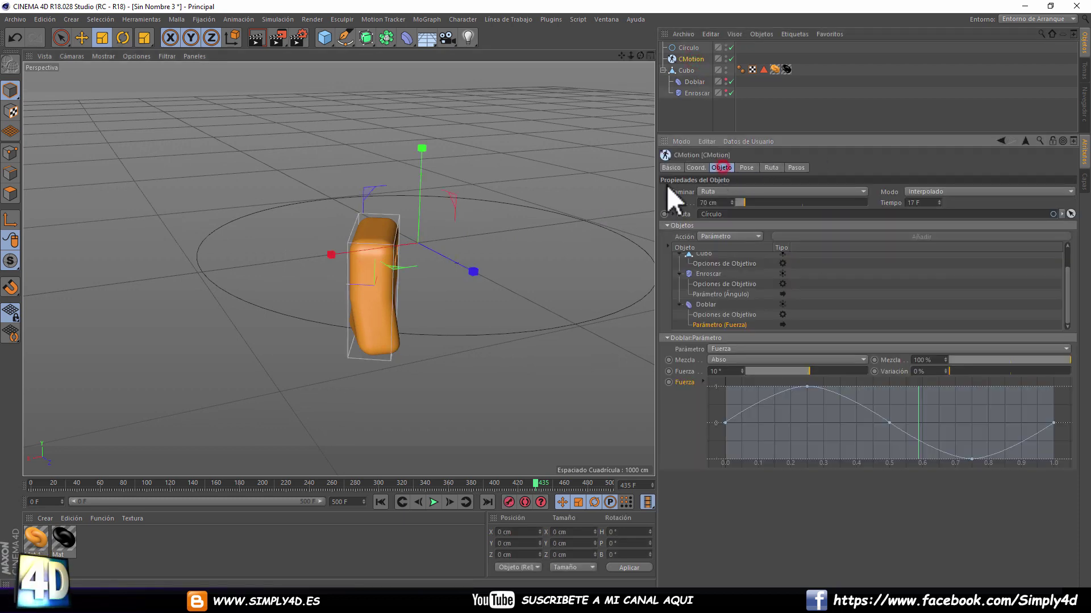
click(704, 278)
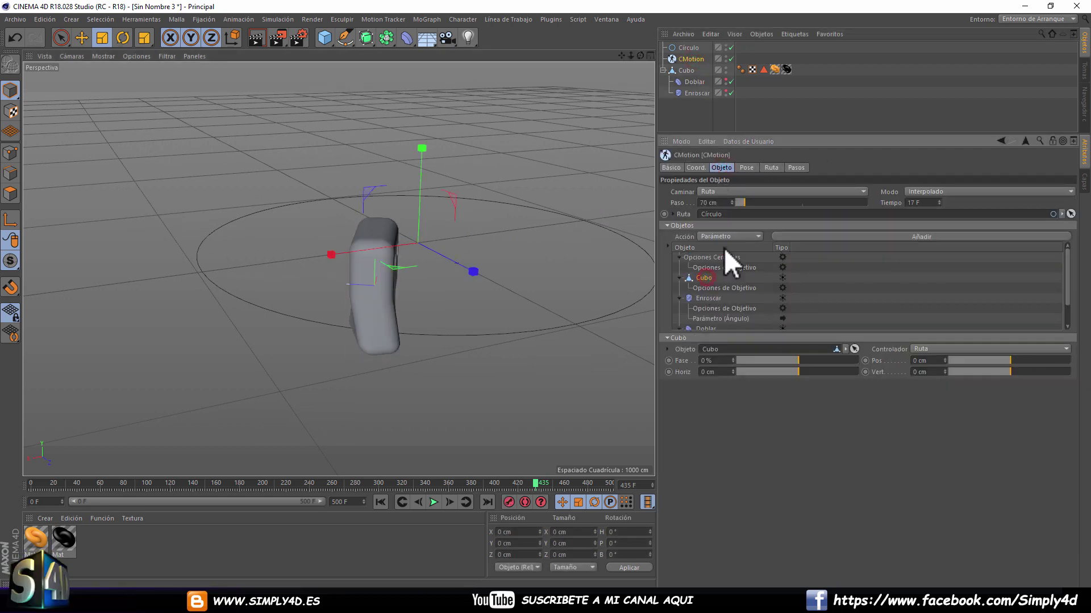
click(738, 236)
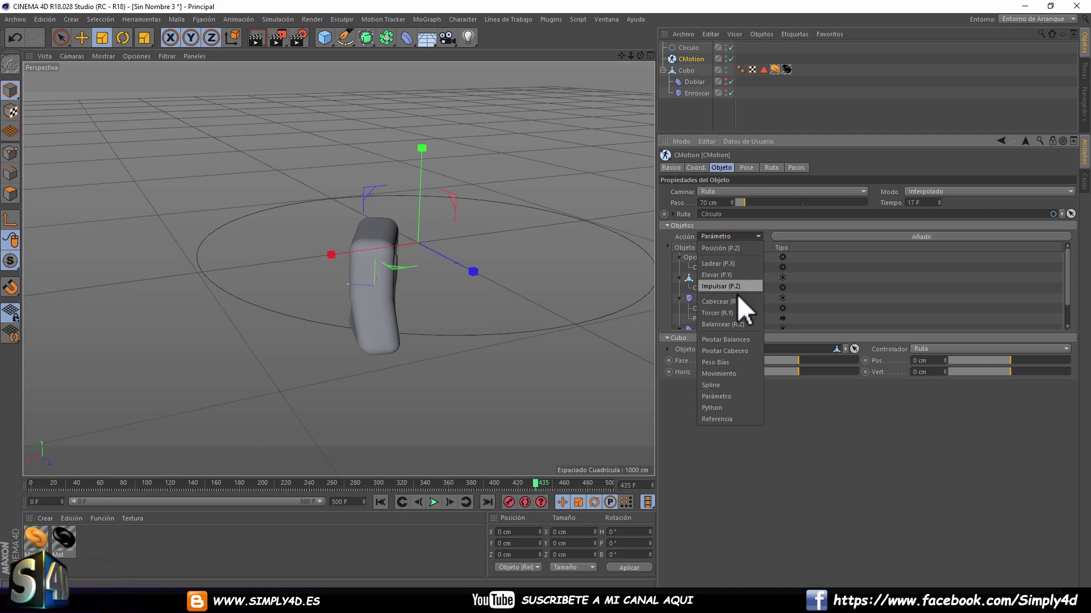
click(710, 313)
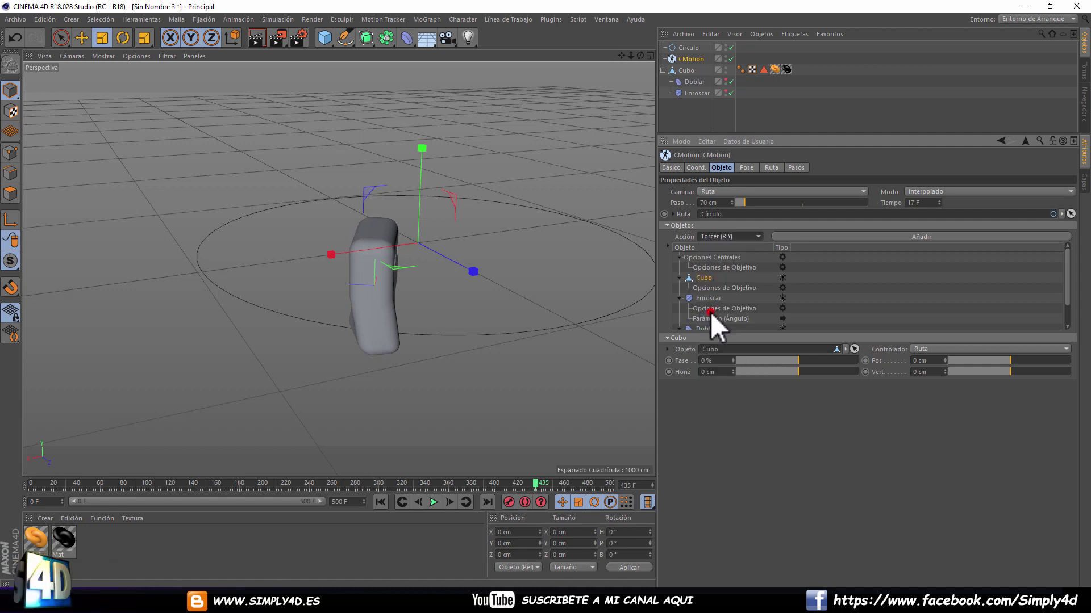
click(869, 237)
- Play the walk animation and watch the orange cube circle the path
click(433, 502)
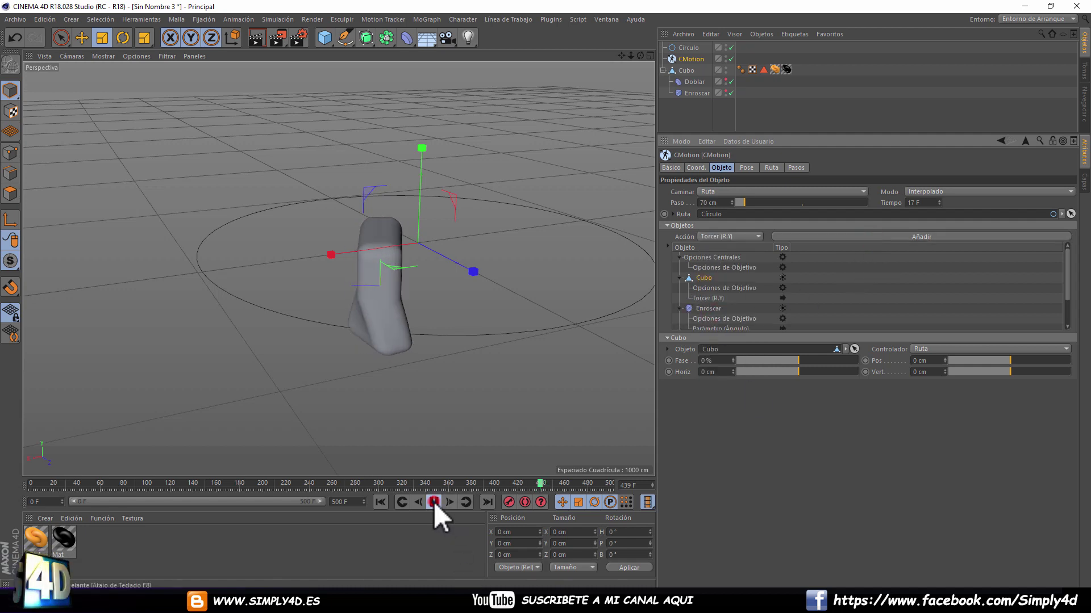
click(687, 118)
alt+drag(366, 185, 349, 172)
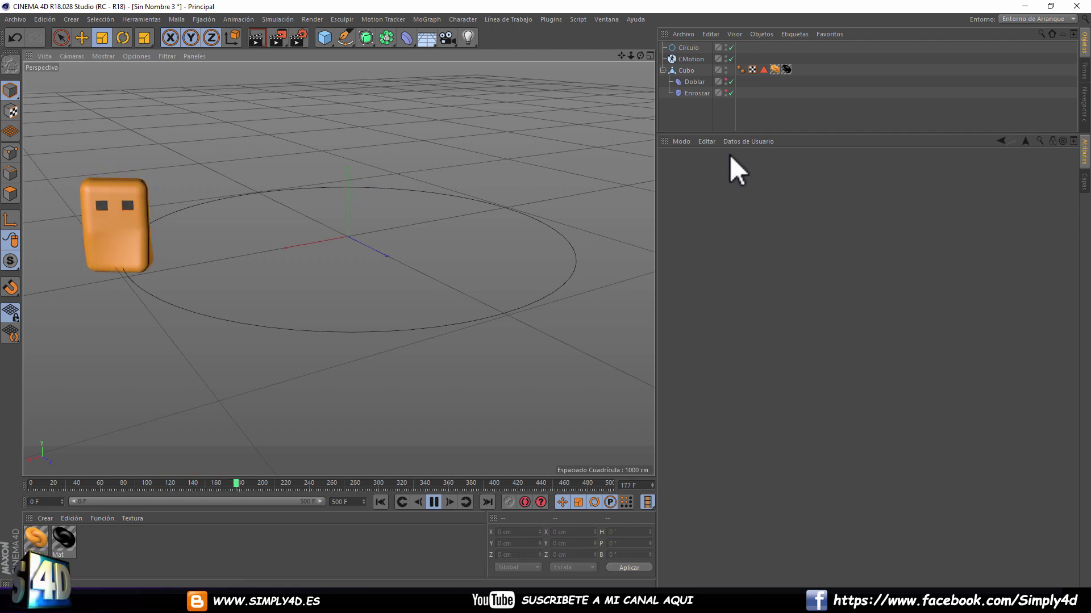
- Set a limited Modo on both the Doblar and Enroscar deformers together
drag(708, 107, 688, 83)
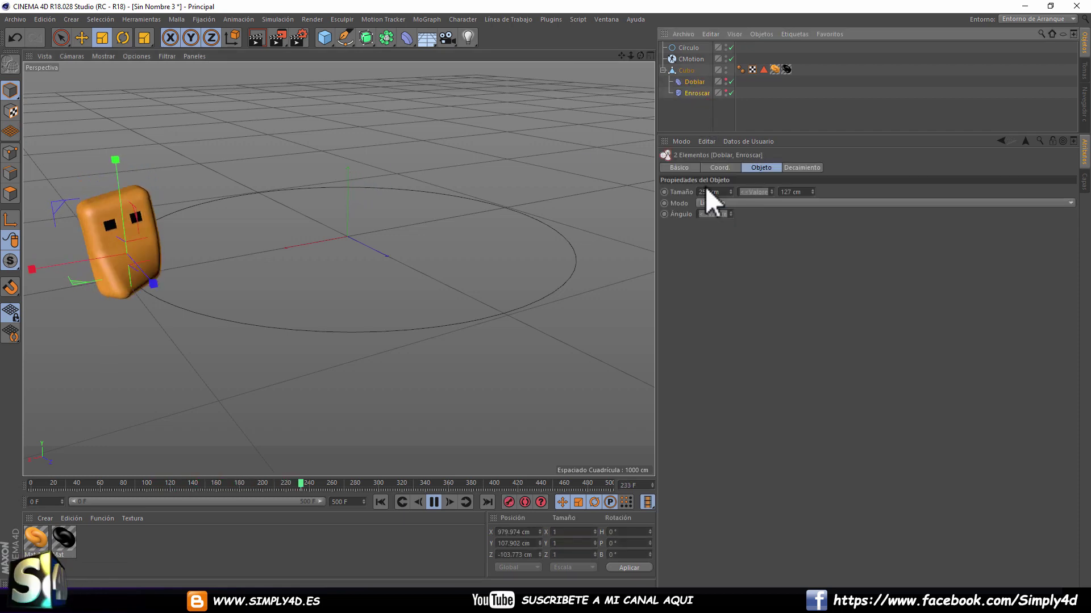
click(722, 204)
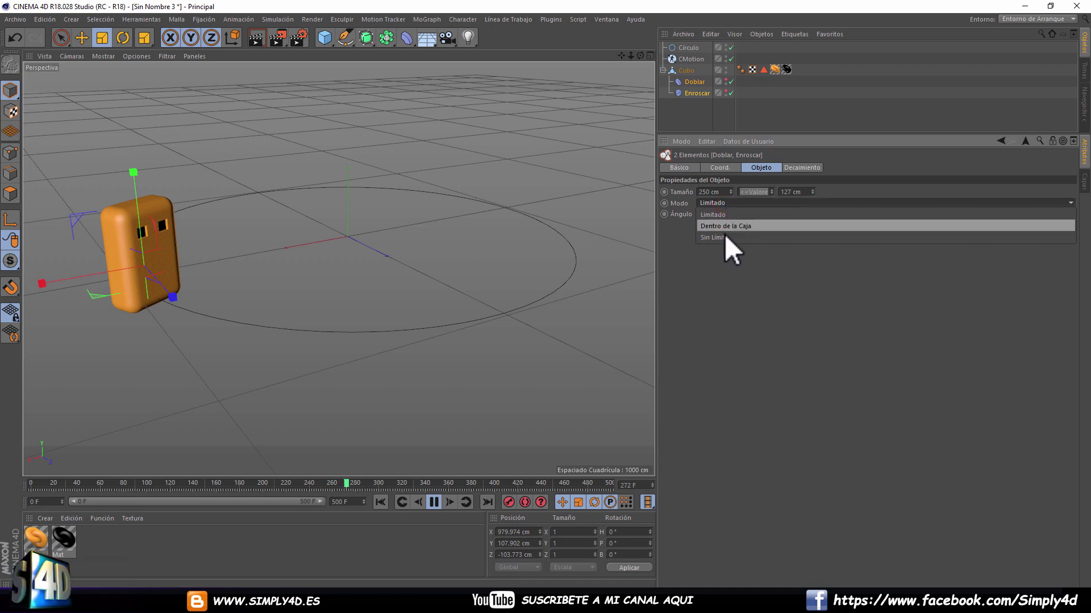
click(725, 234)
click(695, 117)
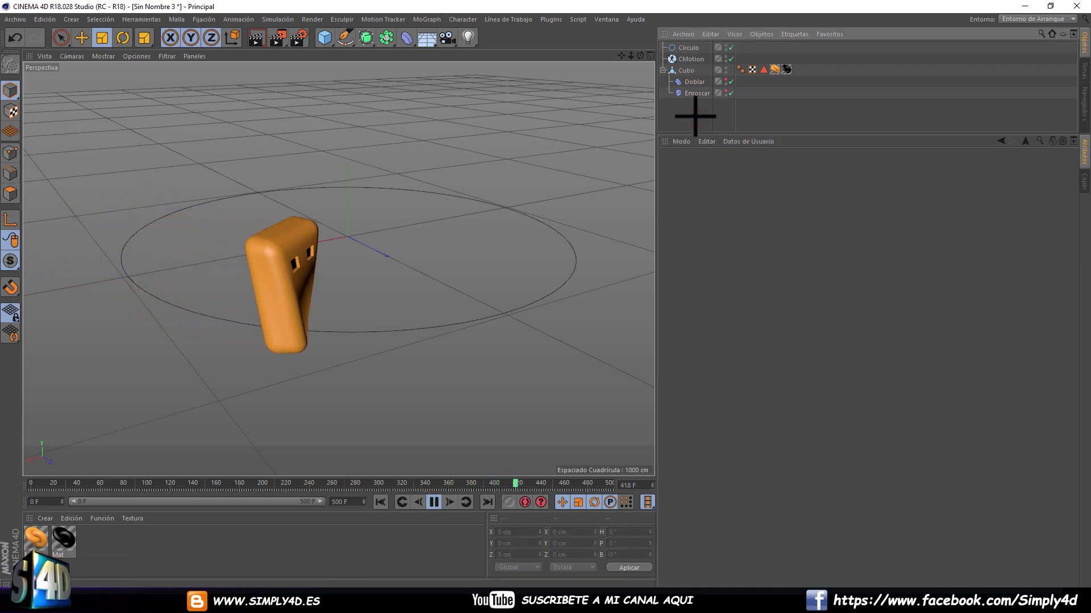
- Cycle Enroscar's Modo through Dentro de la Caja and Sin Límite, ending on Limitado
click(700, 94)
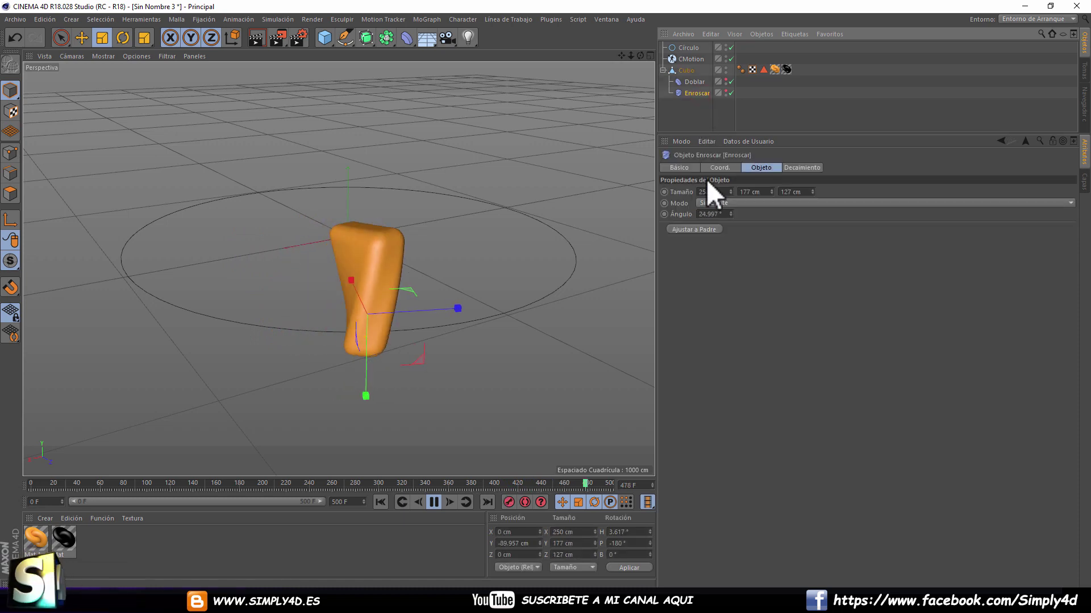
click(719, 203)
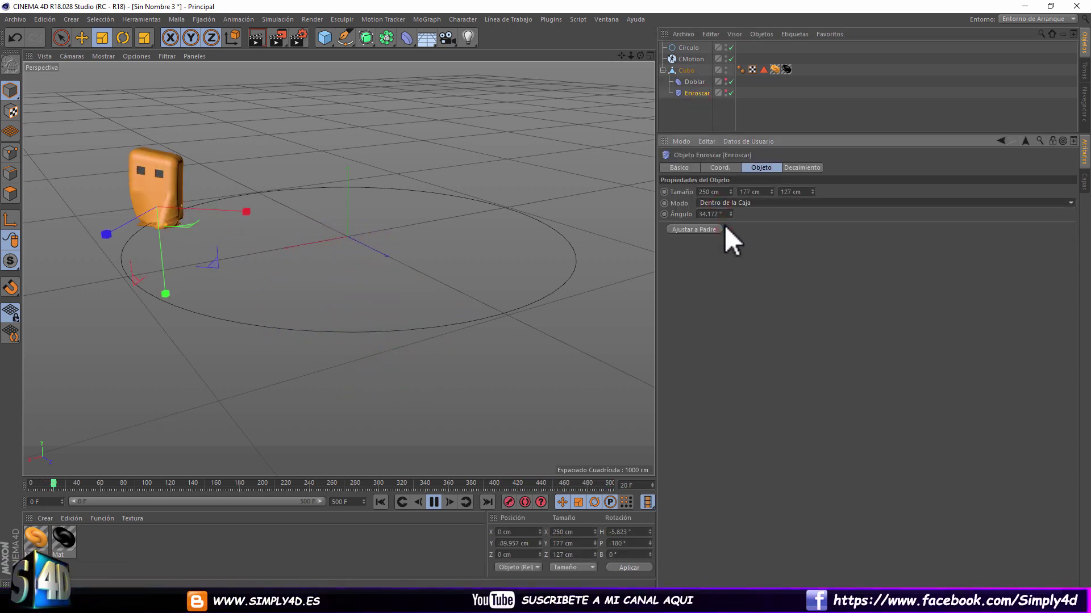
click(732, 204)
click(721, 237)
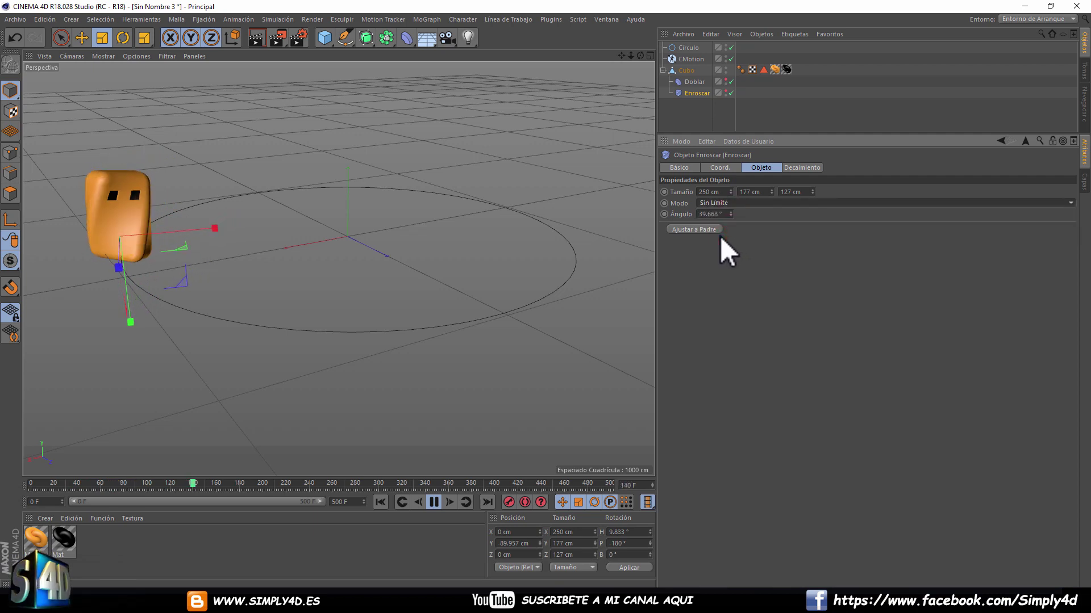
click(715, 205)
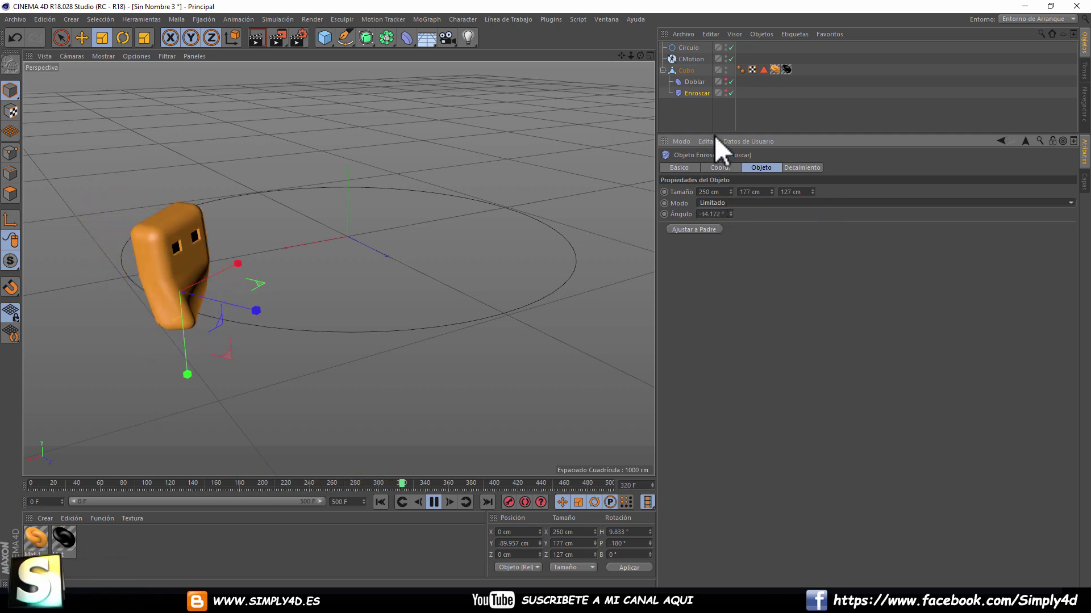
click(805, 169)
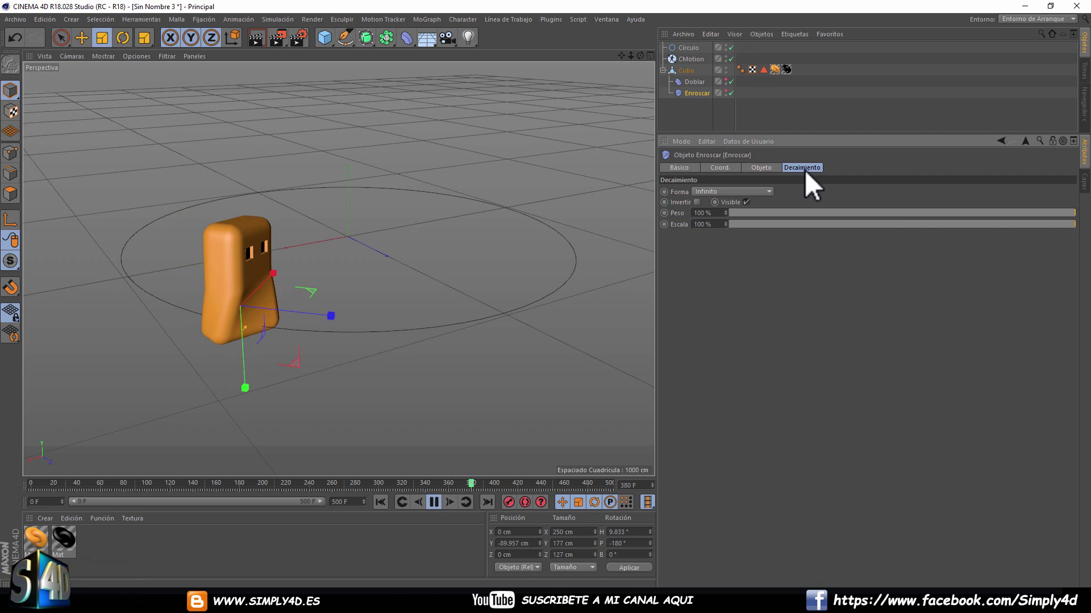
click(686, 125)
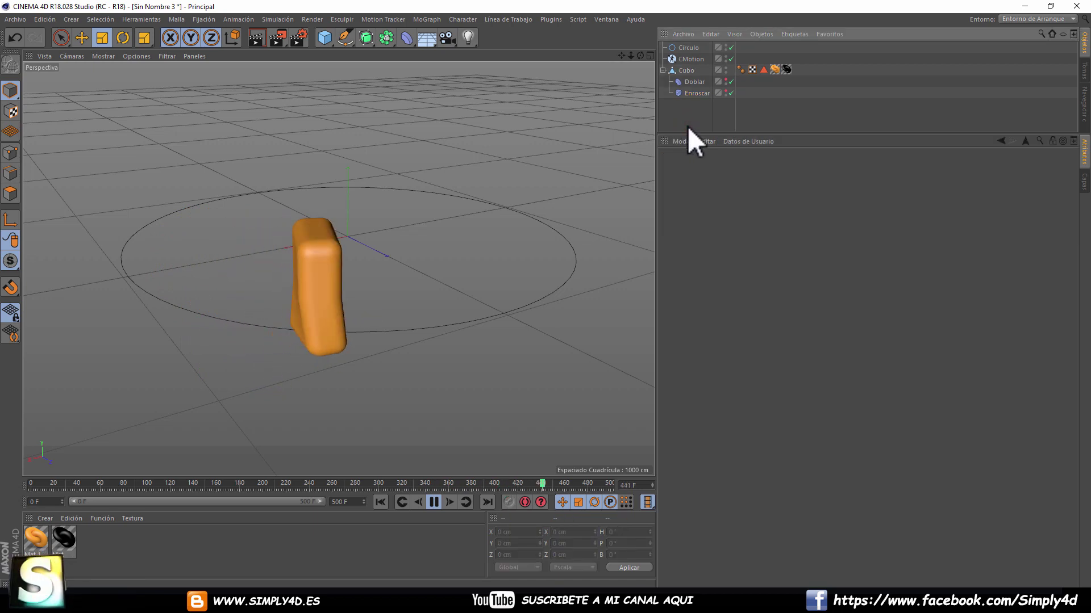
mouse_move(325, 217)
alt+mouse_down()
mouse_move(370, 200)
mouse_move(493, 221)
mouse_move(386, 161)
mouse_move(415, 204)
mouse_move(302, 224)
alt+mouse_up()
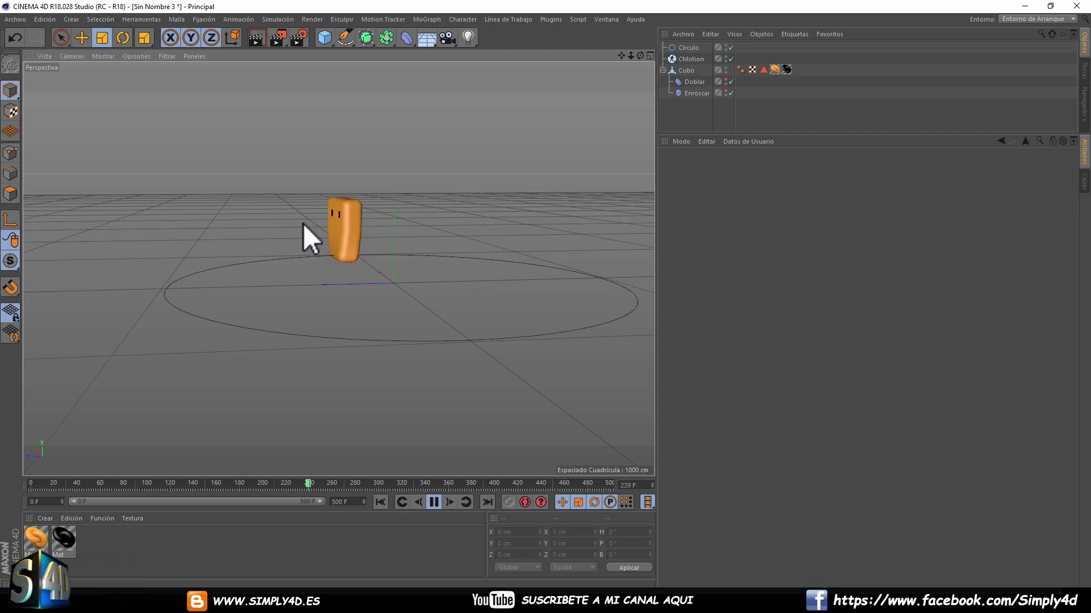
click(433, 502)
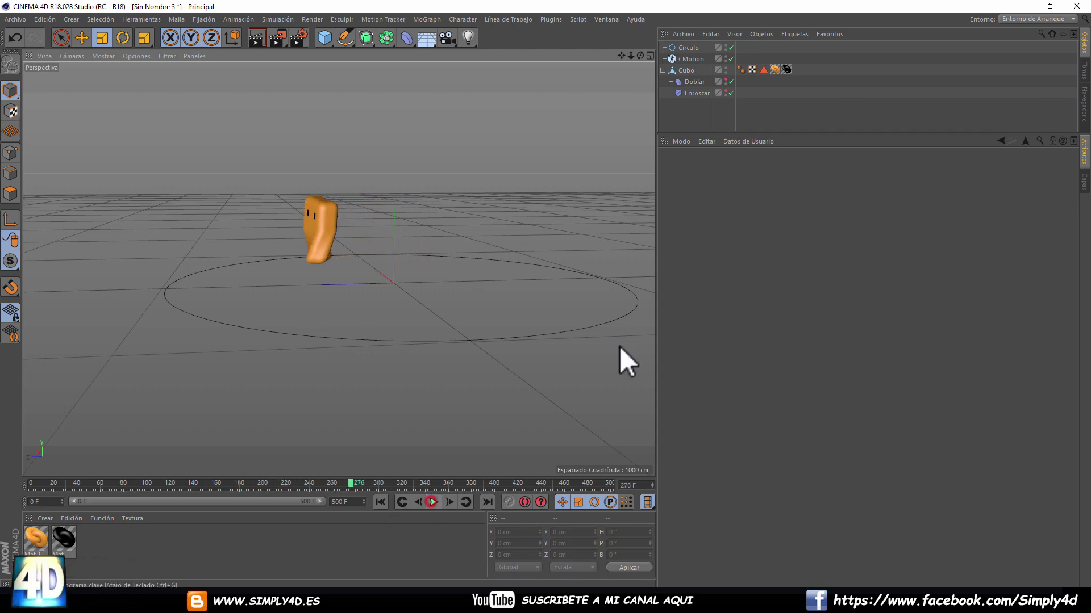
click(684, 58)
click(797, 169)
click(776, 170)
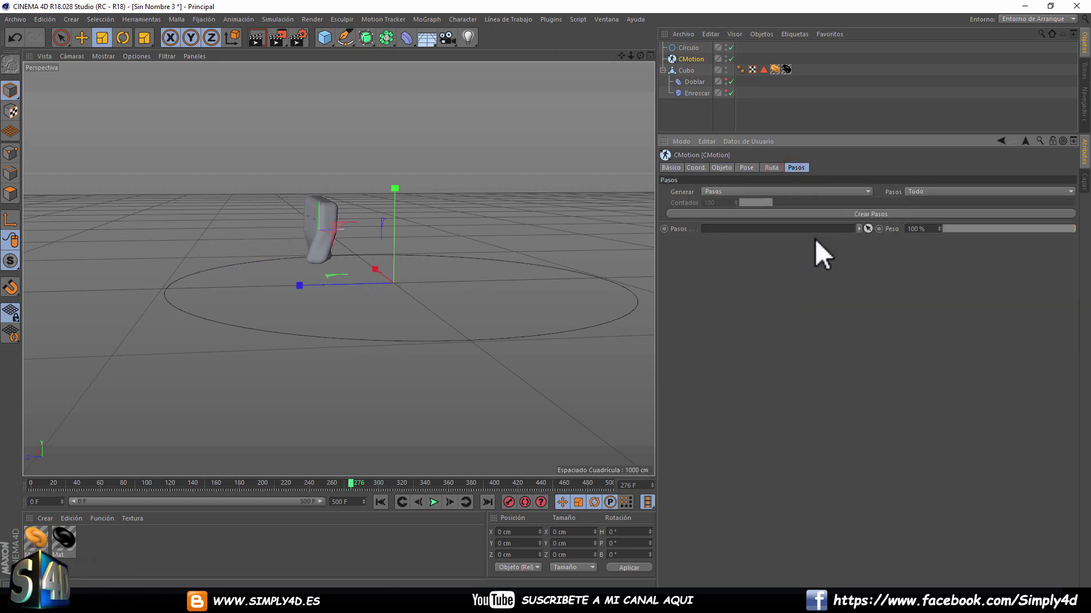
click(772, 169)
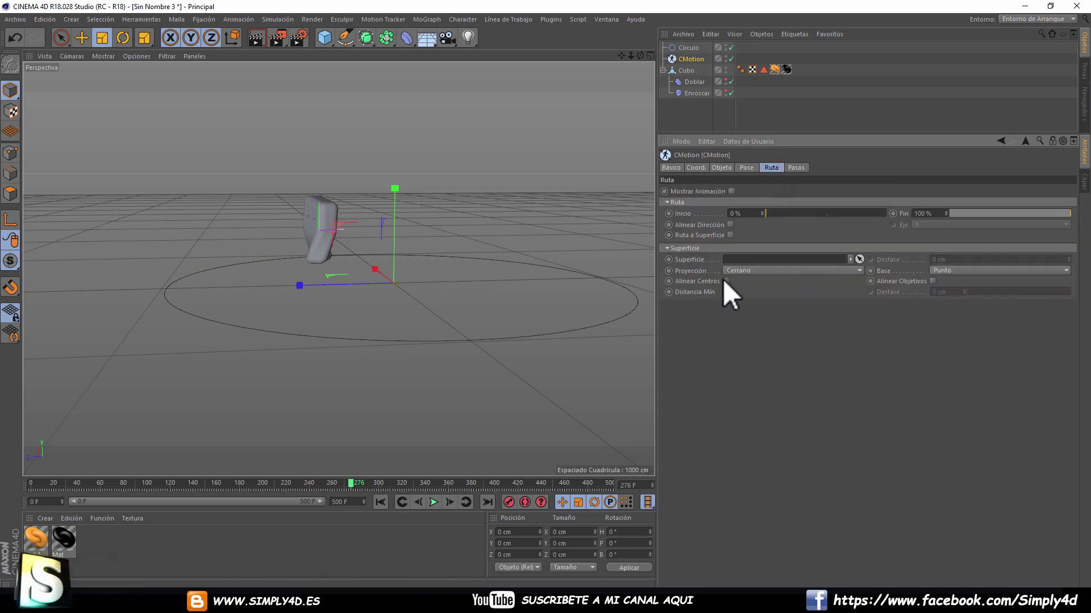
click(745, 168)
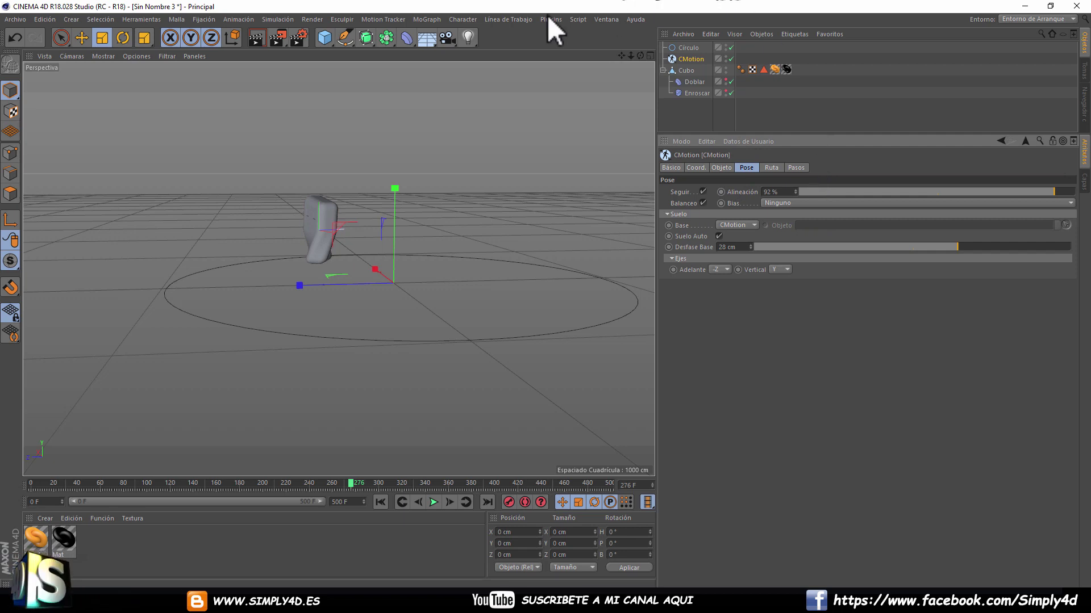
click(462, 20)
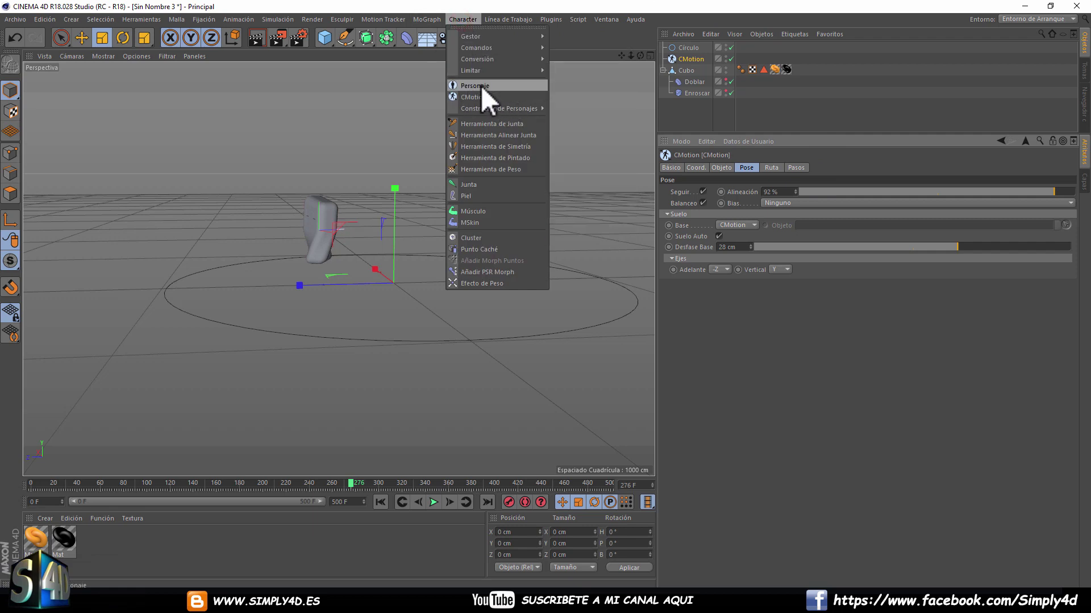
click(695, 111)
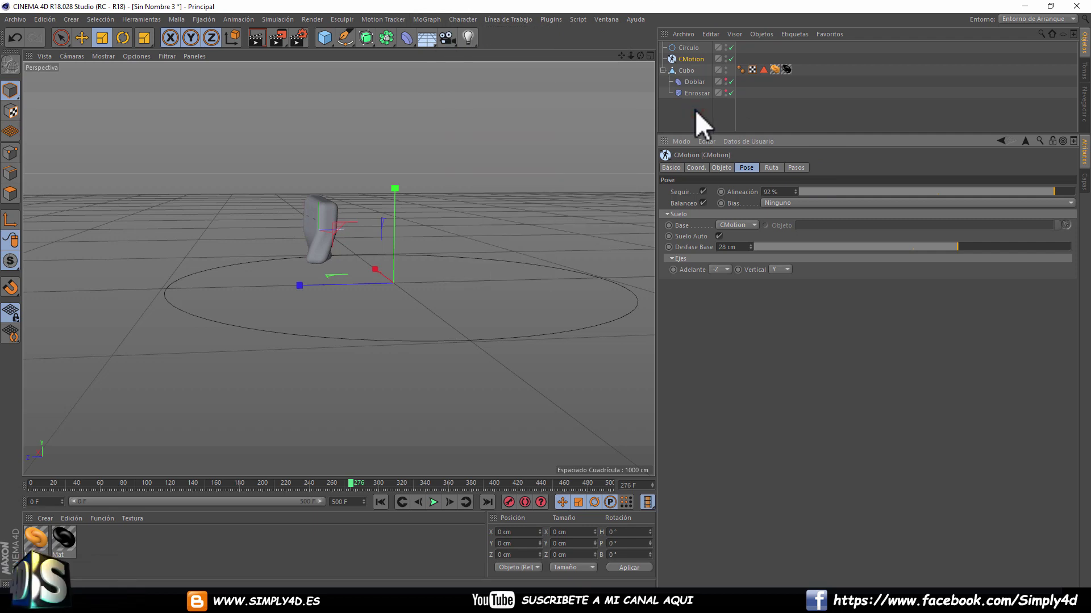
click(695, 110)
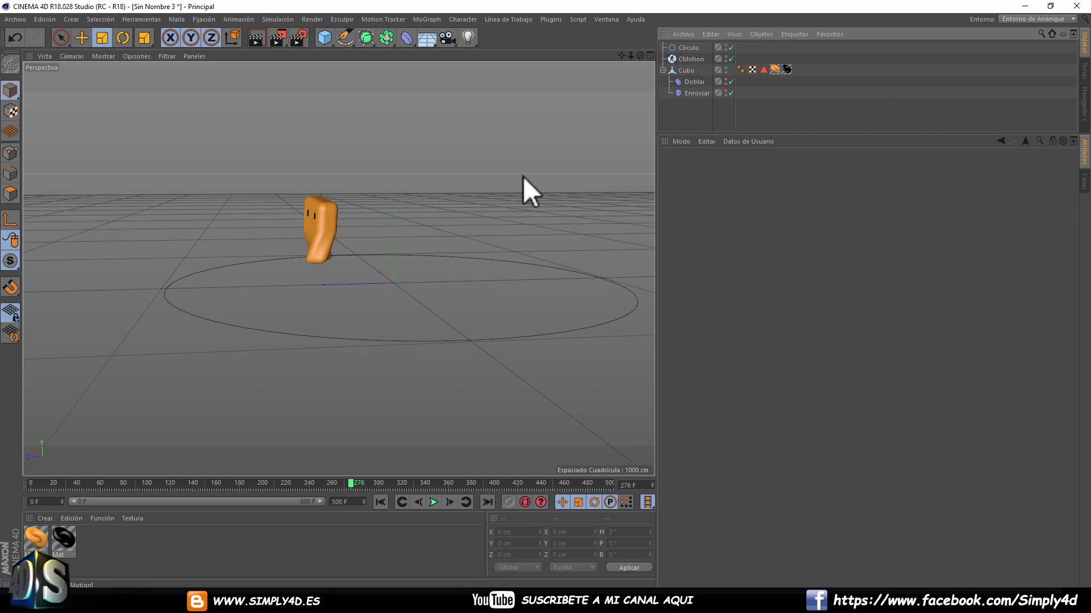
click(432, 503)
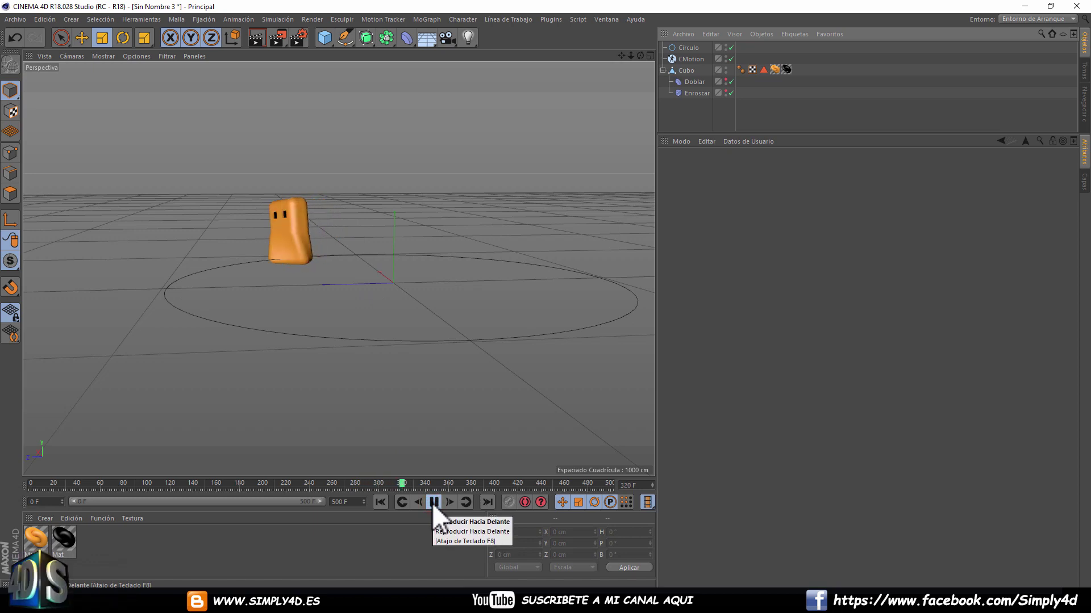
click(433, 502)
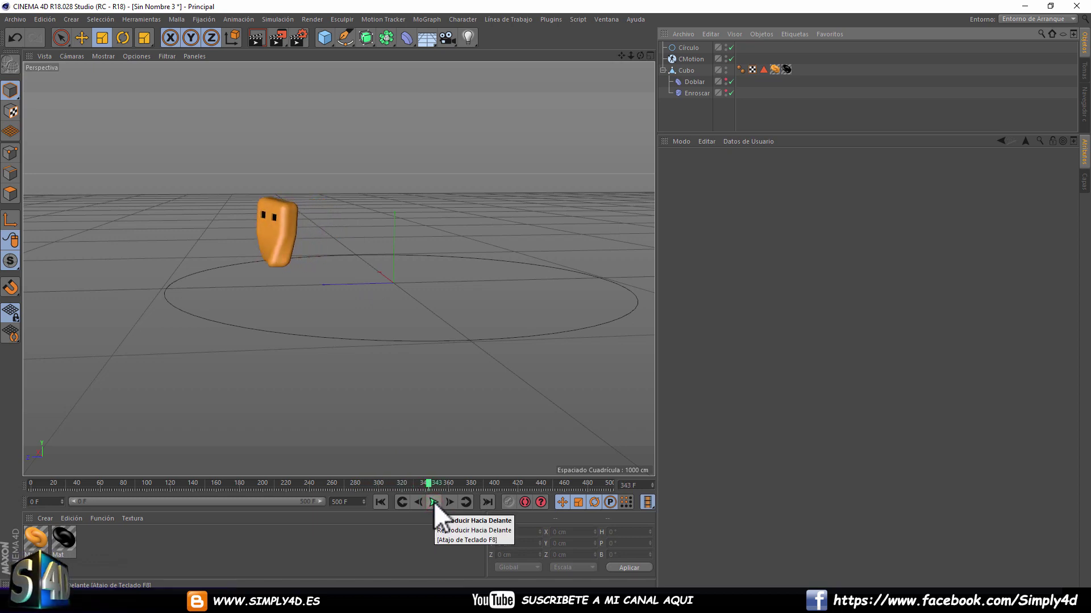
click(434, 502)
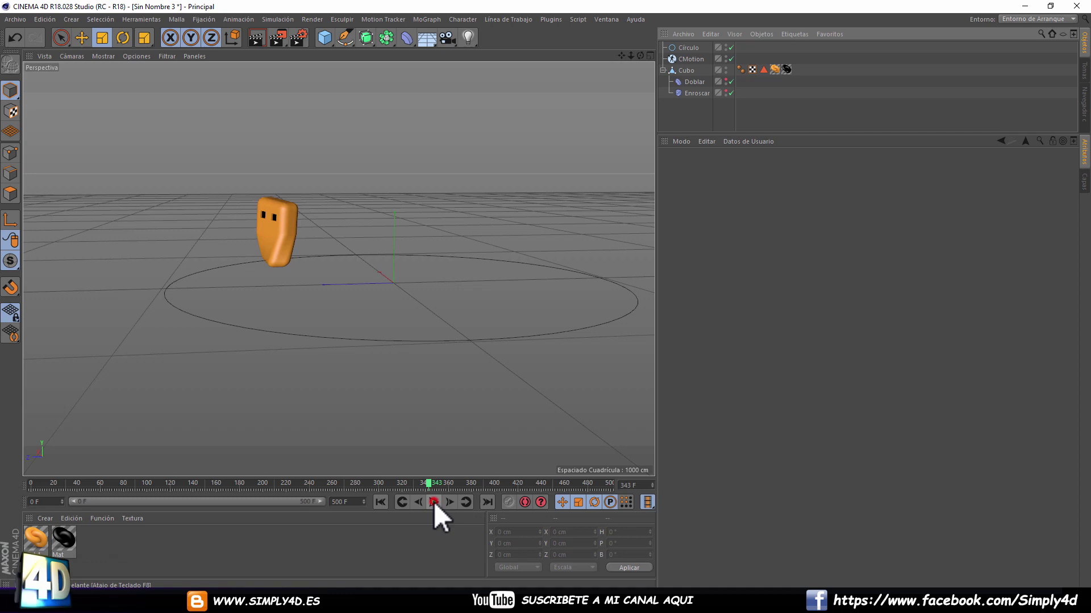
- Switch to PACMAN WALKING.c4d, play the Pacman walk and zoom out
alt+drag(388, 235, 352, 162)
click(606, 19)
click(629, 309)
click(434, 502)
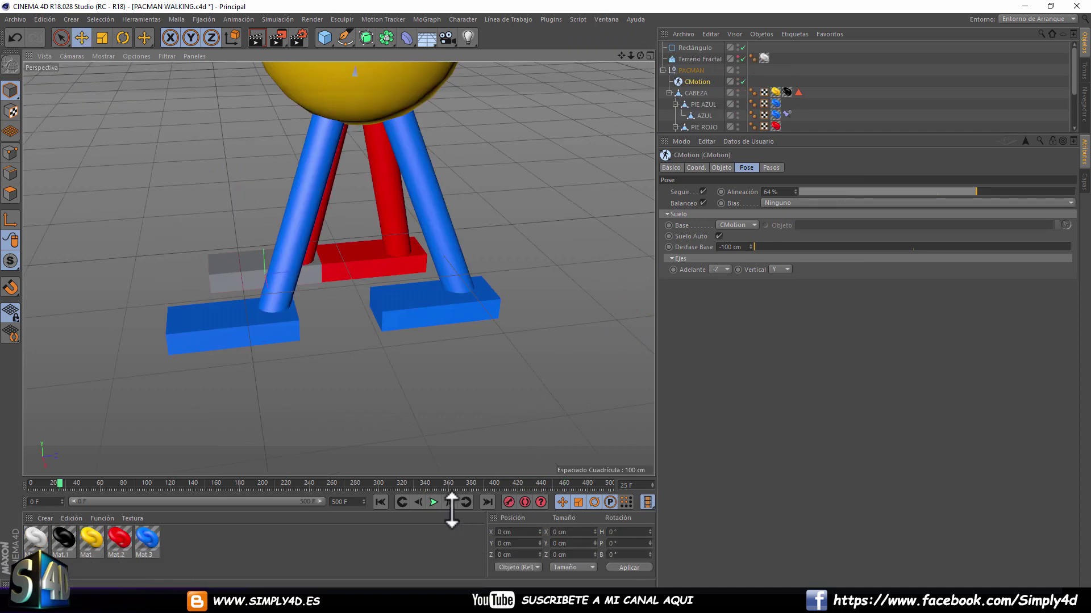
scroll(446, 341, down, 5)
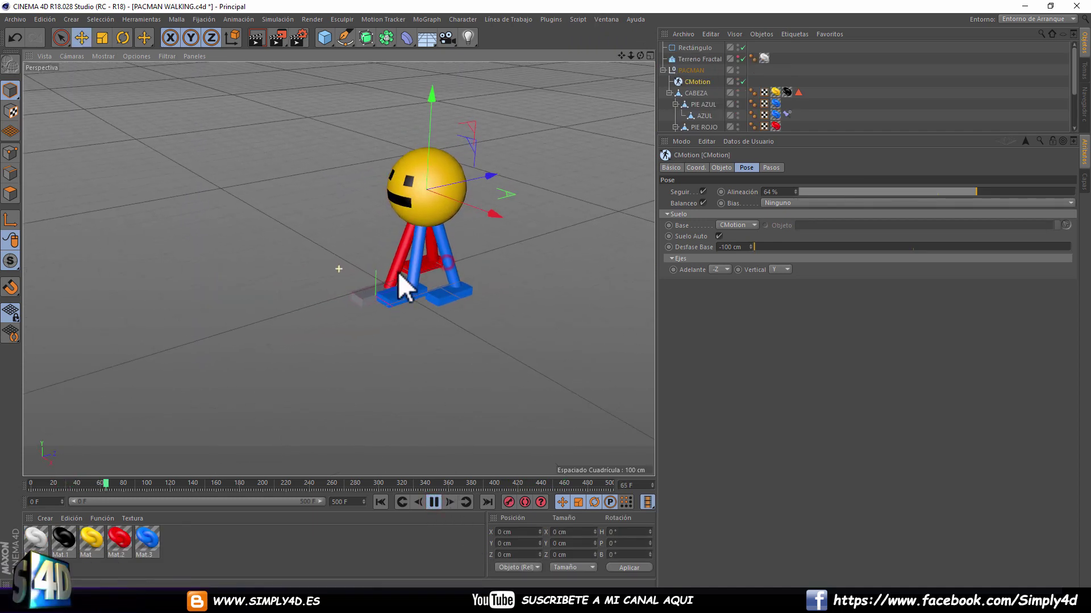